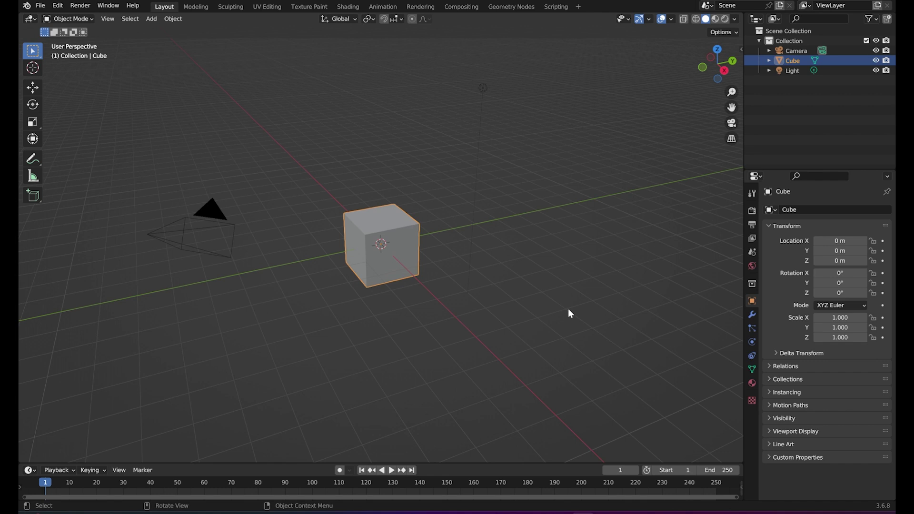
Step: Orbit around the default scene and select the Light instead of the Cube
{"action": "middle_click_drag", "start_coordinate": [569, 310], "coordinate": [547, 291]}
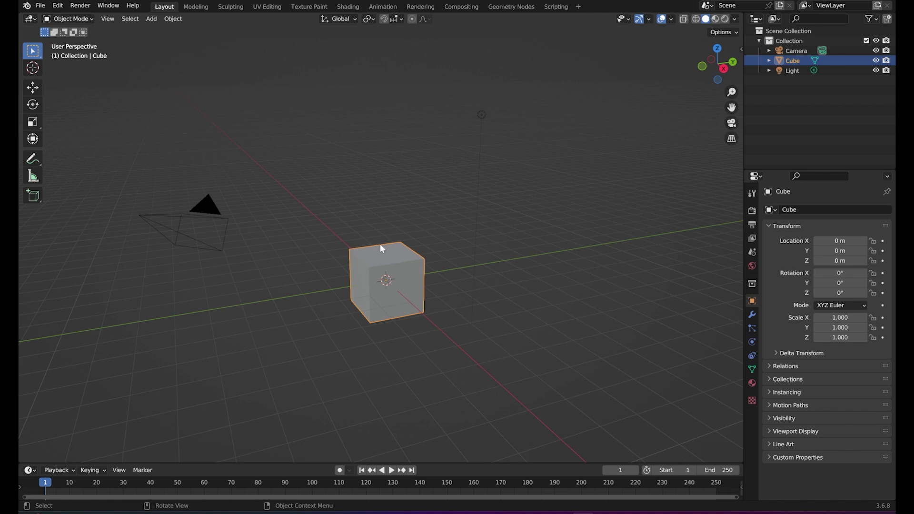
{"action": "left_click", "coordinate": [483, 122]}
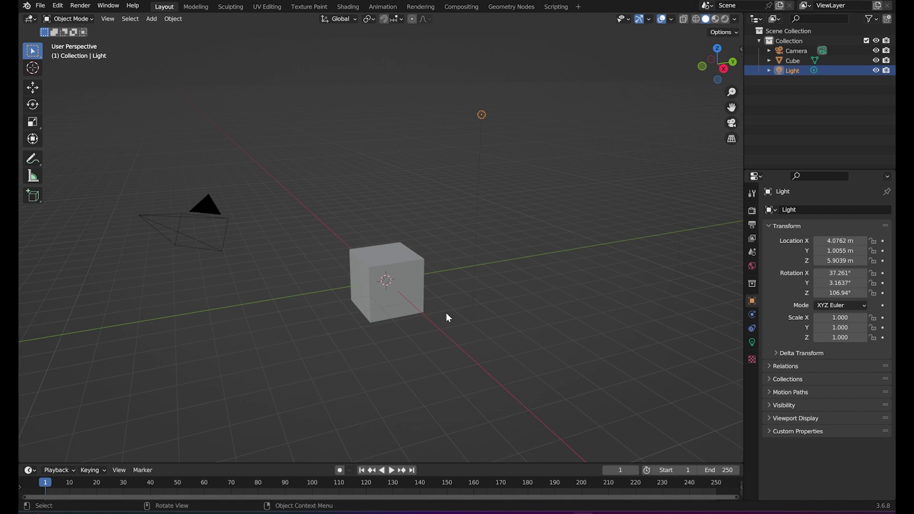
{"action": "key", "text": "Delete"}
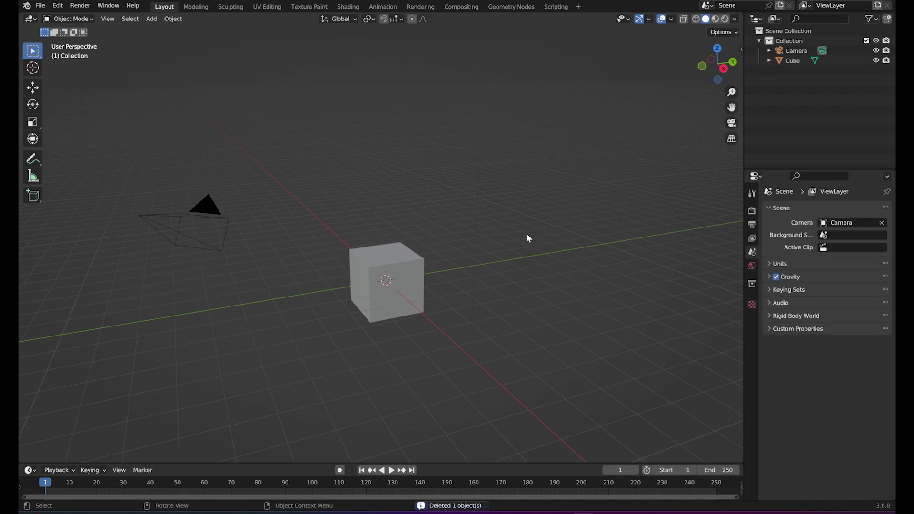
{"action": "key", "text": "ctrl+z"}
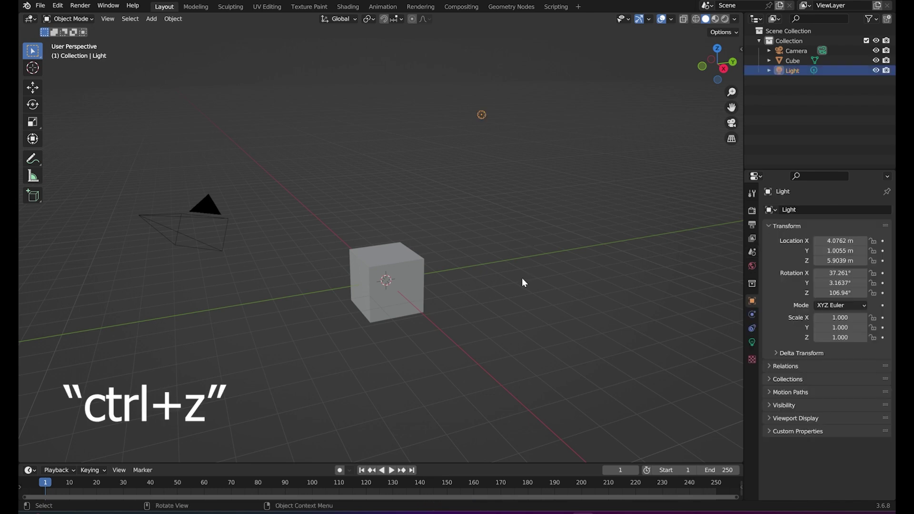
{"action": "key", "text": "Delete"}
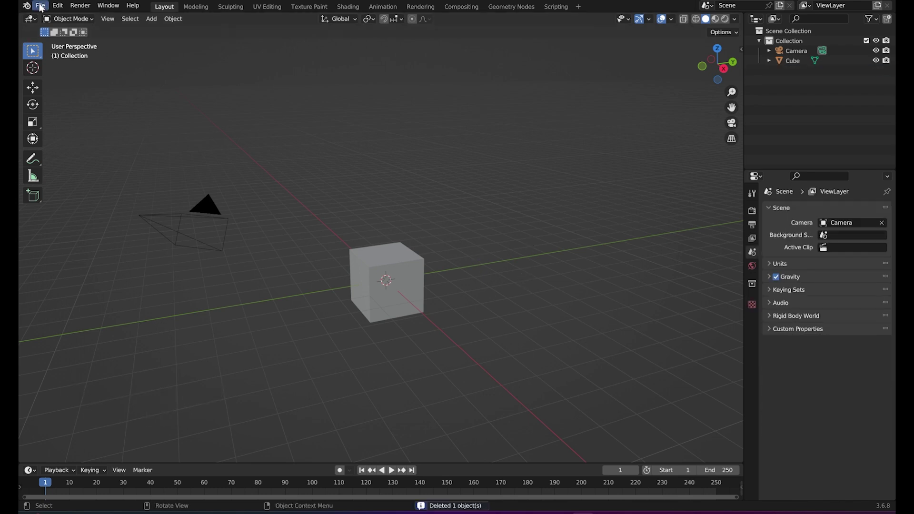
{"action": "left_click", "coordinate": [41, 7]}
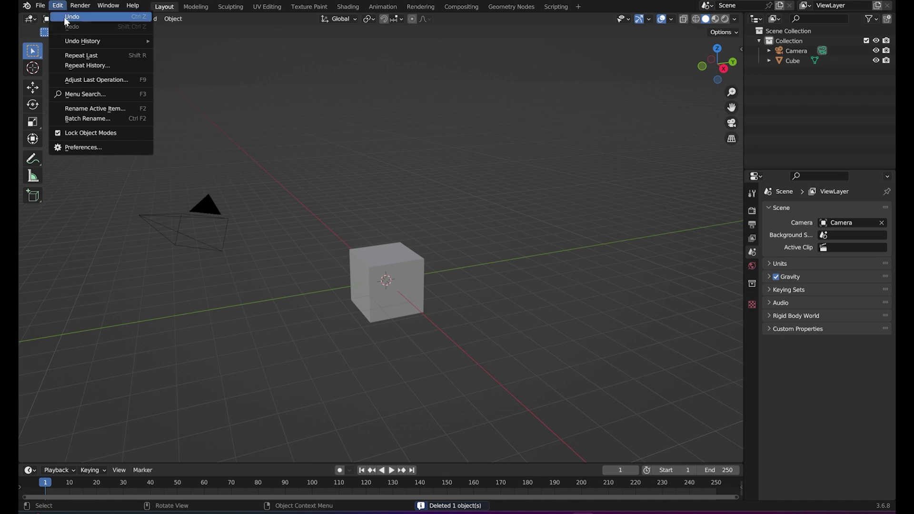
{"action": "left_click", "coordinate": [64, 16]}
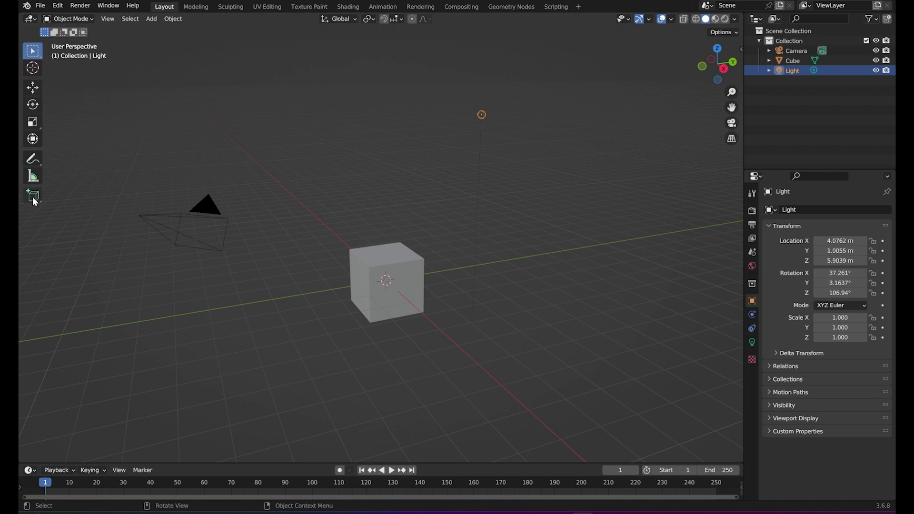
{"action": "key", "text": "t"}
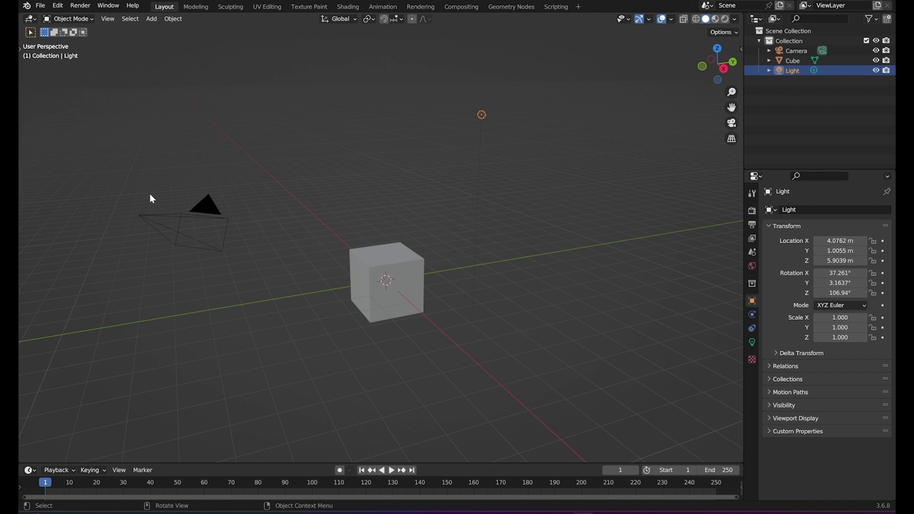
Step: Toggle the toolbar with T and click between the Light, Cube and Camera to select each
{"action": "key", "text": "t"}
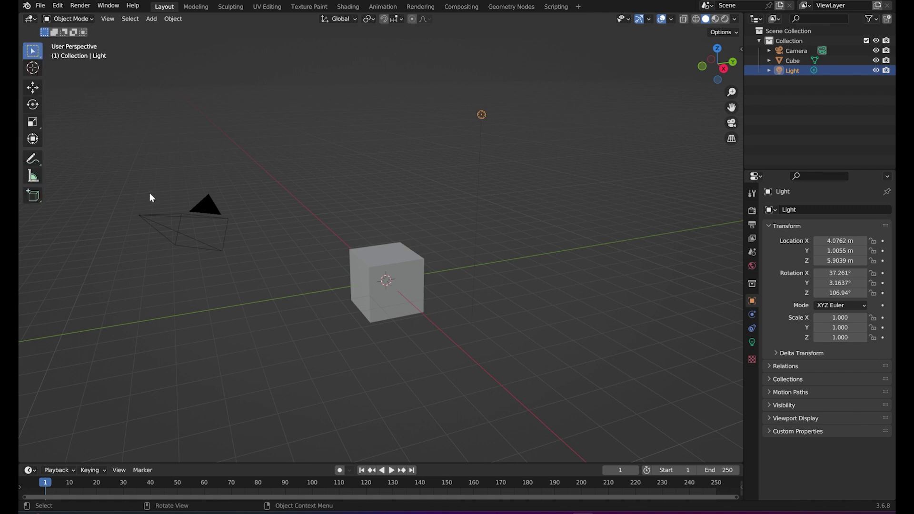
{"action": "key", "text": "t"}
{"action": "key", "text": "t"}
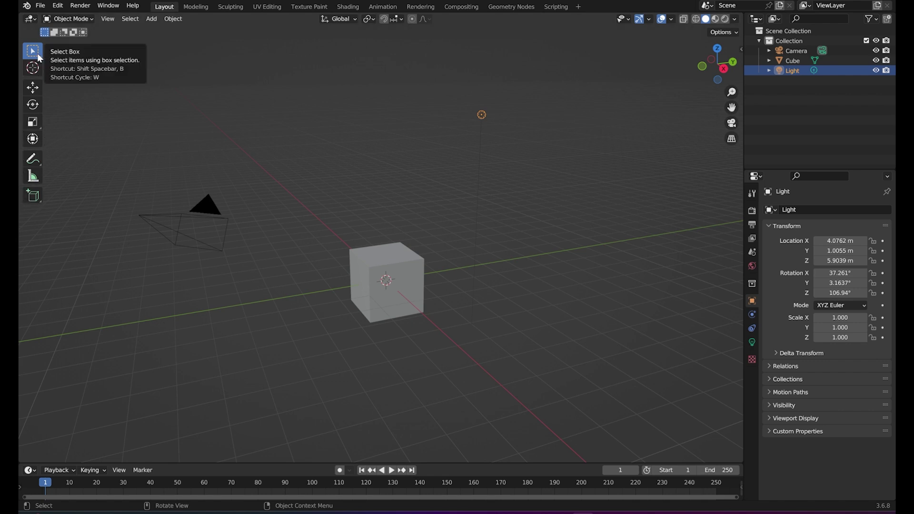
{"action": "left_click", "coordinate": [322, 226]}
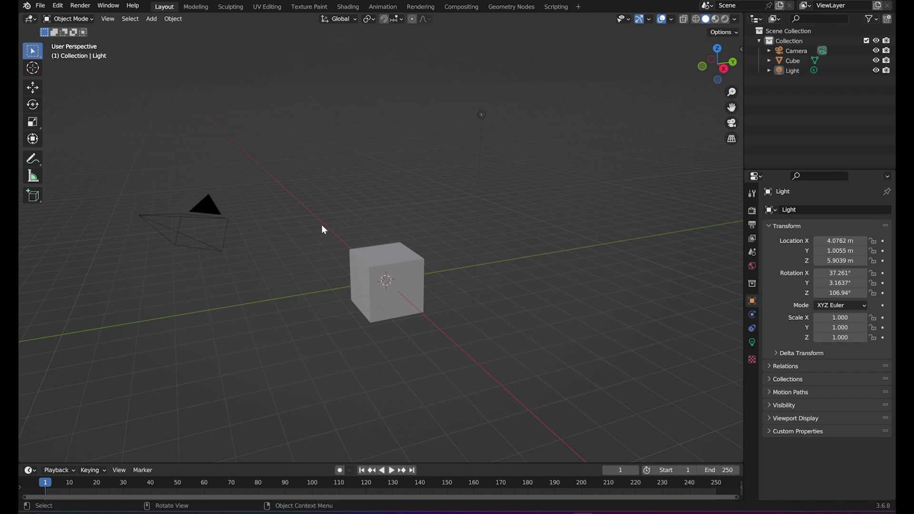
{"action": "left_click", "coordinate": [356, 254]}
{"action": "left_click", "coordinate": [212, 214]}
{"action": "left_click", "coordinate": [387, 258]}
{"action": "left_click", "coordinate": [481, 114]}
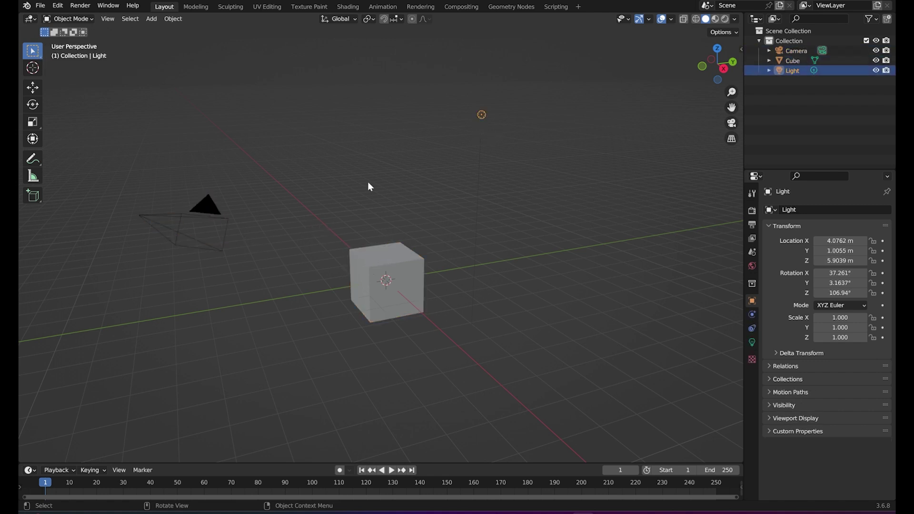
{"action": "left_click", "coordinate": [221, 218]}
Step: Finish with the Cube selected and cycle the select tool with W to circle selection
{"action": "left_click", "coordinate": [357, 255]}
{"action": "left_click", "coordinate": [482, 114]}
{"action": "left_click", "coordinate": [392, 272]}
{"action": "left_click", "coordinate": [459, 228]}
{"action": "left_click", "coordinate": [355, 272]}
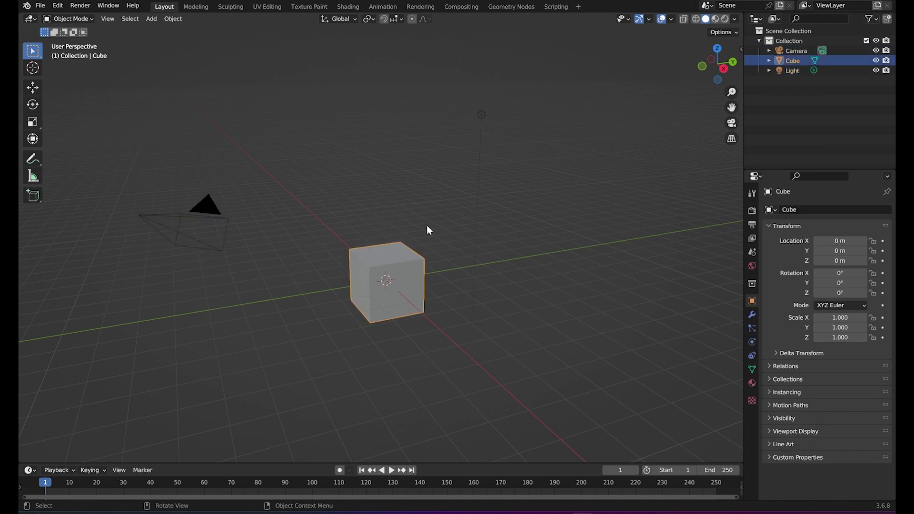
{"action": "left_click", "coordinate": [468, 216]}
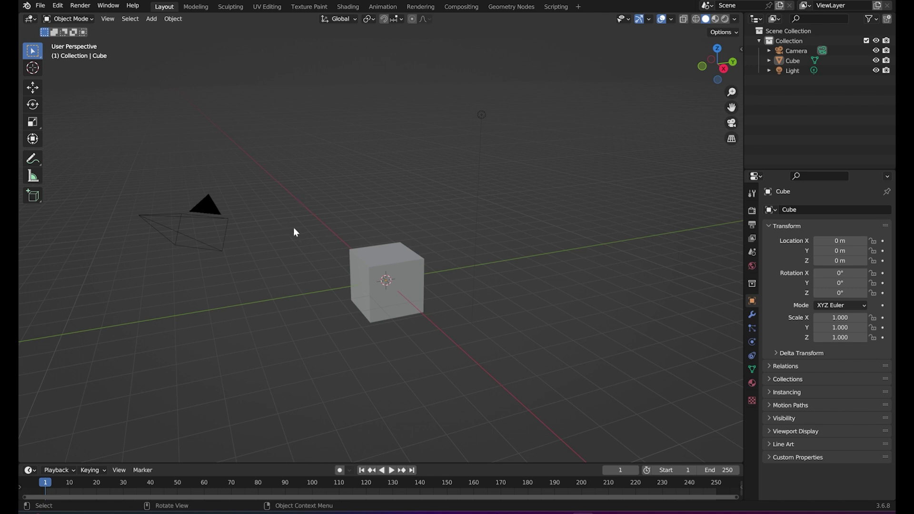
{"action": "left_click", "coordinate": [362, 294]}
{"action": "key", "text": "w"}
{"action": "key", "text": "w"}
{"action": "key", "text": "w"}
{"action": "key", "text": "w"}
{"action": "key", "text": "w"}
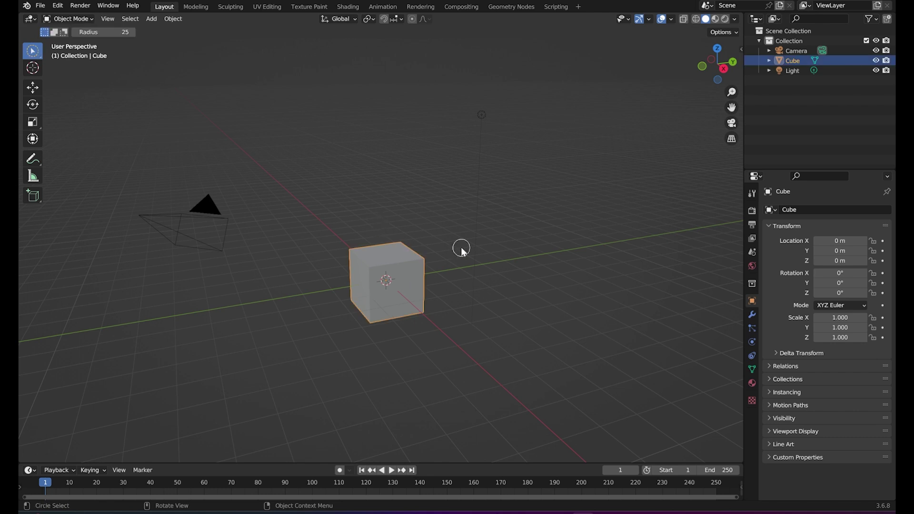
{"action": "key", "text": "w"}
{"action": "key", "text": "w"}
{"action": "key", "text": "w"}
{"action": "key", "text": "w"}
{"action": "key", "text": "w"}
{"action": "key", "text": "w"}
{"action": "key", "text": "w"}
{"action": "key", "text": "w"}
{"action": "key", "text": "w"}
{"action": "key", "text": "w"}
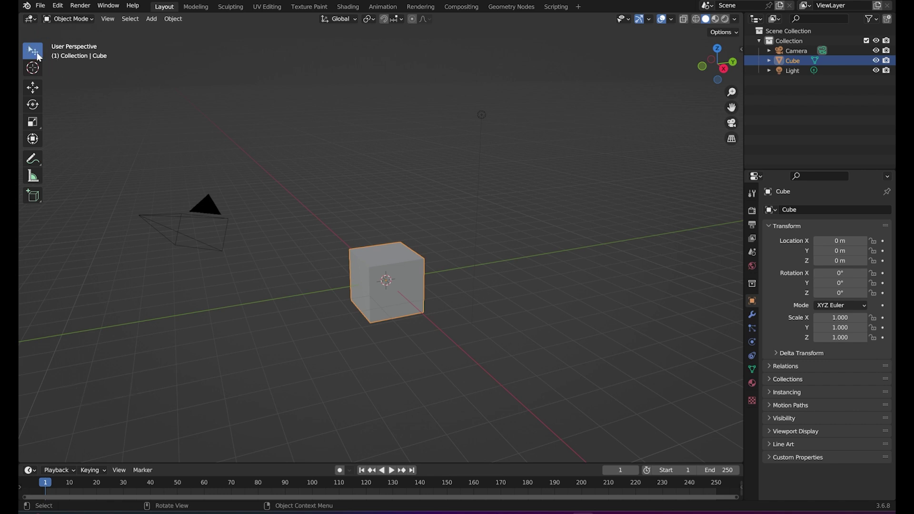
Step: Browse the select tool choices and click-select the Camera, Light and Cube in turn
{"action": "left_click", "coordinate": [33, 50]}
{"action": "left_click", "coordinate": [38, 59]}
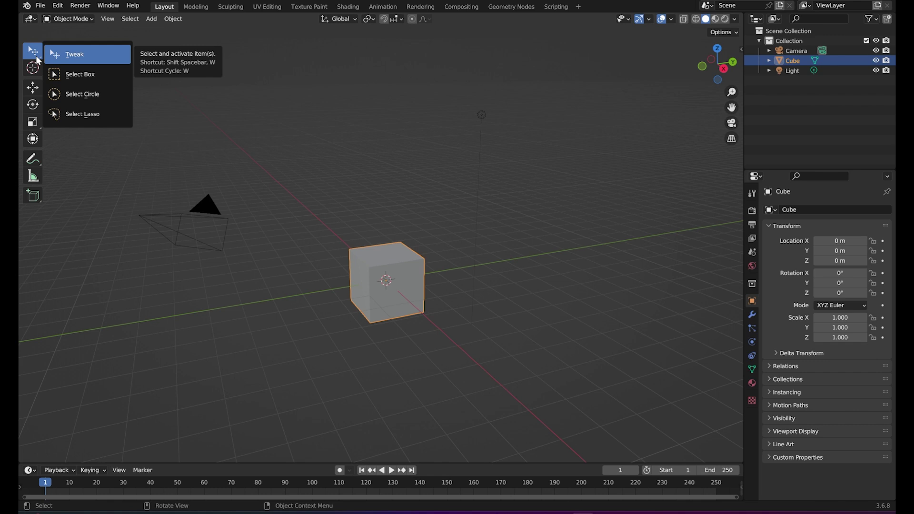
{"action": "left_click", "coordinate": [78, 56]}
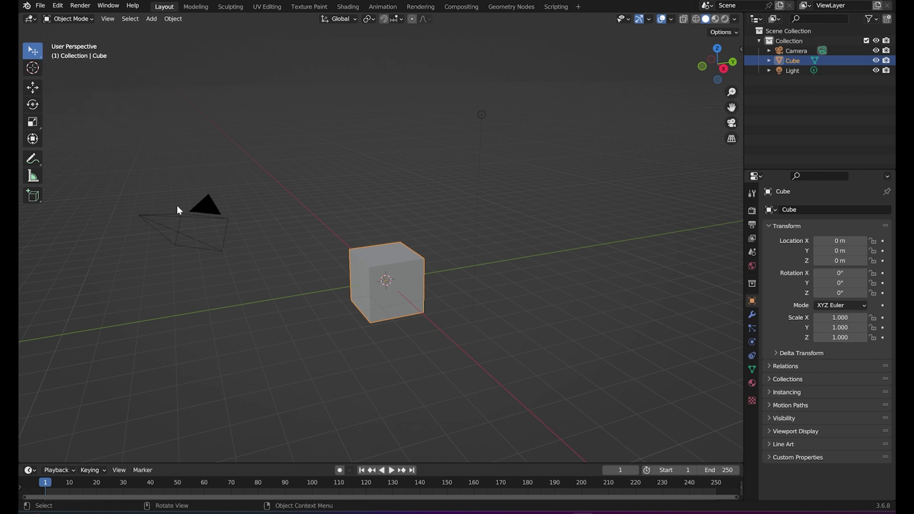
{"action": "left_click", "coordinate": [213, 205]}
{"action": "left_click", "coordinate": [482, 114]}
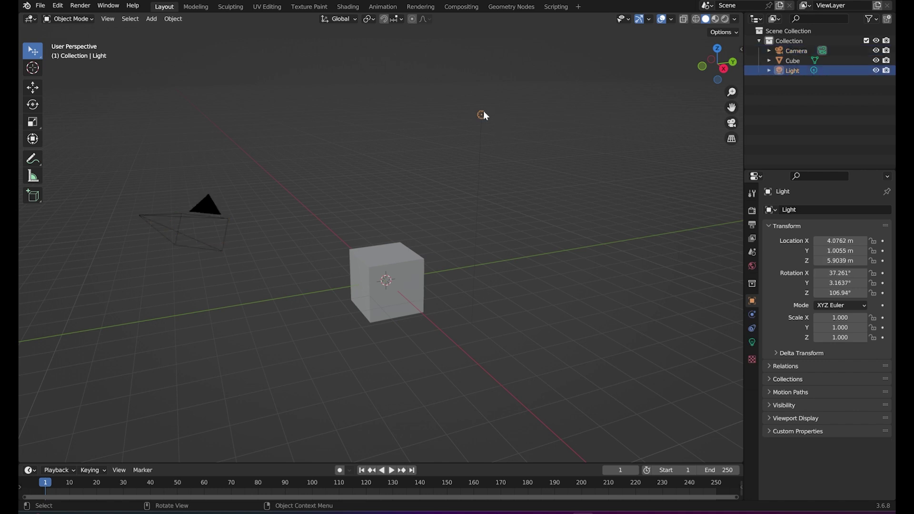
{"action": "left_click", "coordinate": [394, 265]}
{"action": "left_click", "coordinate": [478, 266]}
{"action": "left_click", "coordinate": [210, 226]}
{"action": "left_click", "coordinate": [358, 267]}
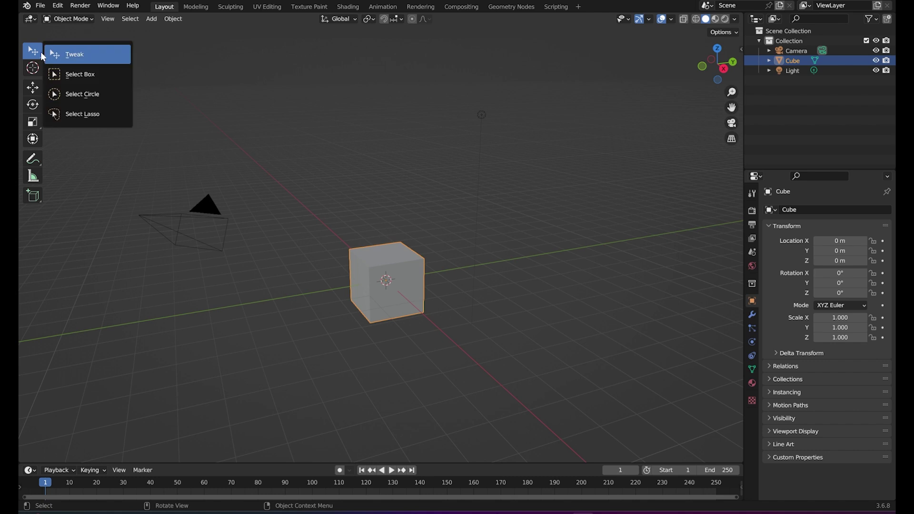
Step: Switch to Select Box and drag a rectangle that selects the Camera, Cube and Light together
{"action": "left_click_drag", "start_coordinate": [41, 53], "coordinate": [62, 76]}
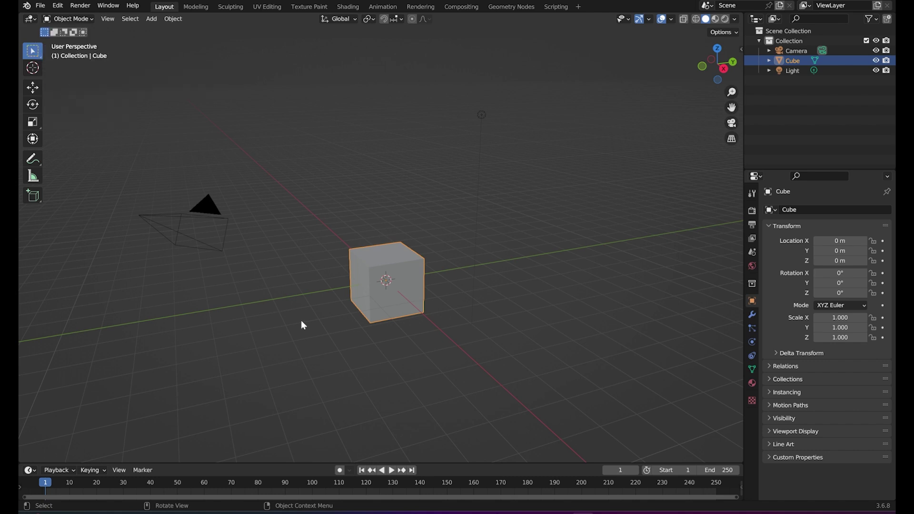
{"action": "left_click_drag", "start_coordinate": [583, 82], "coordinate": [293, 403]}
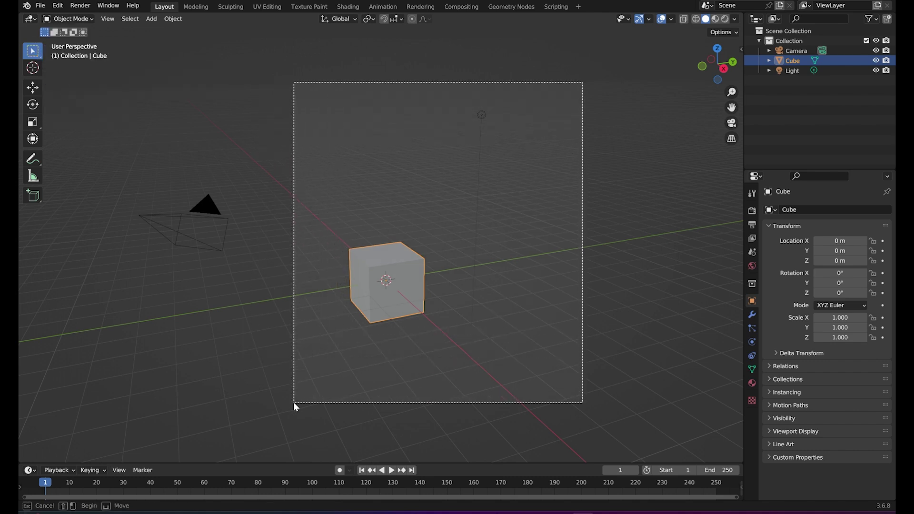
{"action": "left_click_drag", "start_coordinate": [595, 84], "coordinate": [121, 342]}
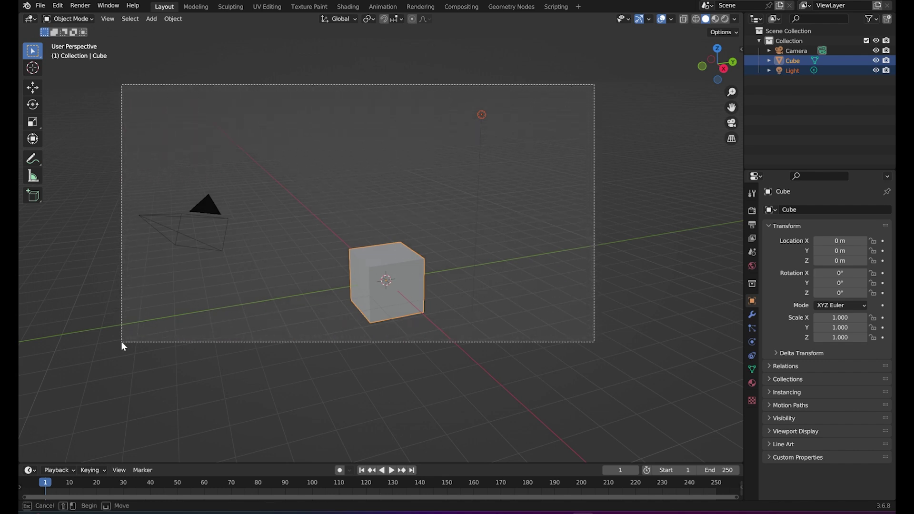
{"action": "left_click_drag", "start_coordinate": [146, 134], "coordinate": [364, 400]}
{"action": "left_click", "coordinate": [465, 392]}
{"action": "left_click_drag", "start_coordinate": [592, 72], "coordinate": [135, 361]}
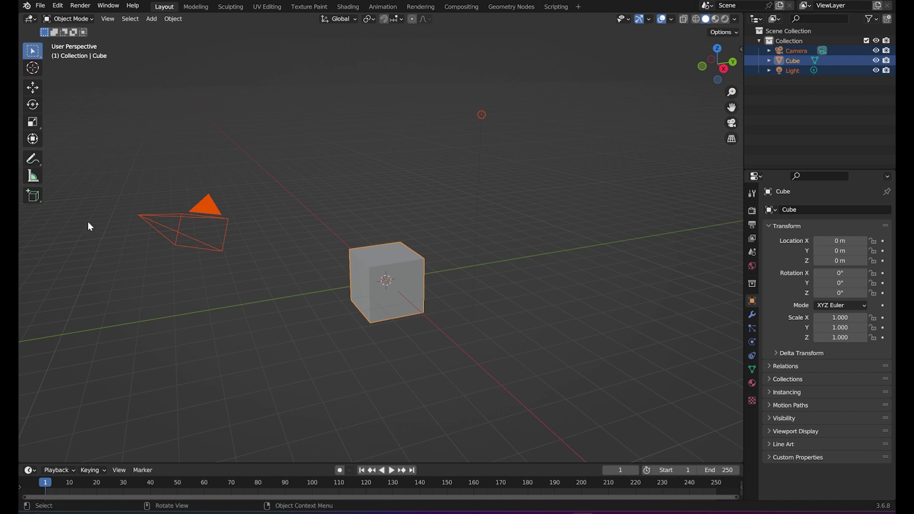
{"action": "left_click_drag", "start_coordinate": [43, 55], "coordinate": [74, 105]}
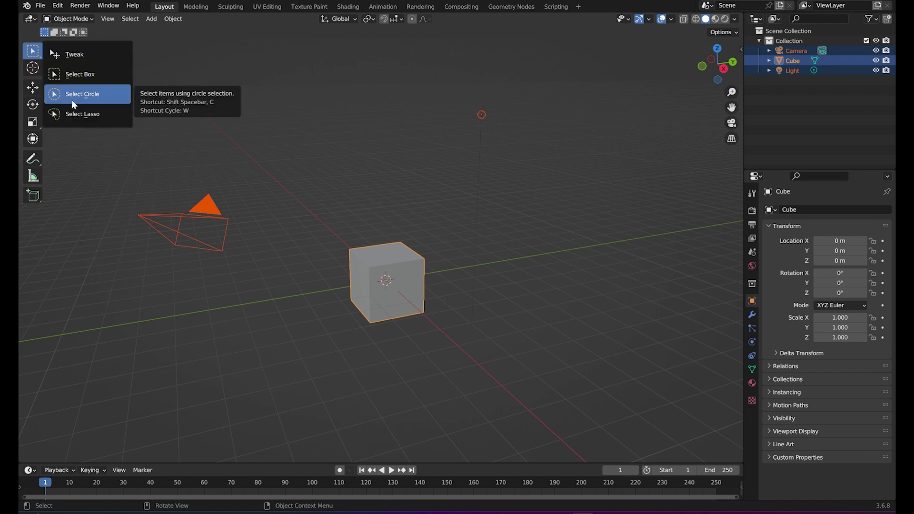
Step: Use circle selection to sweep over the Cube and Camera, then deselect everything
{"action": "left_click", "coordinate": [74, 105]}
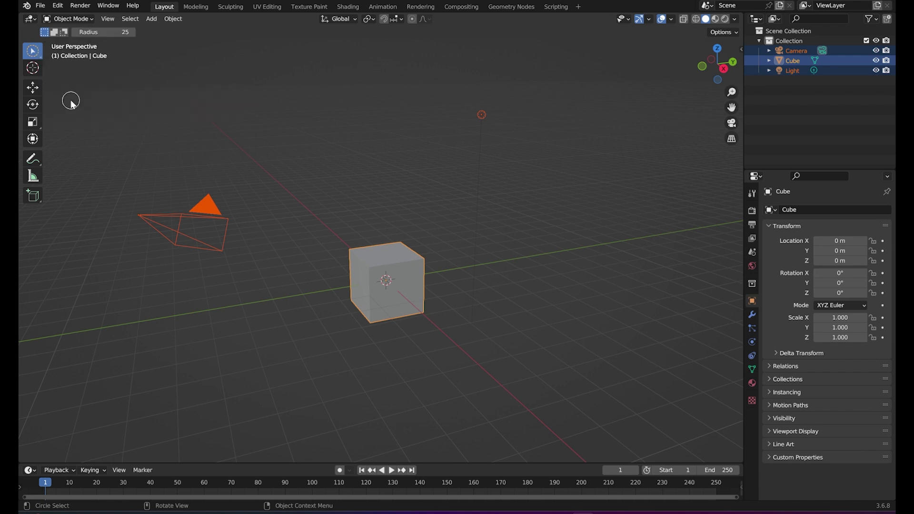
{"action": "left_click", "coordinate": [329, 243]}
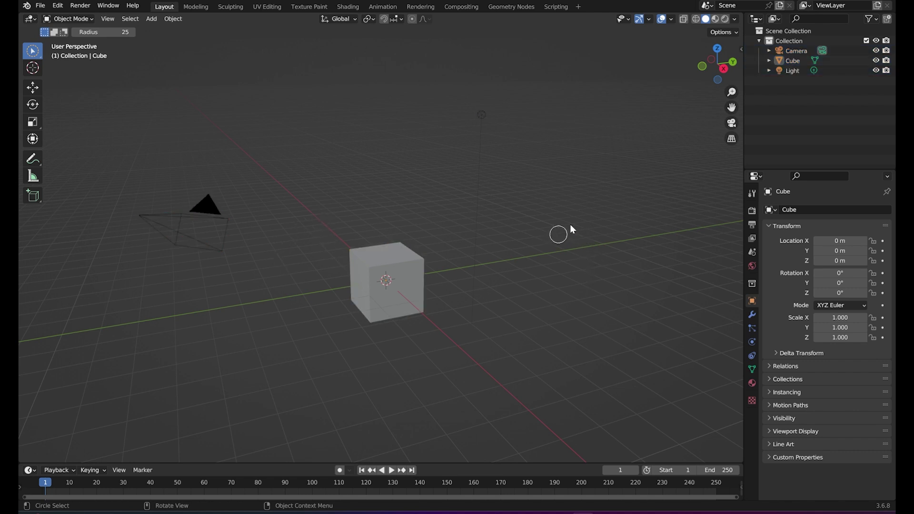
{"action": "mouse_move", "coordinate": [510, 102]}
{"action": "left_mouse_down"}
{"action": "mouse_move", "coordinate": [504, 96]}
{"action": "mouse_move", "coordinate": [459, 137]}
{"action": "left_mouse_up"}
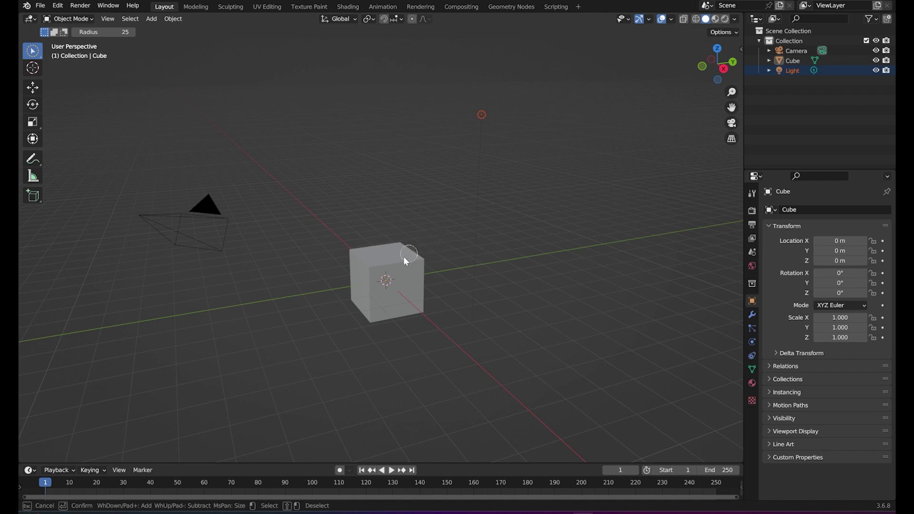
{"action": "left_click_drag", "start_coordinate": [404, 257], "coordinate": [374, 295]}
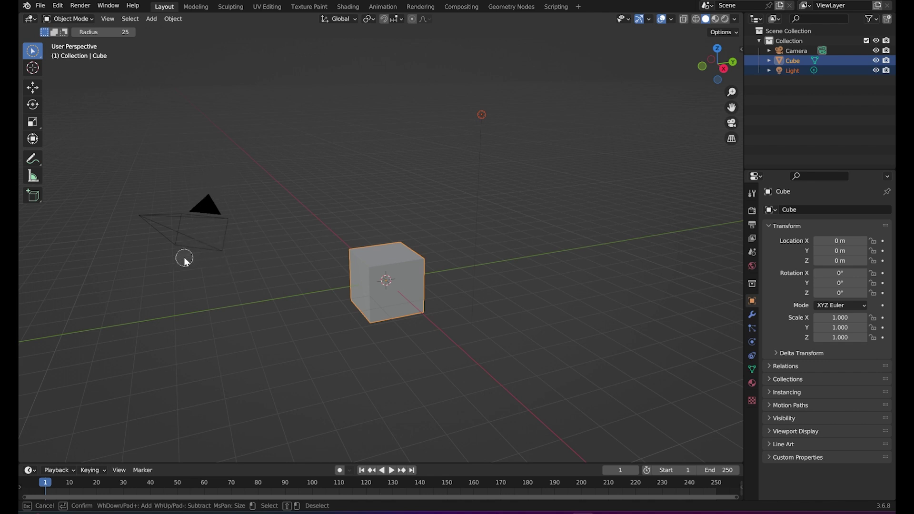
{"action": "left_click_drag", "start_coordinate": [166, 264], "coordinate": [144, 219]}
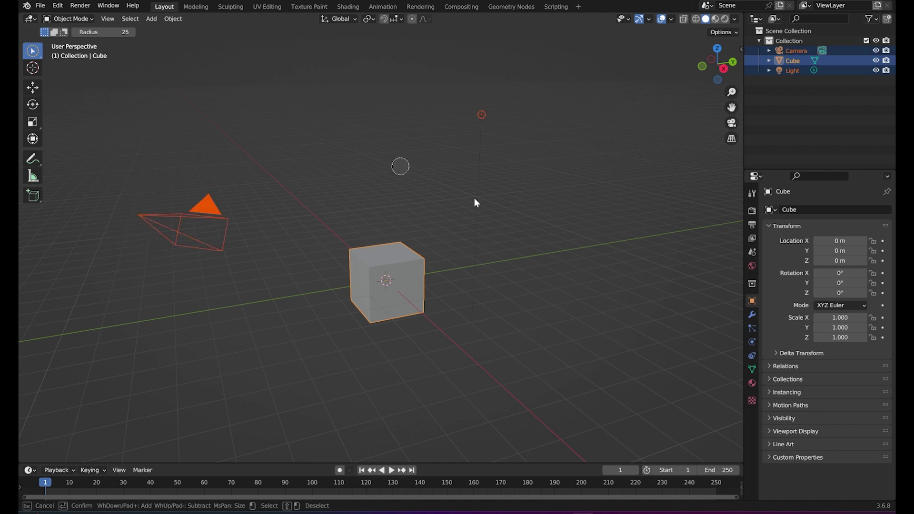
{"action": "left_click_drag", "start_coordinate": [140, 243], "coordinate": [295, 193]}
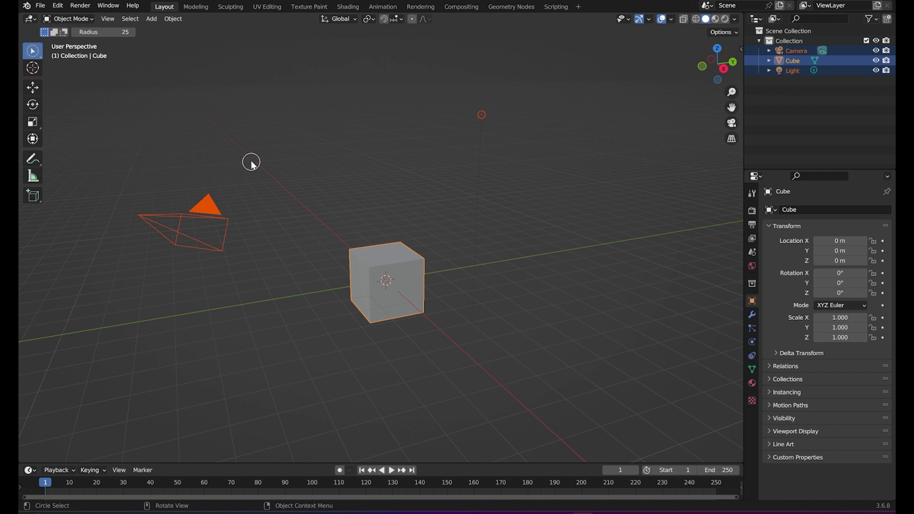
{"action": "left_click", "coordinate": [236, 146]}
{"action": "left_click", "coordinate": [37, 50]}
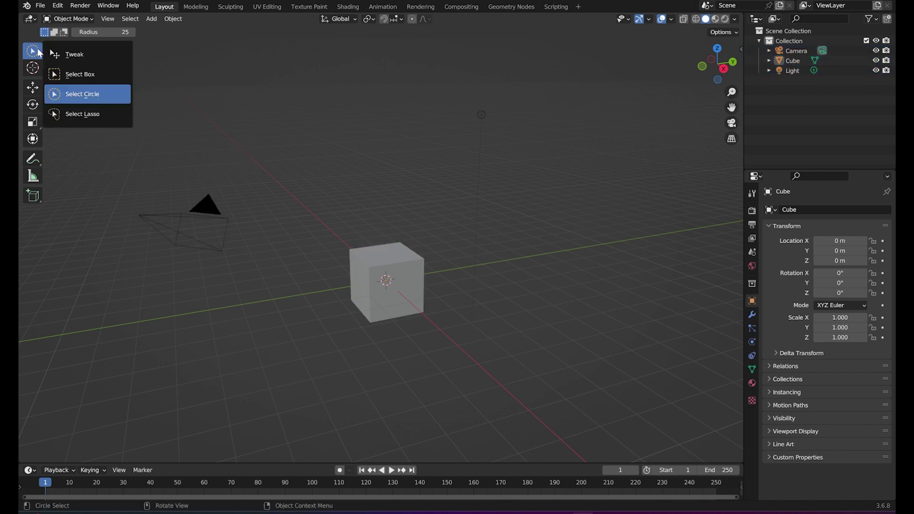
Step: Switch to Select Lasso and draw a freehand outline selecting the Camera and Light
{"action": "left_click", "coordinate": [84, 107]}
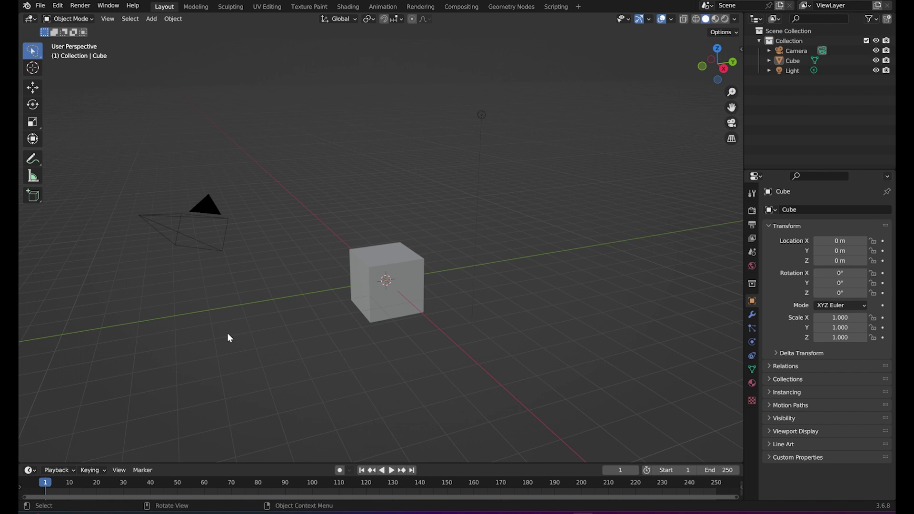
{"action": "mouse_move", "coordinate": [183, 327]}
{"action": "left_mouse_down"}
{"action": "mouse_move", "coordinate": [280, 215]}
{"action": "mouse_move", "coordinate": [371, 184]}
{"action": "mouse_move", "coordinate": [433, 220]}
{"action": "mouse_move", "coordinate": [560, 224]}
{"action": "mouse_move", "coordinate": [533, 88]}
{"action": "mouse_move", "coordinate": [428, 90]}
{"action": "mouse_move", "coordinate": [266, 141]}
{"action": "mouse_move", "coordinate": [100, 237]}
{"action": "mouse_move", "coordinate": [158, 351]}
{"action": "left_mouse_up"}
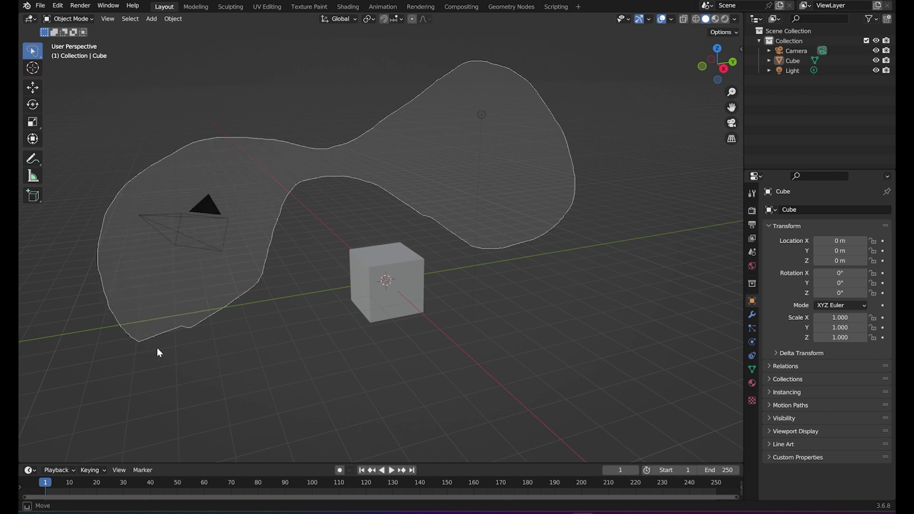
{"action": "left_click_drag", "start_coordinate": [206, 318], "coordinate": [208, 314]}
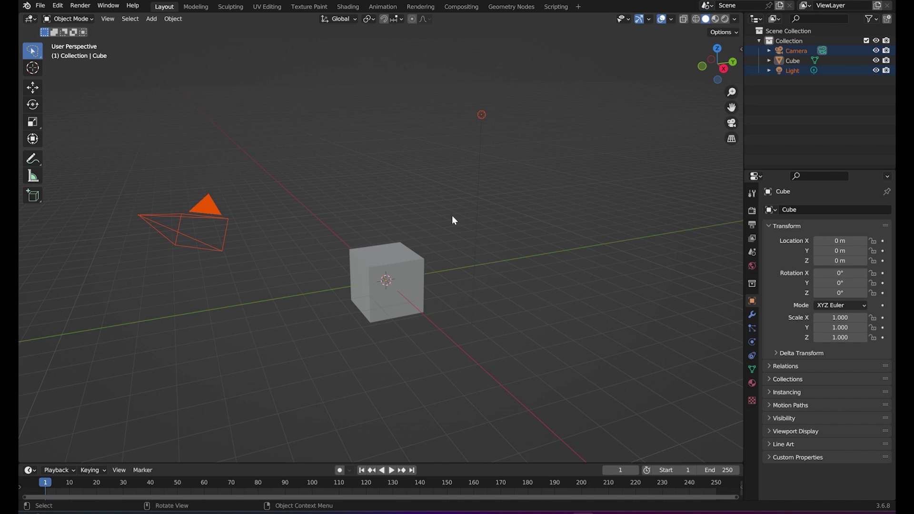
{"action": "left_click", "coordinate": [275, 272]}
{"action": "mouse_move", "coordinate": [330, 165]}
{"action": "left_mouse_down"}
{"action": "mouse_move", "coordinate": [426, 218]}
{"action": "mouse_move", "coordinate": [422, 57]}
{"action": "mouse_move", "coordinate": [306, 246]}
{"action": "mouse_move", "coordinate": [230, 135]}
{"action": "mouse_move", "coordinate": [359, 180]}
{"action": "mouse_move", "coordinate": [330, 152]}
{"action": "left_mouse_up"}
{"action": "left_click", "coordinate": [35, 56]}
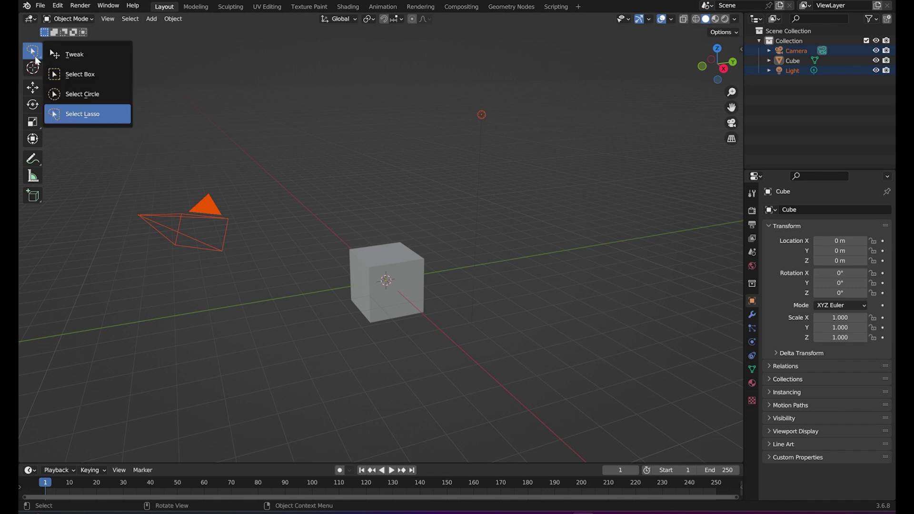
Step: Switch to Tweak and click-select the Cube, Light and Camera in turn, then deselect all
{"action": "left_click", "coordinate": [71, 64]}
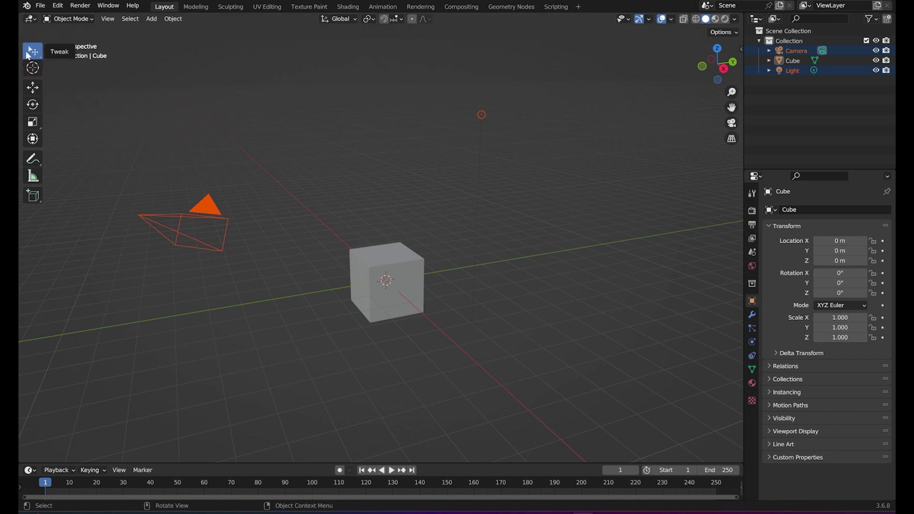
{"action": "left_click", "coordinate": [29, 56]}
{"action": "left_click", "coordinate": [369, 219]}
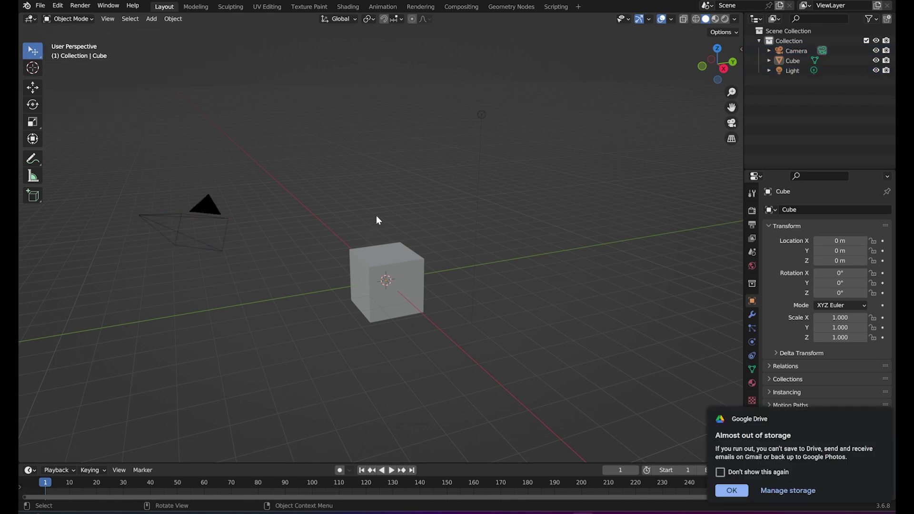
{"action": "left_click", "coordinate": [410, 232]}
{"action": "left_click", "coordinate": [482, 119]}
{"action": "left_click", "coordinate": [233, 217]}
{"action": "left_click", "coordinate": [408, 202]}
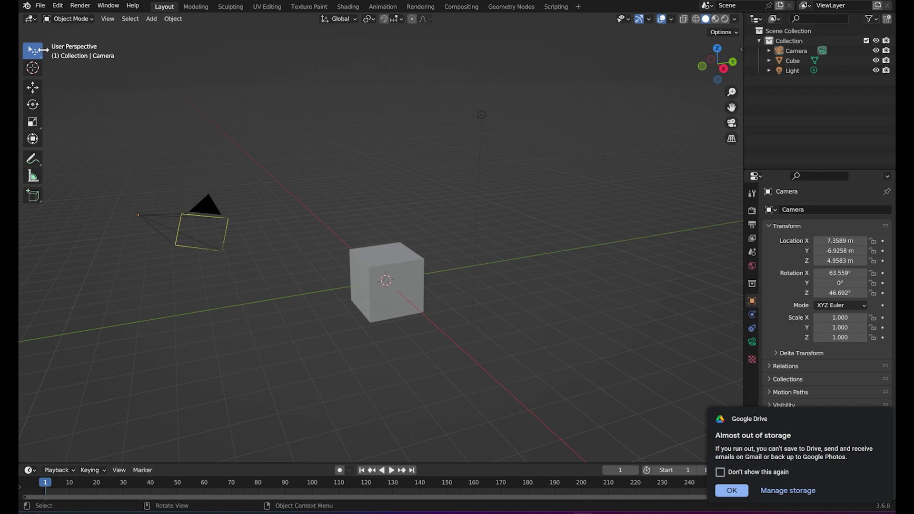
Step: Switch to Select Box, drag a selection, then Shift-click so only the Light stays selected
{"action": "left_click_drag", "start_coordinate": [44, 55], "coordinate": [81, 71]}
{"action": "mouse_move", "coordinate": [567, 99]}
{"action": "left_mouse_down"}
{"action": "mouse_move", "coordinate": [173, 395]}
{"action": "mouse_move", "coordinate": [190, 381]}
{"action": "left_mouse_up"}
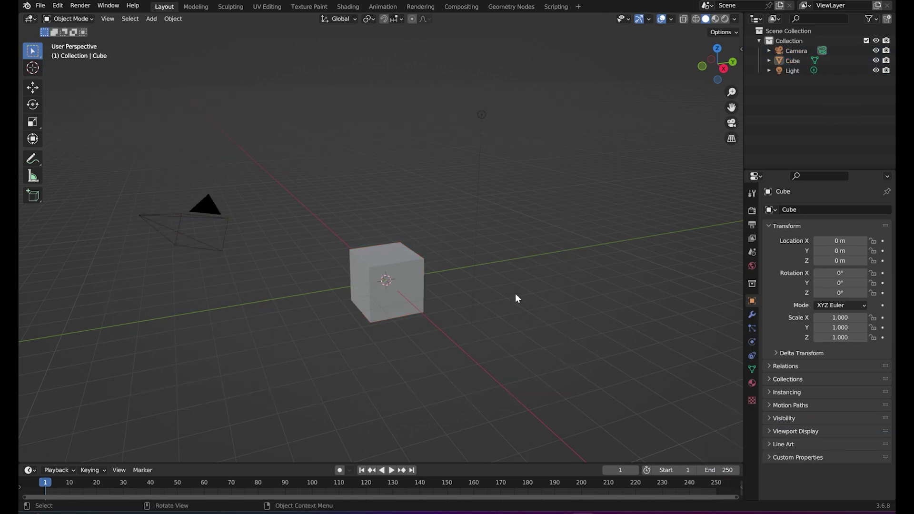
{"action": "mouse_move", "coordinate": [513, 300]}
{"action": "middle_mouse_down"}
{"action": "mouse_move", "coordinate": [529, 292]}
{"action": "mouse_move", "coordinate": [514, 304]}
{"action": "mouse_move", "coordinate": [398, 297]}
{"action": "middle_mouse_up"}
{"action": "left_click", "coordinate": [250, 251]}
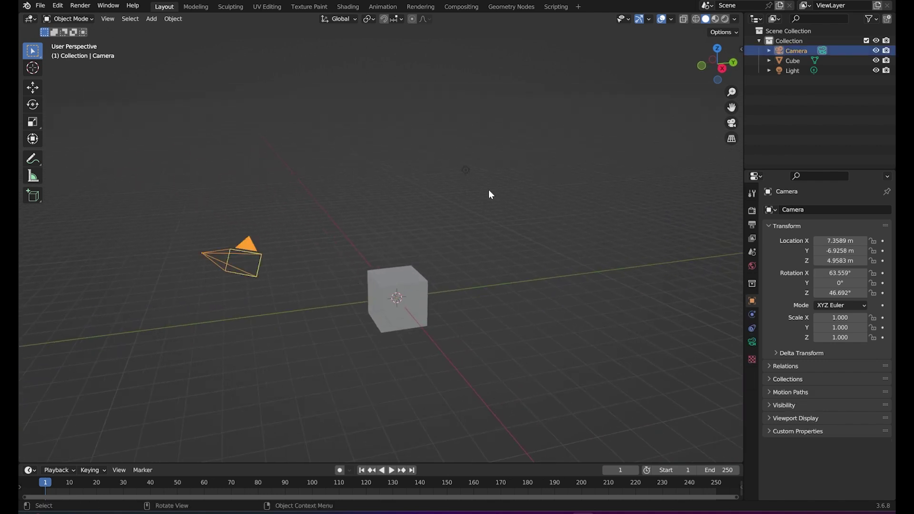
{"action": "left_click", "coordinate": [467, 170], "text": "shift"}
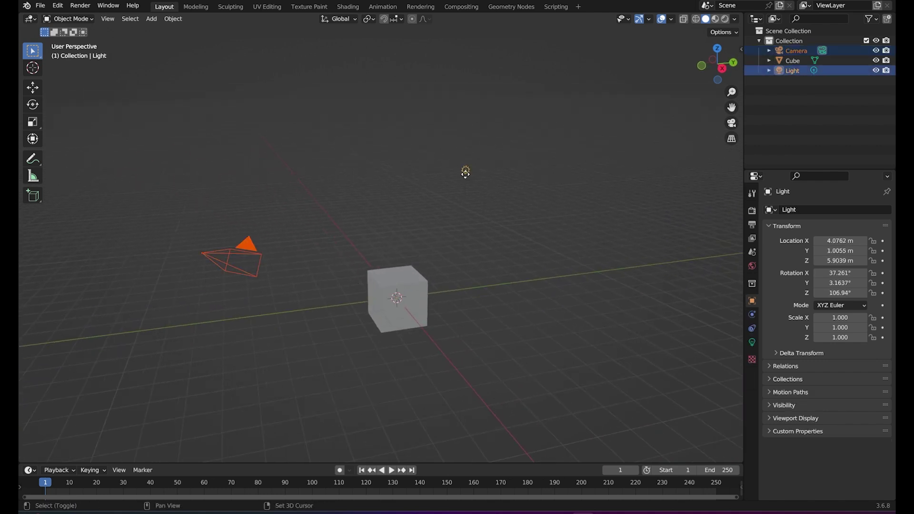
{"action": "left_click", "coordinate": [485, 225]}
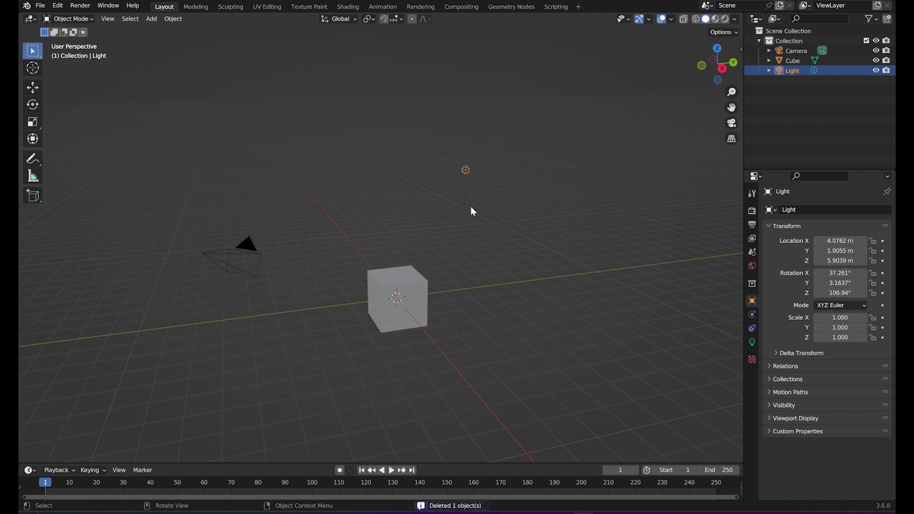
Step: Delete the Light, then select the Camera and delete it through the X confirmation
{"action": "left_click", "coordinate": [466, 170]}
{"action": "key", "text": "Delete"}
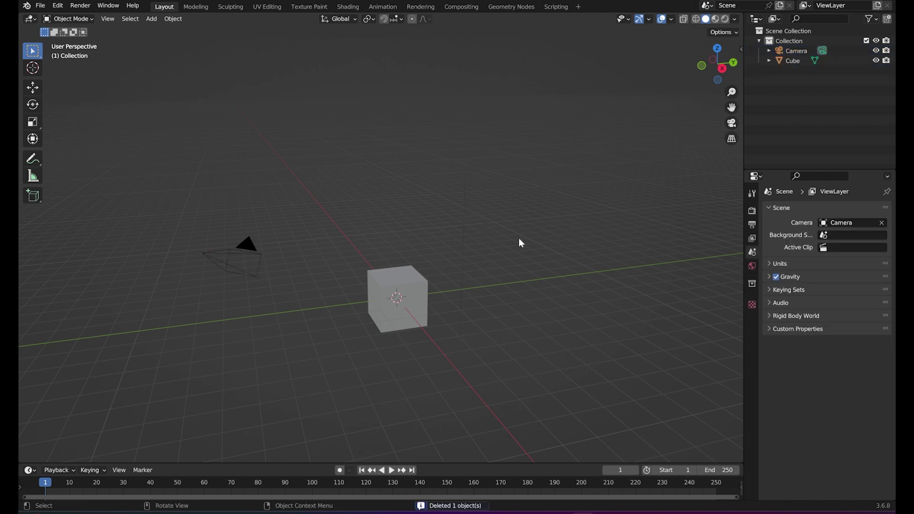
{"action": "left_click", "coordinate": [291, 272]}
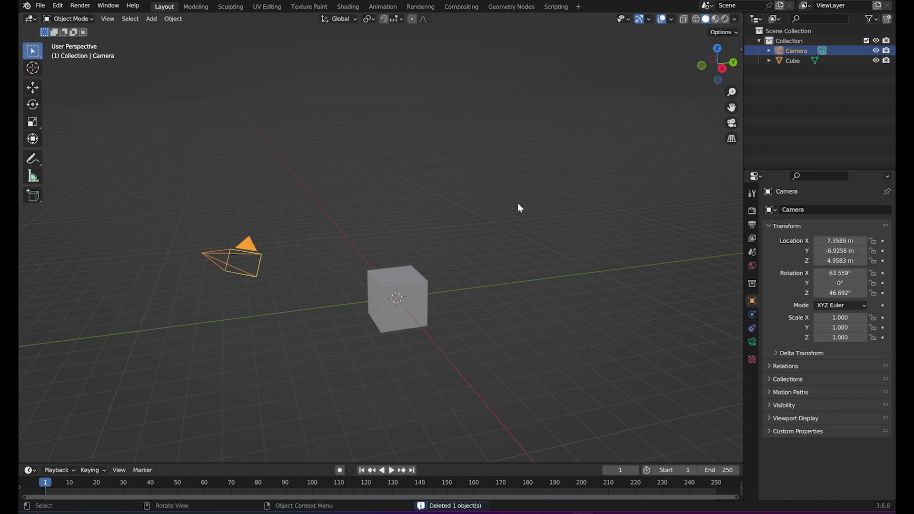
{"action": "key", "text": "x"}
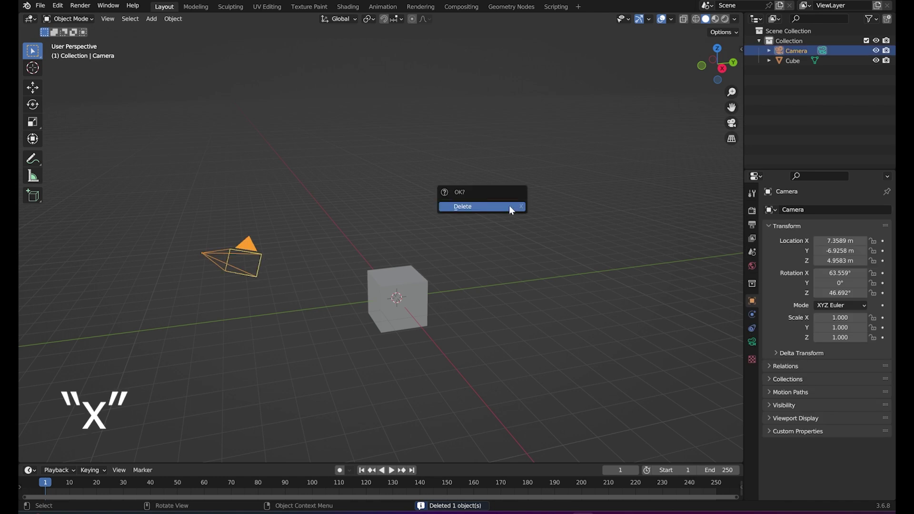
{"action": "left_click", "coordinate": [510, 206]}
{"action": "left_click", "coordinate": [250, 268]}
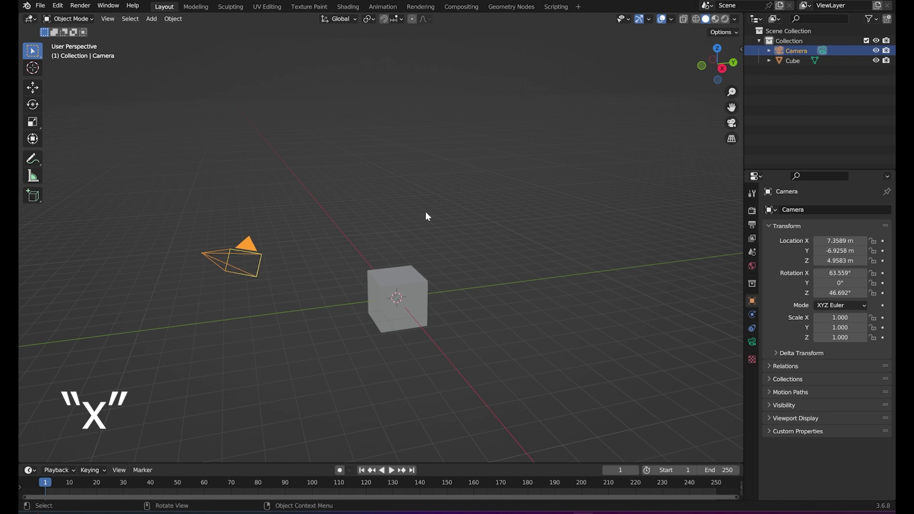
{"action": "key", "text": "x"}
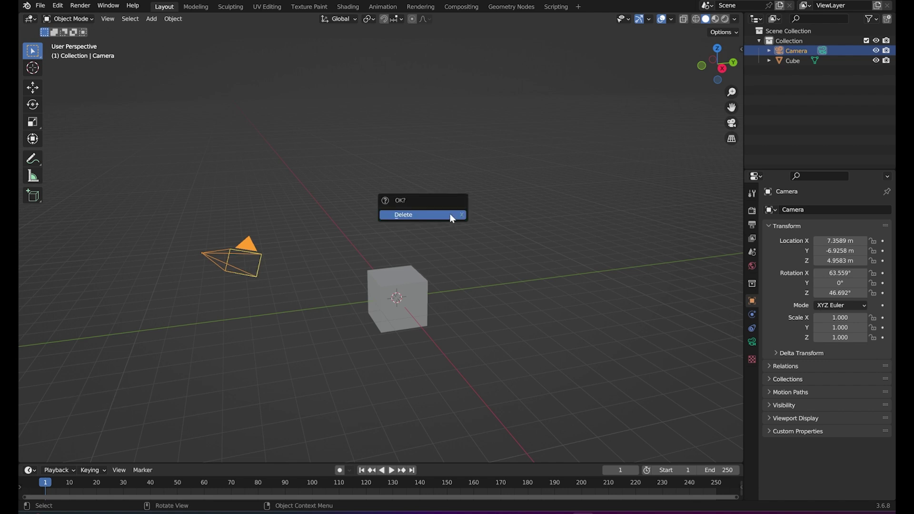
{"action": "key", "text": "x"}
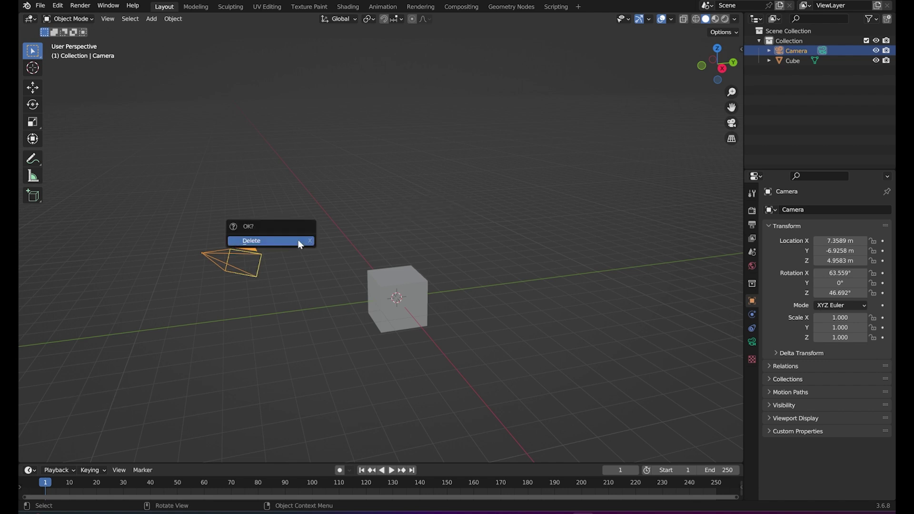
{"action": "left_click", "coordinate": [288, 241]}
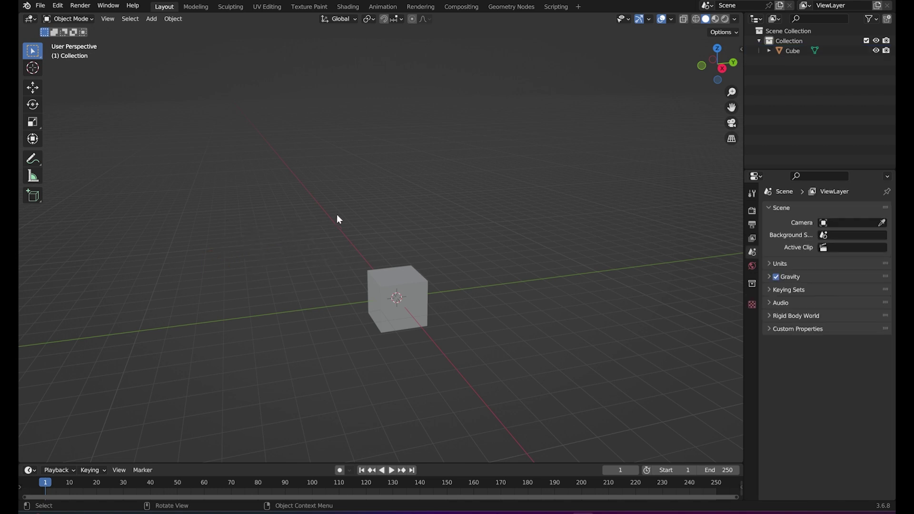
Step: Orbit and zoom toward the Cube, select it and delete it
{"action": "mouse_move", "coordinate": [469, 239]}
{"action": "middle_mouse_down"}
{"action": "mouse_move", "coordinate": [400, 273]}
{"action": "mouse_move", "coordinate": [423, 264]}
{"action": "middle_mouse_up"}
{"action": "scroll", "coordinate": [423, 264], "scroll_direction": "up", "scroll_amount": 2}
{"action": "mouse_move", "coordinate": [395, 228]}
{"action": "middle_mouse_down"}
{"action": "mouse_move", "coordinate": [421, 245]}
{"action": "mouse_move", "coordinate": [424, 272]}
{"action": "middle_mouse_up"}
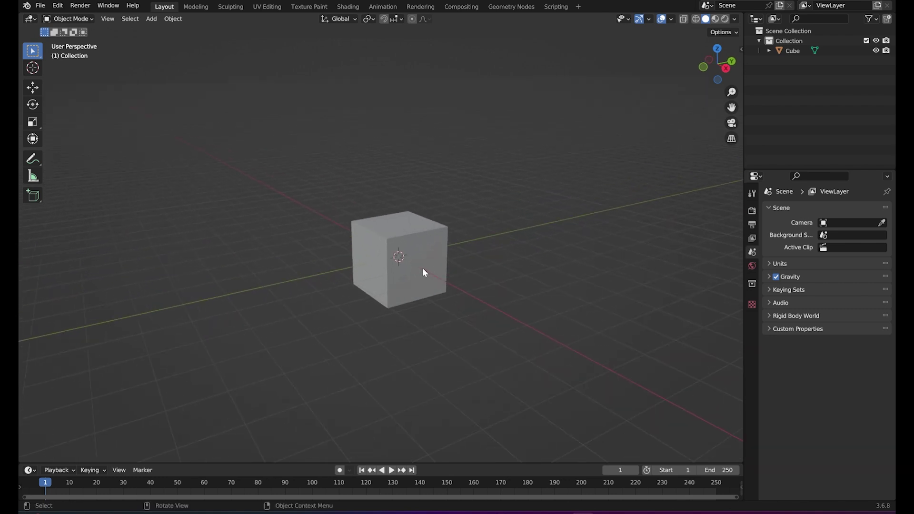
{"action": "left_click", "coordinate": [422, 240]}
{"action": "key", "text": "Delete"}
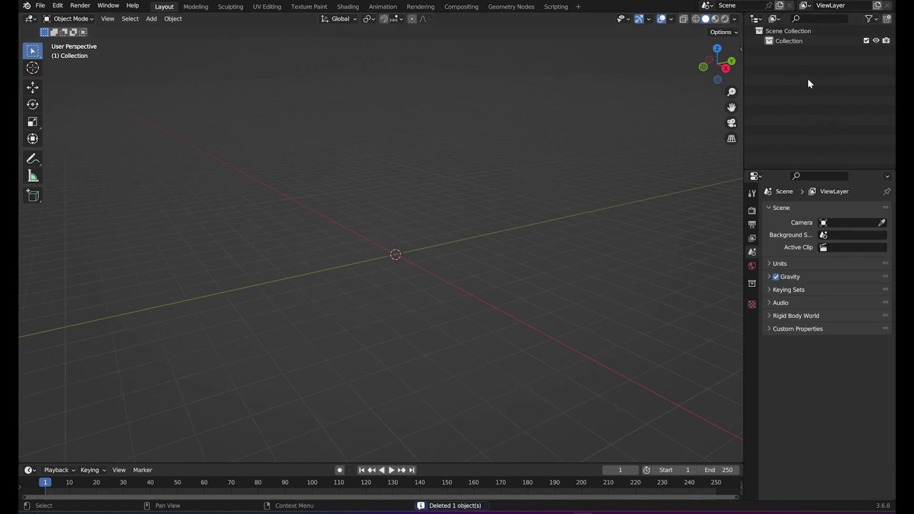
Step: Pan across the empty grid and open the Add menu's Mesh primitives list
{"action": "mouse_move", "coordinate": [322, 334]}
{"action": "middle_mouse_down", "text": "shift"}
{"action": "mouse_move", "coordinate": [394, 247]}
{"action": "mouse_move", "coordinate": [416, 284]}
{"action": "mouse_move", "coordinate": [435, 293]}
{"action": "middle_mouse_up", "text": "shift"}
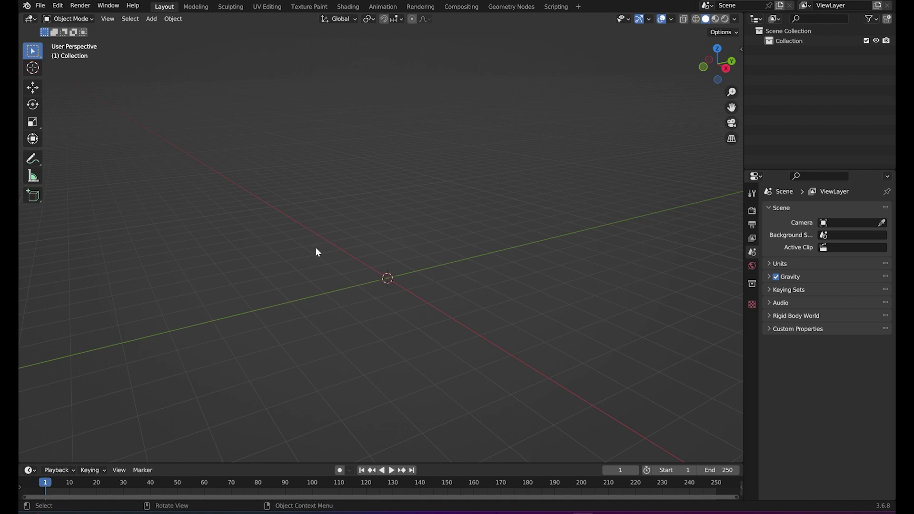
{"action": "left_click", "coordinate": [150, 27]}
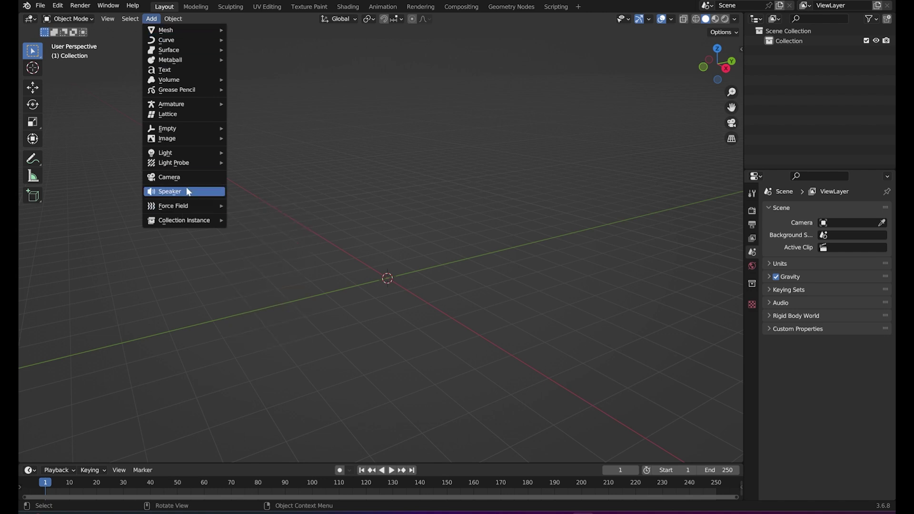
{"action": "mouse_move", "coordinate": [182, 30]}
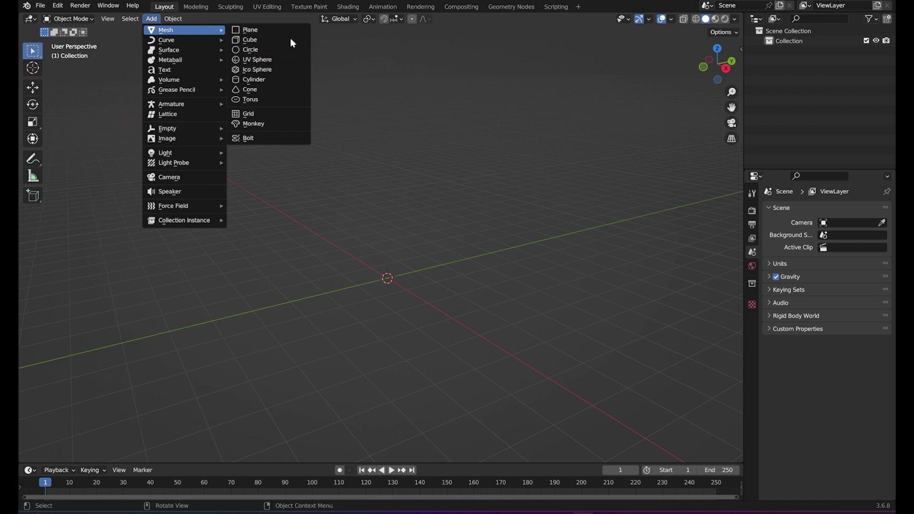
Step: Add a Monkey mesh (Suzanne) at the origin and orbit and zoom to inspect it
{"action": "left_click", "coordinate": [285, 124]}
{"action": "mouse_move", "coordinate": [374, 284]}
{"action": "middle_mouse_down"}
{"action": "mouse_move", "coordinate": [550, 279]}
{"action": "mouse_move", "coordinate": [425, 282]}
{"action": "mouse_move", "coordinate": [447, 331]}
{"action": "mouse_move", "coordinate": [402, 224]}
{"action": "middle_mouse_up"}
{"action": "scroll", "coordinate": [429, 205], "scroll_direction": "up", "scroll_amount": 3}
{"action": "mouse_move", "coordinate": [454, 184]}
{"action": "middle_mouse_down"}
{"action": "mouse_move", "coordinate": [289, 227]}
{"action": "mouse_move", "coordinate": [130, 199]}
{"action": "mouse_move", "coordinate": [305, 201]}
{"action": "mouse_move", "coordinate": [276, 196]}
{"action": "mouse_move", "coordinate": [378, 170]}
{"action": "mouse_move", "coordinate": [431, 221]}
{"action": "mouse_move", "coordinate": [428, 230]}
{"action": "mouse_move", "coordinate": [433, 213]}
{"action": "mouse_move", "coordinate": [448, 226]}
{"action": "mouse_move", "coordinate": [364, 285]}
{"action": "middle_mouse_up"}
{"action": "scroll", "coordinate": [428, 229], "scroll_direction": "up", "scroll_amount": 2}
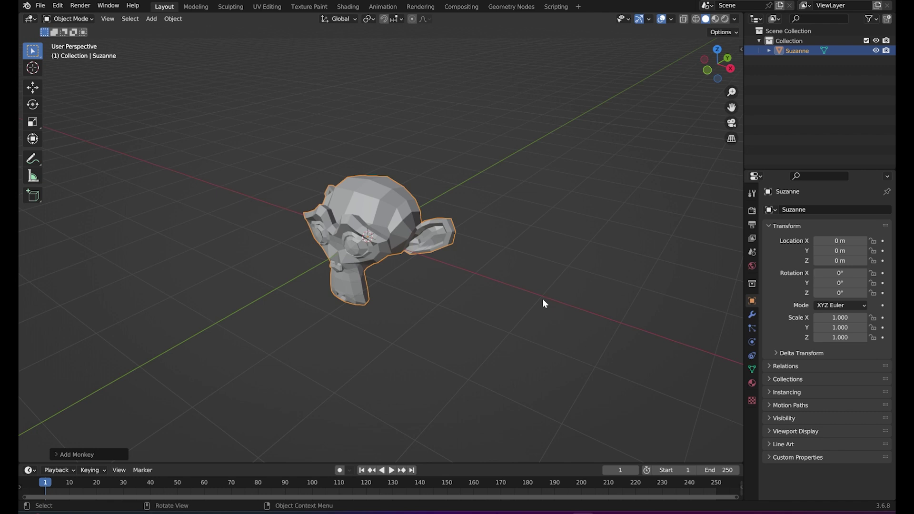
{"action": "middle_click_drag", "start_coordinate": [543, 298], "coordinate": [481, 267]}
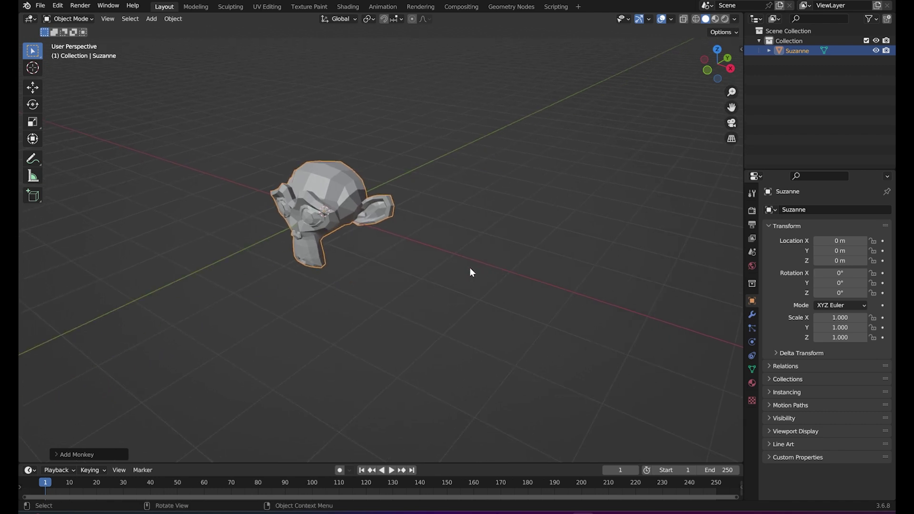
Step: Place the 3D cursor on the red axis beside Suzanne and add a Cube there
{"action": "right_click", "coordinate": [512, 272], "text": "shift"}
{"action": "left_click", "coordinate": [151, 18]}
{"action": "left_click", "coordinate": [242, 38]}
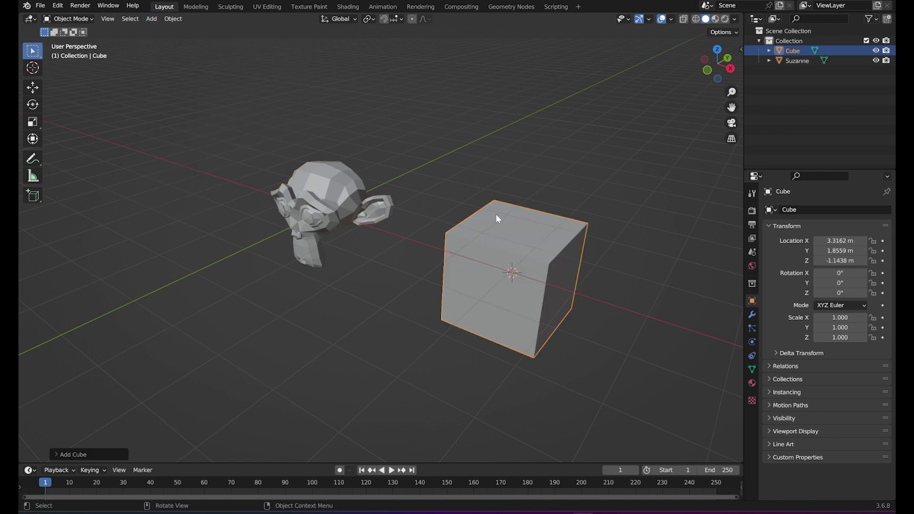
{"action": "mouse_move", "coordinate": [444, 224]}
{"action": "middle_mouse_down"}
{"action": "mouse_move", "coordinate": [504, 272]}
{"action": "mouse_move", "coordinate": [404, 247]}
{"action": "mouse_move", "coordinate": [526, 271]}
{"action": "middle_mouse_up"}
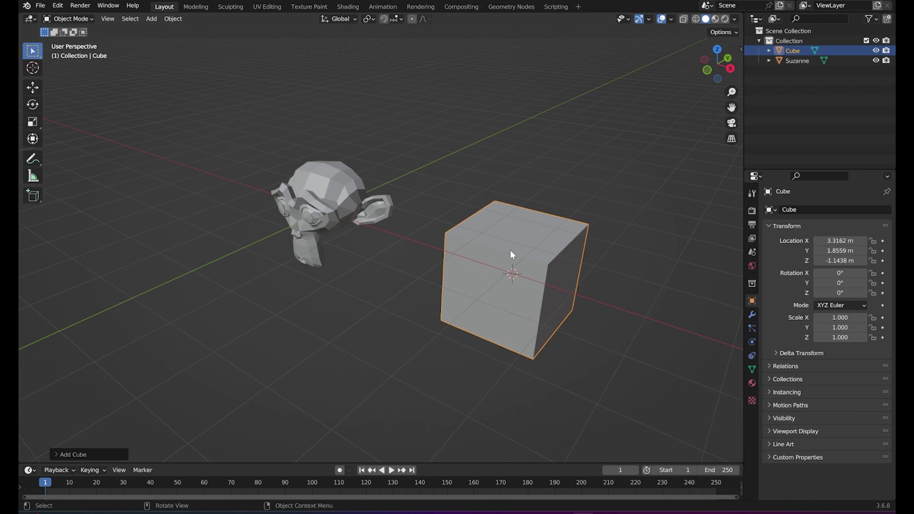
Step: Snap the 3D cursor to World Origin, then delete the Cube and Suzanne
{"action": "key", "text": "shift+s"}
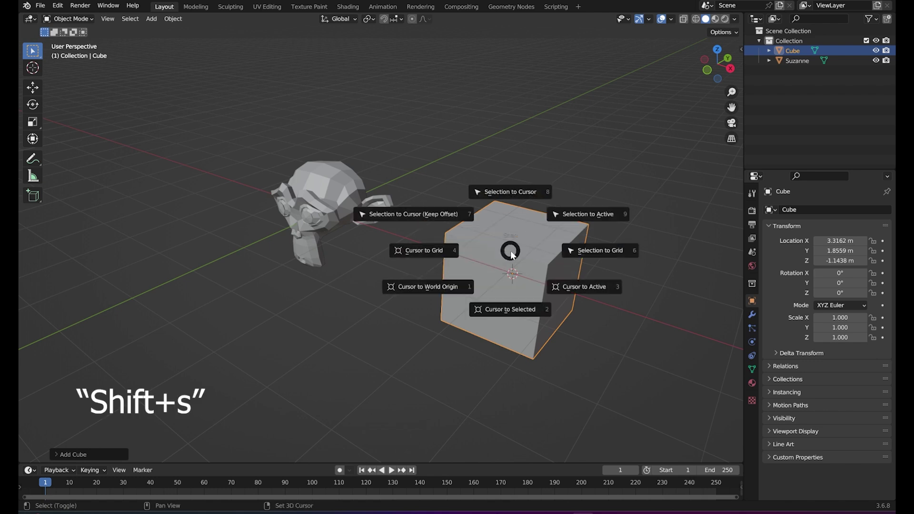
{"action": "key", "text": "shift+s"}
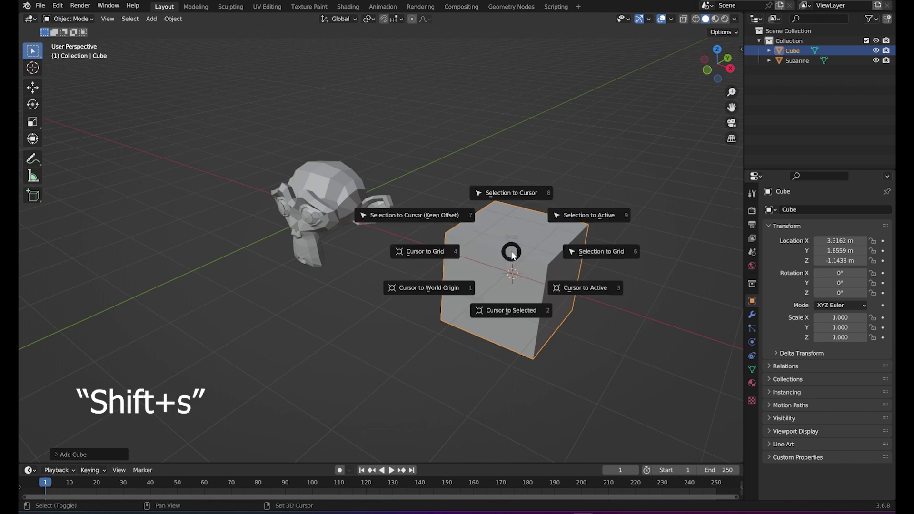
{"action": "left_click", "coordinate": [477, 281]}
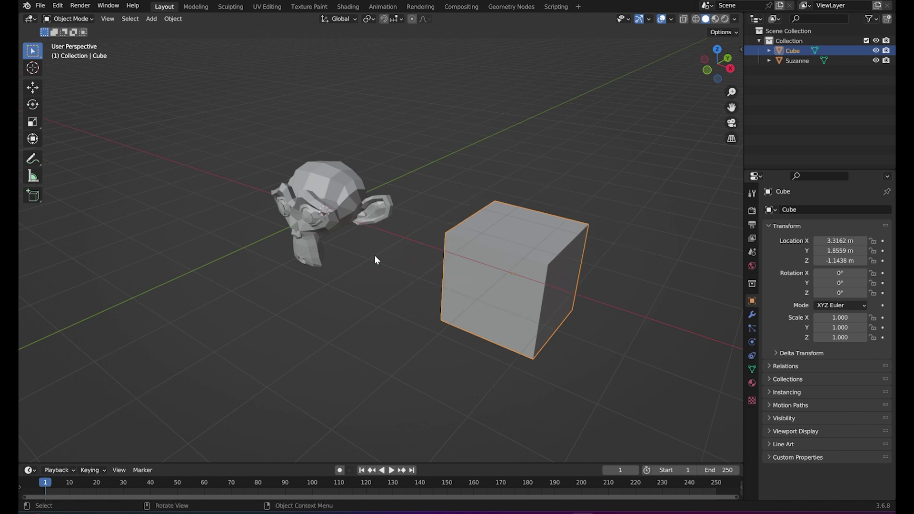
{"action": "key", "text": "Delete"}
{"action": "key", "text": "a"}
{"action": "key", "text": "Delete"}
Step: Close the render1.png viewer and bring up the Add > Mesh primitives menu over the viewport
{"action": "mouse_move", "coordinate": [362, 185]}
{"action": "middle_mouse_down"}
{"action": "mouse_move", "coordinate": [410, 224]}
{"action": "mouse_move", "coordinate": [421, 218]}
{"action": "middle_mouse_up"}
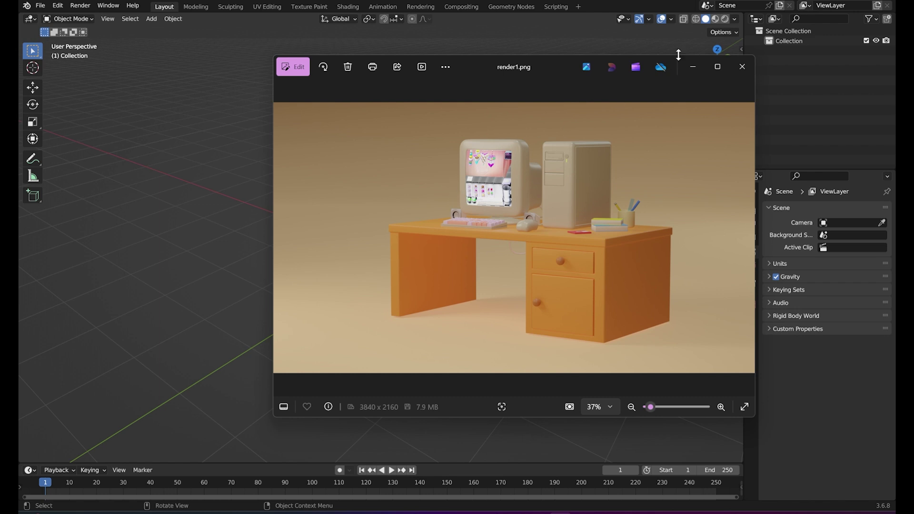
{"action": "left_click", "coordinate": [743, 67]}
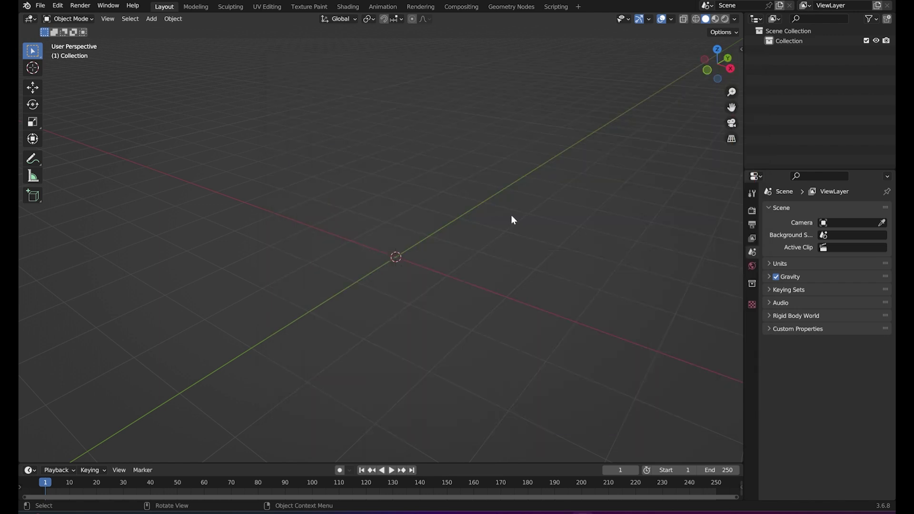
{"action": "key", "text": "shift+a"}
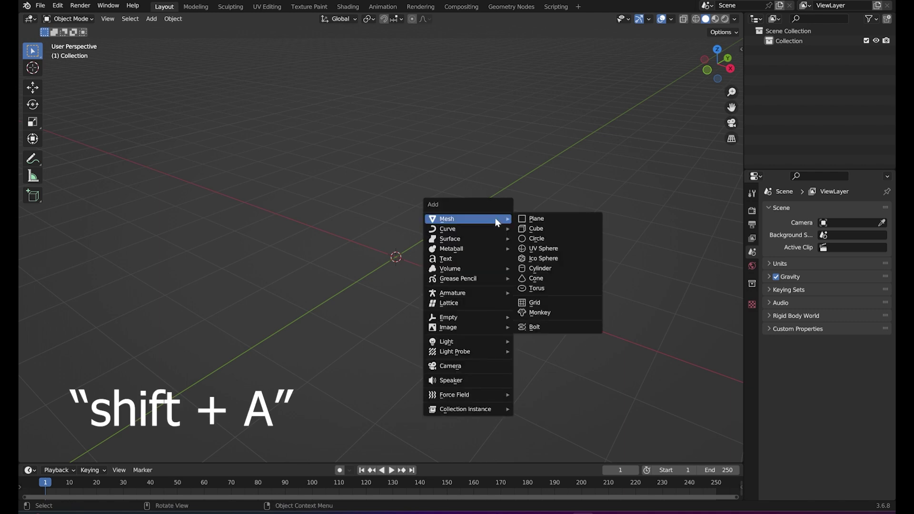
Step: Add a 1.000-scale Cube at the world origin and compare it against the reference render
{"action": "left_click", "coordinate": [533, 228]}
{"action": "mouse_move", "coordinate": [461, 206]}
{"action": "middle_mouse_down"}
{"action": "mouse_move", "coordinate": [463, 255]}
{"action": "mouse_move", "coordinate": [457, 238]}
{"action": "middle_mouse_up"}
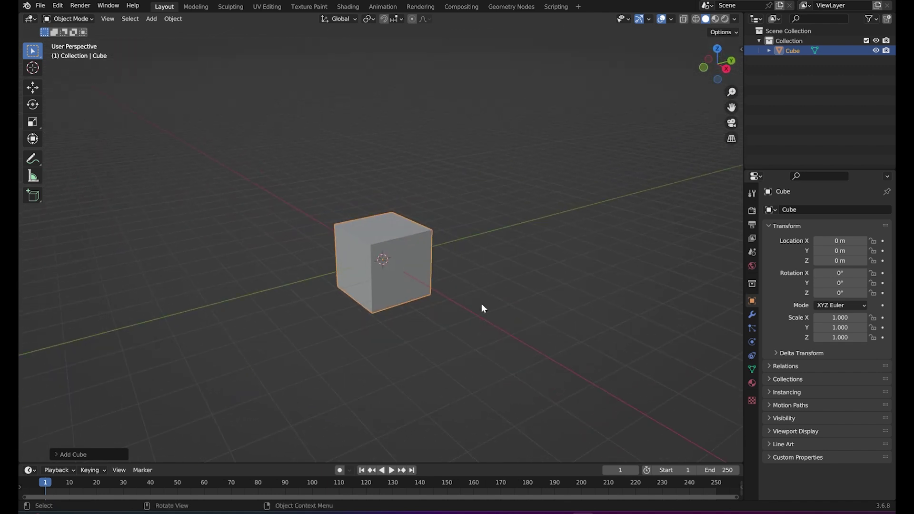
{"action": "middle_click_drag", "start_coordinate": [482, 304], "coordinate": [548, 392]}
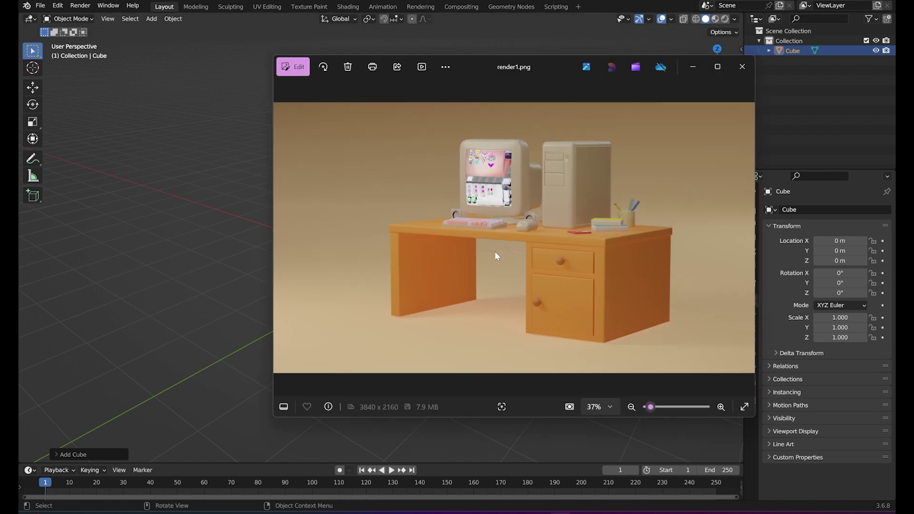
{"action": "scroll", "coordinate": [495, 256], "scroll_direction": "up", "scroll_amount": 5}
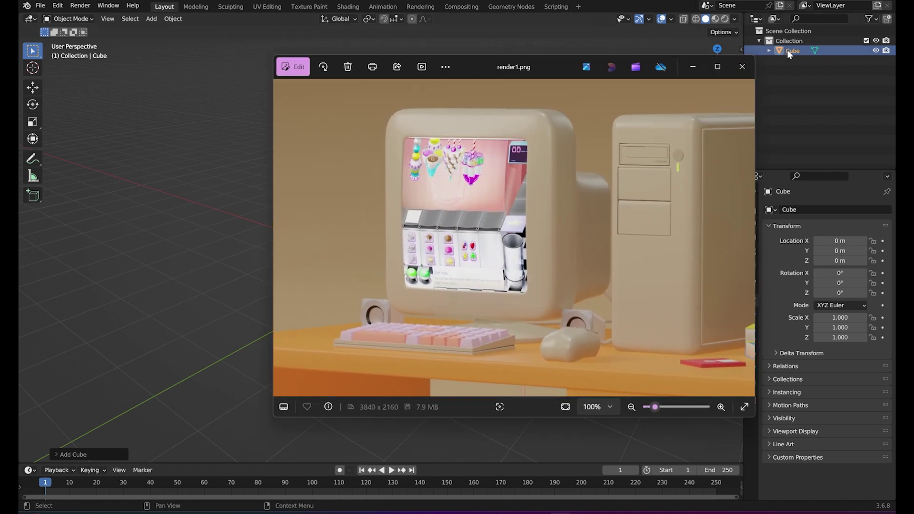
{"action": "left_click", "coordinate": [693, 67]}
{"action": "mouse_move", "coordinate": [379, 255]}
{"action": "middle_mouse_down"}
{"action": "mouse_move", "coordinate": [472, 291]}
{"action": "mouse_move", "coordinate": [417, 250]}
{"action": "mouse_move", "coordinate": [435, 281]}
{"action": "middle_mouse_up"}
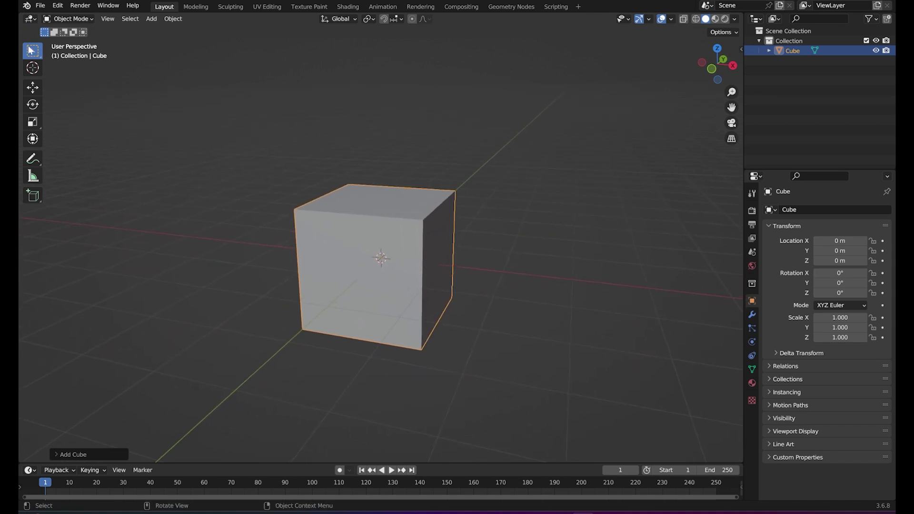
{"action": "left_click", "coordinate": [38, 75]}
{"action": "left_click", "coordinate": [518, 146]}
{"action": "left_click", "coordinate": [307, 178]}
{"action": "left_click", "coordinate": [291, 362]}
{"action": "left_click", "coordinate": [645, 285]}
{"action": "left_click", "coordinate": [456, 304]}
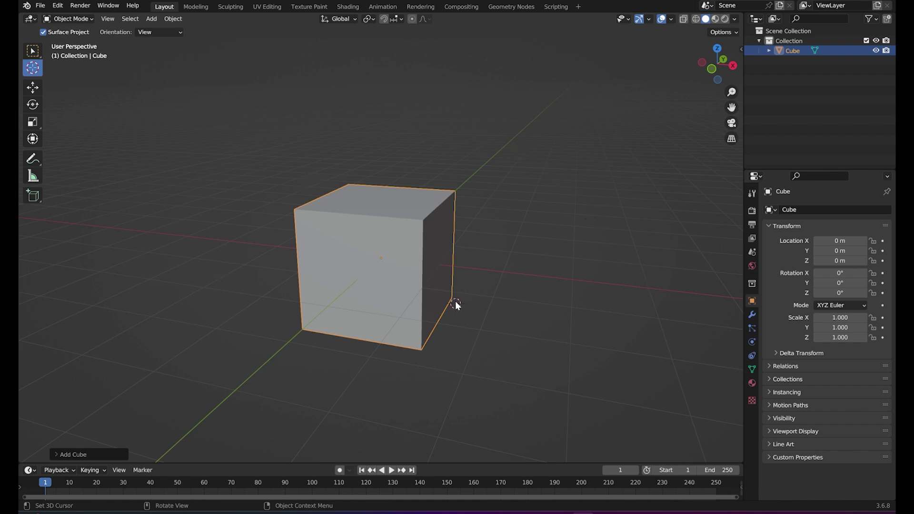
{"action": "left_click", "coordinate": [515, 386]}
{"action": "left_click", "coordinate": [141, 221]}
{"action": "left_click", "coordinate": [462, 59]}
{"action": "left_click", "coordinate": [486, 294]}
{"action": "left_click", "coordinate": [598, 267]}
{"action": "key", "text": "shift+a"}
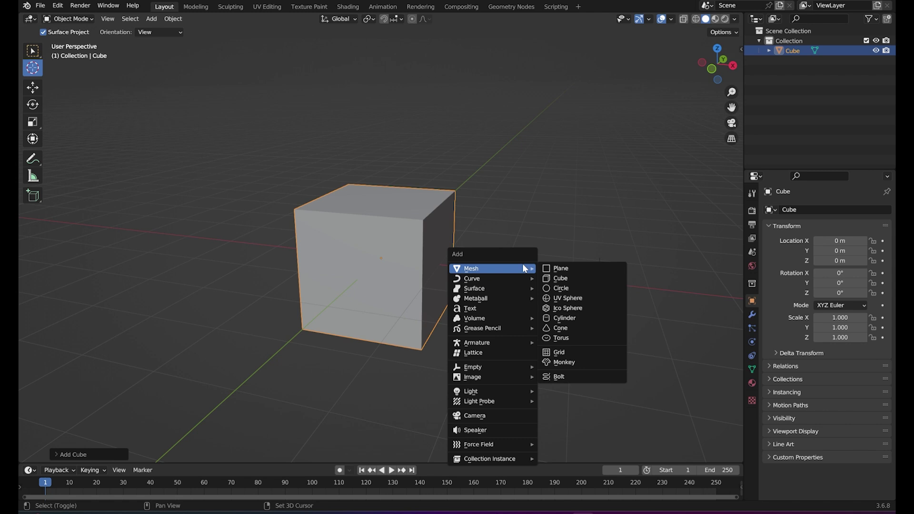
{"action": "key", "text": "shift+s"}
{"action": "left_click", "coordinate": [447, 254]}
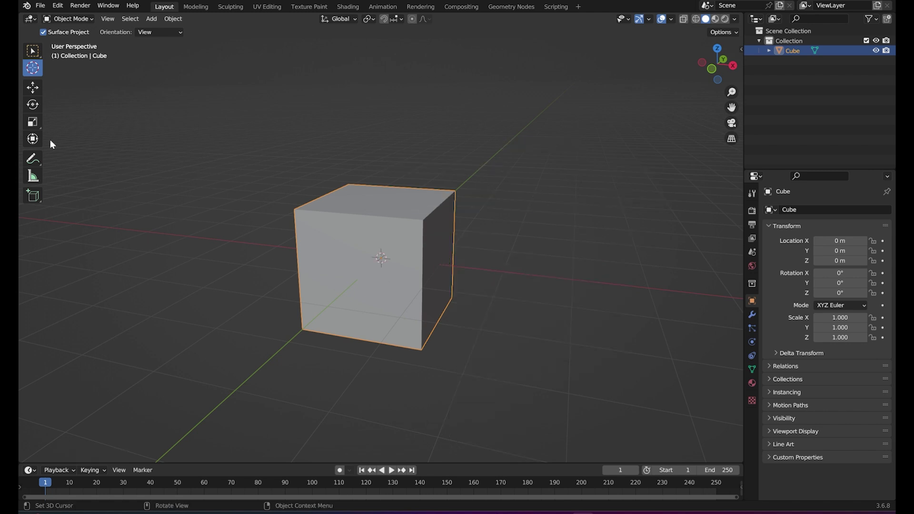
Step: With the Move tool, slide the cube along Y and within the YZ plane
{"action": "left_click", "coordinate": [33, 88]}
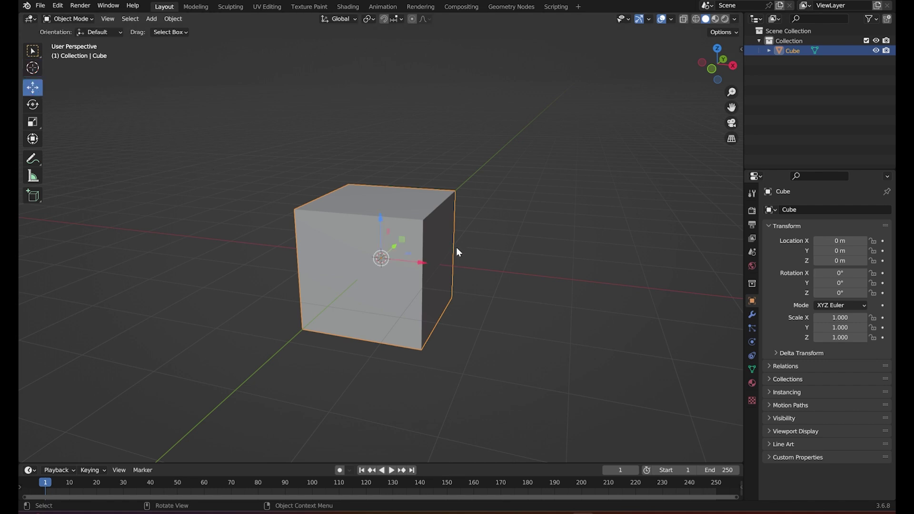
{"action": "mouse_move", "coordinate": [471, 253]}
{"action": "middle_mouse_down"}
{"action": "mouse_move", "coordinate": [396, 278]}
{"action": "mouse_move", "coordinate": [435, 270]}
{"action": "middle_mouse_up"}
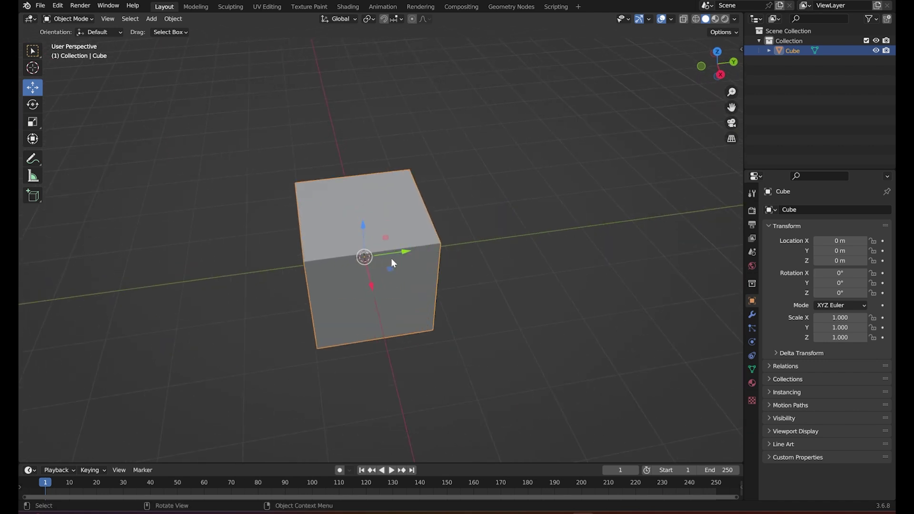
{"action": "mouse_move", "coordinate": [392, 249]}
{"action": "left_mouse_down"}
{"action": "mouse_move", "coordinate": [398, 244]}
{"action": "mouse_move", "coordinate": [376, 236]}
{"action": "mouse_move", "coordinate": [467, 295]}
{"action": "left_mouse_up"}
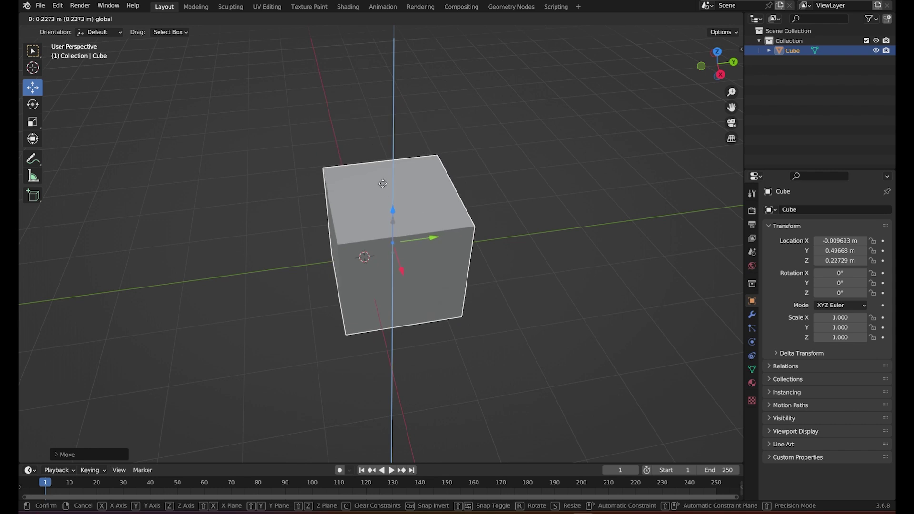
{"action": "mouse_move", "coordinate": [466, 295]}
{"action": "middle_mouse_down"}
{"action": "mouse_move", "coordinate": [455, 252]}
{"action": "mouse_move", "coordinate": [437, 228]}
{"action": "middle_mouse_up"}
{"action": "mouse_move", "coordinate": [436, 228]}
{"action": "left_mouse_down"}
{"action": "mouse_move", "coordinate": [429, 220]}
{"action": "mouse_move", "coordinate": [401, 245]}
{"action": "mouse_move", "coordinate": [262, 277]}
{"action": "mouse_move", "coordinate": [240, 227]}
{"action": "mouse_move", "coordinate": [306, 225]}
{"action": "mouse_move", "coordinate": [412, 245]}
{"action": "mouse_move", "coordinate": [405, 252]}
{"action": "left_mouse_up"}
{"action": "mouse_move", "coordinate": [405, 252]}
{"action": "middle_mouse_down"}
{"action": "mouse_move", "coordinate": [424, 267]}
{"action": "mouse_move", "coordinate": [474, 236]}
{"action": "mouse_move", "coordinate": [465, 243]}
{"action": "middle_mouse_up"}
{"action": "mouse_move", "coordinate": [375, 188]}
{"action": "left_mouse_down"}
{"action": "mouse_move", "coordinate": [381, 174]}
{"action": "mouse_move", "coordinate": [362, 112]}
{"action": "mouse_move", "coordinate": [359, 159]}
{"action": "left_mouse_up"}
{"action": "mouse_move", "coordinate": [359, 159]}
{"action": "middle_mouse_down"}
{"action": "mouse_move", "coordinate": [402, 202]}
{"action": "mouse_move", "coordinate": [374, 166]}
{"action": "middle_mouse_up"}
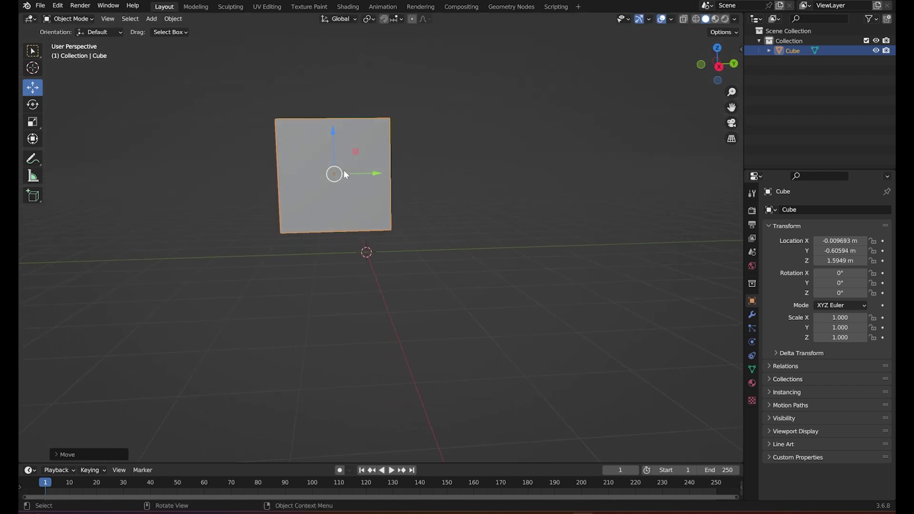
{"action": "mouse_move", "coordinate": [355, 152]}
{"action": "left_mouse_down"}
{"action": "mouse_move", "coordinate": [336, 93]}
{"action": "mouse_move", "coordinate": [438, 121]}
{"action": "mouse_move", "coordinate": [318, 129]}
{"action": "mouse_move", "coordinate": [388, 163]}
{"action": "mouse_move", "coordinate": [382, 200]}
{"action": "left_mouse_up"}
Step: Drag the cube within the XY and XZ planes, raise it, then delete it
{"action": "middle_click_drag", "start_coordinate": [383, 233], "coordinate": [405, 305]}
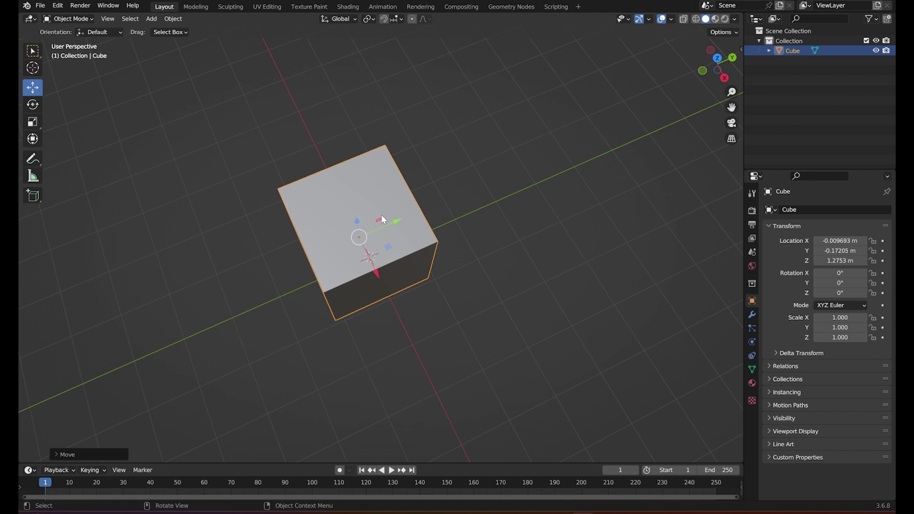
{"action": "mouse_move", "coordinate": [384, 222]}
{"action": "middle_mouse_down"}
{"action": "mouse_move", "coordinate": [412, 244]}
{"action": "mouse_move", "coordinate": [336, 230]}
{"action": "mouse_move", "coordinate": [307, 187]}
{"action": "mouse_move", "coordinate": [339, 213]}
{"action": "mouse_move", "coordinate": [341, 186]}
{"action": "middle_mouse_up"}
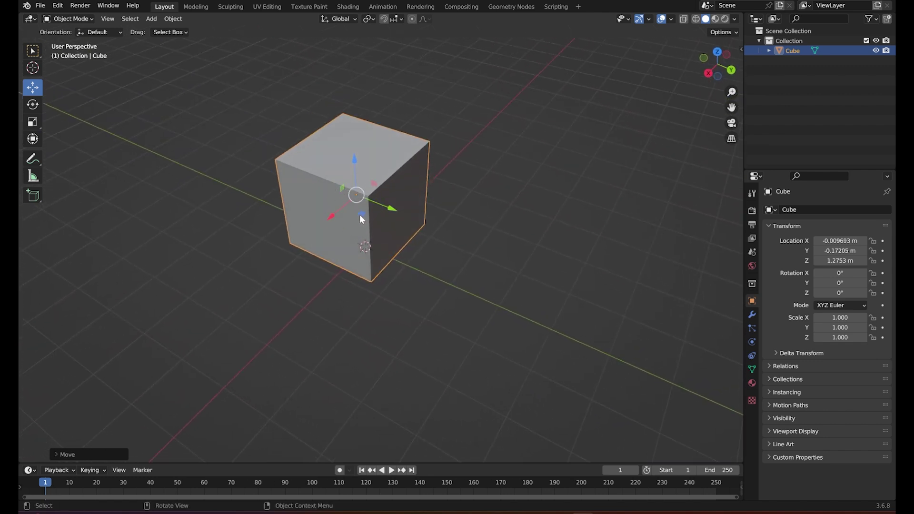
{"action": "mouse_move", "coordinate": [361, 216]}
{"action": "left_mouse_down"}
{"action": "mouse_move", "coordinate": [256, 355]}
{"action": "mouse_move", "coordinate": [282, 271]}
{"action": "mouse_move", "coordinate": [367, 266]}
{"action": "mouse_move", "coordinate": [402, 216]}
{"action": "mouse_move", "coordinate": [361, 247]}
{"action": "left_mouse_up"}
{"action": "middle_click_drag", "start_coordinate": [361, 248], "coordinate": [374, 241]}
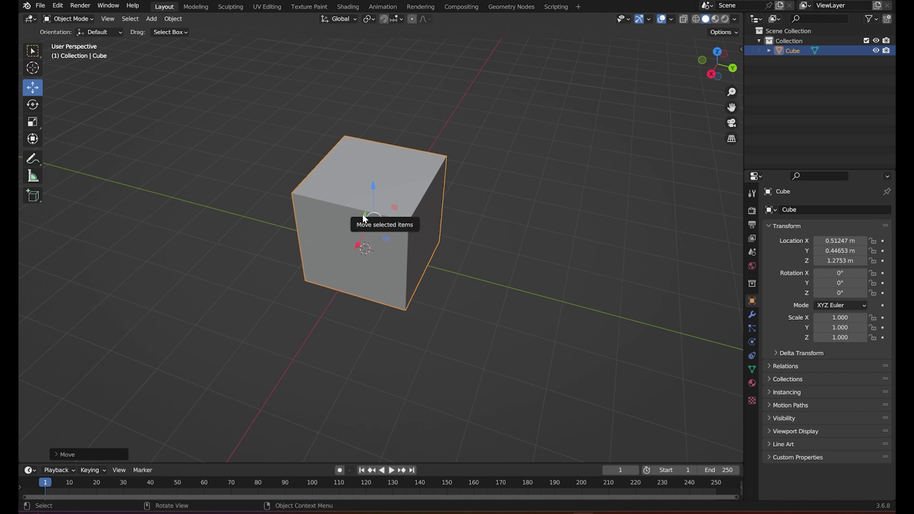
{"action": "middle_click_drag", "start_coordinate": [363, 215], "coordinate": [353, 212]}
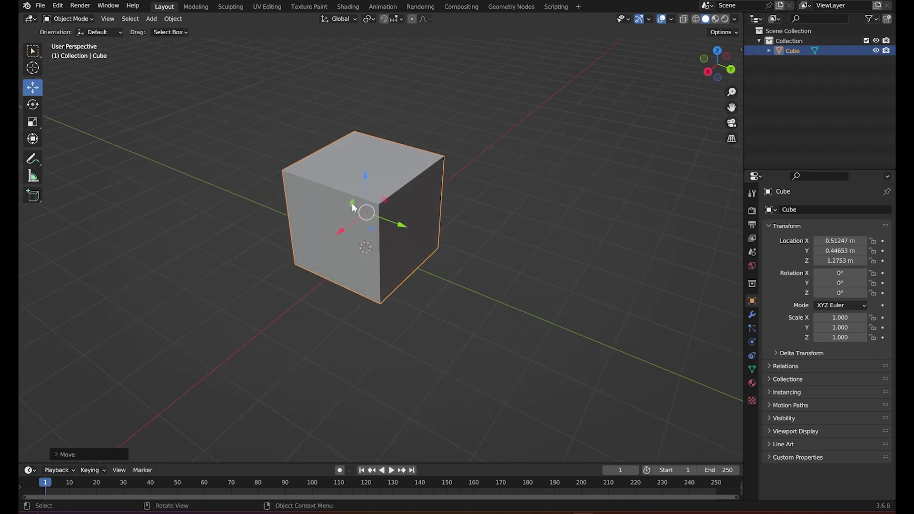
{"action": "mouse_move", "coordinate": [353, 204]}
{"action": "left_mouse_down"}
{"action": "mouse_move", "coordinate": [414, 68]}
{"action": "mouse_move", "coordinate": [239, 147]}
{"action": "mouse_move", "coordinate": [376, 106]}
{"action": "left_mouse_up"}
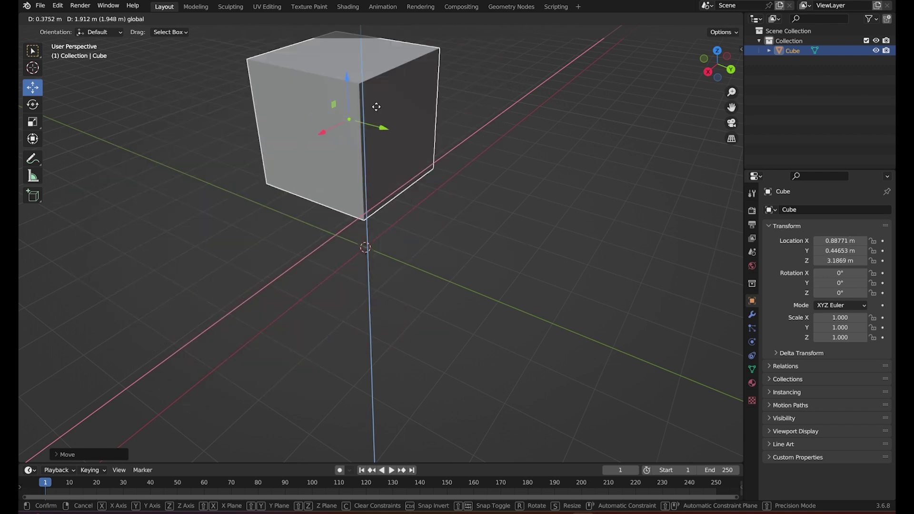
{"action": "left_click_drag", "start_coordinate": [376, 107], "coordinate": [345, 242]}
{"action": "middle_click_drag", "start_coordinate": [345, 242], "coordinate": [347, 238]}
{"action": "key", "text": "Delete"}
{"action": "mouse_move", "coordinate": [448, 220]}
{"action": "middle_mouse_down"}
{"action": "mouse_move", "coordinate": [470, 202]}
{"action": "mouse_move", "coordinate": [424, 208]}
{"action": "mouse_move", "coordinate": [432, 189]}
{"action": "middle_mouse_up"}
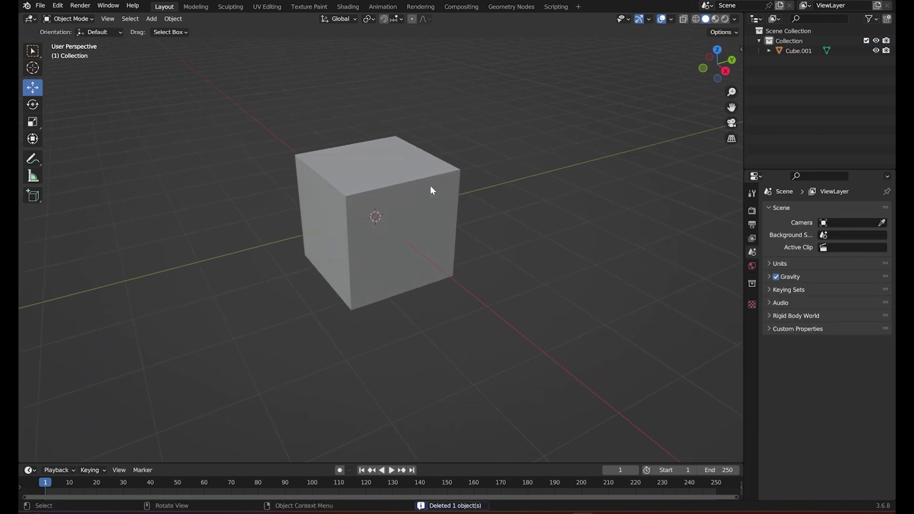
{"action": "left_click", "coordinate": [431, 187]}
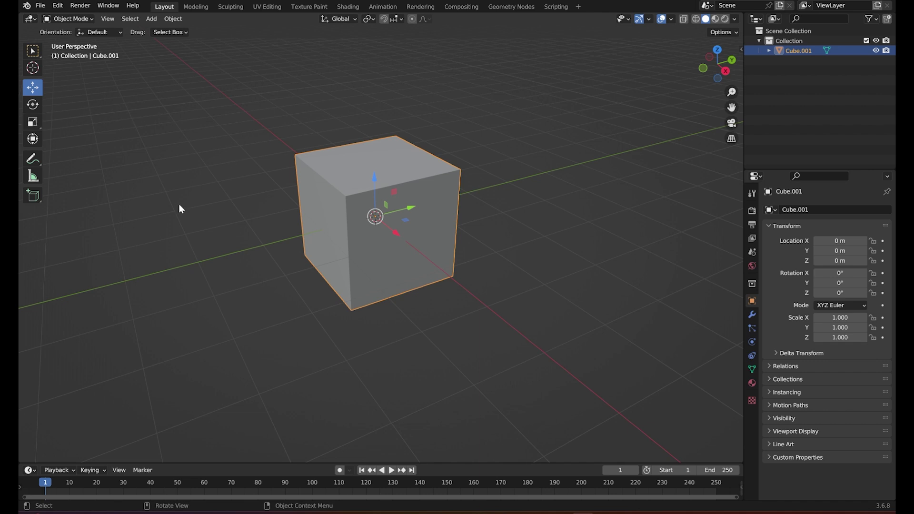
{"action": "left_click", "coordinate": [34, 110]}
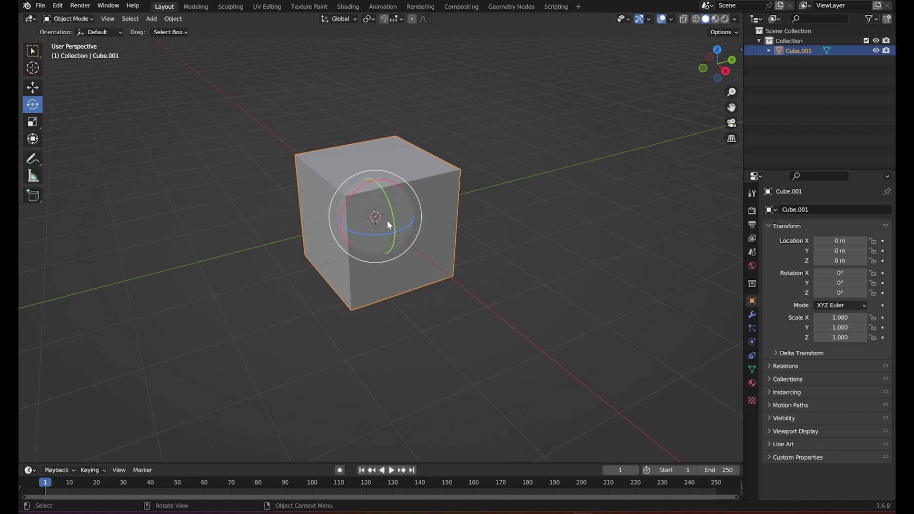
{"action": "left_click_drag", "start_coordinate": [391, 197], "coordinate": [391, 210]}
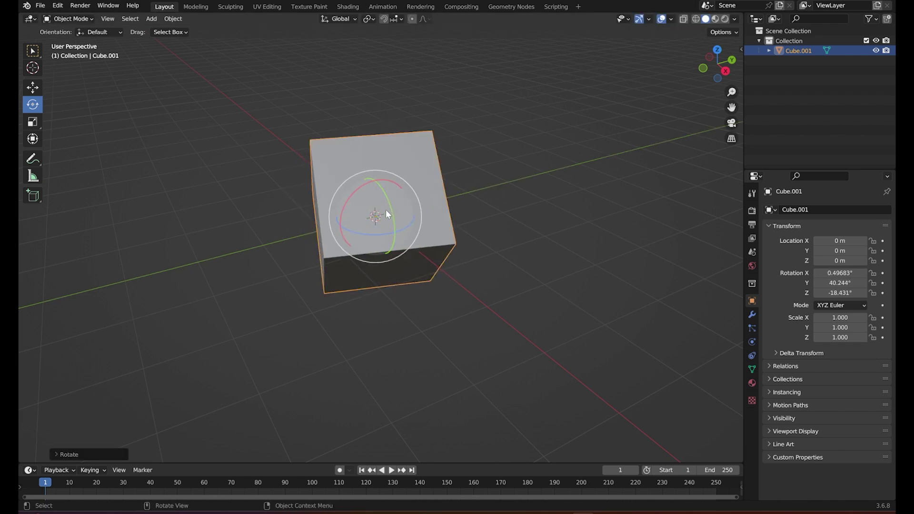
{"action": "key", "text": "ctrl+z"}
{"action": "key", "text": "alt+r"}
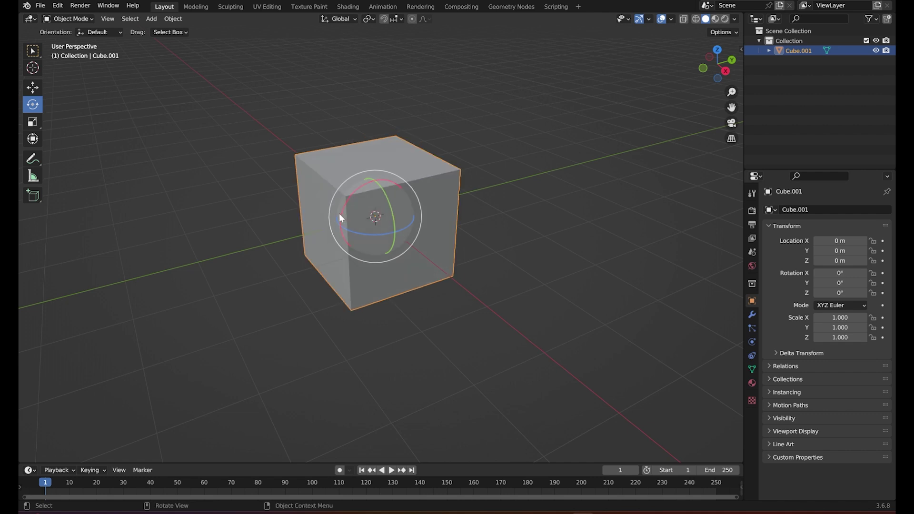
{"action": "mouse_move", "coordinate": [339, 214]}
{"action": "left_mouse_down"}
{"action": "mouse_move", "coordinate": [376, 205]}
{"action": "mouse_move", "coordinate": [378, 237]}
{"action": "mouse_move", "coordinate": [400, 243]}
{"action": "left_mouse_up"}
{"action": "middle_click_drag", "start_coordinate": [400, 244], "coordinate": [425, 250]}
{"action": "key", "text": "alt+r"}
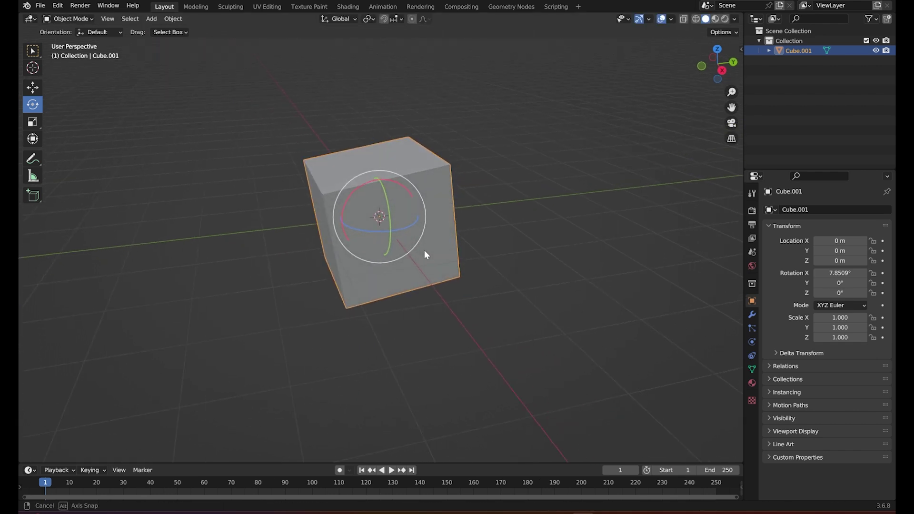
{"action": "mouse_move", "coordinate": [458, 282]}
{"action": "middle_mouse_down"}
{"action": "mouse_move", "coordinate": [399, 282]}
{"action": "mouse_move", "coordinate": [441, 276]}
{"action": "mouse_move", "coordinate": [413, 297]}
{"action": "middle_mouse_up"}
{"action": "left_click", "coordinate": [502, 320]}
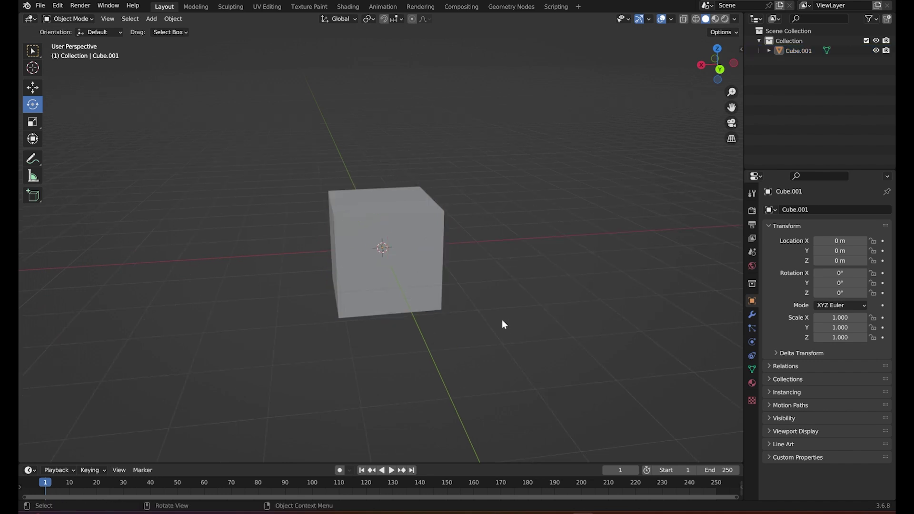
{"action": "left_click", "coordinate": [389, 240]}
{"action": "mouse_move", "coordinate": [487, 250]}
{"action": "middle_mouse_down"}
{"action": "mouse_move", "coordinate": [482, 269]}
{"action": "mouse_move", "coordinate": [506, 307]}
{"action": "middle_mouse_up"}
{"action": "left_click", "coordinate": [509, 301]}
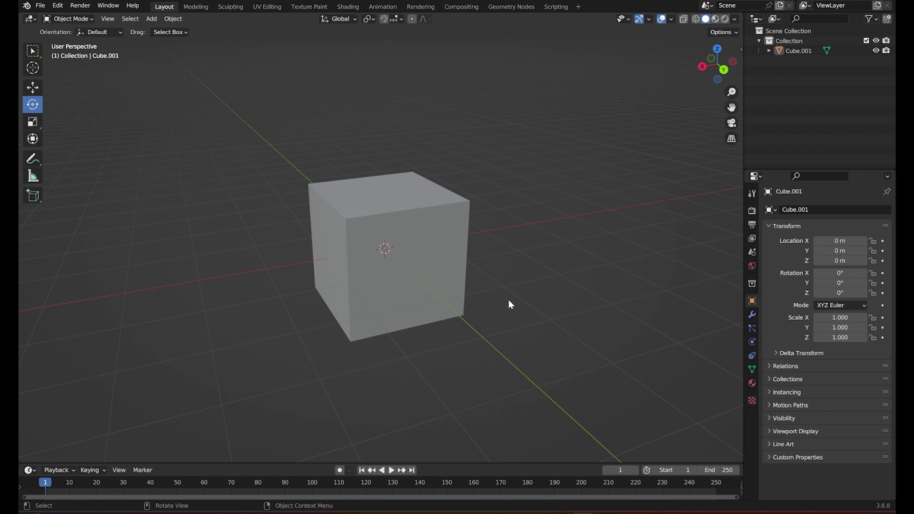
{"action": "left_click", "coordinate": [465, 276]}
{"action": "left_click", "coordinate": [598, 303]}
{"action": "left_click", "coordinate": [28, 54]}
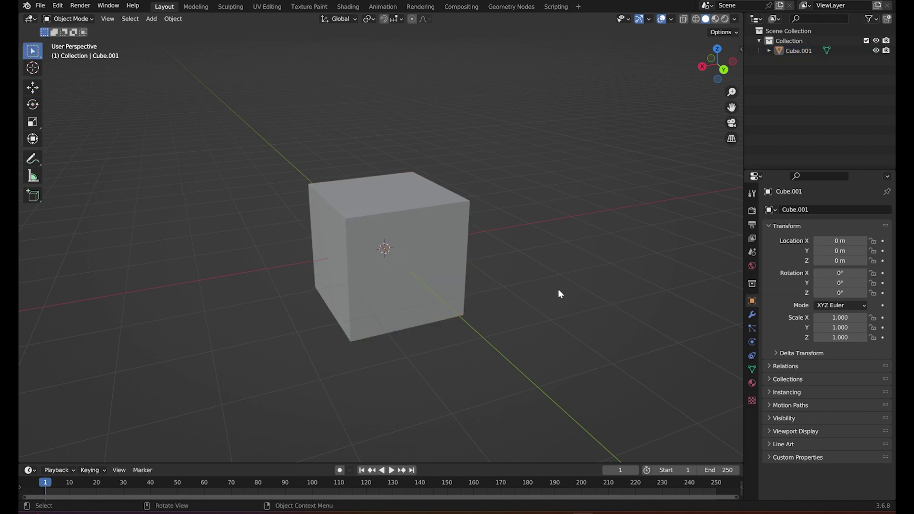
{"action": "left_click", "coordinate": [427, 296]}
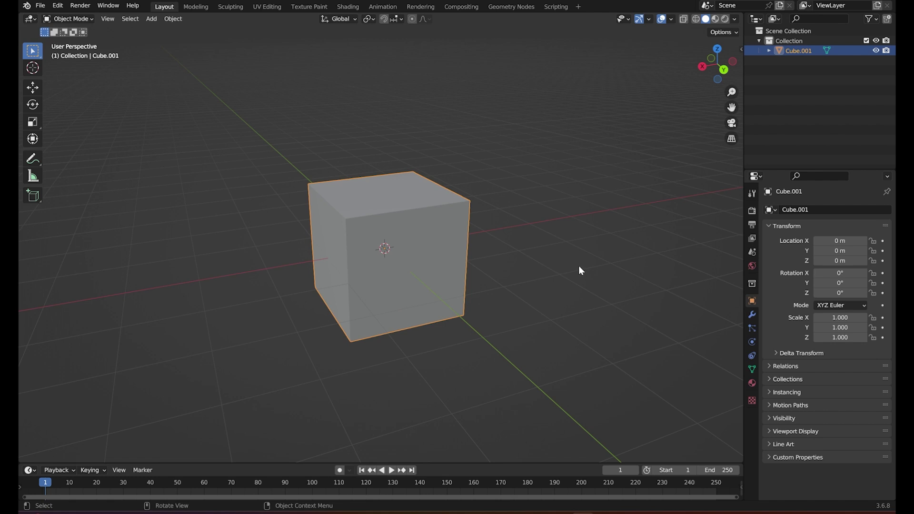
{"action": "key", "text": "r"}
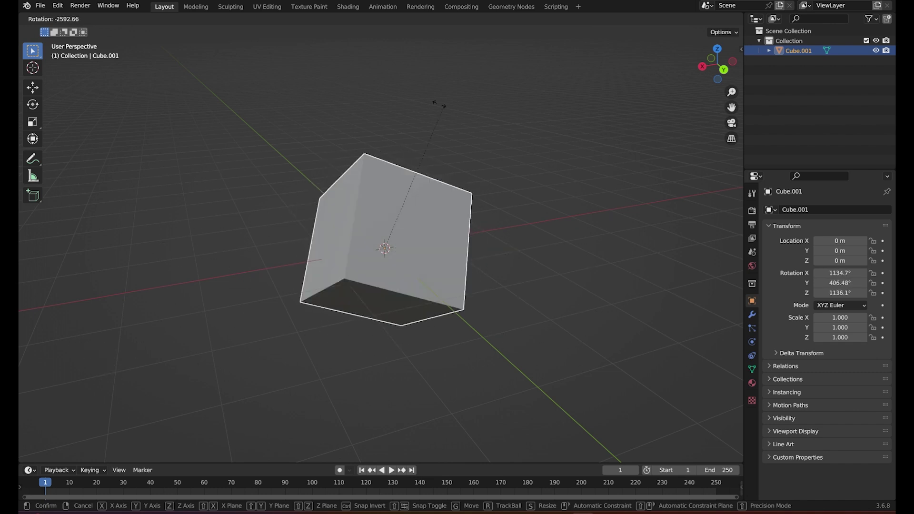
{"action": "key", "text": "Escape"}
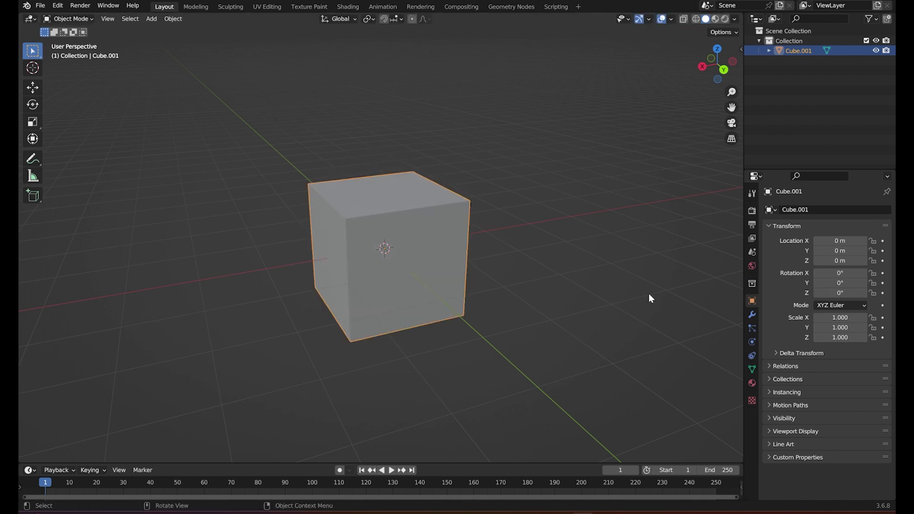
{"action": "mouse_move", "coordinate": [648, 290]}
{"action": "middle_mouse_down"}
{"action": "mouse_move", "coordinate": [633, 305]}
{"action": "mouse_move", "coordinate": [662, 304]}
{"action": "middle_mouse_up"}
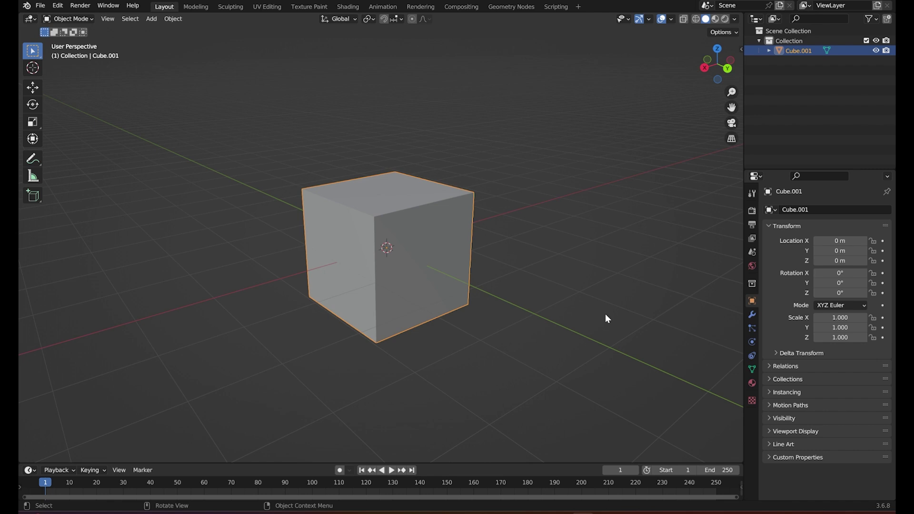
{"action": "key", "text": "r"}
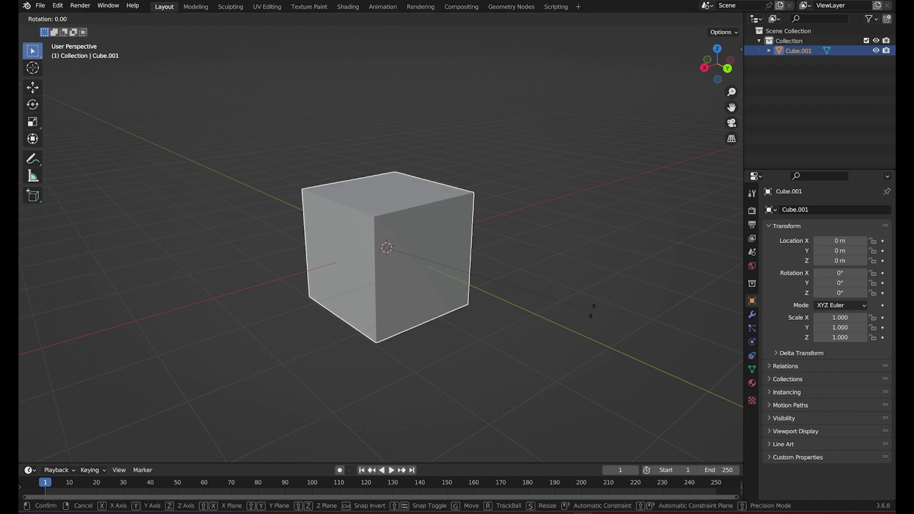
{"action": "key", "text": "x"}
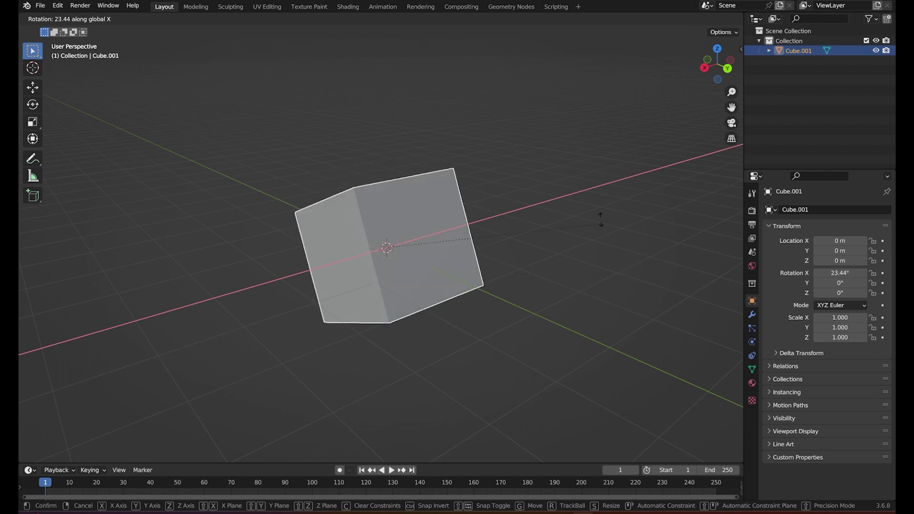
{"action": "key", "text": "y"}
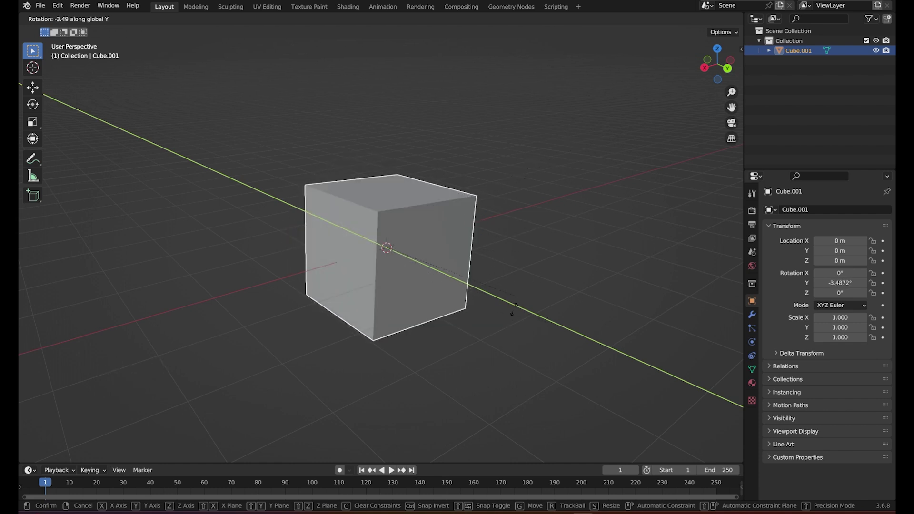
{"action": "key", "text": "z"}
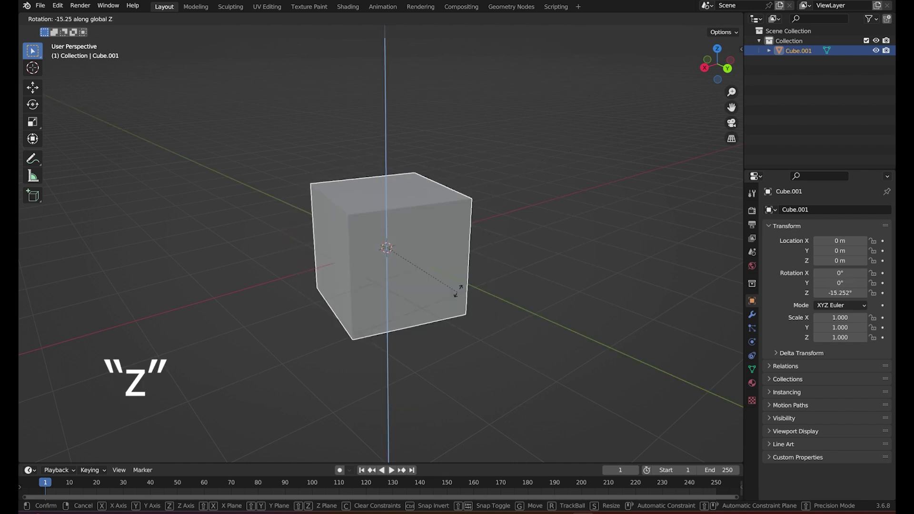
{"action": "key", "text": "Escape"}
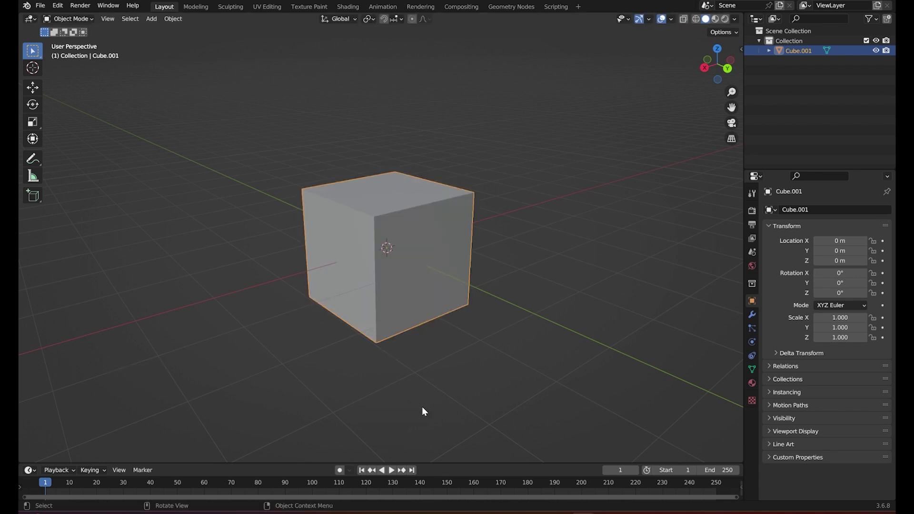
{"action": "scroll", "coordinate": [496, 332], "scroll_direction": "down", "scroll_amount": 3}
{"action": "mouse_move", "coordinate": [490, 286]}
{"action": "middle_mouse_down"}
{"action": "mouse_move", "coordinate": [504, 363]}
{"action": "mouse_move", "coordinate": [499, 346]}
{"action": "middle_mouse_up"}
{"action": "scroll", "coordinate": [492, 312], "scroll_direction": "up", "scroll_amount": 2}
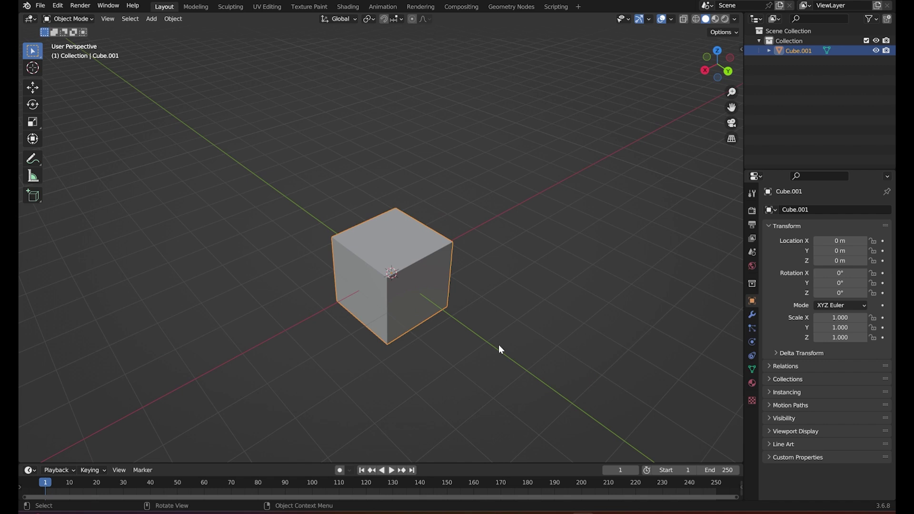
Step: Rotate the cube 45° around the Z axis
{"action": "key", "text": "r"}
{"action": "key", "text": "z"}
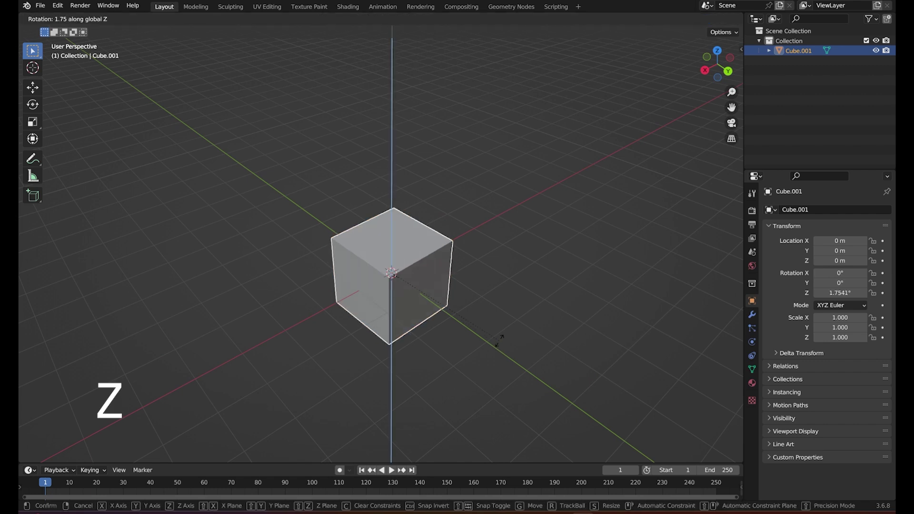
{"action": "type", "text": "45"}
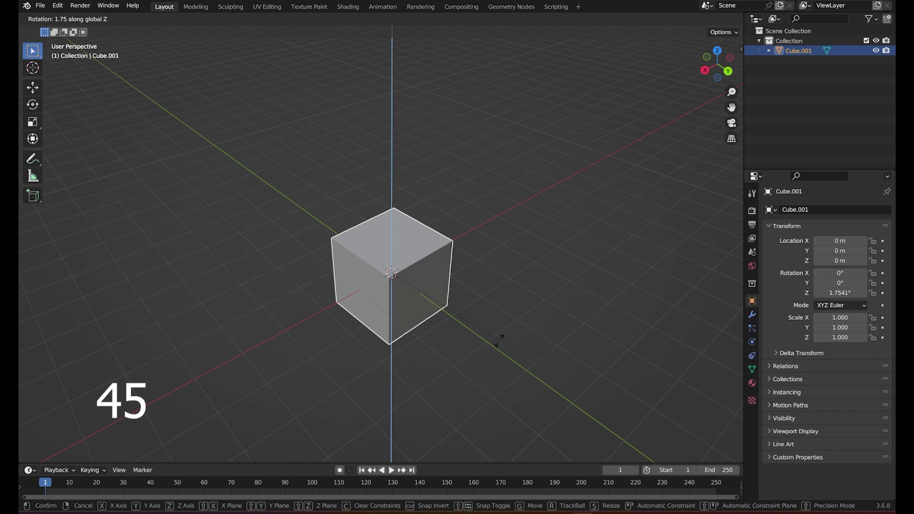
{"action": "type", "text": "45"}
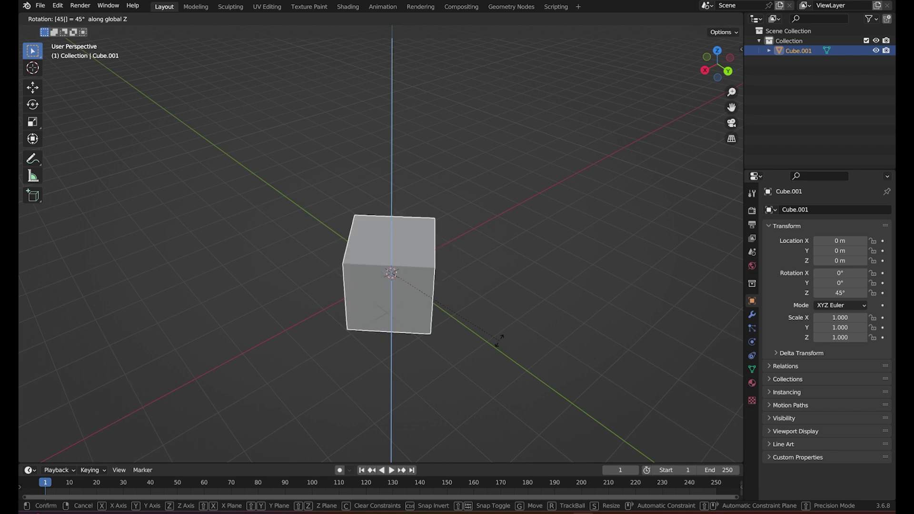
{"action": "key", "text": "Escape"}
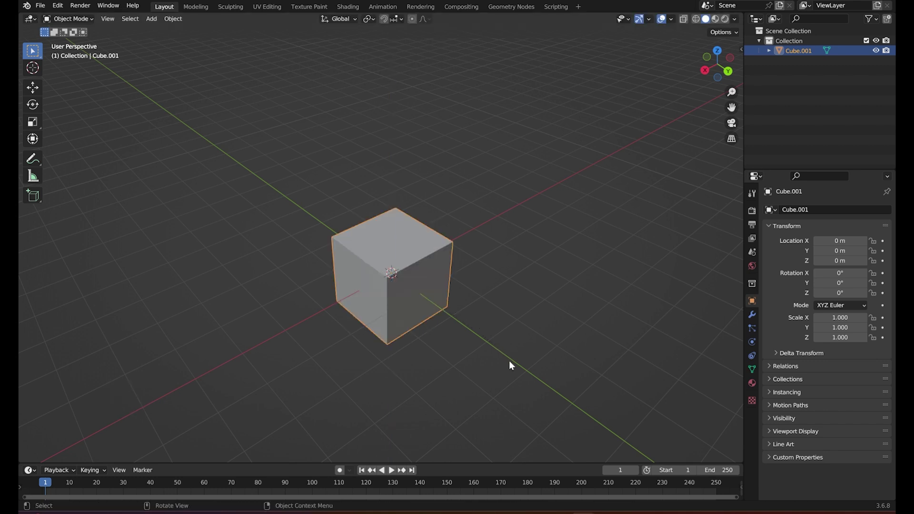
{"action": "type", "text": "rz45"}
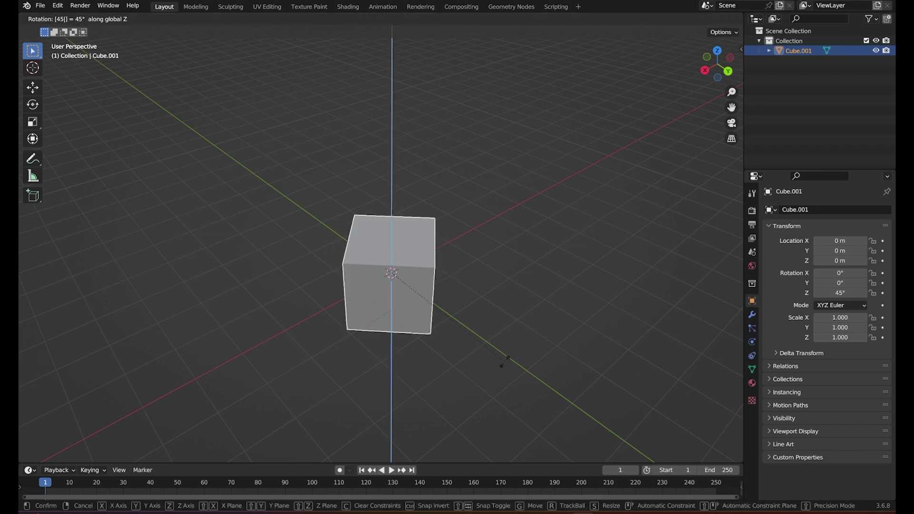
{"action": "key", "text": "Return"}
Step: Check the diamond shape from top view, then undo the Z rotation
{"action": "mouse_move", "coordinate": [505, 385]}
{"action": "middle_mouse_down"}
{"action": "mouse_move", "coordinate": [450, 346]}
{"action": "mouse_move", "coordinate": [479, 363]}
{"action": "mouse_move", "coordinate": [486, 398]}
{"action": "middle_mouse_up"}
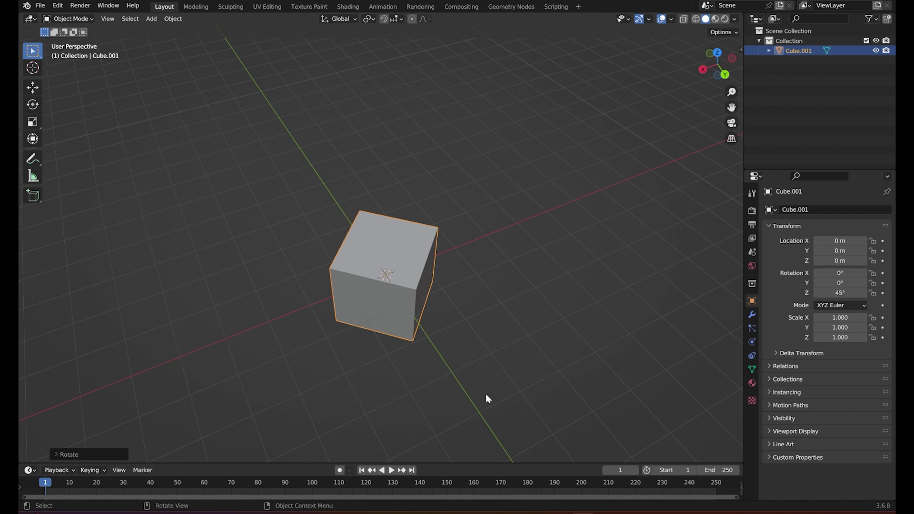
{"action": "key", "text": "KP_7"}
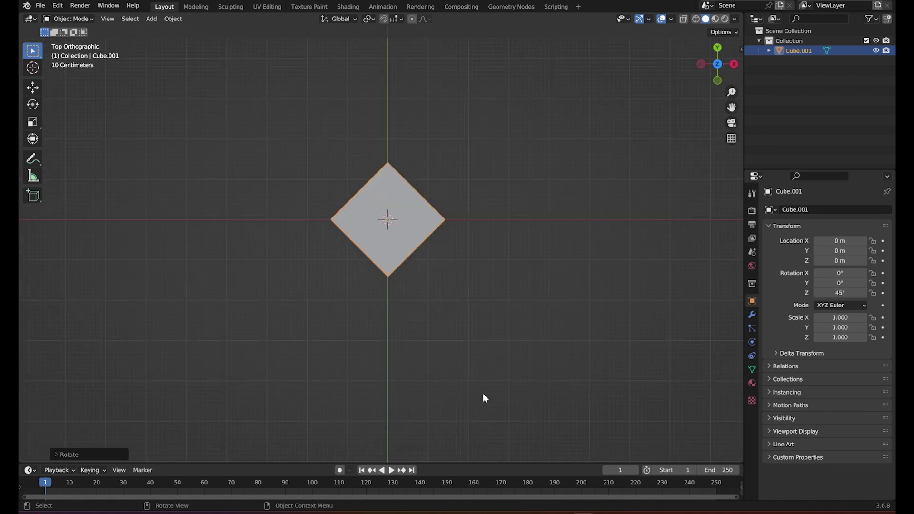
{"action": "scroll", "coordinate": [387, 359], "scroll_direction": "down", "scroll_amount": 1}
{"action": "scroll", "coordinate": [429, 328], "scroll_direction": "down", "scroll_amount": 1}
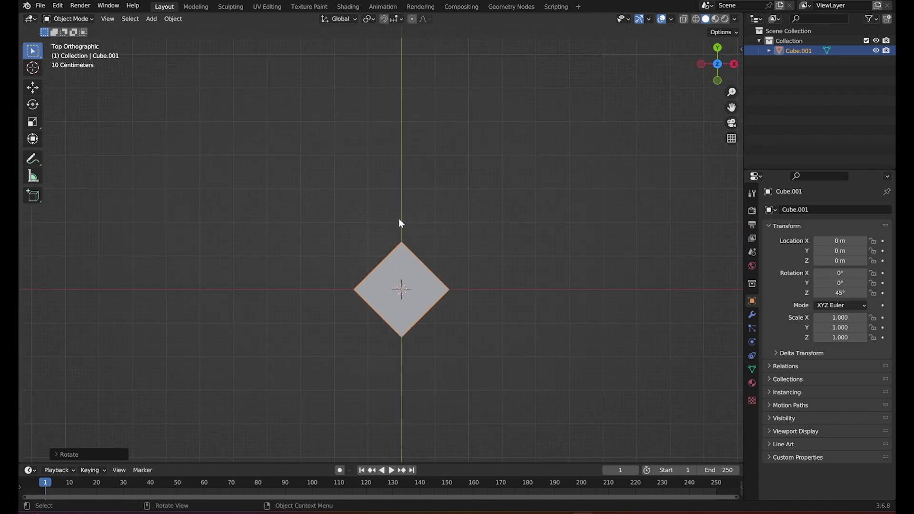
{"action": "mouse_move", "coordinate": [574, 359]}
{"action": "middle_mouse_down"}
{"action": "mouse_move", "coordinate": [476, 270]}
{"action": "mouse_move", "coordinate": [515, 276]}
{"action": "mouse_move", "coordinate": [388, 323]}
{"action": "middle_mouse_up"}
{"action": "key", "text": "ctrl+z"}
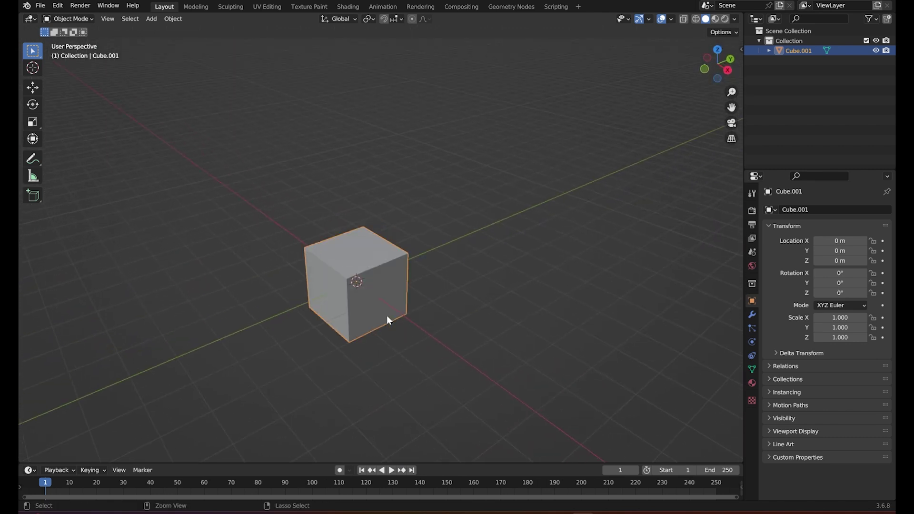
Step: Tilt the cube 45° around the X axis and check it from the side view
{"action": "key", "text": "r"}
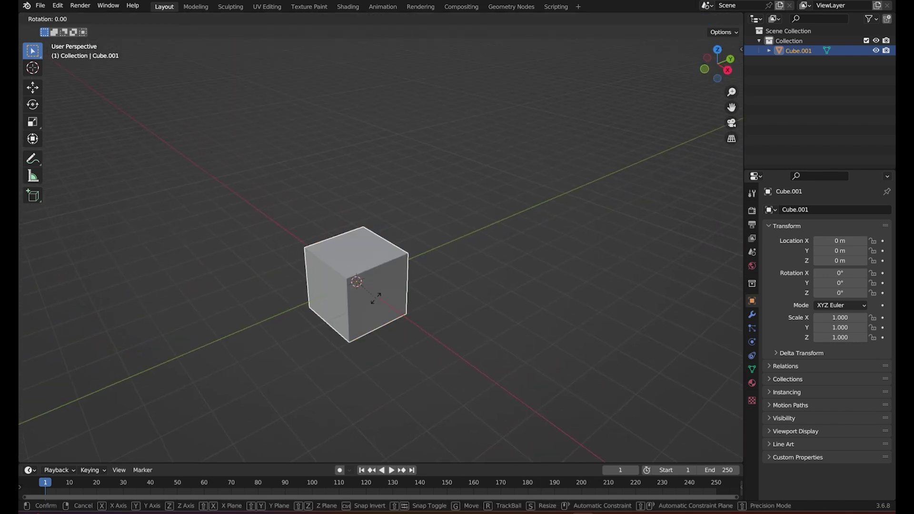
{"action": "key", "text": "x"}
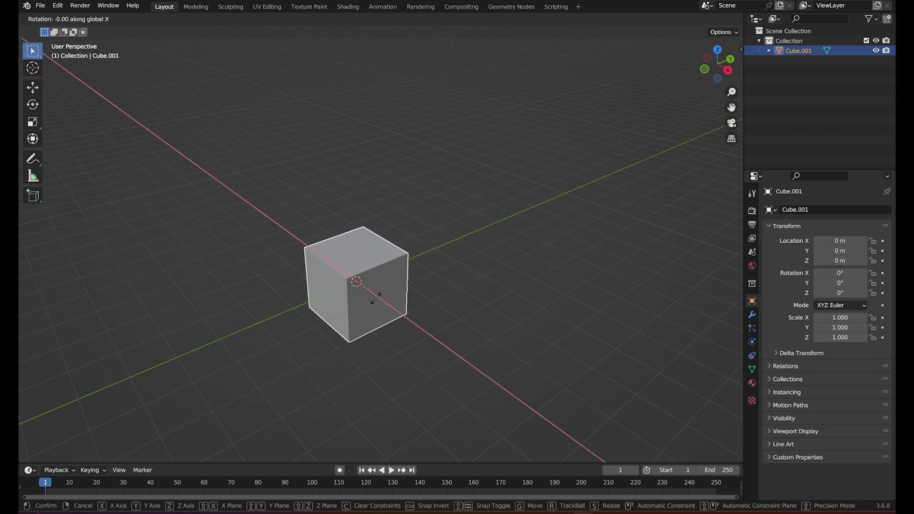
{"action": "type", "text": "45"}
{"action": "key", "text": "Return"}
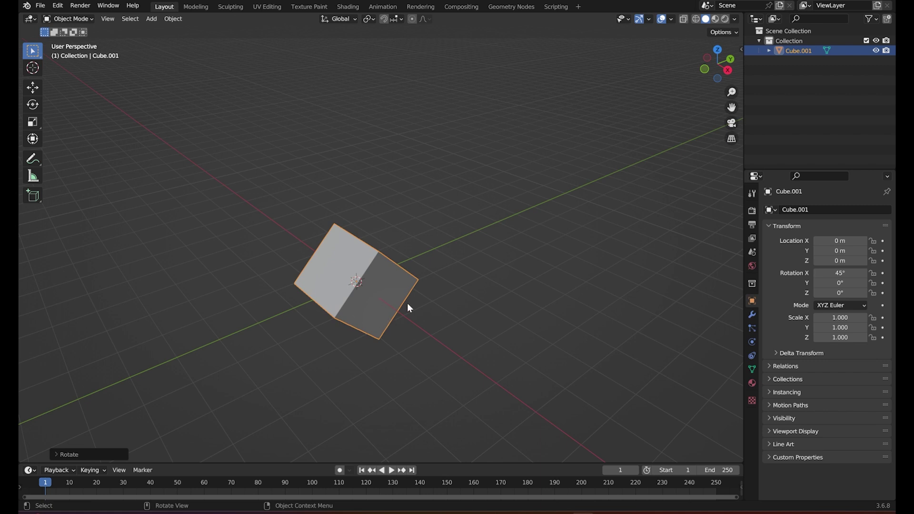
{"action": "key", "text": "KP_3"}
{"action": "mouse_move", "coordinate": [404, 303]}
{"action": "middle_mouse_down"}
{"action": "mouse_move", "coordinate": [430, 342]}
{"action": "mouse_move", "coordinate": [416, 316]}
{"action": "middle_mouse_up"}
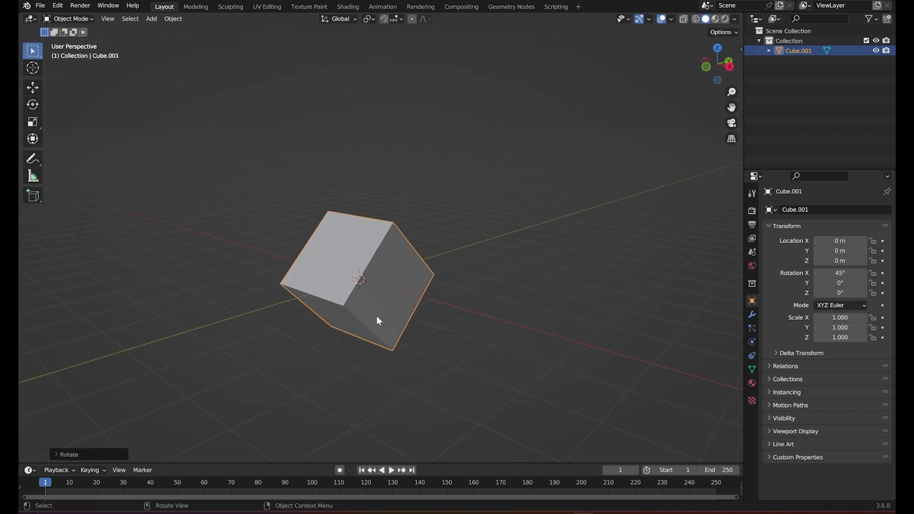
{"action": "left_click", "coordinate": [351, 312]}
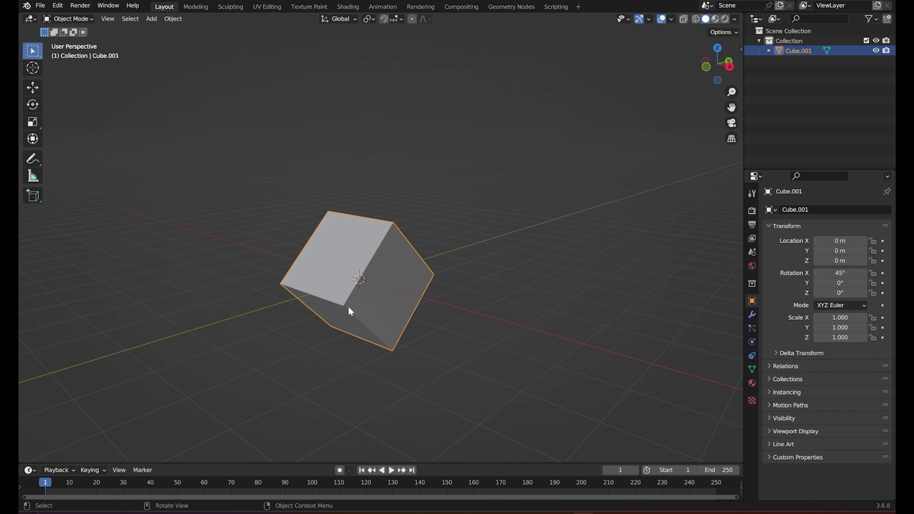
Step: Try a 70° rotation around the Y axis, then undo it
{"action": "key", "text": "r"}
{"action": "key", "text": "y"}
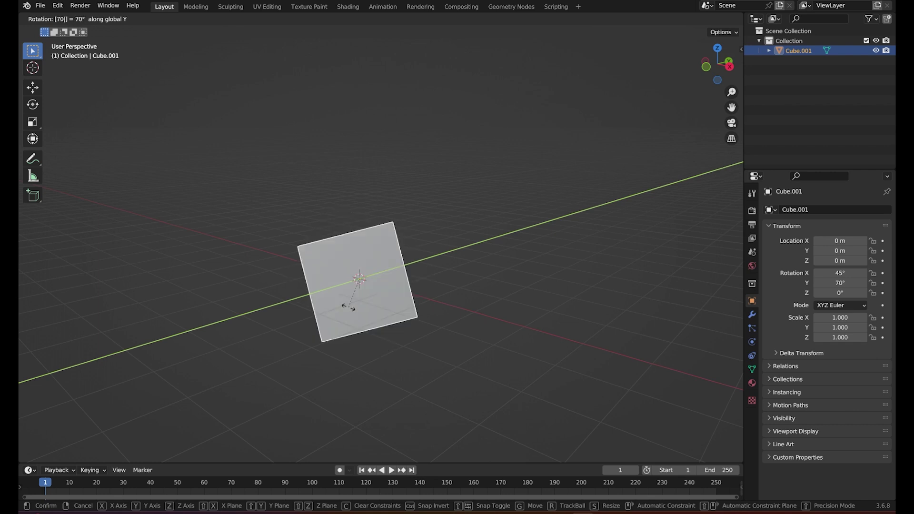
{"action": "left_click", "coordinate": [348, 307]}
{"action": "mouse_move", "coordinate": [347, 307]}
{"action": "middle_mouse_down"}
{"action": "mouse_move", "coordinate": [310, 336]}
{"action": "mouse_move", "coordinate": [414, 346]}
{"action": "middle_mouse_up"}
{"action": "key", "text": "ctrl+z"}
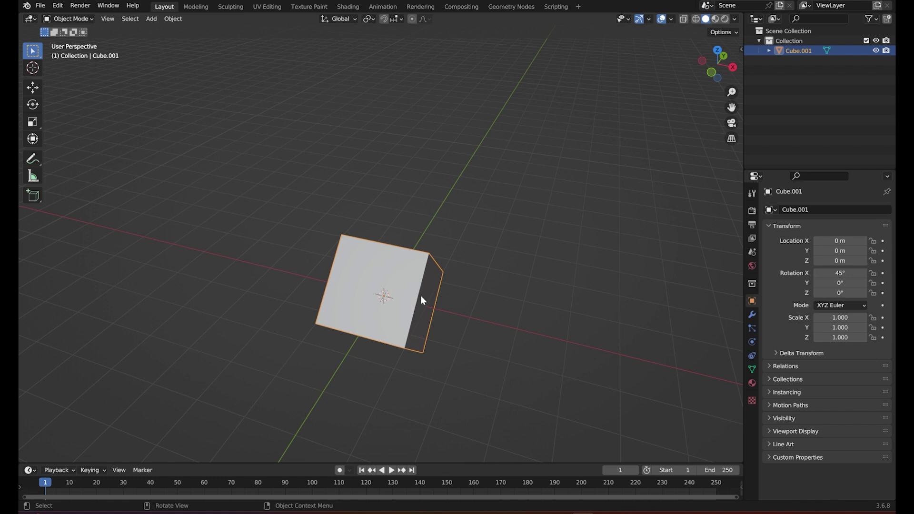
{"action": "middle_click_drag", "start_coordinate": [469, 315], "coordinate": [428, 310]}
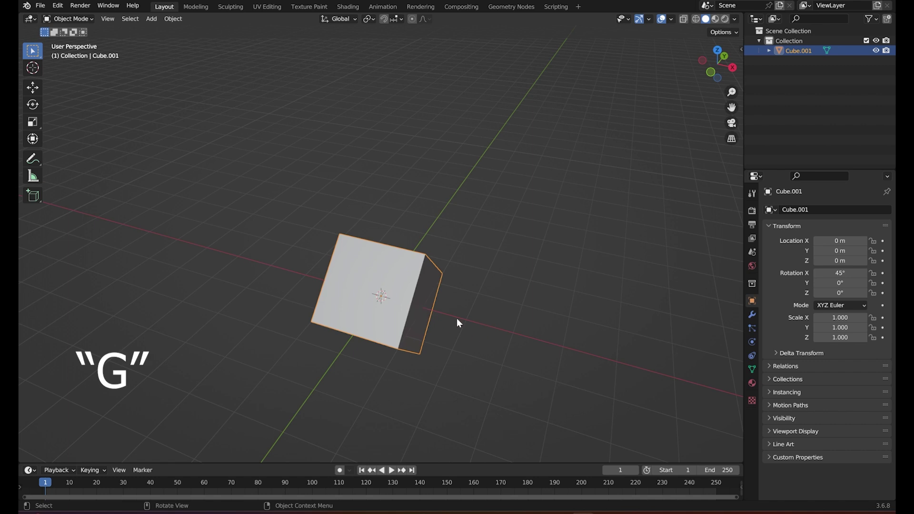
Step: Move the cube 3 m along the X axis and view it from the front
{"action": "key", "text": "g"}
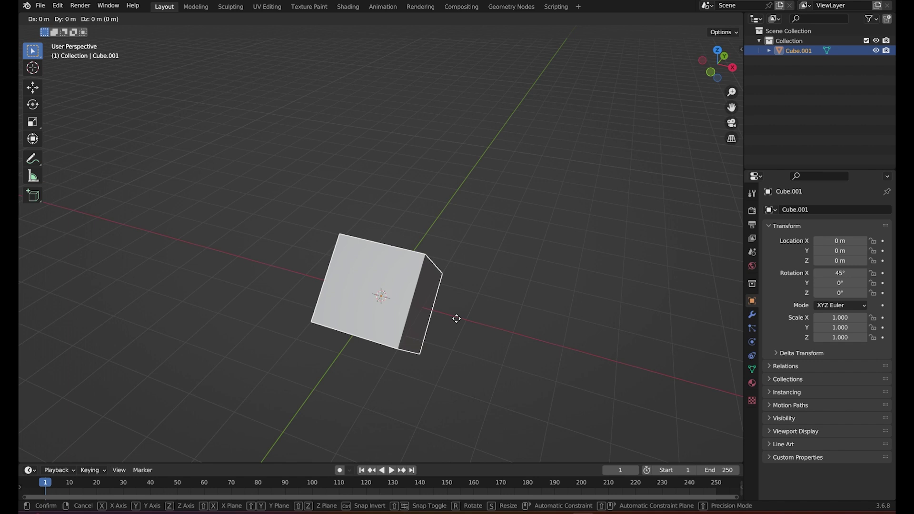
{"action": "key", "text": "x"}
{"action": "key", "text": "3"}
{"action": "left_click", "coordinate": [426, 380]}
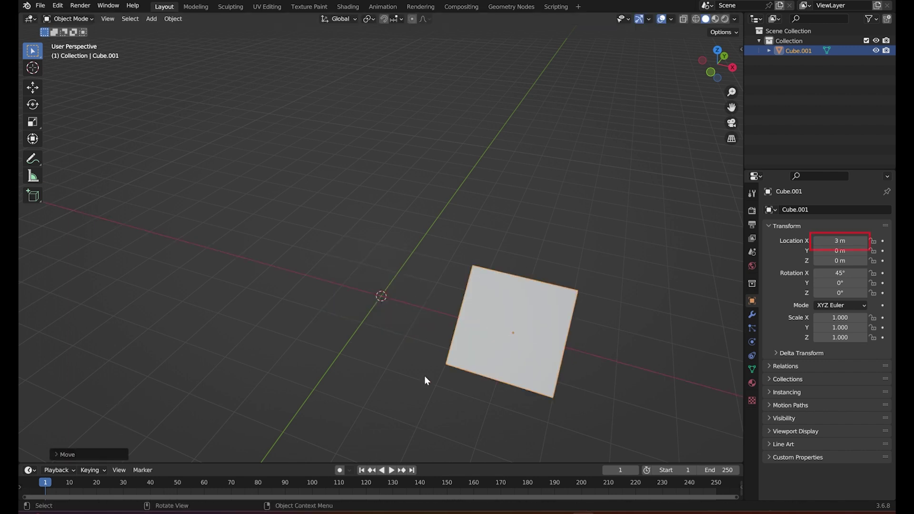
{"action": "middle_click_drag", "start_coordinate": [426, 378], "coordinate": [436, 402]}
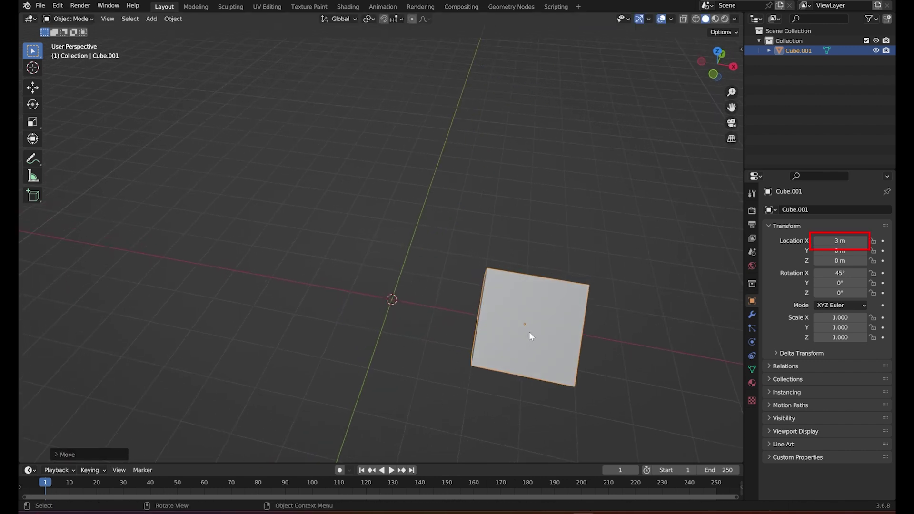
{"action": "middle_click_drag", "start_coordinate": [562, 371], "coordinate": [373, 273]}
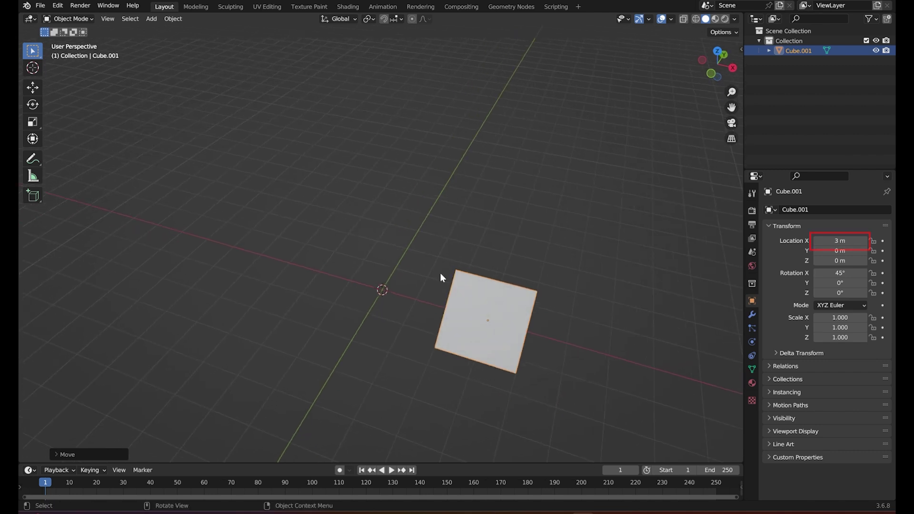
{"action": "middle_click_drag", "start_coordinate": [569, 350], "coordinate": [548, 330]}
{"action": "mouse_move", "coordinate": [332, 258]}
{"action": "middle_mouse_down"}
{"action": "mouse_move", "coordinate": [487, 304]}
{"action": "mouse_move", "coordinate": [398, 282]}
{"action": "mouse_move", "coordinate": [381, 236]}
{"action": "mouse_move", "coordinate": [430, 289]}
{"action": "mouse_move", "coordinate": [418, 313]}
{"action": "middle_mouse_up"}
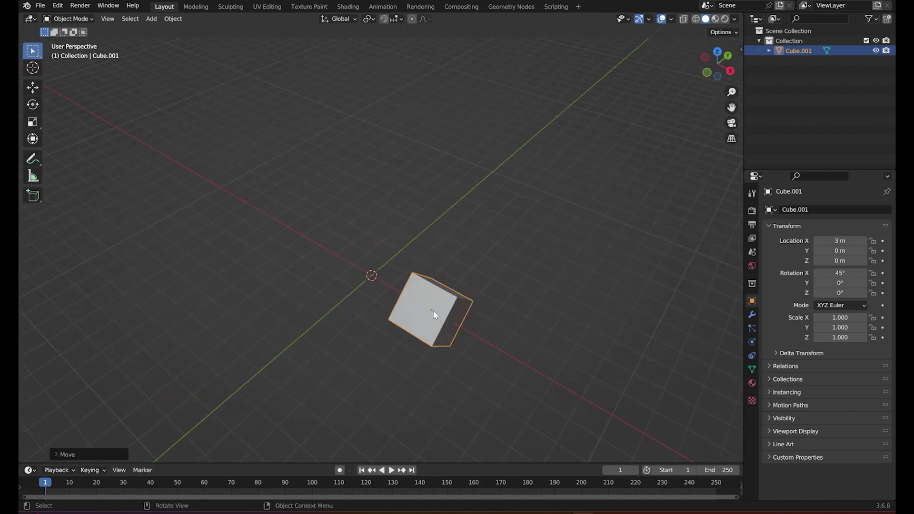
Step: Clear the cube's location and rotation with Alt+G and Alt+R, then deselect it
{"action": "key", "text": "alt+g"}
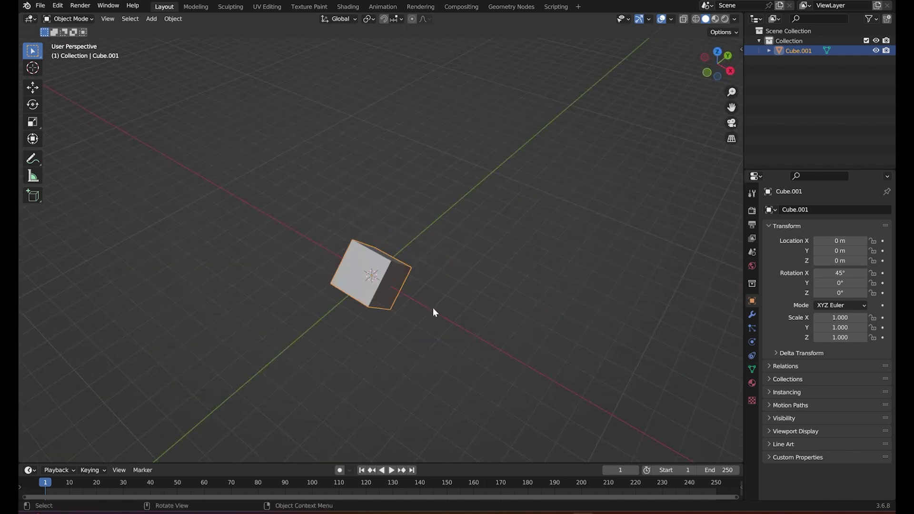
{"action": "key", "text": "alt+r"}
{"action": "right_click", "coordinate": [432, 301]}
{"action": "left_click", "coordinate": [465, 259]}
{"action": "mouse_move", "coordinate": [465, 259]}
{"action": "middle_mouse_down"}
{"action": "mouse_move", "coordinate": [434, 255]}
{"action": "mouse_move", "coordinate": [386, 269]}
{"action": "mouse_move", "coordinate": [432, 336]}
{"action": "middle_mouse_up"}
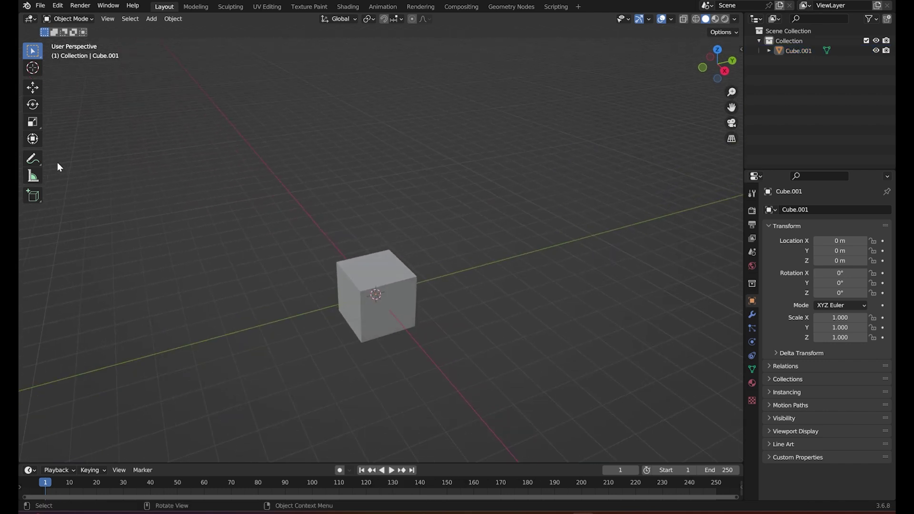
Step: With the Scale tool, test stretching the cube along Y, Z and X, undoing each
{"action": "left_click", "coordinate": [32, 122]}
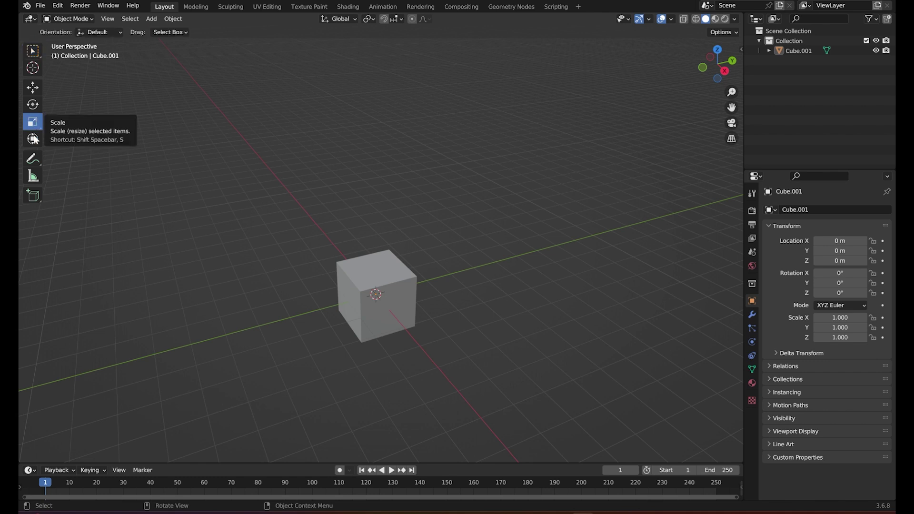
{"action": "left_click", "coordinate": [374, 339]}
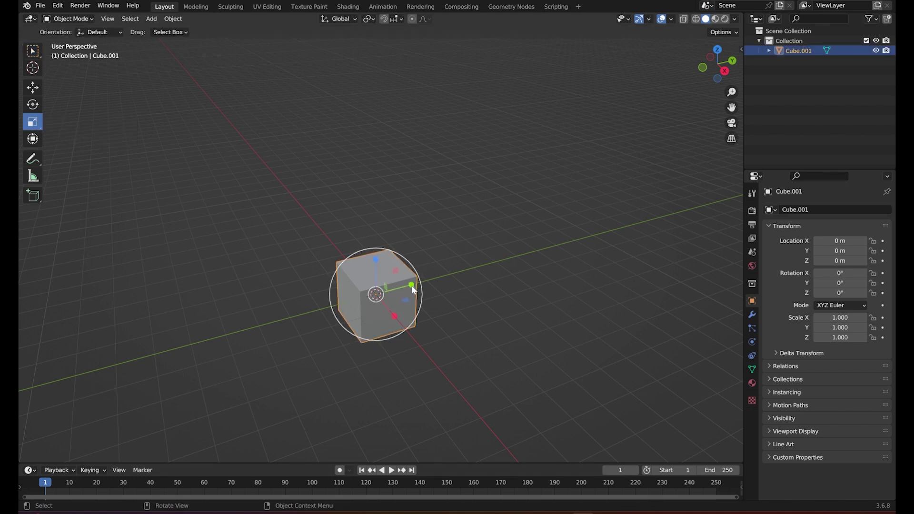
{"action": "mouse_move", "coordinate": [411, 285]}
{"action": "left_mouse_down"}
{"action": "mouse_move", "coordinate": [486, 287]}
{"action": "mouse_move", "coordinate": [467, 295]}
{"action": "left_mouse_up"}
{"action": "key", "text": "ctrl+z"}
{"action": "left_click_drag", "start_coordinate": [375, 259], "coordinate": [377, 260]}
{"action": "mouse_move", "coordinate": [394, 315]}
{"action": "left_mouse_down"}
{"action": "mouse_move", "coordinate": [445, 393]}
{"action": "mouse_move", "coordinate": [411, 355]}
{"action": "left_mouse_up"}
{"action": "key", "text": "ctrl+z"}
{"action": "left_click_drag", "start_coordinate": [378, 295], "coordinate": [384, 303]}
Step: Scale the cube uniformly, briefly to 0.414, then to 2.072 on all axes
{"action": "scroll", "coordinate": [384, 307], "scroll_direction": "up", "scroll_amount": 1}
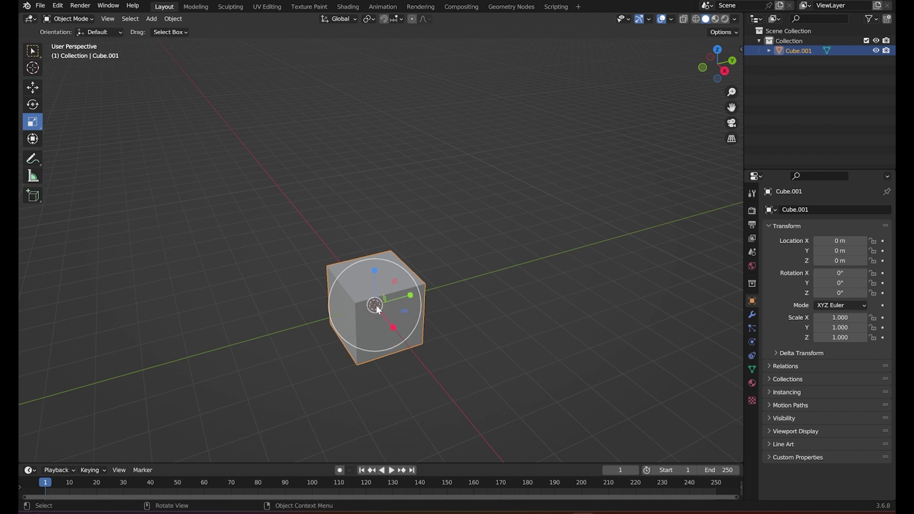
{"action": "mouse_move", "coordinate": [394, 328]}
{"action": "left_mouse_down"}
{"action": "mouse_move", "coordinate": [374, 305]}
{"action": "mouse_move", "coordinate": [382, 301]}
{"action": "left_mouse_up"}
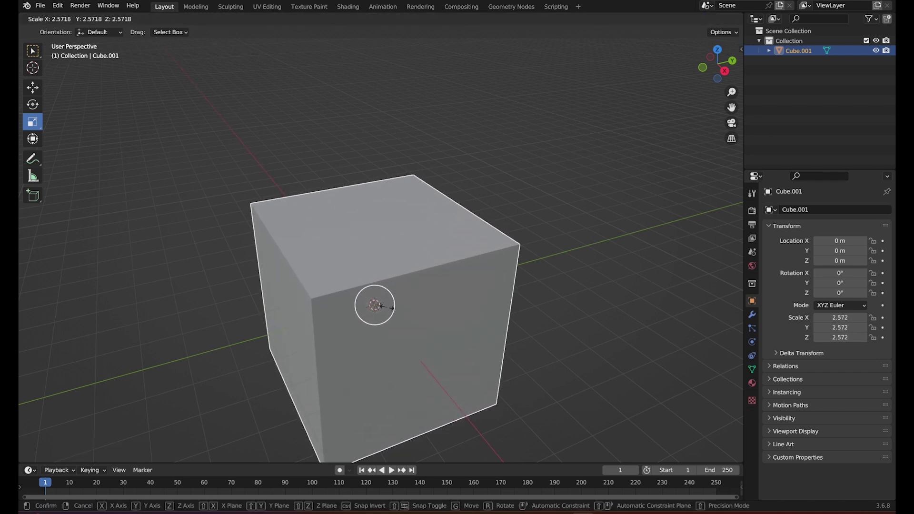
{"action": "left_click_drag", "start_coordinate": [382, 302], "coordinate": [380, 307]}
{"action": "mouse_move", "coordinate": [381, 307]}
{"action": "middle_mouse_down", "text": "shift"}
{"action": "mouse_move", "coordinate": [418, 321]}
{"action": "mouse_move", "coordinate": [455, 370]}
{"action": "mouse_move", "coordinate": [445, 322]}
{"action": "middle_mouse_up", "text": "shift"}
{"action": "left_click", "coordinate": [456, 370]}
{"action": "key", "text": "s"}
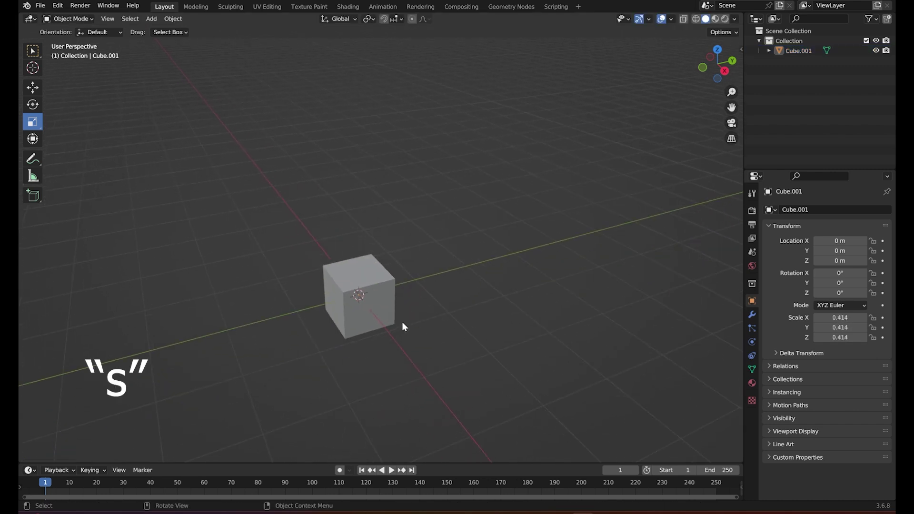
{"action": "left_click", "coordinate": [389, 310]}
{"action": "key", "text": "s"}
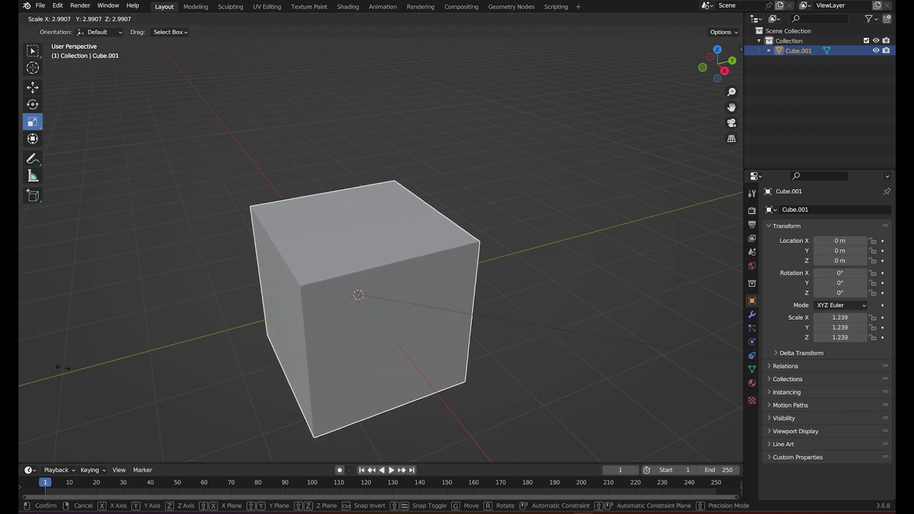
{"action": "left_click", "coordinate": [615, 336]}
{"action": "mouse_move", "coordinate": [592, 253]}
{"action": "middle_mouse_down"}
{"action": "mouse_move", "coordinate": [505, 261]}
{"action": "mouse_move", "coordinate": [402, 240]}
{"action": "middle_mouse_up"}
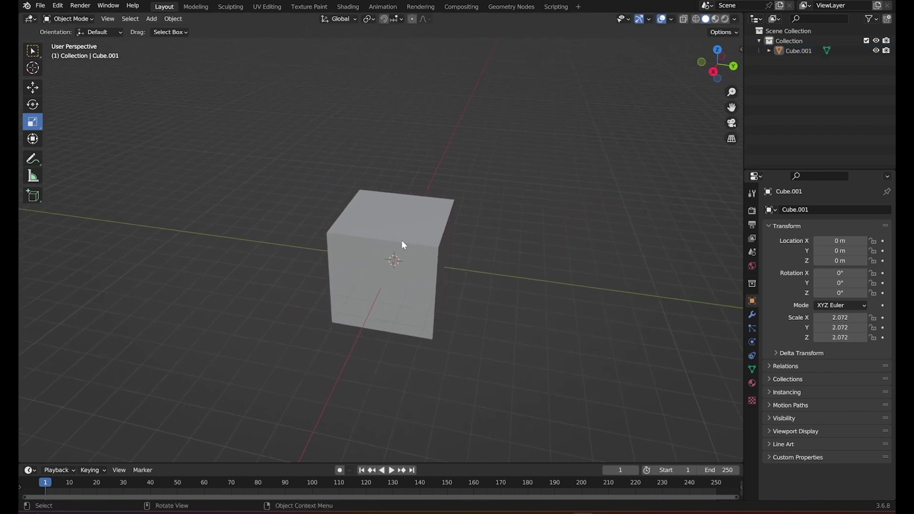
Step: Tilt the cube about -8.7° around X using the Transform tool's red rotation ring
{"action": "left_click", "coordinate": [33, 141]}
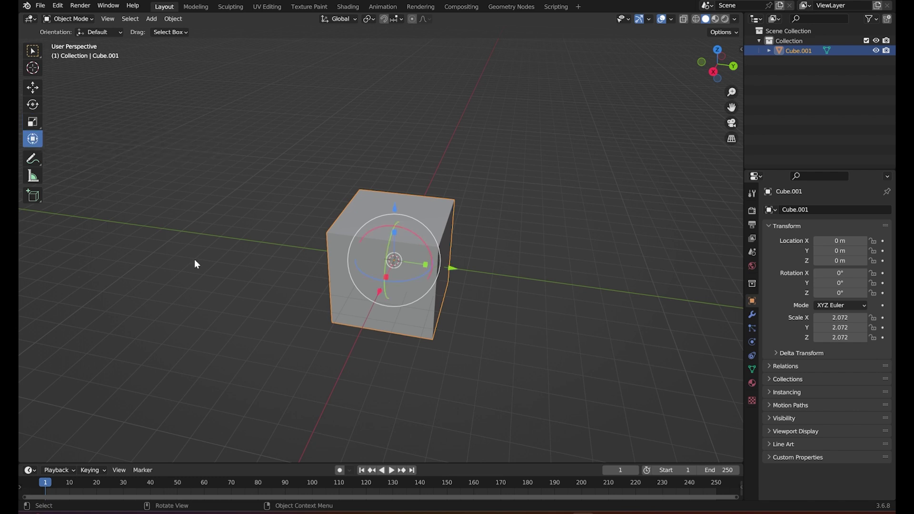
{"action": "mouse_move", "coordinate": [519, 250]}
{"action": "middle_mouse_down"}
{"action": "mouse_move", "coordinate": [501, 280]}
{"action": "mouse_move", "coordinate": [452, 228]}
{"action": "mouse_move", "coordinate": [466, 240]}
{"action": "middle_mouse_up"}
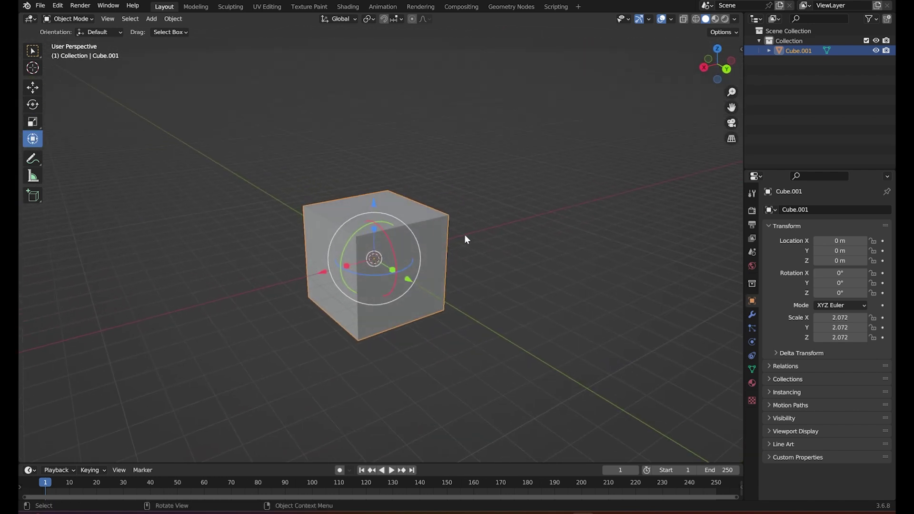
{"action": "mouse_move", "coordinate": [463, 326]}
{"action": "middle_mouse_down"}
{"action": "mouse_move", "coordinate": [449, 306]}
{"action": "mouse_move", "coordinate": [453, 286]}
{"action": "mouse_move", "coordinate": [421, 287]}
{"action": "middle_mouse_up"}
{"action": "mouse_move", "coordinate": [395, 253]}
{"action": "left_mouse_down"}
{"action": "mouse_move", "coordinate": [407, 257]}
{"action": "mouse_move", "coordinate": [403, 279]}
{"action": "mouse_move", "coordinate": [392, 267]}
{"action": "mouse_move", "coordinate": [325, 275]}
{"action": "left_mouse_up"}
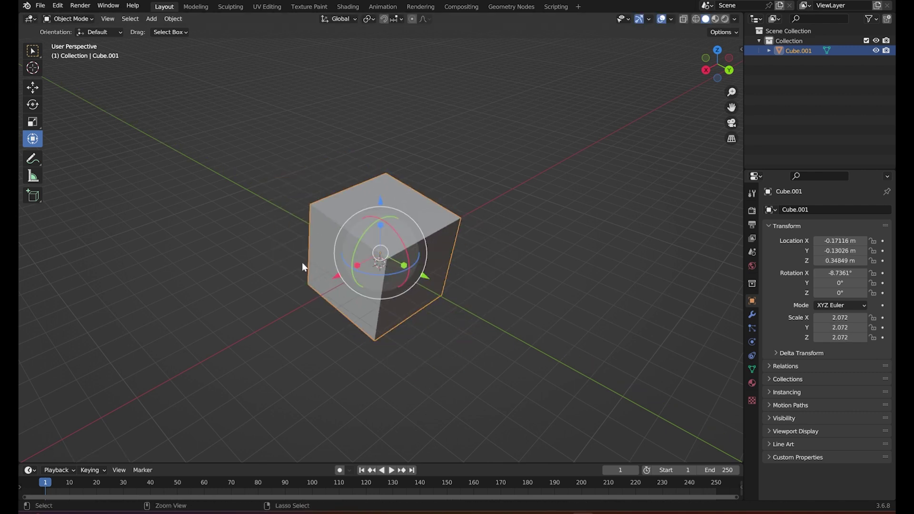
{"action": "left_click", "coordinate": [33, 159]}
{"action": "left_click_drag", "start_coordinate": [295, 169], "coordinate": [278, 208]}
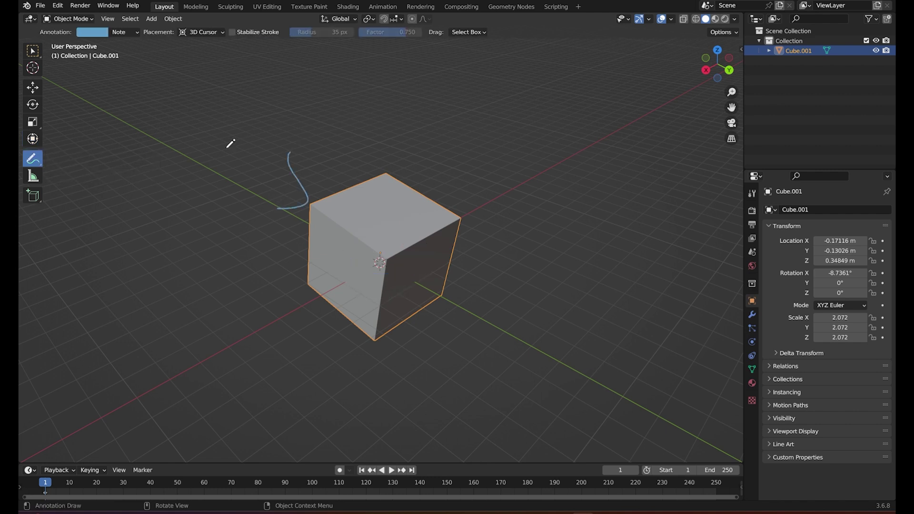
{"action": "key", "text": "ctrl+z"}
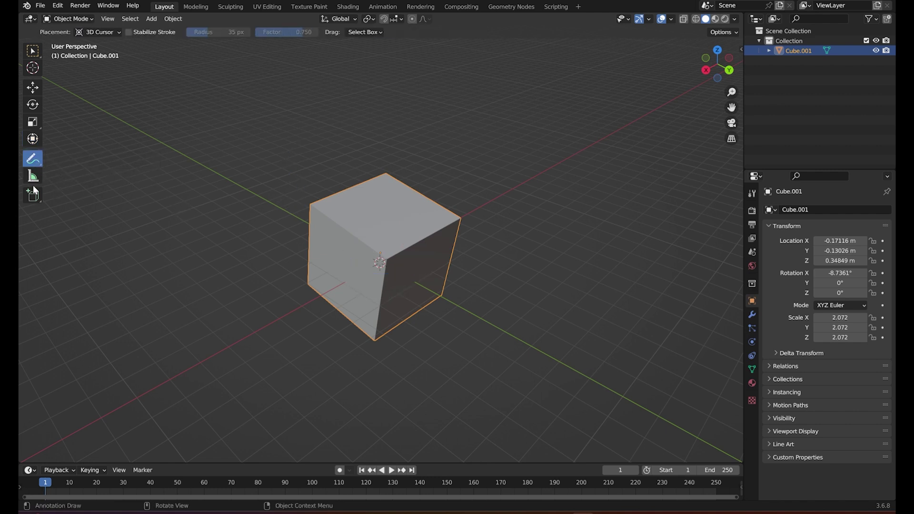
{"action": "left_click", "coordinate": [34, 185]}
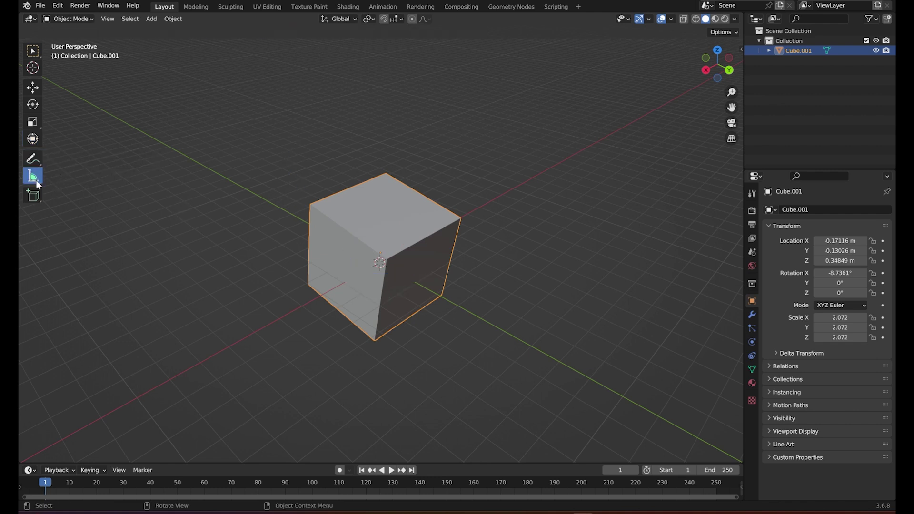
{"action": "left_click", "coordinate": [302, 203]}
{"action": "left_click_drag", "start_coordinate": [301, 202], "coordinate": [301, 283]}
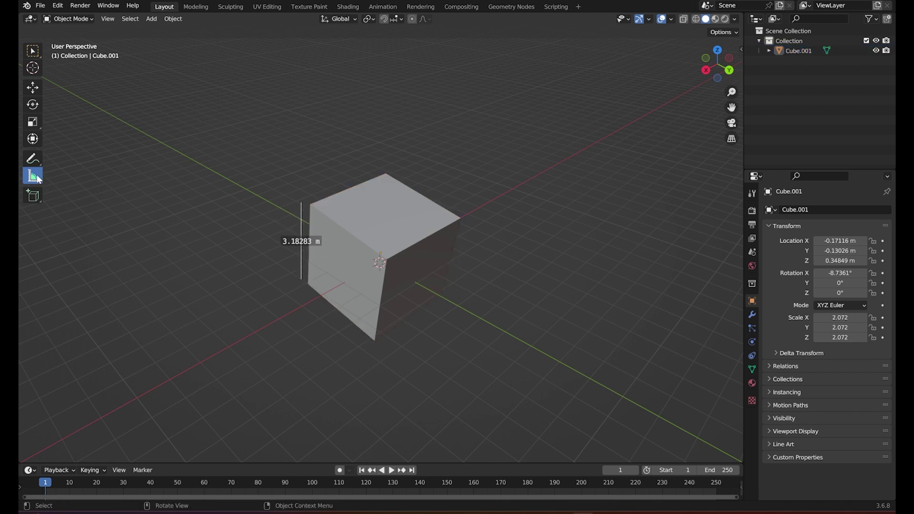
{"action": "key", "text": "ctrl"}
{"action": "mouse_move", "coordinate": [353, 338]}
{"action": "left_mouse_down", "text": "ctrl"}
{"action": "mouse_move", "coordinate": [334, 327]}
{"action": "mouse_move", "coordinate": [353, 347]}
{"action": "left_mouse_up", "text": "ctrl"}
{"action": "key", "text": "ctrl+z"}
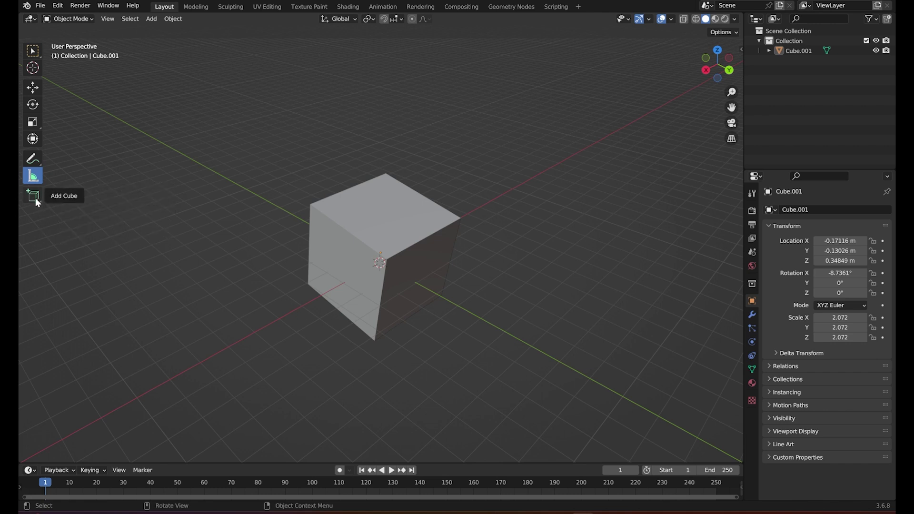
Step: Draw a new 1.000-scale Cube with the Add Cube tool to the left of Cube.001
{"action": "left_click", "coordinate": [34, 199]}
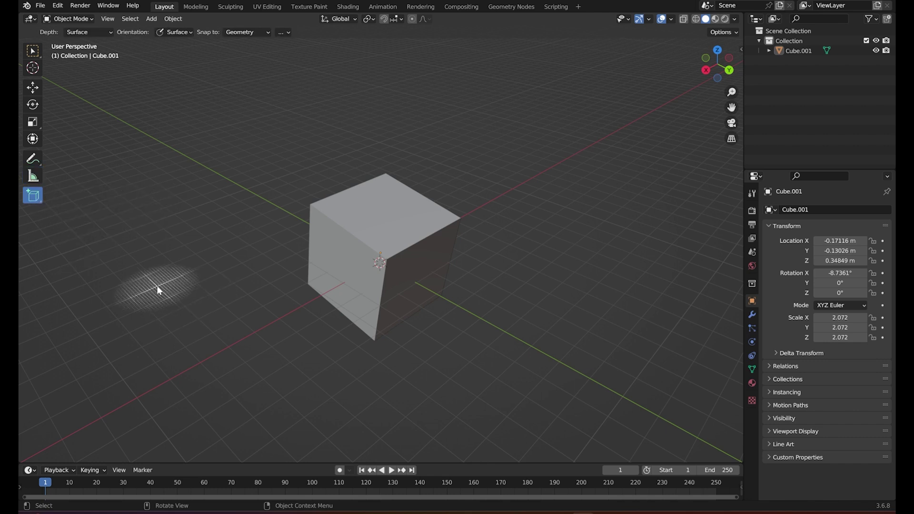
{"action": "left_click_drag", "start_coordinate": [156, 285], "coordinate": [194, 205]}
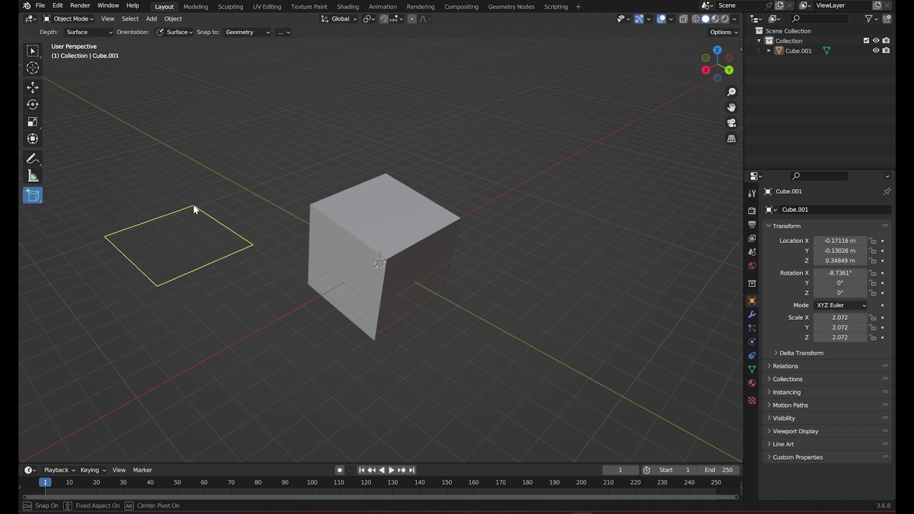
{"action": "left_click", "coordinate": [182, 113]}
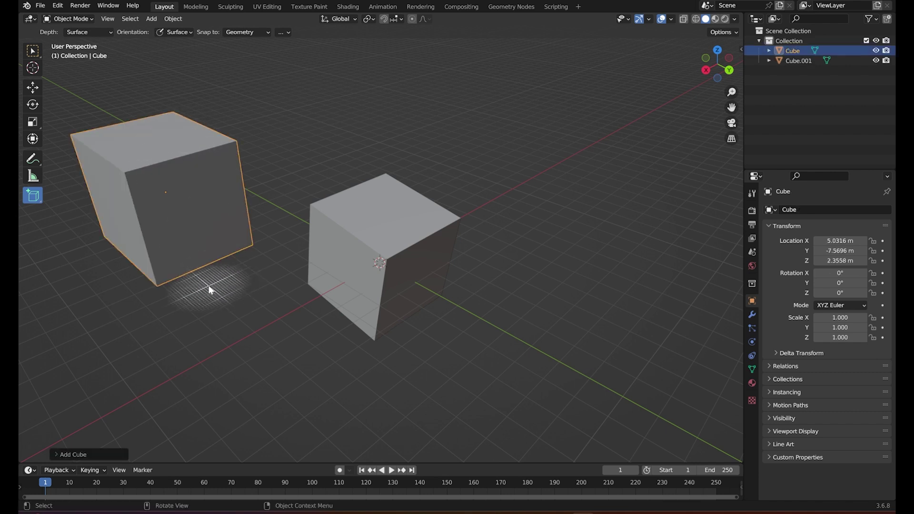
{"action": "key", "text": "w"}
{"action": "mouse_move", "coordinate": [207, 278]}
{"action": "middle_mouse_down"}
{"action": "mouse_move", "coordinate": [276, 282]}
{"action": "mouse_move", "coordinate": [294, 315]}
{"action": "mouse_move", "coordinate": [285, 245]}
{"action": "middle_mouse_up"}
{"action": "scroll", "coordinate": [294, 315], "scroll_direction": "down", "scroll_amount": 5}
{"action": "left_click", "coordinate": [299, 305]}
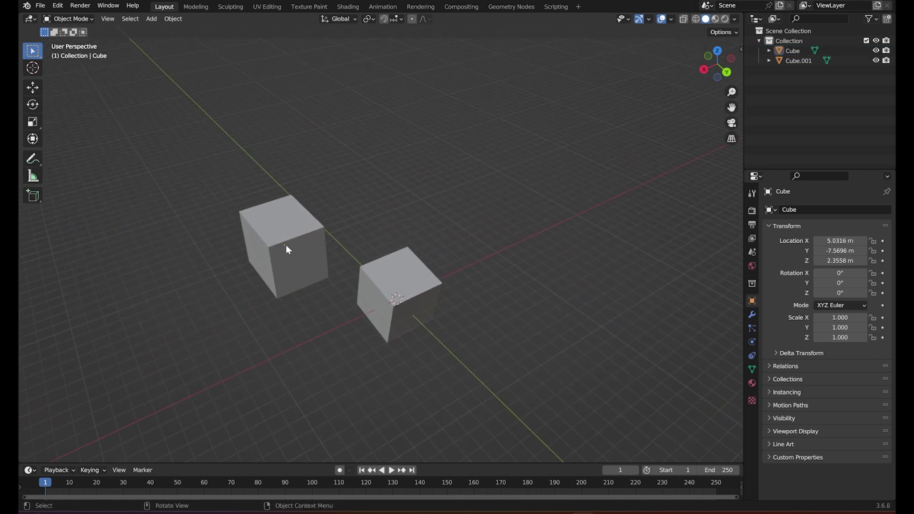
Step: Delete both the new Cube and the tilted Cube.001
{"action": "left_click", "coordinate": [287, 247]}
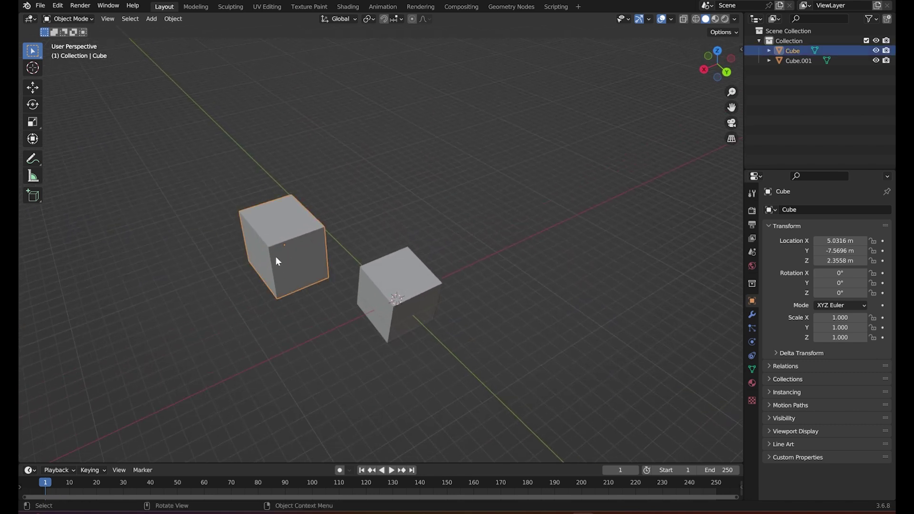
{"action": "key", "text": "Delete"}
{"action": "left_click", "coordinate": [376, 295]}
{"action": "key", "text": "Delete"}
{"action": "mouse_move", "coordinate": [373, 293]}
{"action": "middle_mouse_down"}
{"action": "mouse_move", "coordinate": [384, 326]}
{"action": "mouse_move", "coordinate": [364, 277]}
{"action": "mouse_move", "coordinate": [405, 233]}
{"action": "mouse_move", "coordinate": [381, 215]}
{"action": "middle_mouse_up"}
Step: Add a fresh unrotated Cube at the world origin from Add > Mesh
{"action": "key", "text": "shift+a"}
{"action": "left_click", "coordinate": [422, 225]}
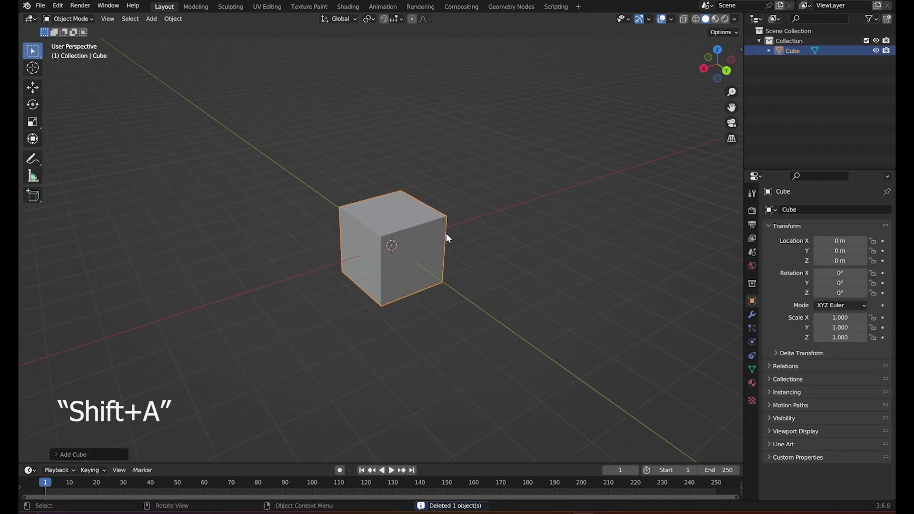
{"action": "scroll", "coordinate": [456, 261], "scroll_direction": "up", "scroll_amount": 1}
{"action": "scroll", "coordinate": [459, 310], "scroll_direction": "up", "scroll_amount": 3}
{"action": "scroll", "coordinate": [432, 237], "scroll_direction": "up", "scroll_amount": 2}
{"action": "scroll", "coordinate": [428, 224], "scroll_direction": "down", "scroll_amount": 3}
{"action": "mouse_move", "coordinate": [422, 208]}
{"action": "middle_mouse_down"}
{"action": "mouse_move", "coordinate": [457, 241]}
{"action": "mouse_move", "coordinate": [449, 215]}
{"action": "mouse_move", "coordinate": [459, 241]}
{"action": "mouse_move", "coordinate": [442, 223]}
{"action": "middle_mouse_up"}
{"action": "scroll", "coordinate": [452, 242], "scroll_direction": "down", "scroll_amount": 2}
{"action": "scroll", "coordinate": [447, 247], "scroll_direction": "up", "scroll_amount": 3}
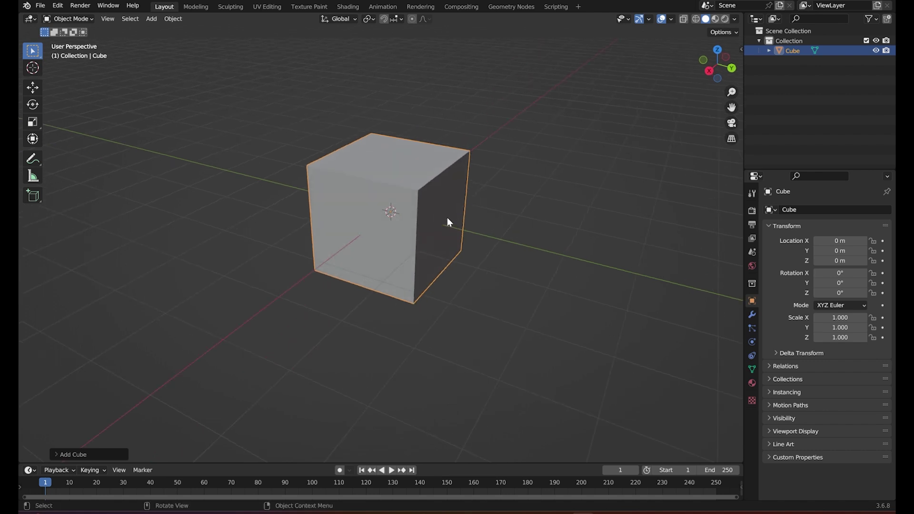
{"action": "middle_click_drag", "start_coordinate": [441, 252], "coordinate": [264, 187]}
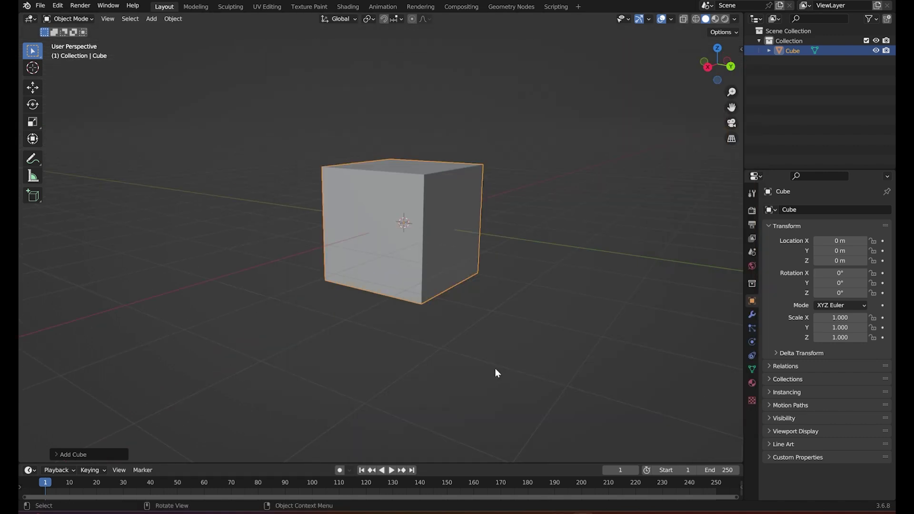
Step: Lift the cube along Z to 2.0408 m with the Move tool, then hide the render1.png reference
{"action": "scroll", "coordinate": [496, 368], "scroll_direction": "up", "scroll_amount": 2}
{"action": "left_click", "coordinate": [33, 71]}
{"action": "left_click", "coordinate": [32, 88]}
{"action": "middle_click_drag", "start_coordinate": [438, 279], "coordinate": [445, 292]}
{"action": "scroll", "coordinate": [396, 236], "scroll_direction": "up", "scroll_amount": 1}
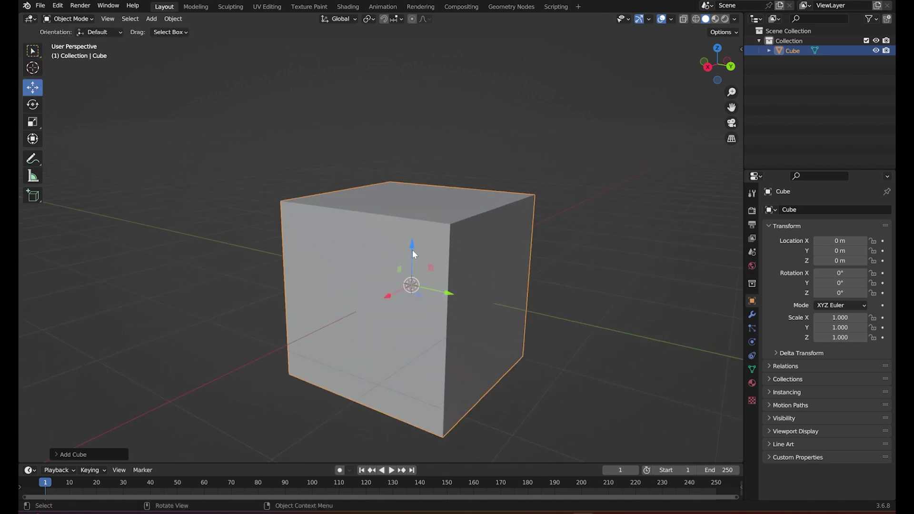
{"action": "left_click_drag", "start_coordinate": [412, 250], "coordinate": [405, 196]}
{"action": "scroll", "coordinate": [405, 196], "scroll_direction": "down", "scroll_amount": 2}
{"action": "mouse_move", "coordinate": [406, 196]}
{"action": "middle_mouse_down"}
{"action": "mouse_move", "coordinate": [419, 190]}
{"action": "mouse_move", "coordinate": [406, 239]}
{"action": "middle_mouse_up"}
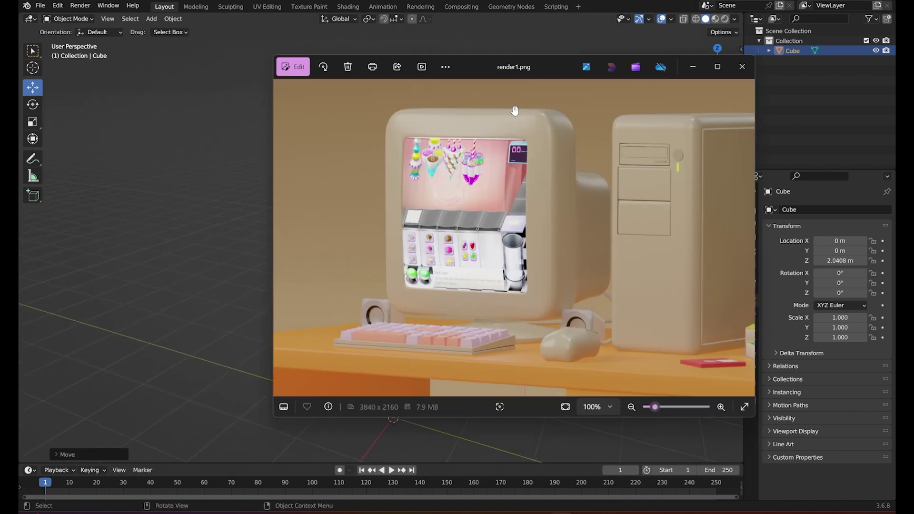
{"action": "left_click", "coordinate": [690, 68]}
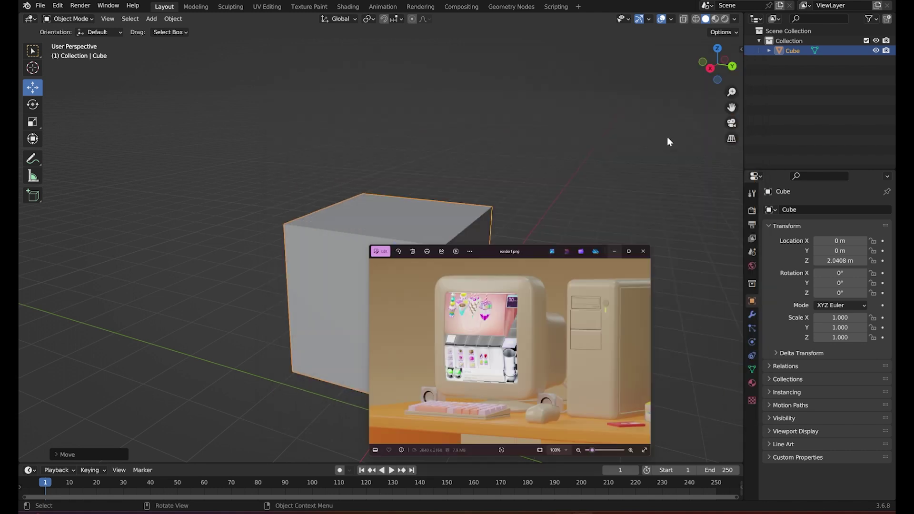
{"action": "middle_click_drag", "start_coordinate": [451, 256], "coordinate": [330, 185]}
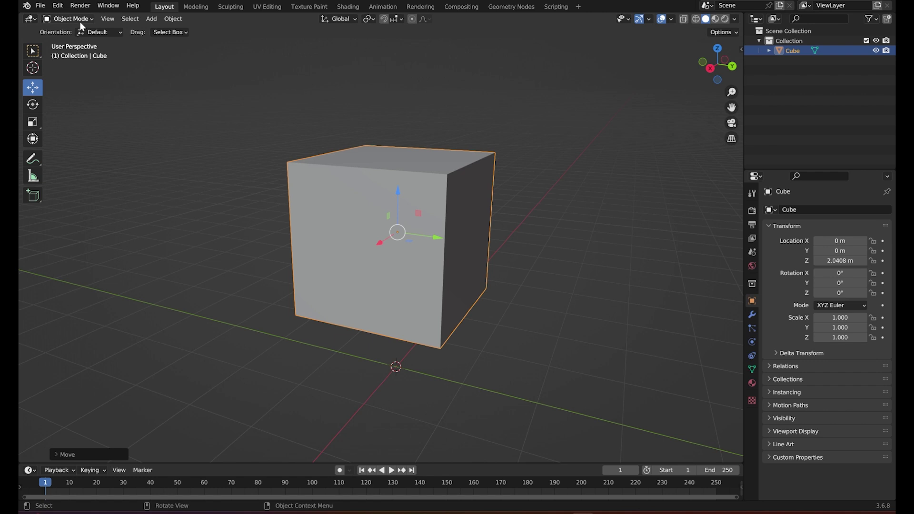
{"action": "left_click", "coordinate": [79, 21]}
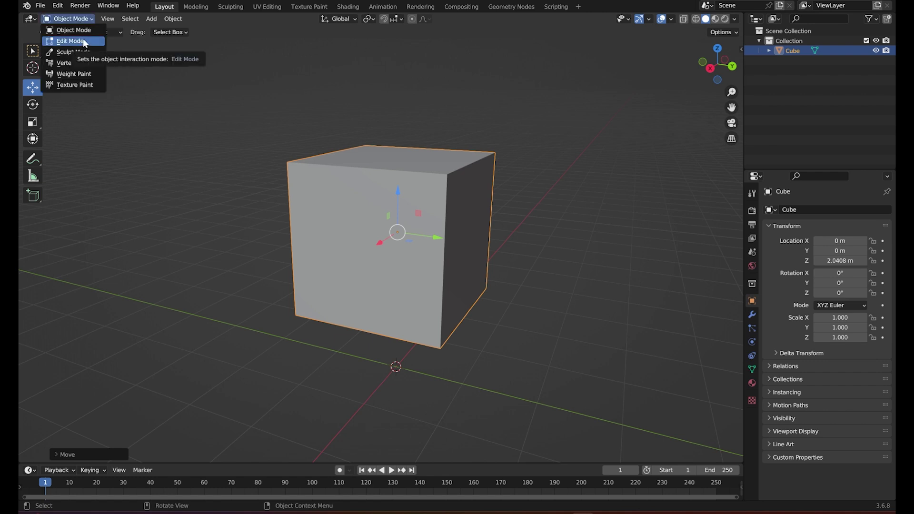
Step: Enter Edit Mode on the cube and select its top corner vertices
{"action": "left_click", "coordinate": [85, 43]}
{"action": "middle_click_drag", "start_coordinate": [520, 138], "coordinate": [508, 161]}
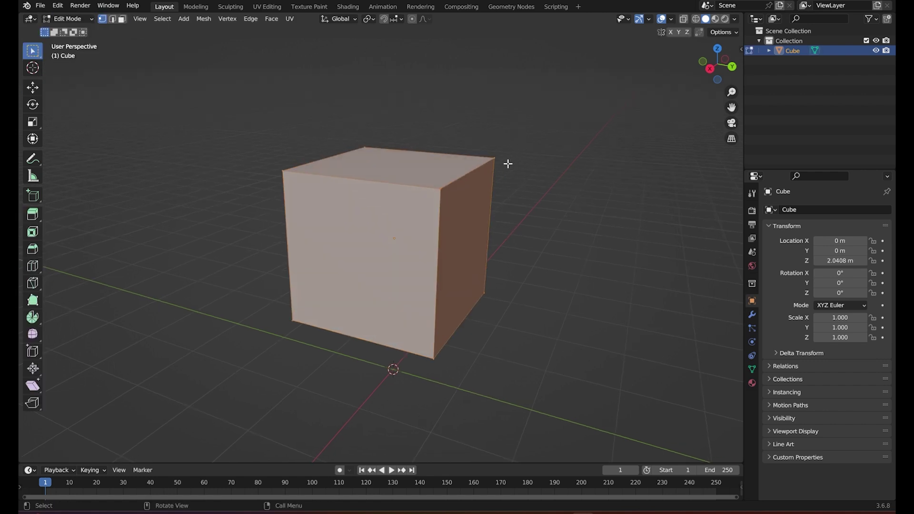
{"action": "left_click", "coordinate": [502, 159]}
{"action": "left_click", "coordinate": [430, 189]}
{"action": "left_click", "coordinate": [273, 177]}
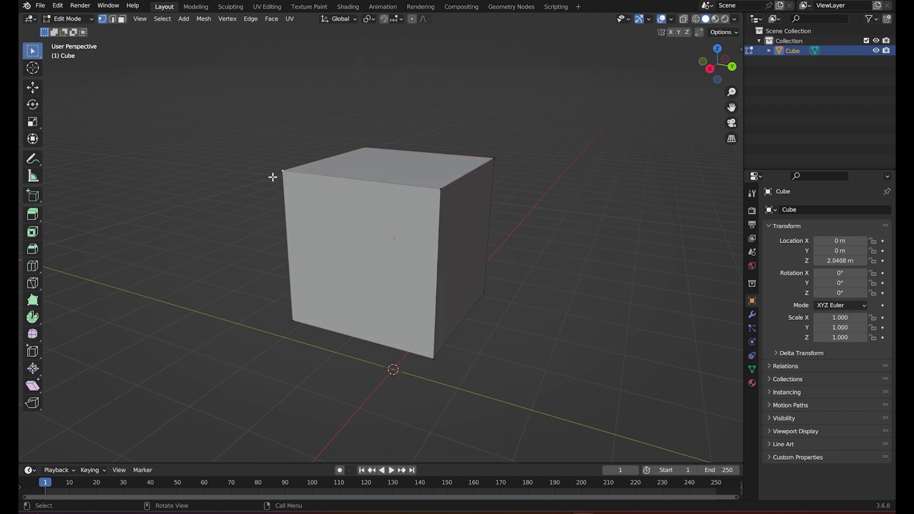
{"action": "left_click", "coordinate": [356, 145]}
{"action": "left_click", "coordinate": [33, 87]}
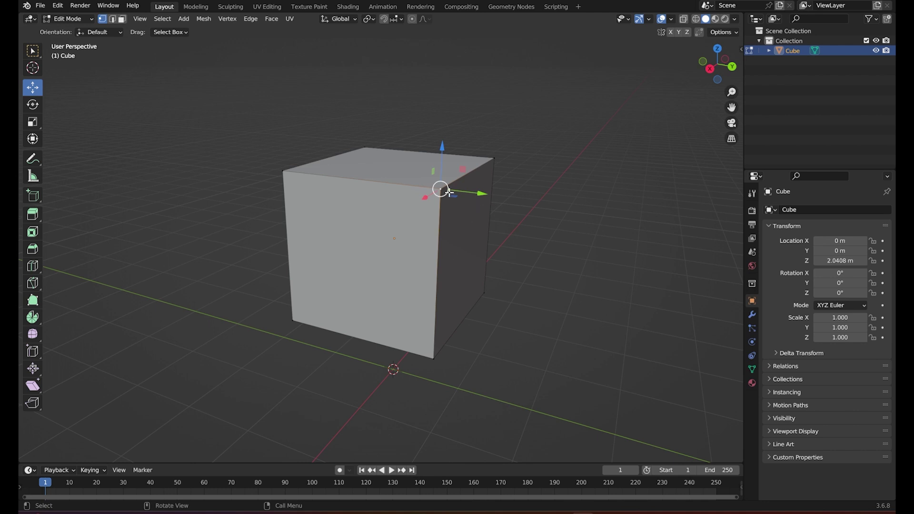
Step: Pull a top corner vertex to test reshaping the cube, then undo it
{"action": "key", "text": "g"}
{"action": "key", "text": "z"}
{"action": "left_click", "coordinate": [480, 198]}
{"action": "left_click", "coordinate": [494, 160]}
{"action": "left_click_drag", "start_coordinate": [519, 138], "coordinate": [426, 116]}
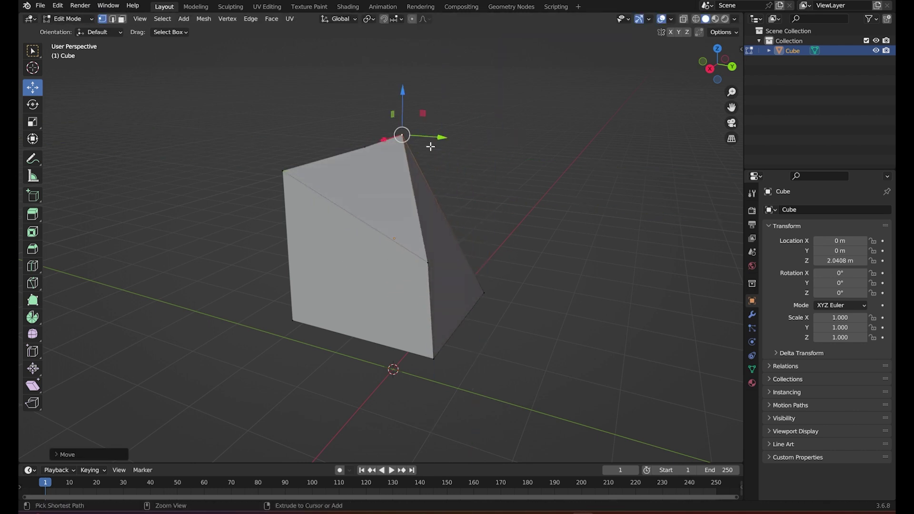
{"action": "key", "text": "ctrl+z"}
{"action": "key", "text": "ctrl+z"}
{"action": "key", "text": "ctrl+z"}
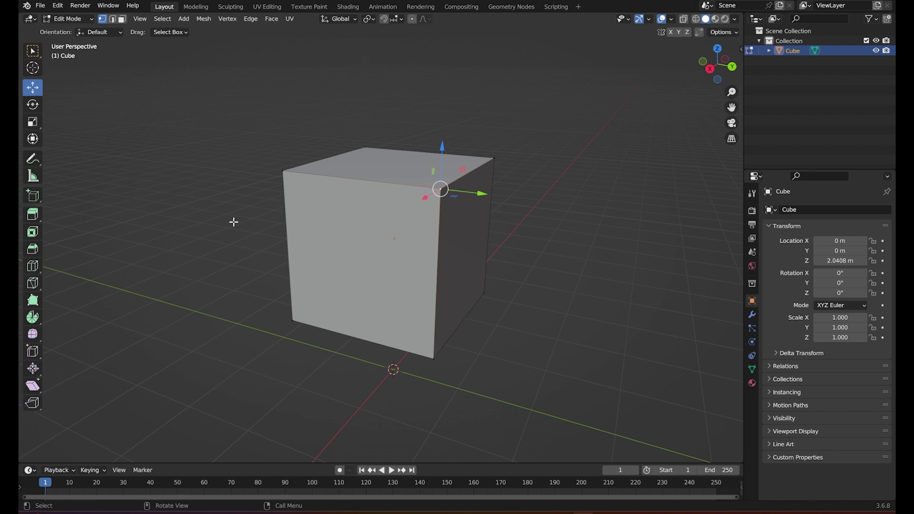
Step: Switch to Edge select mode and reframe the view around the cube
{"action": "mouse_move", "coordinate": [564, 259]}
{"action": "middle_mouse_down"}
{"action": "mouse_move", "coordinate": [551, 277]}
{"action": "mouse_move", "coordinate": [563, 259]}
{"action": "mouse_move", "coordinate": [482, 225]}
{"action": "middle_mouse_up"}
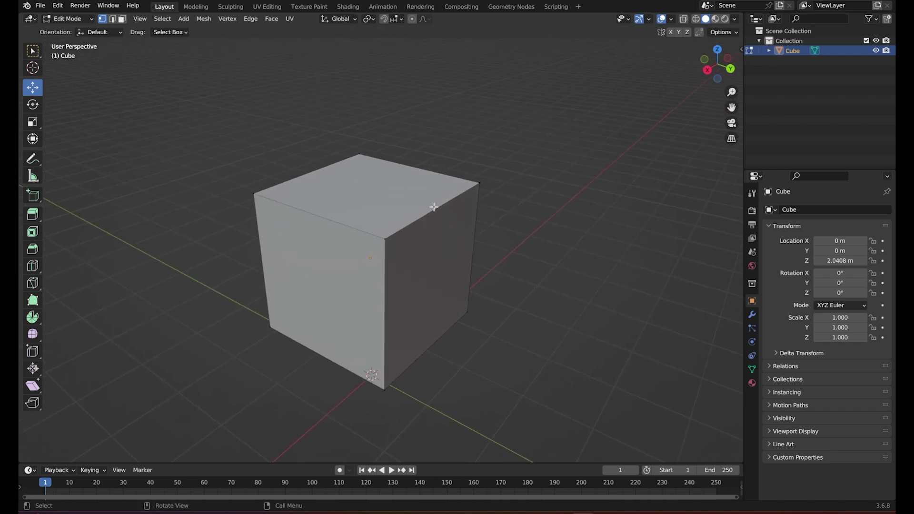
{"action": "key", "text": "w"}
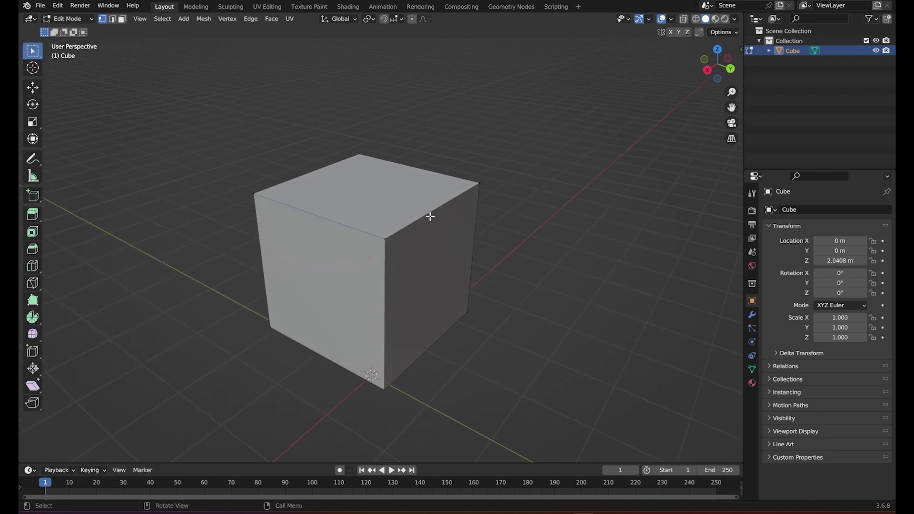
{"action": "key", "text": "2"}
{"action": "scroll", "coordinate": [445, 221], "scroll_direction": "up", "scroll_amount": 1}
{"action": "scroll", "coordinate": [450, 220], "scroll_direction": "up", "scroll_amount": 3}
{"action": "scroll", "coordinate": [452, 220], "scroll_direction": "down", "scroll_amount": 3}
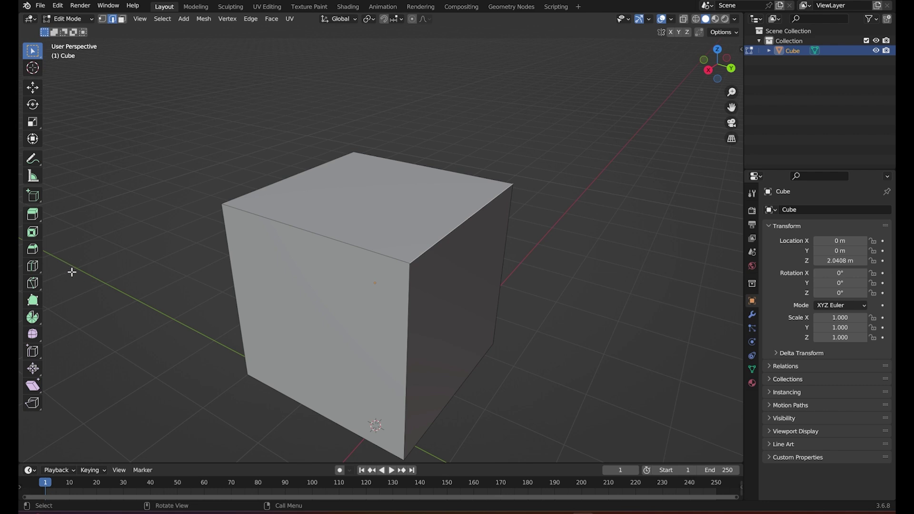
Step: Orbit around the cube, clear the edge selection, and activate the Loop Cut tool
{"action": "left_click", "coordinate": [32, 86]}
{"action": "scroll", "coordinate": [439, 303], "scroll_direction": "down", "scroll_amount": 4}
{"action": "mouse_move", "coordinate": [448, 261]}
{"action": "middle_mouse_down"}
{"action": "mouse_move", "coordinate": [464, 251]}
{"action": "mouse_move", "coordinate": [505, 282]}
{"action": "mouse_move", "coordinate": [451, 285]}
{"action": "middle_mouse_up"}
{"action": "scroll", "coordinate": [451, 286], "scroll_direction": "up", "scroll_amount": 1}
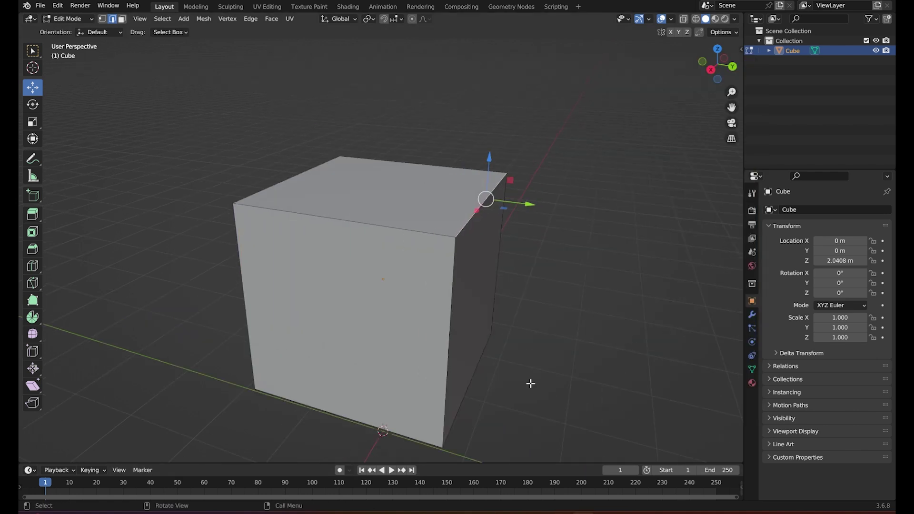
{"action": "mouse_move", "coordinate": [530, 382]}
{"action": "middle_mouse_down"}
{"action": "mouse_move", "coordinate": [531, 364]}
{"action": "mouse_move", "coordinate": [540, 371]}
{"action": "mouse_move", "coordinate": [527, 363]}
{"action": "mouse_move", "coordinate": [508, 384]}
{"action": "mouse_move", "coordinate": [526, 337]}
{"action": "mouse_move", "coordinate": [534, 351]}
{"action": "middle_mouse_up"}
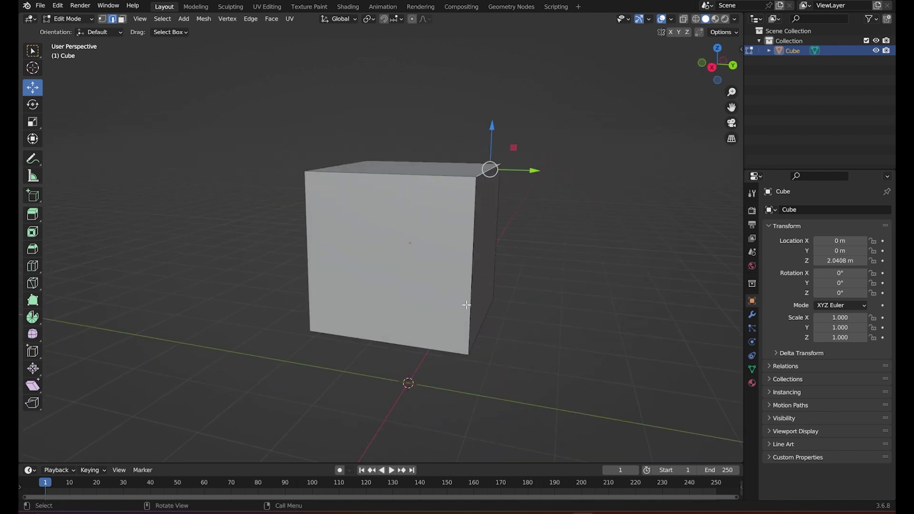
{"action": "middle_click_drag", "start_coordinate": [486, 277], "coordinate": [438, 256]}
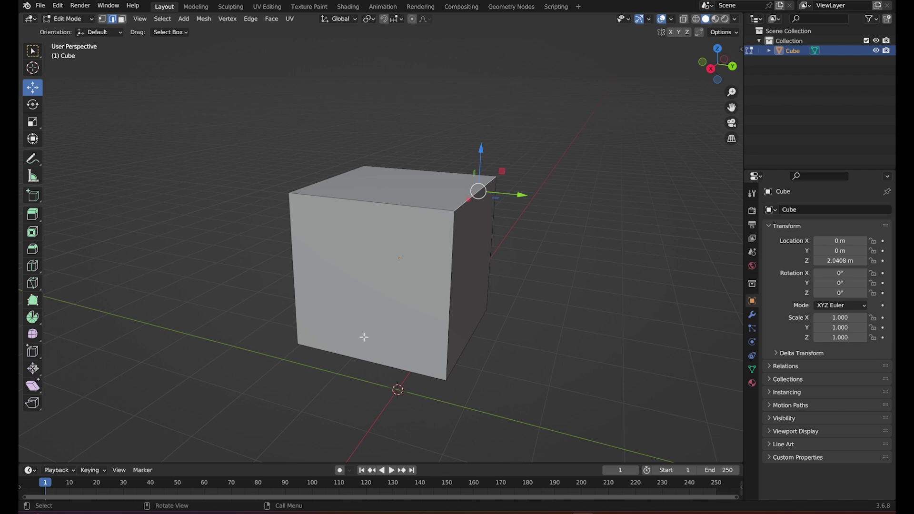
{"action": "middle_click_drag", "start_coordinate": [365, 337], "coordinate": [415, 269]}
{"action": "key", "text": "alt+a"}
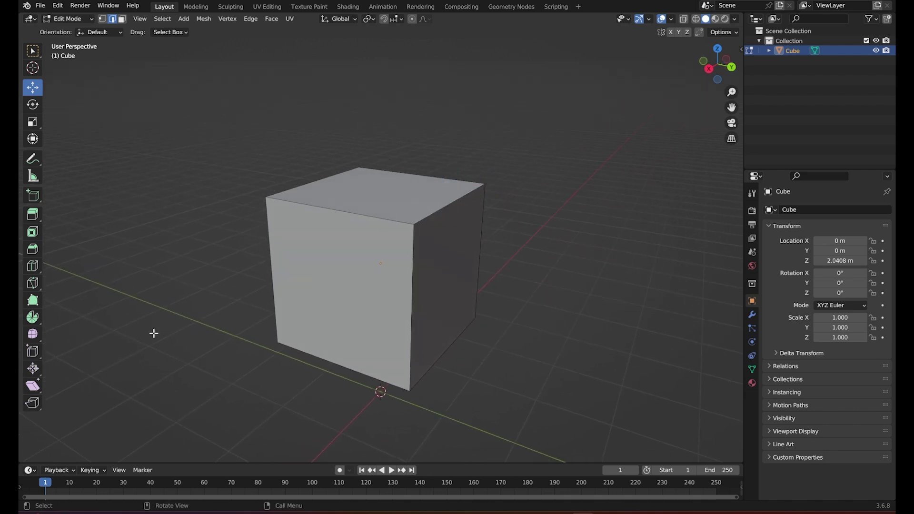
{"action": "left_click", "coordinate": [30, 273]}
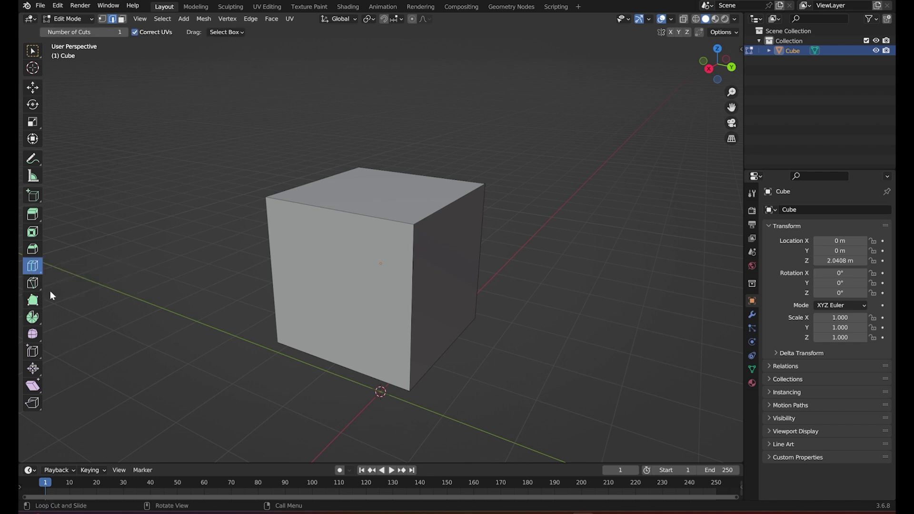
Step: Cut a vertical edge loop and test raising its top edge into a ridge, then undo
{"action": "left_click", "coordinate": [351, 221]}
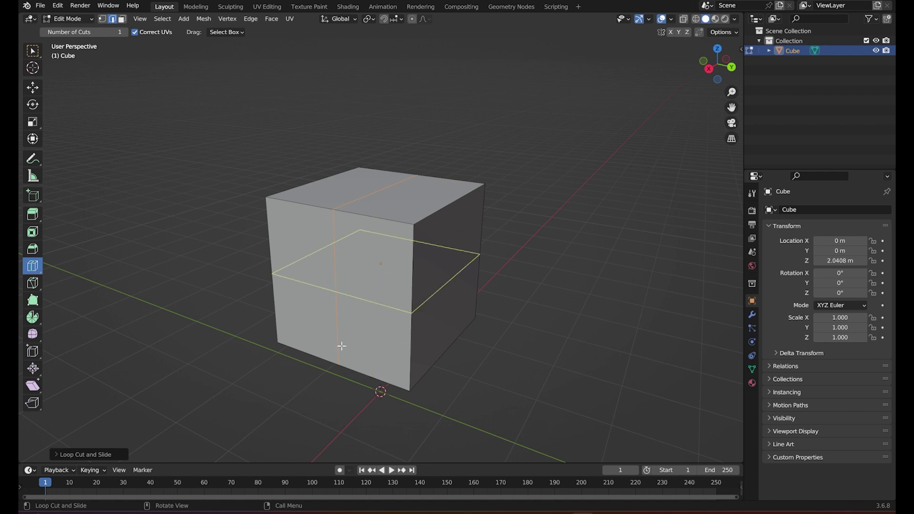
{"action": "left_click", "coordinate": [32, 88]}
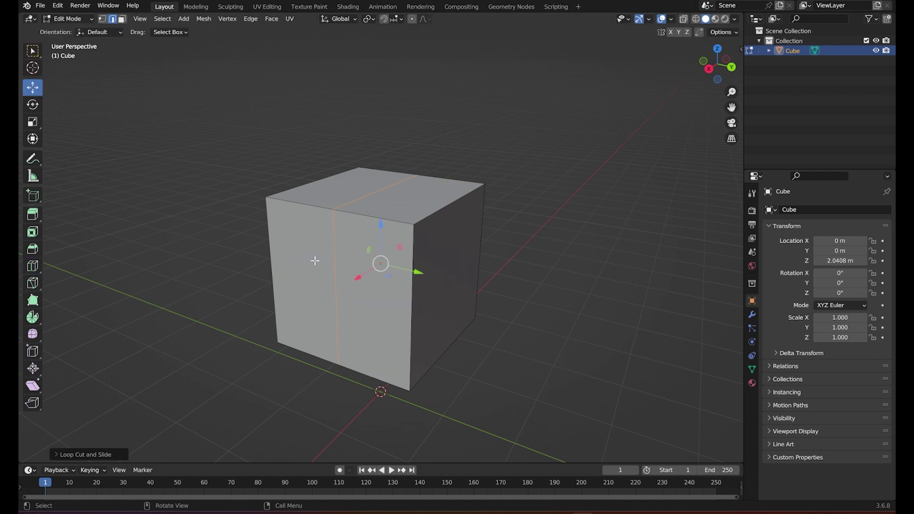
{"action": "middle_click_drag", "start_coordinate": [362, 267], "coordinate": [494, 337]}
{"action": "left_click", "coordinate": [497, 340]}
{"action": "left_click", "coordinate": [393, 199]}
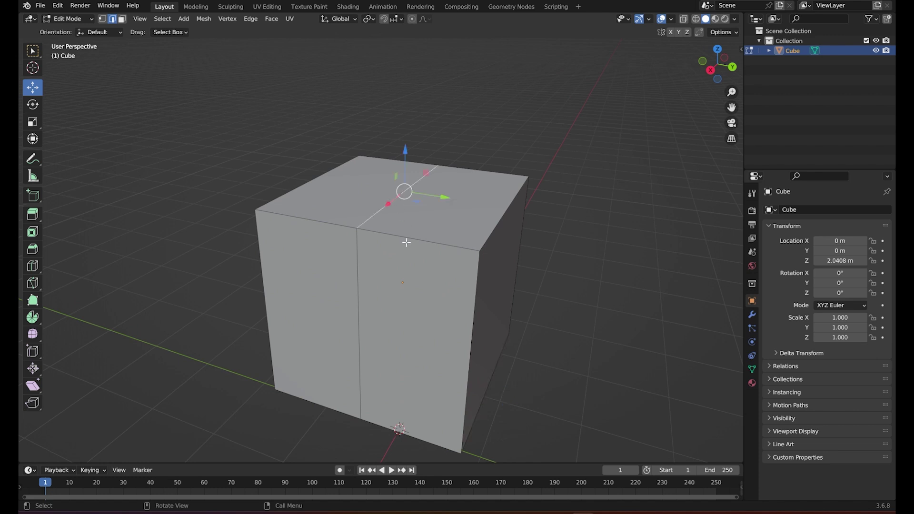
{"action": "mouse_move", "coordinate": [403, 185]}
{"action": "left_mouse_down"}
{"action": "mouse_move", "coordinate": [418, 165]}
{"action": "mouse_move", "coordinate": [395, 157]}
{"action": "left_mouse_up"}
{"action": "key", "text": "ctrl+z"}
Step: Look down onto the top face and undo the first loop cut
{"action": "scroll", "coordinate": [410, 267], "scroll_direction": "down", "scroll_amount": 3}
{"action": "scroll", "coordinate": [410, 267], "scroll_direction": "up", "scroll_amount": 1}
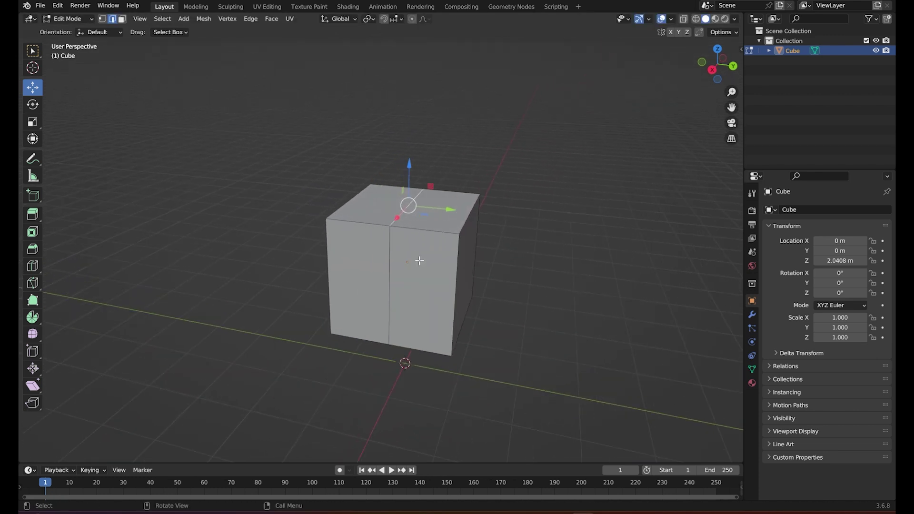
{"action": "scroll", "coordinate": [418, 259], "scroll_direction": "up", "scroll_amount": 2}
{"action": "scroll", "coordinate": [431, 307], "scroll_direction": "up", "scroll_amount": 2}
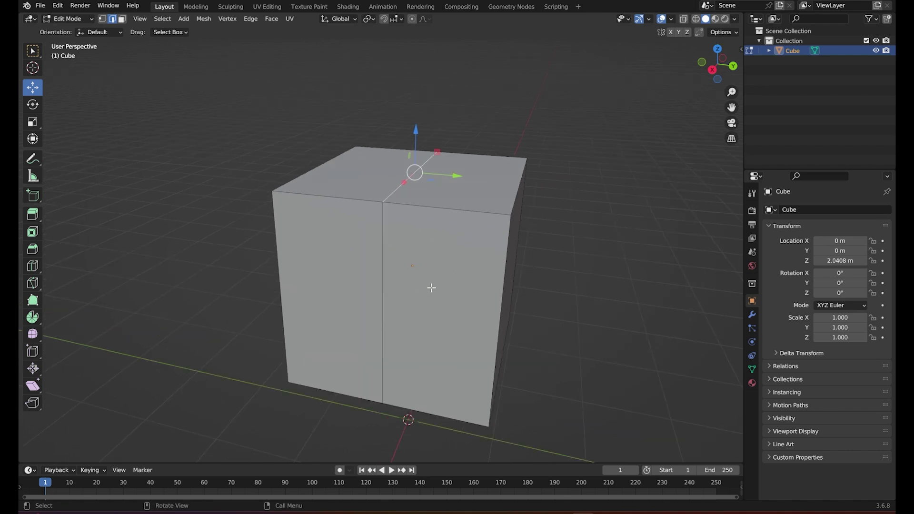
{"action": "mouse_move", "coordinate": [430, 285]}
{"action": "middle_mouse_down"}
{"action": "mouse_move", "coordinate": [408, 212]}
{"action": "mouse_move", "coordinate": [401, 243]}
{"action": "mouse_move", "coordinate": [439, 290]}
{"action": "mouse_move", "coordinate": [439, 316]}
{"action": "mouse_move", "coordinate": [447, 298]}
{"action": "mouse_move", "coordinate": [437, 304]}
{"action": "middle_mouse_up"}
{"action": "key", "text": "ctrl+z"}
{"action": "key", "text": "ctrl+z"}
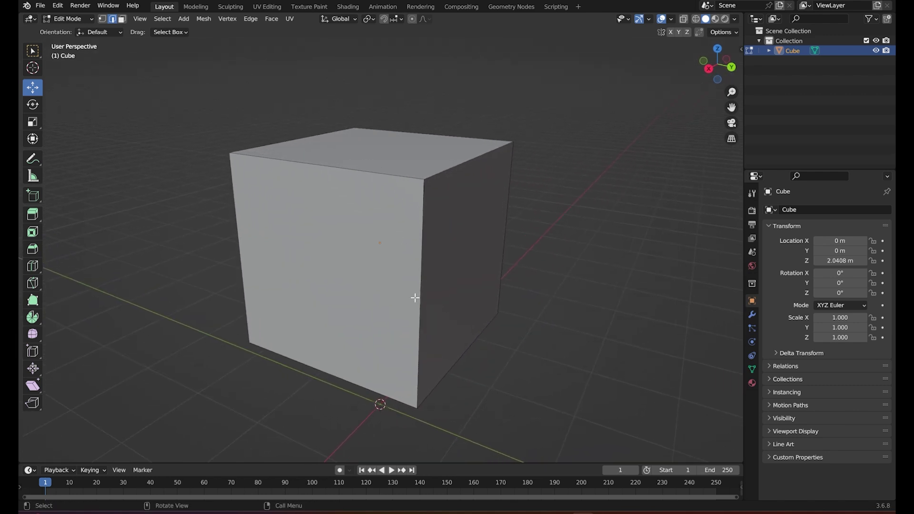
Step: Add a new vertical edge loop and slide it toward the cube's right side
{"action": "key", "text": "ctrl+r"}
{"action": "middle_click_drag", "start_coordinate": [367, 265], "coordinate": [380, 267]}
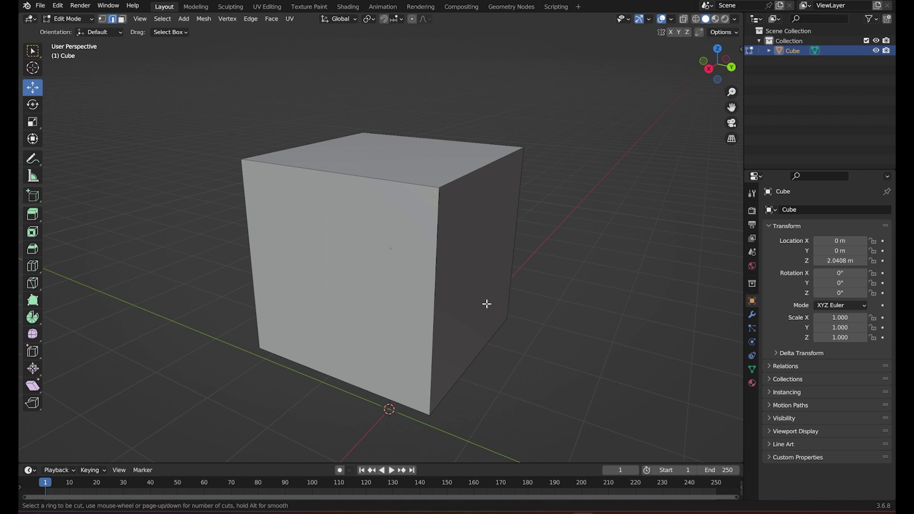
{"action": "left_click", "coordinate": [345, 183]}
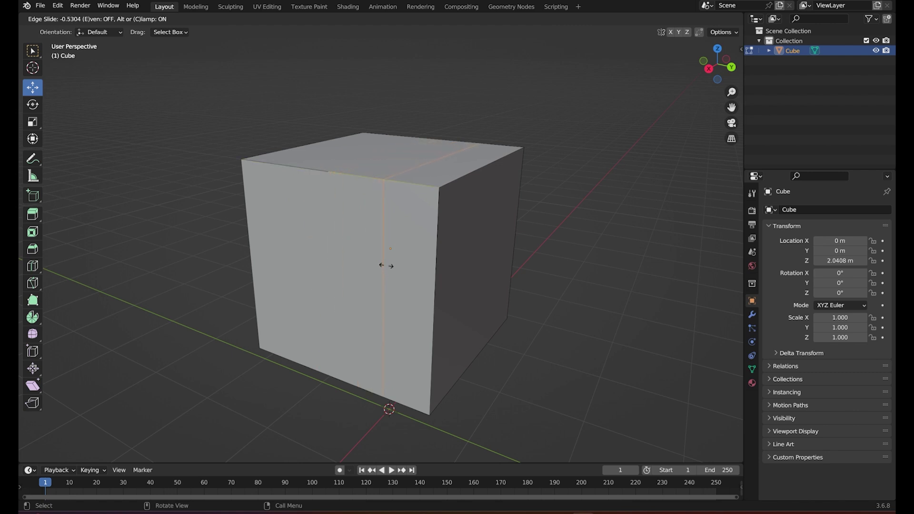
{"action": "left_click", "coordinate": [387, 266]}
Step: Orbit around the cube to inspect the new edge loop from the front and right
{"action": "mouse_move", "coordinate": [435, 259]}
{"action": "middle_mouse_down"}
{"action": "mouse_move", "coordinate": [400, 302]}
{"action": "mouse_move", "coordinate": [451, 298]}
{"action": "middle_mouse_up"}
{"action": "scroll", "coordinate": [403, 302], "scroll_direction": "up", "scroll_amount": 2}
{"action": "scroll", "coordinate": [422, 266], "scroll_direction": "up", "scroll_amount": 2}
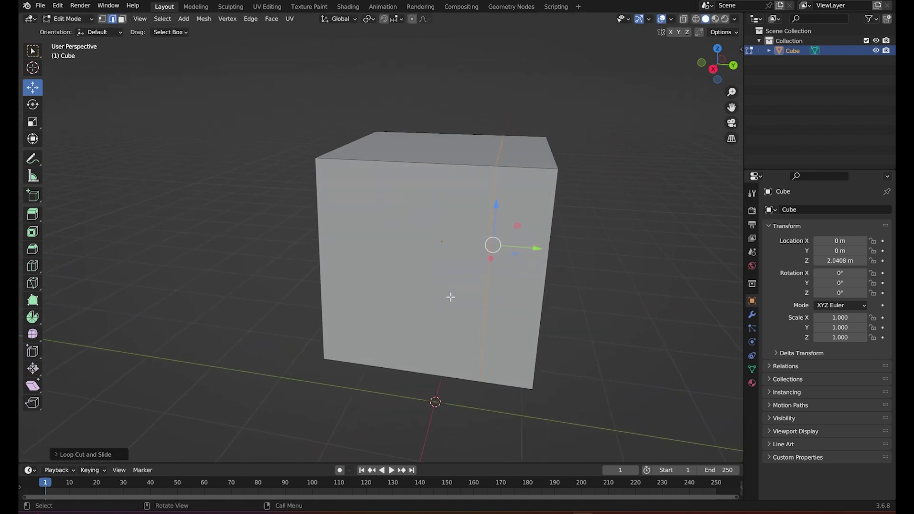
{"action": "middle_click_drag", "start_coordinate": [504, 310], "coordinate": [472, 300]}
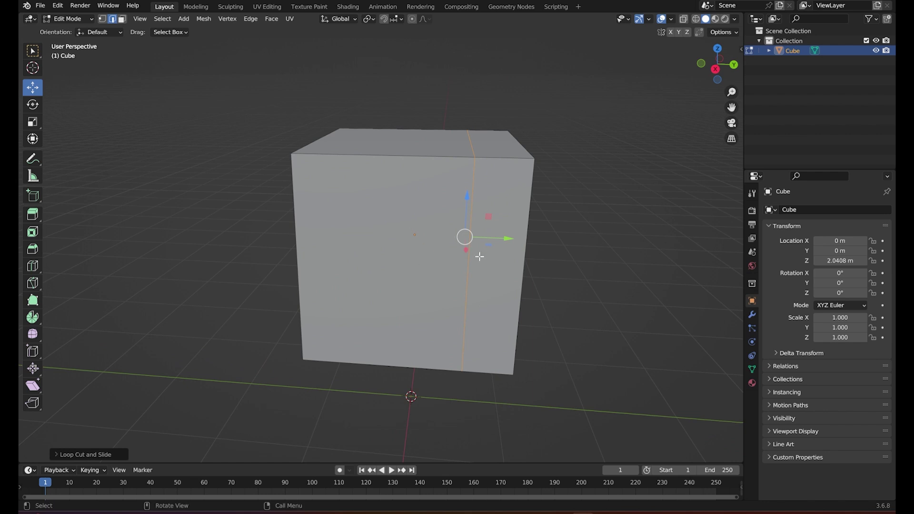
{"action": "middle_click_drag", "start_coordinate": [517, 230], "coordinate": [455, 164]}
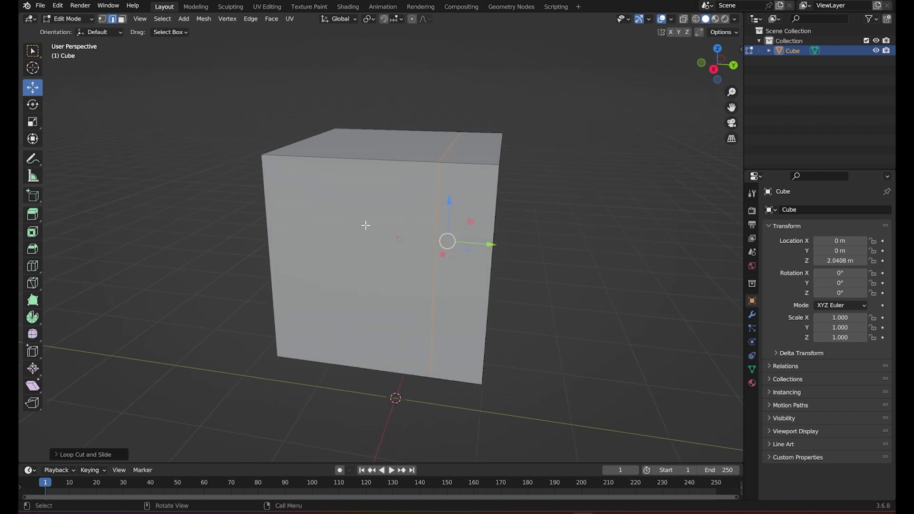
{"action": "middle_click_drag", "start_coordinate": [497, 288], "coordinate": [476, 164]}
{"action": "scroll", "coordinate": [476, 165], "scroll_direction": "down", "scroll_amount": 2}
{"action": "scroll", "coordinate": [466, 286], "scroll_direction": "up", "scroll_amount": 2}
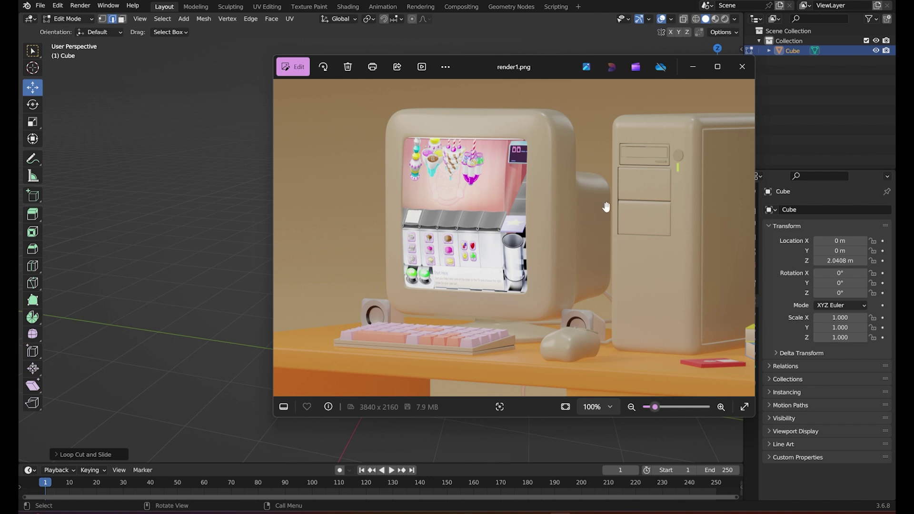
Step: Close the render1.png viewer, orbit the cube, and deselect the new edge loop
{"action": "left_click", "coordinate": [695, 67]}
{"action": "mouse_move", "coordinate": [422, 259]}
{"action": "middle_mouse_down"}
{"action": "mouse_move", "coordinate": [390, 251]}
{"action": "mouse_move", "coordinate": [406, 253]}
{"action": "mouse_move", "coordinate": [411, 205]}
{"action": "middle_mouse_up"}
{"action": "middle_click_drag", "start_coordinate": [472, 247], "coordinate": [469, 271]}
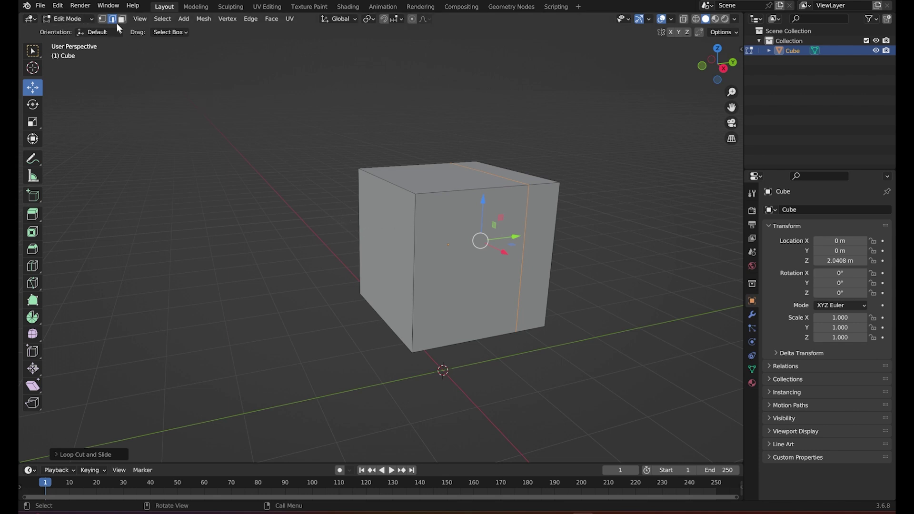
{"action": "left_click", "coordinate": [484, 200]}
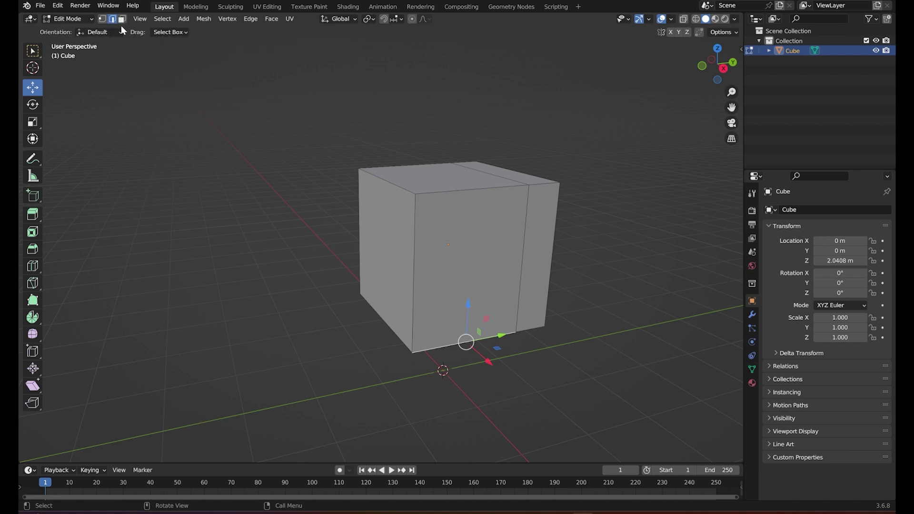
Step: Clear the selection and cycle through select modes, ending in Face select mode
{"action": "key", "text": "alt+a"}
{"action": "key", "text": "1"}
{"action": "key", "text": "2"}
{"action": "key", "text": "3"}
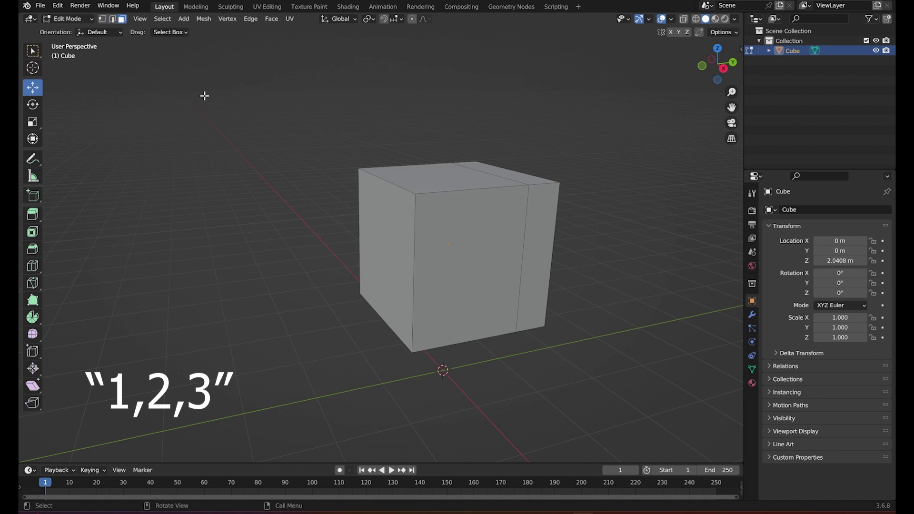
{"action": "key", "text": "1"}
{"action": "key", "text": "2"}
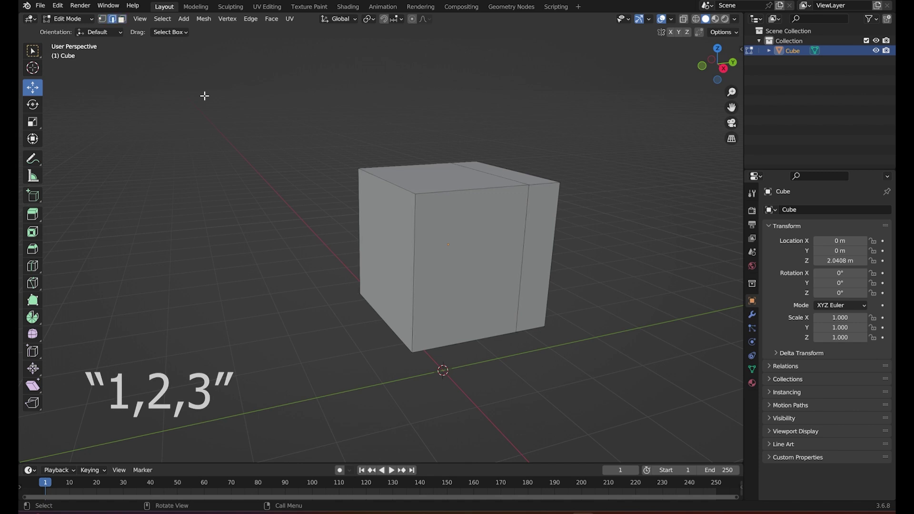
{"action": "key", "text": "1"}
{"action": "key", "text": "2"}
{"action": "key", "text": "3"}
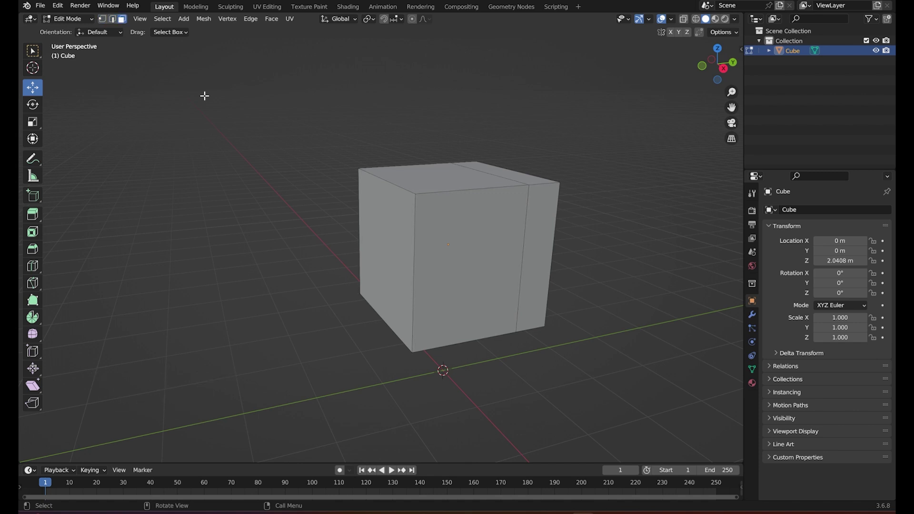
{"action": "key", "text": "1"}
{"action": "key", "text": "2"}
{"action": "key", "text": "3"}
{"action": "key", "text": "1"}
{"action": "key", "text": "2"}
{"action": "key", "text": "3"}
Step: Pick out the cube's end face among its side faces
{"action": "left_click", "coordinate": [393, 300]}
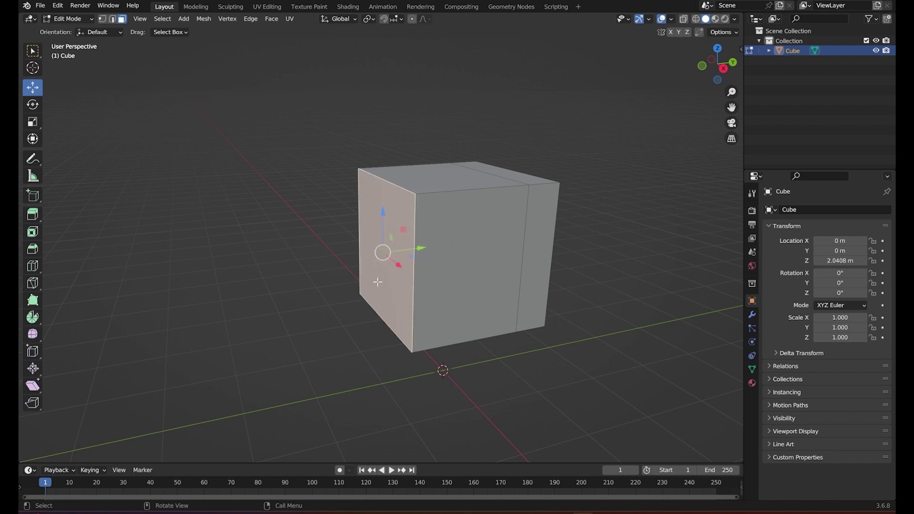
{"action": "scroll", "coordinate": [383, 287], "scroll_direction": "down", "scroll_amount": 3}
{"action": "left_click", "coordinate": [426, 229]}
{"action": "left_click", "coordinate": [420, 212]}
{"action": "left_click", "coordinate": [484, 244]}
{"action": "left_click", "coordinate": [435, 262]}
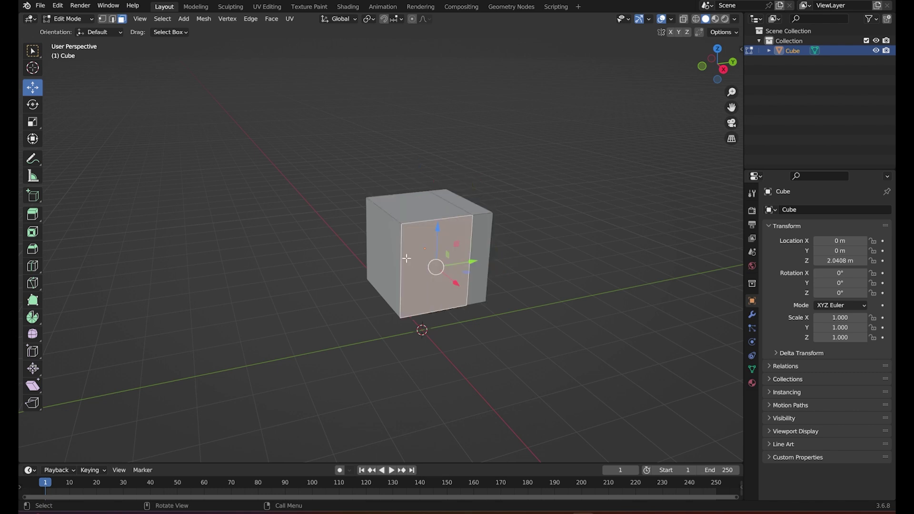
{"action": "left_click", "coordinate": [384, 254]}
Step: Scale the end face down to about 0.52 so the body tapers
{"action": "scroll", "coordinate": [382, 254], "scroll_direction": "up", "scroll_amount": 3}
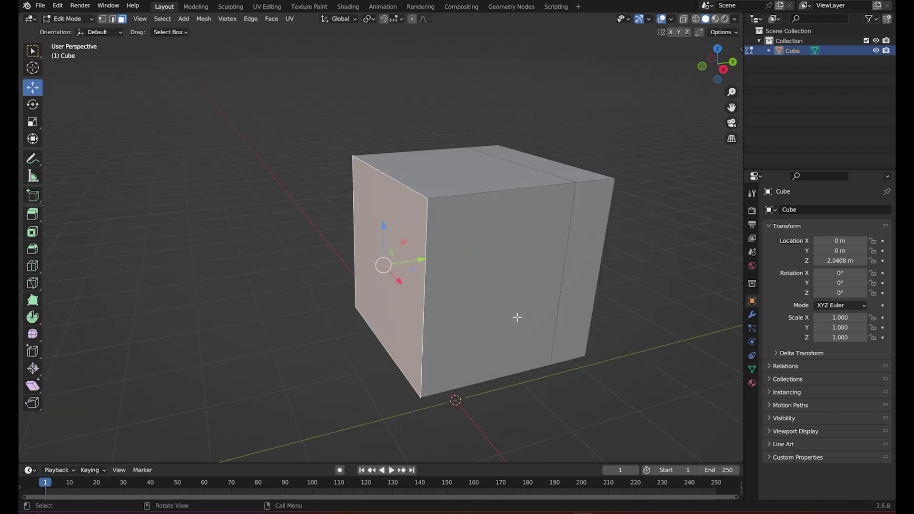
{"action": "middle_click_drag", "start_coordinate": [518, 317], "coordinate": [549, 268]}
{"action": "scroll", "coordinate": [500, 290], "scroll_direction": "down", "scroll_amount": 2}
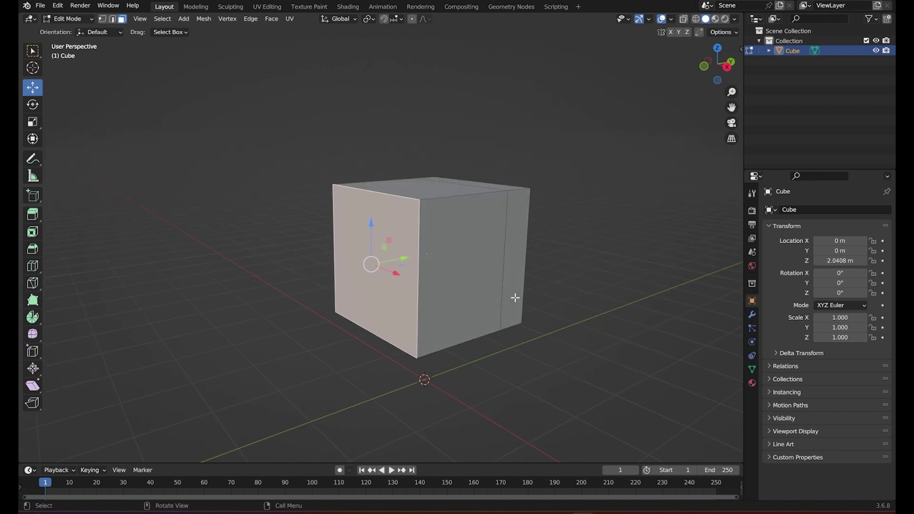
{"action": "key", "text": "s"}
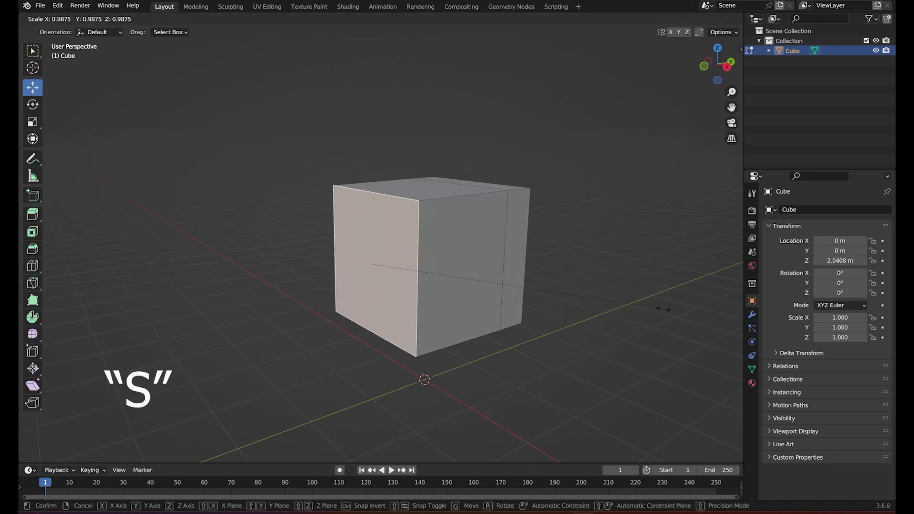
{"action": "left_click", "coordinate": [533, 294]}
{"action": "mouse_move", "coordinate": [493, 302]}
{"action": "middle_mouse_down"}
{"action": "mouse_move", "coordinate": [425, 306]}
{"action": "mouse_move", "coordinate": [421, 297]}
{"action": "mouse_move", "coordinate": [453, 305]}
{"action": "mouse_move", "coordinate": [408, 300]}
{"action": "mouse_move", "coordinate": [361, 267]}
{"action": "mouse_move", "coordinate": [381, 259]}
{"action": "mouse_move", "coordinate": [462, 320]}
{"action": "mouse_move", "coordinate": [443, 378]}
{"action": "mouse_move", "coordinate": [510, 321]}
{"action": "mouse_move", "coordinate": [645, 322]}
{"action": "mouse_move", "coordinate": [388, 343]}
{"action": "mouse_move", "coordinate": [391, 333]}
{"action": "mouse_move", "coordinate": [490, 384]}
{"action": "mouse_move", "coordinate": [359, 330]}
{"action": "mouse_move", "coordinate": [451, 333]}
{"action": "mouse_move", "coordinate": [245, 331]}
{"action": "mouse_move", "coordinate": [430, 370]}
{"action": "mouse_move", "coordinate": [496, 357]}
{"action": "mouse_move", "coordinate": [431, 319]}
{"action": "mouse_move", "coordinate": [488, 313]}
{"action": "mouse_move", "coordinate": [480, 296]}
{"action": "middle_mouse_up"}
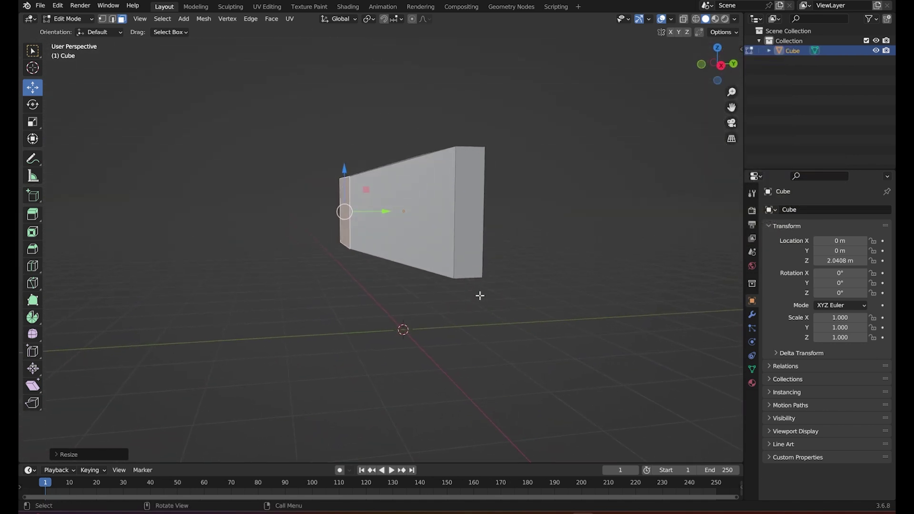
Step: Check the tapered body in the front and right-side numpad views
{"action": "key", "text": "KP_1"}
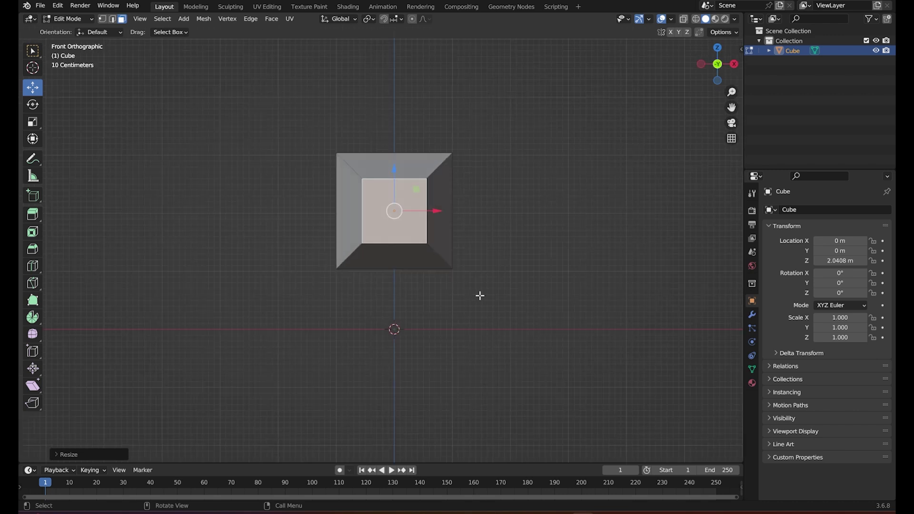
{"action": "key", "text": "KP_1"}
{"action": "key", "text": "KP_8"}
{"action": "key", "text": "KP_8"}
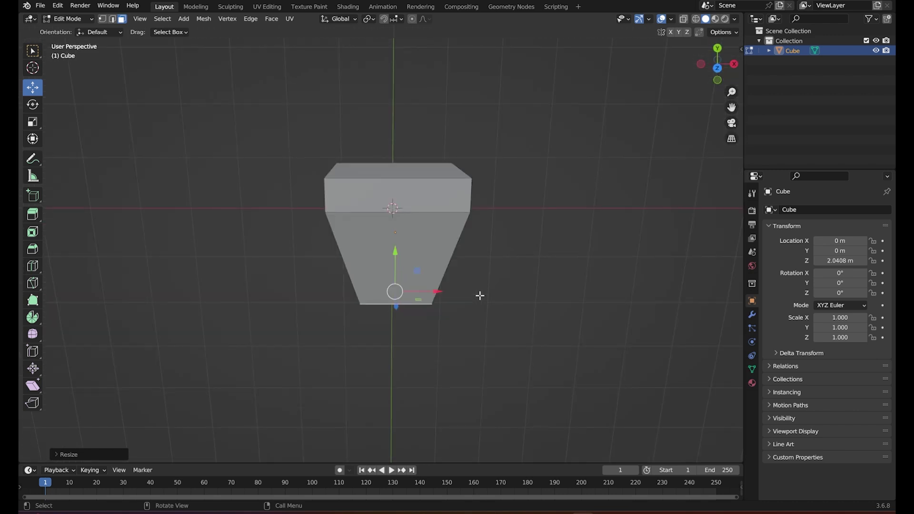
{"action": "key", "text": "KP_1"}
{"action": "mouse_move", "coordinate": [480, 296]}
{"action": "middle_mouse_down"}
{"action": "mouse_move", "coordinate": [500, 302]}
{"action": "mouse_move", "coordinate": [471, 268]}
{"action": "middle_mouse_up"}
{"action": "key", "text": "KP_1"}
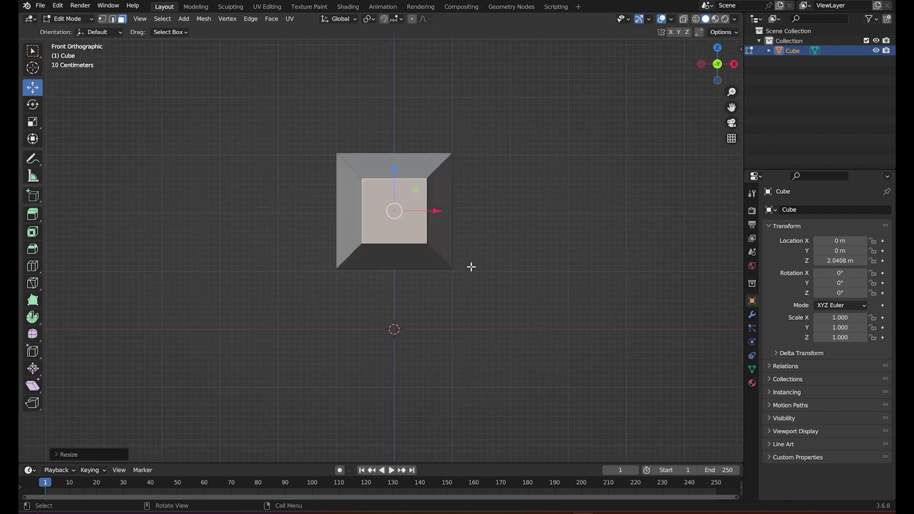
{"action": "key", "text": "KP_3"}
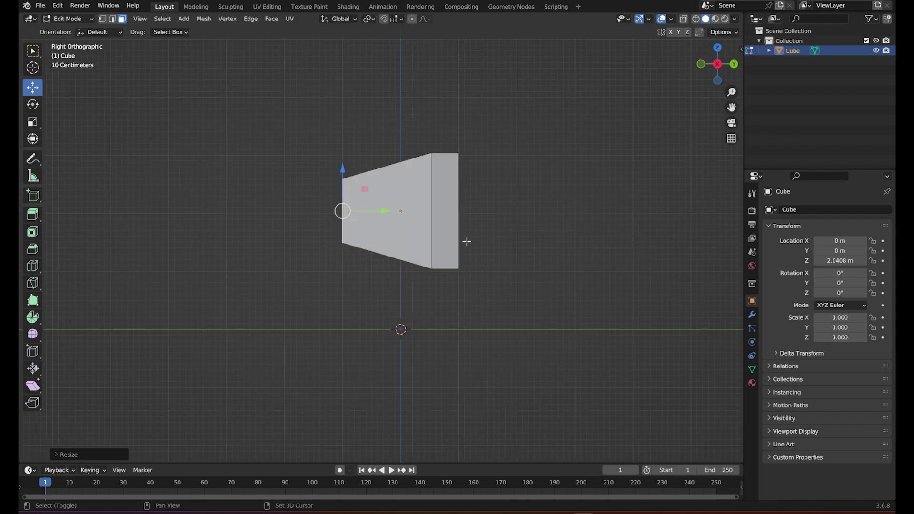
{"action": "middle_click_drag", "start_coordinate": [468, 241], "coordinate": [459, 271], "text": "shift"}
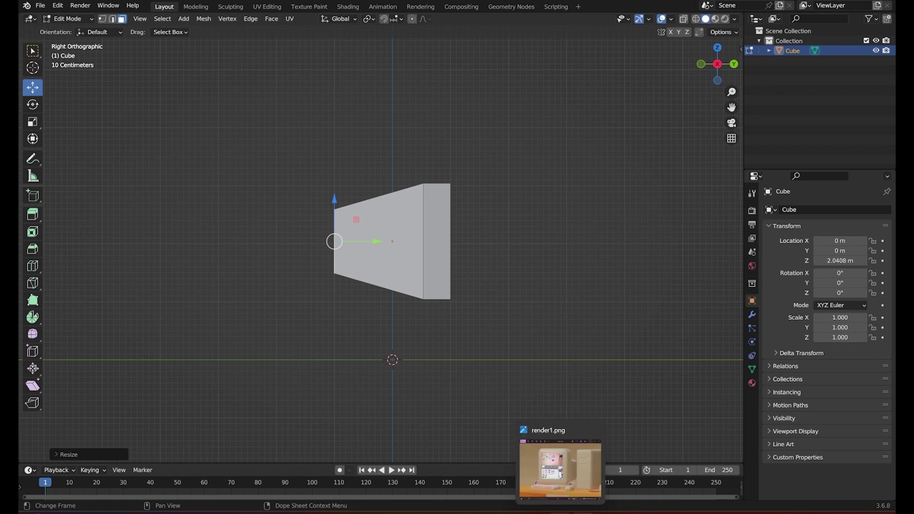
Step: After comparing with render1.png, lower the narrow rear end's top about 0.24 m along Z
{"action": "left_click", "coordinate": [562, 472]}
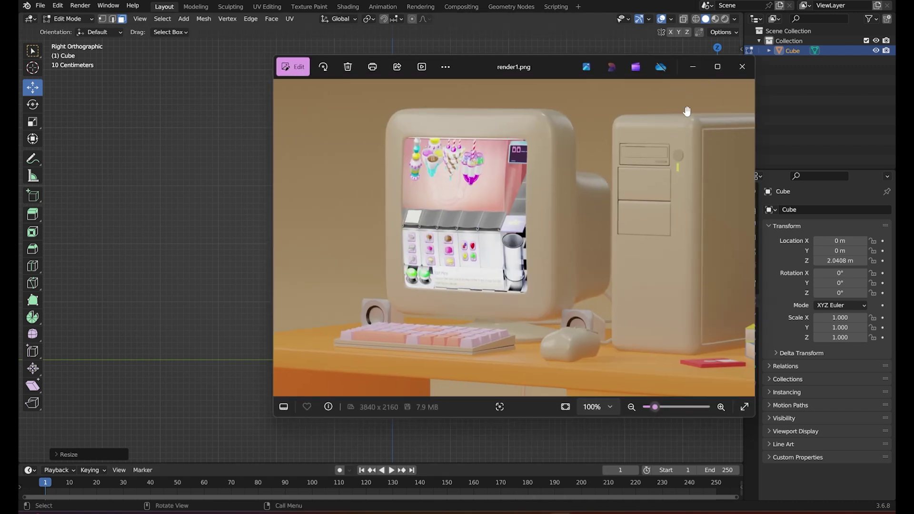
{"action": "left_click", "coordinate": [695, 65]}
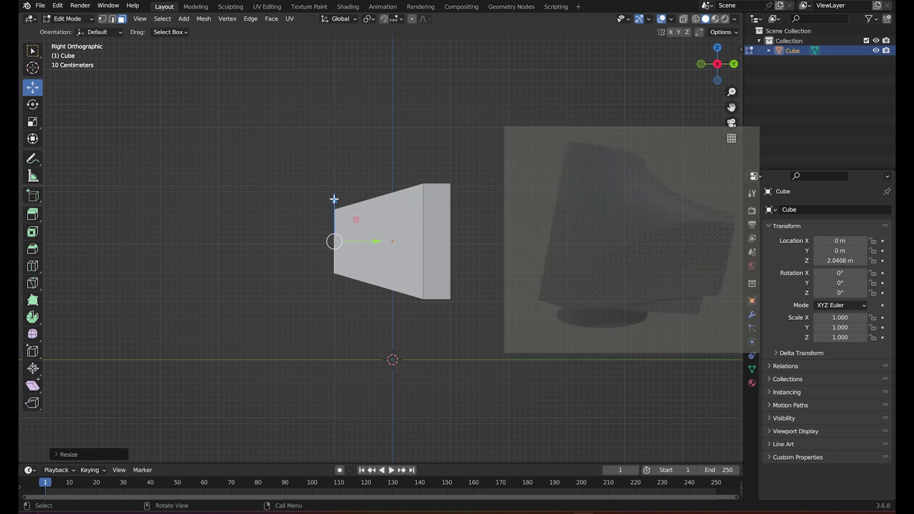
{"action": "key", "text": "g"}
{"action": "key", "text": "z"}
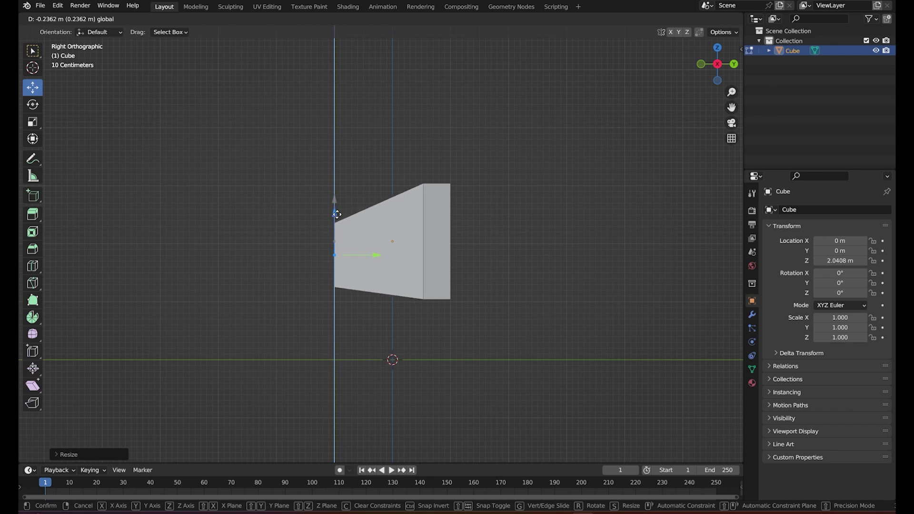
{"action": "left_click", "coordinate": [337, 214]}
{"action": "mouse_move", "coordinate": [337, 214]}
{"action": "middle_mouse_down"}
{"action": "mouse_move", "coordinate": [392, 295]}
{"action": "mouse_move", "coordinate": [447, 306]}
{"action": "mouse_move", "coordinate": [435, 310]}
{"action": "middle_mouse_up"}
{"action": "key", "text": "ctrl+s"}
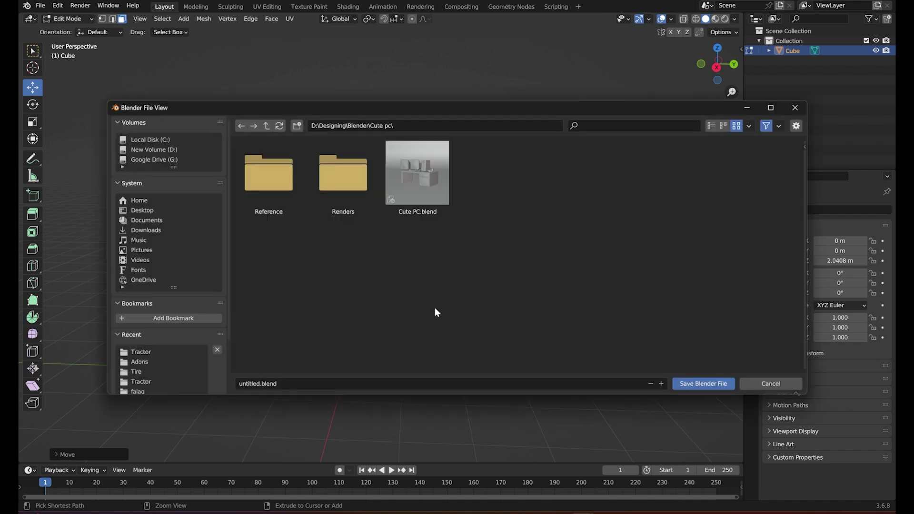
Step: Dismiss the save dialog without saving and orbit around the tapered body
{"action": "left_click", "coordinate": [795, 109]}
{"action": "mouse_move", "coordinate": [443, 290]}
{"action": "middle_mouse_down"}
{"action": "mouse_move", "coordinate": [483, 325]}
{"action": "mouse_move", "coordinate": [508, 278]}
{"action": "mouse_move", "coordinate": [302, 281]}
{"action": "mouse_move", "coordinate": [504, 292]}
{"action": "mouse_move", "coordinate": [536, 274]}
{"action": "mouse_move", "coordinate": [494, 277]}
{"action": "mouse_move", "coordinate": [493, 287]}
{"action": "mouse_move", "coordinate": [420, 273]}
{"action": "mouse_move", "coordinate": [420, 239]}
{"action": "middle_mouse_up"}
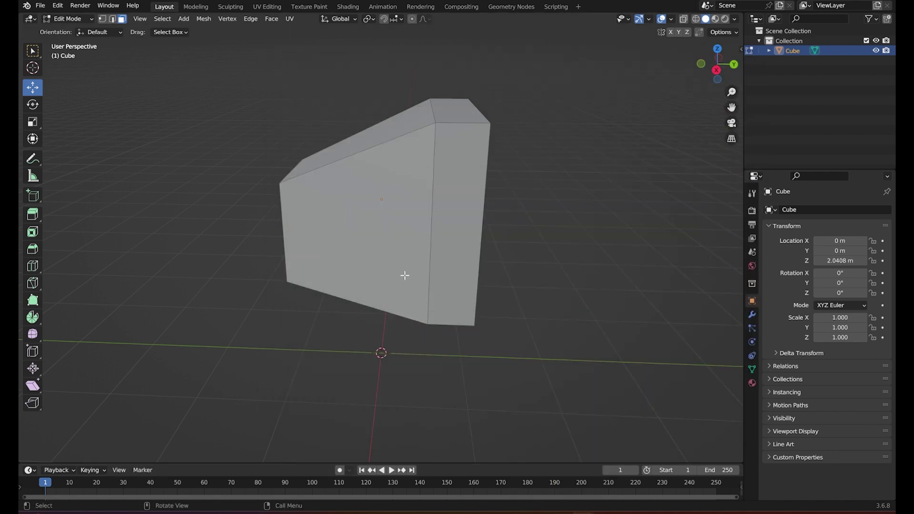
{"action": "middle_click_drag", "start_coordinate": [405, 276], "coordinate": [441, 327]}
Step: Add a centred edge loop around the body and scale it down
{"action": "key", "text": "ctrl+r"}
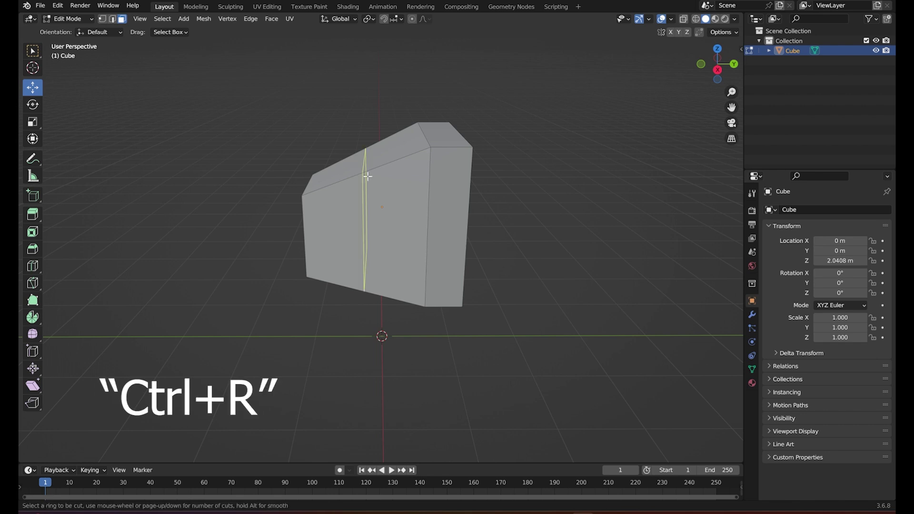
{"action": "left_click", "coordinate": [394, 163]}
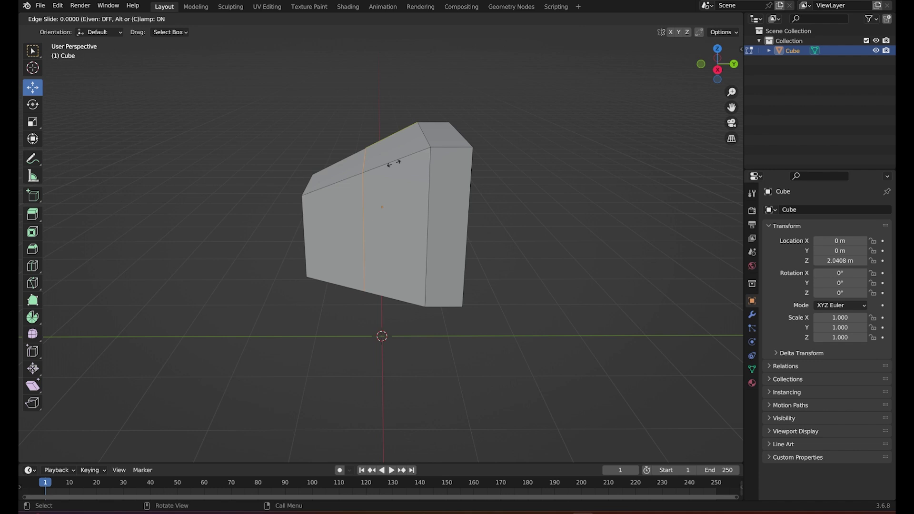
{"action": "right_click", "coordinate": [394, 163]}
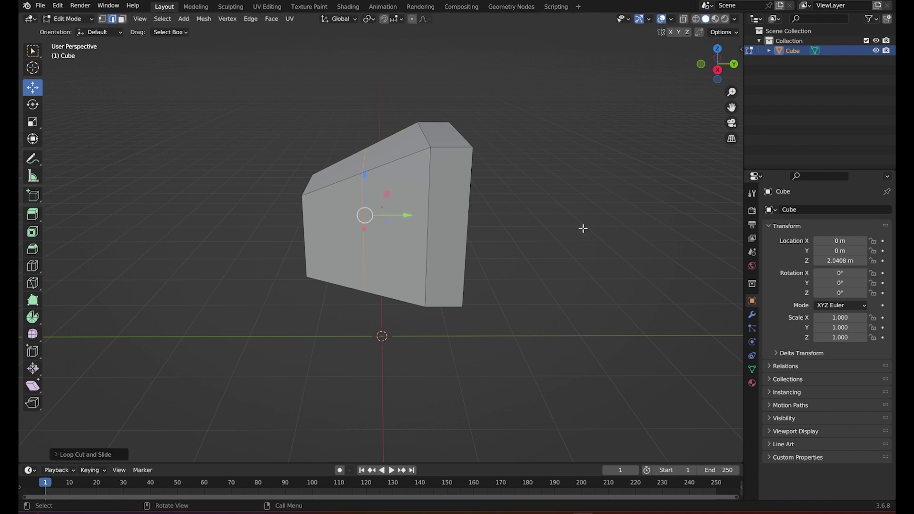
{"action": "key", "text": "s"}
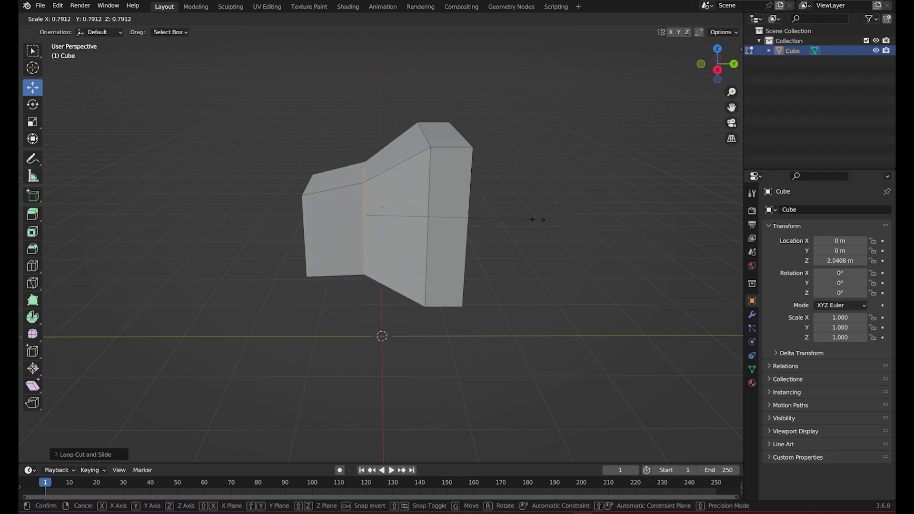
{"action": "left_click", "coordinate": [537, 219]}
Step: From the right view, lower the loop's top about 0.14 m along Z and bring up the save dialog
{"action": "middle_click_drag", "start_coordinate": [445, 281], "coordinate": [445, 266]}
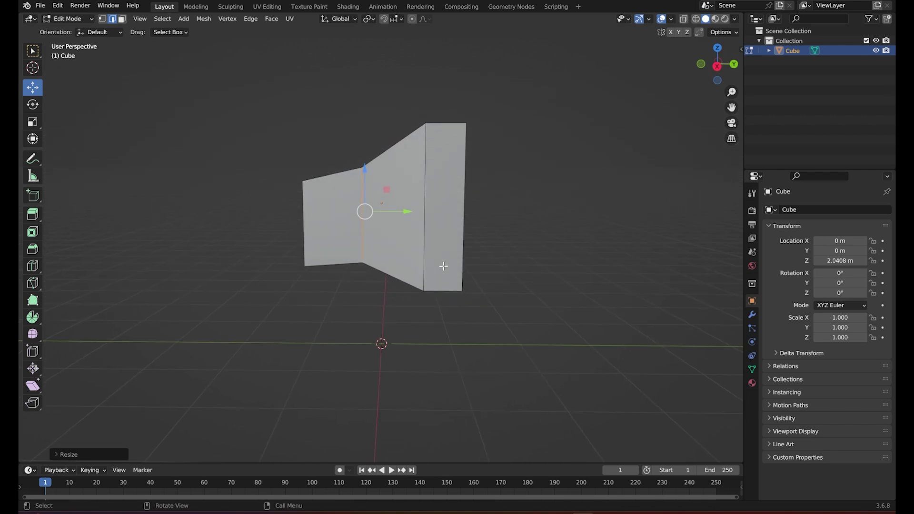
{"action": "key", "text": "KP_3"}
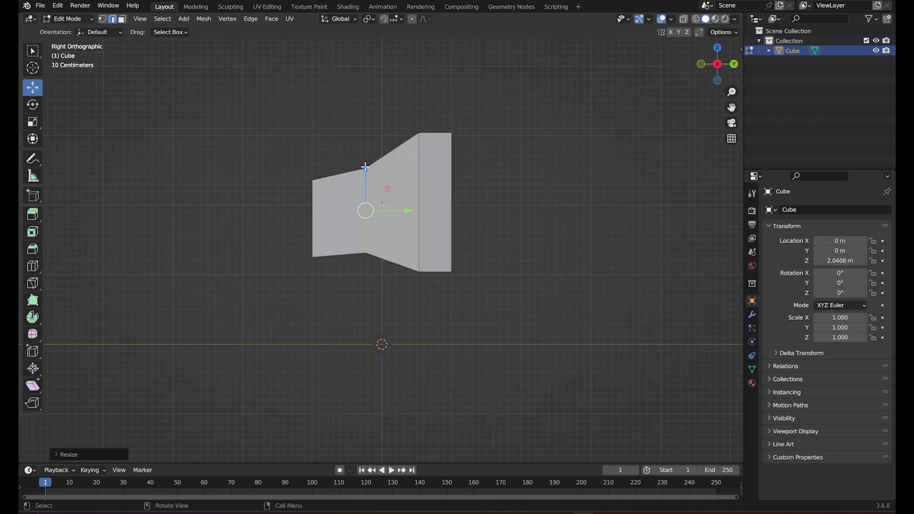
{"action": "left_click_drag", "start_coordinate": [365, 167], "coordinate": [369, 178]}
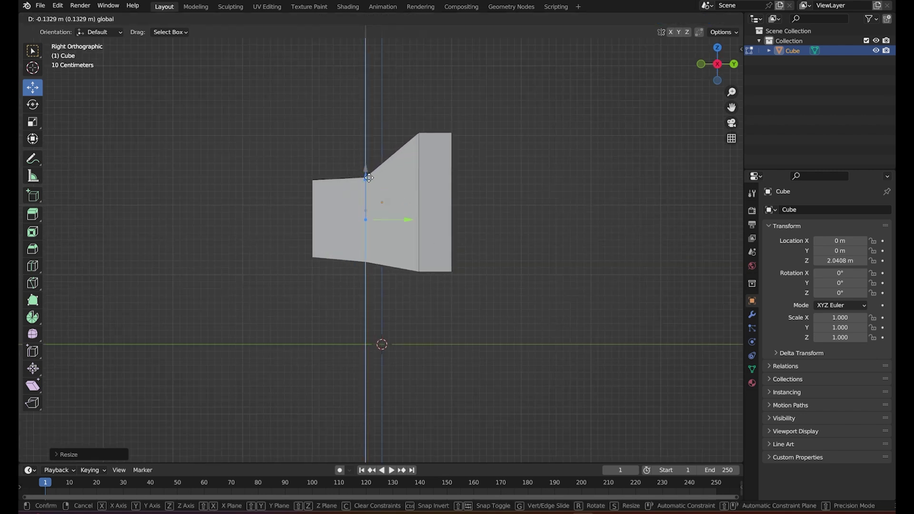
{"action": "left_click_drag", "start_coordinate": [369, 178], "coordinate": [369, 180]}
{"action": "left_click", "coordinate": [561, 204]}
{"action": "middle_click_drag", "start_coordinate": [488, 227], "coordinate": [523, 244]}
{"action": "key", "text": "ctrl+s"}
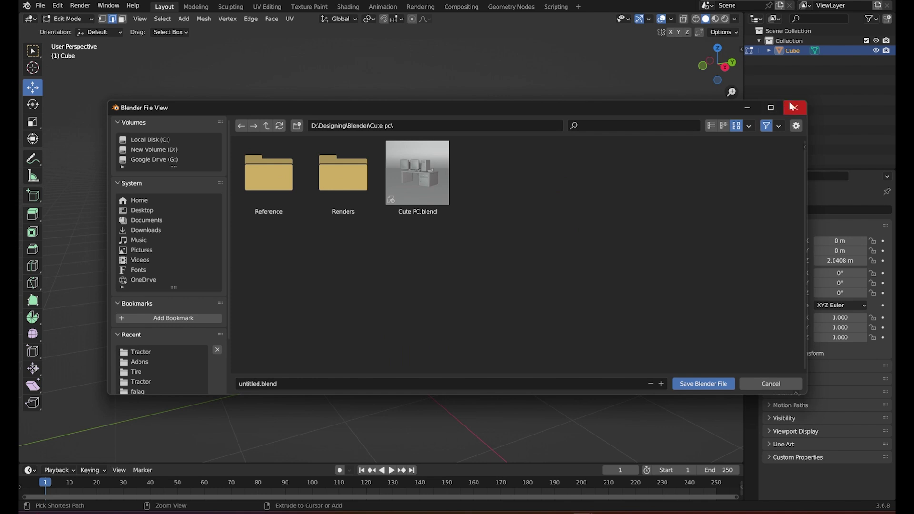
Step: Close the save dialog and briefly view the body in Object Mode while orbiting
{"action": "left_click", "coordinate": [788, 106]}
{"action": "middle_click_drag", "start_coordinate": [539, 212], "coordinate": [453, 227]}
{"action": "key", "text": "Tab"}
{"action": "scroll", "coordinate": [563, 240], "scroll_direction": "down", "scroll_amount": 4}
{"action": "mouse_move", "coordinate": [562, 241]}
{"action": "middle_mouse_down"}
{"action": "mouse_move", "coordinate": [387, 244]}
{"action": "mouse_move", "coordinate": [337, 230]}
{"action": "mouse_move", "coordinate": [544, 226]}
{"action": "mouse_move", "coordinate": [443, 261]}
{"action": "mouse_move", "coordinate": [499, 291]}
{"action": "mouse_move", "coordinate": [410, 307]}
{"action": "mouse_move", "coordinate": [402, 282]}
{"action": "mouse_move", "coordinate": [477, 292]}
{"action": "middle_mouse_up"}
{"action": "key", "text": "Tab"}
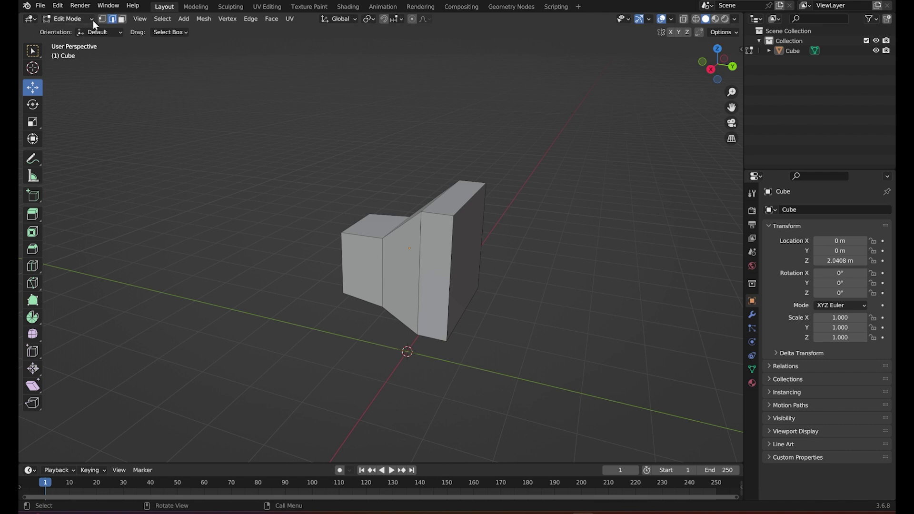
Step: Toggle between Object and Edit Mode and orbit to review the monitor body
{"action": "key", "text": "Tab"}
{"action": "key", "text": "Tab"}
{"action": "key", "text": "Tab"}
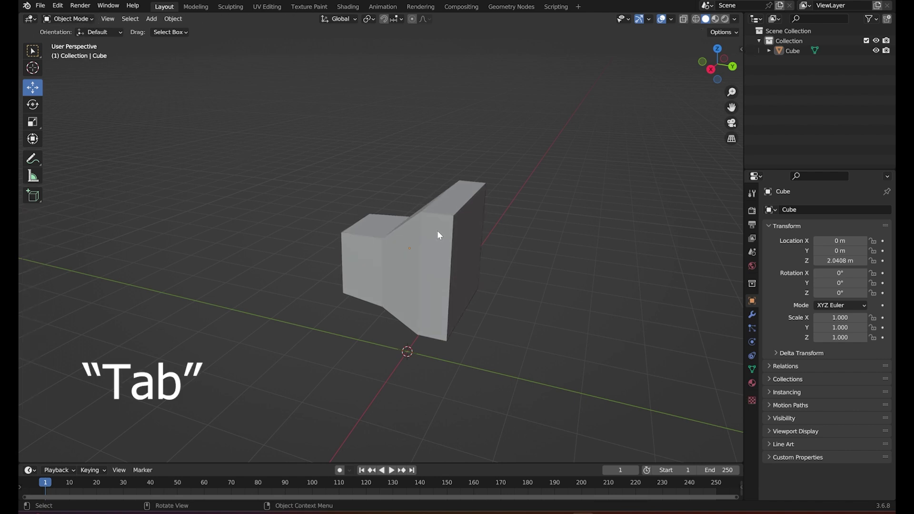
{"action": "left_click", "coordinate": [66, 19]}
{"action": "key", "text": "Tab"}
{"action": "key", "text": "Tab"}
{"action": "key", "text": "Tab"}
{"action": "mouse_move", "coordinate": [543, 208]}
{"action": "middle_mouse_down"}
{"action": "mouse_move", "coordinate": [433, 215]}
{"action": "mouse_move", "coordinate": [530, 235]}
{"action": "mouse_move", "coordinate": [532, 245]}
{"action": "middle_mouse_up"}
{"action": "key", "text": "Tab"}
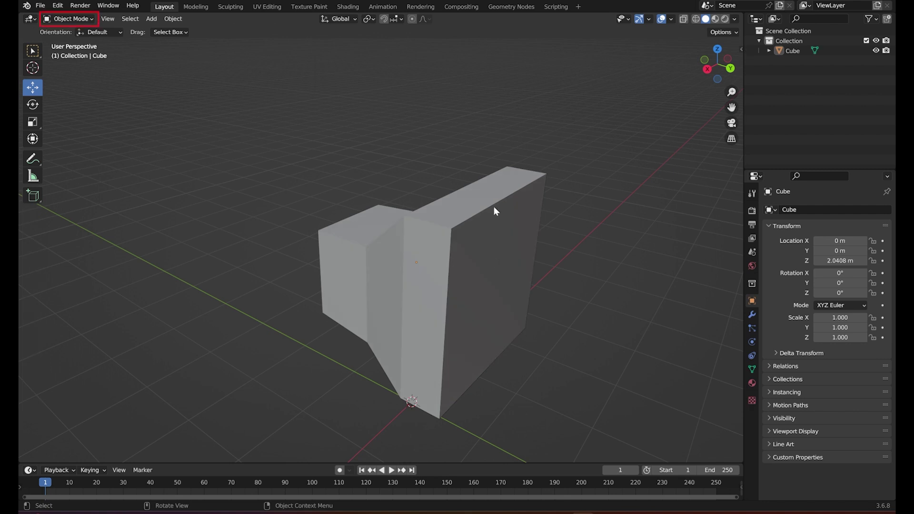
{"action": "mouse_move", "coordinate": [519, 262]}
{"action": "middle_mouse_down"}
{"action": "mouse_move", "coordinate": [422, 306]}
{"action": "mouse_move", "coordinate": [510, 353]}
{"action": "mouse_move", "coordinate": [370, 265]}
{"action": "mouse_move", "coordinate": [666, 271]}
{"action": "mouse_move", "coordinate": [571, 261]}
{"action": "mouse_move", "coordinate": [527, 298]}
{"action": "mouse_move", "coordinate": [541, 306]}
{"action": "mouse_move", "coordinate": [455, 308]}
{"action": "mouse_move", "coordinate": [457, 322]}
{"action": "mouse_move", "coordinate": [453, 291]}
{"action": "mouse_move", "coordinate": [391, 296]}
{"action": "middle_mouse_up"}
{"action": "key", "text": "Tab"}
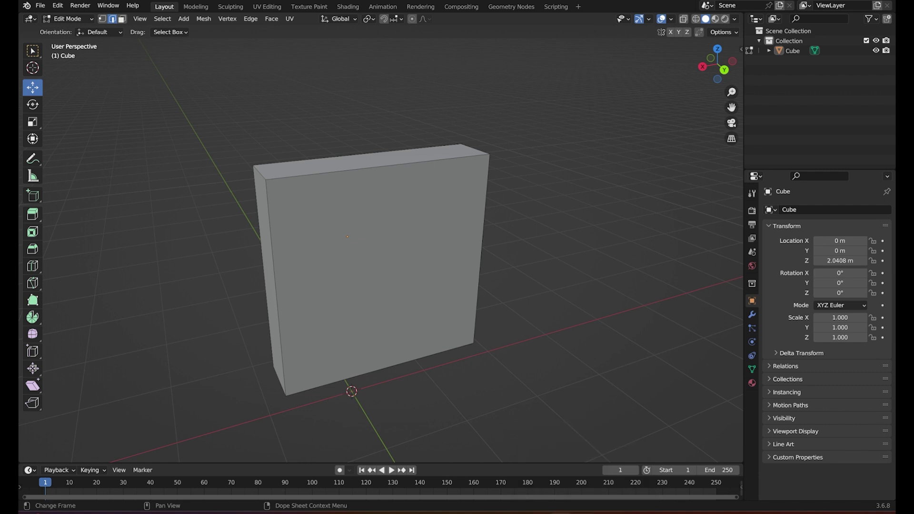
Step: View the reference image render1.png to compare it against the monitor body
{"action": "left_click", "coordinate": [582, 512]}
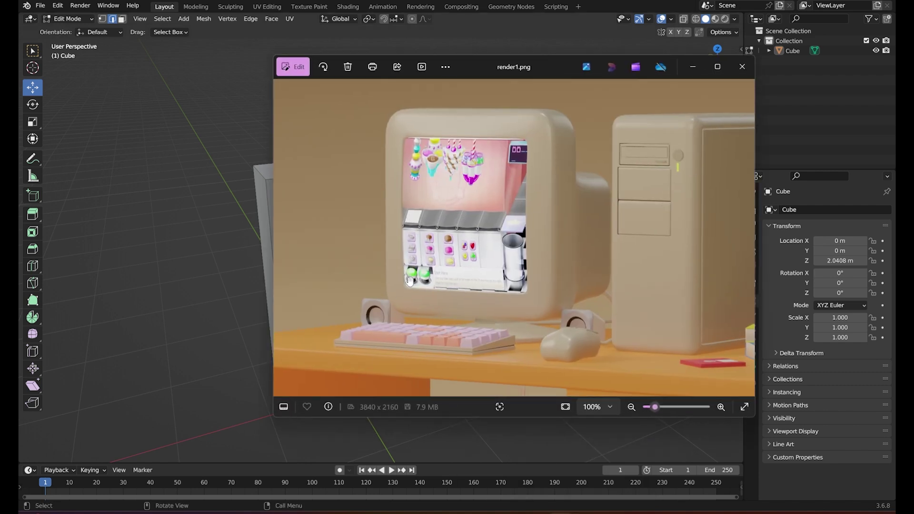
{"action": "left_click", "coordinate": [742, 67]}
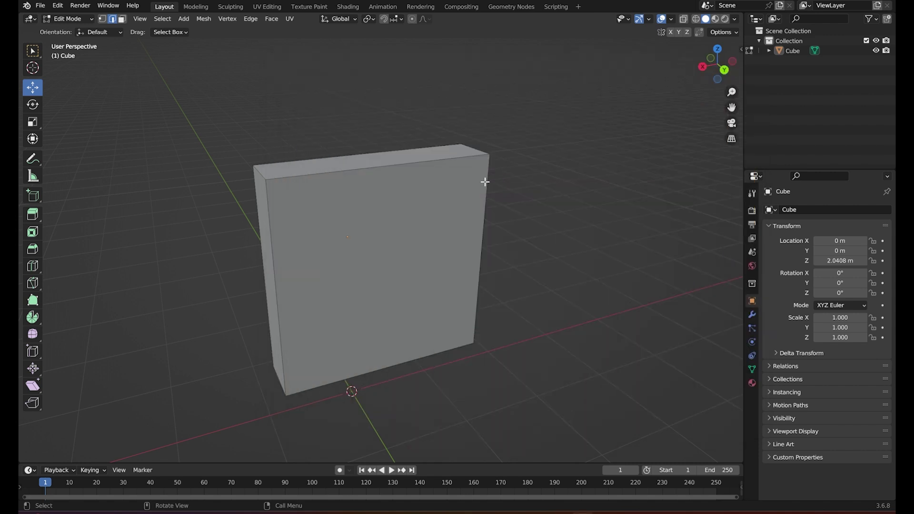
{"action": "middle_click_drag", "start_coordinate": [350, 313], "coordinate": [357, 297]}
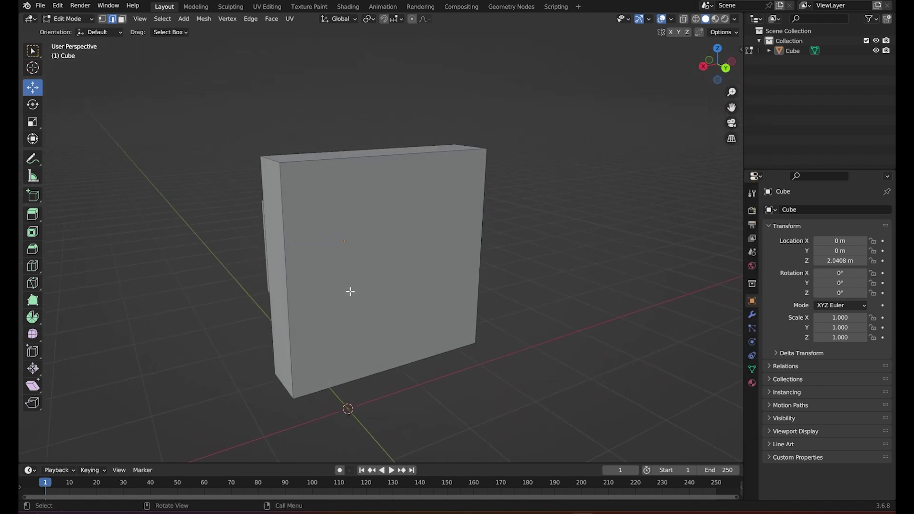
Step: In face select mode, select the large front face and inspect the body from around
{"action": "key", "text": "3"}
{"action": "left_click", "coordinate": [319, 277]}
{"action": "mouse_move", "coordinate": [435, 326]}
{"action": "middle_mouse_down"}
{"action": "mouse_move", "coordinate": [449, 365]}
{"action": "mouse_move", "coordinate": [456, 359]}
{"action": "mouse_move", "coordinate": [446, 364]}
{"action": "middle_mouse_up"}
{"action": "mouse_move", "coordinate": [403, 294]}
{"action": "middle_mouse_down"}
{"action": "mouse_move", "coordinate": [517, 319]}
{"action": "mouse_move", "coordinate": [298, 301]}
{"action": "mouse_move", "coordinate": [552, 310]}
{"action": "mouse_move", "coordinate": [520, 318]}
{"action": "mouse_move", "coordinate": [540, 329]}
{"action": "middle_mouse_up"}
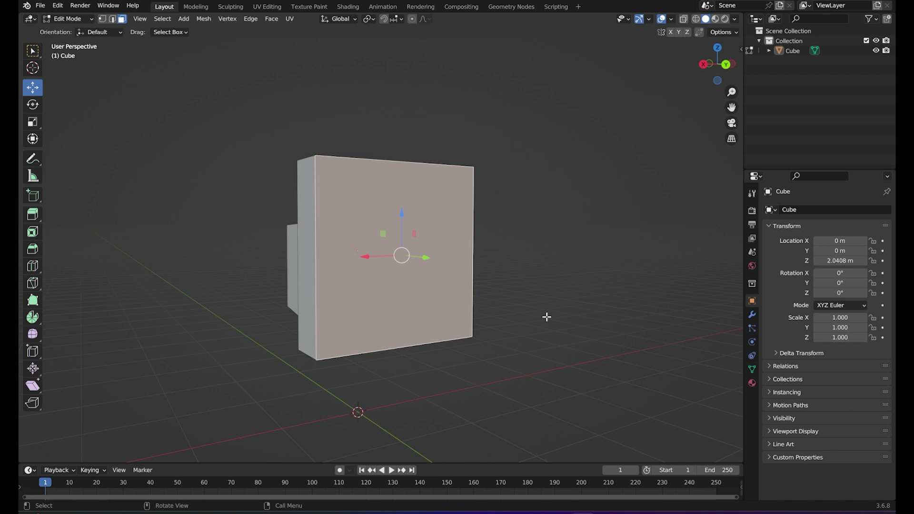
Step: Inset the cube's front face with the Inset Faces tool, then undo that first inset
{"action": "left_click", "coordinate": [32, 232]}
{"action": "left_click_drag", "start_coordinate": [419, 252], "coordinate": [406, 256]}
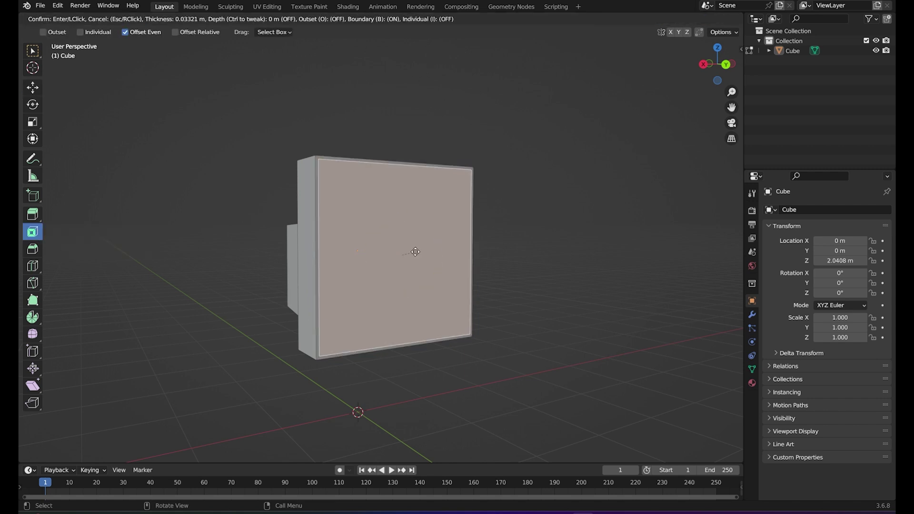
{"action": "left_click_drag", "start_coordinate": [406, 256], "coordinate": [399, 259]}
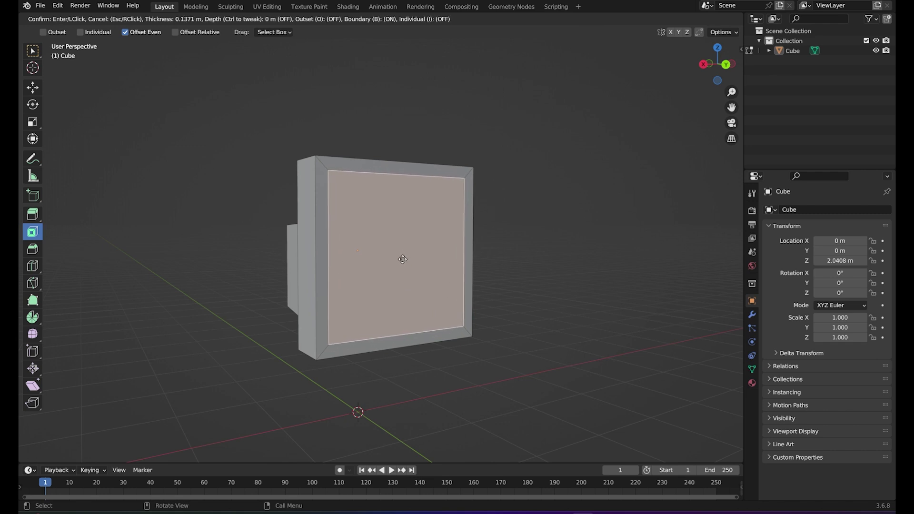
{"action": "left_click_drag", "start_coordinate": [399, 259], "coordinate": [402, 258]}
{"action": "mouse_move", "coordinate": [528, 268]}
{"action": "middle_mouse_down"}
{"action": "mouse_move", "coordinate": [506, 280]}
{"action": "mouse_move", "coordinate": [523, 282]}
{"action": "mouse_move", "coordinate": [504, 310]}
{"action": "middle_mouse_up"}
{"action": "key", "text": "ctrl+z"}
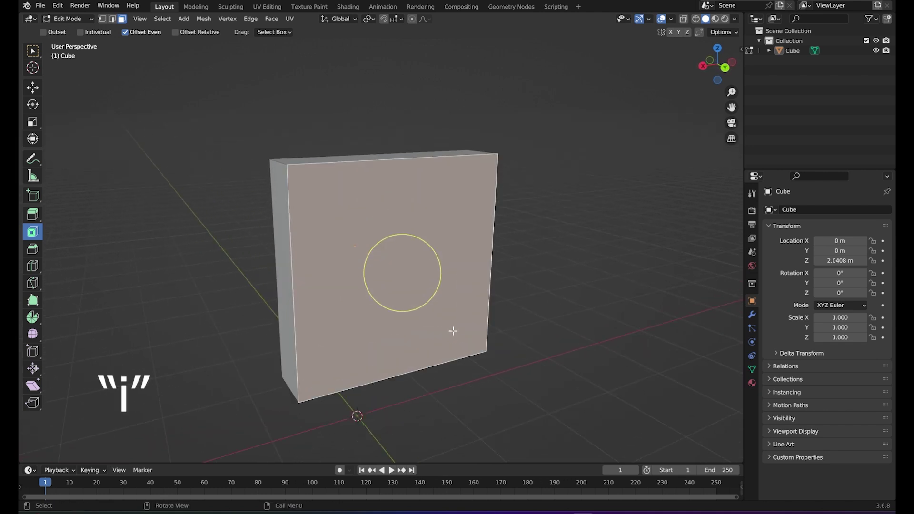
Step: Inset the front face again with a wider border frame and inspect it from the side
{"action": "key", "text": "i"}
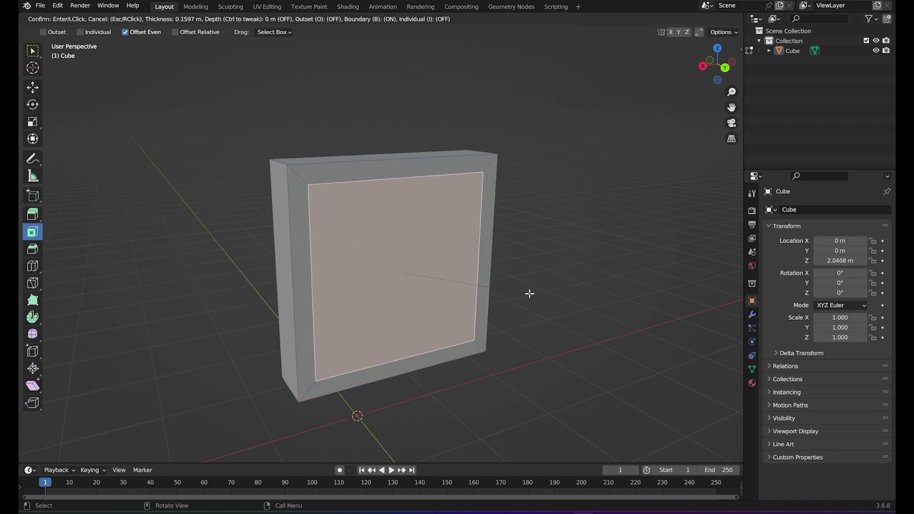
{"action": "left_click", "coordinate": [525, 292]}
{"action": "mouse_move", "coordinate": [540, 308]}
{"action": "middle_mouse_down"}
{"action": "mouse_move", "coordinate": [469, 295]}
{"action": "mouse_move", "coordinate": [561, 304]}
{"action": "mouse_move", "coordinate": [579, 319]}
{"action": "mouse_move", "coordinate": [506, 361]}
{"action": "mouse_move", "coordinate": [373, 306]}
{"action": "mouse_move", "coordinate": [388, 321]}
{"action": "middle_mouse_up"}
{"action": "left_click", "coordinate": [580, 319]}
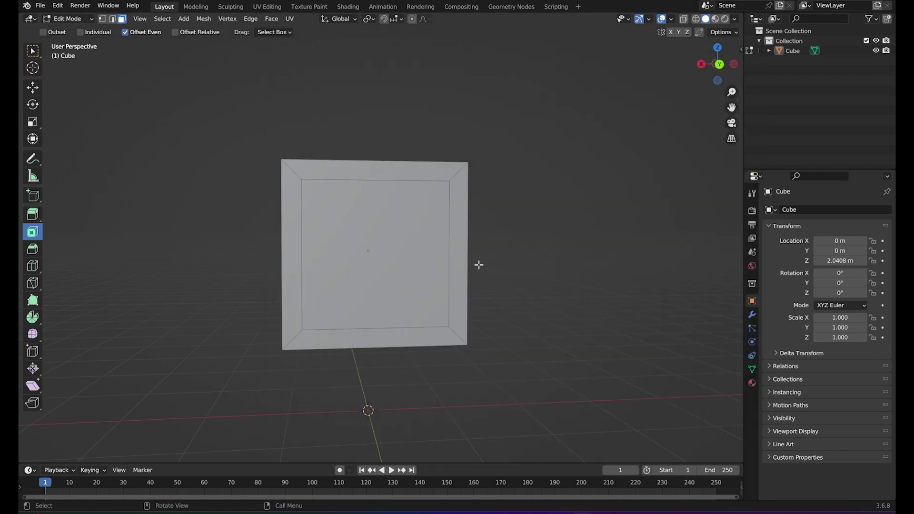
{"action": "middle_click_drag", "start_coordinate": [479, 258], "coordinate": [449, 314]}
{"action": "left_click", "coordinate": [373, 288]}
{"action": "middle_click_drag", "start_coordinate": [374, 288], "coordinate": [576, 319]}
{"action": "middle_click_drag", "start_coordinate": [513, 314], "coordinate": [530, 327]}
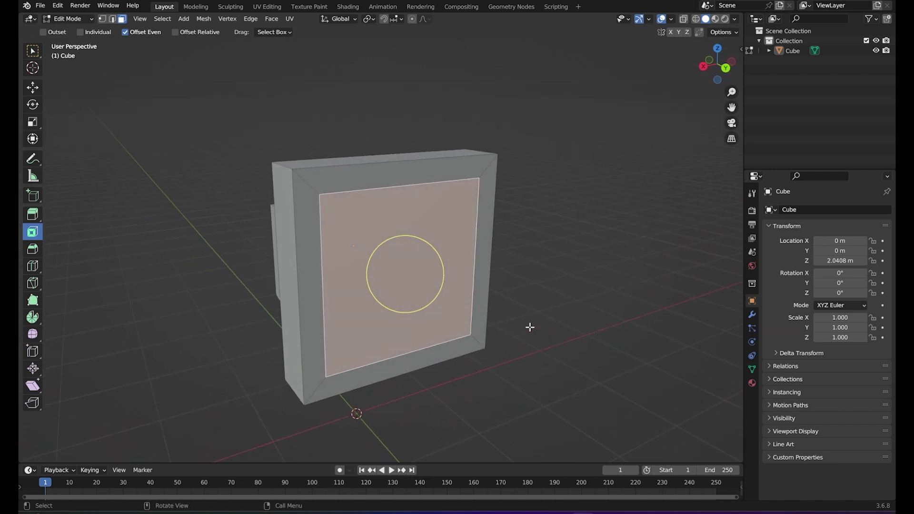
{"action": "scroll", "coordinate": [520, 328], "scroll_direction": "up", "scroll_amount": 1}
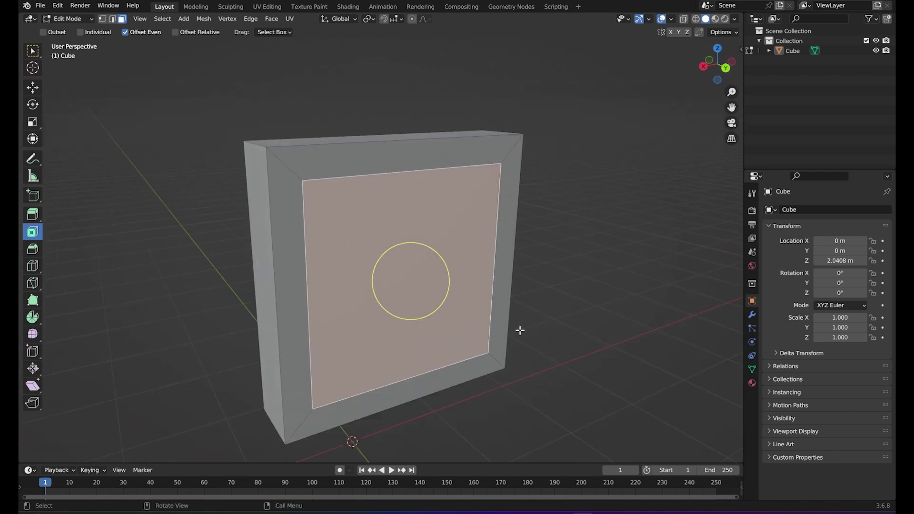
{"action": "key", "text": "alt+Tab"}
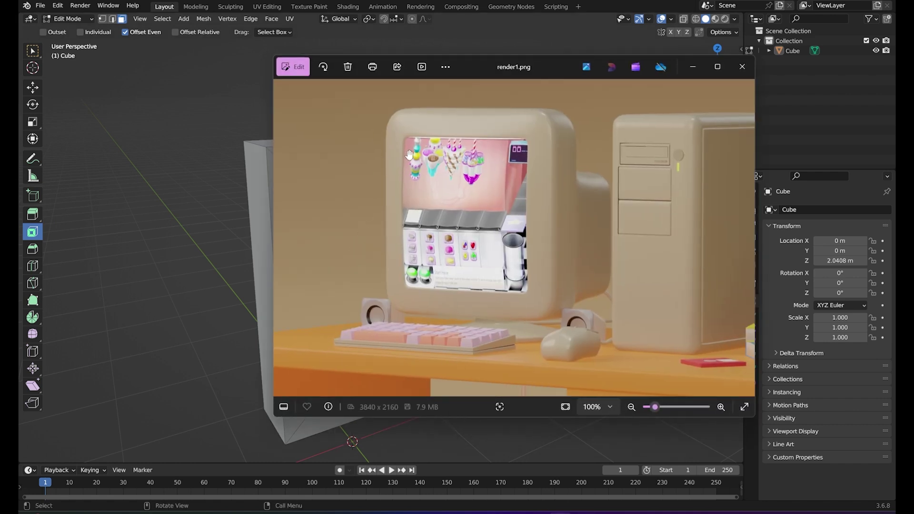
{"action": "scroll", "coordinate": [409, 153], "scroll_direction": "down", "scroll_amount": 2}
{"action": "scroll", "coordinate": [472, 150], "scroll_direction": "up", "scroll_amount": 2}
{"action": "scroll", "coordinate": [471, 150], "scroll_direction": "up", "scroll_amount": 2}
{"action": "scroll", "coordinate": [471, 149], "scroll_direction": "up", "scroll_amount": 2}
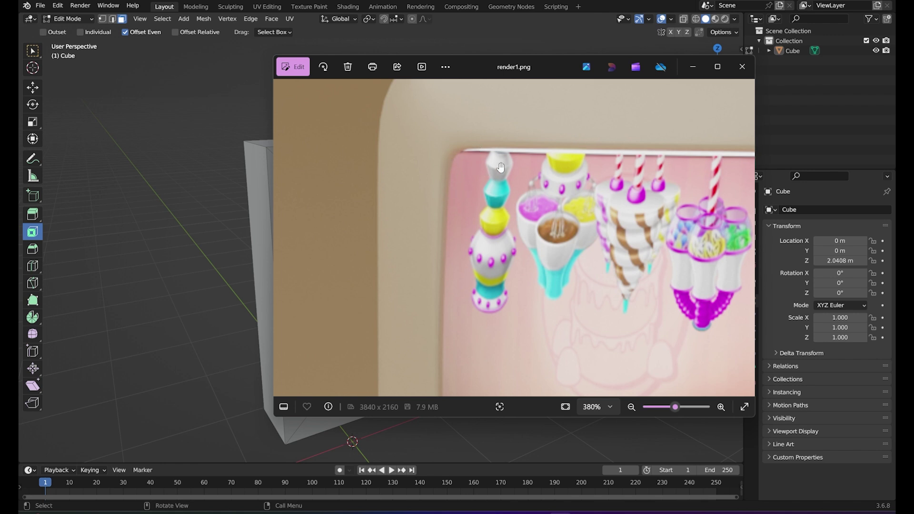
{"action": "left_click", "coordinate": [693, 67]}
{"action": "mouse_move", "coordinate": [494, 233]}
{"action": "middle_mouse_down"}
{"action": "mouse_move", "coordinate": [494, 261]}
{"action": "mouse_move", "coordinate": [516, 255]}
{"action": "mouse_move", "coordinate": [470, 290]}
{"action": "mouse_move", "coordinate": [496, 237]}
{"action": "mouse_move", "coordinate": [507, 236]}
{"action": "middle_mouse_up"}
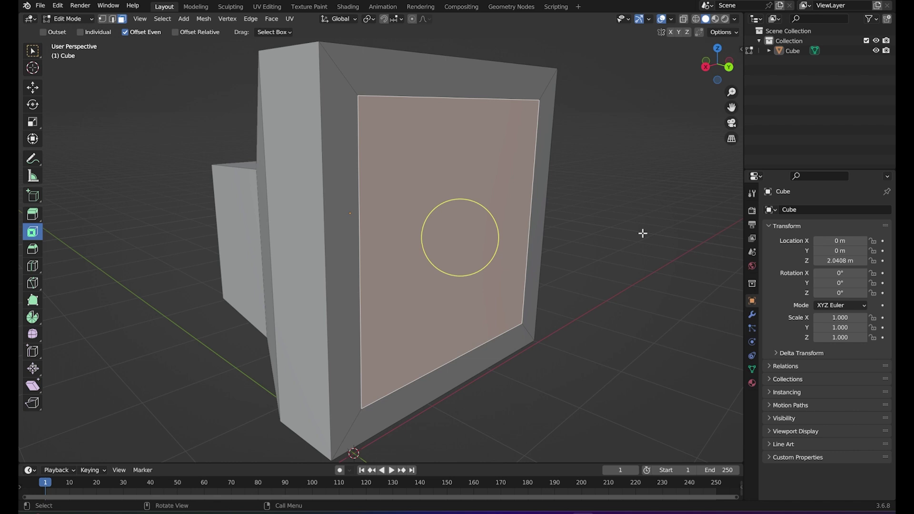
{"action": "mouse_move", "coordinate": [598, 248]}
{"action": "middle_mouse_down"}
{"action": "mouse_move", "coordinate": [508, 208]}
{"action": "mouse_move", "coordinate": [513, 224]}
{"action": "middle_mouse_up"}
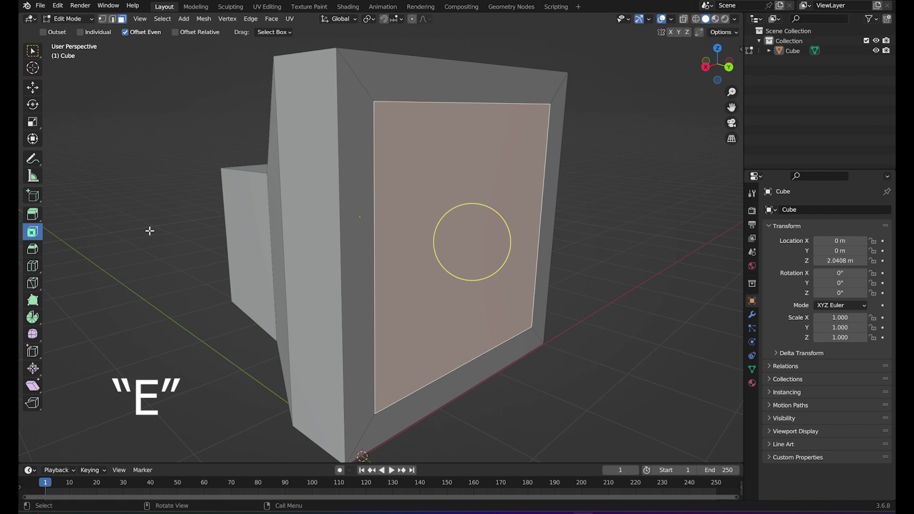
Step: Extrude the inner front face slightly inward to form a shallow screen recess
{"action": "mouse_move", "coordinate": [373, 333]}
{"action": "middle_mouse_down"}
{"action": "mouse_move", "coordinate": [400, 310]}
{"action": "mouse_move", "coordinate": [486, 305]}
{"action": "middle_mouse_up"}
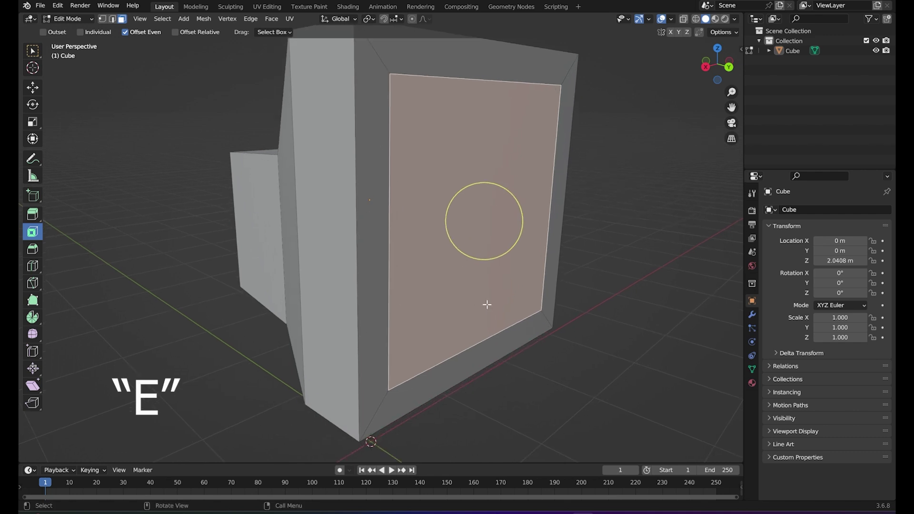
{"action": "left_click", "coordinate": [631, 215]}
{"action": "left_click", "coordinate": [494, 174]}
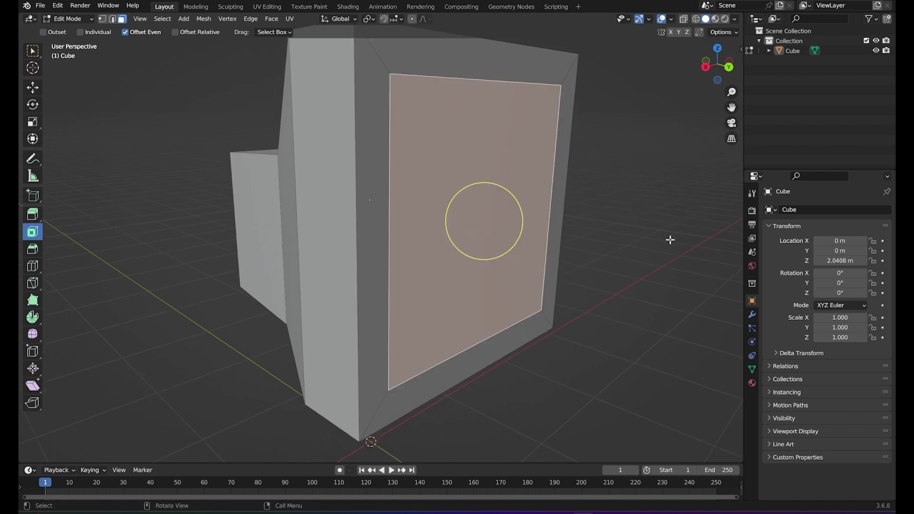
{"action": "key", "text": "e"}
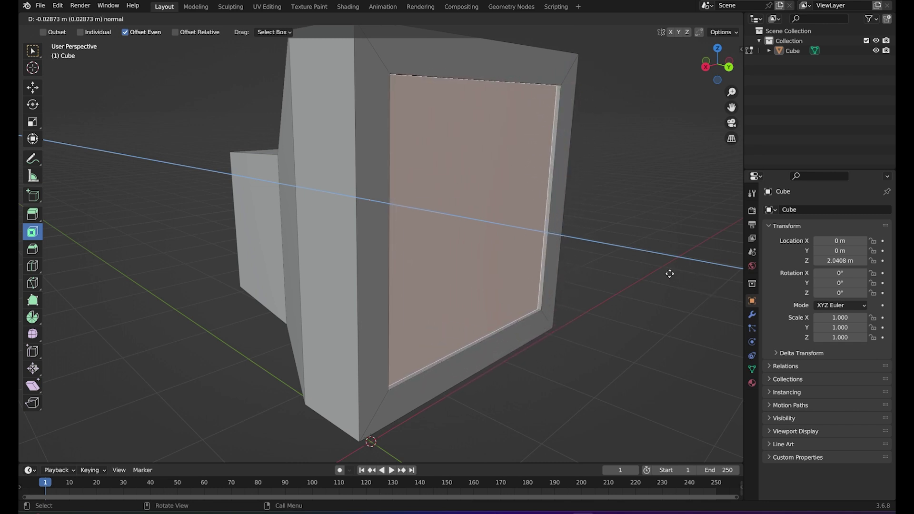
{"action": "left_click", "coordinate": [670, 274]}
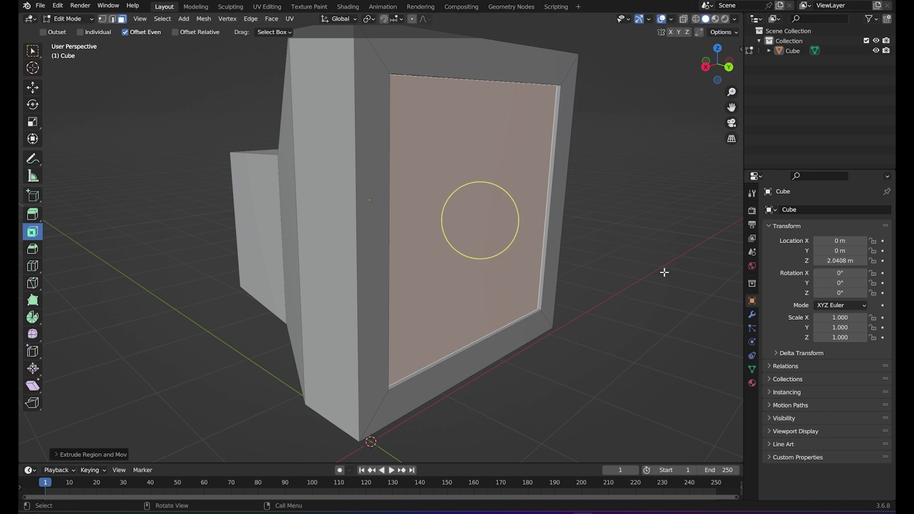
{"action": "left_click", "coordinate": [668, 293]}
Step: Orbit around the monitor body and compare it against the reference render
{"action": "mouse_move", "coordinate": [669, 292]}
{"action": "middle_mouse_down"}
{"action": "mouse_move", "coordinate": [601, 278]}
{"action": "mouse_move", "coordinate": [645, 304]}
{"action": "mouse_move", "coordinate": [628, 278]}
{"action": "mouse_move", "coordinate": [623, 304]}
{"action": "mouse_move", "coordinate": [575, 311]}
{"action": "mouse_move", "coordinate": [535, 306]}
{"action": "mouse_move", "coordinate": [534, 298]}
{"action": "mouse_move", "coordinate": [642, 305]}
{"action": "mouse_move", "coordinate": [607, 382]}
{"action": "middle_mouse_up"}
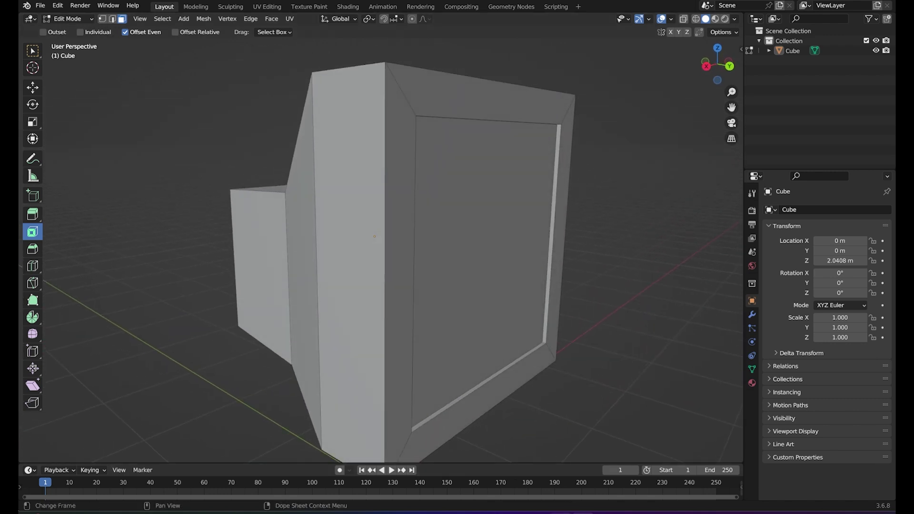
{"action": "key", "text": "alt+Tab"}
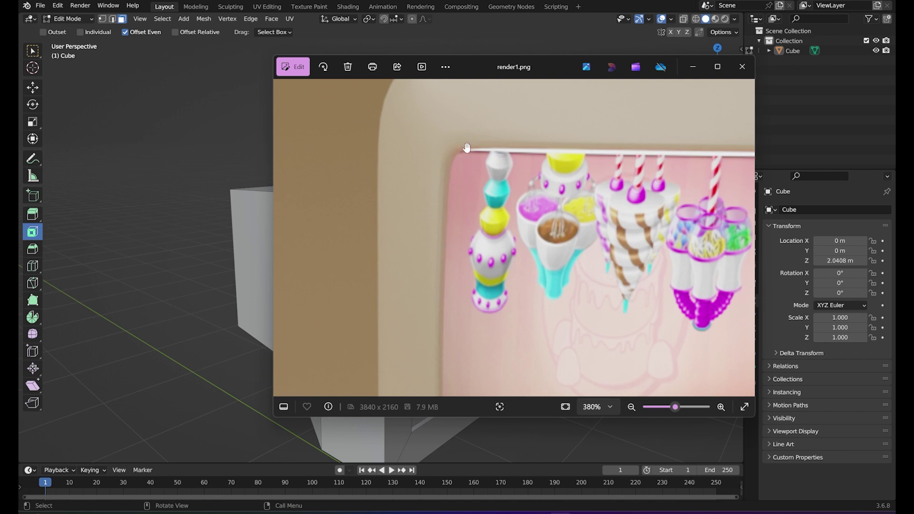
{"action": "left_click", "coordinate": [693, 67]}
{"action": "mouse_move", "coordinate": [475, 183]}
{"action": "middle_mouse_down"}
{"action": "mouse_move", "coordinate": [489, 224]}
{"action": "mouse_move", "coordinate": [428, 224]}
{"action": "middle_mouse_up"}
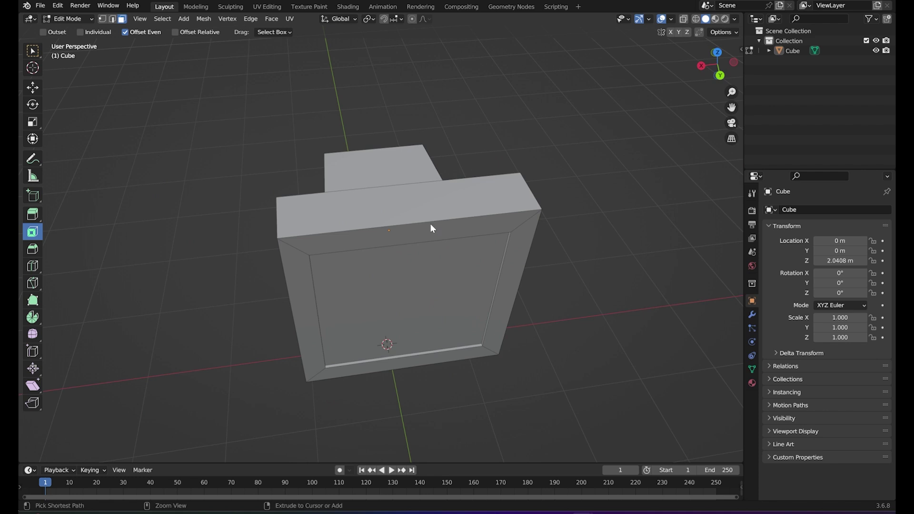
{"action": "key", "text": "ctrl+s"}
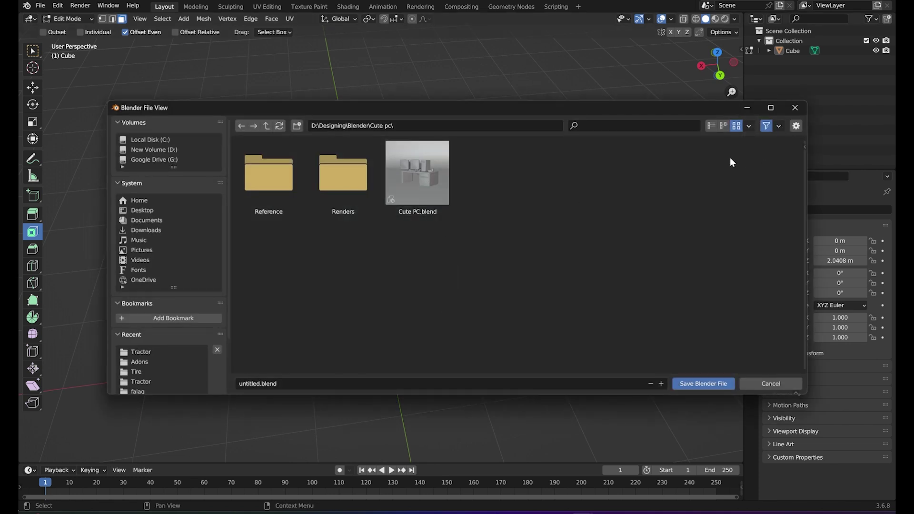
Step: Name the file 'Pc Tutorial 1' in the save dialog and save the .blend
{"action": "left_click", "coordinate": [375, 382]}
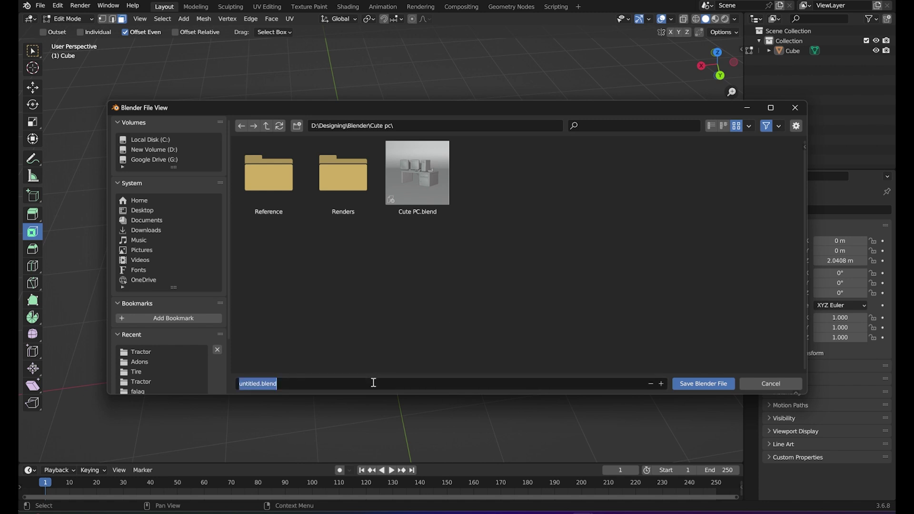
{"action": "type", "text": "Pc Tutorial 1"}
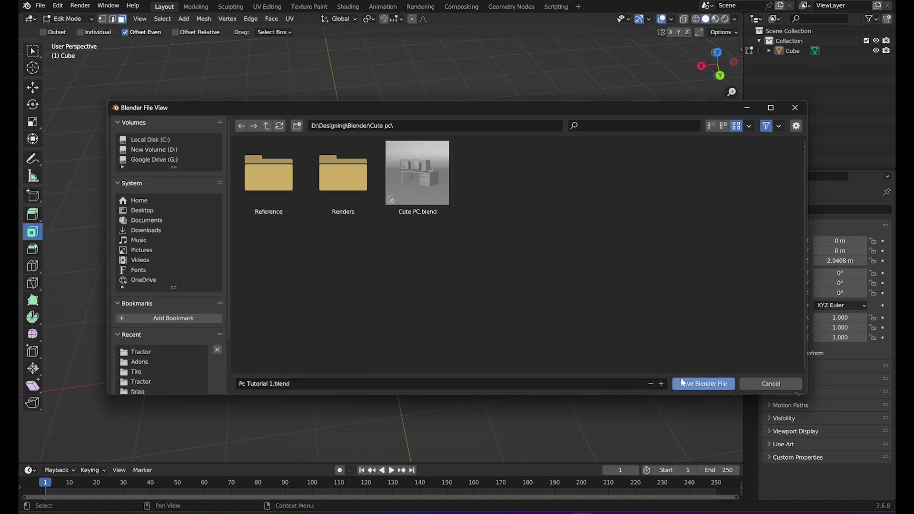
{"action": "left_click", "coordinate": [680, 383]}
{"action": "mouse_move", "coordinate": [669, 373]}
{"action": "middle_mouse_down"}
{"action": "mouse_move", "coordinate": [433, 351]}
{"action": "mouse_move", "coordinate": [499, 287]}
{"action": "mouse_move", "coordinate": [633, 310]}
{"action": "mouse_move", "coordinate": [477, 302]}
{"action": "mouse_move", "coordinate": [466, 327]}
{"action": "mouse_move", "coordinate": [296, 302]}
{"action": "mouse_move", "coordinate": [541, 310]}
{"action": "mouse_move", "coordinate": [524, 338]}
{"action": "mouse_move", "coordinate": [480, 326]}
{"action": "mouse_move", "coordinate": [500, 323]}
{"action": "middle_mouse_up"}
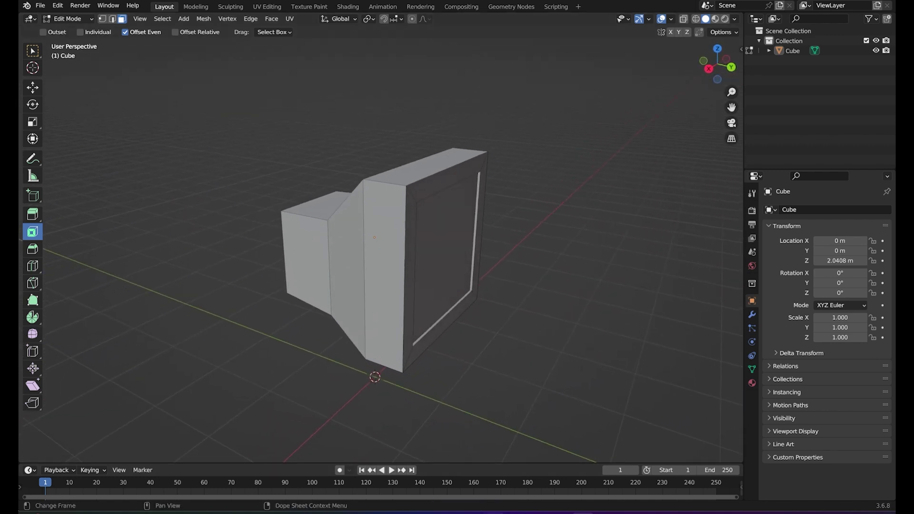
{"action": "key", "text": "alt+Tab"}
{"action": "scroll", "coordinate": [573, 269], "scroll_direction": "down", "scroll_amount": 2}
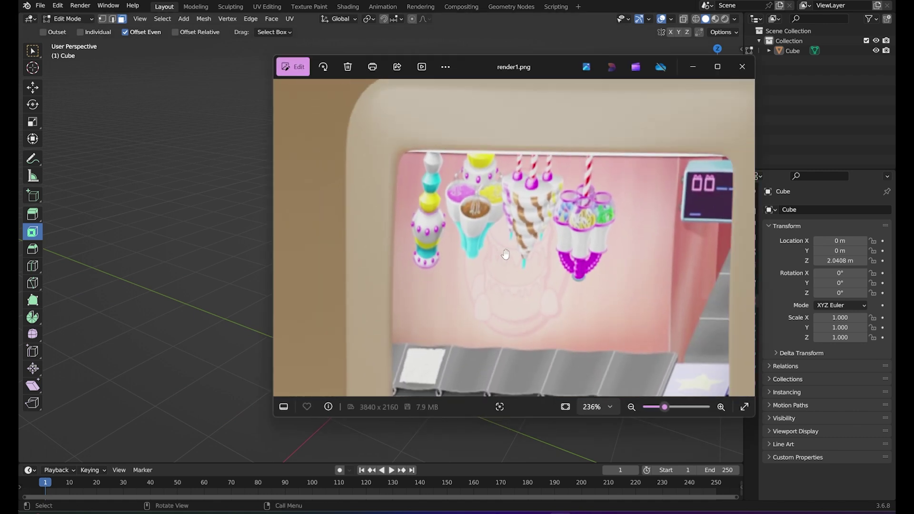
{"action": "scroll", "coordinate": [573, 268], "scroll_direction": "down", "scroll_amount": 1}
{"action": "scroll", "coordinate": [547, 262], "scroll_direction": "down", "scroll_amount": 1}
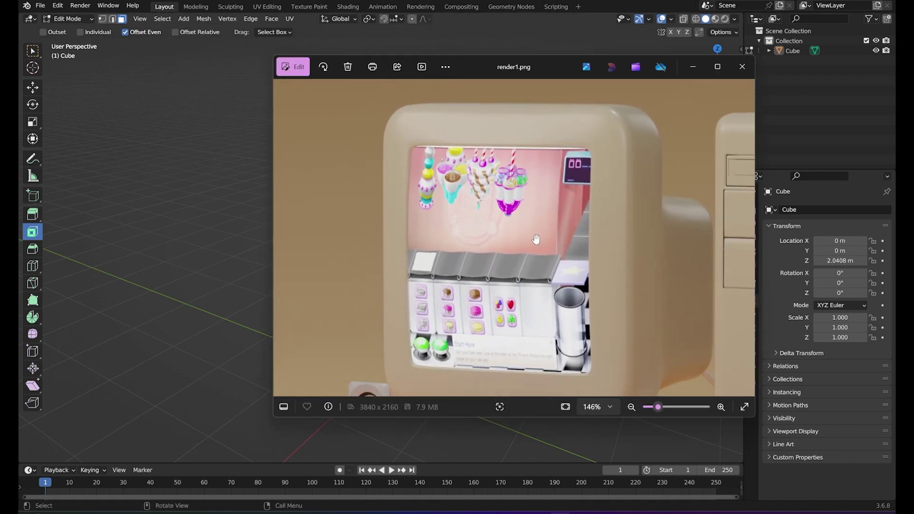
{"action": "scroll", "coordinate": [522, 256], "scroll_direction": "down", "scroll_amount": 1}
{"action": "left_click", "coordinate": [693, 67]}
{"action": "mouse_move", "coordinate": [662, 106]}
{"action": "middle_mouse_down"}
{"action": "mouse_move", "coordinate": [451, 275]}
{"action": "mouse_move", "coordinate": [465, 292]}
{"action": "mouse_move", "coordinate": [433, 276]}
{"action": "mouse_move", "coordinate": [449, 261]}
{"action": "middle_mouse_up"}
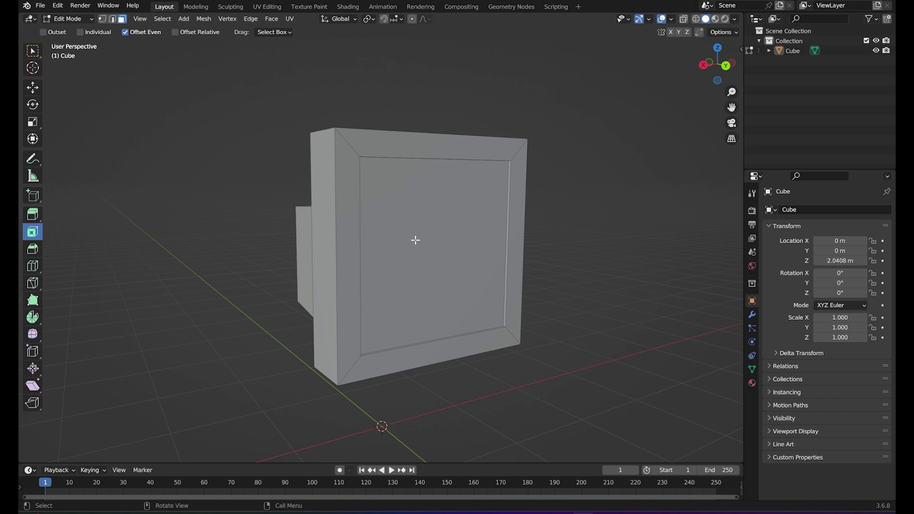
Step: Check the inner front face selection, then preview a loop cut and cancel it
{"action": "middle_click_drag", "start_coordinate": [415, 239], "coordinate": [402, 294]}
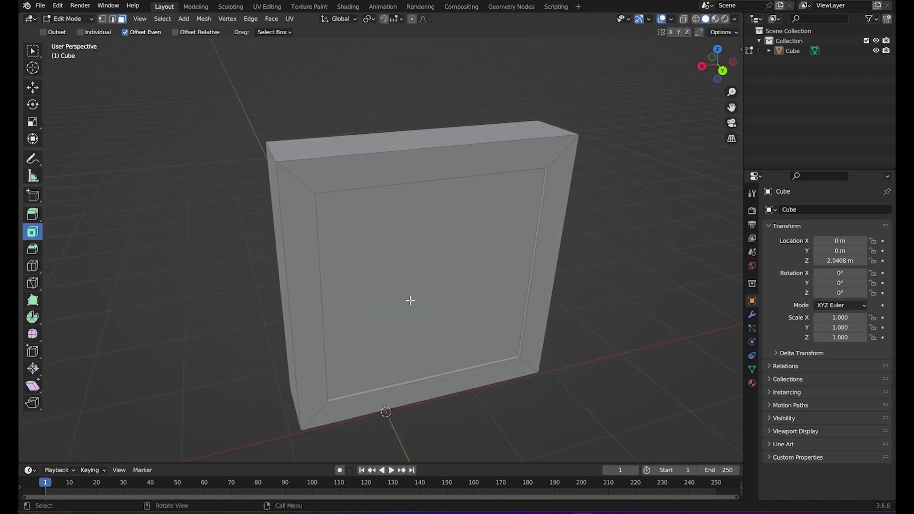
{"action": "scroll", "coordinate": [402, 294], "scroll_direction": "down", "scroll_amount": 3}
{"action": "scroll", "coordinate": [418, 283], "scroll_direction": "up", "scroll_amount": 2}
{"action": "left_click", "coordinate": [441, 241]}
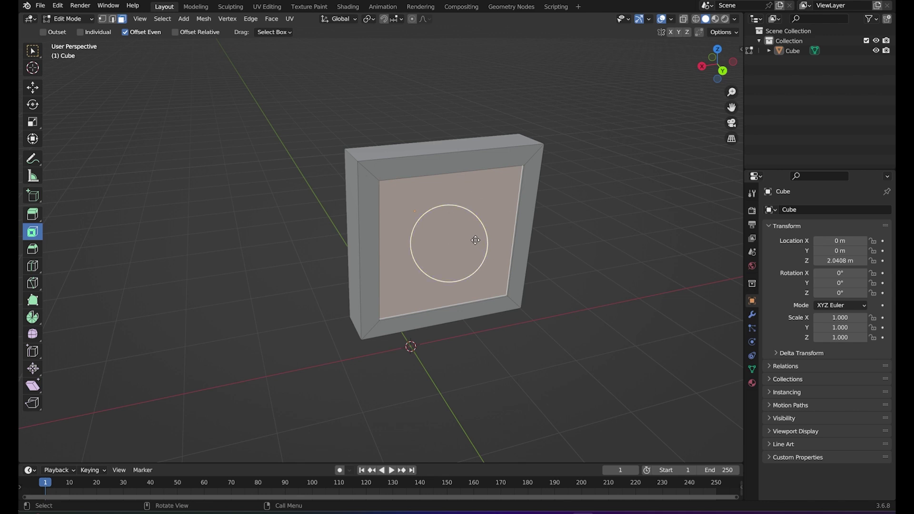
{"action": "left_click", "coordinate": [575, 230]}
{"action": "key", "text": "ctrl+r"}
{"action": "key", "text": "Escape"}
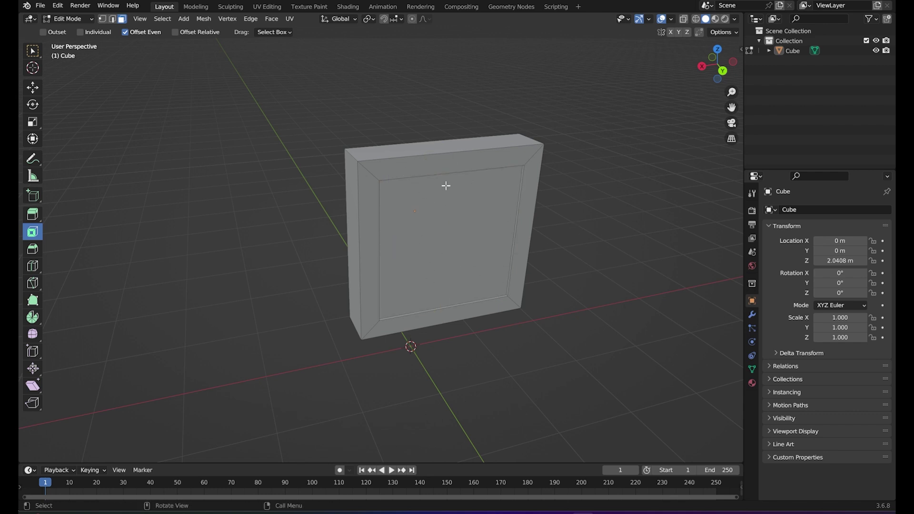
Step: Add four vertical loop cuts across the front face, kept evenly centred
{"action": "key", "text": "ctrl+r"}
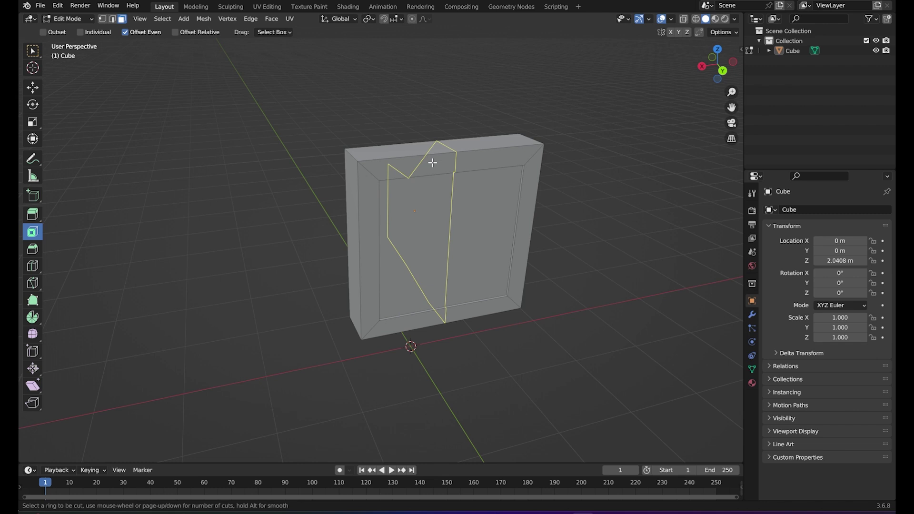
{"action": "left_click", "coordinate": [415, 169]}
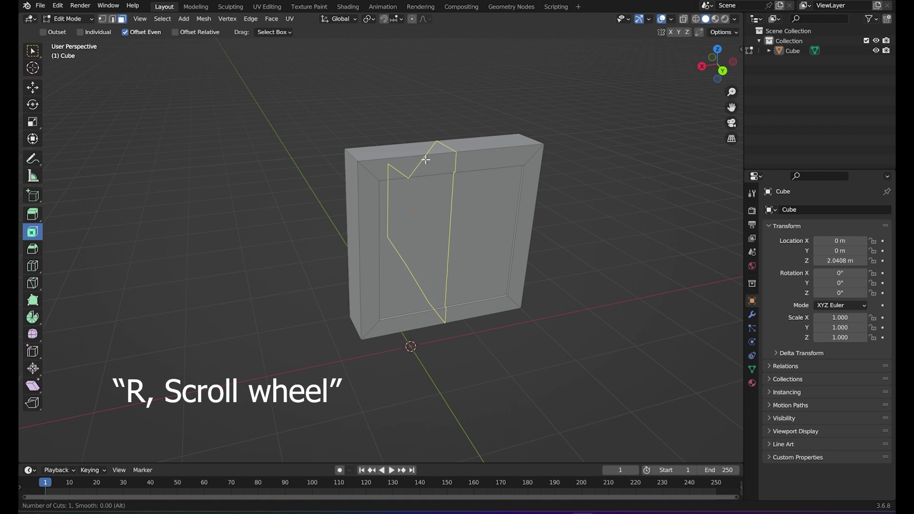
{"action": "scroll", "coordinate": [426, 160], "scroll_direction": "up", "scroll_amount": 3}
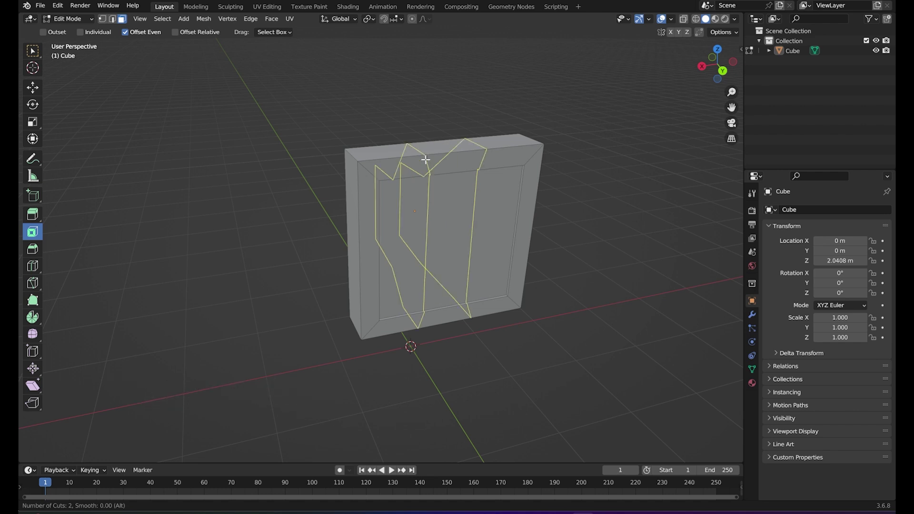
{"action": "scroll", "coordinate": [426, 160], "scroll_direction": "down", "scroll_amount": 3}
{"action": "scroll", "coordinate": [426, 160], "scroll_direction": "up", "scroll_amount": 2}
{"action": "scroll", "coordinate": [426, 159], "scroll_direction": "down", "scroll_amount": 2}
{"action": "scroll", "coordinate": [426, 159], "scroll_direction": "up", "scroll_amount": 1}
{"action": "scroll", "coordinate": [426, 160], "scroll_direction": "up", "scroll_amount": 1}
{"action": "scroll", "coordinate": [426, 159], "scroll_direction": "up", "scroll_amount": 1}
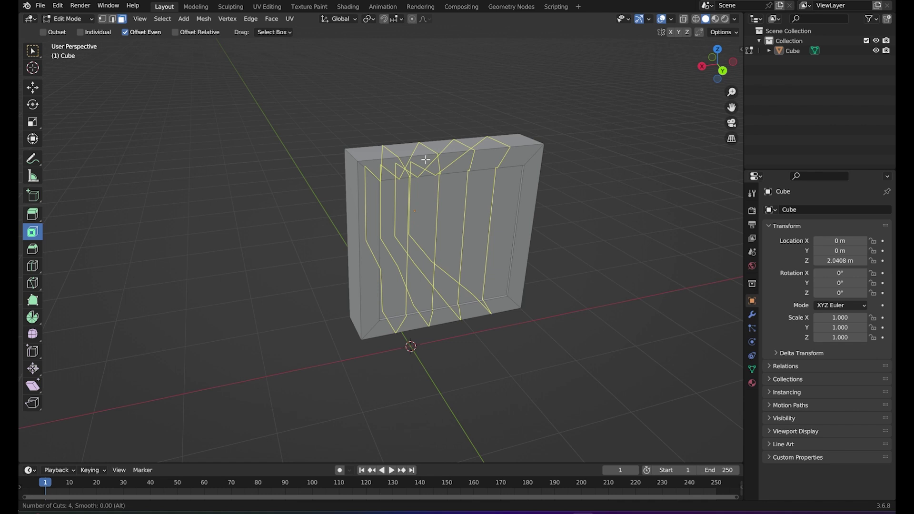
{"action": "left_click", "coordinate": [426, 159]}
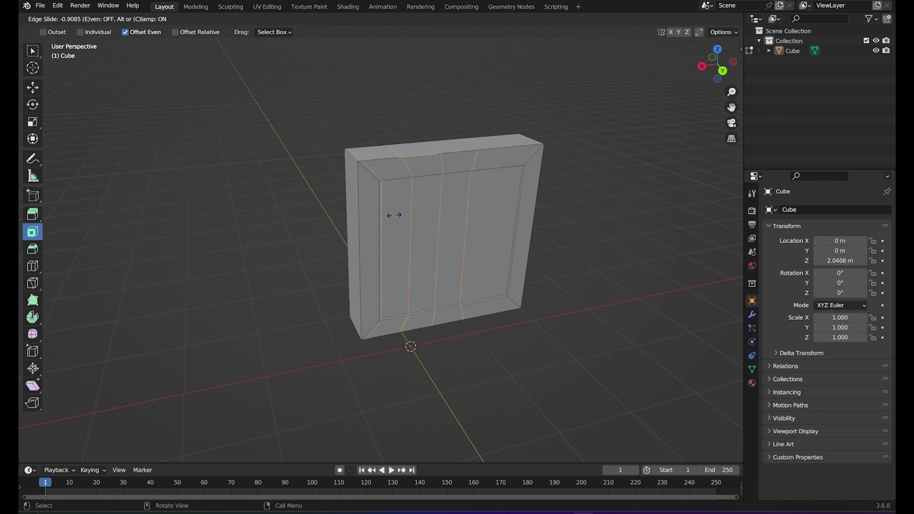
{"action": "right_click", "coordinate": [418, 211]}
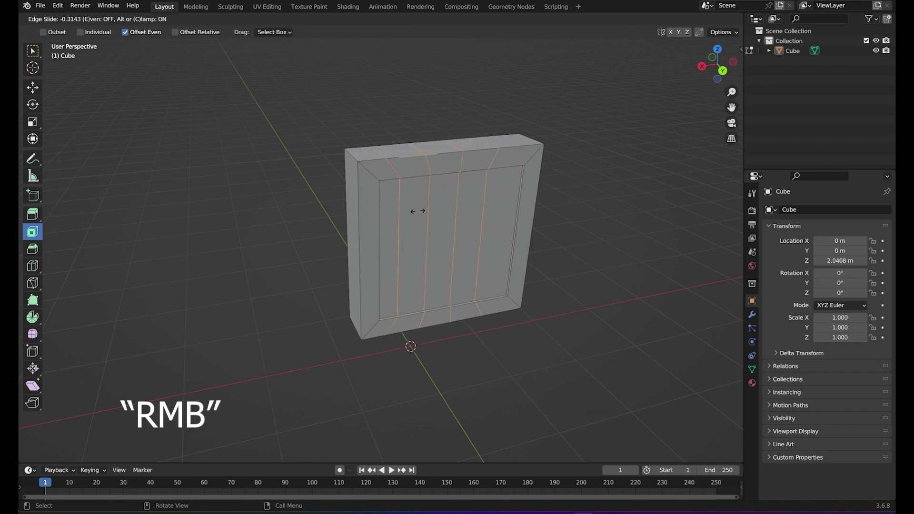
{"action": "right_click", "coordinate": [417, 211]}
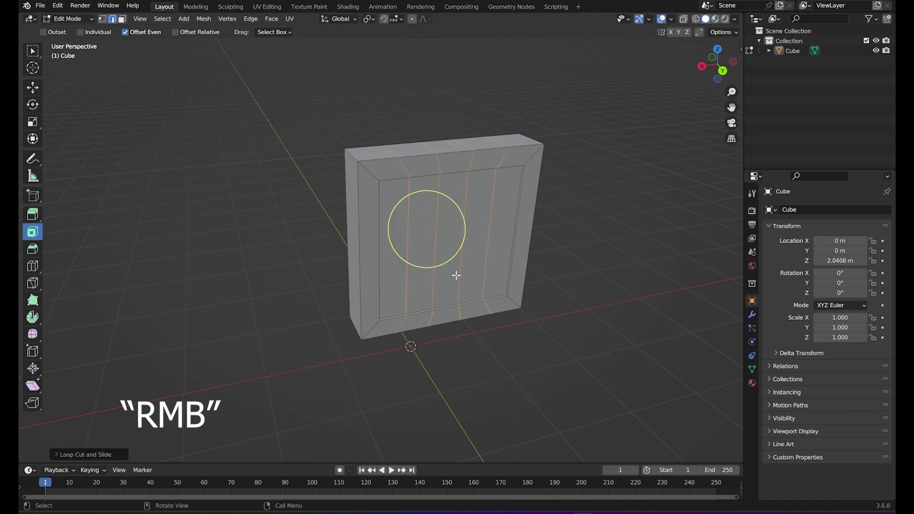
{"action": "middle_click_drag", "start_coordinate": [525, 246], "coordinate": [530, 245]}
Step: Add four evenly spaced horizontal loop cuts across the inset front
{"action": "key", "text": "ctrl+r"}
{"action": "scroll", "coordinate": [365, 236], "scroll_direction": "up", "scroll_amount": 2}
{"action": "scroll", "coordinate": [365, 235], "scroll_direction": "up", "scroll_amount": 1}
{"action": "left_click", "coordinate": [365, 236]}
{"action": "right_click", "coordinate": [364, 236]}
{"action": "right_click", "coordinate": [360, 241]}
Step: Orbit to face the front grid head-on and select the element near its centre
{"action": "middle_click_drag", "start_coordinate": [555, 292], "coordinate": [547, 262]}
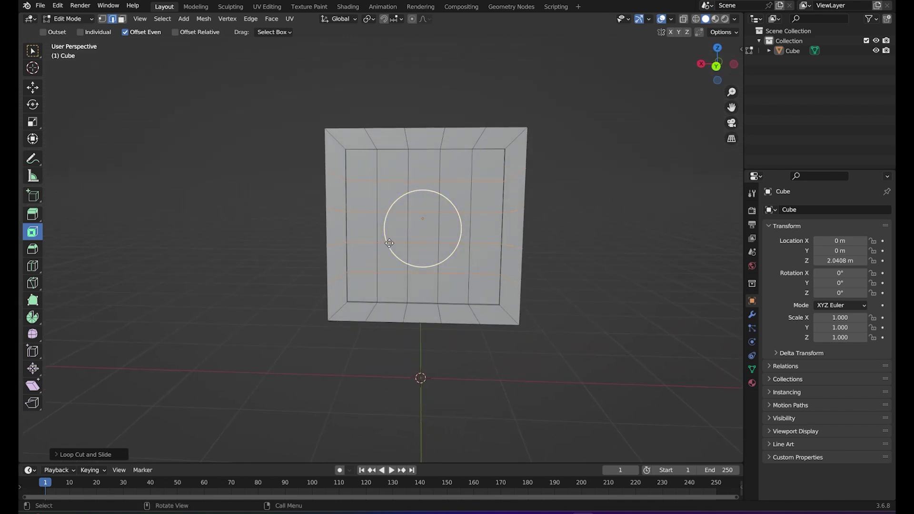
{"action": "mouse_move", "coordinate": [459, 269]}
{"action": "middle_mouse_down"}
{"action": "mouse_move", "coordinate": [494, 285]}
{"action": "mouse_move", "coordinate": [553, 278]}
{"action": "mouse_move", "coordinate": [621, 286]}
{"action": "mouse_move", "coordinate": [674, 270]}
{"action": "mouse_move", "coordinate": [369, 286]}
{"action": "mouse_move", "coordinate": [541, 320]}
{"action": "mouse_move", "coordinate": [284, 310]}
{"action": "mouse_move", "coordinate": [488, 324]}
{"action": "middle_mouse_up"}
{"action": "scroll", "coordinate": [515, 329], "scroll_direction": "up", "scroll_amount": 3}
{"action": "mouse_move", "coordinate": [492, 218]}
{"action": "middle_mouse_down"}
{"action": "mouse_move", "coordinate": [577, 292]}
{"action": "mouse_move", "coordinate": [443, 219]}
{"action": "middle_mouse_up"}
{"action": "left_click", "coordinate": [434, 234]}
{"action": "left_click", "coordinate": [451, 204]}
{"action": "left_click", "coordinate": [484, 245]}
{"action": "left_click", "coordinate": [434, 234]}
{"action": "key", "text": "3"}
{"action": "left_click", "coordinate": [465, 245]}
{"action": "middle_click_drag", "start_coordinate": [468, 269], "coordinate": [337, 249]}
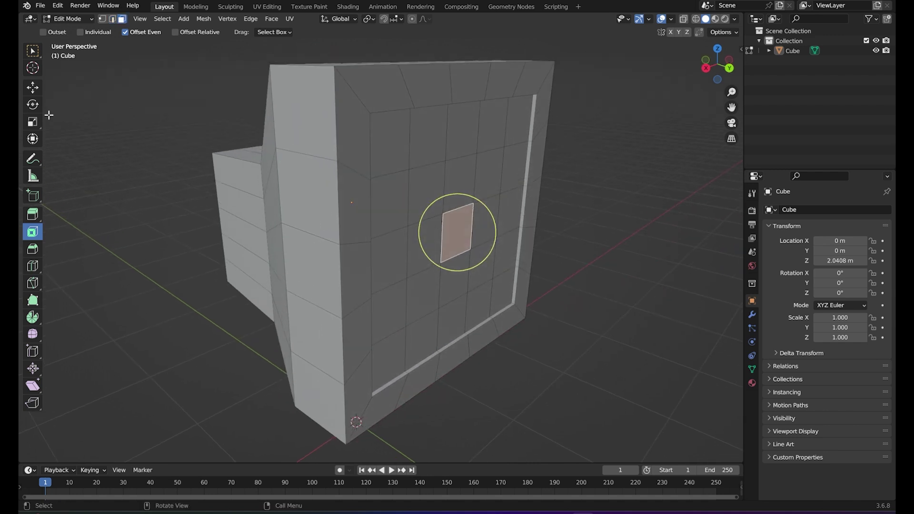
{"action": "left_click", "coordinate": [30, 89]}
{"action": "left_click_drag", "start_coordinate": [487, 242], "coordinate": [500, 249]}
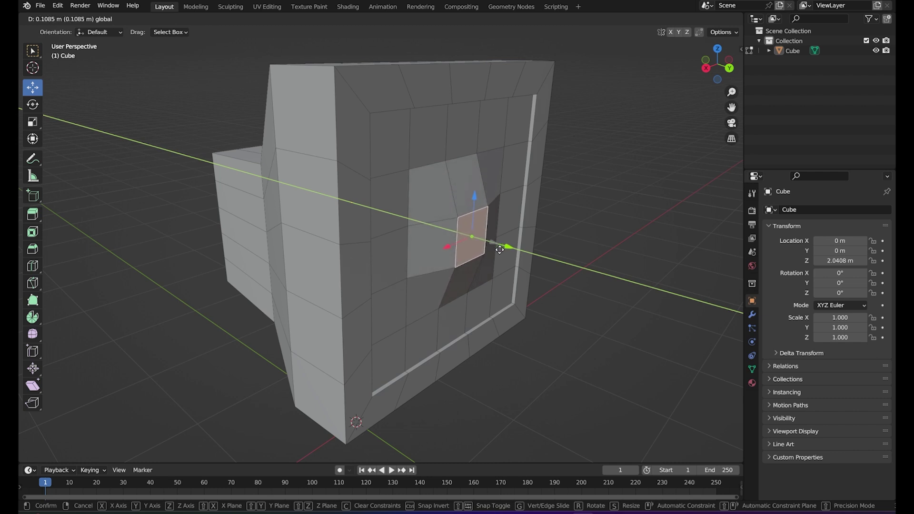
{"action": "left_click_drag", "start_coordinate": [499, 250], "coordinate": [497, 250]}
{"action": "left_click", "coordinate": [428, 208]}
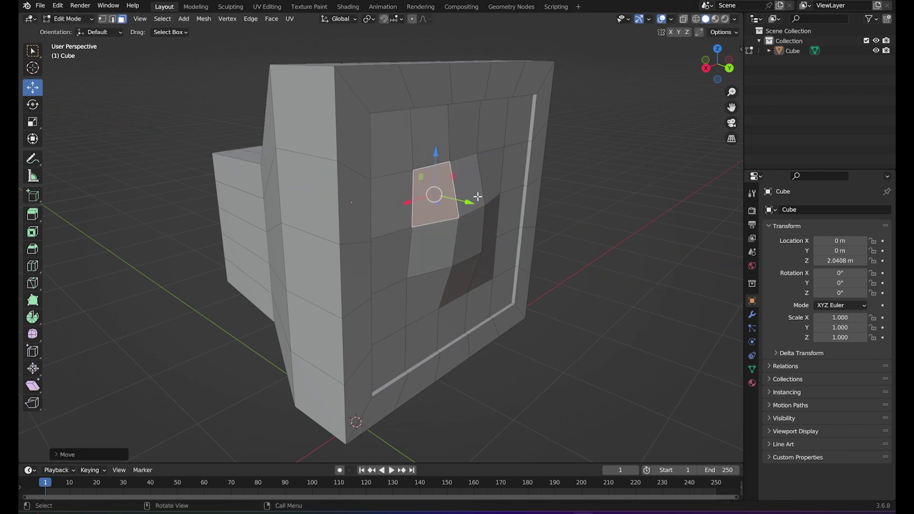
{"action": "left_click", "coordinate": [491, 183]}
{"action": "left_click_drag", "start_coordinate": [527, 182], "coordinate": [521, 184]}
{"action": "left_click", "coordinate": [507, 253]}
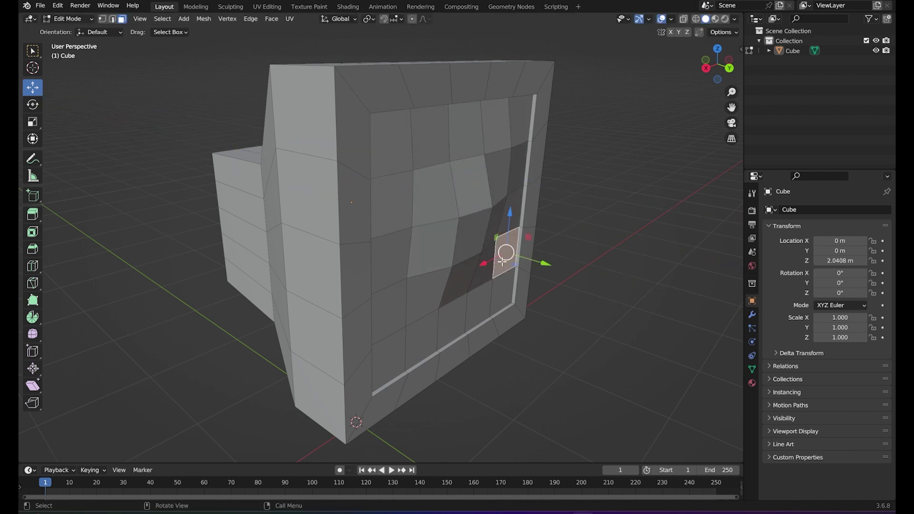
{"action": "left_click", "coordinate": [487, 265]}
{"action": "left_click_drag", "start_coordinate": [511, 263], "coordinate": [508, 264]}
{"action": "left_click", "coordinate": [434, 324]}
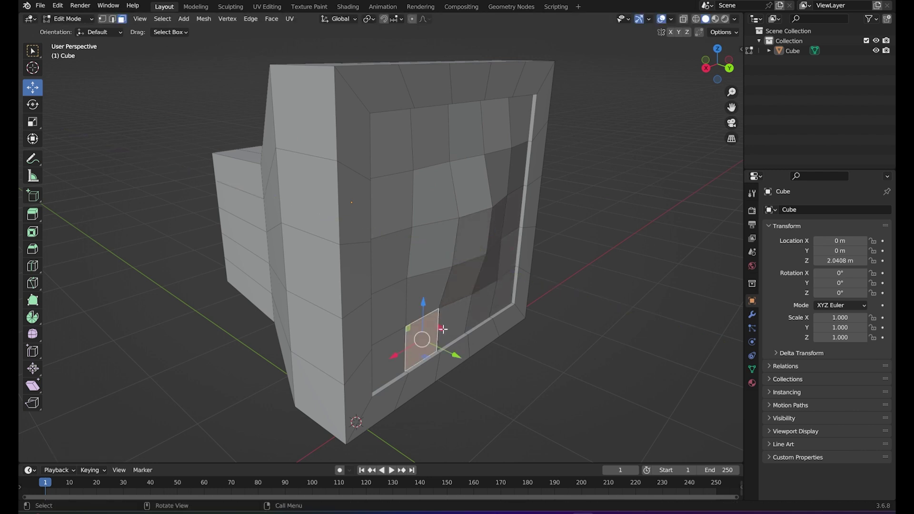
{"action": "left_click", "coordinate": [430, 305]}
{"action": "left_click_drag", "start_coordinate": [458, 308], "coordinate": [453, 306]}
{"action": "mouse_move", "coordinate": [453, 306]}
{"action": "middle_mouse_down"}
{"action": "mouse_move", "coordinate": [502, 343]}
{"action": "mouse_move", "coordinate": [559, 338]}
{"action": "middle_mouse_up"}
{"action": "key", "text": "ctrl+z"}
{"action": "key", "text": "ctrl+z"}
{"action": "key", "text": "ctrl+z"}
{"action": "key", "text": "ctrl+z"}
{"action": "key", "text": "ctrl+z"}
{"action": "key", "text": "ctrl+z"}
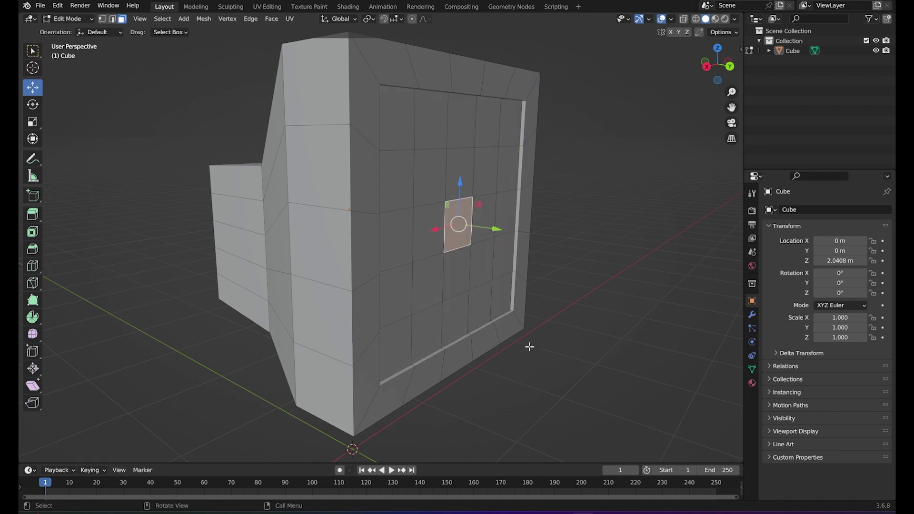
{"action": "left_click", "coordinate": [592, 190]}
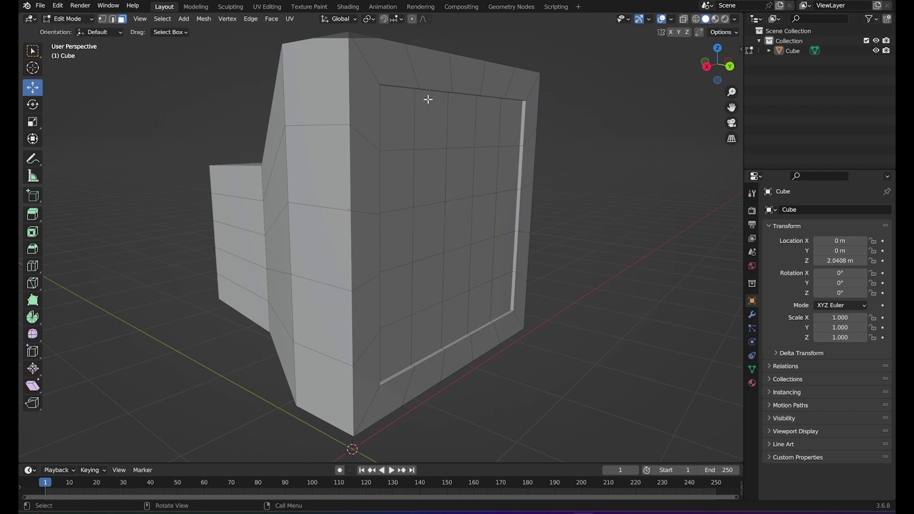
{"action": "scroll", "coordinate": [418, 42], "scroll_direction": "down", "scroll_amount": 2}
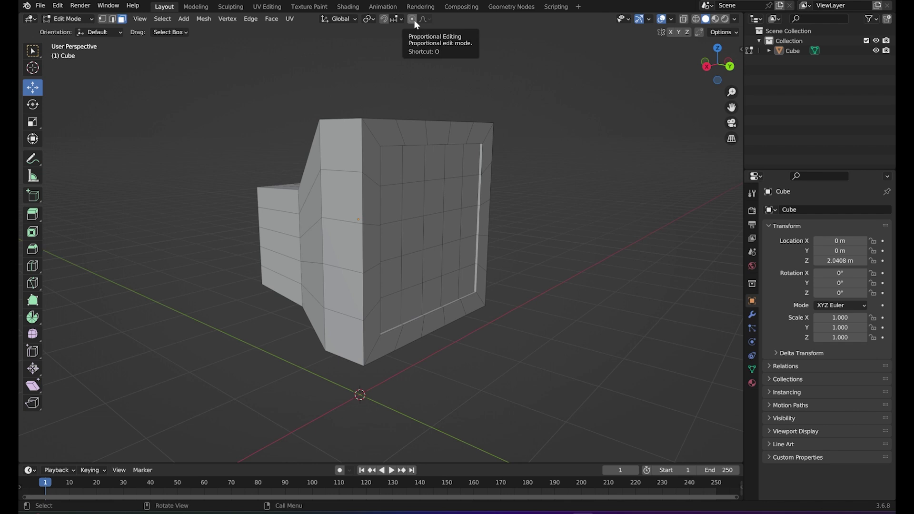
{"action": "left_click", "coordinate": [414, 21]}
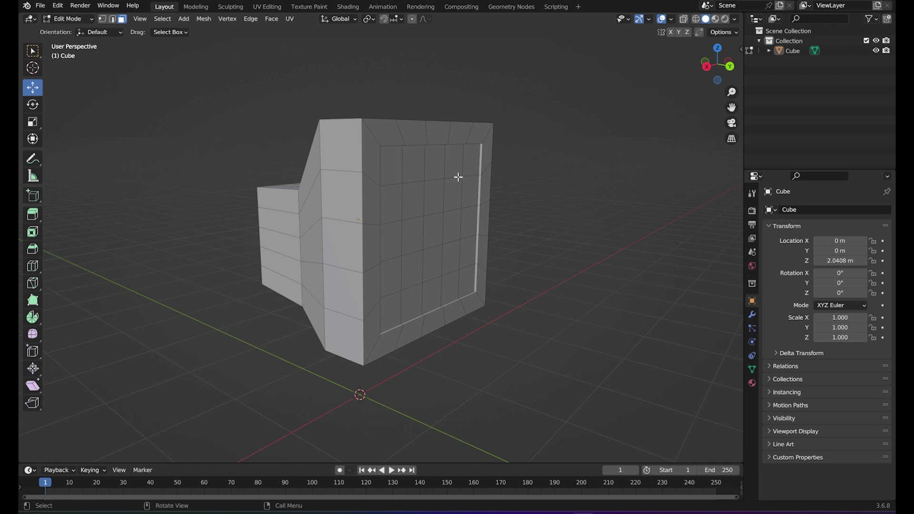
Step: Enable proportional editing with Smooth falloff
{"action": "key", "text": "o"}
{"action": "key", "text": "o"}
{"action": "key", "text": "o"}
{"action": "left_click", "coordinate": [411, 20]}
{"action": "left_click", "coordinate": [412, 20]}
{"action": "left_click", "coordinate": [429, 19]}
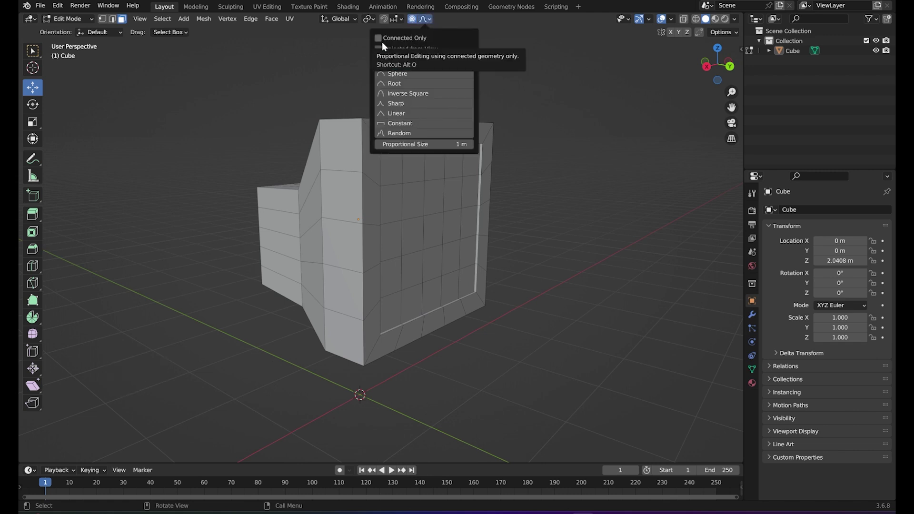
Step: Select the central front-grid face and pull it about 0.14 m along Y
{"action": "middle_click_drag", "start_coordinate": [384, 102], "coordinate": [478, 317]}
{"action": "scroll", "coordinate": [478, 317], "scroll_direction": "down", "scroll_amount": 2}
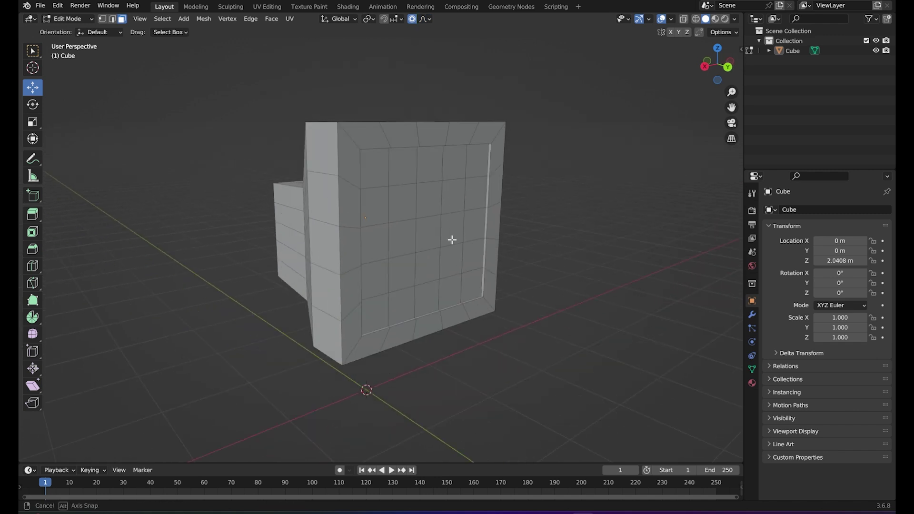
{"action": "middle_click_drag", "start_coordinate": [451, 241], "coordinate": [462, 239]}
{"action": "scroll", "coordinate": [442, 237], "scroll_direction": "up", "scroll_amount": 1}
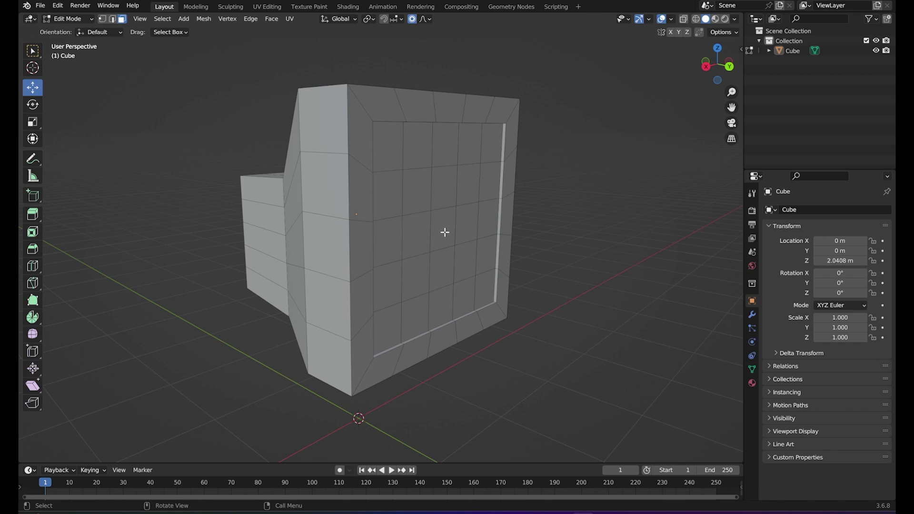
{"action": "left_click", "coordinate": [445, 232]}
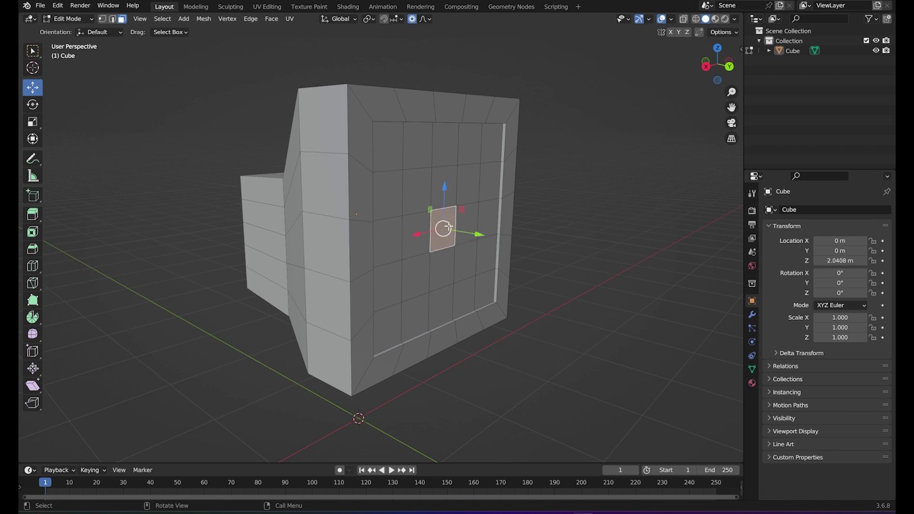
{"action": "left_click_drag", "start_coordinate": [470, 235], "coordinate": [483, 246]}
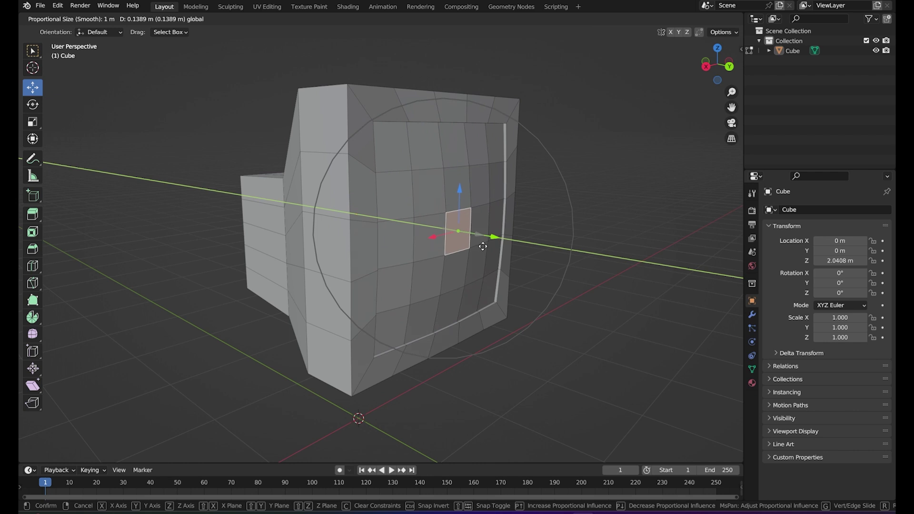
Step: Cancel the move and resize the proportional influence radius during a scale of the centre face
{"action": "right_click", "coordinate": [483, 245]}
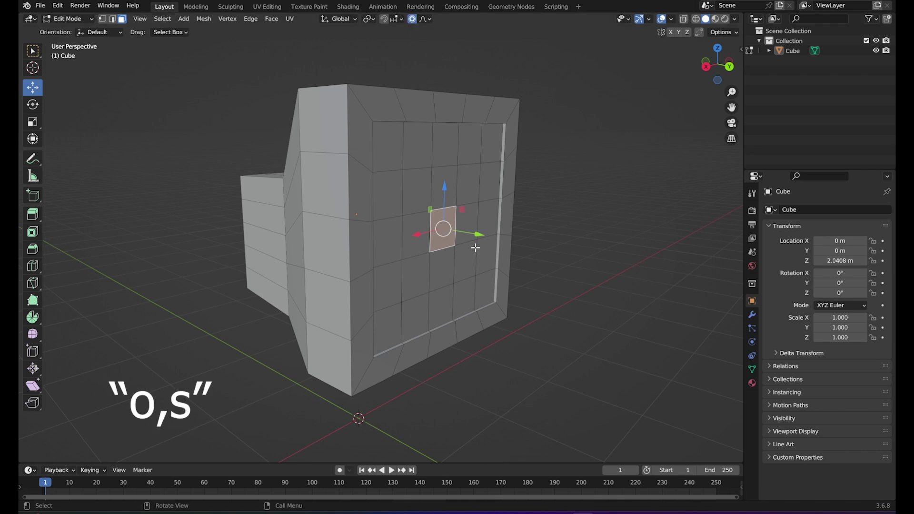
{"action": "key", "text": "s"}
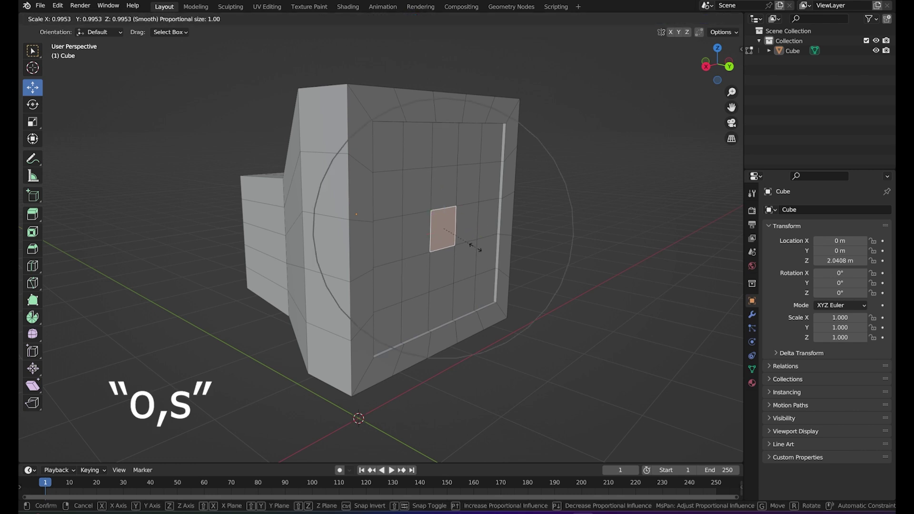
{"action": "scroll", "coordinate": [481, 249], "scroll_direction": "down", "scroll_amount": 1}
{"action": "scroll", "coordinate": [481, 249], "scroll_direction": "down", "scroll_amount": 1}
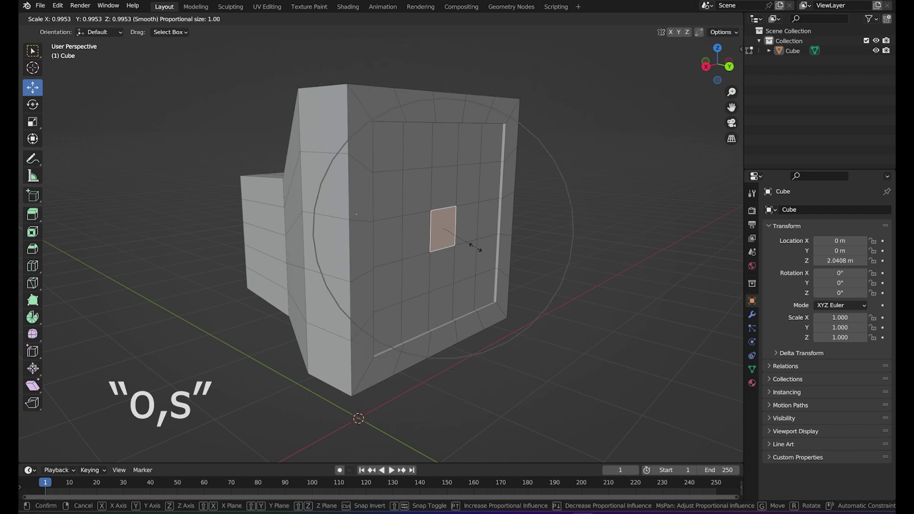
{"action": "scroll", "coordinate": [481, 249], "scroll_direction": "down", "scroll_amount": 1}
{"action": "scroll", "coordinate": [481, 249], "scroll_direction": "down", "scroll_amount": 1}
{"action": "scroll", "coordinate": [481, 249], "scroll_direction": "down", "scroll_amount": 1}
{"action": "scroll", "coordinate": [481, 249], "scroll_direction": "up", "scroll_amount": 2}
{"action": "scroll", "coordinate": [481, 249], "scroll_direction": "up", "scroll_amount": 1}
{"action": "scroll", "coordinate": [481, 249], "scroll_direction": "up", "scroll_amount": 8}
{"action": "left_click", "coordinate": [478, 248]}
Step: Try a Y-axis move of the centre face, undo it, and check front and back views
{"action": "key", "text": "g"}
{"action": "key", "text": "y"}
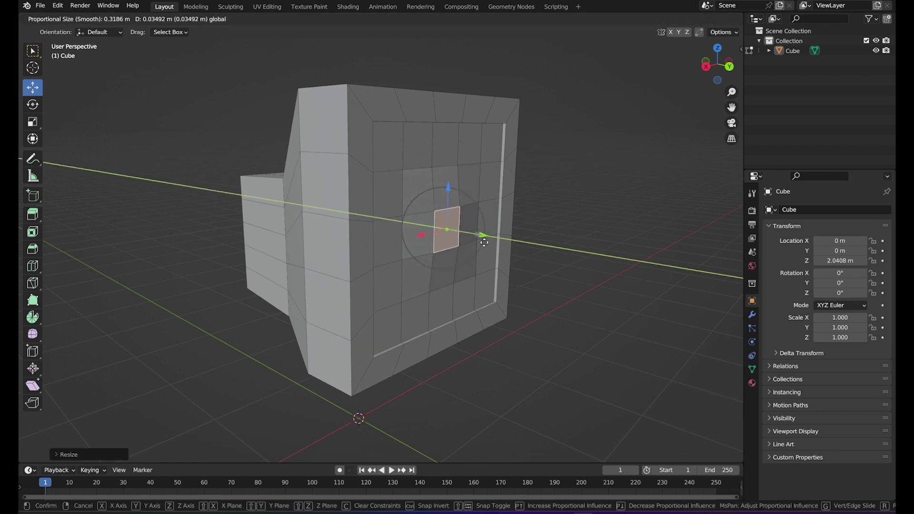
{"action": "left_click", "coordinate": [485, 243]}
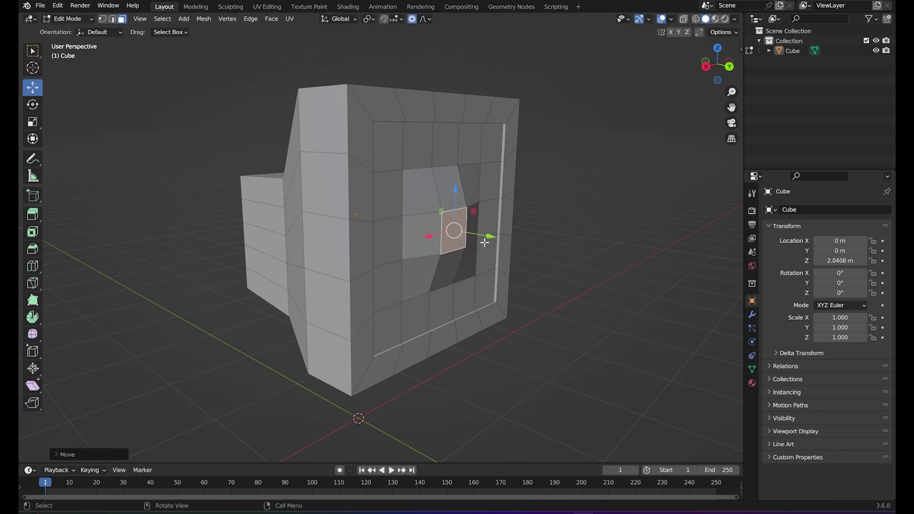
{"action": "key", "text": "ctrl+z"}
{"action": "key", "text": "s"}
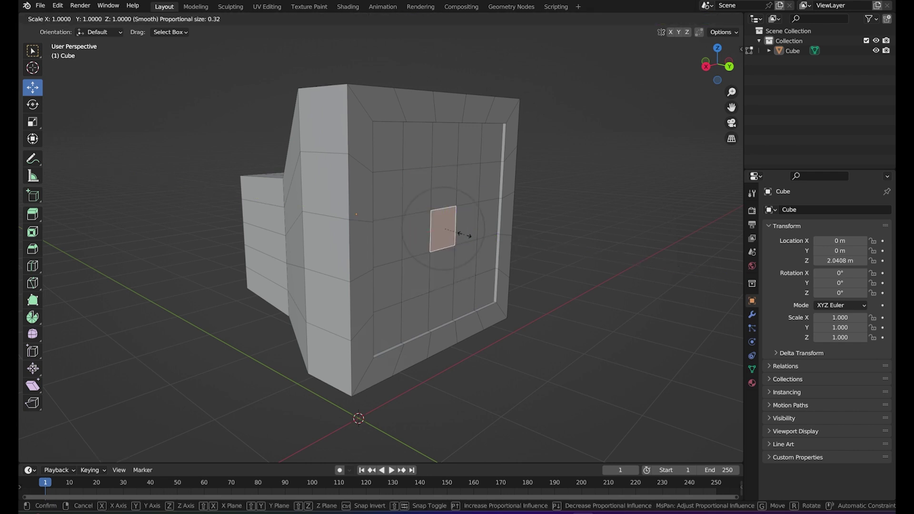
{"action": "key", "text": "Escape"}
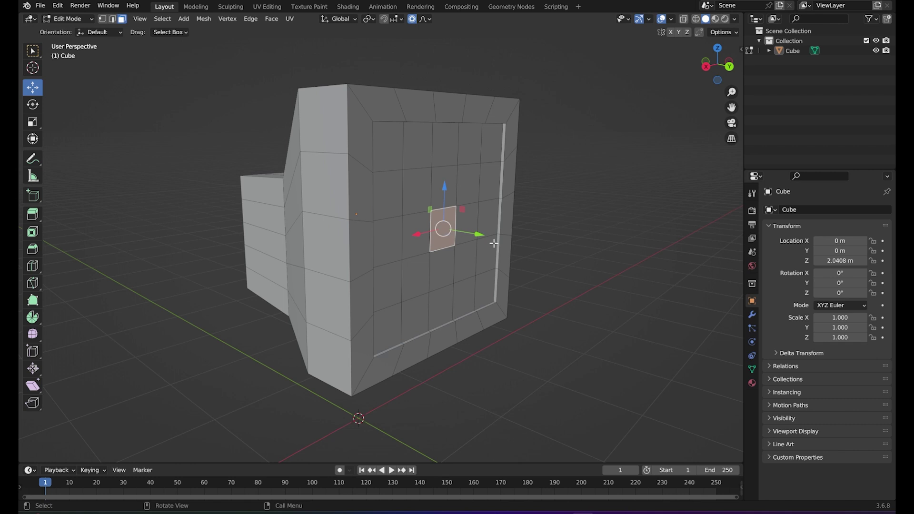
{"action": "key", "text": "KP_1"}
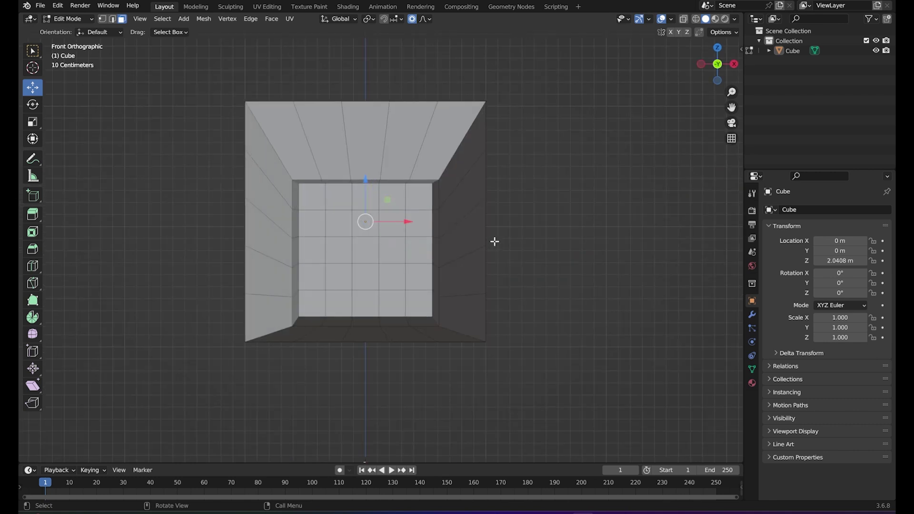
{"action": "key", "text": "ctrl+KP_1"}
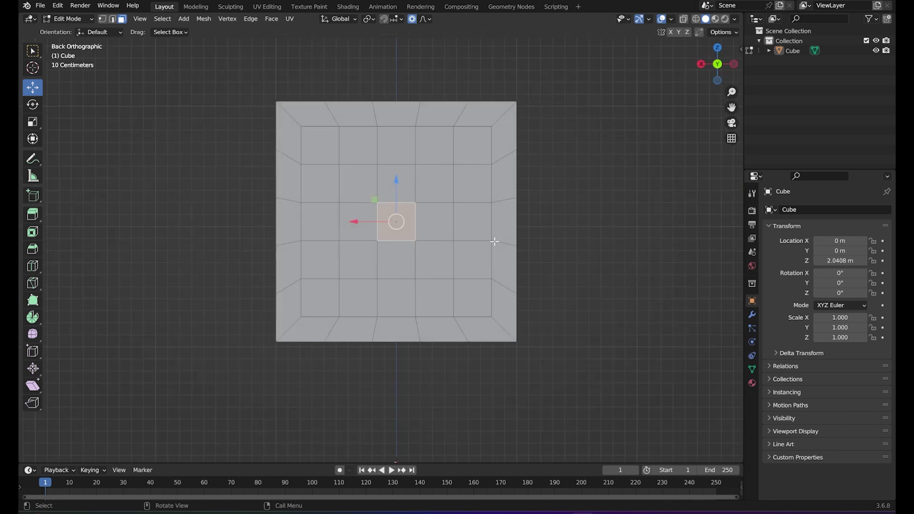
Step: Shrink the proportional influence, push the centre face along Y, and preview in Object Mode
{"action": "key", "text": "s"}
{"action": "scroll", "coordinate": [404, 230], "scroll_direction": "down", "scroll_amount": 3}
{"action": "scroll", "coordinate": [404, 228], "scroll_direction": "down", "scroll_amount": 3}
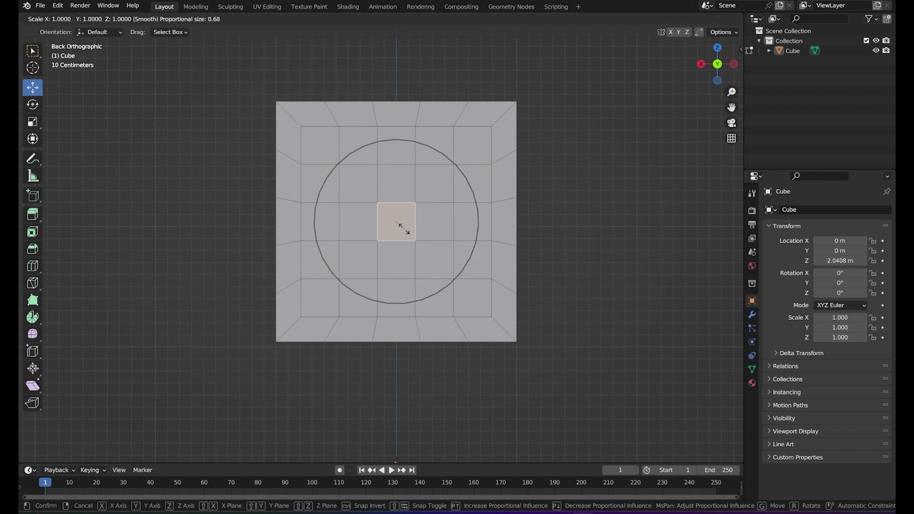
{"action": "left_click", "coordinate": [403, 229]}
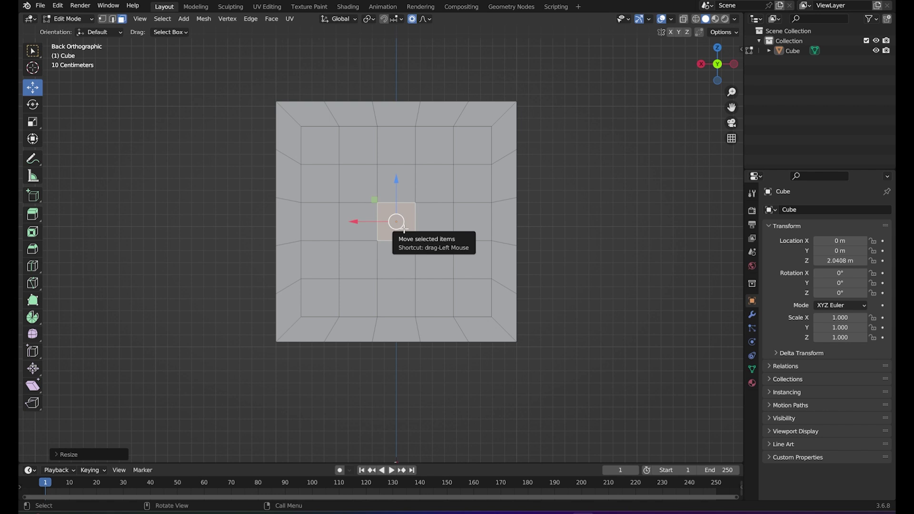
{"action": "middle_click_drag", "start_coordinate": [404, 229], "coordinate": [459, 250]}
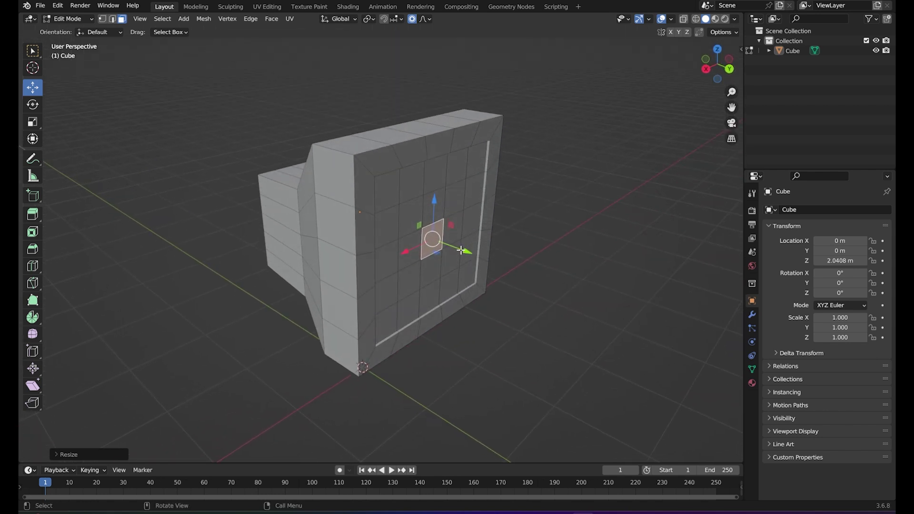
{"action": "left_click_drag", "start_coordinate": [461, 249], "coordinate": [474, 256]}
{"action": "middle_click_drag", "start_coordinate": [475, 256], "coordinate": [374, 259]}
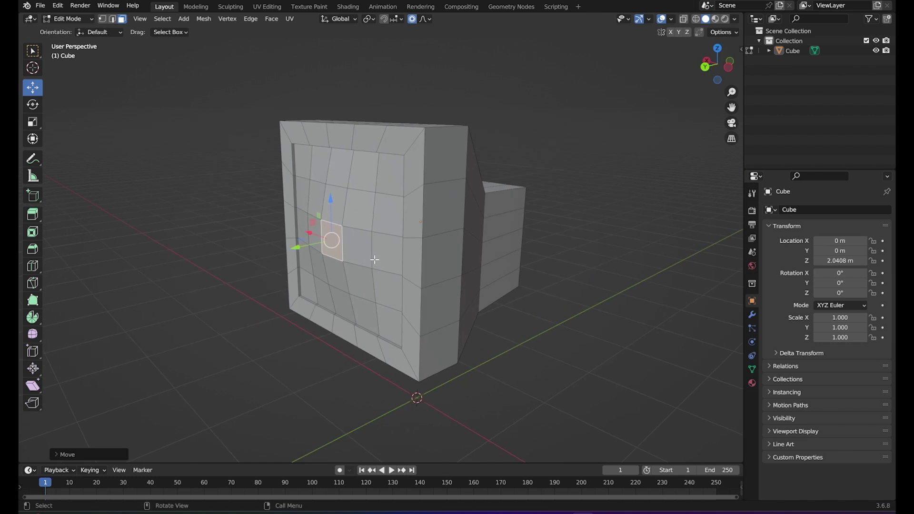
{"action": "key", "text": "Tab"}
{"action": "mouse_move", "coordinate": [459, 261]}
{"action": "middle_mouse_down"}
{"action": "mouse_move", "coordinate": [441, 258]}
{"action": "mouse_move", "coordinate": [437, 242]}
{"action": "mouse_move", "coordinate": [600, 259]}
{"action": "mouse_move", "coordinate": [632, 273]}
{"action": "mouse_move", "coordinate": [506, 249]}
{"action": "mouse_move", "coordinate": [496, 260]}
{"action": "middle_mouse_up"}
{"action": "key", "text": "Tab"}
Step: Move the screen face along Y twice more to settle the soft curved bulge
{"action": "key", "text": "g"}
{"action": "key", "text": "y"}
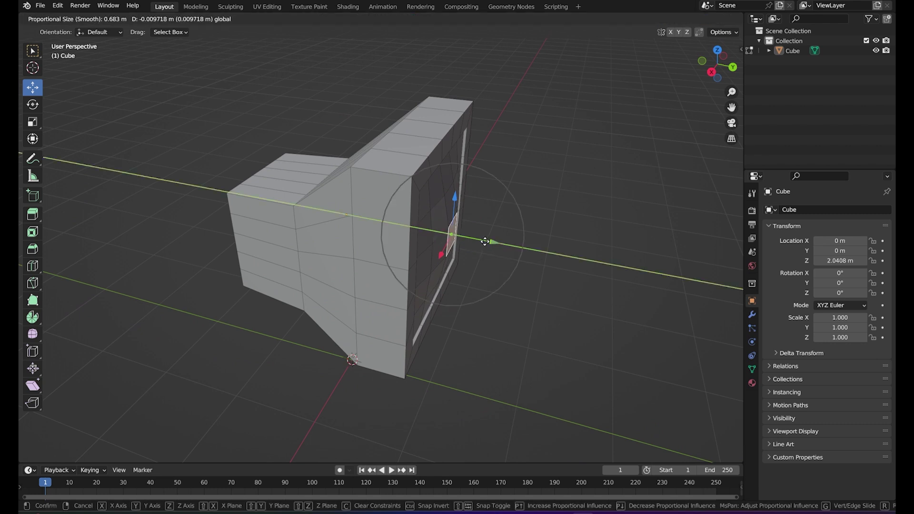
{"action": "left_click", "coordinate": [484, 242]}
{"action": "mouse_move", "coordinate": [485, 241]}
{"action": "middle_mouse_down"}
{"action": "mouse_move", "coordinate": [352, 250]}
{"action": "mouse_move", "coordinate": [362, 230]}
{"action": "mouse_move", "coordinate": [513, 230]}
{"action": "mouse_move", "coordinate": [520, 265]}
{"action": "mouse_move", "coordinate": [470, 254]}
{"action": "mouse_move", "coordinate": [455, 239]}
{"action": "mouse_move", "coordinate": [372, 250]}
{"action": "mouse_move", "coordinate": [389, 241]}
{"action": "middle_mouse_up"}
{"action": "key", "text": "Tab"}
{"action": "key", "text": "Tab"}
{"action": "key", "text": "g"}
{"action": "key", "text": "y"}
{"action": "left_click", "coordinate": [471, 252]}
{"action": "key", "text": "Tab"}
{"action": "mouse_move", "coordinate": [444, 239]}
{"action": "middle_mouse_down"}
{"action": "mouse_move", "coordinate": [538, 249]}
{"action": "mouse_move", "coordinate": [542, 286]}
{"action": "mouse_move", "coordinate": [439, 279]}
{"action": "middle_mouse_up"}
{"action": "scroll", "coordinate": [438, 279], "scroll_direction": "up", "scroll_amount": 3}
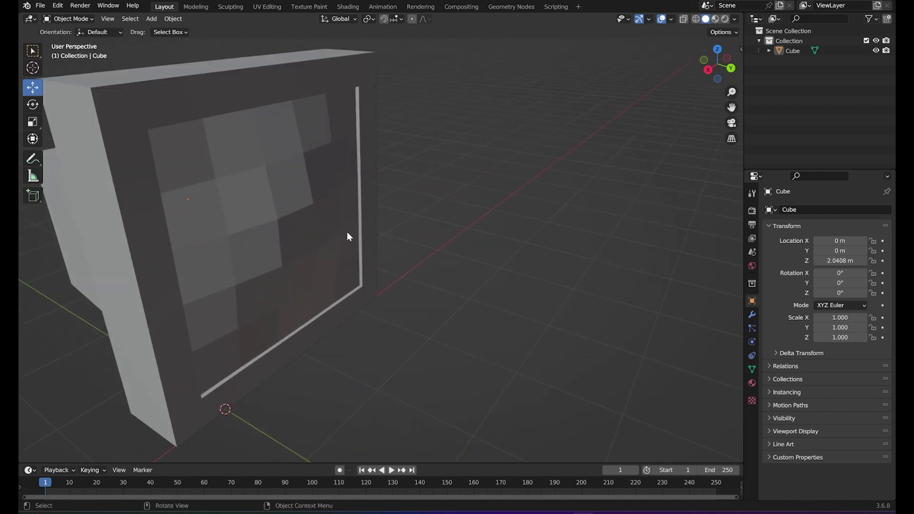
Step: Scale the centre face and move it along Y with proportional falloff, then exit Edit Mode
{"action": "key", "text": "Tab"}
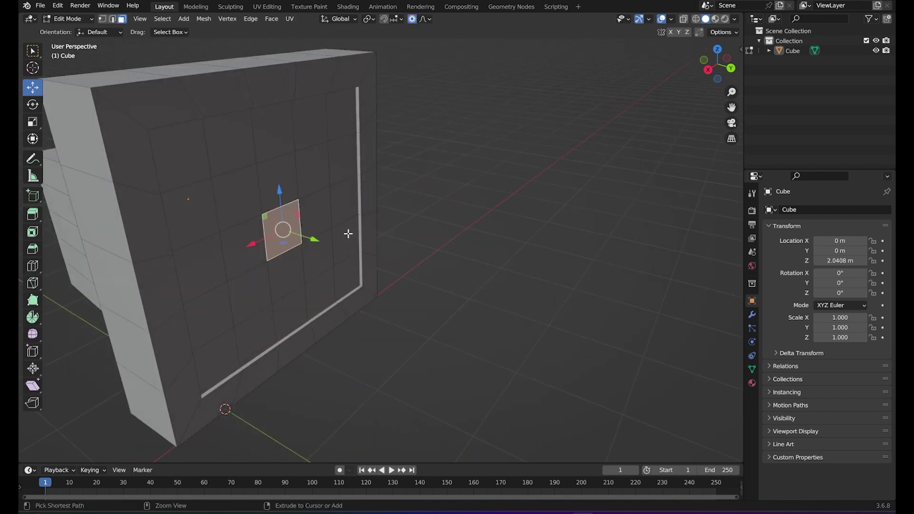
{"action": "key", "text": "s"}
{"action": "left_click", "coordinate": [299, 225]}
{"action": "key", "text": "g"}
{"action": "key", "text": "y"}
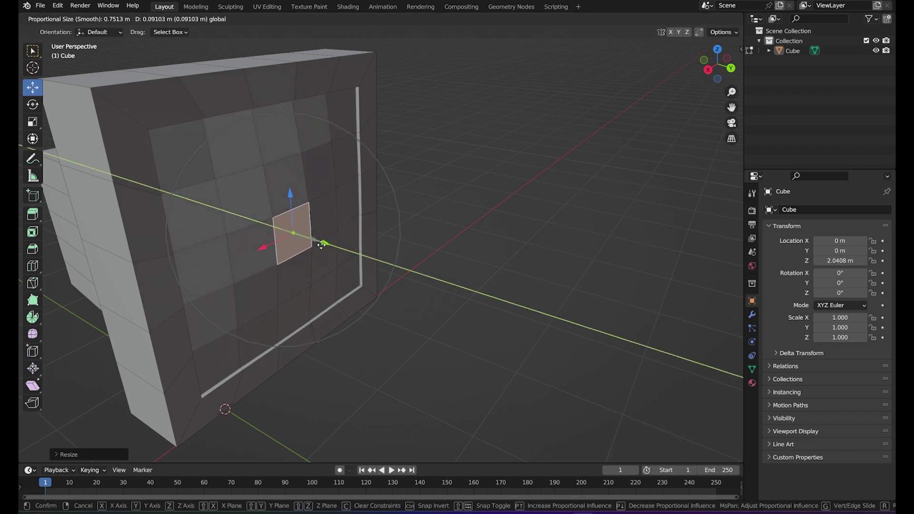
{"action": "left_click", "coordinate": [320, 244]}
{"action": "key", "text": "Tab"}
{"action": "scroll", "coordinate": [384, 264], "scroll_direction": "down", "scroll_amount": 5}
{"action": "mouse_move", "coordinate": [385, 264]}
{"action": "middle_mouse_down"}
{"action": "mouse_move", "coordinate": [236, 238]}
{"action": "mouse_move", "coordinate": [338, 201]}
{"action": "mouse_move", "coordinate": [430, 264]}
{"action": "mouse_move", "coordinate": [363, 264]}
{"action": "mouse_move", "coordinate": [436, 314]}
{"action": "mouse_move", "coordinate": [383, 299]}
{"action": "mouse_move", "coordinate": [312, 322]}
{"action": "middle_mouse_up"}
Step: Save the project to Pc Tutorial 1.blend and orbit to inspect the monitor
{"action": "key", "text": "ctrl+s"}
{"action": "mouse_move", "coordinate": [458, 343]}
{"action": "middle_mouse_down"}
{"action": "mouse_move", "coordinate": [394, 343]}
{"action": "mouse_move", "coordinate": [405, 285]}
{"action": "mouse_move", "coordinate": [319, 279]}
{"action": "mouse_move", "coordinate": [426, 292]}
{"action": "mouse_move", "coordinate": [439, 282]}
{"action": "mouse_move", "coordinate": [421, 292]}
{"action": "middle_mouse_up"}
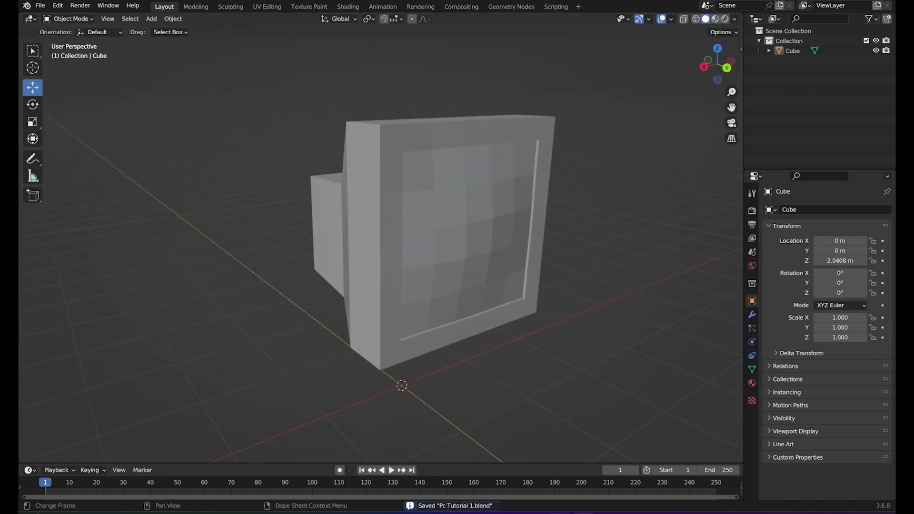
{"action": "scroll", "coordinate": [495, 302], "scroll_direction": "down", "scroll_amount": 3}
{"action": "scroll", "coordinate": [493, 299], "scroll_direction": "up", "scroll_amount": 2}
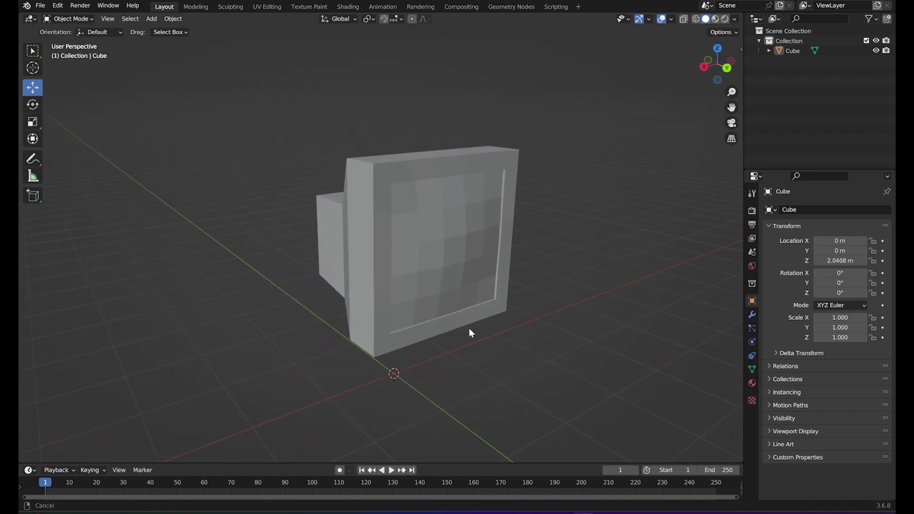
{"action": "scroll", "coordinate": [438, 334], "scroll_direction": "up", "scroll_amount": 4}
{"action": "mouse_move", "coordinate": [410, 341]}
{"action": "middle_mouse_down"}
{"action": "mouse_move", "coordinate": [412, 304]}
{"action": "mouse_move", "coordinate": [427, 302]}
{"action": "middle_mouse_up"}
{"action": "scroll", "coordinate": [409, 329], "scroll_direction": "down", "scroll_amount": 2}
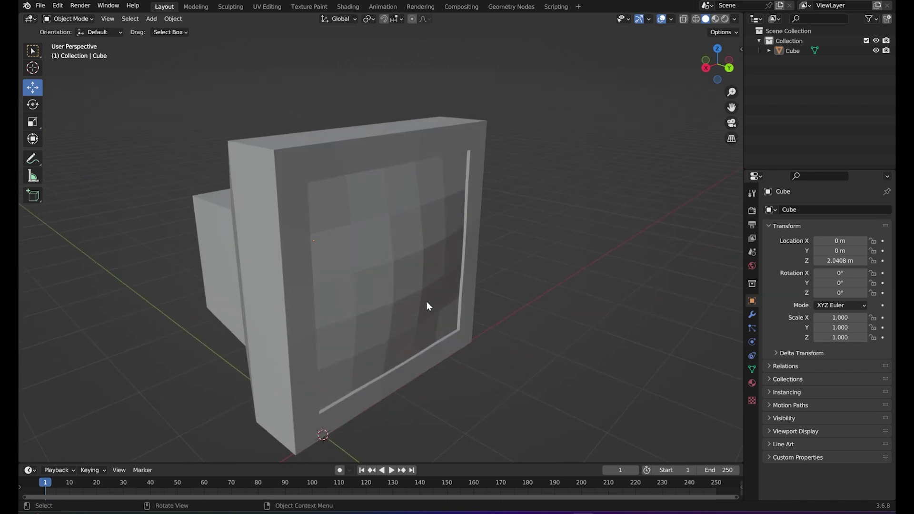
{"action": "scroll", "coordinate": [426, 306], "scroll_direction": "down", "scroll_amount": 2}
Step: Open the render1.png reference image to compare, then close it
{"action": "left_click", "coordinate": [584, 513]}
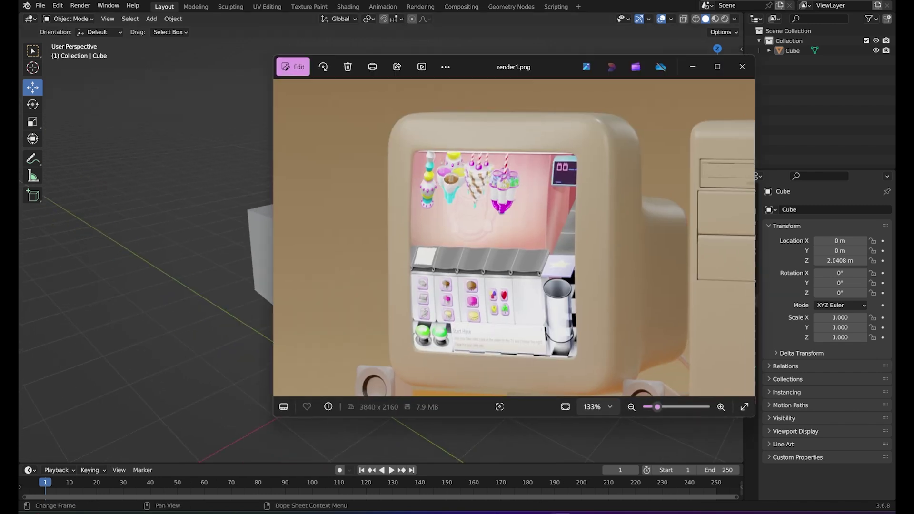
{"action": "scroll", "coordinate": [546, 154], "scroll_direction": "down", "scroll_amount": 1}
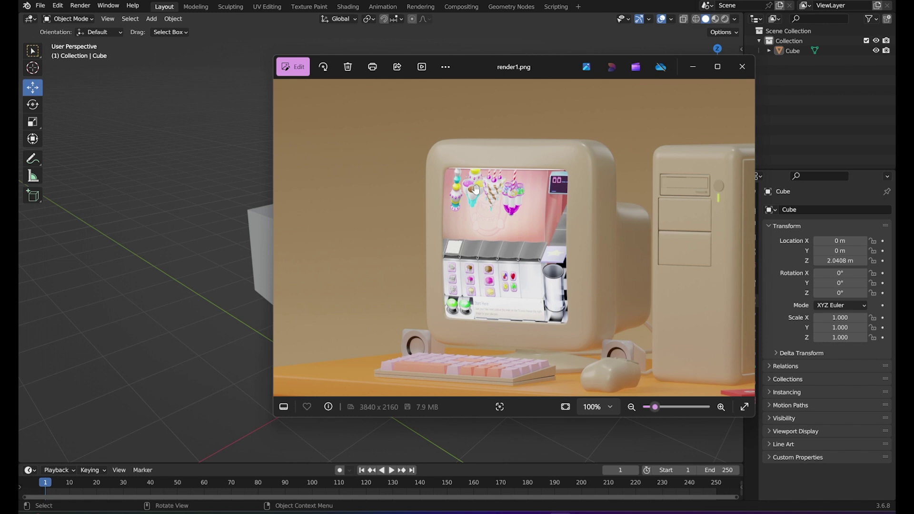
{"action": "left_click", "coordinate": [698, 70]}
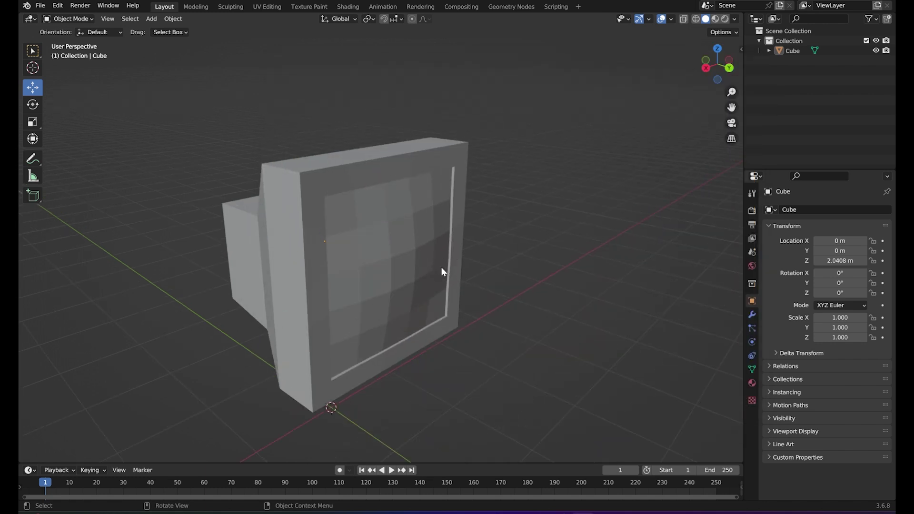
Step: Select the monitor body and toggle Edit Mode while orbiting to inspect its mesh
{"action": "left_click", "coordinate": [416, 279]}
{"action": "key", "text": "Tab"}
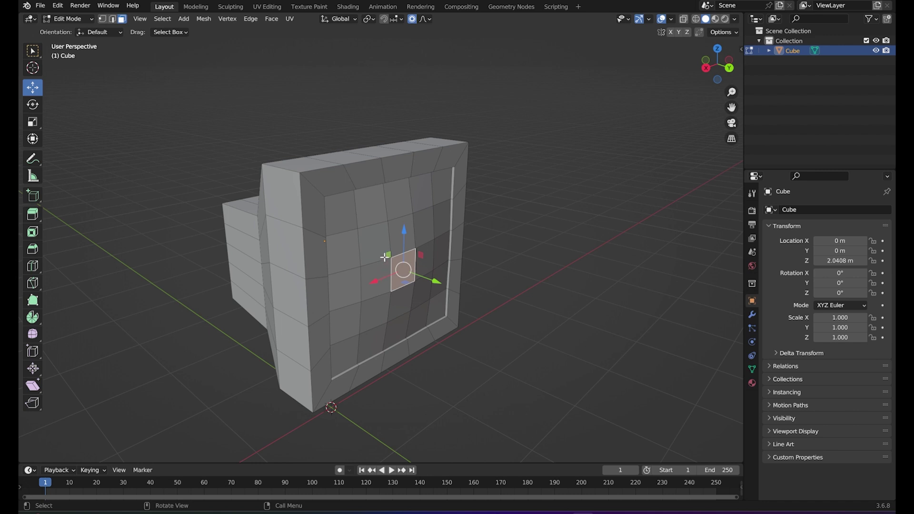
{"action": "key", "text": "Tab"}
{"action": "middle_click_drag", "start_coordinate": [381, 249], "coordinate": [425, 233]}
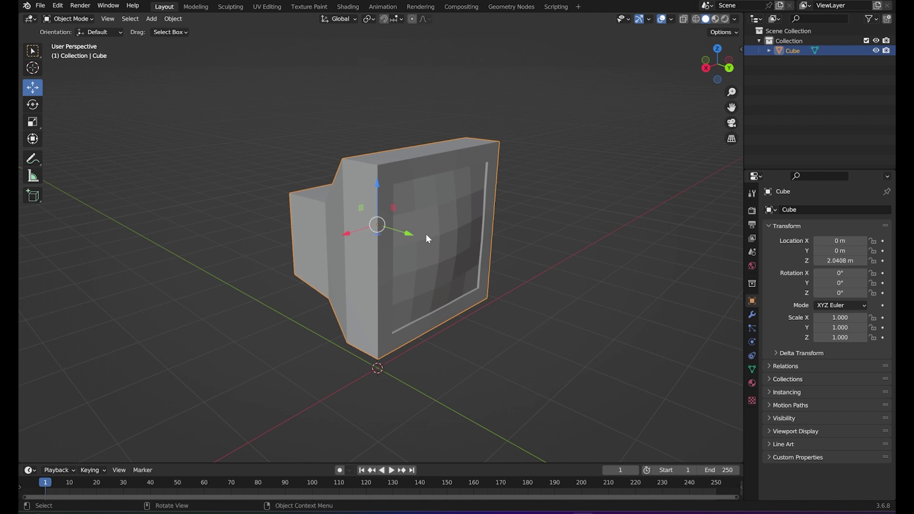
{"action": "scroll", "coordinate": [427, 233], "scroll_direction": "up", "scroll_amount": 2}
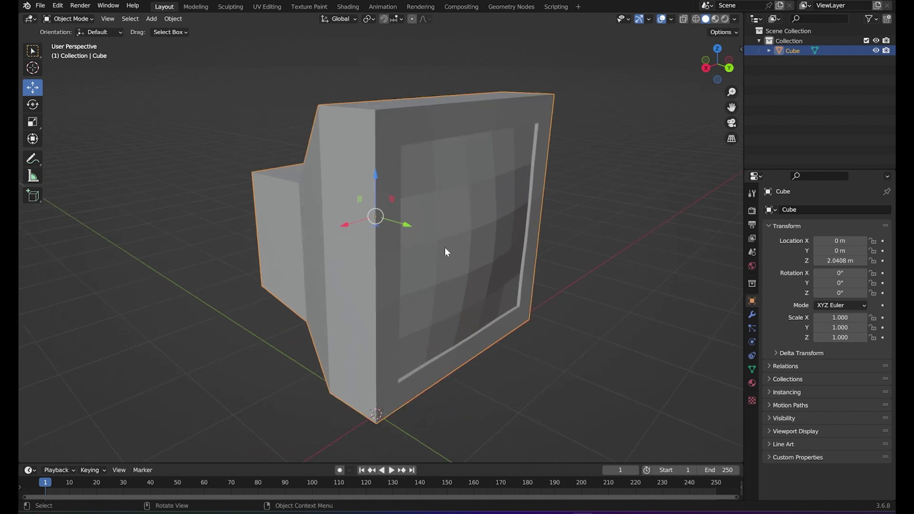
{"action": "middle_click_drag", "start_coordinate": [486, 284], "coordinate": [430, 288]}
{"action": "key", "text": "Tab"}
{"action": "scroll", "coordinate": [414, 286], "scroll_direction": "down", "scroll_amount": 3}
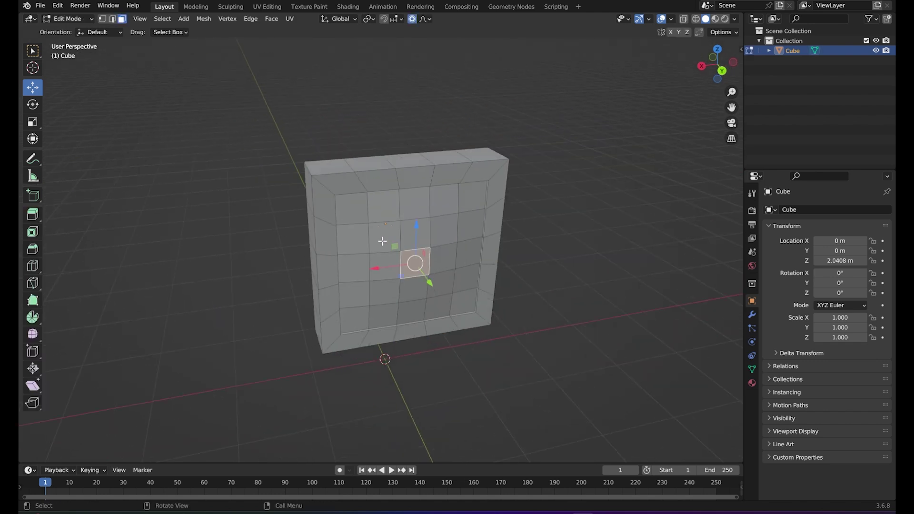
{"action": "scroll", "coordinate": [405, 285], "scroll_direction": "down", "scroll_amount": 1}
{"action": "key", "text": "Tab"}
Step: Bring up the Viewport Shading options showing Studio lighting and Material colour
{"action": "scroll", "coordinate": [401, 286], "scroll_direction": "up", "scroll_amount": 2}
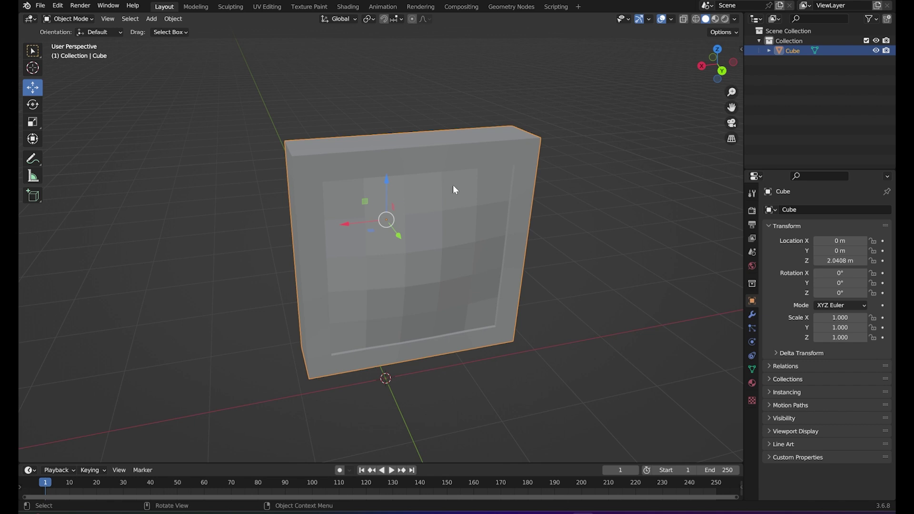
{"action": "middle_click_drag", "start_coordinate": [470, 269], "coordinate": [514, 268]}
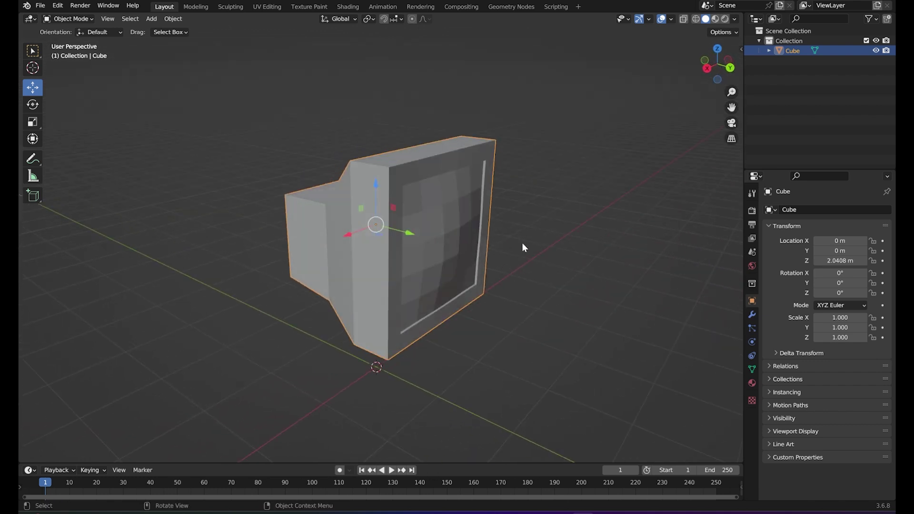
{"action": "left_click", "coordinate": [735, 19]}
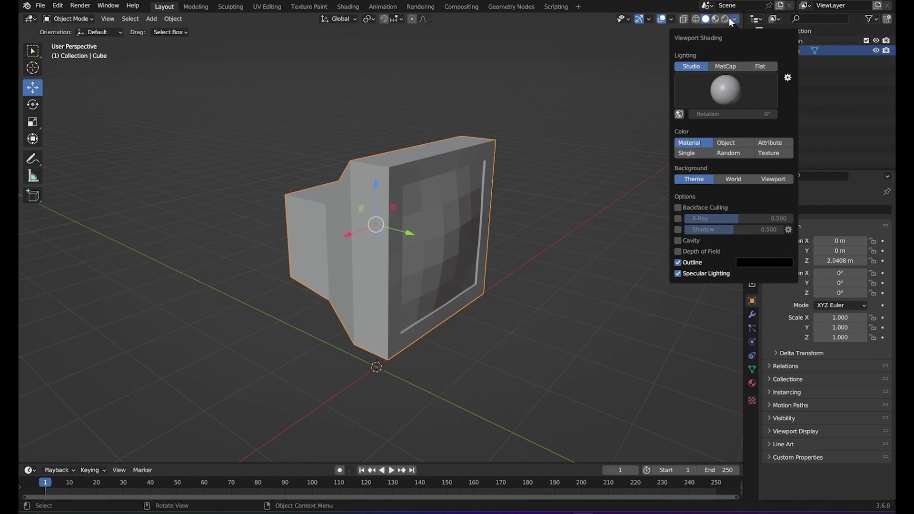
Step: Enable the Statistics overlay (152 vertices, 300 edges, 150 faces), then orbit to a frontal view
{"action": "left_click", "coordinate": [672, 19]}
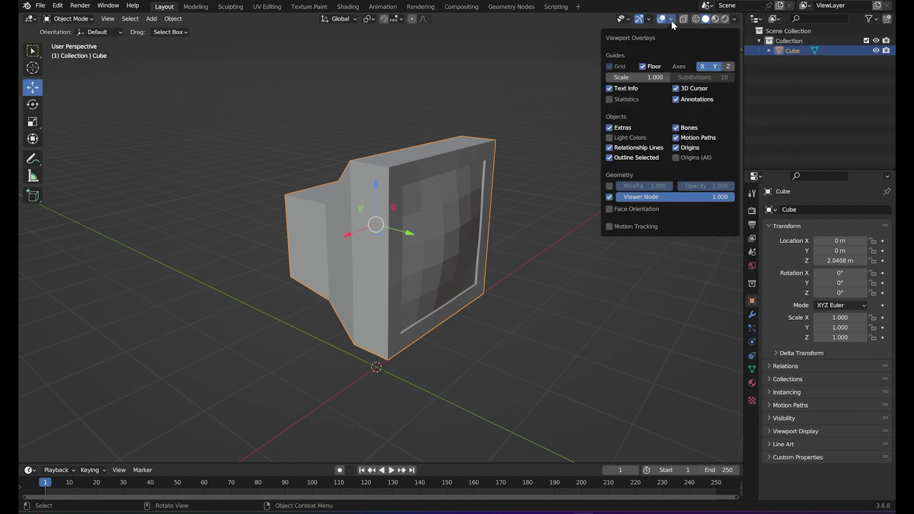
{"action": "left_click", "coordinate": [610, 99]}
{"action": "left_click", "coordinate": [504, 122]}
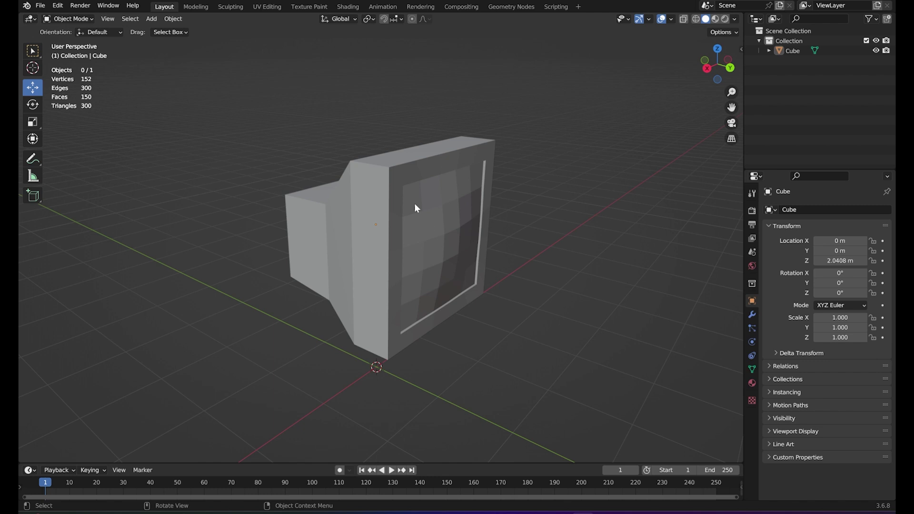
{"action": "mouse_move", "coordinate": [443, 250]}
{"action": "middle_mouse_down"}
{"action": "mouse_move", "coordinate": [423, 232]}
{"action": "mouse_move", "coordinate": [446, 244]}
{"action": "mouse_move", "coordinate": [470, 284]}
{"action": "mouse_move", "coordinate": [470, 256]}
{"action": "mouse_move", "coordinate": [502, 276]}
{"action": "mouse_move", "coordinate": [551, 276]}
{"action": "mouse_move", "coordinate": [524, 270]}
{"action": "mouse_move", "coordinate": [526, 251]}
{"action": "mouse_move", "coordinate": [547, 249]}
{"action": "middle_mouse_up"}
{"action": "scroll", "coordinate": [420, 228], "scroll_direction": "up", "scroll_amount": 2}
{"action": "scroll", "coordinate": [503, 252], "scroll_direction": "down", "scroll_amount": 5}
{"action": "scroll", "coordinate": [444, 204], "scroll_direction": "up", "scroll_amount": 3}
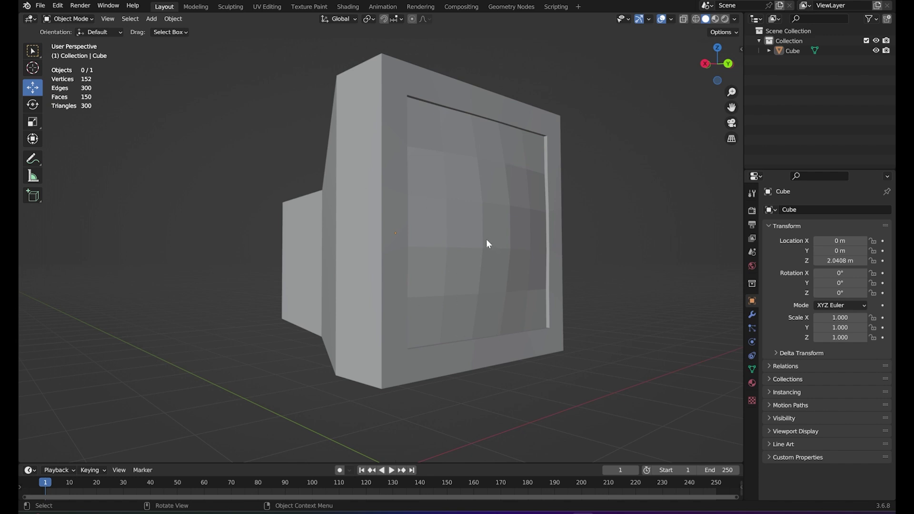
{"action": "middle_click_drag", "start_coordinate": [496, 215], "coordinate": [496, 226]}
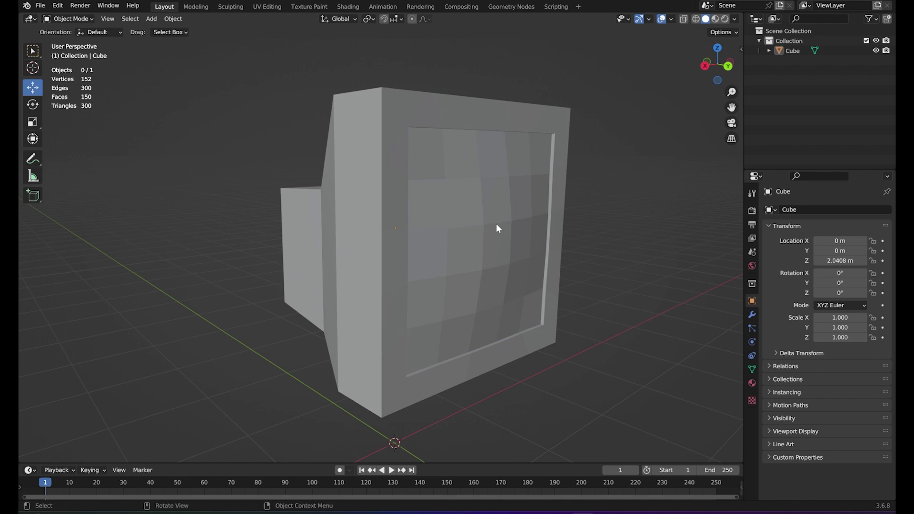
Step: Apply Shade Smooth and then Shade Auto Smooth to the monitor, orbiting to check it
{"action": "left_click", "coordinate": [496, 224]}
{"action": "right_click", "coordinate": [497, 223]}
{"action": "left_click", "coordinate": [496, 225]}
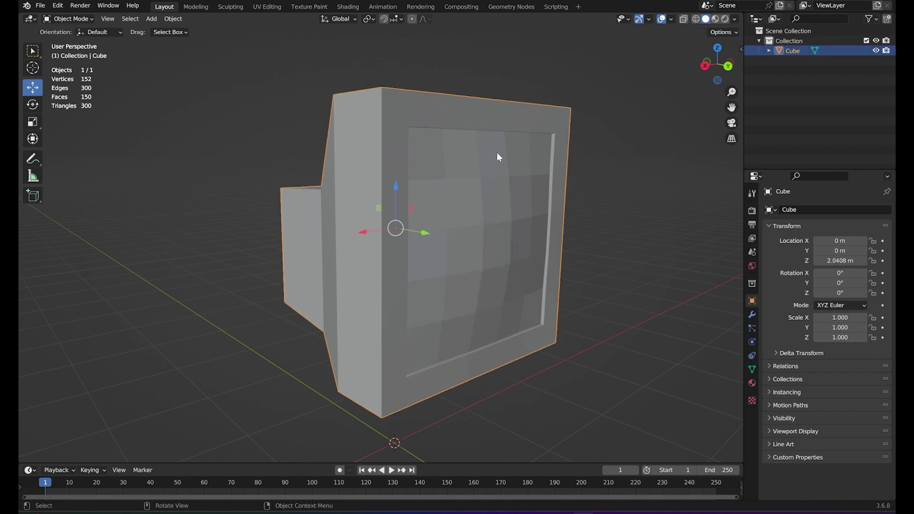
{"action": "right_click", "coordinate": [487, 227]}
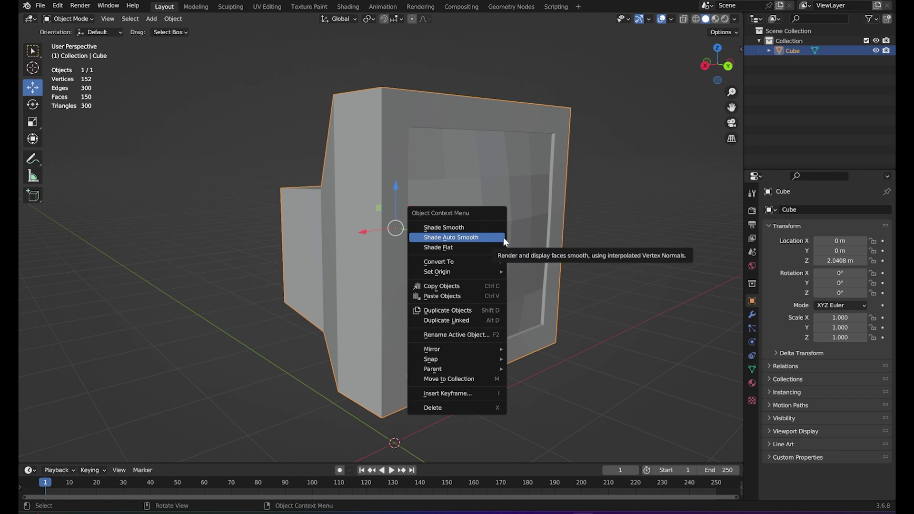
{"action": "left_click", "coordinate": [504, 237]}
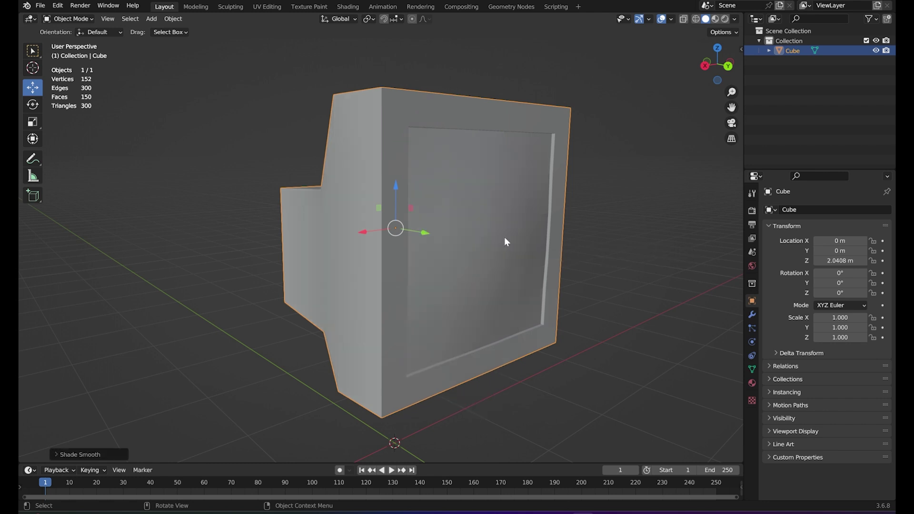
{"action": "scroll", "coordinate": [507, 227], "scroll_direction": "down", "scroll_amount": 2}
{"action": "mouse_move", "coordinate": [513, 212]}
{"action": "middle_mouse_down"}
{"action": "mouse_move", "coordinate": [450, 205]}
{"action": "mouse_move", "coordinate": [251, 259]}
{"action": "mouse_move", "coordinate": [466, 241]}
{"action": "mouse_move", "coordinate": [521, 202]}
{"action": "mouse_move", "coordinate": [468, 205]}
{"action": "middle_mouse_up"}
{"action": "mouse_move", "coordinate": [441, 300]}
{"action": "middle_mouse_down"}
{"action": "mouse_move", "coordinate": [477, 325]}
{"action": "mouse_move", "coordinate": [492, 315]}
{"action": "mouse_move", "coordinate": [456, 288]}
{"action": "mouse_move", "coordinate": [421, 231]}
{"action": "mouse_move", "coordinate": [441, 278]}
{"action": "middle_mouse_up"}
Step: Undo, reapply plain Shade Smooth to the monitor, and bring up the render1.png reference
{"action": "key", "text": "ctrl+z"}
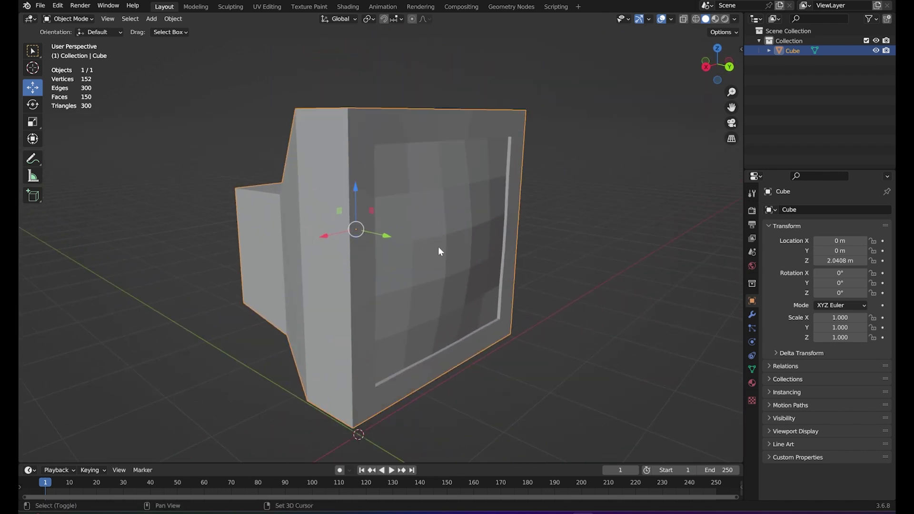
{"action": "middle_click_drag", "start_coordinate": [440, 246], "coordinate": [462, 260]}
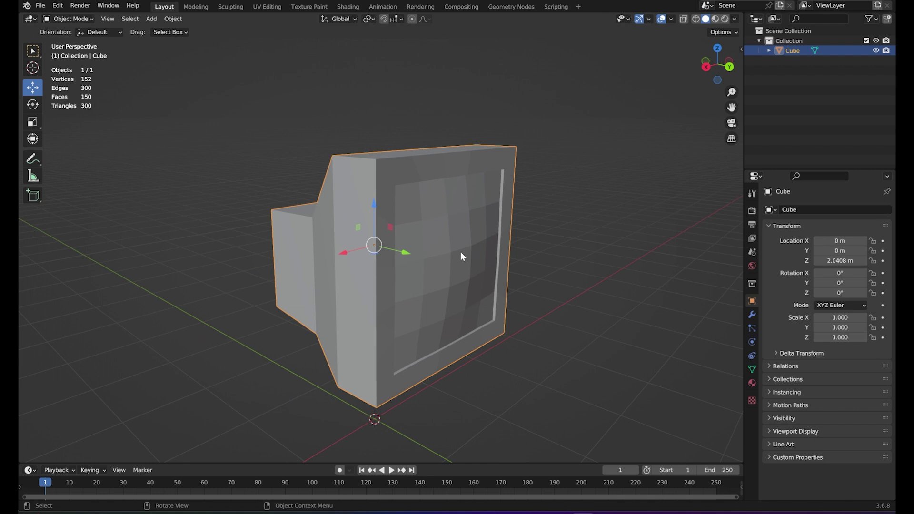
{"action": "right_click", "coordinate": [443, 254]}
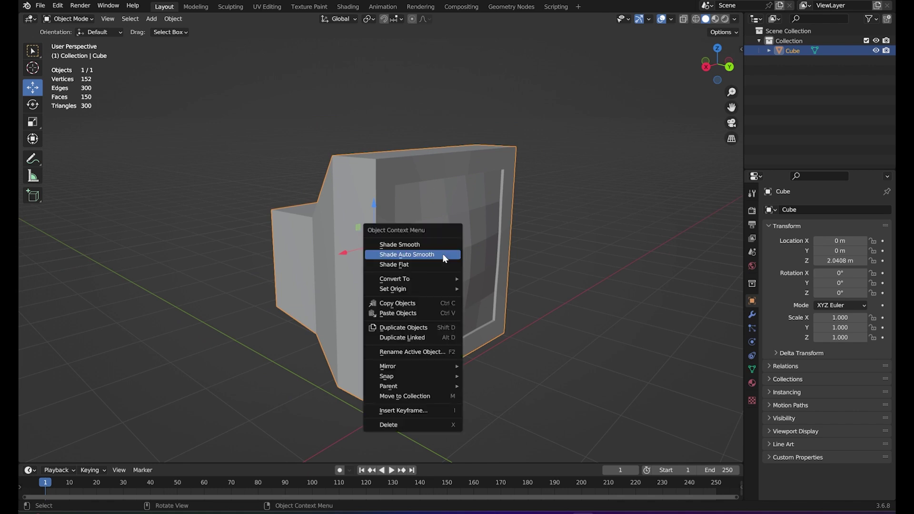
{"action": "left_click", "coordinate": [443, 255]}
{"action": "mouse_move", "coordinate": [443, 253]}
{"action": "middle_mouse_down"}
{"action": "mouse_move", "coordinate": [435, 252]}
{"action": "mouse_move", "coordinate": [546, 314]}
{"action": "mouse_move", "coordinate": [618, 335]}
{"action": "mouse_move", "coordinate": [551, 359]}
{"action": "mouse_move", "coordinate": [368, 349]}
{"action": "mouse_move", "coordinate": [465, 355]}
{"action": "mouse_move", "coordinate": [576, 343]}
{"action": "mouse_move", "coordinate": [580, 394]}
{"action": "middle_mouse_up"}
{"action": "left_click", "coordinate": [618, 332]}
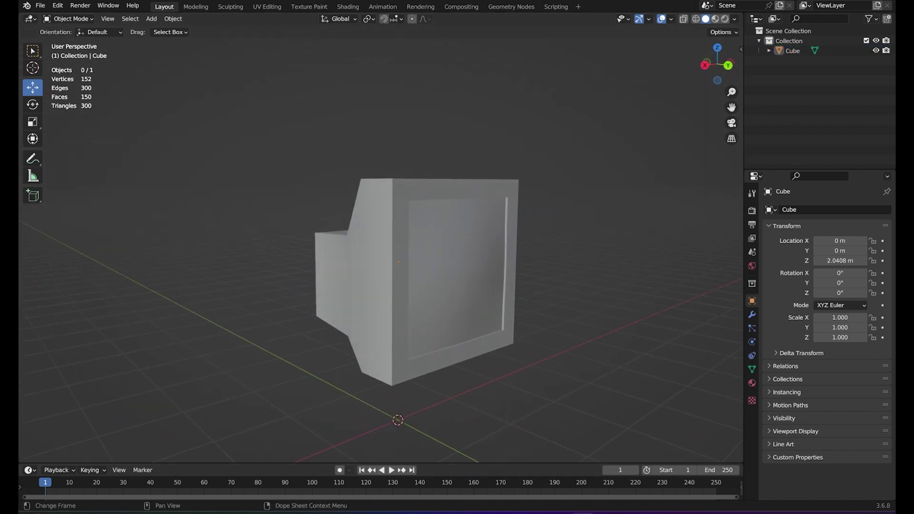
{"action": "left_click", "coordinate": [583, 513]}
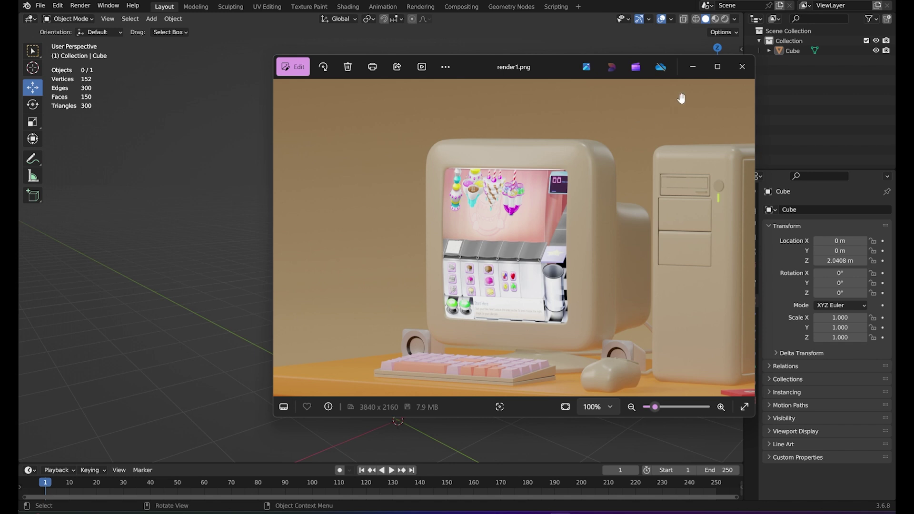
{"action": "key", "text": "alt+F4"}
{"action": "left_click", "coordinate": [397, 269]}
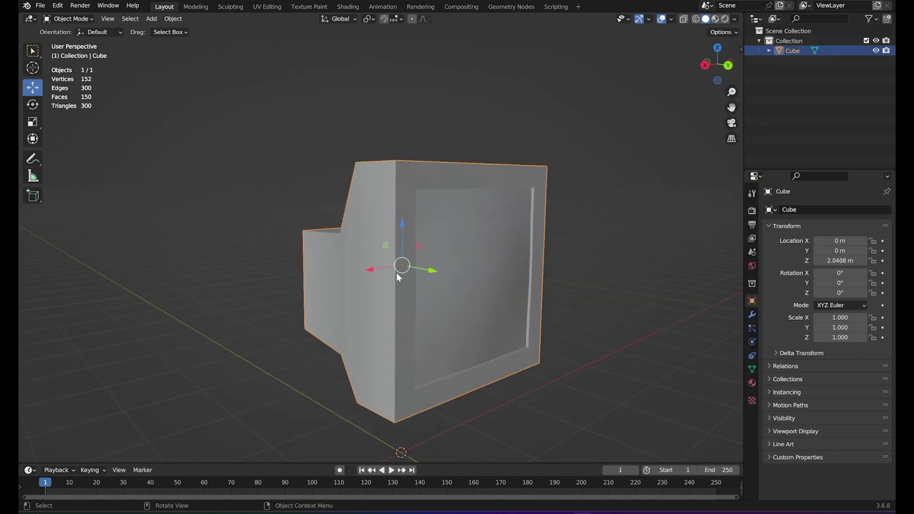
{"action": "key", "text": "Tab"}
{"action": "scroll", "coordinate": [557, 264], "scroll_direction": "up", "scroll_amount": 1}
{"action": "scroll", "coordinate": [543, 279], "scroll_direction": "up", "scroll_amount": 2}
{"action": "scroll", "coordinate": [540, 282], "scroll_direction": "down", "scroll_amount": 3}
{"action": "mouse_move", "coordinate": [541, 283]}
{"action": "middle_mouse_down"}
{"action": "mouse_move", "coordinate": [380, 273]}
{"action": "mouse_move", "coordinate": [385, 300]}
{"action": "middle_mouse_up"}
{"action": "scroll", "coordinate": [387, 284], "scroll_direction": "up", "scroll_amount": 2}
{"action": "key", "text": "2"}
{"action": "left_click", "coordinate": [385, 310]}
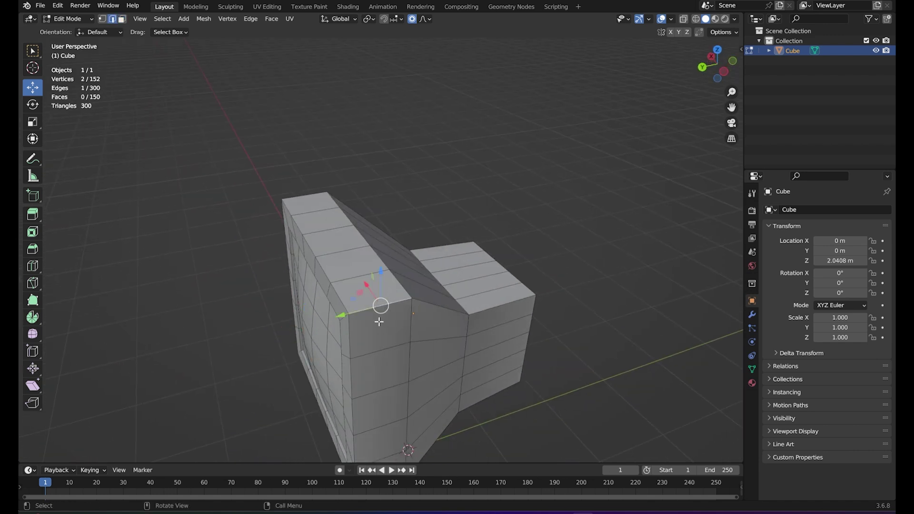
{"action": "scroll", "coordinate": [380, 312], "scroll_direction": "up", "scroll_amount": 2}
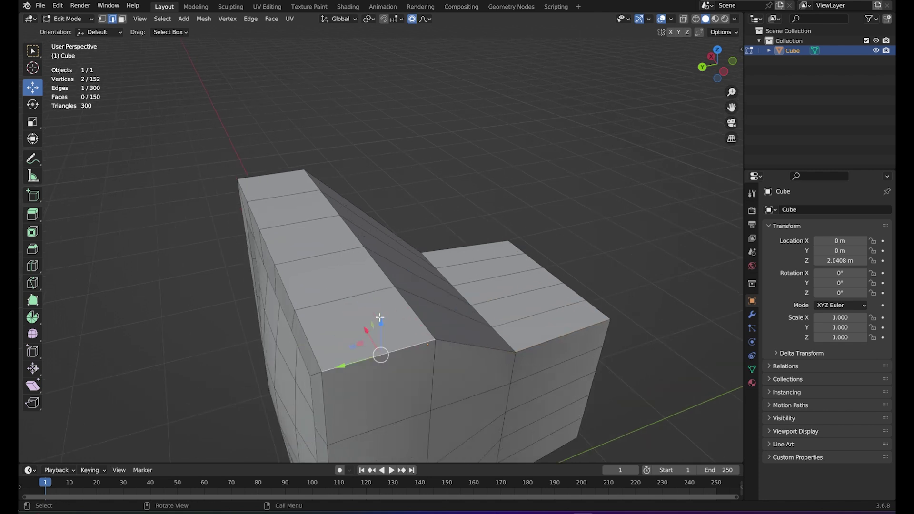
{"action": "middle_click_drag", "start_coordinate": [469, 354], "coordinate": [364, 279], "text": "shift"}
{"action": "left_click", "coordinate": [542, 286]}
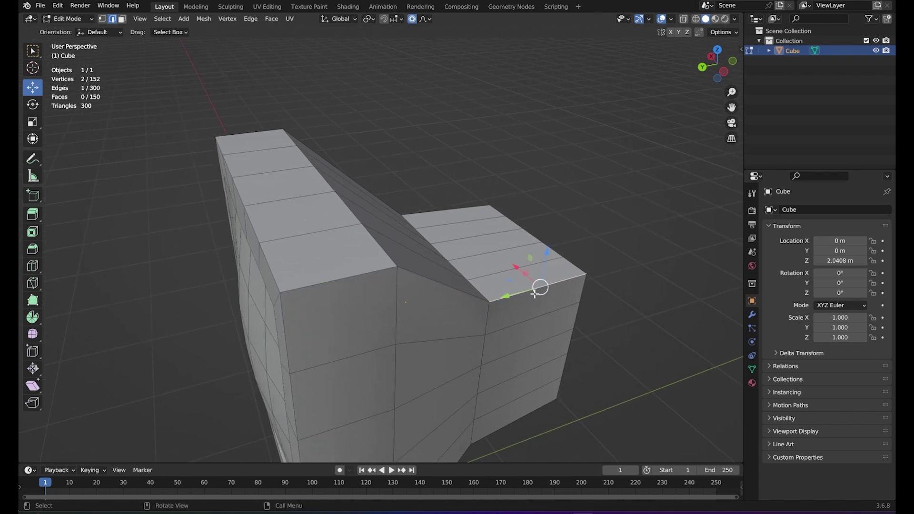
{"action": "left_click", "coordinate": [352, 278]}
{"action": "left_click", "coordinate": [437, 283], "text": "shift"}
{"action": "left_click", "coordinate": [540, 289], "text": "shift"}
{"action": "mouse_move", "coordinate": [540, 291]}
{"action": "middle_mouse_down"}
{"action": "mouse_move", "coordinate": [430, 279]}
{"action": "mouse_move", "coordinate": [561, 282]}
{"action": "mouse_move", "coordinate": [467, 245]}
{"action": "middle_mouse_up"}
{"action": "left_click", "coordinate": [467, 243], "text": "shift"}
{"action": "left_click", "coordinate": [355, 248], "text": "shift"}
{"action": "left_click", "coordinate": [303, 253], "text": "shift"}
{"action": "mouse_move", "coordinate": [555, 253]}
{"action": "middle_mouse_down"}
{"action": "mouse_move", "coordinate": [358, 241]}
{"action": "mouse_move", "coordinate": [370, 210]}
{"action": "mouse_move", "coordinate": [443, 241]}
{"action": "middle_mouse_up"}
{"action": "left_click", "coordinate": [498, 171]}
{"action": "middle_click_drag", "start_coordinate": [498, 172], "coordinate": [485, 227]}
{"action": "scroll", "coordinate": [352, 334], "scroll_direction": "up", "scroll_amount": 3}
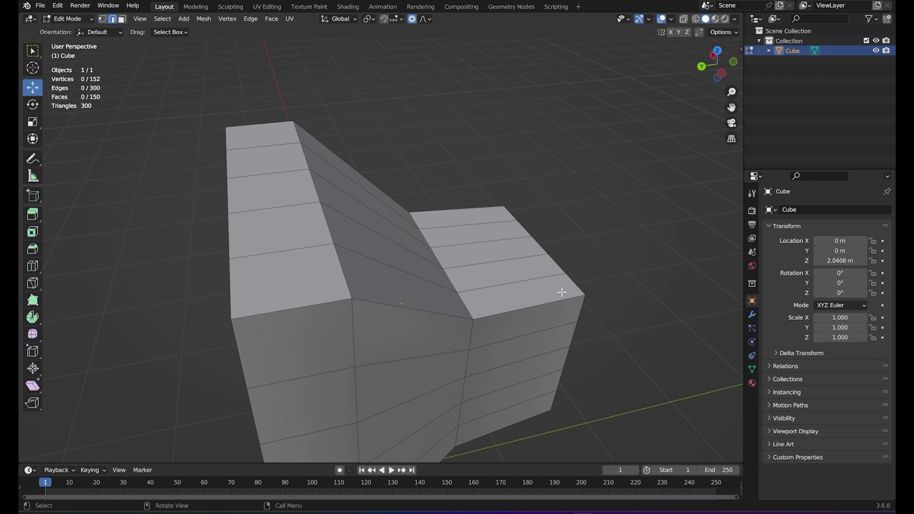
Step: Select the four corner edge loops of the monitor body
{"action": "left_click", "coordinate": [308, 306], "text": "alt"}
{"action": "mouse_move", "coordinate": [308, 307]}
{"action": "middle_mouse_down"}
{"action": "mouse_move", "coordinate": [375, 308]}
{"action": "mouse_move", "coordinate": [251, 302]}
{"action": "mouse_move", "coordinate": [314, 316]}
{"action": "mouse_move", "coordinate": [509, 315]}
{"action": "mouse_move", "coordinate": [470, 209]}
{"action": "mouse_move", "coordinate": [453, 235]}
{"action": "mouse_move", "coordinate": [412, 238]}
{"action": "mouse_move", "coordinate": [394, 301]}
{"action": "mouse_move", "coordinate": [400, 235]}
{"action": "middle_mouse_up"}
{"action": "left_click", "coordinate": [472, 215], "text": "alt+shift"}
{"action": "left_click", "coordinate": [453, 235], "text": "alt+shift"}
{"action": "left_click", "coordinate": [393, 199], "text": "alt+shift"}
{"action": "mouse_move", "coordinate": [453, 249]}
{"action": "middle_mouse_down"}
{"action": "mouse_move", "coordinate": [435, 286]}
{"action": "mouse_move", "coordinate": [381, 334]}
{"action": "mouse_move", "coordinate": [365, 363]}
{"action": "mouse_move", "coordinate": [482, 348]}
{"action": "mouse_move", "coordinate": [302, 302]}
{"action": "mouse_move", "coordinate": [337, 340]}
{"action": "mouse_move", "coordinate": [471, 314]}
{"action": "mouse_move", "coordinate": [347, 316]}
{"action": "mouse_move", "coordinate": [411, 327]}
{"action": "middle_mouse_up"}
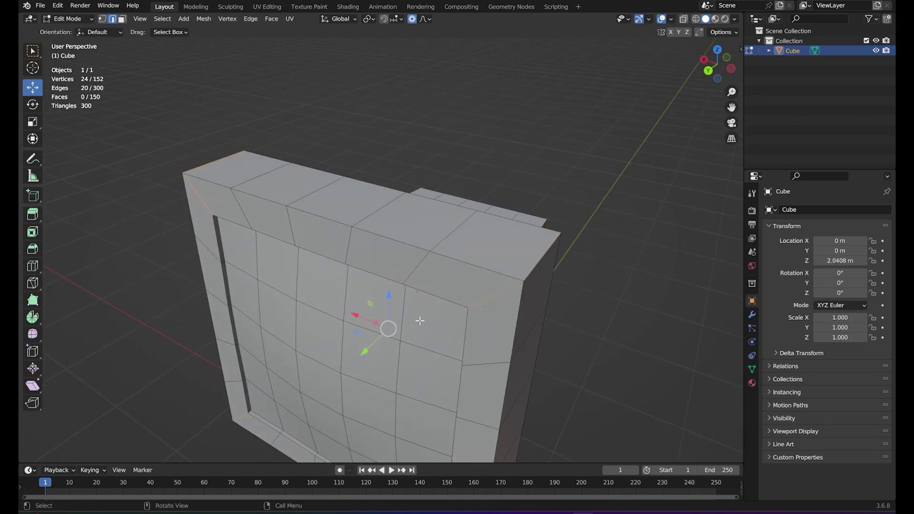
{"action": "middle_click_drag", "start_coordinate": [426, 316], "coordinate": [433, 290]}
{"action": "scroll", "coordinate": [440, 277], "scroll_direction": "up", "scroll_amount": 2}
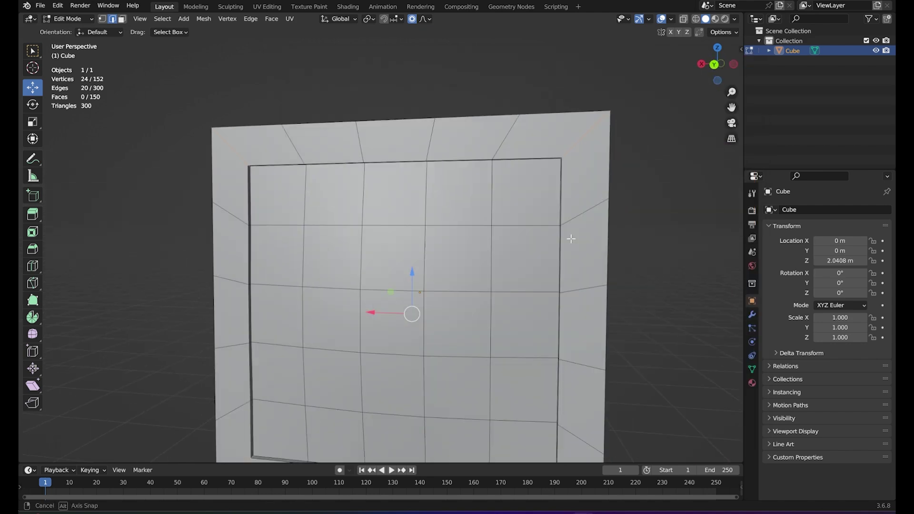
{"action": "mouse_move", "coordinate": [572, 238]}
{"action": "middle_mouse_down"}
{"action": "mouse_move", "coordinate": [563, 256]}
{"action": "mouse_move", "coordinate": [605, 276]}
{"action": "mouse_move", "coordinate": [513, 273]}
{"action": "mouse_move", "coordinate": [436, 230]}
{"action": "middle_mouse_up"}
Step: Drop the stray diagonal corner edges and start a bevel on the 16 outer edges
{"action": "left_click", "coordinate": [435, 209], "text": "shift"}
{"action": "middle_click_drag", "start_coordinate": [270, 280], "coordinate": [289, 195], "text": "shift"}
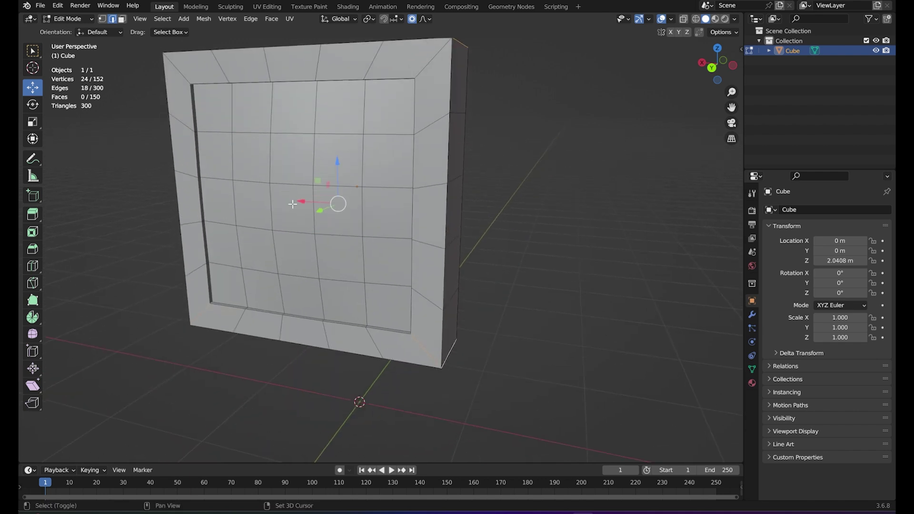
{"action": "left_click", "coordinate": [412, 357], "text": "shift"}
{"action": "mouse_move", "coordinate": [206, 313]}
{"action": "middle_mouse_down"}
{"action": "mouse_move", "coordinate": [426, 142]}
{"action": "mouse_move", "coordinate": [428, 207]}
{"action": "middle_mouse_up"}
{"action": "left_click", "coordinate": [429, 192], "text": "alt+shift"}
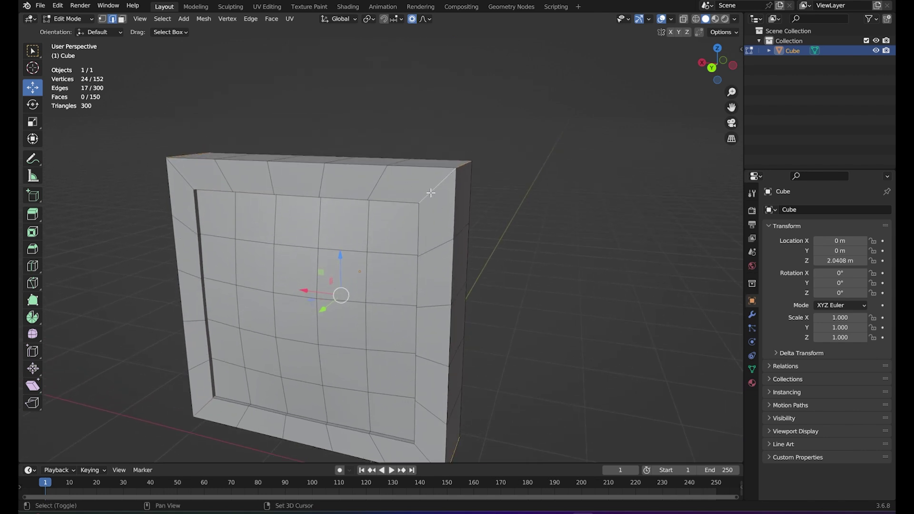
{"action": "left_click", "coordinate": [434, 194], "text": "alt+shift"}
{"action": "mouse_move", "coordinate": [438, 195]}
{"action": "middle_mouse_down"}
{"action": "mouse_move", "coordinate": [521, 195]}
{"action": "mouse_move", "coordinate": [494, 200]}
{"action": "middle_mouse_up"}
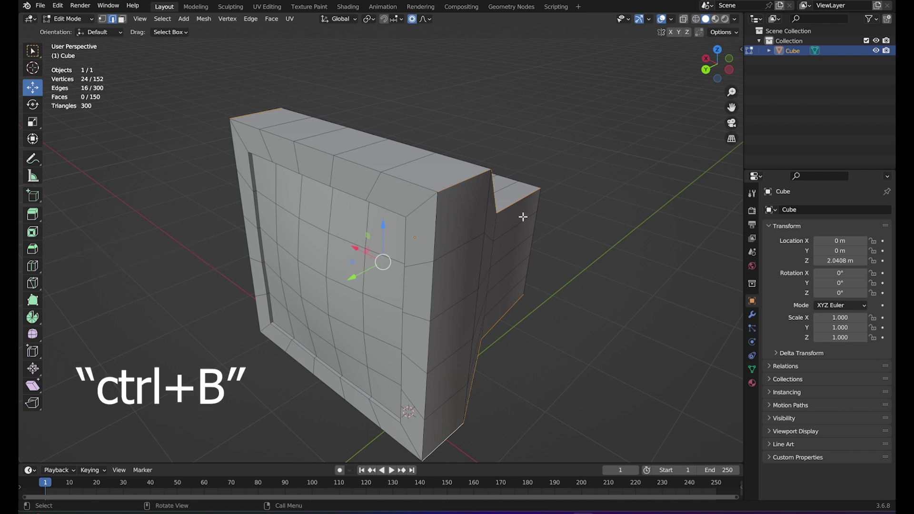
{"action": "key", "text": "ctrl+b"}
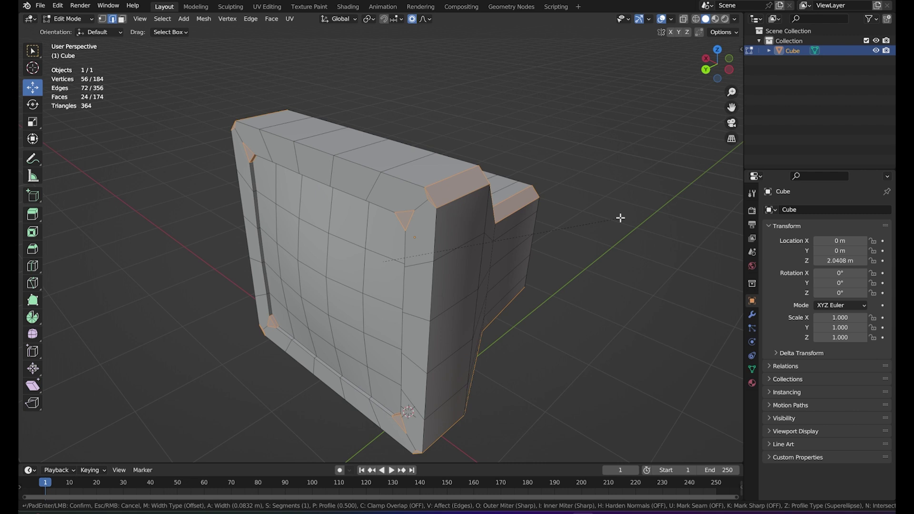
Step: Cancel the bevel preview and zoom in on the screen recess's inner corner
{"action": "right_click", "coordinate": [620, 217]}
{"action": "middle_click_drag", "start_coordinate": [511, 230], "coordinate": [609, 196]}
{"action": "scroll", "coordinate": [613, 137], "scroll_direction": "up", "scroll_amount": 3}
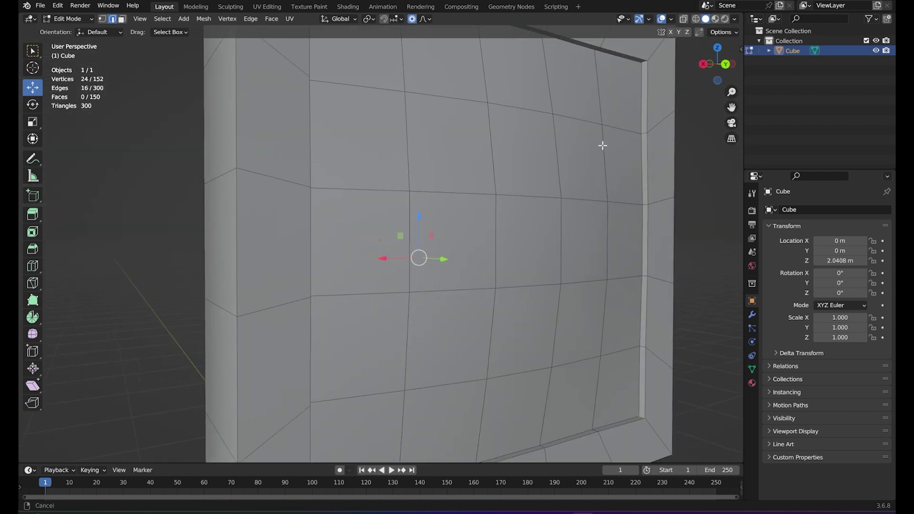
{"action": "scroll", "coordinate": [472, 238], "scroll_direction": "up", "scroll_amount": 2}
{"action": "scroll", "coordinate": [472, 238], "scroll_direction": "up", "scroll_amount": 3}
{"action": "mouse_move", "coordinate": [574, 158]}
{"action": "middle_mouse_down", "text": "shift"}
{"action": "mouse_move", "coordinate": [572, 126]}
{"action": "mouse_move", "coordinate": [490, 266]}
{"action": "mouse_move", "coordinate": [438, 252]}
{"action": "mouse_move", "coordinate": [340, 158]}
{"action": "middle_mouse_up", "text": "shift"}
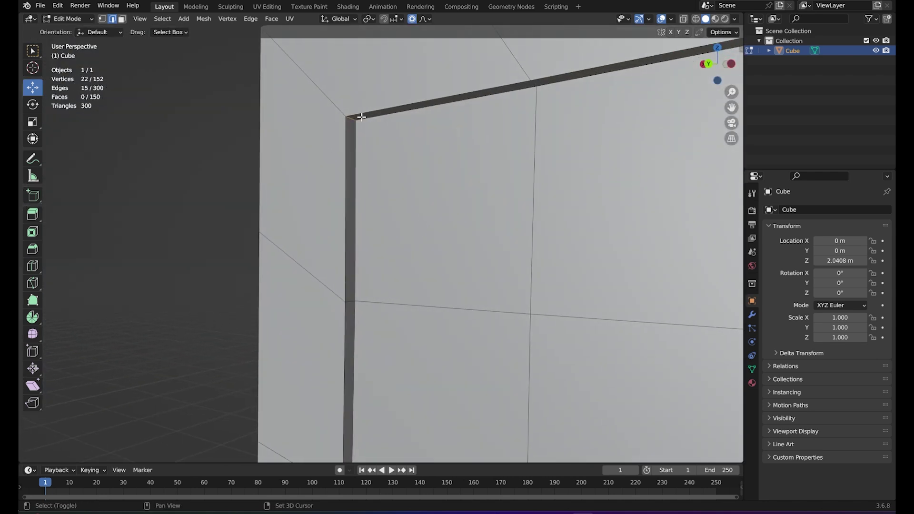
Step: Remove the recess edges from the selection and restart the bevel on 12 corner edges (~0.184 m)
{"action": "left_click", "coordinate": [353, 119], "text": "shift"}
{"action": "middle_click_drag", "start_coordinate": [353, 120], "coordinate": [381, 135]}
{"action": "mouse_move", "coordinate": [287, 315]}
{"action": "middle_mouse_down"}
{"action": "mouse_move", "coordinate": [412, 220]}
{"action": "mouse_move", "coordinate": [363, 237]}
{"action": "mouse_move", "coordinate": [351, 258]}
{"action": "mouse_move", "coordinate": [530, 270]}
{"action": "mouse_move", "coordinate": [408, 294]}
{"action": "middle_mouse_up"}
{"action": "left_click", "coordinate": [372, 265], "text": "shift"}
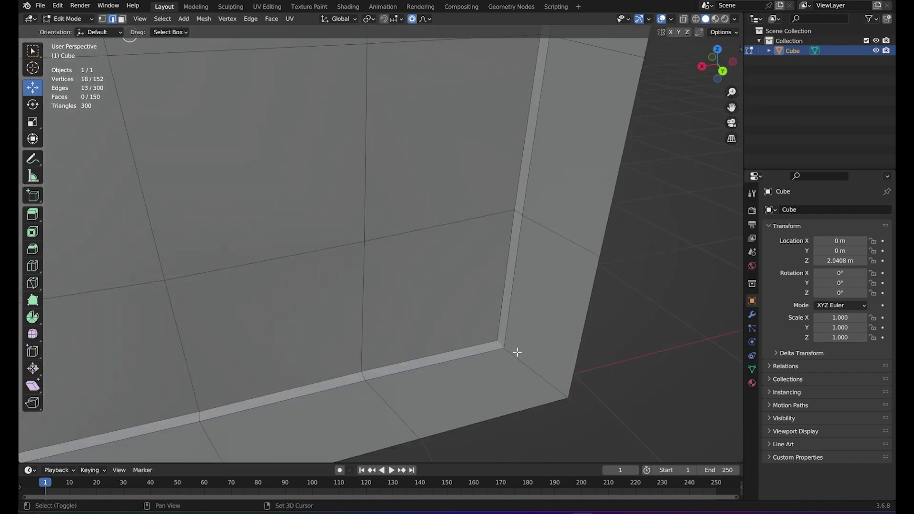
{"action": "left_click", "coordinate": [500, 343], "text": "shift"}
{"action": "scroll", "coordinate": [476, 280], "scroll_direction": "down", "scroll_amount": 5}
{"action": "mouse_move", "coordinate": [476, 280]}
{"action": "middle_mouse_down"}
{"action": "mouse_move", "coordinate": [527, 327]}
{"action": "mouse_move", "coordinate": [460, 294]}
{"action": "mouse_move", "coordinate": [478, 319]}
{"action": "middle_mouse_up"}
{"action": "scroll", "coordinate": [527, 327], "scroll_direction": "down", "scroll_amount": 3}
{"action": "key", "text": "ctrl+b"}
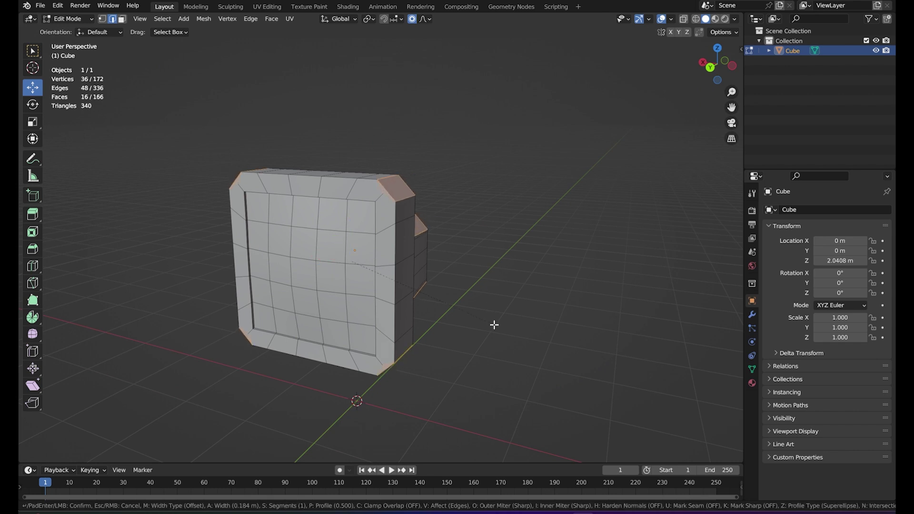
Step: Cancel and retry the bevel previews while orbiting to see the body's corners
{"action": "right_click", "coordinate": [496, 327]}
{"action": "right_click", "coordinate": [498, 330]}
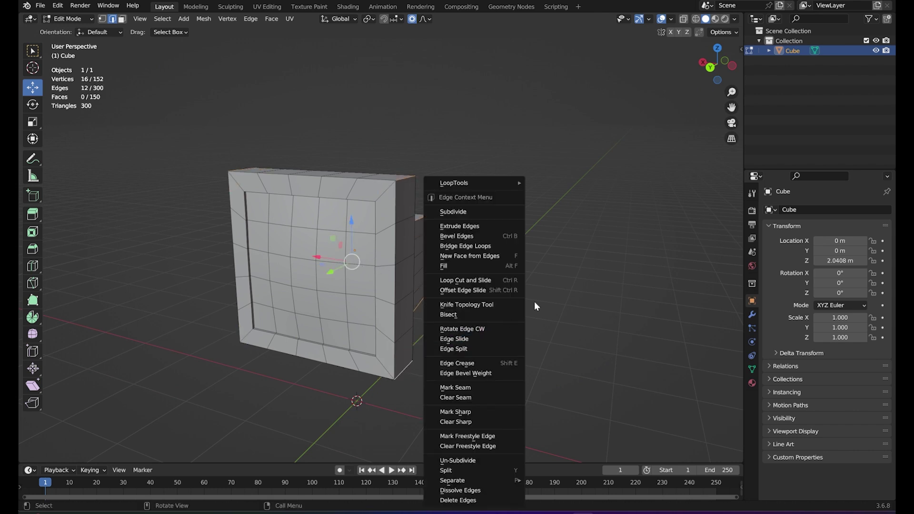
{"action": "middle_click_drag", "start_coordinate": [536, 305], "coordinate": [548, 296]}
{"action": "key", "text": "ctrl+b"}
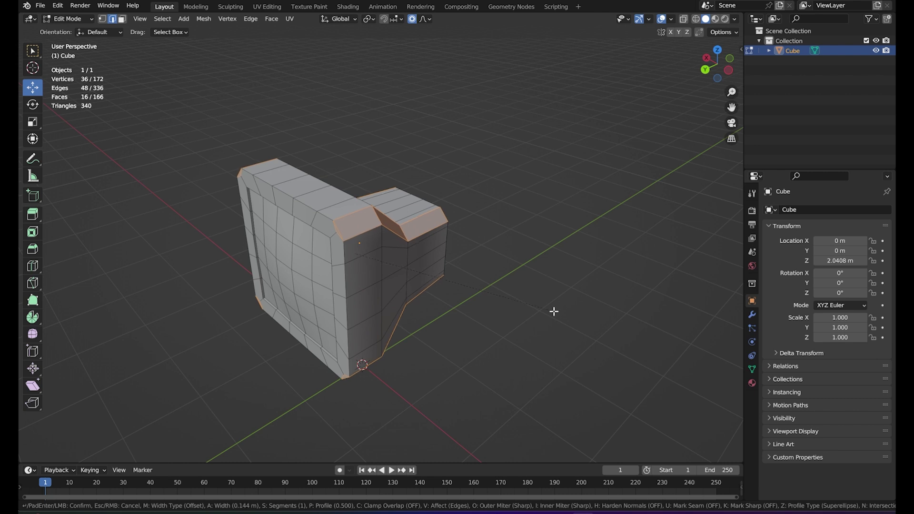
{"action": "right_click", "coordinate": [553, 311]}
{"action": "scroll", "coordinate": [521, 312], "scroll_direction": "up", "scroll_amount": 2}
{"action": "middle_click_drag", "start_coordinate": [521, 312], "coordinate": [551, 304]}
Step: Bevel the corner edges with three segments and return to Object Mode at 204 vertices
{"action": "key", "text": "ctrl+b"}
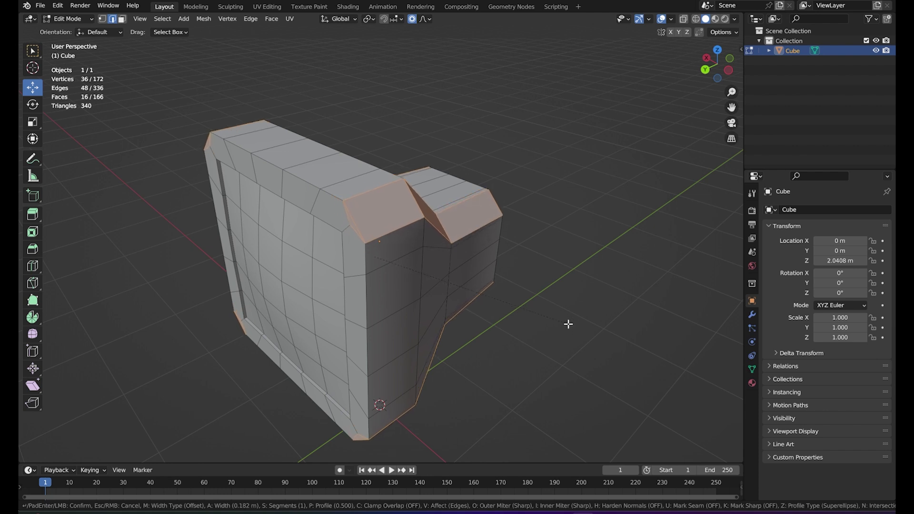
{"action": "scroll", "coordinate": [568, 324], "scroll_direction": "up", "scroll_amount": 1}
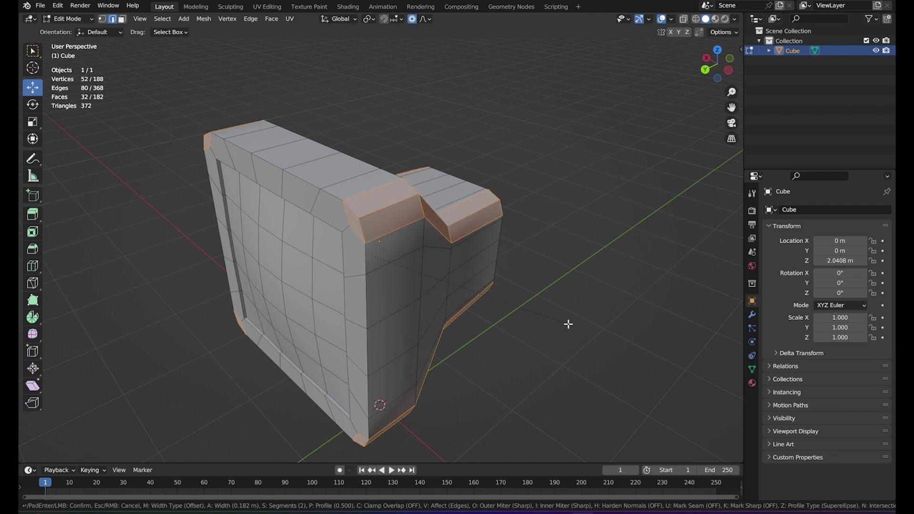
{"action": "scroll", "coordinate": [568, 324], "scroll_direction": "up", "scroll_amount": 1}
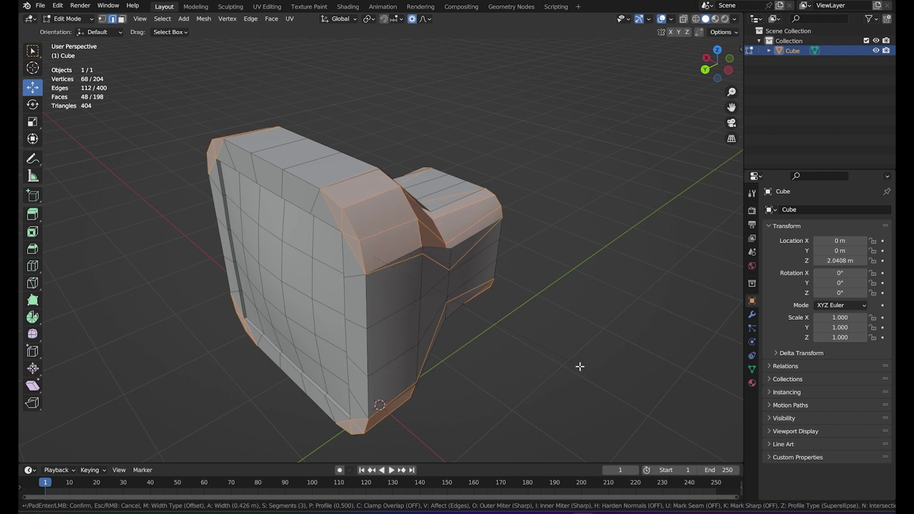
{"action": "left_click", "coordinate": [570, 323]}
{"action": "mouse_move", "coordinate": [561, 359]}
{"action": "middle_mouse_down"}
{"action": "mouse_move", "coordinate": [547, 329]}
{"action": "mouse_move", "coordinate": [497, 321]}
{"action": "middle_mouse_up"}
{"action": "scroll", "coordinate": [547, 329], "scroll_direction": "down", "scroll_amount": 3}
{"action": "key", "text": "Tab"}
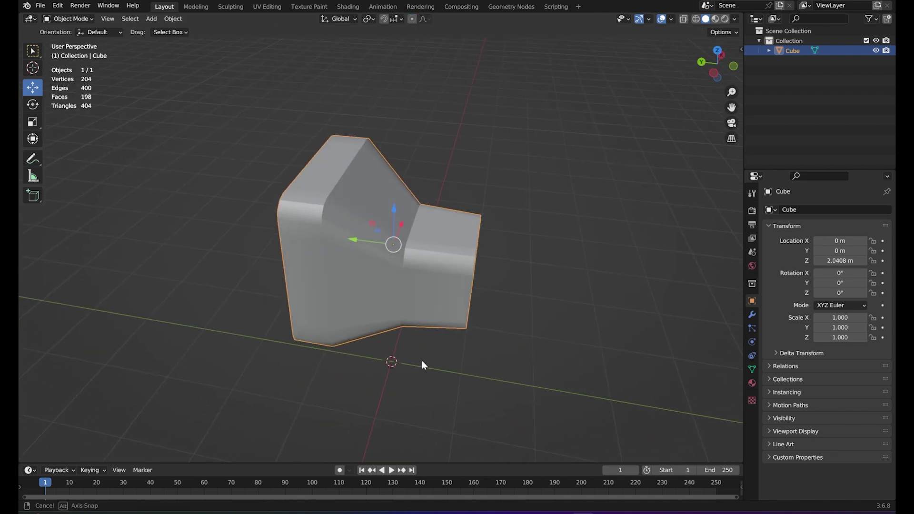
Step: Toggle Edit Mode and orbit to inspect the bevelled monitor body
{"action": "mouse_move", "coordinate": [497, 324]}
{"action": "middle_mouse_down"}
{"action": "mouse_move", "coordinate": [413, 316]}
{"action": "mouse_move", "coordinate": [379, 337]}
{"action": "mouse_move", "coordinate": [318, 321]}
{"action": "middle_mouse_up"}
{"action": "scroll", "coordinate": [447, 311], "scroll_direction": "up", "scroll_amount": 2}
{"action": "key", "text": "Tab"}
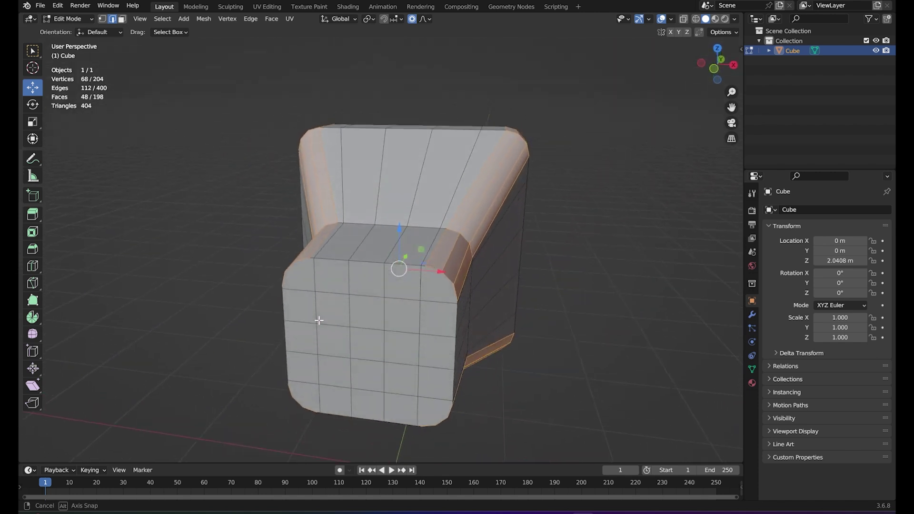
{"action": "key", "text": "Tab"}
{"action": "mouse_move", "coordinate": [379, 323]}
{"action": "middle_mouse_down"}
{"action": "mouse_move", "coordinate": [532, 323]}
{"action": "mouse_move", "coordinate": [481, 276]}
{"action": "mouse_move", "coordinate": [421, 299]}
{"action": "mouse_move", "coordinate": [448, 327]}
{"action": "middle_mouse_up"}
{"action": "scroll", "coordinate": [480, 281], "scroll_direction": "down", "scroll_amount": 3}
{"action": "scroll", "coordinate": [480, 289], "scroll_direction": "up", "scroll_amount": 3}
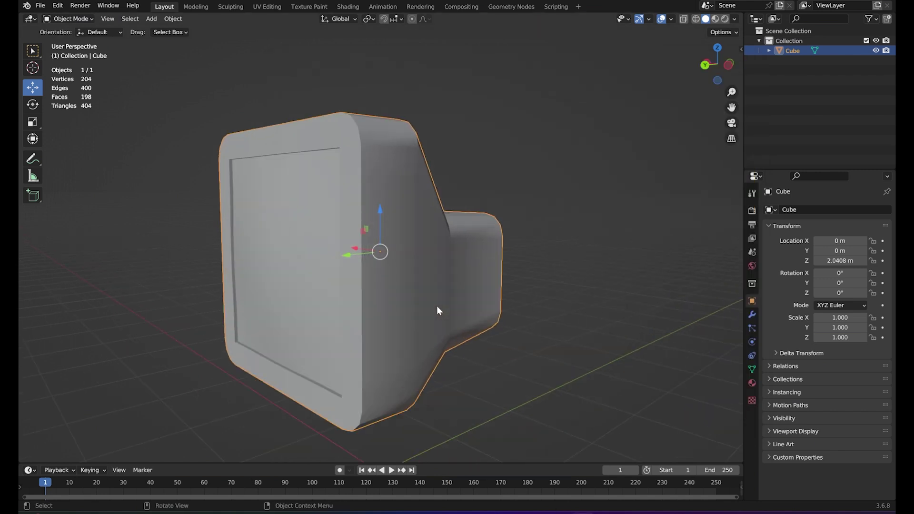
{"action": "mouse_move", "coordinate": [436, 306]}
{"action": "middle_mouse_down"}
{"action": "mouse_move", "coordinate": [457, 321]}
{"action": "mouse_move", "coordinate": [449, 252]}
{"action": "mouse_move", "coordinate": [450, 314]}
{"action": "middle_mouse_up"}
Step: In Edit Mode, select a top-right corner edge and zoom in around it
{"action": "key", "text": "Tab"}
{"action": "left_click", "coordinate": [420, 204]}
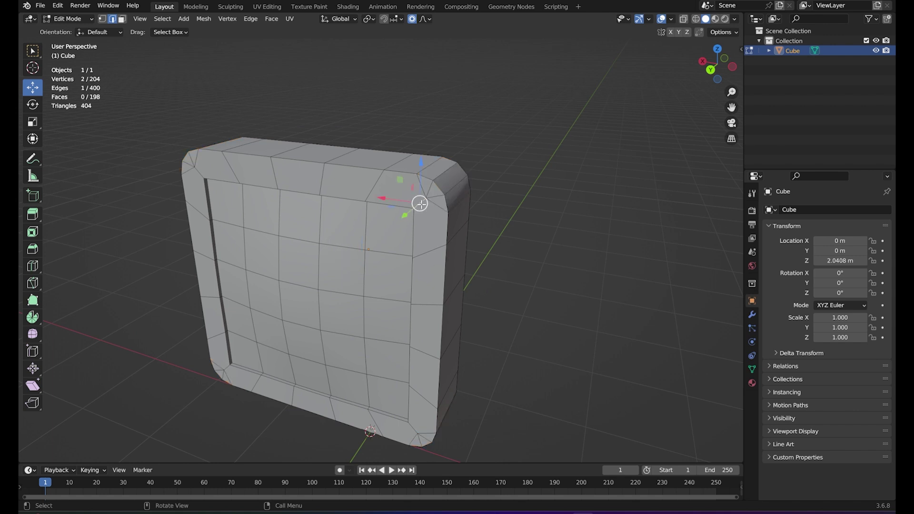
{"action": "scroll", "coordinate": [448, 257], "scroll_direction": "up", "scroll_amount": 2}
{"action": "scroll", "coordinate": [450, 255], "scroll_direction": "up", "scroll_amount": 1}
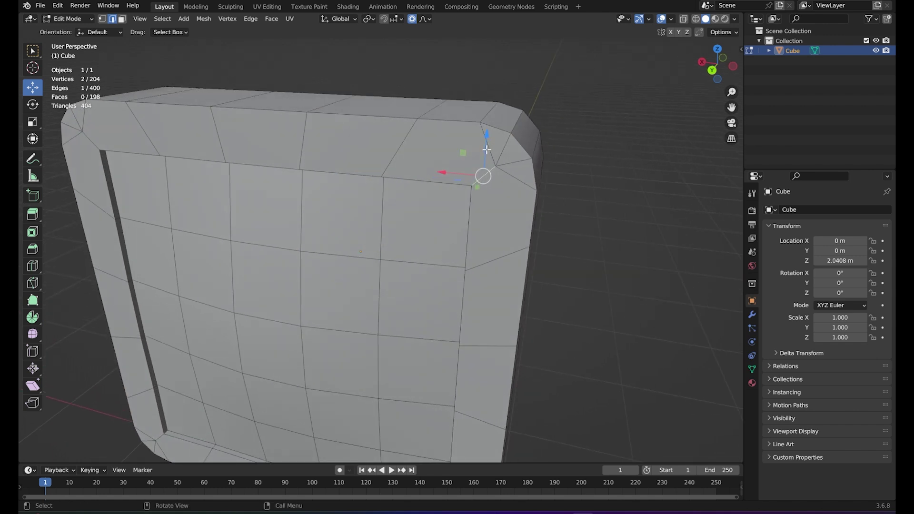
{"action": "scroll", "coordinate": [465, 177], "scroll_direction": "down", "scroll_amount": 3}
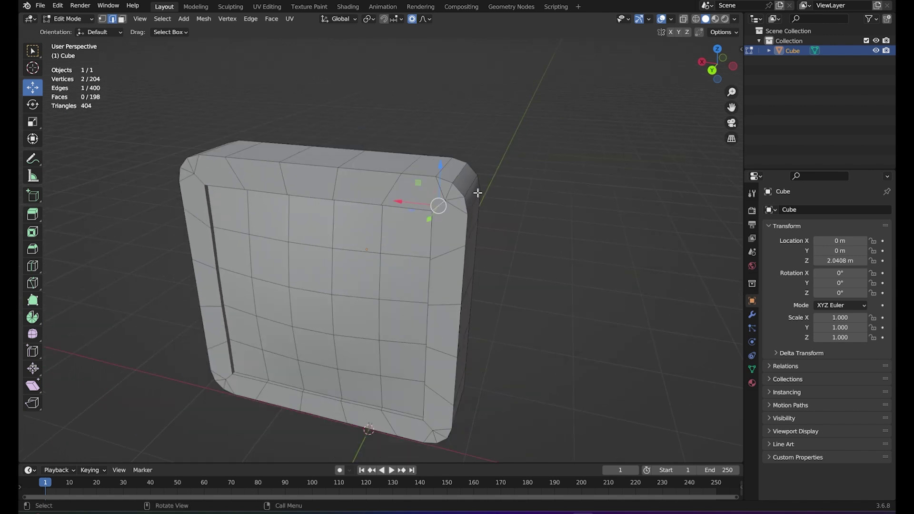
{"action": "middle_click_drag", "start_coordinate": [428, 273], "coordinate": [426, 281]}
Step: Check front and side edge loops, then undo the bevel back to 152 vertices
{"action": "left_click", "coordinate": [424, 262], "text": "alt"}
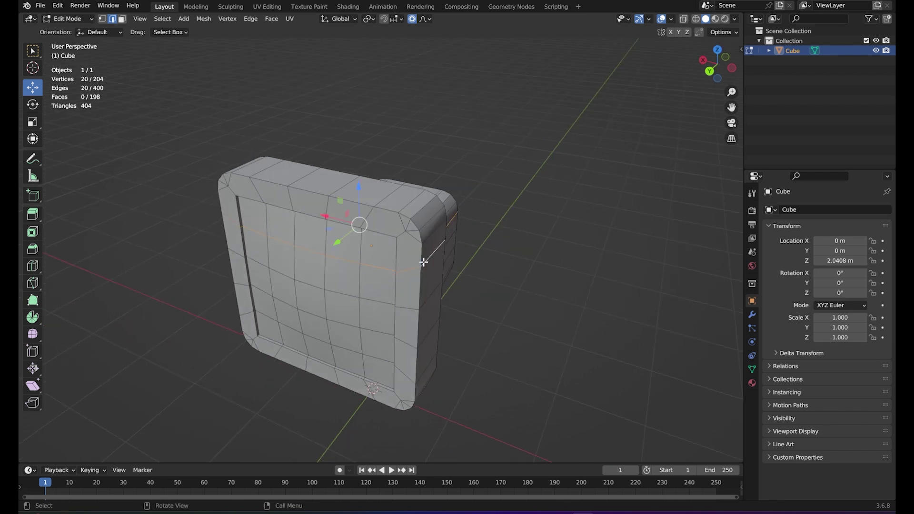
{"action": "scroll", "coordinate": [426, 267], "scroll_direction": "up", "scroll_amount": 2}
{"action": "left_click", "coordinate": [449, 267], "text": "alt"}
{"action": "middle_click_drag", "start_coordinate": [448, 270], "coordinate": [367, 259]}
{"action": "left_click", "coordinate": [368, 258], "text": "ctrl"}
{"action": "key", "text": "ctrl+z"}
{"action": "key", "text": "ctrl+z"}
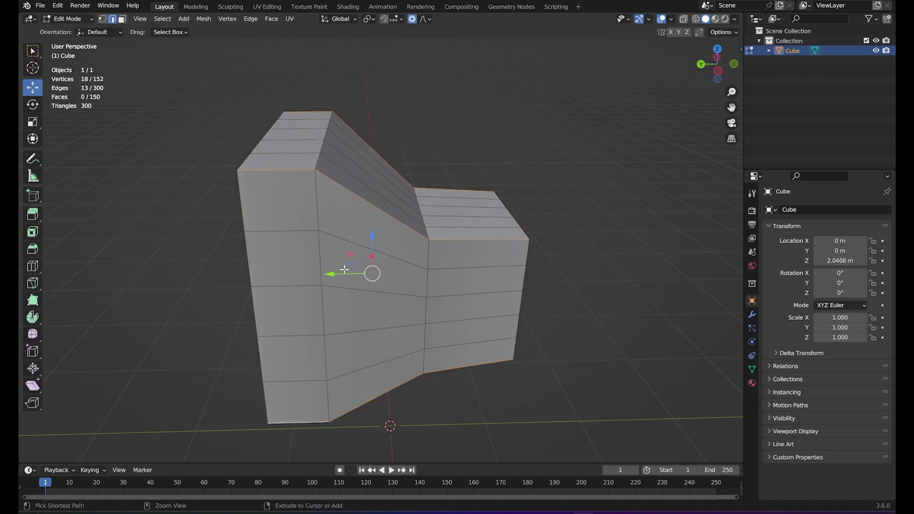
{"action": "key", "text": "ctrl+z"}
Step: Bevel the four corner edge loops with 3 segments, about 0.17 m wide
{"action": "middle_click_drag", "start_coordinate": [344, 270], "coordinate": [470, 255]}
{"action": "left_click", "coordinate": [503, 173], "text": "alt"}
{"action": "left_click", "coordinate": [220, 171], "text": "alt+shift"}
{"action": "left_click", "coordinate": [251, 428], "text": "alt+shift"}
{"action": "left_click", "coordinate": [484, 401], "text": "alt+shift"}
{"action": "middle_click_drag", "start_coordinate": [484, 401], "coordinate": [435, 370]}
{"action": "key", "text": "ctrl+b"}
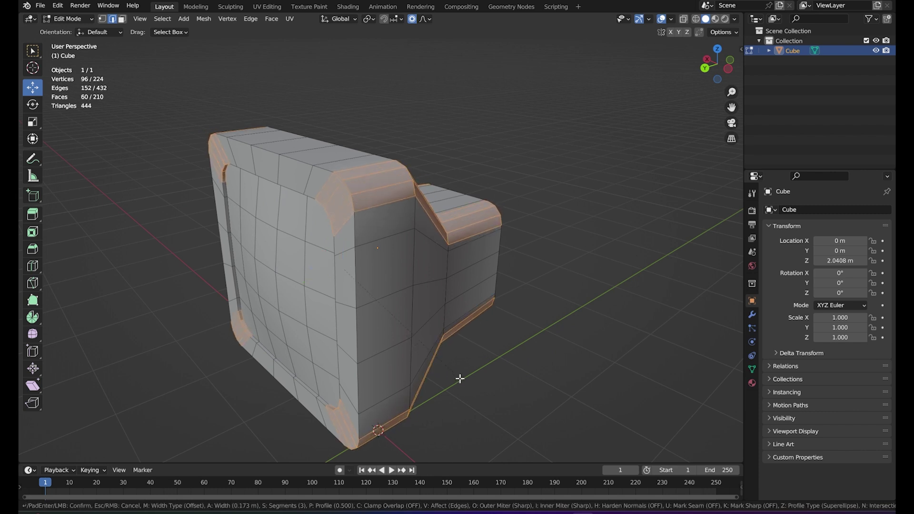
{"action": "left_click", "coordinate": [460, 378]}
{"action": "mouse_move", "coordinate": [465, 374]}
{"action": "middle_mouse_down"}
{"action": "mouse_move", "coordinate": [271, 342]}
{"action": "mouse_move", "coordinate": [275, 363]}
{"action": "mouse_move", "coordinate": [464, 368]}
{"action": "mouse_move", "coordinate": [440, 354]}
{"action": "mouse_move", "coordinate": [481, 350]}
{"action": "mouse_move", "coordinate": [443, 342]}
{"action": "middle_mouse_up"}
{"action": "key", "text": "Tab"}
{"action": "key", "text": "Tab"}
Step: Save the blend file, deselect all, and preview the 224-vertex body in Object Mode
{"action": "key", "text": "ctrl+s"}
{"action": "mouse_move", "coordinate": [542, 339]}
{"action": "middle_mouse_down"}
{"action": "mouse_move", "coordinate": [496, 333]}
{"action": "mouse_move", "coordinate": [569, 365]}
{"action": "mouse_move", "coordinate": [537, 362]}
{"action": "mouse_move", "coordinate": [529, 370]}
{"action": "mouse_move", "coordinate": [506, 349]}
{"action": "middle_mouse_up"}
{"action": "scroll", "coordinate": [571, 366], "scroll_direction": "up", "scroll_amount": 2}
{"action": "key", "text": "alt+a"}
{"action": "scroll", "coordinate": [529, 370], "scroll_direction": "down", "scroll_amount": 3}
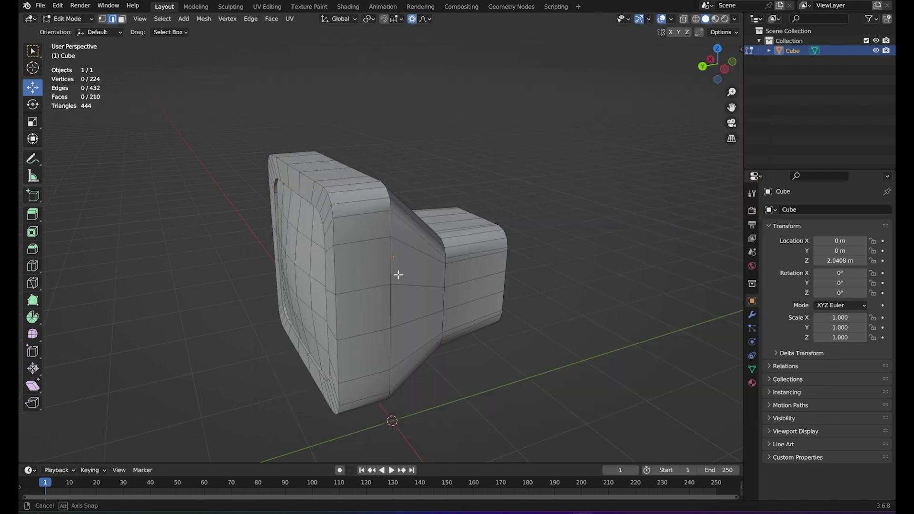
{"action": "middle_click_drag", "start_coordinate": [398, 271], "coordinate": [462, 330]}
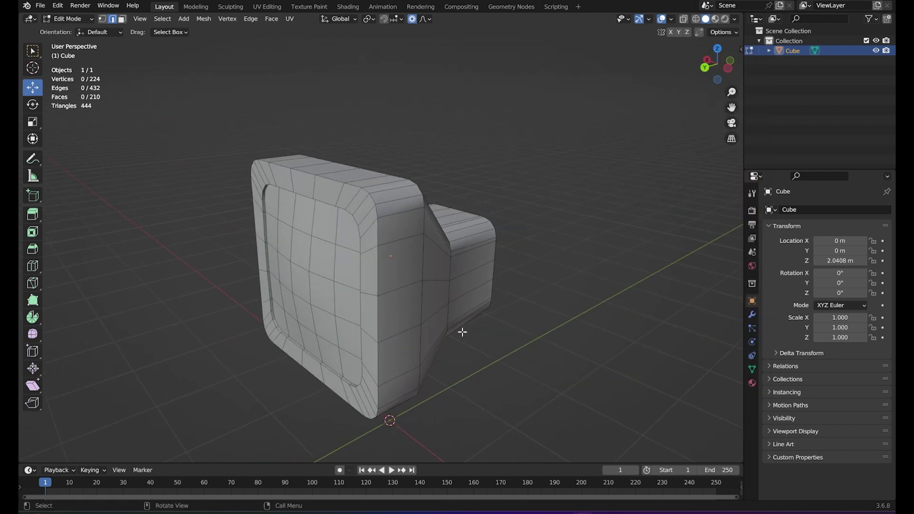
{"action": "key", "text": "Tab"}
{"action": "mouse_move", "coordinate": [524, 331]}
{"action": "middle_mouse_down"}
{"action": "mouse_move", "coordinate": [523, 310]}
{"action": "mouse_move", "coordinate": [544, 322]}
{"action": "middle_mouse_up"}
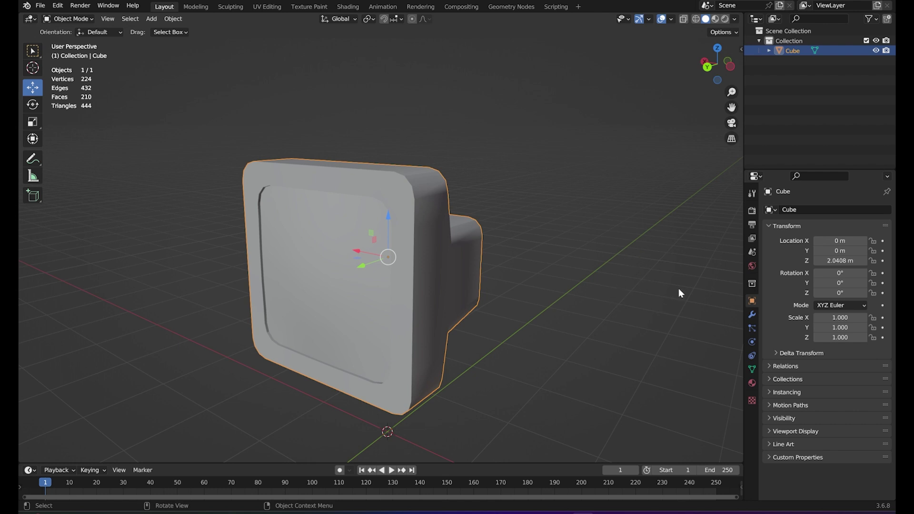
Step: Add a Bevel modifier to the monitor body
{"action": "left_click", "coordinate": [755, 318]}
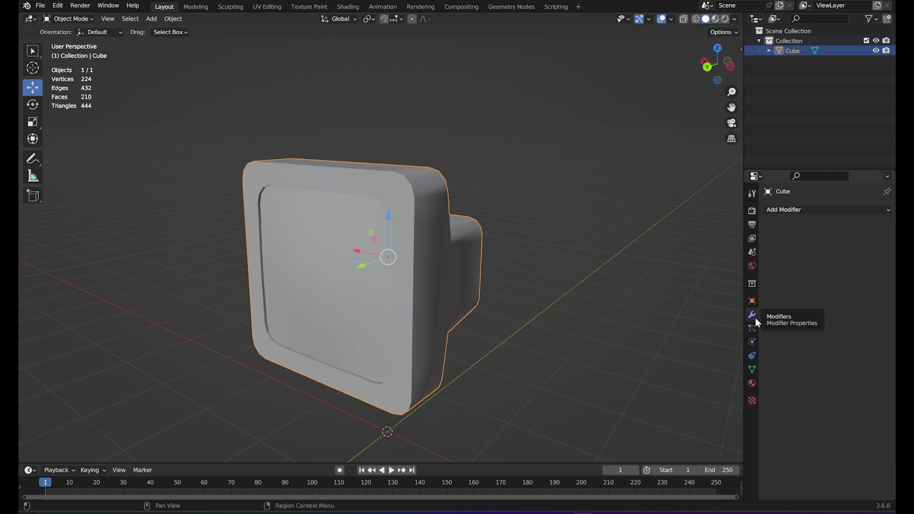
{"action": "left_click", "coordinate": [814, 213]}
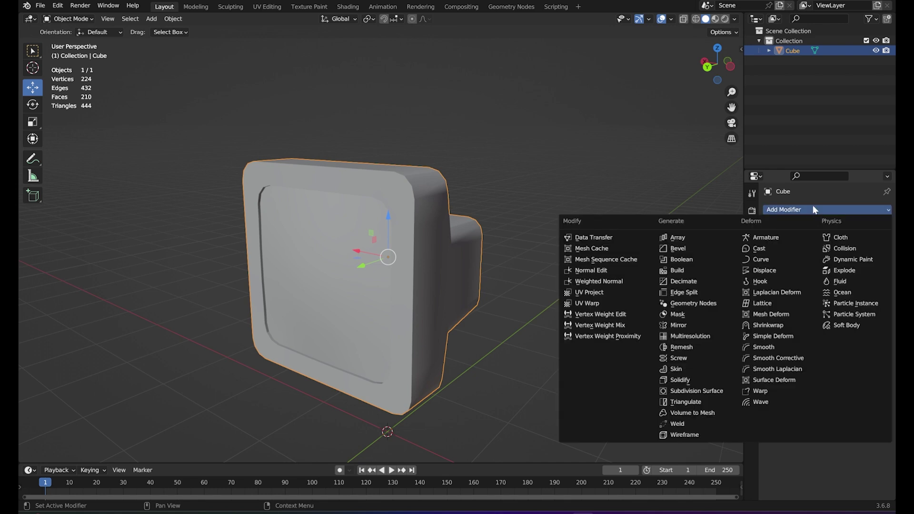
{"action": "left_click", "coordinate": [813, 206]}
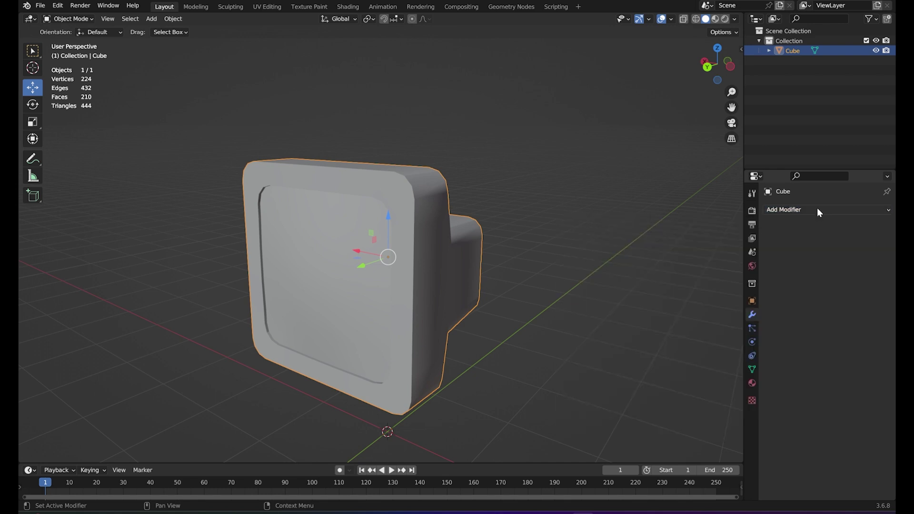
{"action": "left_click", "coordinate": [815, 208]}
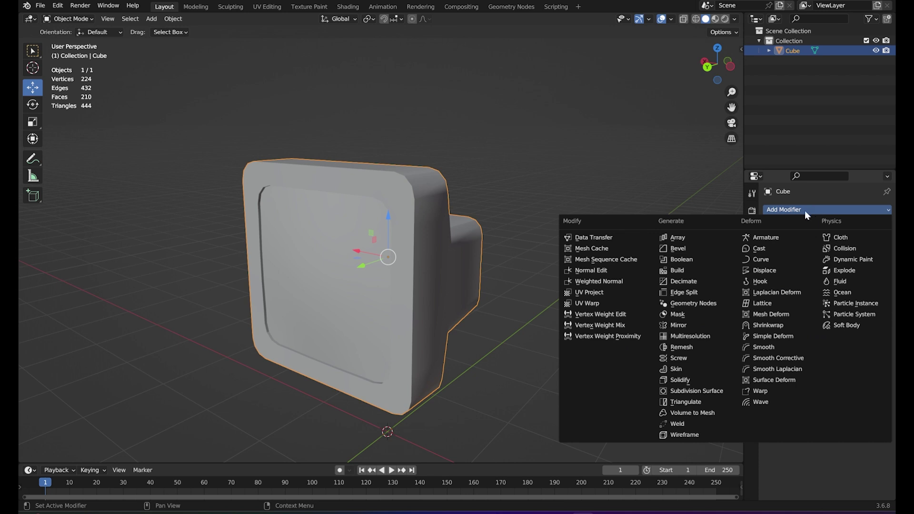
{"action": "left_click", "coordinate": [710, 252]}
{"action": "scroll", "coordinate": [507, 300], "scroll_direction": "up", "scroll_amount": 2}
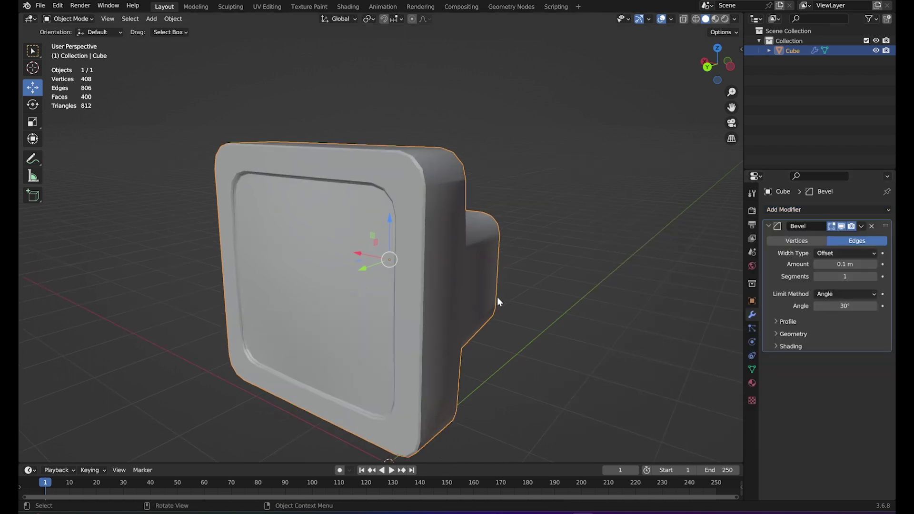
{"action": "mouse_move", "coordinate": [426, 312]}
{"action": "middle_mouse_down"}
{"action": "mouse_move", "coordinate": [475, 302]}
{"action": "mouse_move", "coordinate": [442, 279]}
{"action": "middle_mouse_up"}
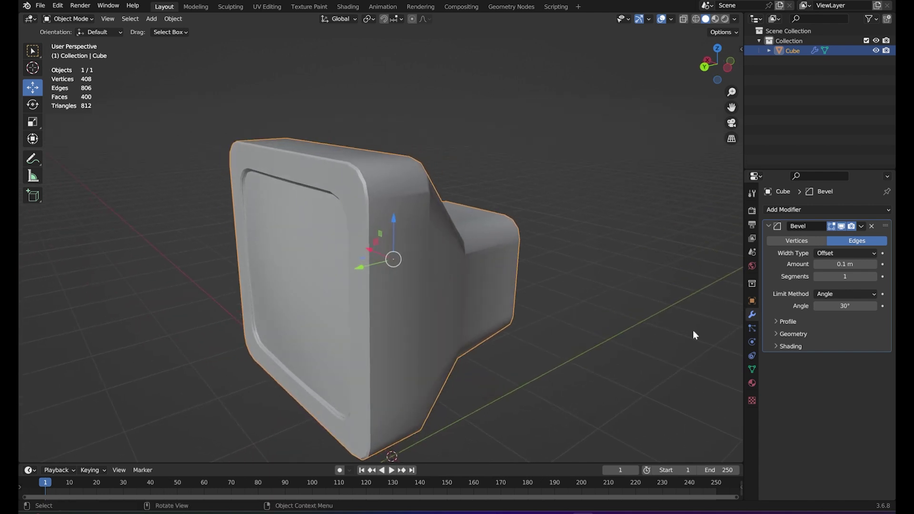
Step: Set the Bevel modifier width to 0.04 m with 4 segments and check it in Edit Mode
{"action": "left_click", "coordinate": [875, 264]}
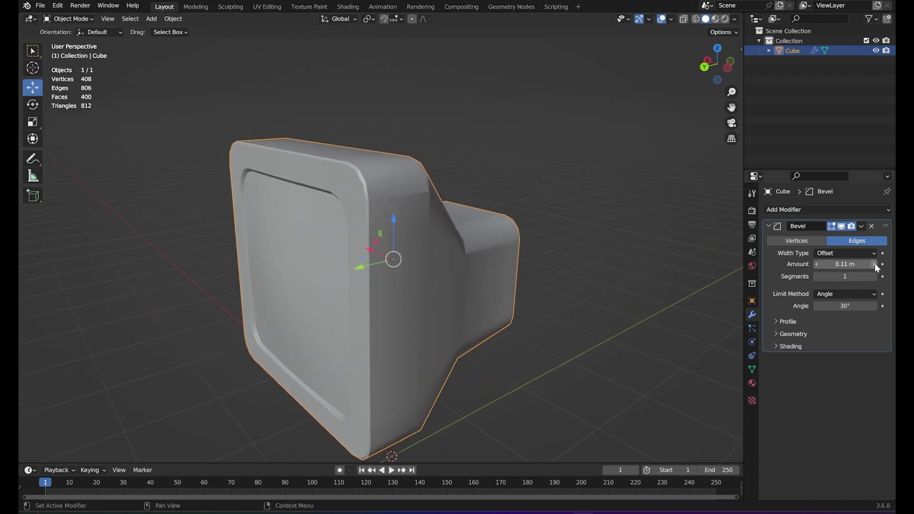
{"action": "left_click", "coordinate": [818, 263]}
{"action": "left_click", "coordinate": [818, 263]}
{"action": "left_click", "coordinate": [818, 263]}
{"action": "left_click", "coordinate": [875, 277]}
{"action": "left_click", "coordinate": [875, 277]}
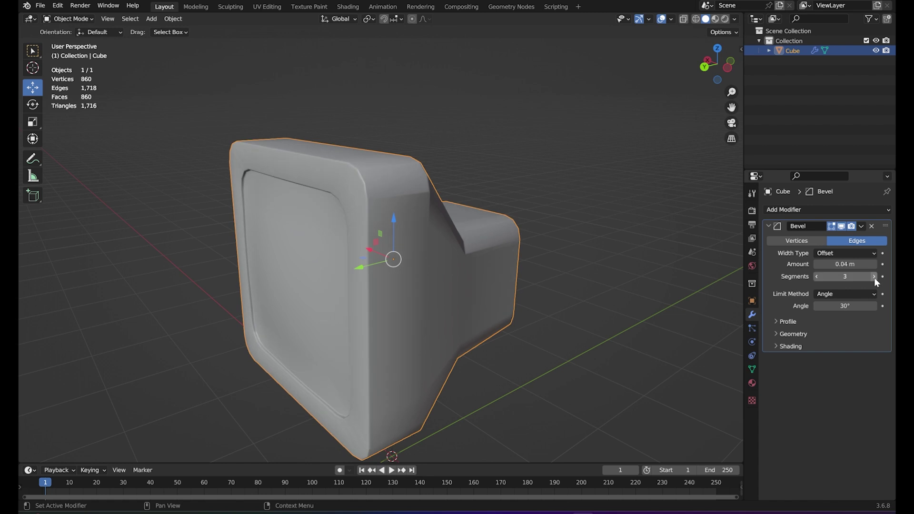
{"action": "mouse_move", "coordinate": [475, 278]}
{"action": "middle_mouse_down"}
{"action": "mouse_move", "coordinate": [519, 318]}
{"action": "mouse_move", "coordinate": [398, 262]}
{"action": "mouse_move", "coordinate": [609, 292]}
{"action": "mouse_move", "coordinate": [501, 270]}
{"action": "mouse_move", "coordinate": [438, 227]}
{"action": "middle_mouse_up"}
{"action": "scroll", "coordinate": [531, 276], "scroll_direction": "up", "scroll_amount": 4}
{"action": "scroll", "coordinate": [535, 263], "scroll_direction": "down", "scroll_amount": 3}
{"action": "key", "text": "Tab"}
{"action": "key", "text": "Tab"}
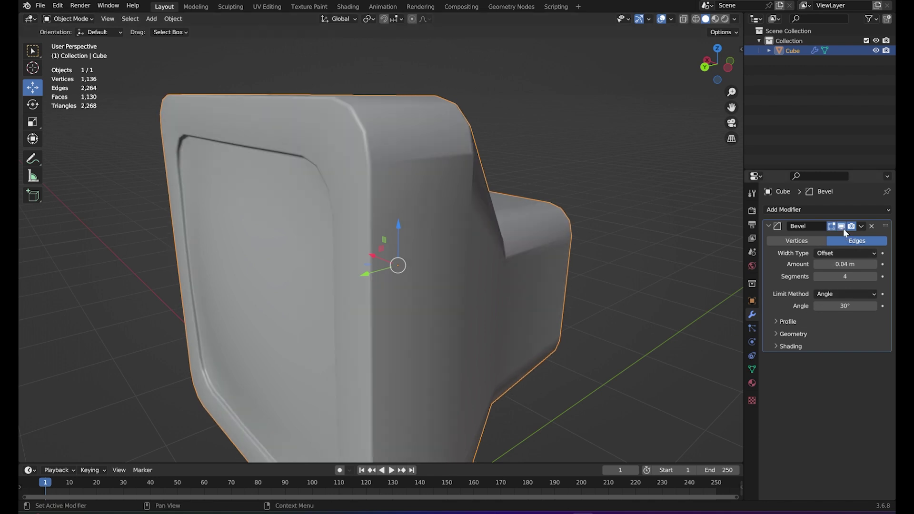
{"action": "left_click", "coordinate": [861, 228]}
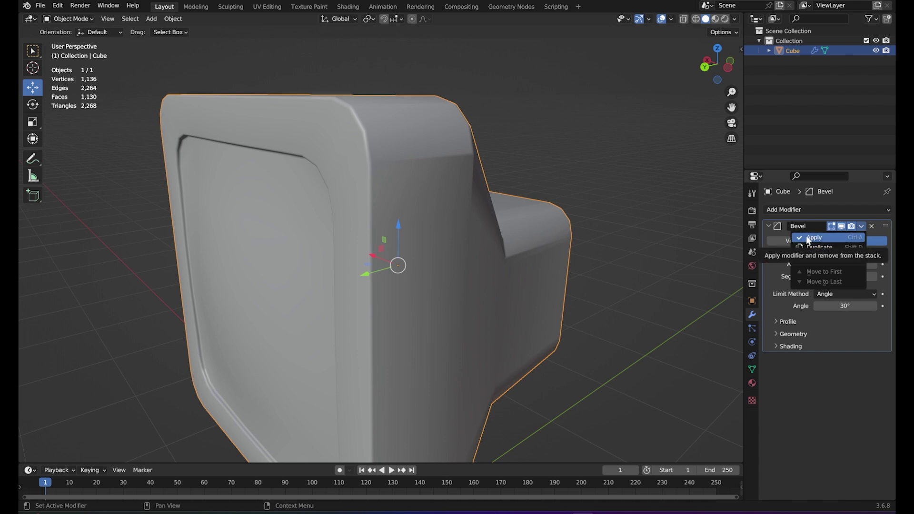
Step: Toggle the Bevel modifier's viewport display off and back on to compare the body
{"action": "mouse_move", "coordinate": [534, 342]}
{"action": "middle_mouse_down"}
{"action": "mouse_move", "coordinate": [403, 355]}
{"action": "mouse_move", "coordinate": [434, 364]}
{"action": "mouse_move", "coordinate": [476, 333]}
{"action": "middle_mouse_up"}
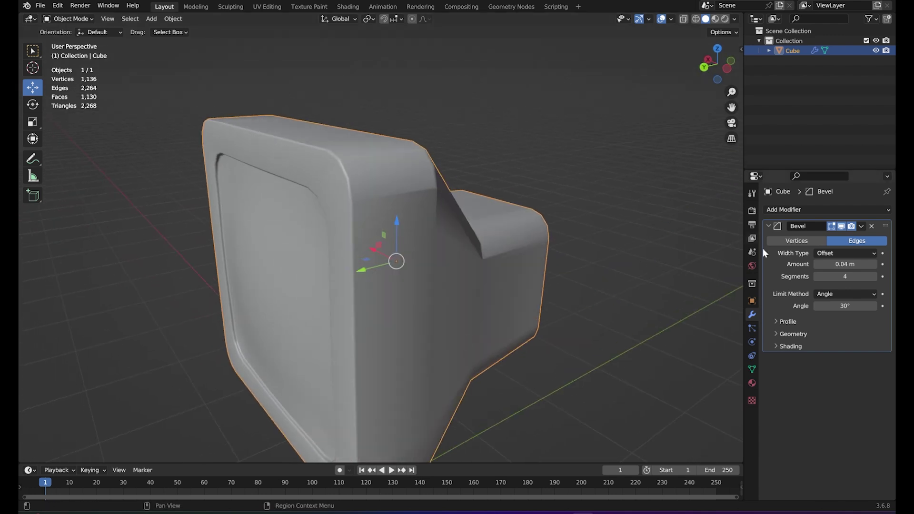
{"action": "left_click", "coordinate": [841, 228]}
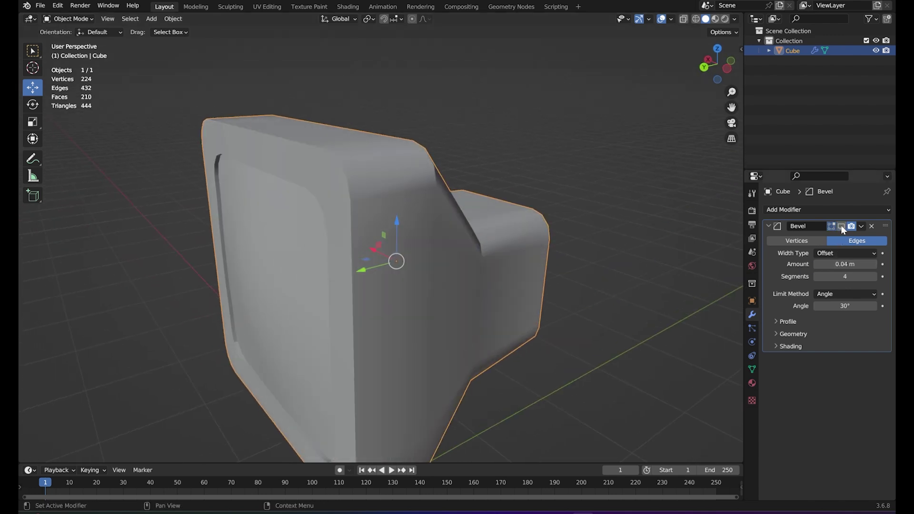
{"action": "left_click", "coordinate": [841, 226]}
{"action": "mouse_move", "coordinate": [690, 260]}
{"action": "middle_mouse_down"}
{"action": "mouse_move", "coordinate": [344, 292]}
{"action": "mouse_move", "coordinate": [393, 296]}
{"action": "mouse_move", "coordinate": [506, 259]}
{"action": "middle_mouse_up"}
{"action": "scroll", "coordinate": [495, 261], "scroll_direction": "down", "scroll_amount": 2}
{"action": "scroll", "coordinate": [511, 275], "scroll_direction": "up", "scroll_amount": 2}
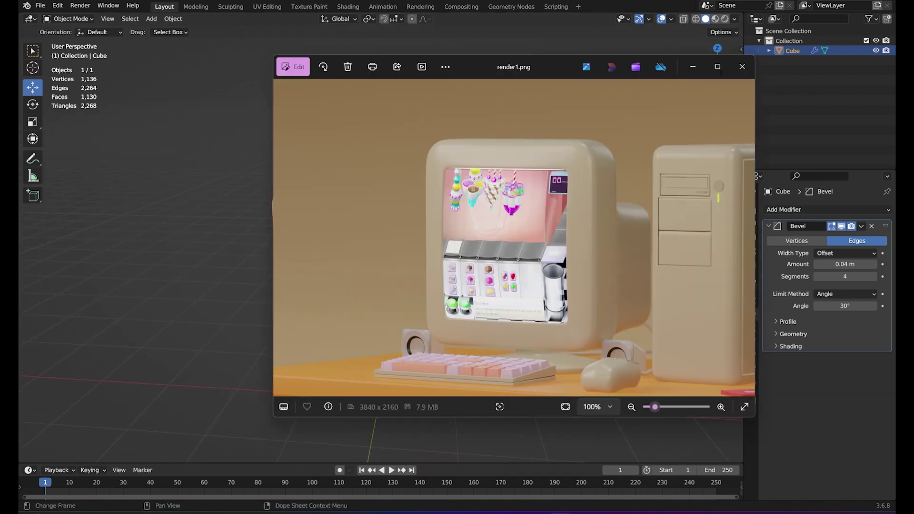
{"action": "scroll", "coordinate": [405, 306], "scroll_direction": "up", "scroll_amount": 3}
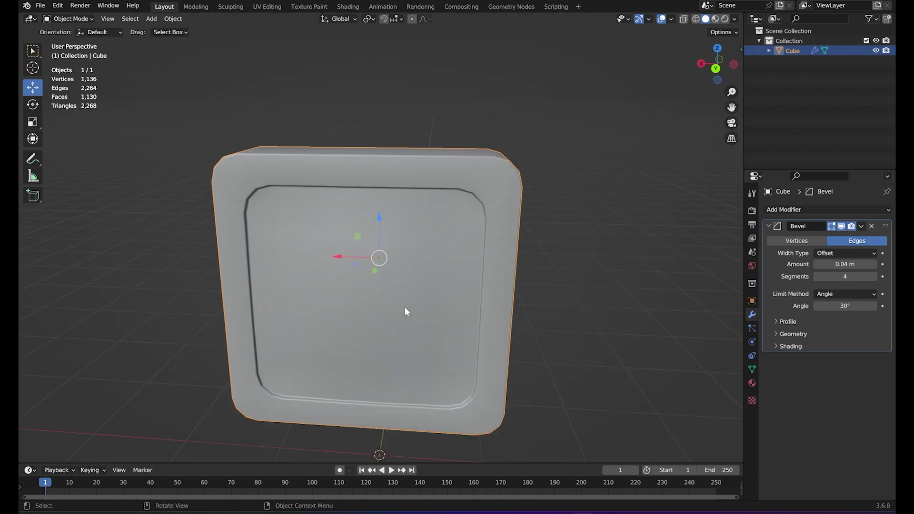
Step: Enter Edit Mode on the bevelled body's 224-vertex mesh and move in close to it
{"action": "key", "text": "Tab"}
{"action": "scroll", "coordinate": [404, 306], "scroll_direction": "up", "scroll_amount": 3}
{"action": "scroll", "coordinate": [429, 272], "scroll_direction": "down", "scroll_amount": 5}
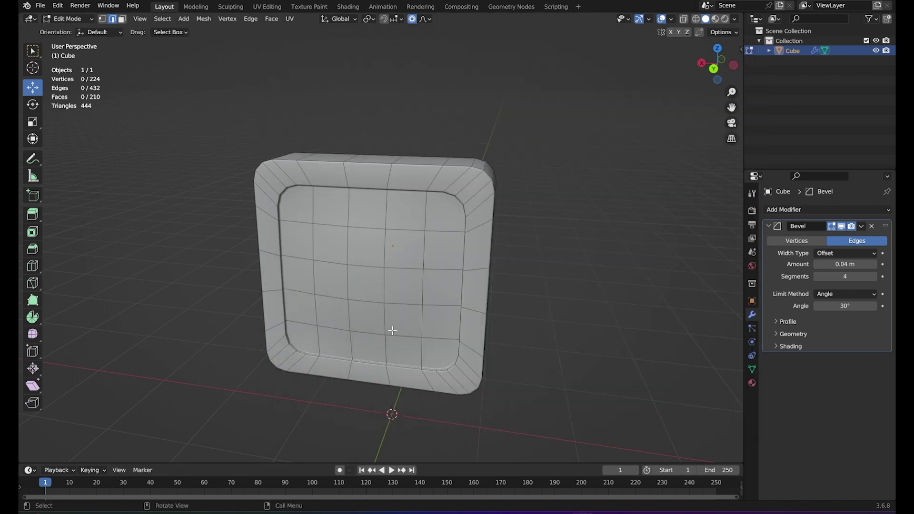
{"action": "scroll", "coordinate": [471, 333], "scroll_direction": "up", "scroll_amount": 3}
{"action": "mouse_move", "coordinate": [492, 315]}
{"action": "middle_mouse_down"}
{"action": "mouse_move", "coordinate": [452, 333]}
{"action": "mouse_move", "coordinate": [464, 333]}
{"action": "middle_mouse_up"}
{"action": "scroll", "coordinate": [384, 302], "scroll_direction": "up", "scroll_amount": 2}
{"action": "mouse_move", "coordinate": [383, 302]}
{"action": "middle_mouse_down", "text": "shift"}
{"action": "mouse_move", "coordinate": [535, 282]}
{"action": "mouse_move", "coordinate": [454, 286]}
{"action": "mouse_move", "coordinate": [470, 306]}
{"action": "mouse_move", "coordinate": [419, 281]}
{"action": "mouse_move", "coordinate": [533, 281]}
{"action": "mouse_move", "coordinate": [519, 307]}
{"action": "mouse_move", "coordinate": [515, 297]}
{"action": "middle_mouse_up", "text": "shift"}
{"action": "scroll", "coordinate": [478, 284], "scroll_direction": "down", "scroll_amount": 1}
{"action": "scroll", "coordinate": [476, 272], "scroll_direction": "down", "scroll_amount": 1}
{"action": "scroll", "coordinate": [453, 286], "scroll_direction": "up", "scroll_amount": 2}
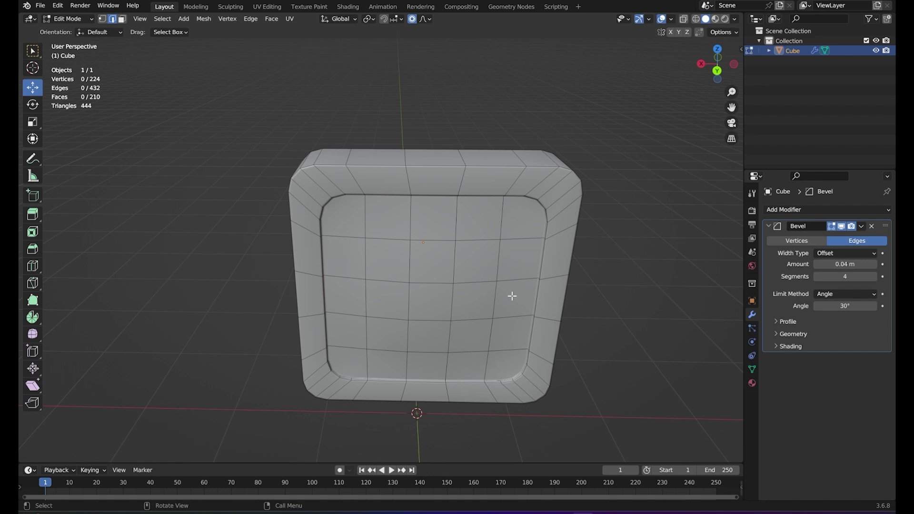
Step: Undo the Bevel modifier and corner bevel, leaving a deselected 152-vertex, 150-face mesh
{"action": "key", "text": "Tab"}
{"action": "key", "text": "Tab"}
{"action": "key", "text": "Tab"}
{"action": "key", "text": "ctrl+z"}
{"action": "key", "text": "ctrl+z"}
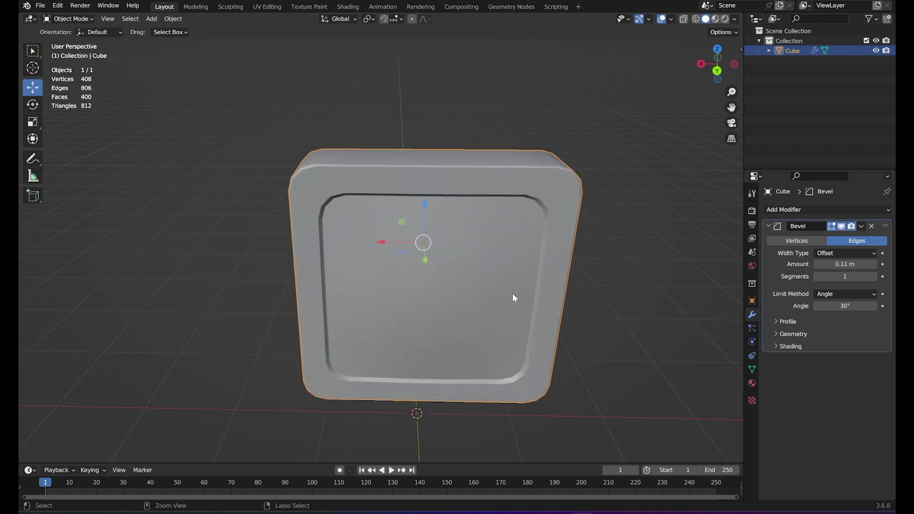
{"action": "key", "text": "ctrl+z"}
{"action": "key", "text": "ctrl+z"}
{"action": "key", "text": "Tab"}
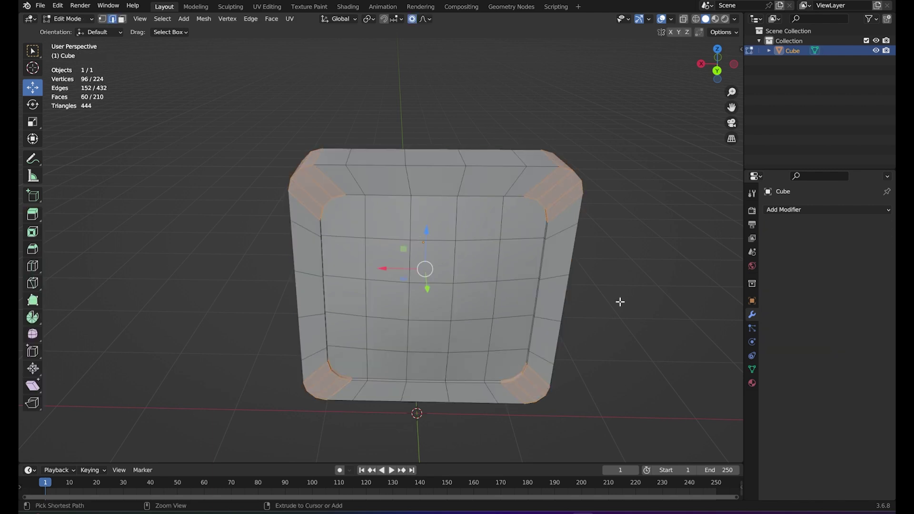
{"action": "key", "text": "ctrl+z"}
{"action": "left_click", "coordinate": [617, 301]}
{"action": "mouse_move", "coordinate": [625, 306]}
{"action": "middle_mouse_down"}
{"action": "mouse_move", "coordinate": [608, 293]}
{"action": "mouse_move", "coordinate": [535, 347]}
{"action": "mouse_move", "coordinate": [445, 326]}
{"action": "mouse_move", "coordinate": [633, 316]}
{"action": "mouse_move", "coordinate": [543, 321]}
{"action": "mouse_move", "coordinate": [588, 326]}
{"action": "mouse_move", "coordinate": [551, 310]}
{"action": "mouse_move", "coordinate": [569, 292]}
{"action": "mouse_move", "coordinate": [530, 341]}
{"action": "middle_mouse_up"}
{"action": "key", "text": "Tab"}
{"action": "key", "text": "Tab"}
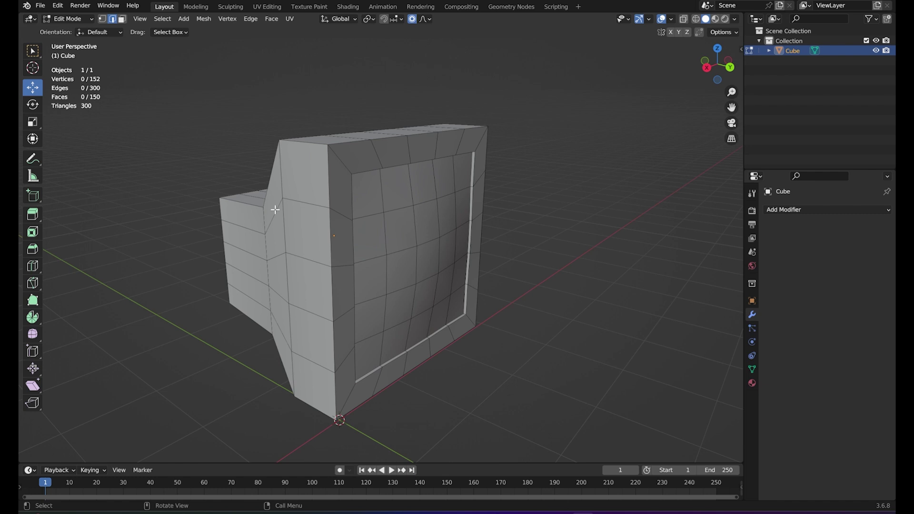
Step: Add a Subdivision Surface modifier to the monitor body
{"action": "left_click", "coordinate": [809, 210]}
{"action": "left_click", "coordinate": [810, 210]}
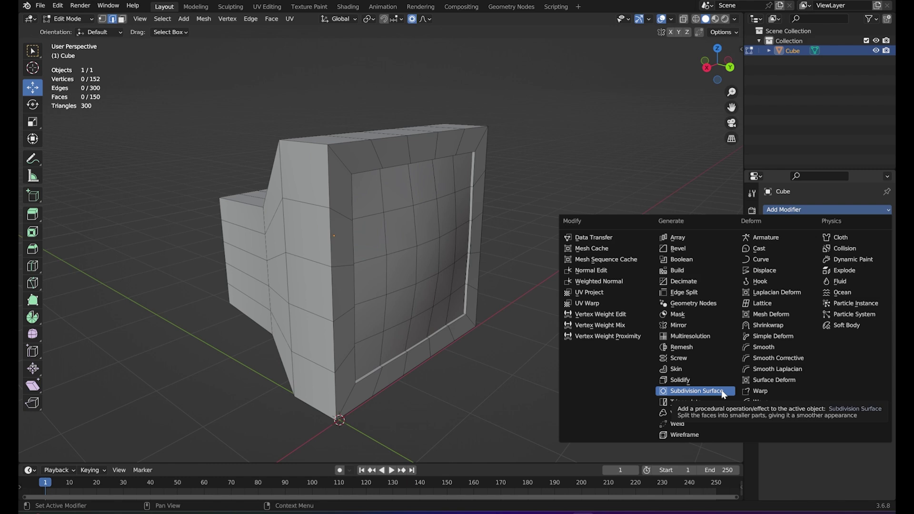
{"action": "left_click", "coordinate": [724, 395]}
{"action": "mouse_move", "coordinate": [635, 312]}
{"action": "middle_mouse_down"}
{"action": "mouse_move", "coordinate": [417, 303]}
{"action": "mouse_move", "coordinate": [627, 298]}
{"action": "mouse_move", "coordinate": [651, 286]}
{"action": "mouse_move", "coordinate": [496, 292]}
{"action": "mouse_move", "coordinate": [605, 304]}
{"action": "middle_mouse_up"}
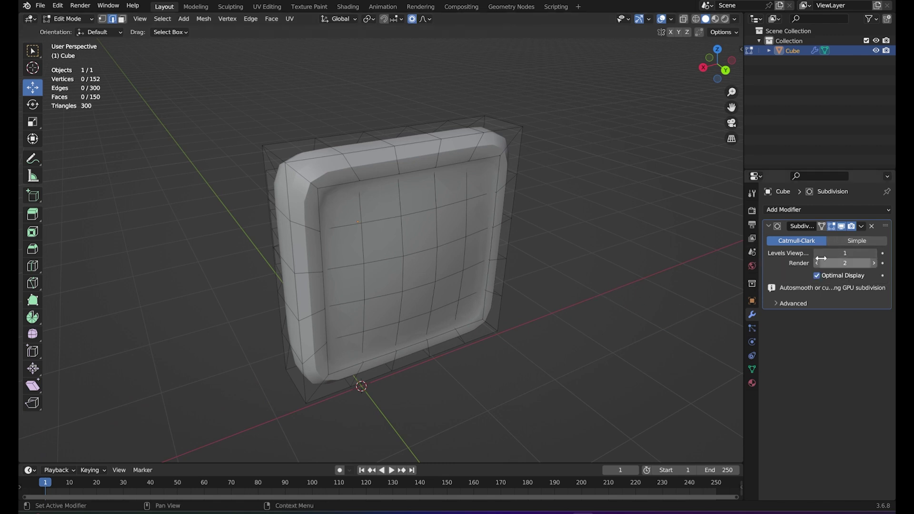
{"action": "left_click_drag", "start_coordinate": [743, 262], "coordinate": [695, 264]}
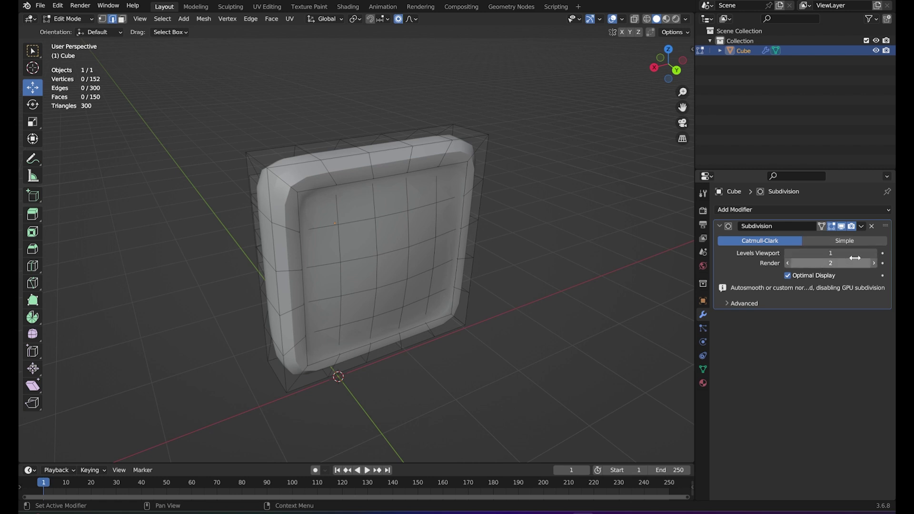
Step: Set the Subdivision viewport level to 2 (render 2), comparing against a lower level
{"action": "left_click", "coordinate": [875, 253]}
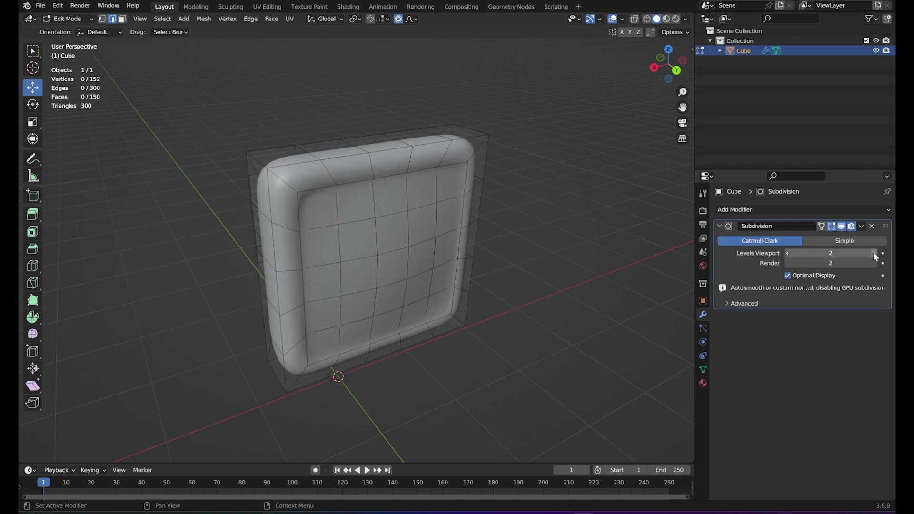
{"action": "mouse_move", "coordinate": [608, 287]}
{"action": "middle_mouse_down"}
{"action": "mouse_move", "coordinate": [493, 258]}
{"action": "mouse_move", "coordinate": [512, 257]}
{"action": "middle_mouse_up"}
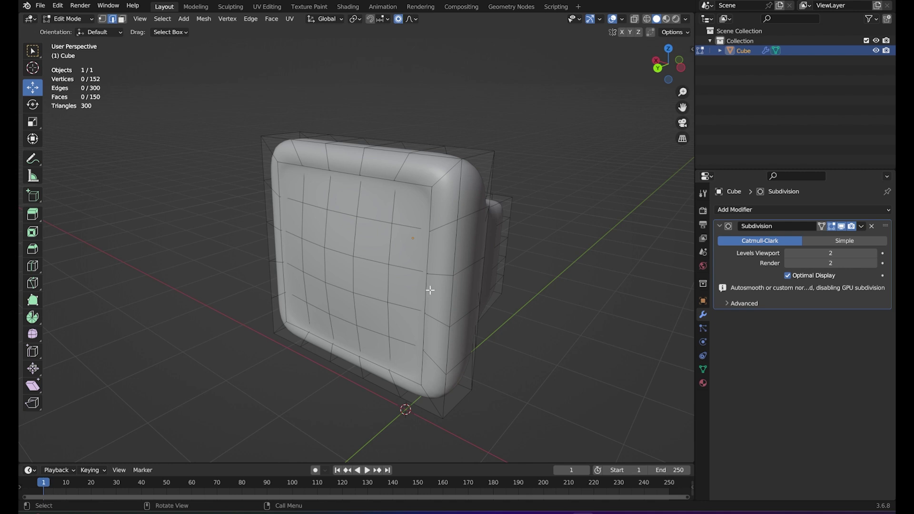
{"action": "left_click", "coordinate": [787, 253]}
{"action": "left_click", "coordinate": [875, 253]}
{"action": "mouse_move", "coordinate": [609, 251]}
{"action": "middle_mouse_down"}
{"action": "mouse_move", "coordinate": [530, 243]}
{"action": "mouse_move", "coordinate": [577, 241]}
{"action": "mouse_move", "coordinate": [516, 264]}
{"action": "mouse_move", "coordinate": [438, 262]}
{"action": "mouse_move", "coordinate": [368, 289]}
{"action": "middle_mouse_up"}
{"action": "mouse_move", "coordinate": [562, 400]}
{"action": "middle_mouse_down"}
{"action": "mouse_move", "coordinate": [543, 380]}
{"action": "mouse_move", "coordinate": [672, 367]}
{"action": "mouse_move", "coordinate": [460, 316]}
{"action": "mouse_move", "coordinate": [432, 320]}
{"action": "mouse_move", "coordinate": [459, 327]}
{"action": "mouse_move", "coordinate": [531, 310]}
{"action": "mouse_move", "coordinate": [431, 310]}
{"action": "mouse_move", "coordinate": [488, 336]}
{"action": "mouse_move", "coordinate": [478, 300]}
{"action": "mouse_move", "coordinate": [461, 310]}
{"action": "mouse_move", "coordinate": [474, 332]}
{"action": "middle_mouse_up"}
{"action": "scroll", "coordinate": [432, 321], "scroll_direction": "up", "scroll_amount": 2}
{"action": "scroll", "coordinate": [459, 326], "scroll_direction": "down", "scroll_amount": 2}
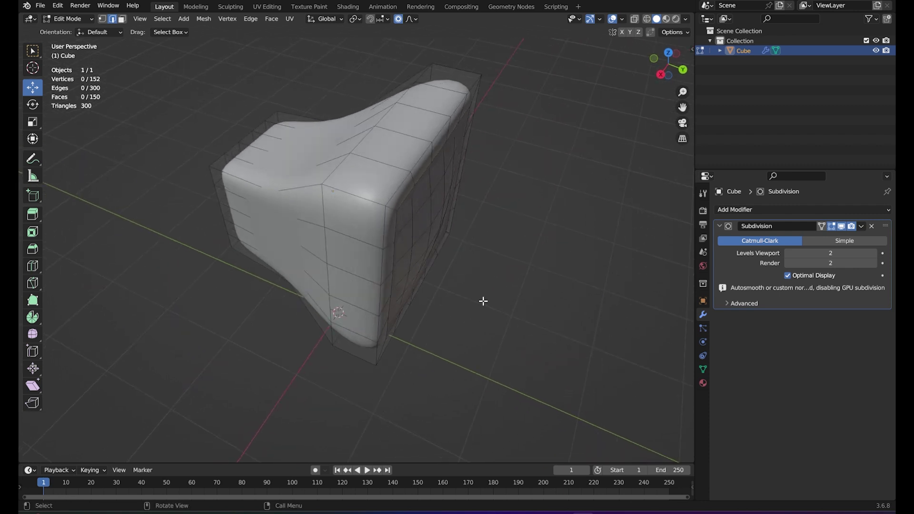
{"action": "left_click", "coordinate": [862, 228]}
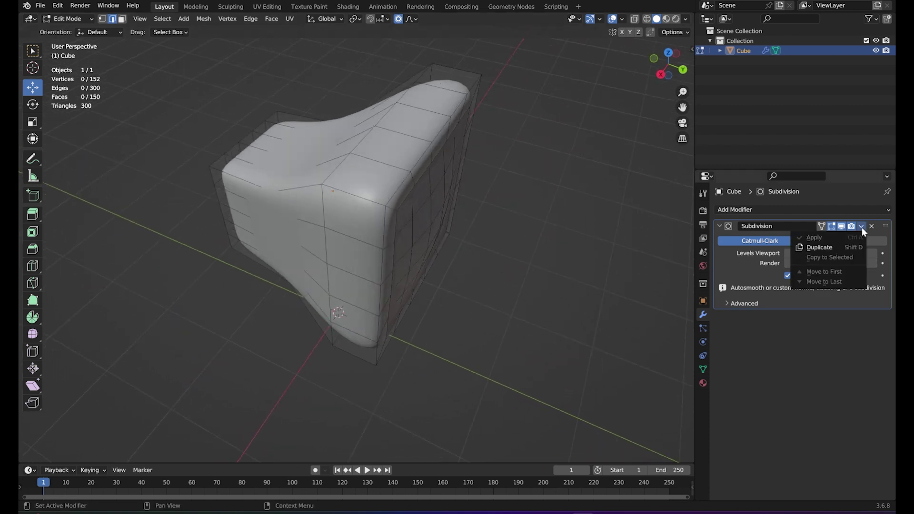
{"action": "mouse_move", "coordinate": [460, 301]}
{"action": "middle_mouse_down"}
{"action": "mouse_move", "coordinate": [483, 275]}
{"action": "mouse_move", "coordinate": [316, 310]}
{"action": "mouse_move", "coordinate": [372, 353]}
{"action": "mouse_move", "coordinate": [539, 369]}
{"action": "middle_mouse_up"}
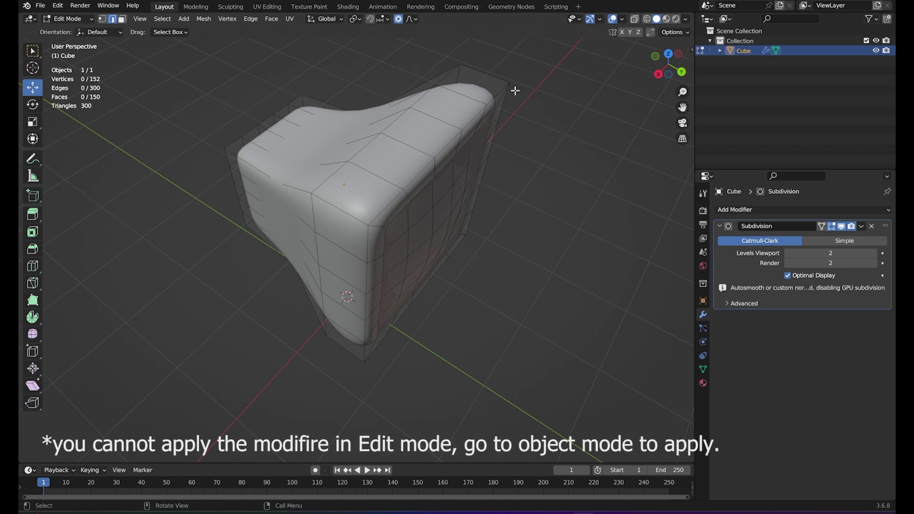
{"action": "mouse_move", "coordinate": [475, 298]}
{"action": "middle_mouse_down"}
{"action": "mouse_move", "coordinate": [487, 277]}
{"action": "mouse_move", "coordinate": [447, 224]}
{"action": "middle_mouse_up"}
{"action": "left_click", "coordinate": [861, 226]}
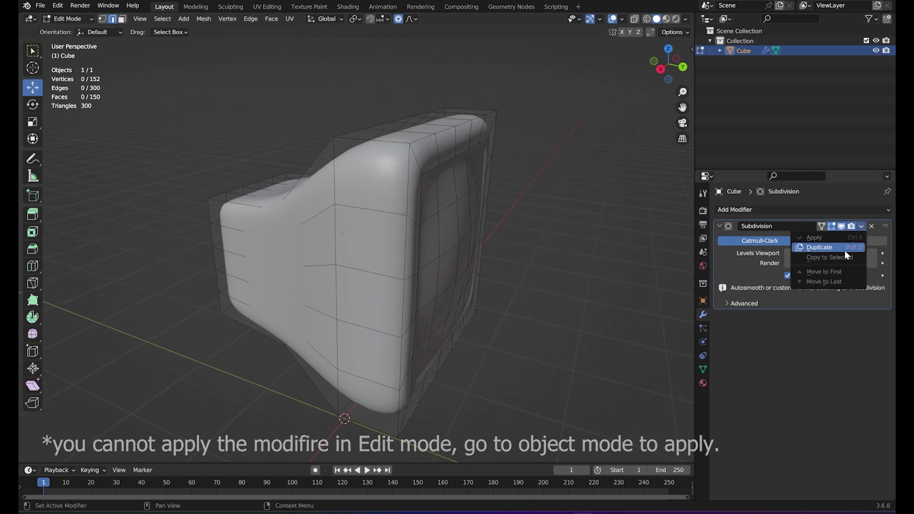
{"action": "key", "text": "Tab"}
{"action": "left_click", "coordinate": [859, 227]}
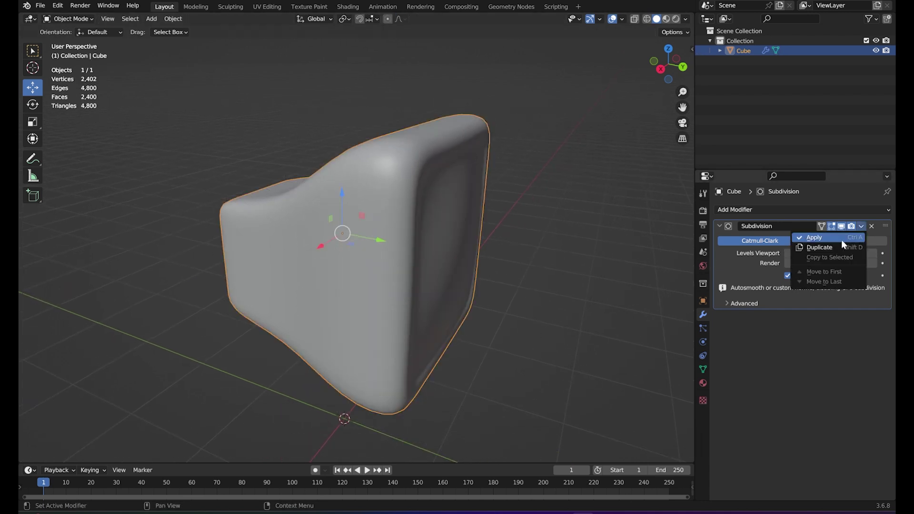
{"action": "left_click", "coordinate": [840, 242]}
{"action": "scroll", "coordinate": [416, 279], "scroll_direction": "down", "scroll_amount": 2}
{"action": "scroll", "coordinate": [362, 271], "scroll_direction": "down", "scroll_amount": 1}
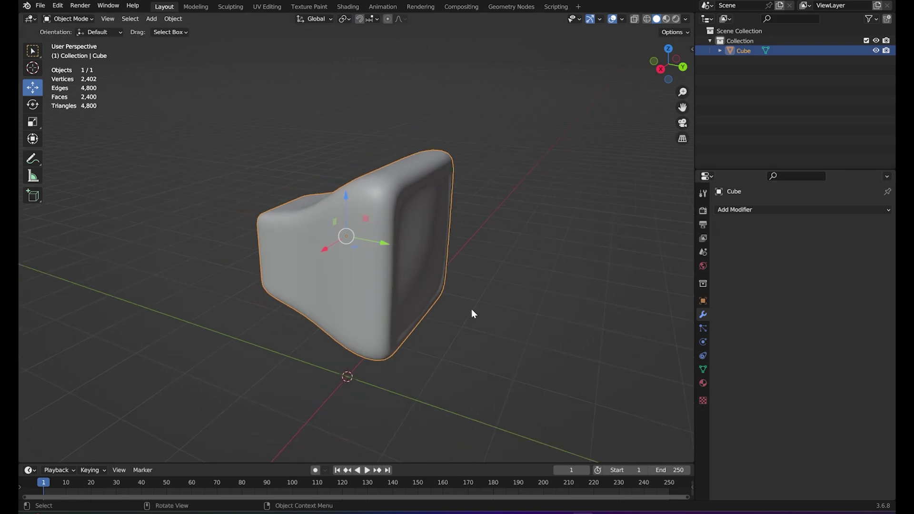
{"action": "key", "text": "Tab"}
{"action": "mouse_move", "coordinate": [472, 306]}
{"action": "middle_mouse_down"}
{"action": "mouse_move", "coordinate": [302, 262]}
{"action": "mouse_move", "coordinate": [376, 306]}
{"action": "mouse_move", "coordinate": [491, 272]}
{"action": "middle_mouse_up"}
{"action": "scroll", "coordinate": [251, 265], "scroll_direction": "up", "scroll_amount": 3}
{"action": "scroll", "coordinate": [409, 207], "scroll_direction": "down", "scroll_amount": 2}
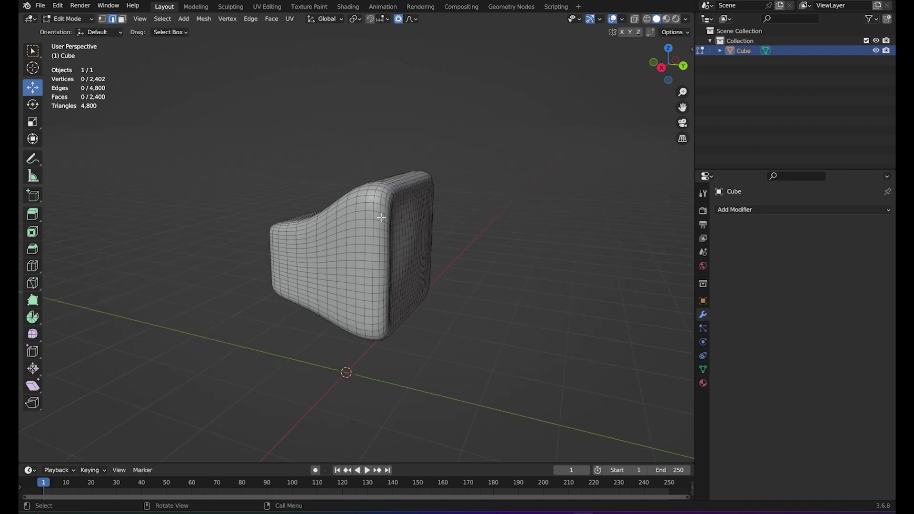
{"action": "middle_click_drag", "start_coordinate": [408, 207], "coordinate": [378, 236]}
{"action": "scroll", "coordinate": [458, 251], "scroll_direction": "up", "scroll_amount": 3}
{"action": "key", "text": "Tab"}
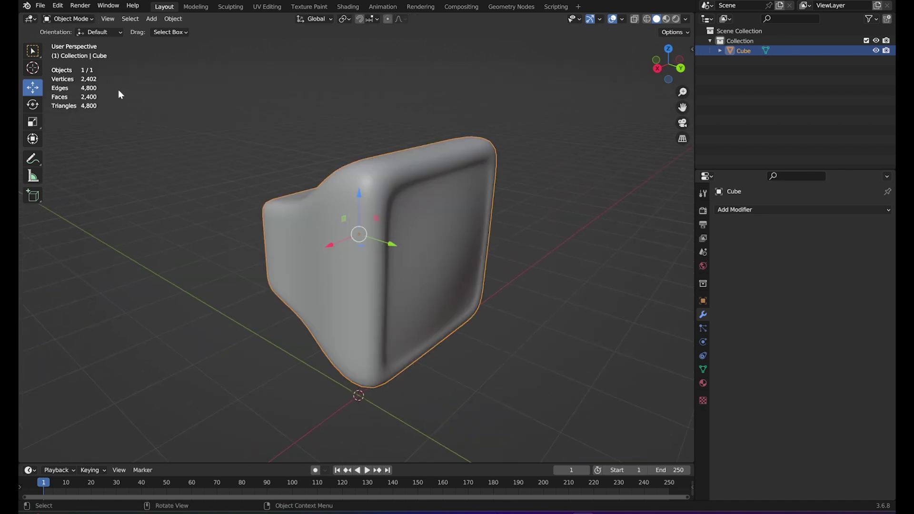
{"action": "scroll", "coordinate": [467, 330], "scroll_direction": "down", "scroll_amount": 2}
{"action": "middle_click_drag", "start_coordinate": [517, 283], "coordinate": [467, 239]}
{"action": "scroll", "coordinate": [435, 269], "scroll_direction": "up", "scroll_amount": 2}
{"action": "key", "text": "Tab"}
{"action": "key", "text": "Tab"}
{"action": "key", "text": "Tab"}
{"action": "middle_click_drag", "start_coordinate": [553, 275], "coordinate": [374, 218]}
{"action": "scroll", "coordinate": [375, 218], "scroll_direction": "up", "scroll_amount": 2}
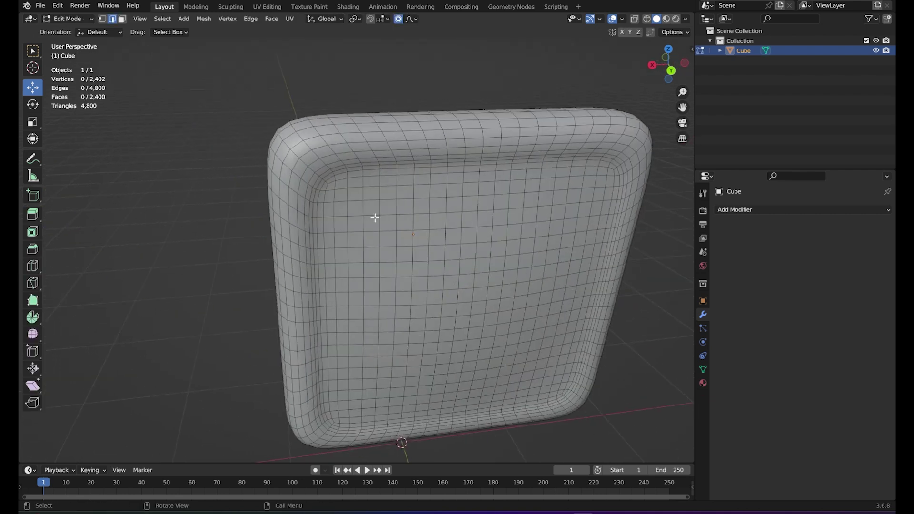
{"action": "scroll", "coordinate": [494, 272], "scroll_direction": "down", "scroll_amount": 2}
{"action": "middle_click_drag", "start_coordinate": [494, 272], "coordinate": [551, 267]}
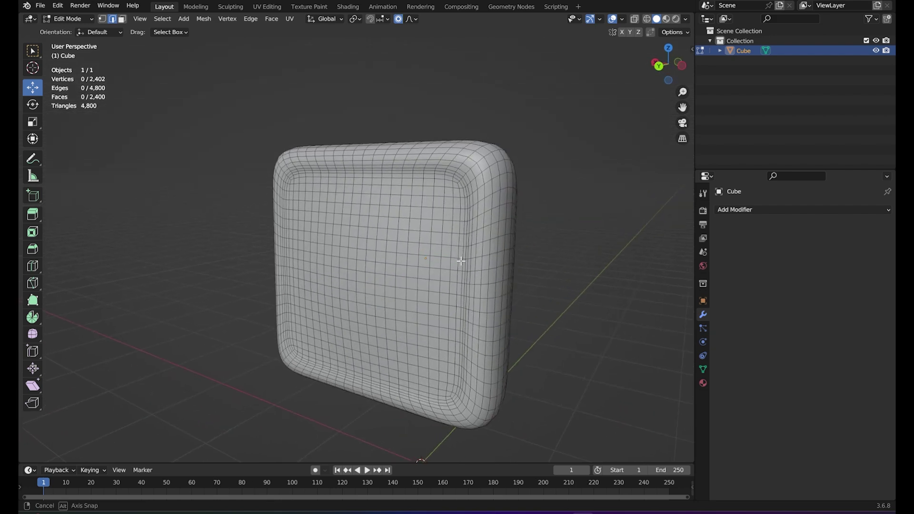
{"action": "middle_click_drag", "start_coordinate": [469, 275], "coordinate": [523, 298]}
{"action": "key", "text": "Tab"}
{"action": "key", "text": "Tab"}
{"action": "key", "text": "Tab"}
{"action": "key", "text": "Tab"}
{"action": "key", "text": "Tab"}
{"action": "key", "text": "ctrl+2"}
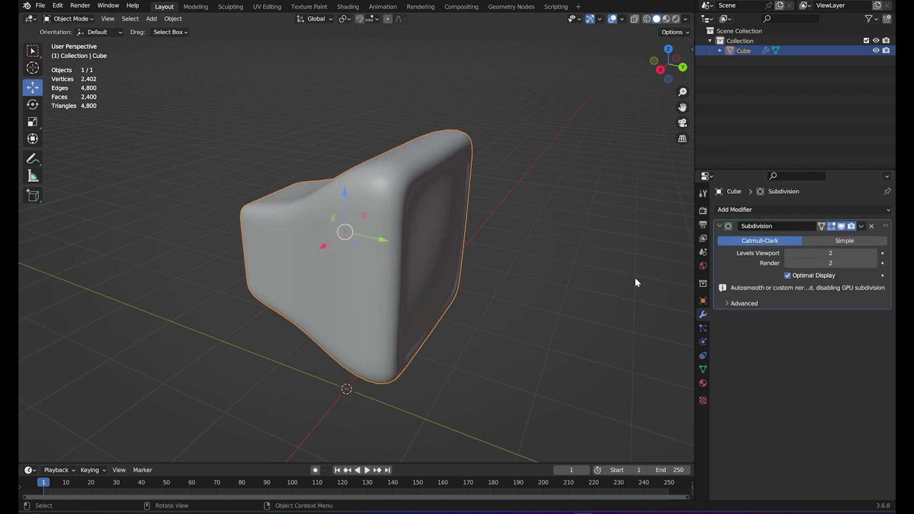
{"action": "key", "text": "Tab"}
{"action": "mouse_move", "coordinate": [470, 289]}
{"action": "middle_mouse_down"}
{"action": "mouse_move", "coordinate": [486, 300]}
{"action": "mouse_move", "coordinate": [321, 302]}
{"action": "mouse_move", "coordinate": [382, 227]}
{"action": "middle_mouse_up"}
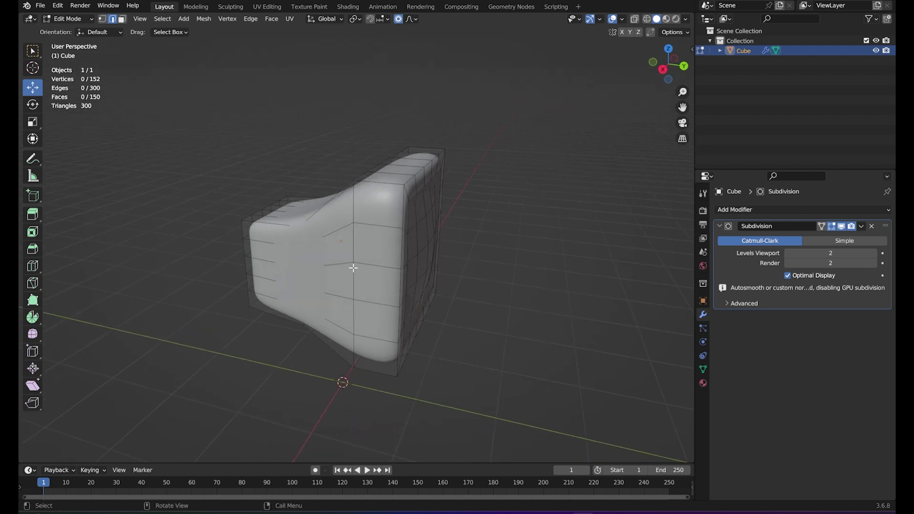
{"action": "mouse_move", "coordinate": [382, 287]}
{"action": "middle_mouse_down"}
{"action": "mouse_move", "coordinate": [401, 302]}
{"action": "mouse_move", "coordinate": [373, 312]}
{"action": "mouse_move", "coordinate": [367, 279]}
{"action": "mouse_move", "coordinate": [402, 303]}
{"action": "mouse_move", "coordinate": [379, 302]}
{"action": "mouse_move", "coordinate": [388, 298]}
{"action": "mouse_move", "coordinate": [386, 306]}
{"action": "mouse_move", "coordinate": [422, 328]}
{"action": "mouse_move", "coordinate": [416, 310]}
{"action": "middle_mouse_up"}
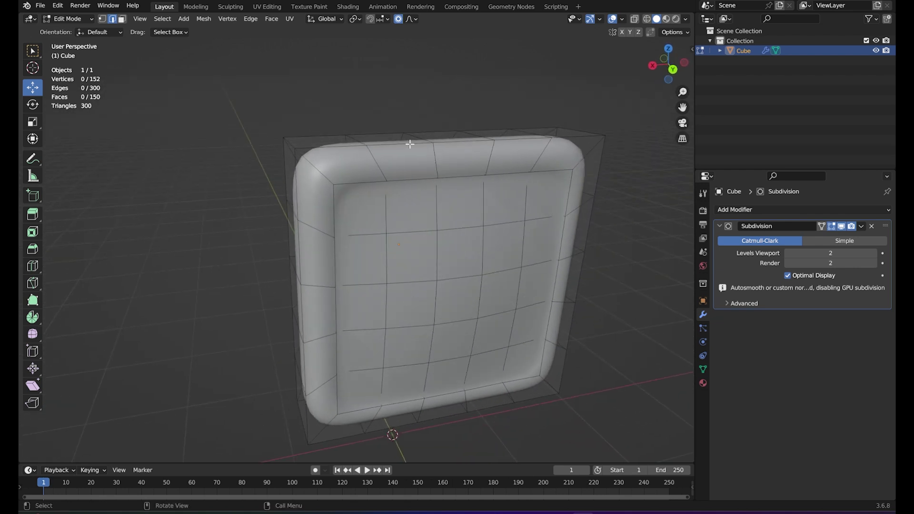
{"action": "mouse_move", "coordinate": [329, 260]}
{"action": "middle_mouse_down"}
{"action": "mouse_move", "coordinate": [414, 243]}
{"action": "mouse_move", "coordinate": [410, 220]}
{"action": "middle_mouse_up"}
{"action": "mouse_move", "coordinate": [422, 286]}
{"action": "middle_mouse_down"}
{"action": "mouse_move", "coordinate": [419, 266]}
{"action": "mouse_move", "coordinate": [410, 271]}
{"action": "mouse_move", "coordinate": [424, 273]}
{"action": "mouse_move", "coordinate": [435, 310]}
{"action": "mouse_move", "coordinate": [393, 275]}
{"action": "mouse_move", "coordinate": [365, 270]}
{"action": "mouse_move", "coordinate": [259, 292]}
{"action": "mouse_move", "coordinate": [323, 298]}
{"action": "middle_mouse_up"}
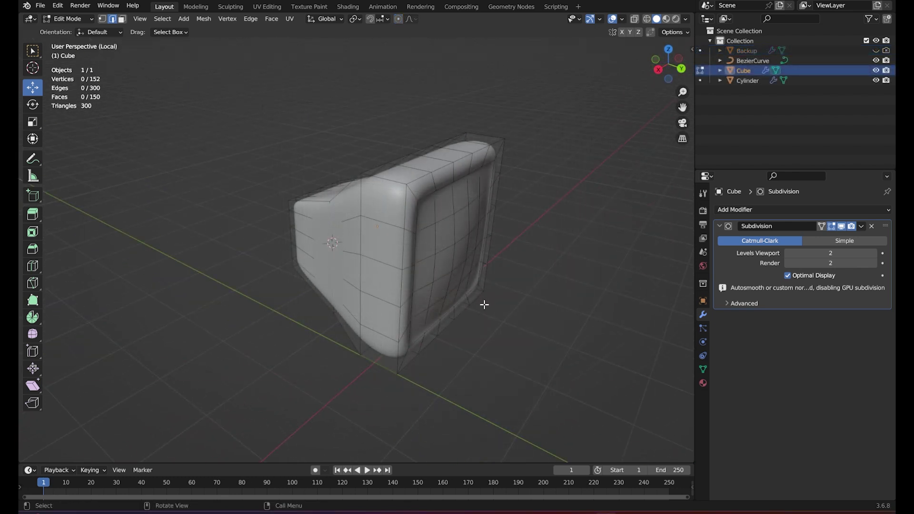
{"action": "mouse_move", "coordinate": [484, 302]}
{"action": "middle_mouse_down"}
{"action": "mouse_move", "coordinate": [499, 302]}
{"action": "mouse_move", "coordinate": [403, 190]}
{"action": "mouse_move", "coordinate": [424, 246]}
{"action": "middle_mouse_up"}
Step: Loop-cut a support edge loop around the front of the body and preview it smoothed
{"action": "key", "text": "Tab"}
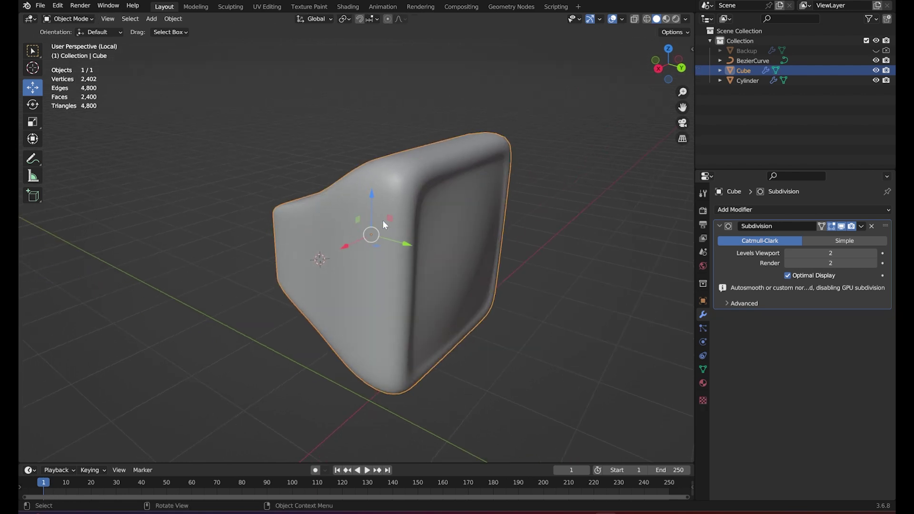
{"action": "key", "text": "Tab"}
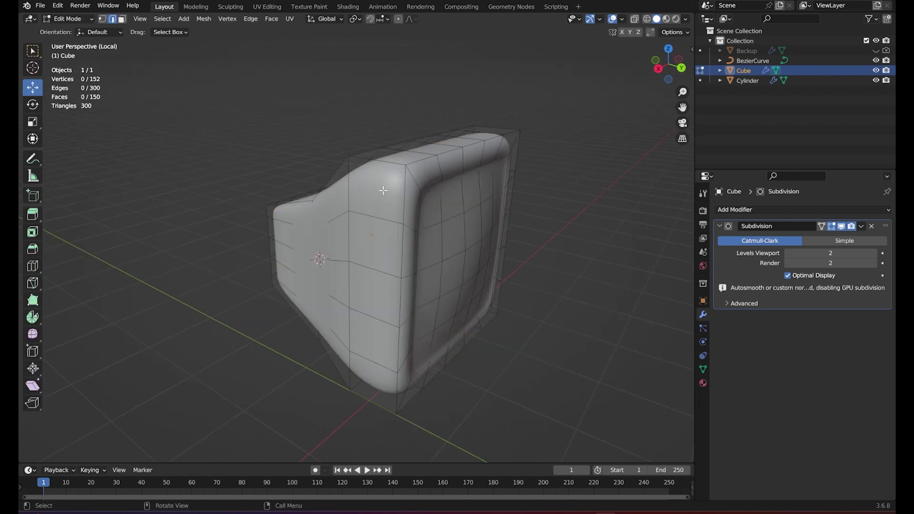
{"action": "key", "text": "ctrl+r"}
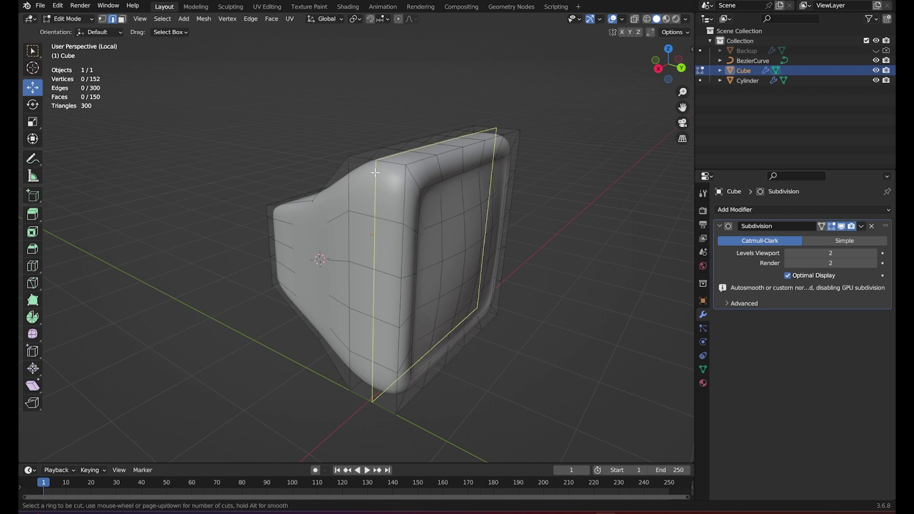
{"action": "left_click", "coordinate": [375, 173]}
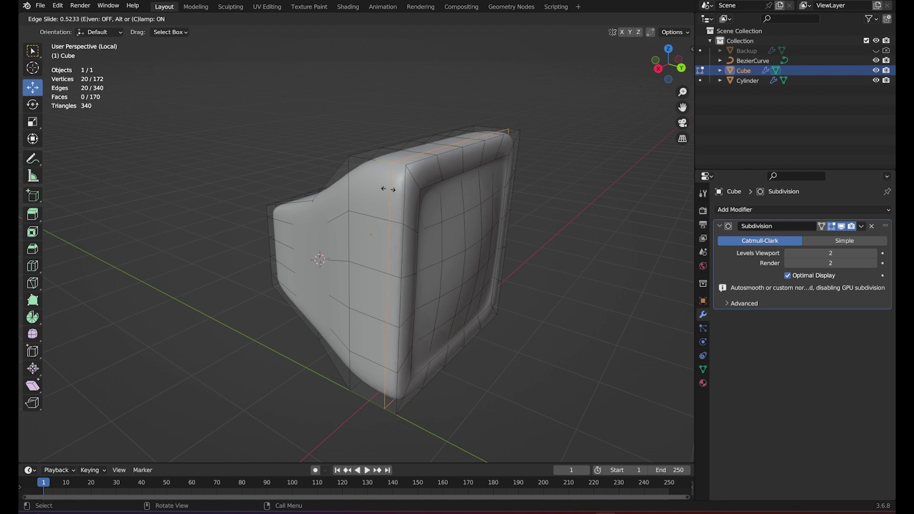
{"action": "left_click", "coordinate": [389, 190]}
{"action": "mouse_move", "coordinate": [389, 190]}
{"action": "middle_mouse_down"}
{"action": "mouse_move", "coordinate": [404, 199]}
{"action": "mouse_move", "coordinate": [433, 180]}
{"action": "mouse_move", "coordinate": [439, 204]}
{"action": "mouse_move", "coordinate": [467, 231]}
{"action": "mouse_move", "coordinate": [451, 244]}
{"action": "middle_mouse_up"}
{"action": "key", "text": "Tab"}
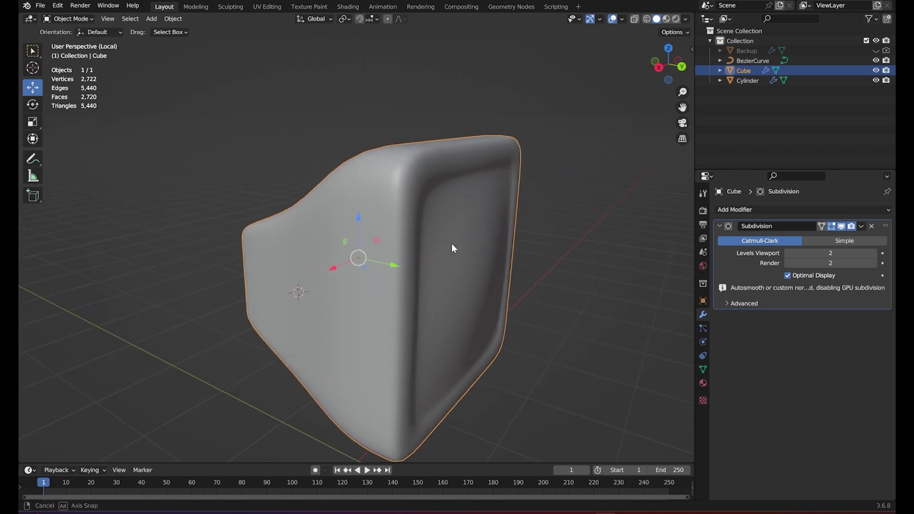
{"action": "mouse_move", "coordinate": [448, 201]}
{"action": "middle_mouse_down"}
{"action": "mouse_move", "coordinate": [451, 180]}
{"action": "mouse_move", "coordinate": [428, 221]}
{"action": "mouse_move", "coordinate": [435, 203]}
{"action": "middle_mouse_up"}
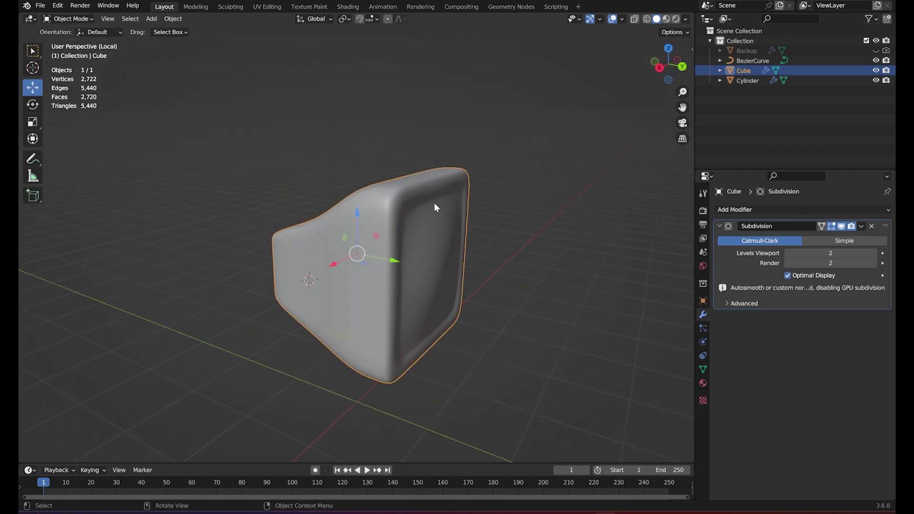
{"action": "scroll", "coordinate": [449, 147], "scroll_direction": "up", "scroll_amount": 2}
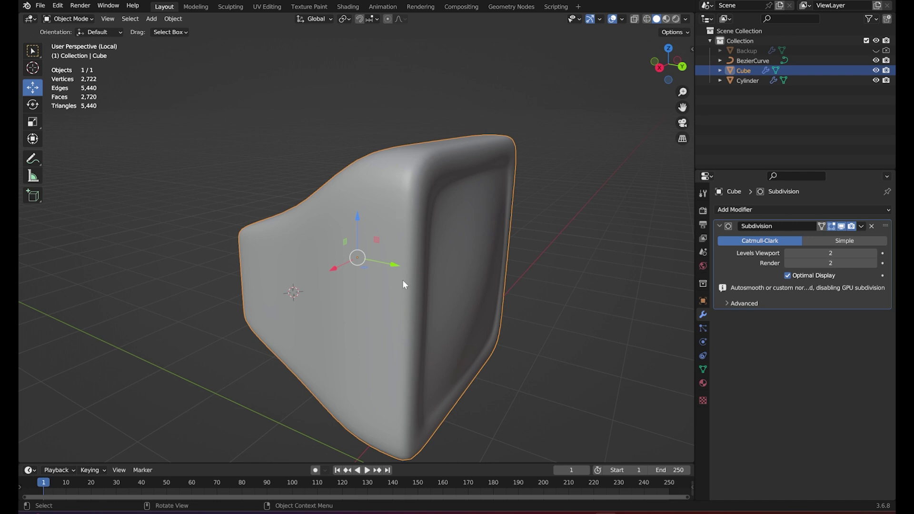
Step: Add and slide a second support loop close to the front rim
{"action": "key", "text": "Tab"}
{"action": "middle_click_drag", "start_coordinate": [434, 255], "coordinate": [408, 229]}
{"action": "key", "text": "ctrl+r"}
{"action": "left_click", "coordinate": [388, 192]}
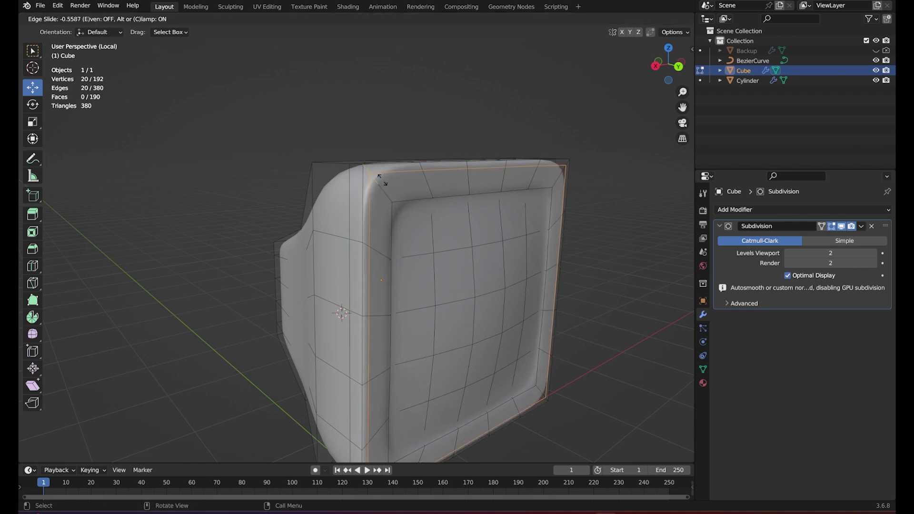
{"action": "left_click", "coordinate": [385, 183]}
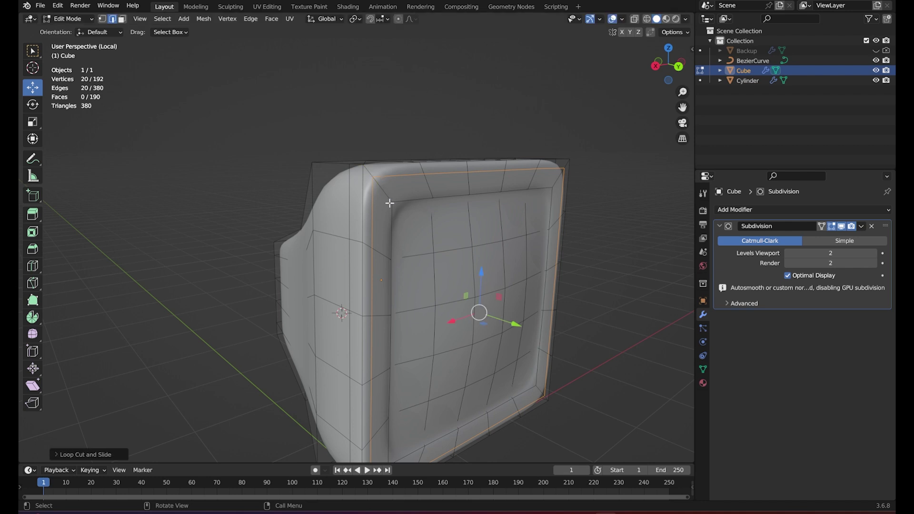
{"action": "key", "text": "Tab"}
{"action": "scroll", "coordinate": [393, 213], "scroll_direction": "down", "scroll_amount": 4}
{"action": "mouse_move", "coordinate": [404, 215]}
{"action": "middle_mouse_down"}
{"action": "mouse_move", "coordinate": [433, 228]}
{"action": "mouse_move", "coordinate": [374, 224]}
{"action": "mouse_move", "coordinate": [483, 224]}
{"action": "mouse_move", "coordinate": [403, 243]}
{"action": "mouse_move", "coordinate": [428, 251]}
{"action": "mouse_move", "coordinate": [400, 254]}
{"action": "mouse_move", "coordinate": [423, 249]}
{"action": "middle_mouse_up"}
{"action": "scroll", "coordinate": [373, 224], "scroll_direction": "up", "scroll_amount": 3}
Step: Add and slide a third support loop across the top of the body
{"action": "key", "text": "Tab"}
{"action": "key", "text": "ctrl+r"}
{"action": "left_click", "coordinate": [437, 231]}
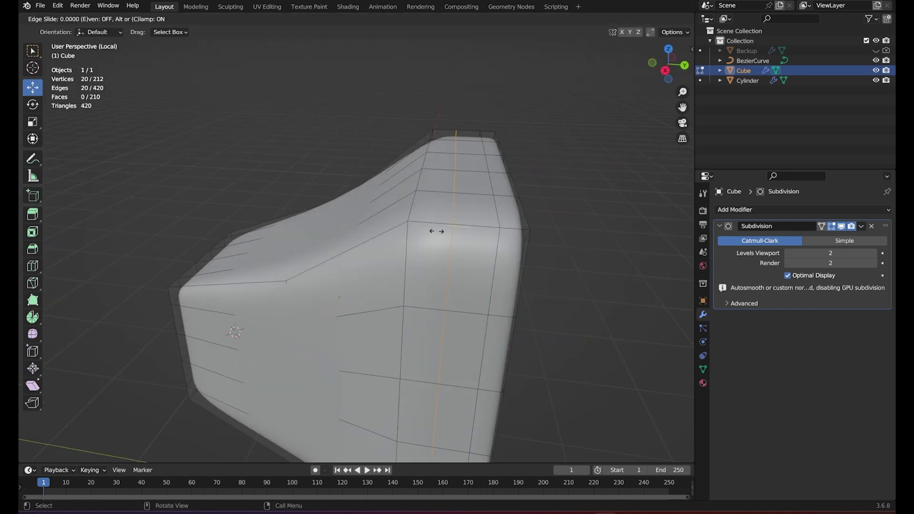
{"action": "left_click", "coordinate": [412, 229]}
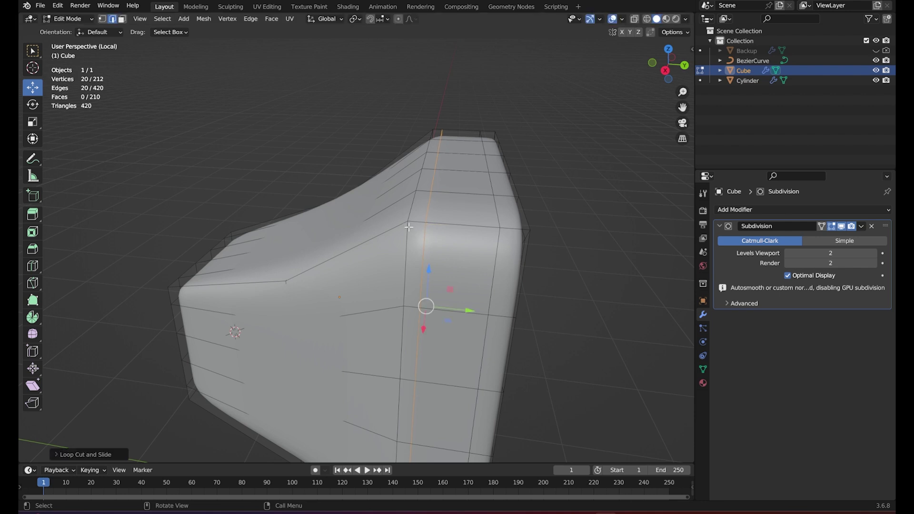
{"action": "middle_click_drag", "start_coordinate": [412, 233], "coordinate": [407, 244]}
{"action": "scroll", "coordinate": [408, 252], "scroll_direction": "up", "scroll_amount": 2}
Step: Add a fourth support loop at the sloping top corner, reaching 3,682 vertices
{"action": "left_click", "coordinate": [392, 274]}
{"action": "key", "text": "ctrl+r"}
{"action": "left_click", "coordinate": [379, 268]}
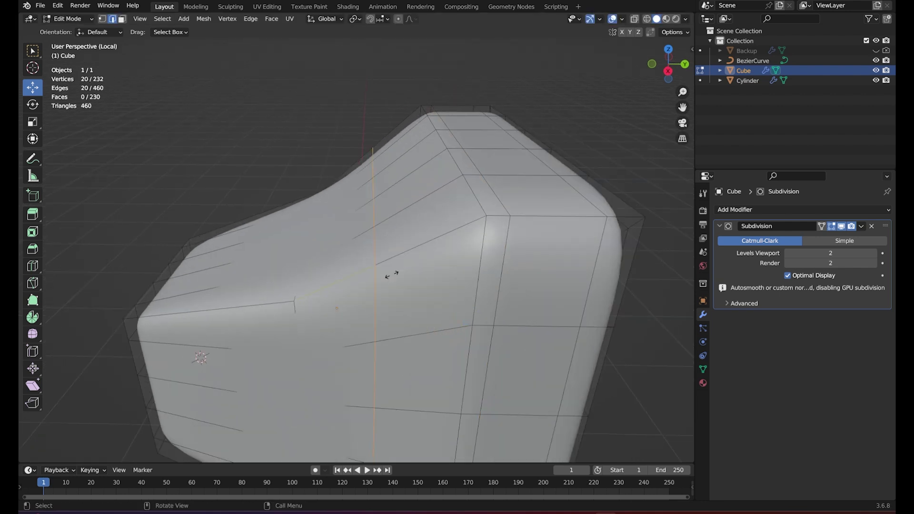
{"action": "left_click", "coordinate": [471, 256]}
{"action": "key", "text": "Tab"}
{"action": "scroll", "coordinate": [479, 257], "scroll_direction": "down", "scroll_amount": 3}
{"action": "mouse_move", "coordinate": [484, 266]}
{"action": "middle_mouse_down"}
{"action": "mouse_move", "coordinate": [471, 217]}
{"action": "mouse_move", "coordinate": [478, 237]}
{"action": "mouse_move", "coordinate": [398, 245]}
{"action": "mouse_move", "coordinate": [410, 279]}
{"action": "mouse_move", "coordinate": [401, 224]}
{"action": "mouse_move", "coordinate": [422, 327]}
{"action": "mouse_move", "coordinate": [376, 343]}
{"action": "mouse_move", "coordinate": [256, 293]}
{"action": "middle_mouse_up"}
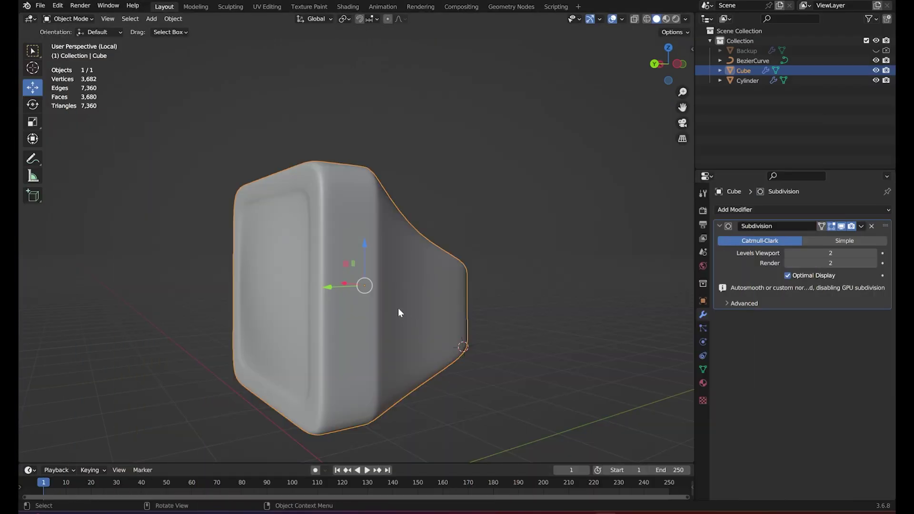
Step: Add and slide a support loop near the back of the side, reaching 4,002 vertices
{"action": "mouse_move", "coordinate": [399, 308]}
{"action": "middle_mouse_down"}
{"action": "mouse_move", "coordinate": [507, 321]}
{"action": "mouse_move", "coordinate": [398, 266]}
{"action": "mouse_move", "coordinate": [443, 295]}
{"action": "mouse_move", "coordinate": [567, 287]}
{"action": "mouse_move", "coordinate": [471, 340]}
{"action": "mouse_move", "coordinate": [461, 293]}
{"action": "middle_mouse_up"}
{"action": "key", "text": "Tab"}
{"action": "scroll", "coordinate": [461, 296], "scroll_direction": "up", "scroll_amount": 3}
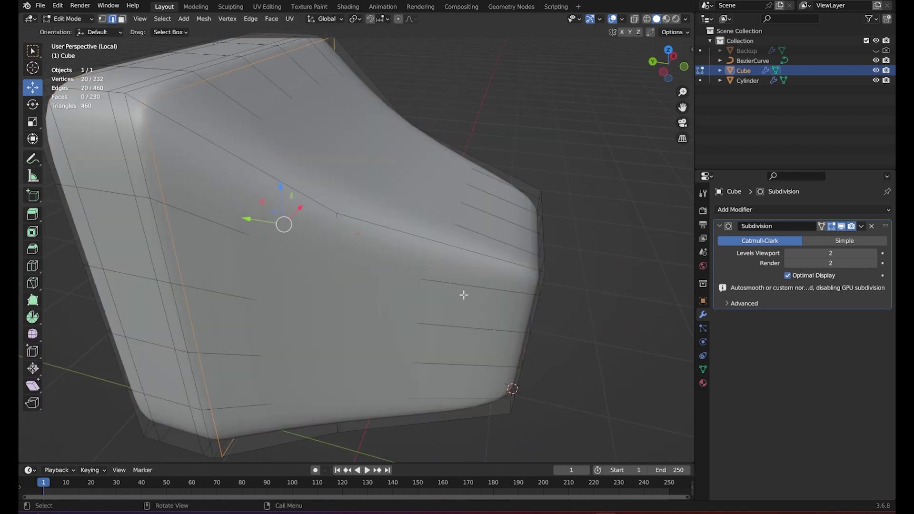
{"action": "key", "text": "ctrl+r"}
{"action": "left_click", "coordinate": [469, 276]}
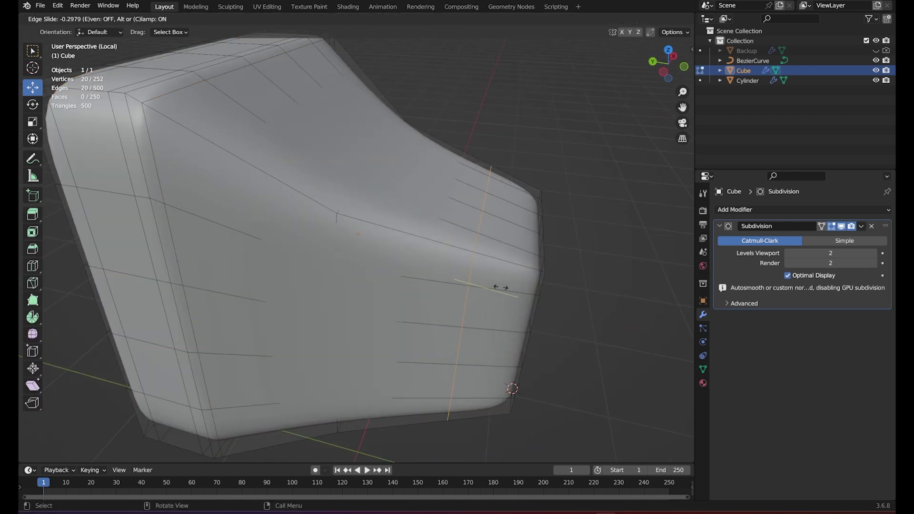
{"action": "left_click", "coordinate": [538, 310]}
{"action": "key", "text": "Tab"}
{"action": "scroll", "coordinate": [508, 312], "scroll_direction": "down", "scroll_amount": 3}
{"action": "mouse_move", "coordinate": [395, 308]}
{"action": "middle_mouse_down"}
{"action": "mouse_move", "coordinate": [391, 265]}
{"action": "mouse_move", "coordinate": [604, 287]}
{"action": "middle_mouse_up"}
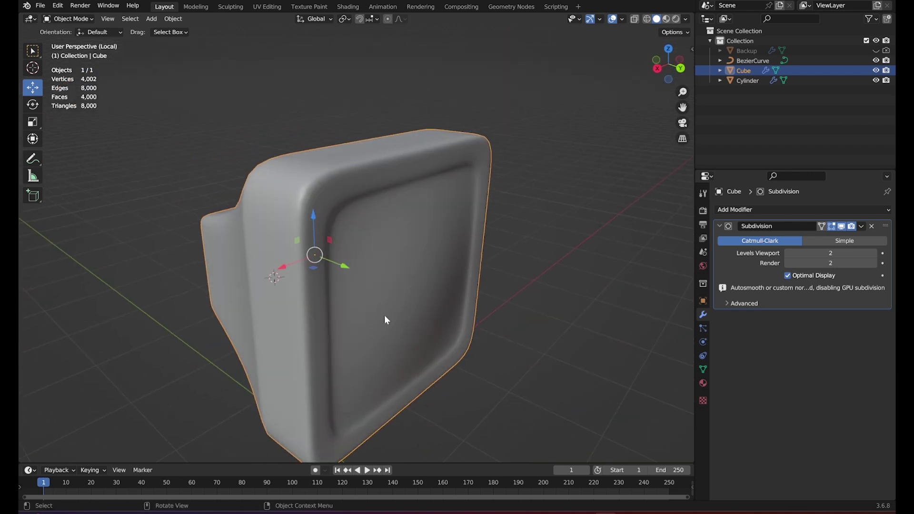
{"action": "mouse_move", "coordinate": [385, 317]}
{"action": "middle_mouse_down"}
{"action": "mouse_move", "coordinate": [373, 306]}
{"action": "mouse_move", "coordinate": [381, 279]}
{"action": "mouse_move", "coordinate": [398, 292]}
{"action": "mouse_move", "coordinate": [190, 306]}
{"action": "mouse_move", "coordinate": [172, 285]}
{"action": "middle_mouse_up"}
{"action": "middle_click_drag", "start_coordinate": [293, 196], "coordinate": [405, 242]}
Step: Hide the Subdivision modifier in the viewport and return to Edit Mode
{"action": "key", "text": "Tab"}
{"action": "key", "text": "Tab"}
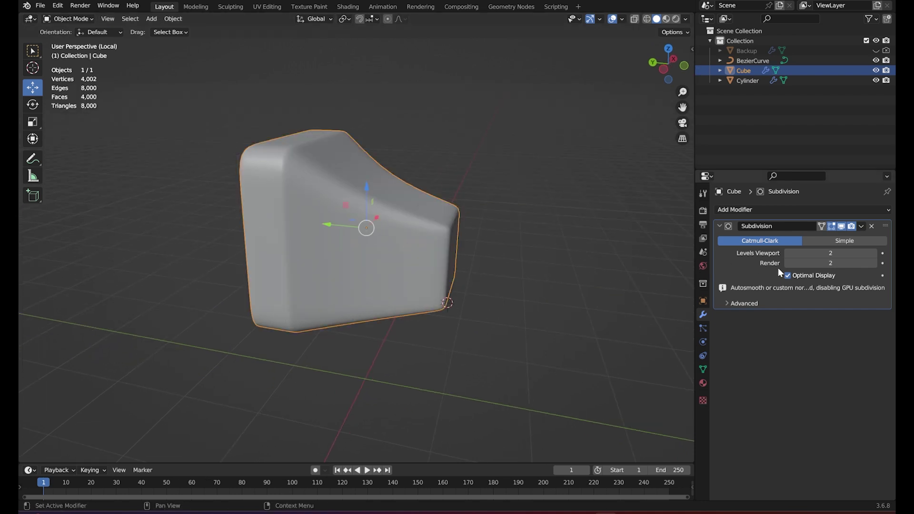
{"action": "left_click", "coordinate": [845, 228]}
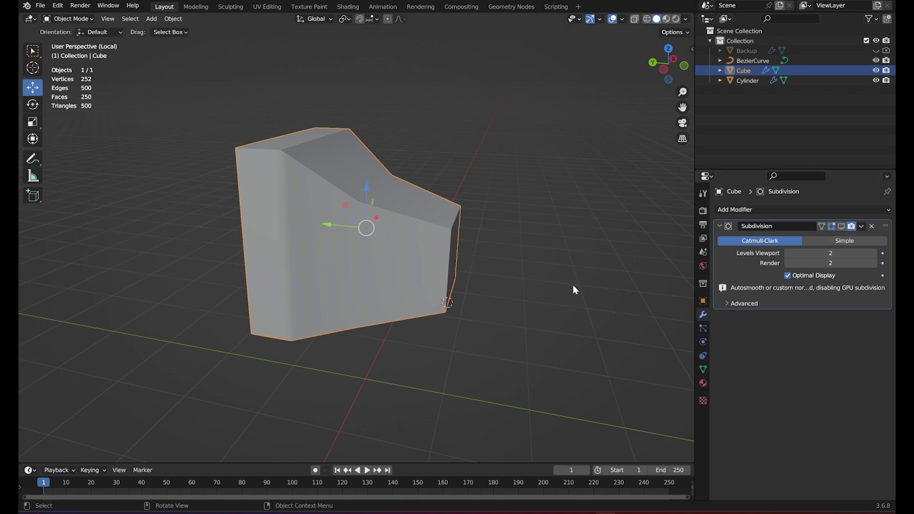
{"action": "middle_click_drag", "start_coordinate": [574, 284], "coordinate": [419, 284]}
{"action": "key", "text": "Tab"}
{"action": "scroll", "coordinate": [407, 285], "scroll_direction": "up", "scroll_amount": 1}
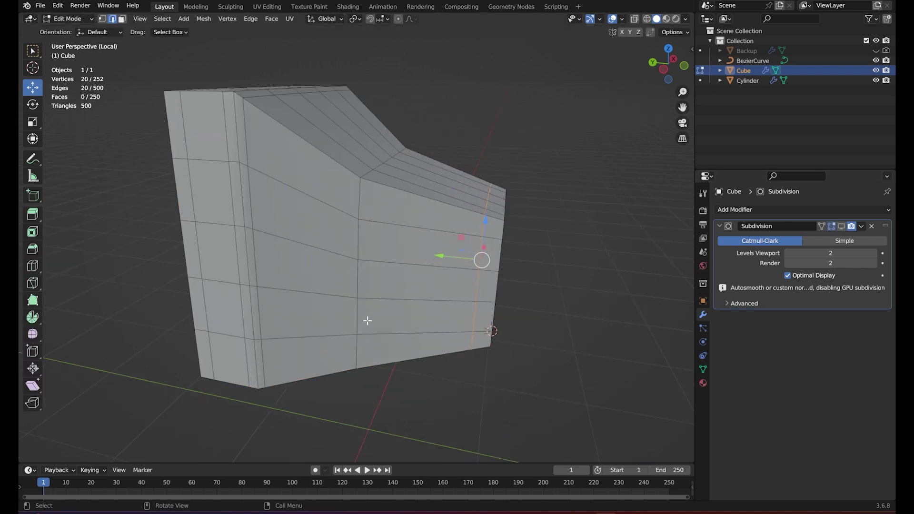
Step: Bevel the side's middle vertical edge loop into a three-segment band about 0.5 m wide
{"action": "middle_click_drag", "start_coordinate": [365, 244], "coordinate": [411, 241], "text": "shift"}
{"action": "left_click", "coordinate": [407, 206], "text": "alt"}
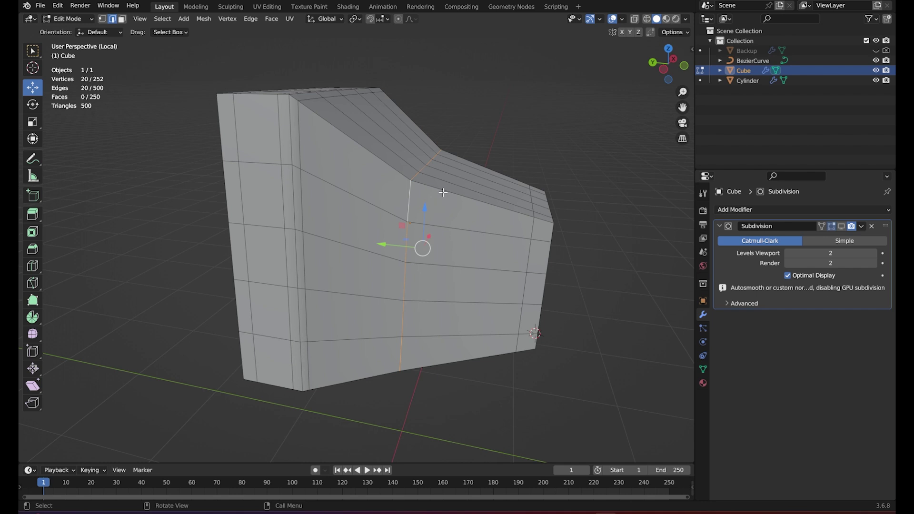
{"action": "key", "text": "ctrl+b"}
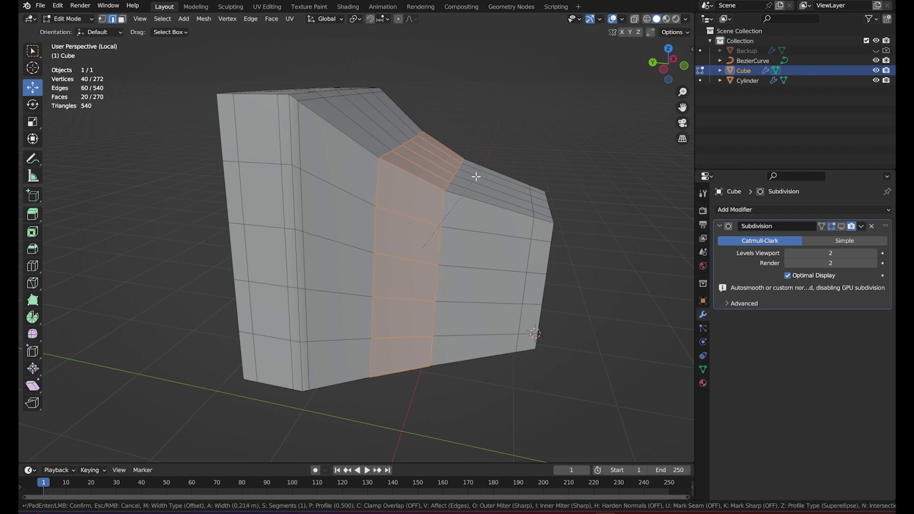
{"action": "scroll", "coordinate": [477, 175], "scroll_direction": "up", "scroll_amount": 1}
{"action": "left_click", "coordinate": [492, 144]}
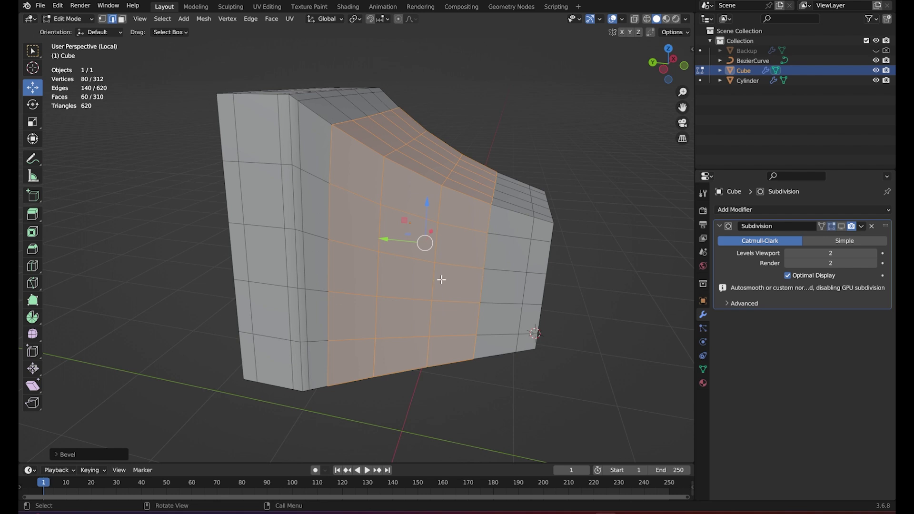
{"action": "key", "text": "Tab"}
{"action": "mouse_move", "coordinate": [491, 256]}
{"action": "middle_mouse_down"}
{"action": "mouse_move", "coordinate": [371, 265]}
{"action": "mouse_move", "coordinate": [272, 257]}
{"action": "middle_mouse_up"}
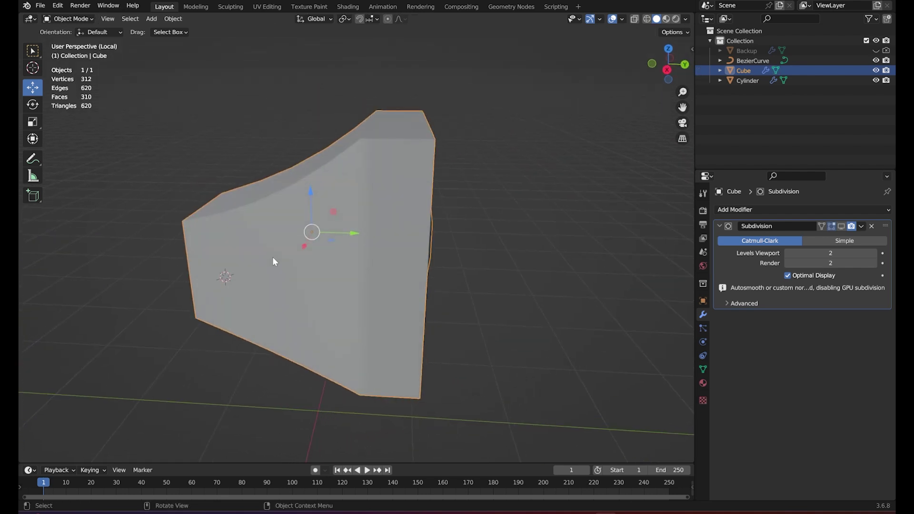
Step: Re-enable Subdivision viewport display and check the 4,962-vertex rounded body and its cage
{"action": "left_click", "coordinate": [841, 226]}
{"action": "mouse_move", "coordinate": [524, 278]}
{"action": "middle_mouse_down"}
{"action": "mouse_move", "coordinate": [254, 282]}
{"action": "mouse_move", "coordinate": [470, 278]}
{"action": "mouse_move", "coordinate": [447, 287]}
{"action": "mouse_move", "coordinate": [453, 299]}
{"action": "mouse_move", "coordinate": [360, 298]}
{"action": "mouse_move", "coordinate": [445, 275]}
{"action": "middle_mouse_up"}
{"action": "key", "text": "Tab"}
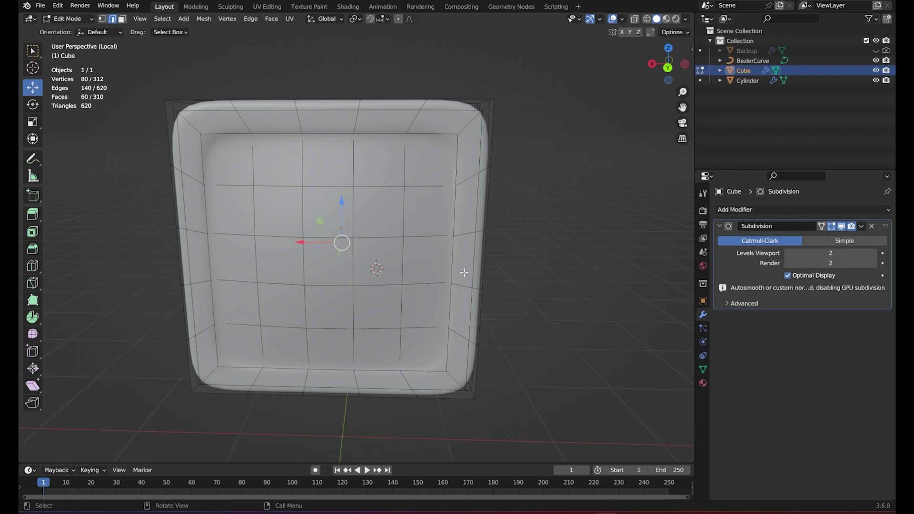
{"action": "middle_click_drag", "start_coordinate": [341, 247], "coordinate": [536, 130]}
{"action": "scroll", "coordinate": [536, 129], "scroll_direction": "up", "scroll_amount": 2}
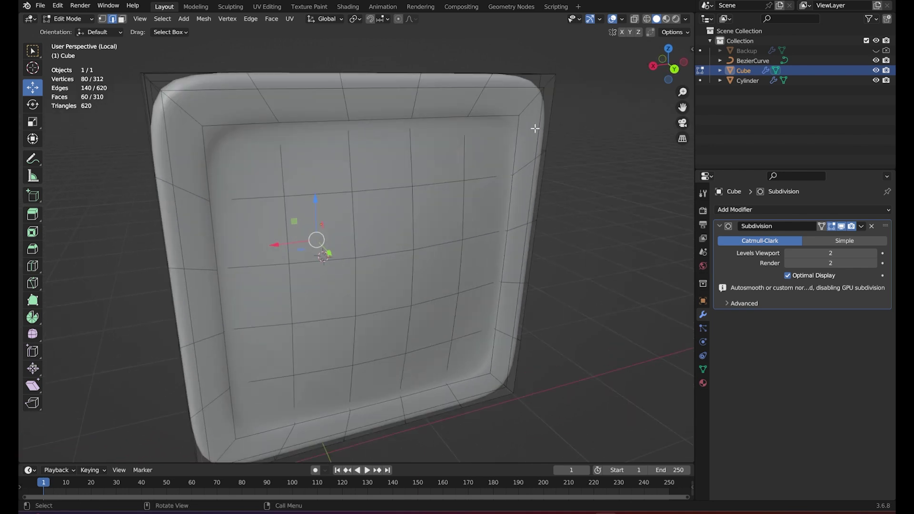
{"action": "key", "text": "Tab"}
{"action": "mouse_move", "coordinate": [424, 241]}
{"action": "middle_mouse_down"}
{"action": "mouse_move", "coordinate": [398, 300]}
{"action": "mouse_move", "coordinate": [353, 300]}
{"action": "mouse_move", "coordinate": [333, 333]}
{"action": "middle_mouse_up"}
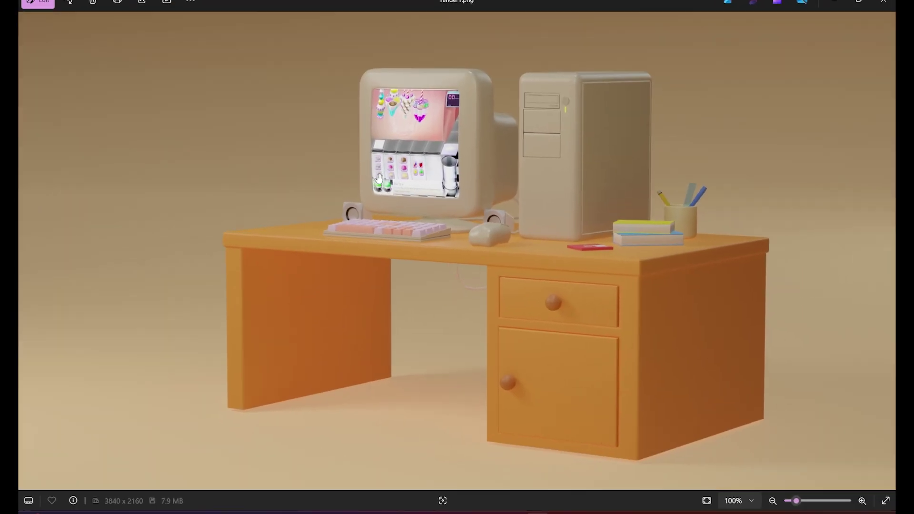
Step: Zoom render1.png to 285% on the CRT screen, then minimize Photos
{"action": "scroll", "coordinate": [379, 178], "scroll_direction": "up", "scroll_amount": 5}
{"action": "scroll", "coordinate": [380, 190], "scroll_direction": "up", "scroll_amount": 2}
{"action": "left_click_drag", "start_coordinate": [428, 110], "coordinate": [404, 294]}
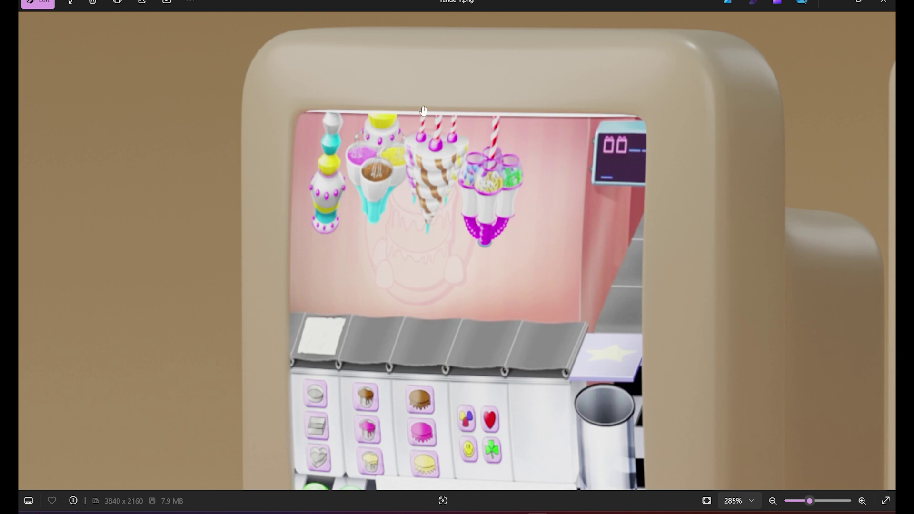
{"action": "left_click", "coordinate": [839, 6]}
{"action": "mouse_move", "coordinate": [375, 211]}
{"action": "middle_mouse_down"}
{"action": "mouse_move", "coordinate": [363, 254]}
{"action": "mouse_move", "coordinate": [344, 203]}
{"action": "middle_mouse_up"}
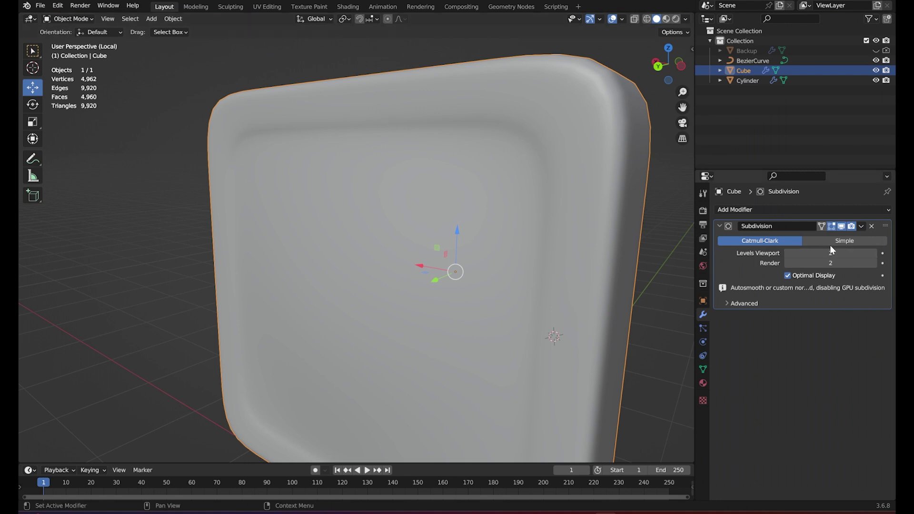
Step: Hide subdivision smoothing and select edges down the screen recess's left inner border
{"action": "left_click", "coordinate": [841, 227]}
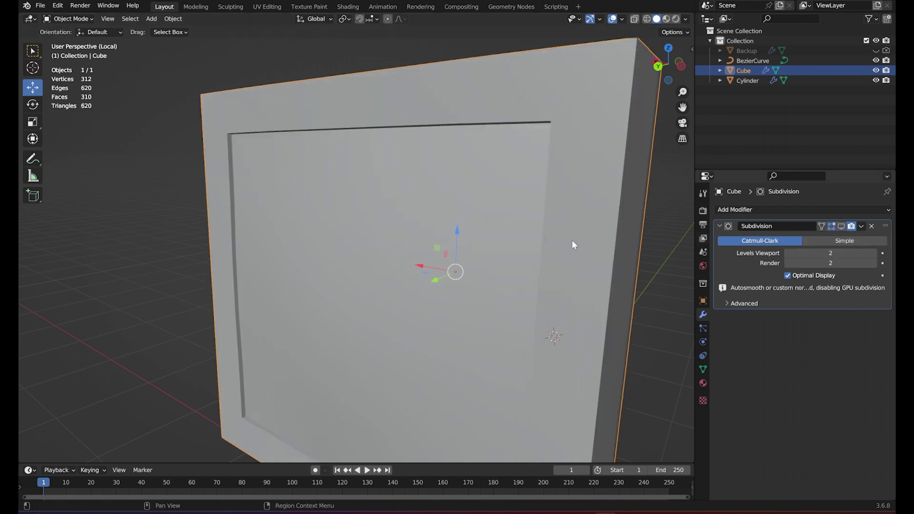
{"action": "mouse_move", "coordinate": [270, 198]}
{"action": "middle_mouse_down", "text": "shift"}
{"action": "mouse_move", "coordinate": [373, 258]}
{"action": "mouse_move", "coordinate": [356, 247]}
{"action": "middle_mouse_up", "text": "shift"}
{"action": "key", "text": "Tab"}
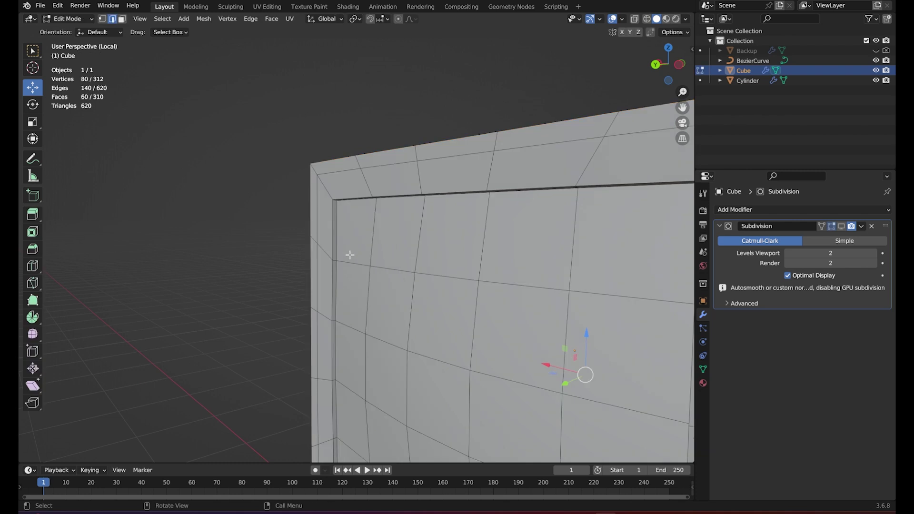
{"action": "left_click", "coordinate": [331, 227]}
{"action": "middle_click_drag", "start_coordinate": [331, 227], "coordinate": [304, 107]}
{"action": "left_click", "coordinate": [305, 111]}
{"action": "left_click", "coordinate": [307, 171], "text": "shift"}
{"action": "left_click", "coordinate": [306, 170], "text": "shift"}
{"action": "left_click", "coordinate": [307, 240], "text": "shift"}
{"action": "left_click", "coordinate": [306, 296], "text": "shift"}
{"action": "left_click", "coordinate": [309, 359], "text": "shift"}
{"action": "left_click", "coordinate": [316, 394], "text": "shift"}
Step: Extend along the bottom and right border, ending with the 20-edge inner rim loop selected
{"action": "middle_click_drag", "start_coordinate": [341, 370], "coordinate": [477, 362]}
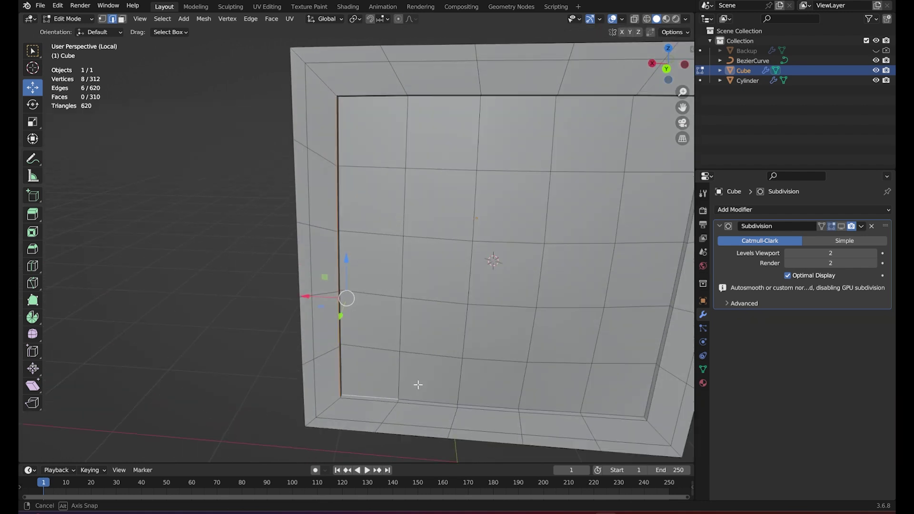
{"action": "left_click", "coordinate": [400, 382]}
{"action": "left_click", "coordinate": [438, 373], "text": "shift"}
{"action": "left_click", "coordinate": [484, 357], "text": "shift"}
{"action": "left_click", "coordinate": [522, 343], "text": "shift"}
{"action": "left_click", "coordinate": [561, 311], "text": "shift"}
{"action": "left_click", "coordinate": [577, 273], "text": "shift"}
{"action": "left_click", "coordinate": [569, 218]}
{"action": "middle_click_drag", "start_coordinate": [569, 219], "coordinate": [587, 257]}
{"action": "scroll", "coordinate": [384, 259], "scroll_direction": "up", "scroll_amount": 4}
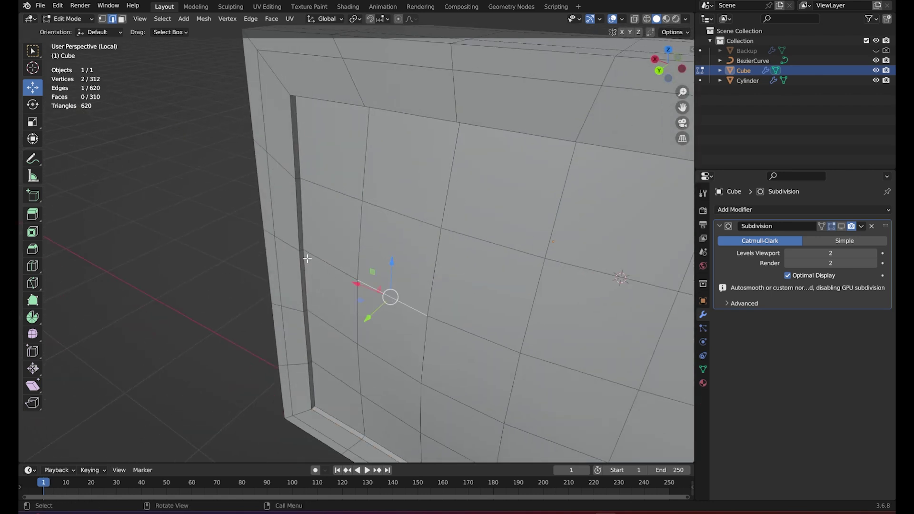
{"action": "middle_click_drag", "start_coordinate": [247, 116], "coordinate": [292, 145]}
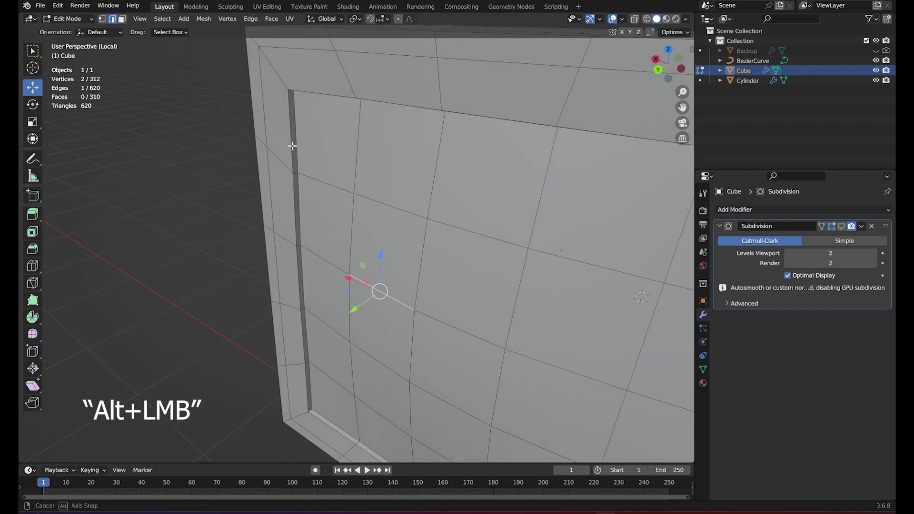
{"action": "left_click", "coordinate": [291, 119], "text": "alt"}
{"action": "scroll", "coordinate": [288, 119], "scroll_direction": "down", "scroll_amount": 4}
Step: Reselect the screen recess's inner-rim edge loop, orbiting to frame the whole bezel
{"action": "mouse_move", "coordinate": [288, 119]}
{"action": "middle_mouse_down"}
{"action": "mouse_move", "coordinate": [360, 117]}
{"action": "mouse_move", "coordinate": [430, 135]}
{"action": "middle_mouse_up"}
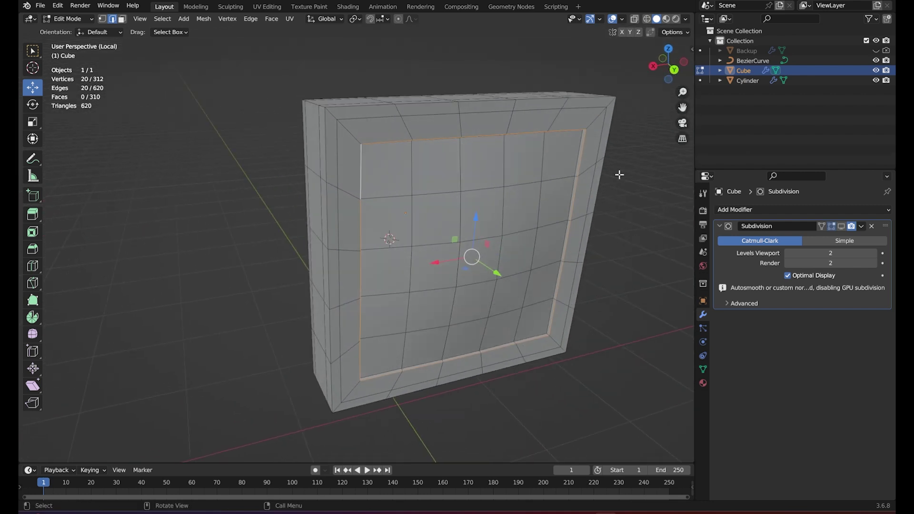
{"action": "scroll", "coordinate": [458, 111], "scroll_direction": "up", "scroll_amount": 3}
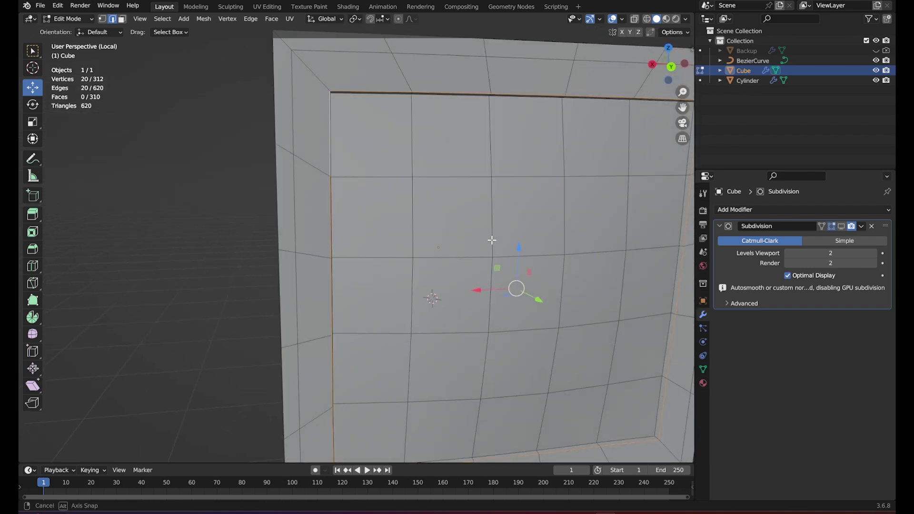
{"action": "mouse_move", "coordinate": [458, 112]}
{"action": "middle_mouse_down"}
{"action": "mouse_move", "coordinate": [459, 241]}
{"action": "mouse_move", "coordinate": [408, 243]}
{"action": "middle_mouse_up"}
{"action": "scroll", "coordinate": [313, 210], "scroll_direction": "up", "scroll_amount": 2}
{"action": "middle_click_drag", "start_coordinate": [312, 210], "coordinate": [347, 235]}
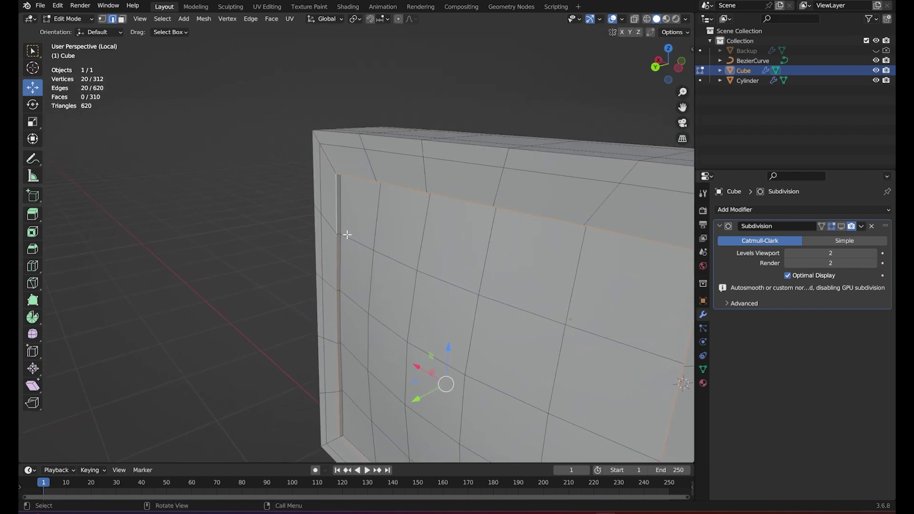
{"action": "left_click", "coordinate": [332, 190]}
{"action": "mouse_move", "coordinate": [331, 251]}
{"action": "middle_mouse_down"}
{"action": "mouse_move", "coordinate": [359, 218]}
{"action": "mouse_move", "coordinate": [320, 255]}
{"action": "middle_mouse_up"}
{"action": "scroll", "coordinate": [414, 248], "scroll_direction": "up", "scroll_amount": 3}
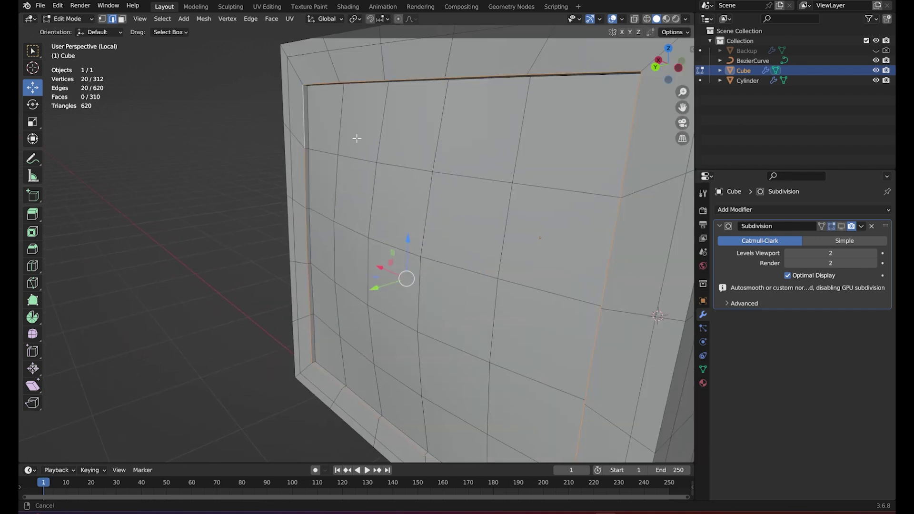
{"action": "scroll", "coordinate": [387, 199], "scroll_direction": "up", "scroll_amount": 2}
{"action": "middle_click_drag", "start_coordinate": [386, 206], "coordinate": [437, 244]}
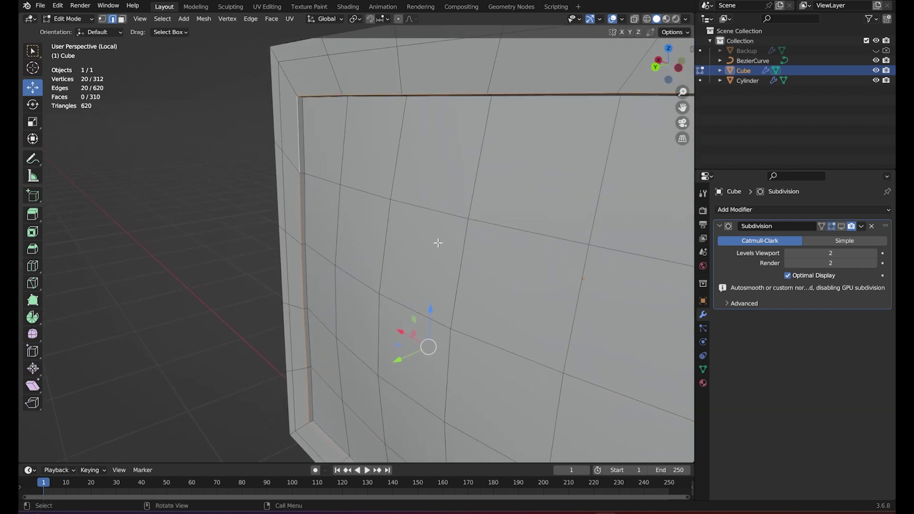
Step: Bevel the rim loop into a narrow two-segment bevel about 0.012 m wide
{"action": "key", "text": "ctrl+b"}
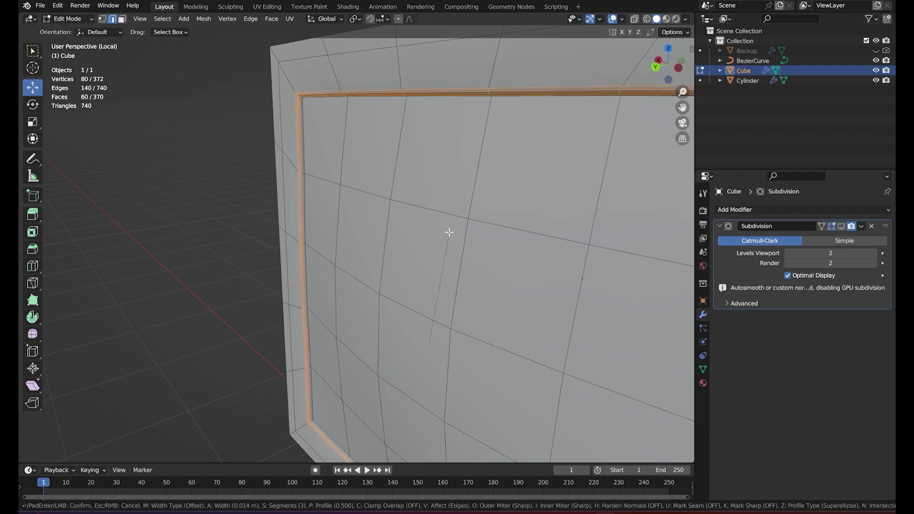
{"action": "scroll", "coordinate": [450, 232], "scroll_direction": "down", "scroll_amount": 1}
{"action": "scroll", "coordinate": [450, 230], "scroll_direction": "down", "scroll_amount": 1}
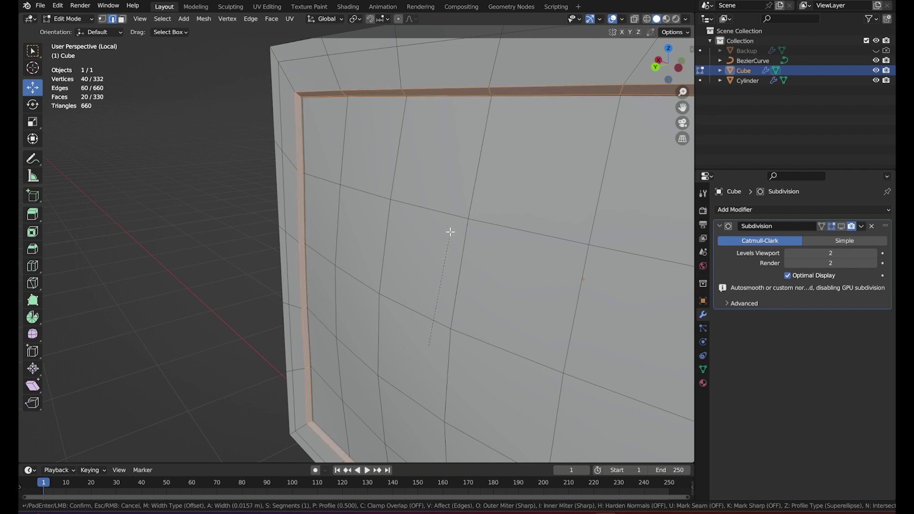
{"action": "scroll", "coordinate": [450, 232], "scroll_direction": "up", "scroll_amount": 1}
{"action": "scroll", "coordinate": [451, 232], "scroll_direction": "up", "scroll_amount": 1}
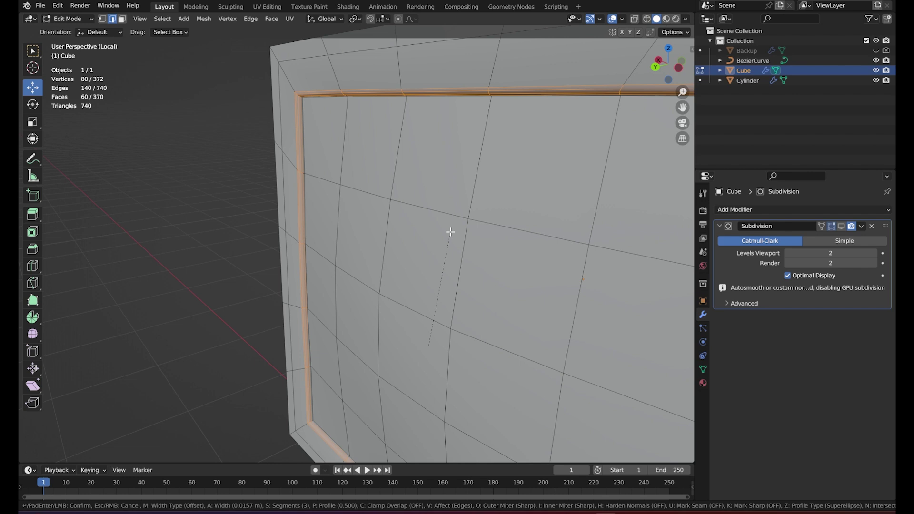
{"action": "scroll", "coordinate": [450, 231], "scroll_direction": "down", "scroll_amount": 1}
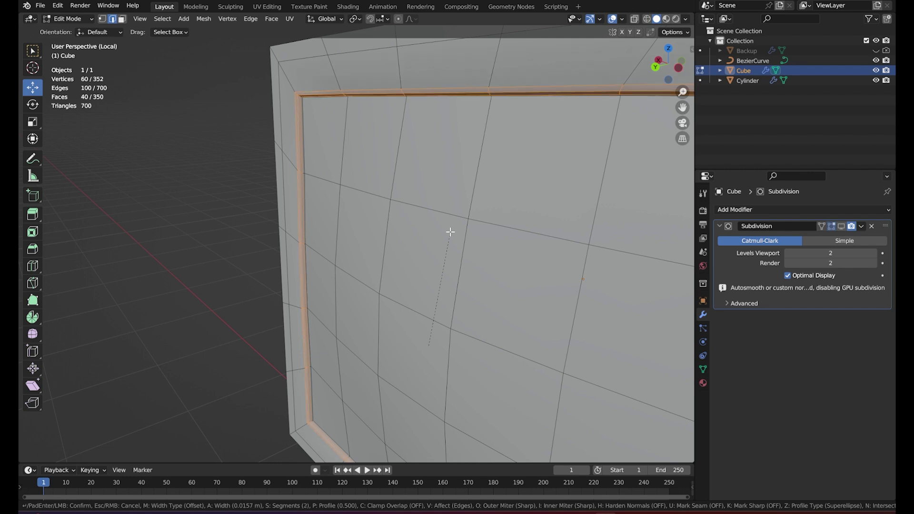
{"action": "scroll", "coordinate": [451, 232], "scroll_direction": "down", "scroll_amount": 1}
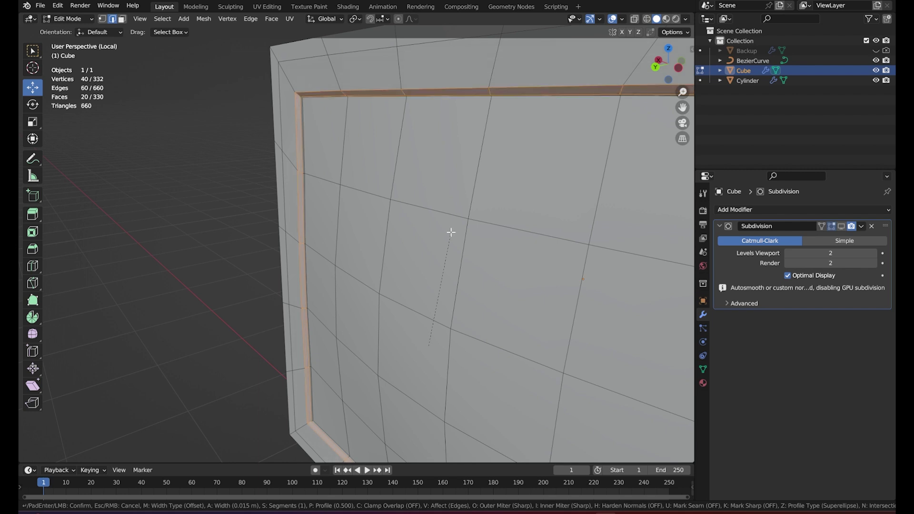
{"action": "scroll", "coordinate": [451, 232], "scroll_direction": "up", "scroll_amount": 1}
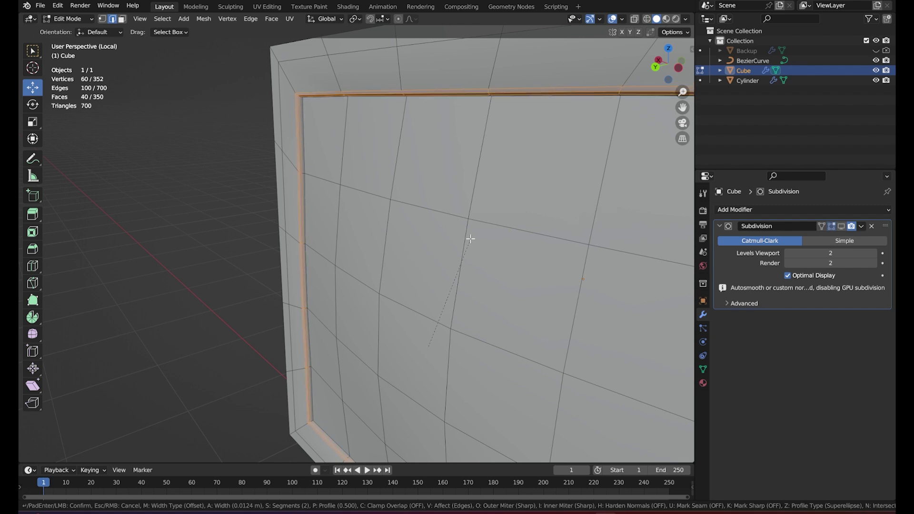
{"action": "left_click", "coordinate": [470, 239]}
Step: Return to Object Mode and orbit to view the whole framed monitor body
{"action": "key", "text": "Tab"}
{"action": "scroll", "coordinate": [450, 228], "scroll_direction": "down", "scroll_amount": 5}
{"action": "mouse_move", "coordinate": [450, 229]}
{"action": "middle_mouse_down"}
{"action": "mouse_move", "coordinate": [449, 236]}
{"action": "mouse_move", "coordinate": [481, 230]}
{"action": "mouse_move", "coordinate": [529, 243]}
{"action": "mouse_move", "coordinate": [507, 255]}
{"action": "mouse_move", "coordinate": [516, 248]}
{"action": "middle_mouse_up"}
{"action": "scroll", "coordinate": [507, 256], "scroll_direction": "up", "scroll_amount": 3}
{"action": "scroll", "coordinate": [530, 234], "scroll_direction": "down", "scroll_amount": 2}
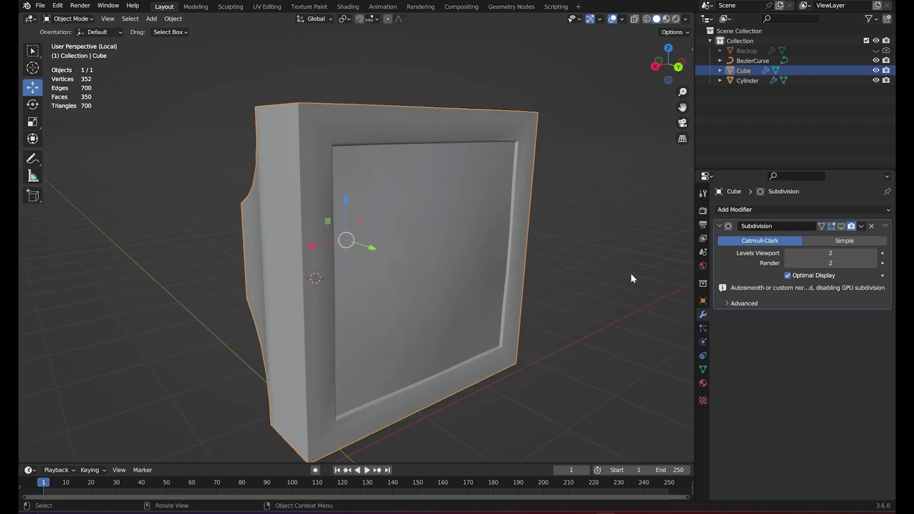
Step: Turn on the Subdivision modifier's viewport display and orbit to face the smoothed body
{"action": "left_click", "coordinate": [841, 226]}
{"action": "mouse_move", "coordinate": [676, 235]}
{"action": "middle_mouse_down"}
{"action": "mouse_move", "coordinate": [581, 238]}
{"action": "mouse_move", "coordinate": [483, 209]}
{"action": "mouse_move", "coordinate": [541, 208]}
{"action": "mouse_move", "coordinate": [534, 198]}
{"action": "middle_mouse_up"}
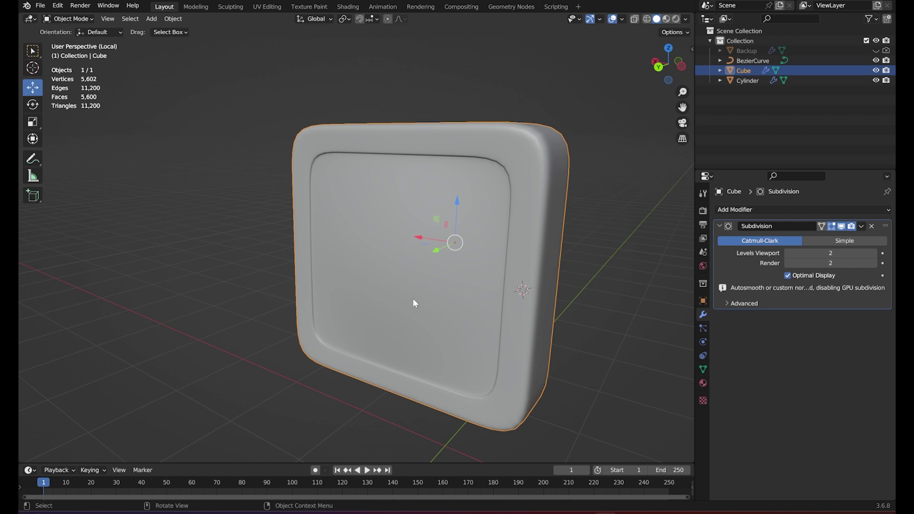
{"action": "mouse_move", "coordinate": [465, 200]}
{"action": "middle_mouse_down"}
{"action": "mouse_move", "coordinate": [394, 272]}
{"action": "mouse_move", "coordinate": [453, 275]}
{"action": "mouse_move", "coordinate": [453, 259]}
{"action": "mouse_move", "coordinate": [514, 273]}
{"action": "mouse_move", "coordinate": [513, 341]}
{"action": "middle_mouse_up"}
{"action": "key", "text": "Tab"}
{"action": "key", "text": "Tab"}
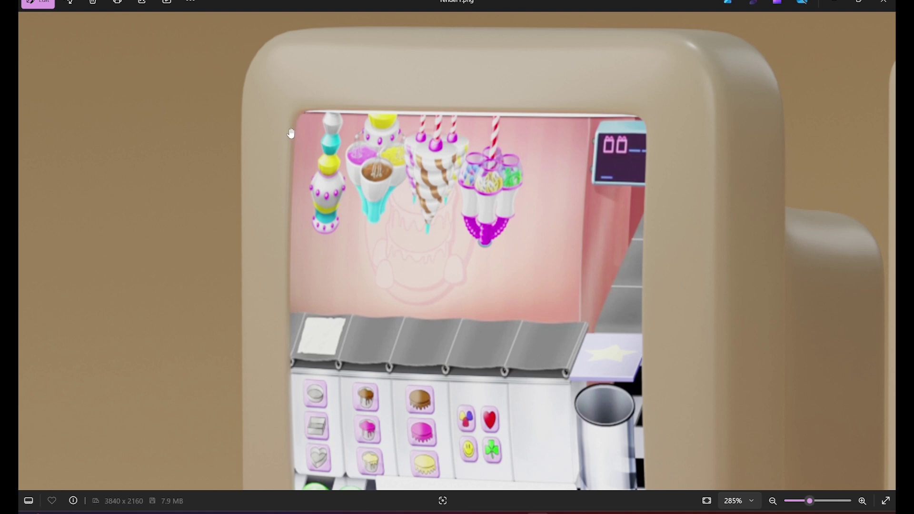
Step: Close the render1.png reference in Photos to get back to Blender
{"action": "left_click", "coordinate": [835, 3]}
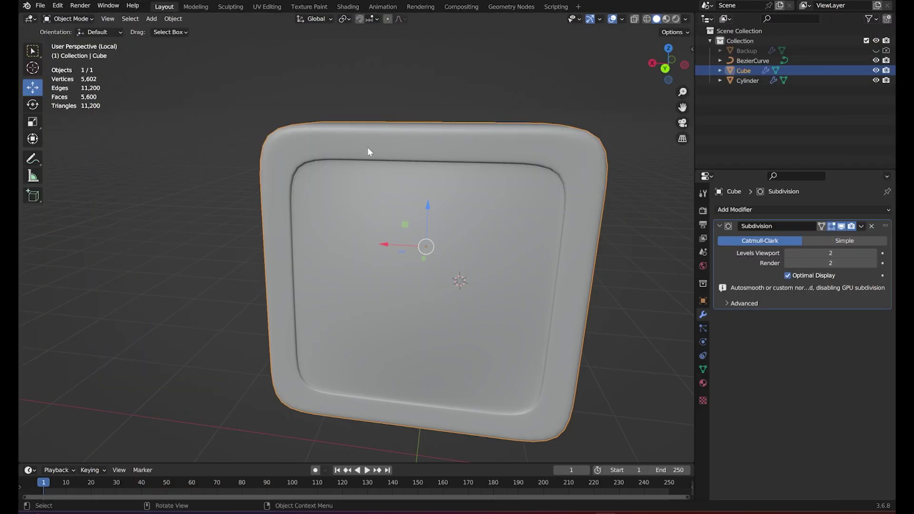
Step: In Edit Mode, add a vertical supporting edge loop near the recess's left side
{"action": "key", "text": "Tab"}
{"action": "left_click", "coordinate": [335, 157], "text": "alt"}
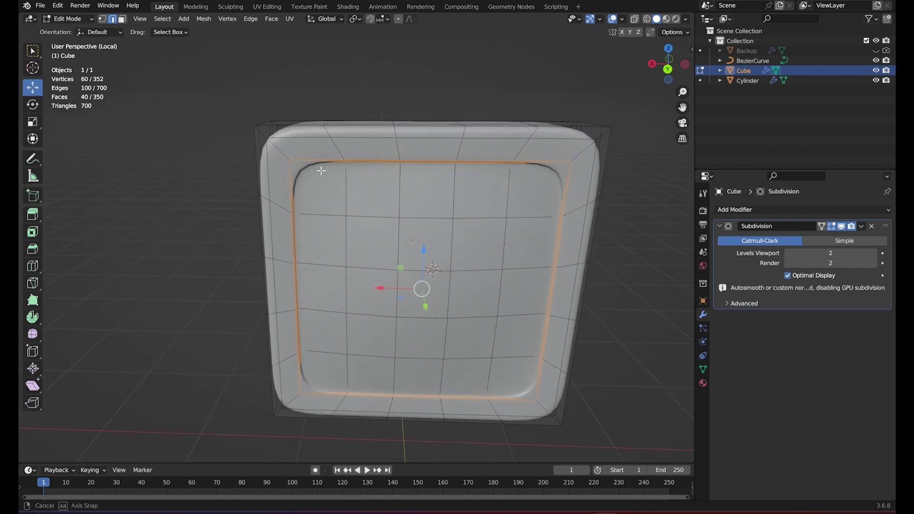
{"action": "middle_click_drag", "start_coordinate": [316, 164], "coordinate": [327, 182], "text": "ctrl"}
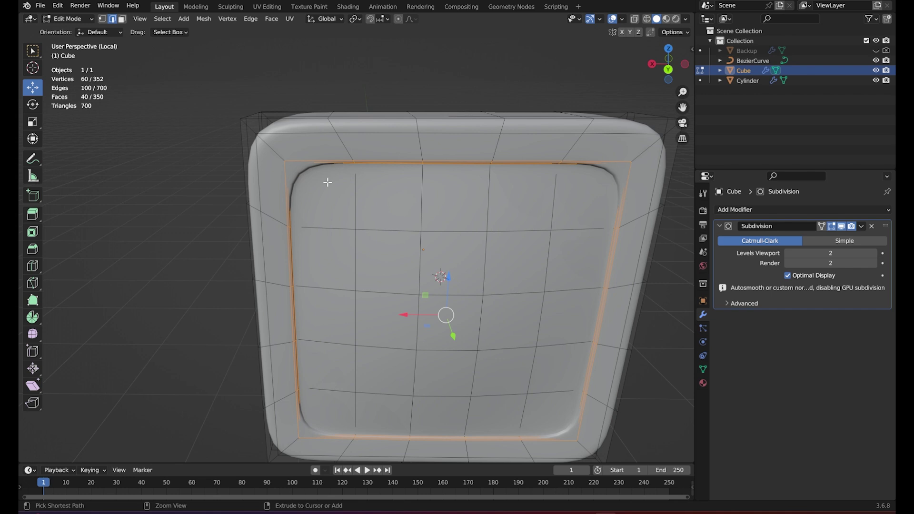
{"action": "key", "text": "ctrl+r"}
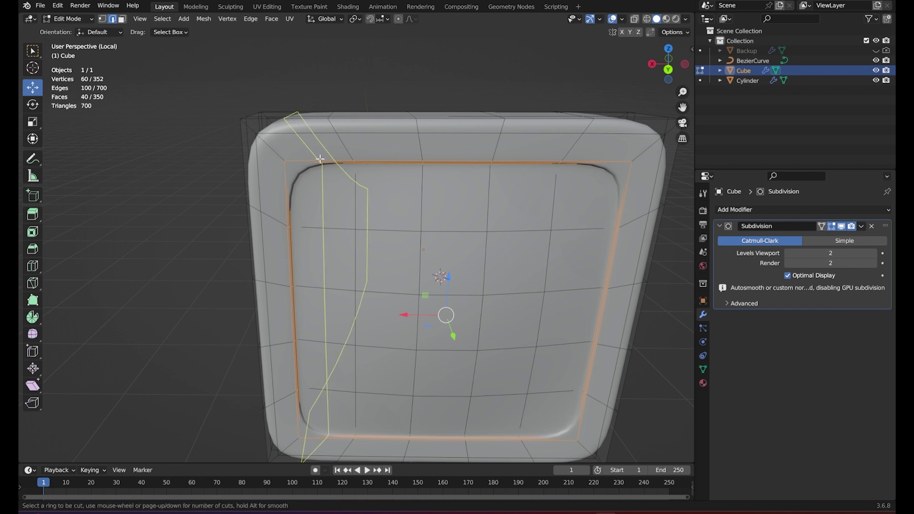
{"action": "left_click", "coordinate": [321, 159]}
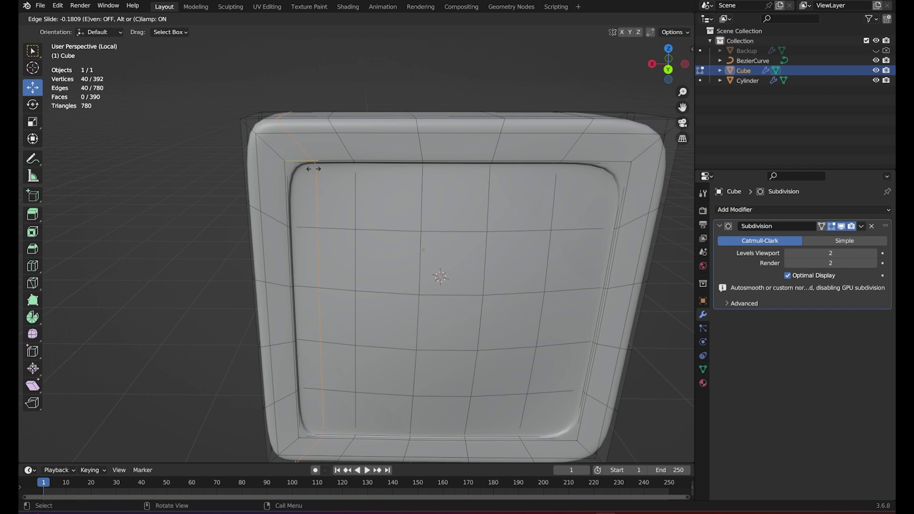
{"action": "left_click", "coordinate": [314, 169]}
{"action": "middle_click_drag", "start_coordinate": [314, 169], "coordinate": [328, 168]}
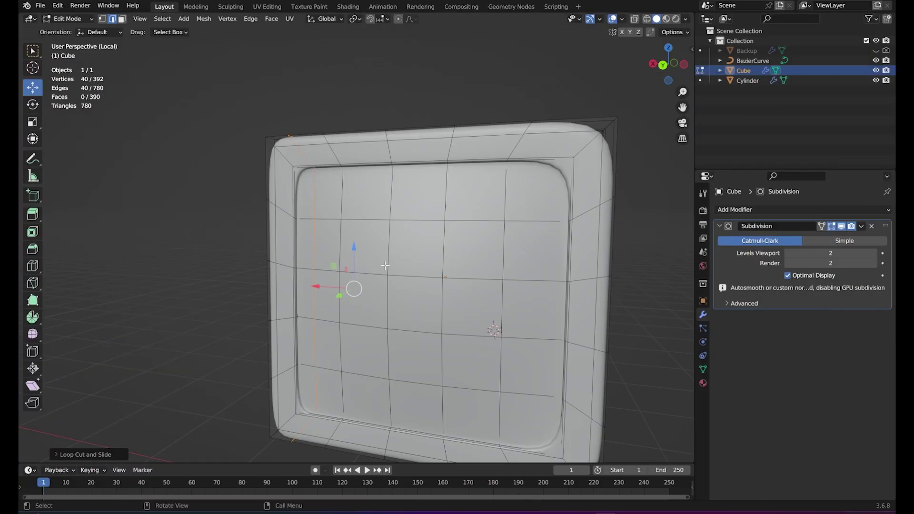
{"action": "mouse_move", "coordinate": [385, 265]}
{"action": "middle_mouse_down"}
{"action": "mouse_move", "coordinate": [376, 267]}
{"action": "mouse_move", "coordinate": [371, 232]}
{"action": "mouse_move", "coordinate": [414, 218]}
{"action": "mouse_move", "coordinate": [319, 184]}
{"action": "mouse_move", "coordinate": [461, 152]}
{"action": "middle_mouse_up"}
Step: Add a matching vertical loop near the recess's right side, then view it orthographically
{"action": "key", "text": "ctrl+r"}
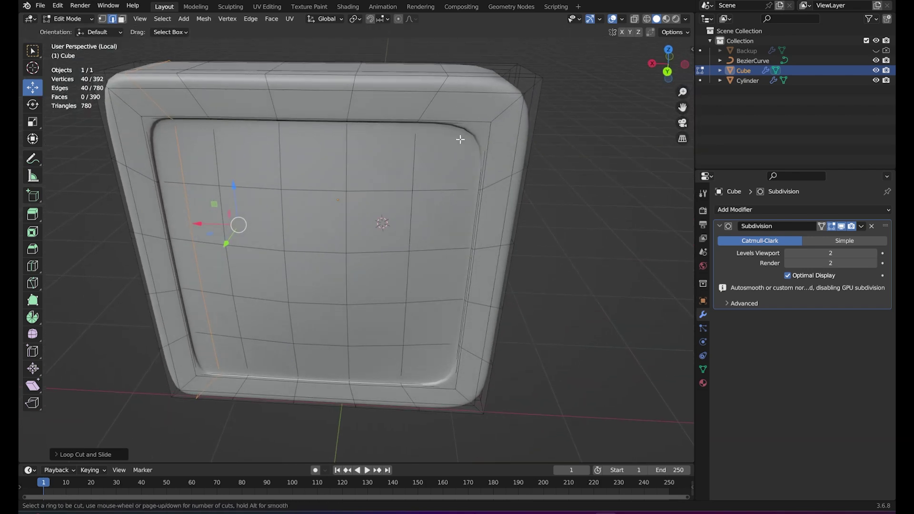
{"action": "left_click", "coordinate": [459, 129]}
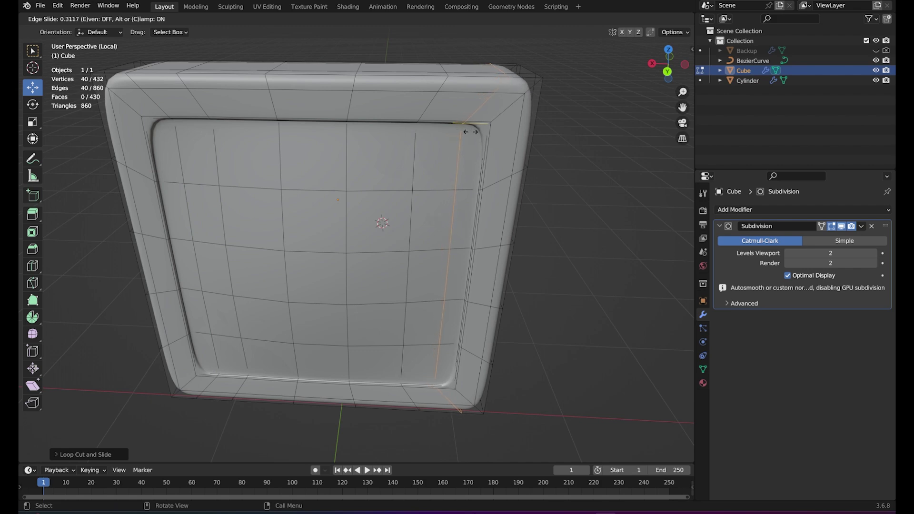
{"action": "left_click", "coordinate": [473, 132]}
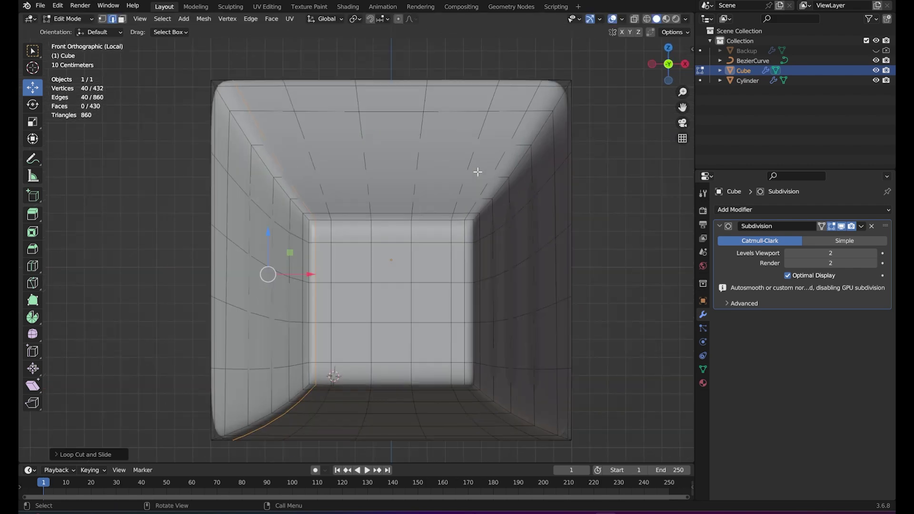
{"action": "key", "text": "ctrl+KP_1"}
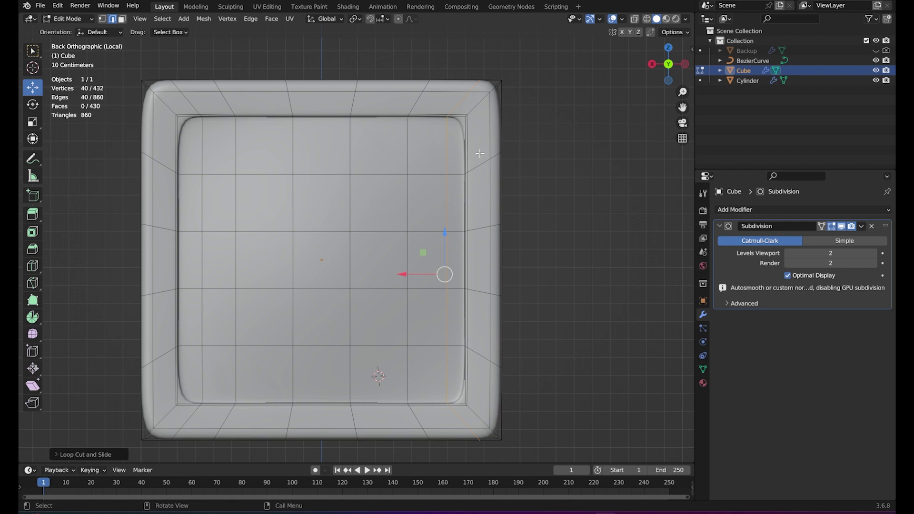
{"action": "mouse_move", "coordinate": [462, 162]}
{"action": "middle_mouse_down"}
{"action": "mouse_move", "coordinate": [438, 229]}
{"action": "mouse_move", "coordinate": [403, 232]}
{"action": "mouse_move", "coordinate": [333, 207]}
{"action": "mouse_move", "coordinate": [324, 234]}
{"action": "mouse_move", "coordinate": [434, 182]}
{"action": "mouse_move", "coordinate": [156, 196]}
{"action": "mouse_move", "coordinate": [327, 228]}
{"action": "mouse_move", "coordinate": [432, 359]}
{"action": "mouse_move", "coordinate": [362, 292]}
{"action": "mouse_move", "coordinate": [349, 267]}
{"action": "mouse_move", "coordinate": [341, 279]}
{"action": "mouse_move", "coordinate": [319, 264]}
{"action": "mouse_move", "coordinate": [362, 304]}
{"action": "mouse_move", "coordinate": [451, 324]}
{"action": "middle_mouse_up"}
{"action": "key", "text": "Tab"}
{"action": "key", "text": "Tab"}
{"action": "key", "text": "Tab"}
{"action": "scroll", "coordinate": [335, 239], "scroll_direction": "up", "scroll_amount": 5}
{"action": "key", "text": "Tab"}
{"action": "key", "text": "Tab"}
{"action": "key", "text": "Tab"}
{"action": "left_click", "coordinate": [319, 263]}
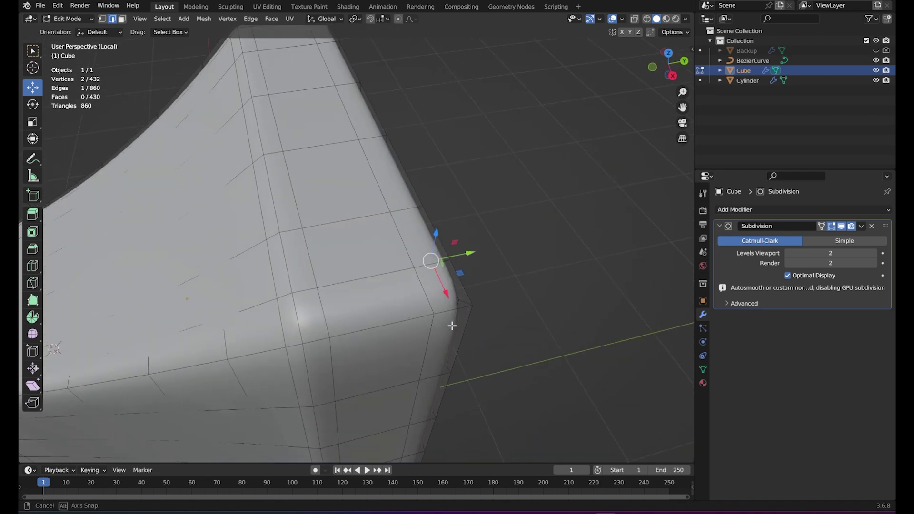
{"action": "middle_click_drag", "start_coordinate": [362, 320], "coordinate": [243, 276]}
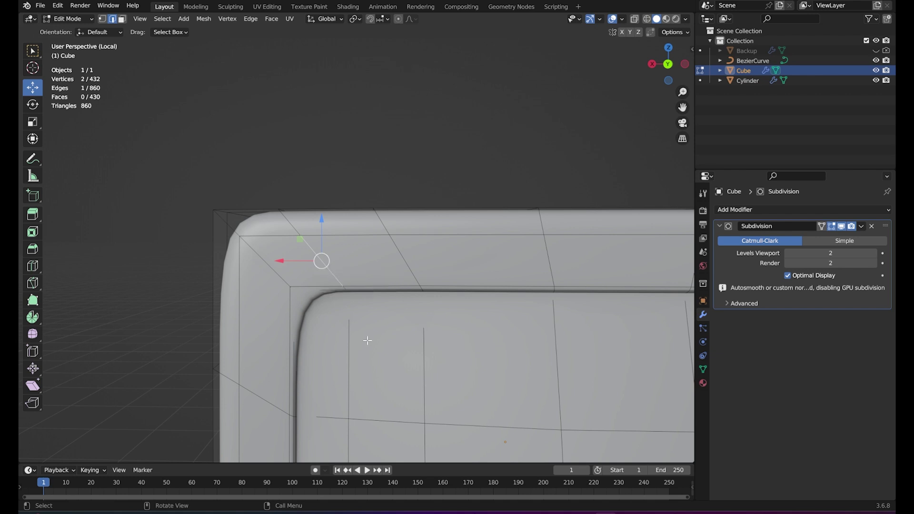
{"action": "middle_click_drag", "start_coordinate": [367, 341], "coordinate": [355, 292]}
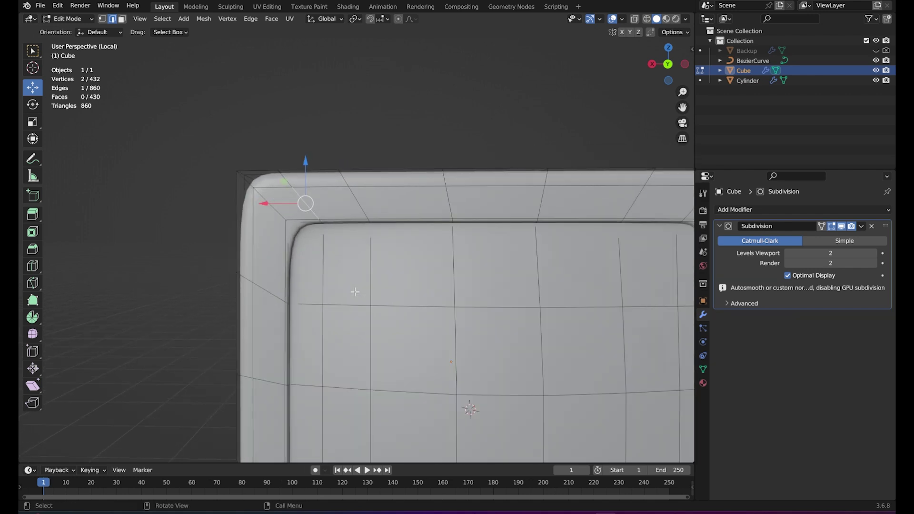
{"action": "key", "text": "Tab"}
{"action": "scroll", "coordinate": [362, 301], "scroll_direction": "down", "scroll_amount": 5}
{"action": "scroll", "coordinate": [425, 256], "scroll_direction": "down", "scroll_amount": 3}
{"action": "mouse_move", "coordinate": [425, 256]}
{"action": "middle_mouse_down"}
{"action": "mouse_move", "coordinate": [411, 244]}
{"action": "mouse_move", "coordinate": [448, 270]}
{"action": "mouse_move", "coordinate": [453, 289]}
{"action": "middle_mouse_up"}
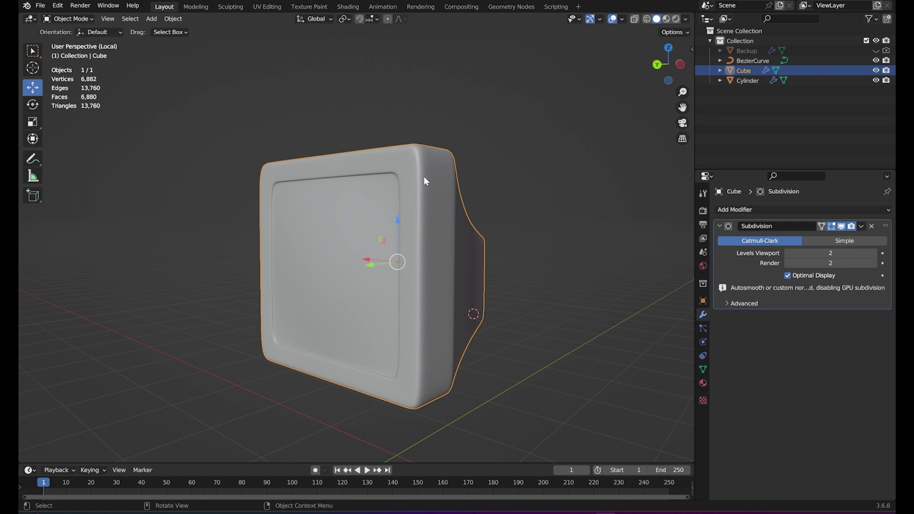
{"action": "middle_click_drag", "start_coordinate": [423, 177], "coordinate": [456, 194]}
{"action": "scroll", "coordinate": [453, 210], "scroll_direction": "up", "scroll_amount": 3}
{"action": "scroll", "coordinate": [414, 255], "scroll_direction": "up", "scroll_amount": 3}
{"action": "key", "text": "Tab"}
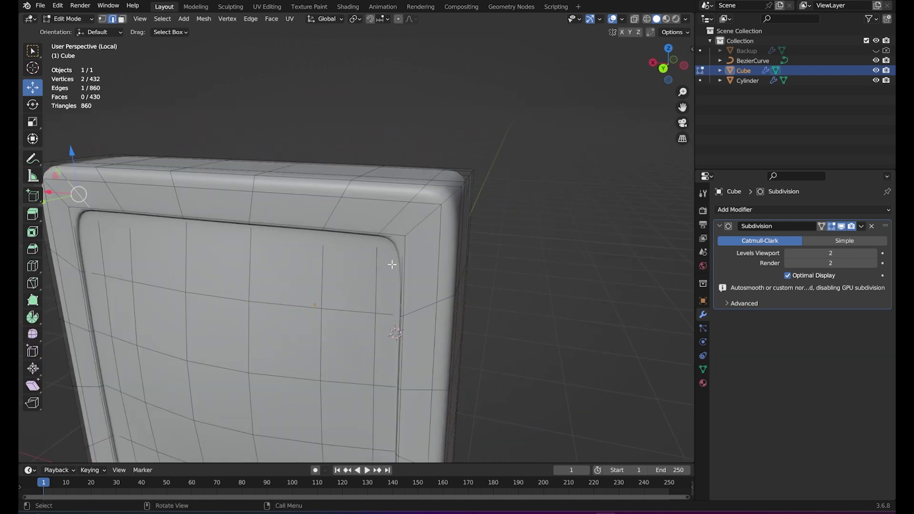
{"action": "middle_click_drag", "start_coordinate": [392, 265], "coordinate": [410, 257]}
{"action": "middle_click_drag", "start_coordinate": [443, 224], "coordinate": [438, 230]}
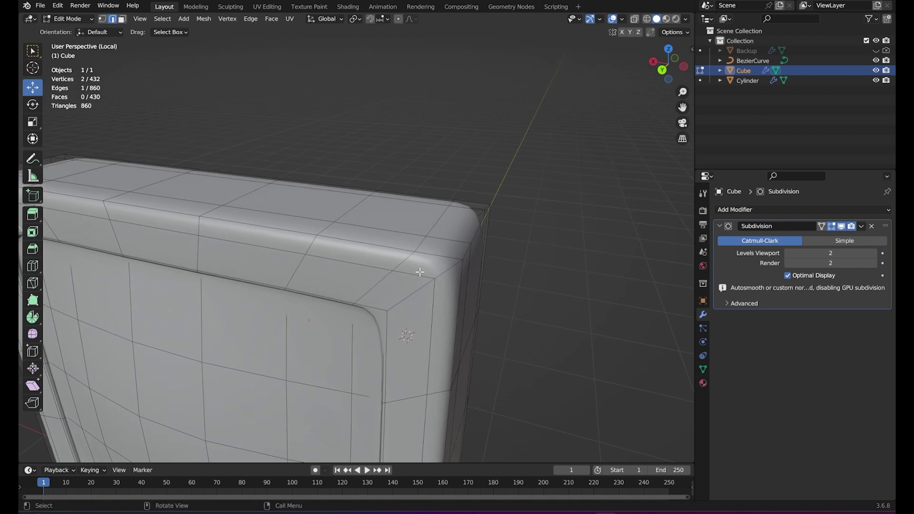
Step: Switch to vertex select mode, pick a front corner vertex and view the top face
{"action": "key", "text": "1"}
{"action": "left_click", "coordinate": [396, 274]}
{"action": "mouse_move", "coordinate": [447, 255]}
{"action": "middle_mouse_down"}
{"action": "mouse_move", "coordinate": [265, 296]}
{"action": "mouse_move", "coordinate": [326, 295]}
{"action": "middle_mouse_up"}
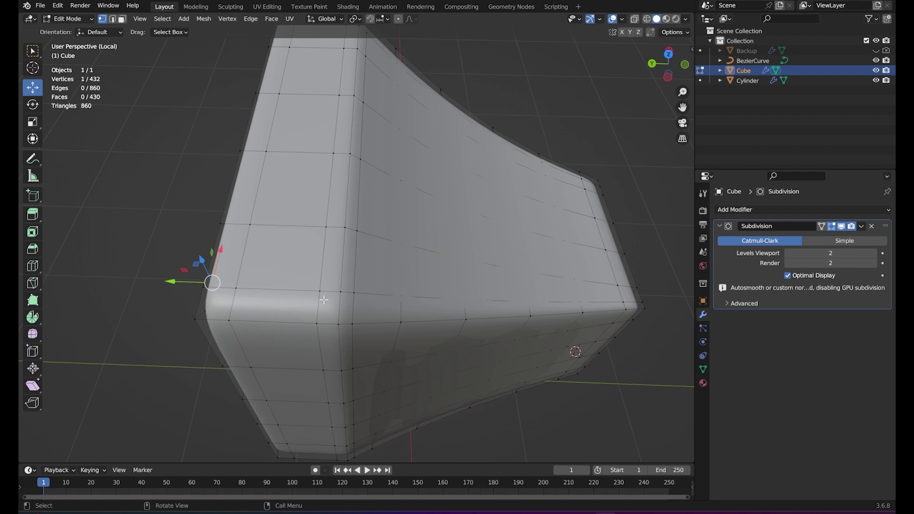
{"action": "middle_click_drag", "start_coordinate": [322, 302], "coordinate": [364, 300]}
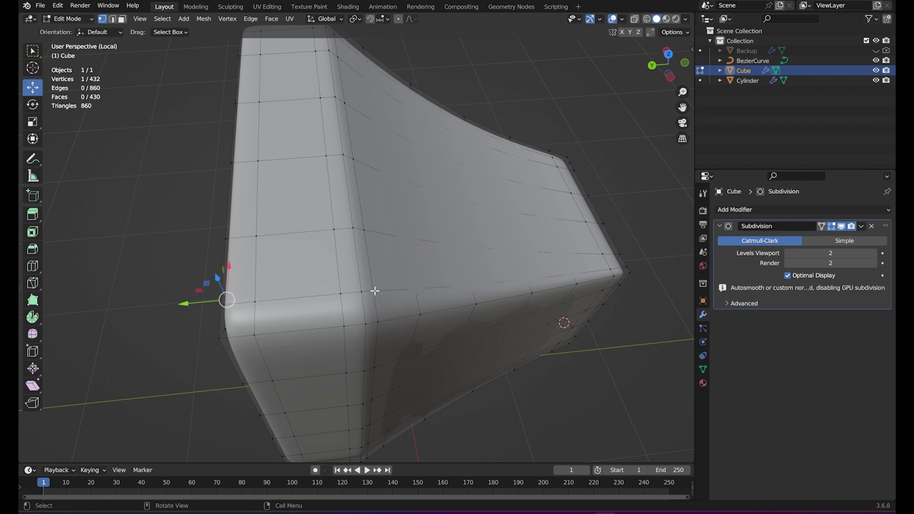
{"action": "mouse_move", "coordinate": [372, 302]}
{"action": "middle_mouse_down"}
{"action": "mouse_move", "coordinate": [403, 290]}
{"action": "mouse_move", "coordinate": [419, 268]}
{"action": "middle_mouse_up"}
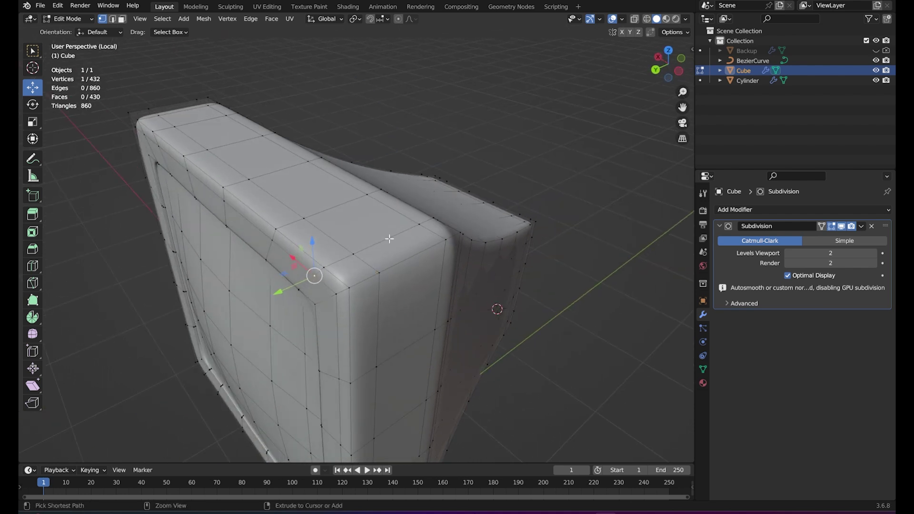
Step: Select the shortest vertex path along the top front edge, then zoom in on it
{"action": "left_click", "coordinate": [434, 219], "text": "ctrl"}
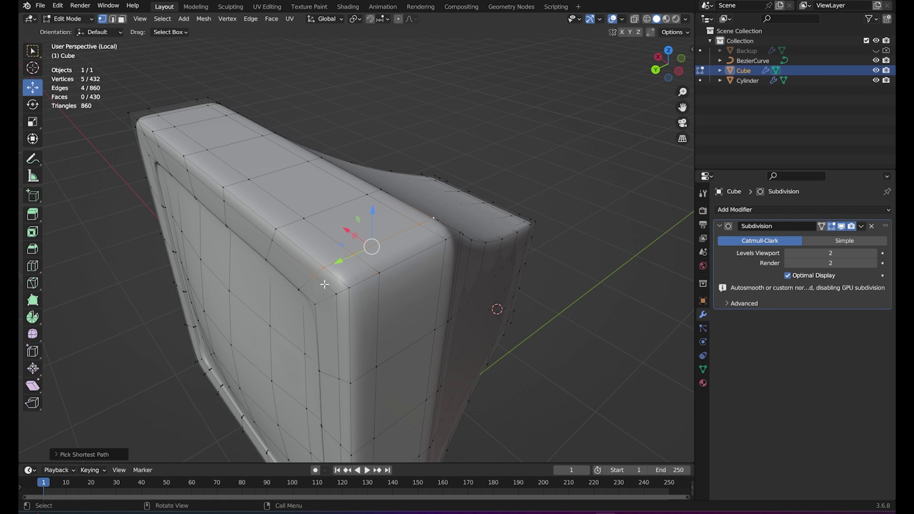
{"action": "left_click", "coordinate": [325, 284]}
{"action": "left_click", "coordinate": [432, 220], "text": "ctrl"}
{"action": "left_click", "coordinate": [315, 275]}
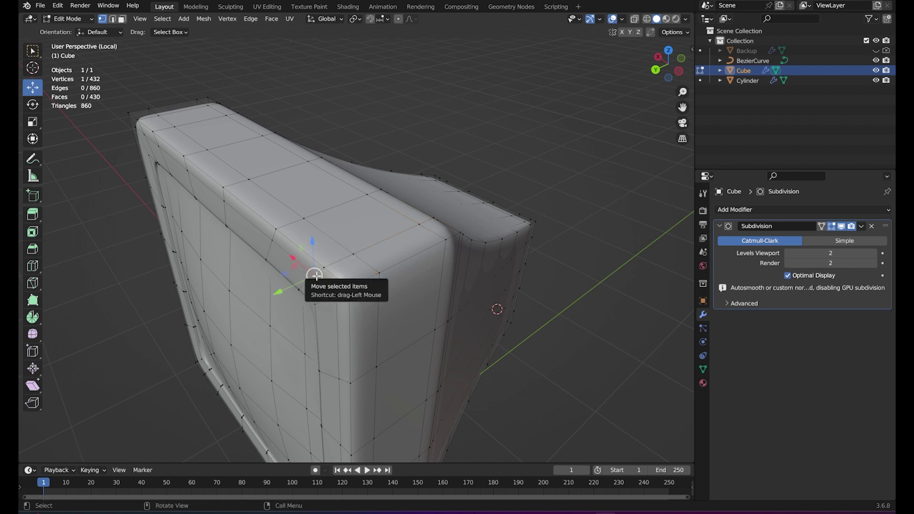
{"action": "left_click", "coordinate": [318, 271], "text": "alt"}
{"action": "left_click", "coordinate": [346, 275], "text": "alt"}
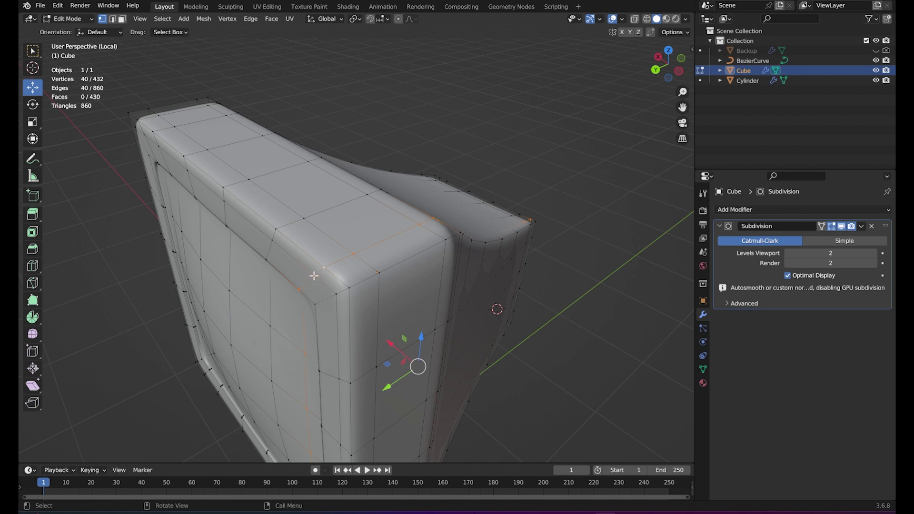
{"action": "left_click", "coordinate": [300, 269]}
{"action": "left_click", "coordinate": [430, 220], "text": "ctrl"}
{"action": "mouse_move", "coordinate": [431, 218]}
{"action": "middle_mouse_down"}
{"action": "mouse_move", "coordinate": [445, 249]}
{"action": "mouse_move", "coordinate": [295, 296]}
{"action": "middle_mouse_up"}
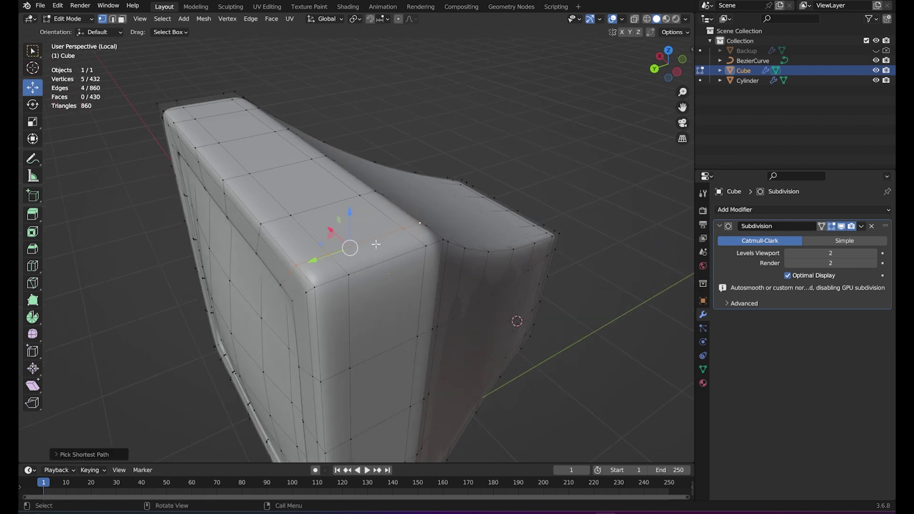
{"action": "mouse_move", "coordinate": [401, 242]}
{"action": "middle_mouse_down"}
{"action": "mouse_move", "coordinate": [351, 301]}
{"action": "mouse_move", "coordinate": [392, 272]}
{"action": "mouse_move", "coordinate": [371, 269]}
{"action": "mouse_move", "coordinate": [367, 281]}
{"action": "mouse_move", "coordinate": [371, 267]}
{"action": "mouse_move", "coordinate": [357, 292]}
{"action": "mouse_move", "coordinate": [404, 313]}
{"action": "middle_mouse_up"}
{"action": "scroll", "coordinate": [307, 293], "scroll_direction": "up", "scroll_amount": 4}
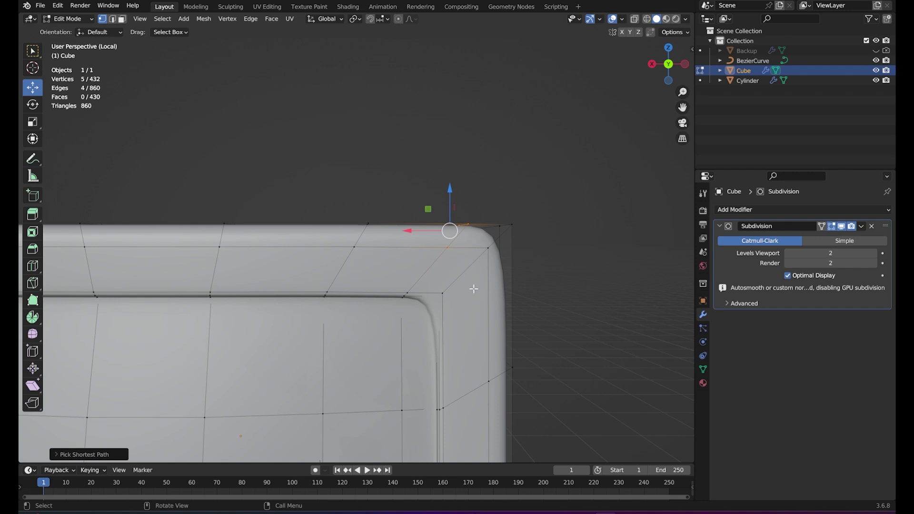
{"action": "mouse_move", "coordinate": [370, 309]}
{"action": "middle_mouse_down", "text": "shift"}
{"action": "mouse_move", "coordinate": [445, 329]}
{"action": "mouse_move", "coordinate": [414, 335]}
{"action": "middle_mouse_up", "text": "shift"}
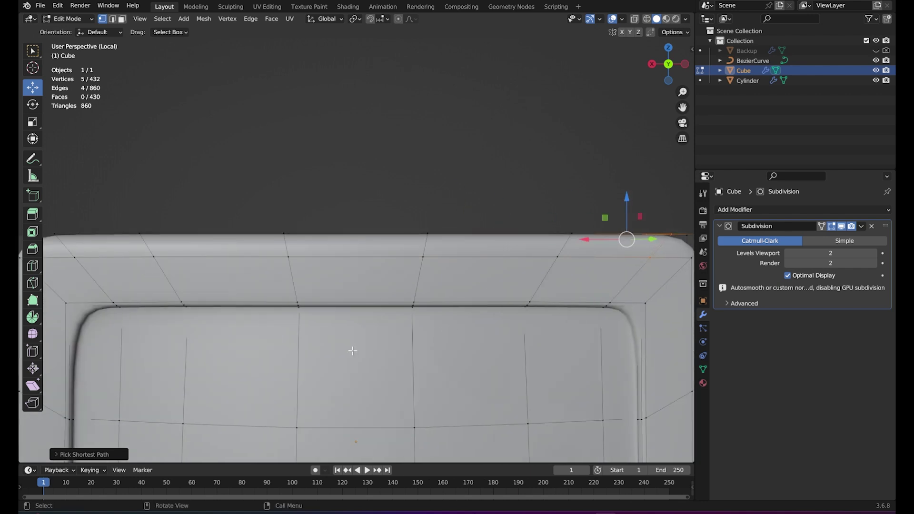
Step: Add the remaining top-edge vertices to the selection
{"action": "scroll", "coordinate": [352, 351], "scroll_direction": "down", "scroll_amount": 2}
{"action": "mouse_move", "coordinate": [364, 351]}
{"action": "middle_mouse_down", "text": "shift"}
{"action": "mouse_move", "coordinate": [444, 347]}
{"action": "mouse_move", "coordinate": [283, 352]}
{"action": "mouse_move", "coordinate": [239, 322]}
{"action": "mouse_move", "coordinate": [353, 369]}
{"action": "mouse_move", "coordinate": [312, 359]}
{"action": "mouse_move", "coordinate": [270, 327]}
{"action": "mouse_move", "coordinate": [333, 318]}
{"action": "mouse_move", "coordinate": [490, 341]}
{"action": "mouse_move", "coordinate": [571, 313]}
{"action": "middle_mouse_up", "text": "shift"}
{"action": "left_click", "coordinate": [267, 322], "text": "ctrl"}
{"action": "left_click", "coordinate": [508, 336], "text": "ctrl"}
{"action": "middle_click_drag", "start_coordinate": [388, 317], "coordinate": [377, 329]}
{"action": "left_click", "coordinate": [327, 316], "text": "shift"}
{"action": "middle_click_drag", "start_coordinate": [327, 317], "coordinate": [436, 309]}
{"action": "left_click", "coordinate": [524, 324], "text": "shift"}
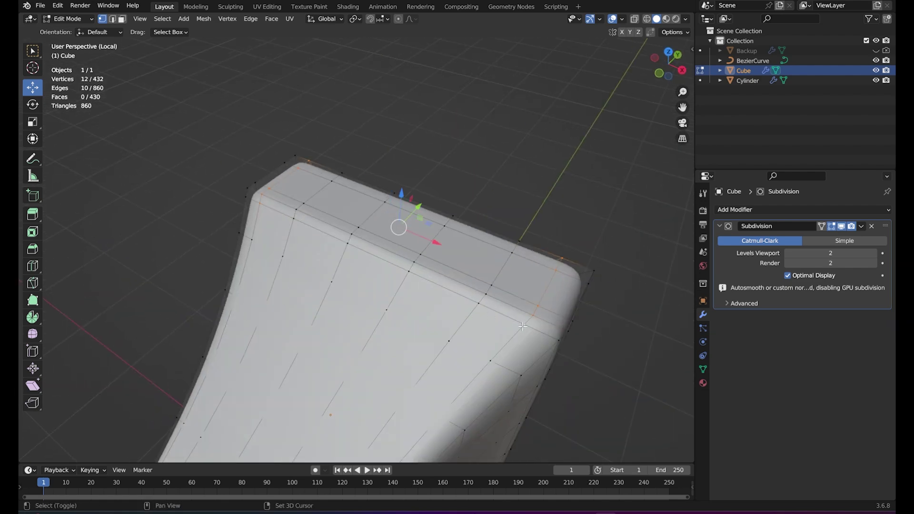
{"action": "mouse_move", "coordinate": [523, 324]}
{"action": "middle_mouse_down"}
{"action": "mouse_move", "coordinate": [378, 306]}
{"action": "mouse_move", "coordinate": [381, 296]}
{"action": "mouse_move", "coordinate": [366, 295]}
{"action": "mouse_move", "coordinate": [402, 300]}
{"action": "middle_mouse_up"}
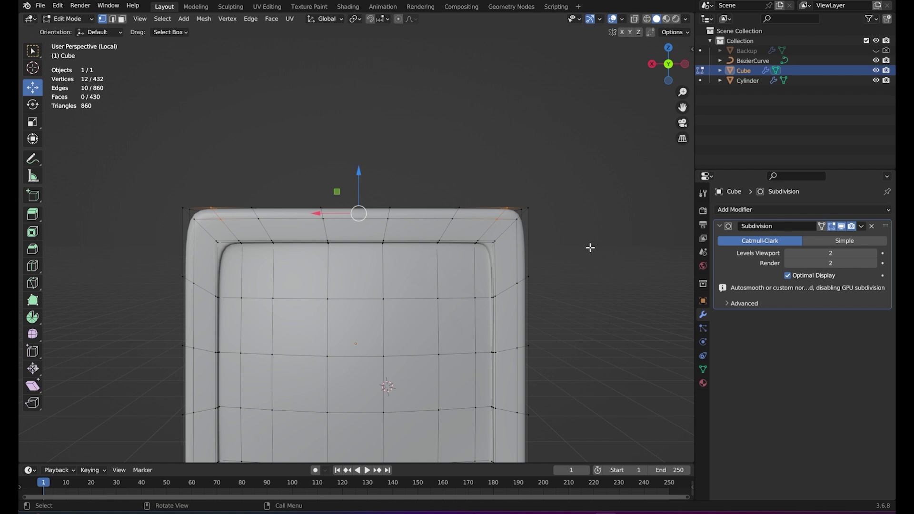
Step: Scale the top-edge vertices inward along X twice to taper the upper corners
{"action": "key", "text": "s"}
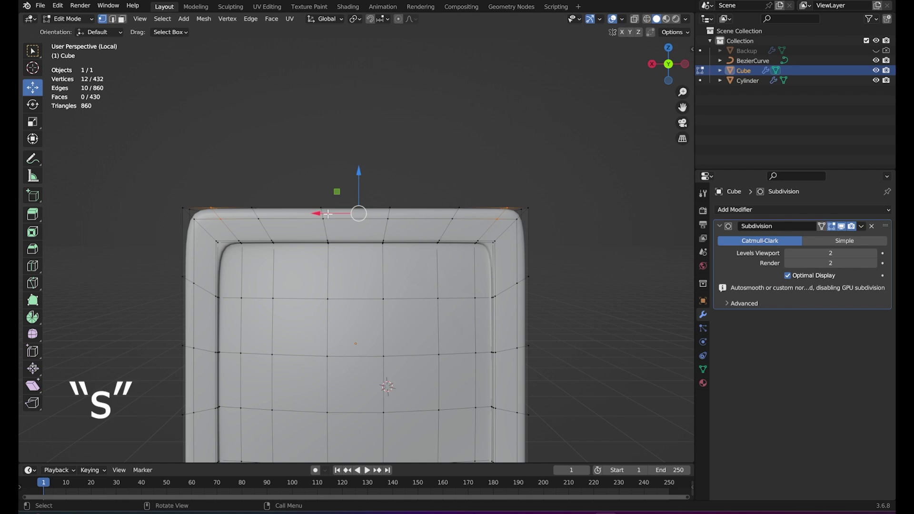
{"action": "key", "text": "x"}
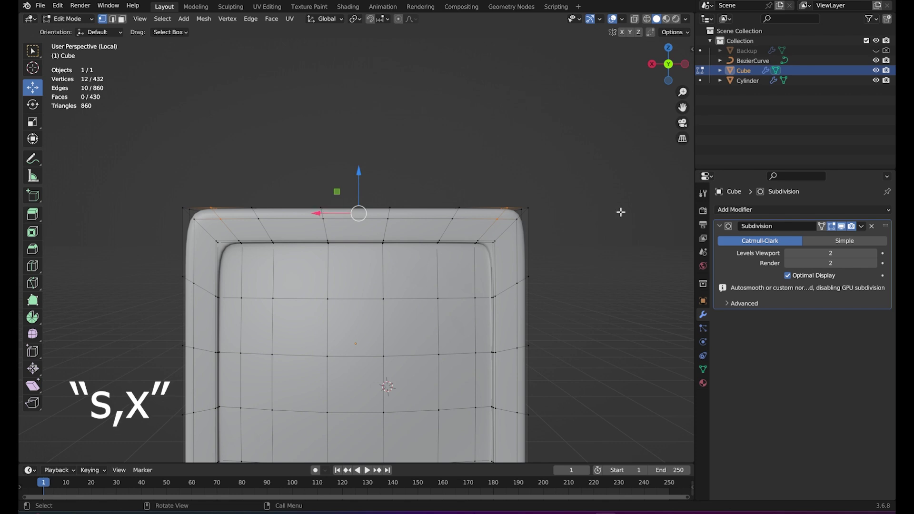
{"action": "key", "text": "s"}
{"action": "key", "text": "x"}
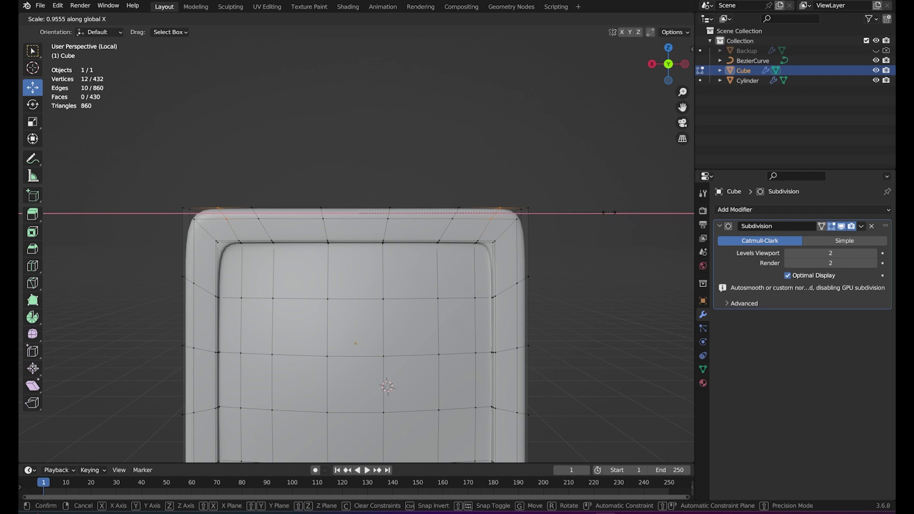
{"action": "left_click", "coordinate": [585, 217]}
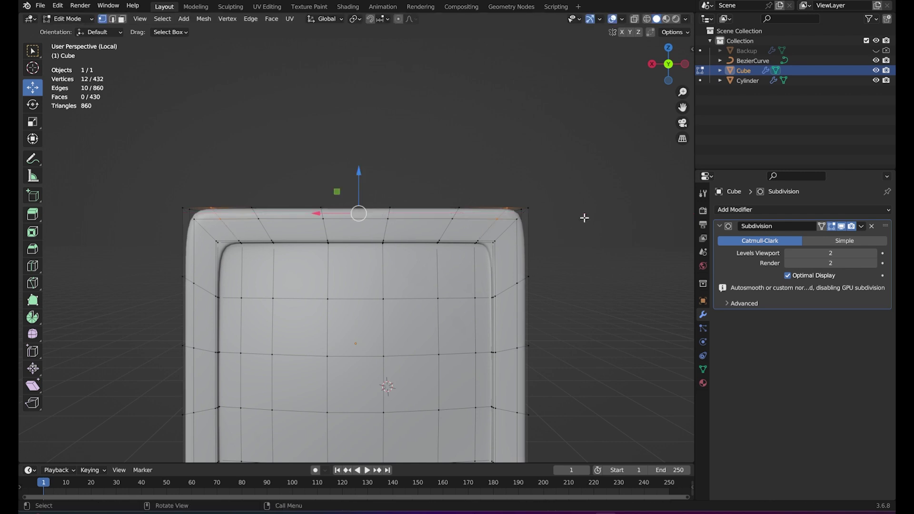
{"action": "key", "text": "s"}
{"action": "key", "text": "x"}
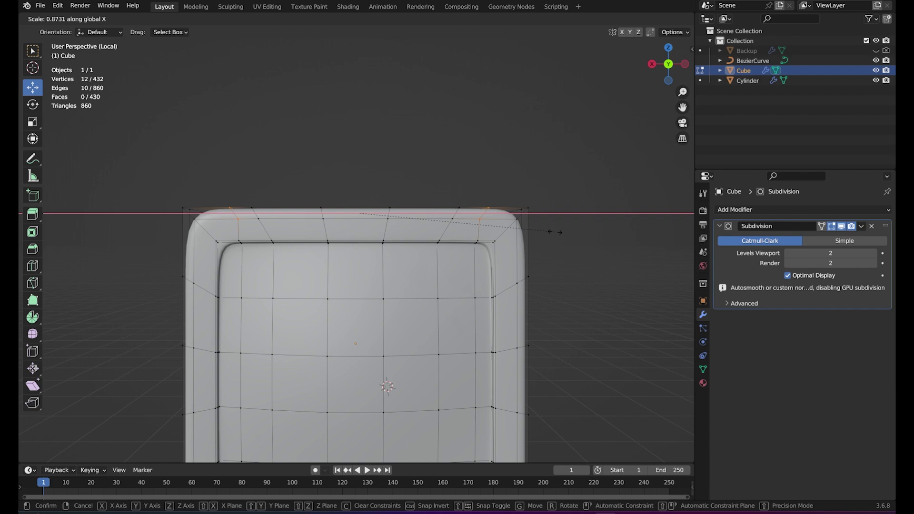
{"action": "left_click", "coordinate": [552, 233]}
{"action": "mouse_move", "coordinate": [541, 241]}
{"action": "middle_mouse_down"}
{"action": "mouse_move", "coordinate": [547, 358]}
{"action": "mouse_move", "coordinate": [390, 259]}
{"action": "mouse_move", "coordinate": [357, 249]}
{"action": "mouse_move", "coordinate": [520, 253]}
{"action": "mouse_move", "coordinate": [467, 264]}
{"action": "mouse_move", "coordinate": [521, 284]}
{"action": "middle_mouse_up"}
{"action": "key", "text": "Tab"}
{"action": "key", "text": "Tab"}
{"action": "scroll", "coordinate": [474, 284], "scroll_direction": "up", "scroll_amount": 1}
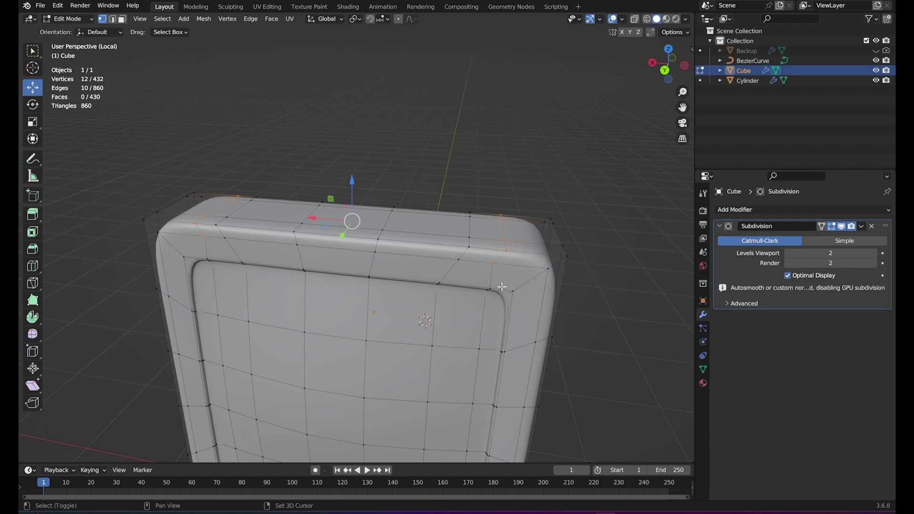
Step: Select a four-vertex path near the top back edge and move it along X
{"action": "scroll", "coordinate": [469, 272], "scroll_direction": "up", "scroll_amount": 2}
{"action": "scroll", "coordinate": [465, 260], "scroll_direction": "up", "scroll_amount": 1}
{"action": "mouse_move", "coordinate": [465, 257]}
{"action": "middle_mouse_down"}
{"action": "mouse_move", "coordinate": [362, 295]}
{"action": "mouse_move", "coordinate": [352, 305]}
{"action": "mouse_move", "coordinate": [358, 299]}
{"action": "mouse_move", "coordinate": [370, 348]}
{"action": "mouse_move", "coordinate": [357, 310]}
{"action": "mouse_move", "coordinate": [423, 302]}
{"action": "mouse_move", "coordinate": [437, 286]}
{"action": "middle_mouse_up"}
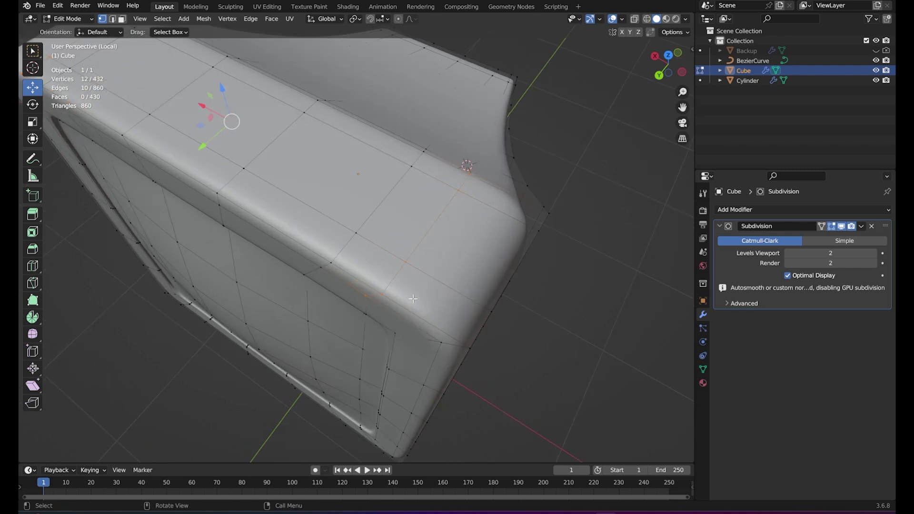
{"action": "left_click", "coordinate": [388, 292]}
{"action": "middle_click_drag", "start_coordinate": [387, 292], "coordinate": [472, 260]}
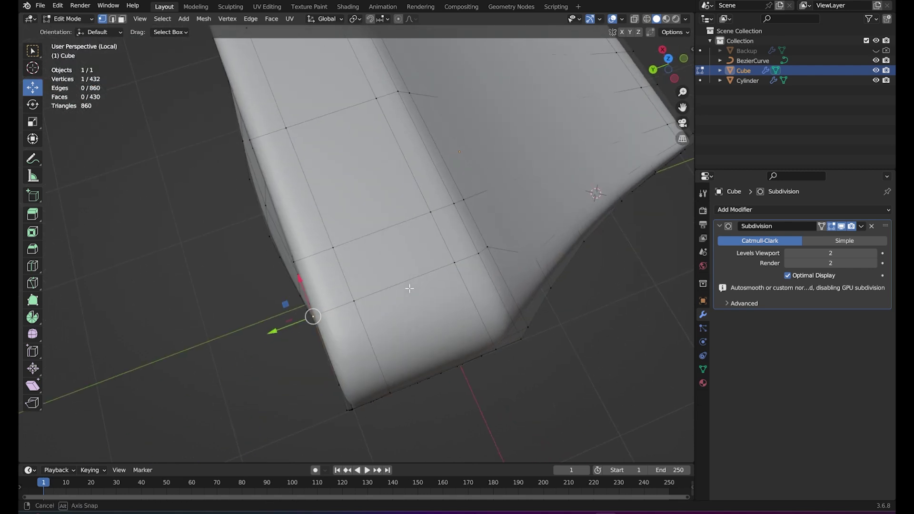
{"action": "left_click", "coordinate": [486, 248], "text": "ctrl"}
{"action": "key", "text": "ctrl+z"}
{"action": "left_click", "coordinate": [443, 265], "text": "ctrl"}
{"action": "middle_click_drag", "start_coordinate": [444, 265], "coordinate": [445, 270]}
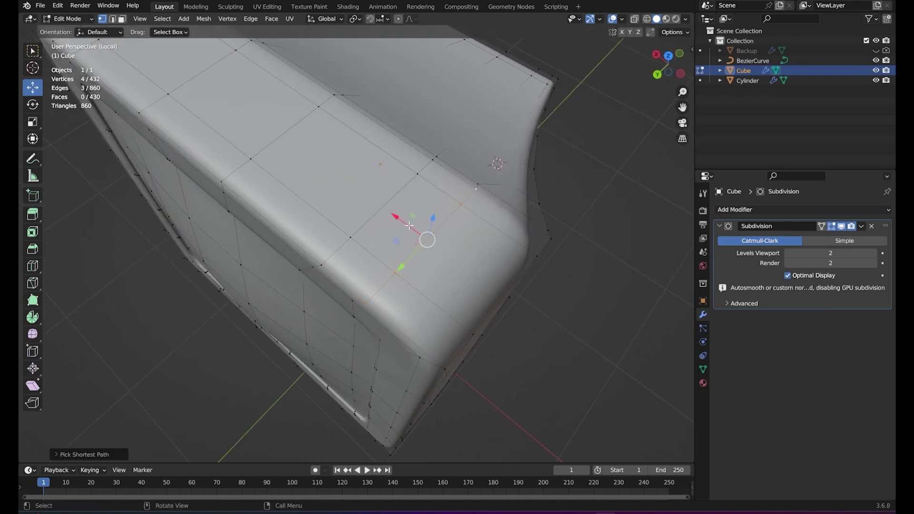
{"action": "left_click_drag", "start_coordinate": [397, 218], "coordinate": [394, 215]}
{"action": "left_click", "coordinate": [393, 215]}
Step: Turn off the Subdivision modifier's Edit Mode display and select a corner vertex
{"action": "middle_click_drag", "start_coordinate": [393, 214], "coordinate": [382, 302]}
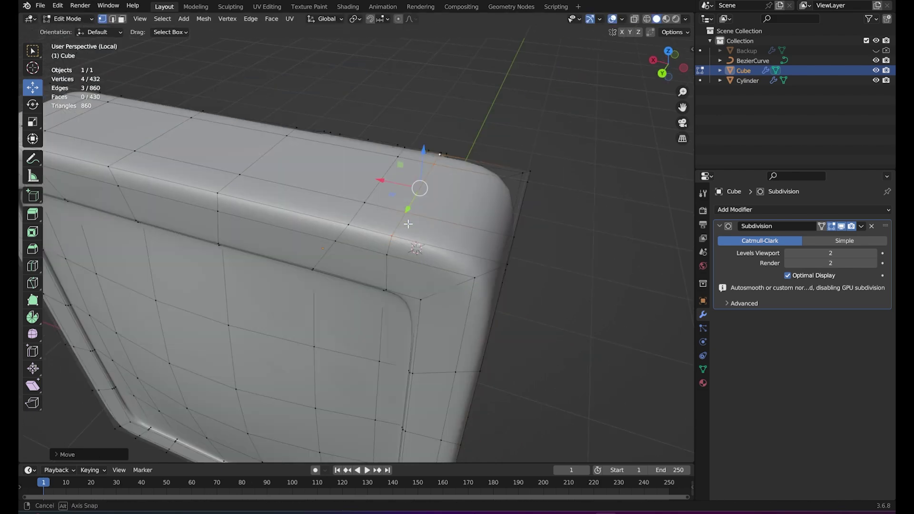
{"action": "middle_click_drag", "start_coordinate": [431, 198], "coordinate": [313, 249]}
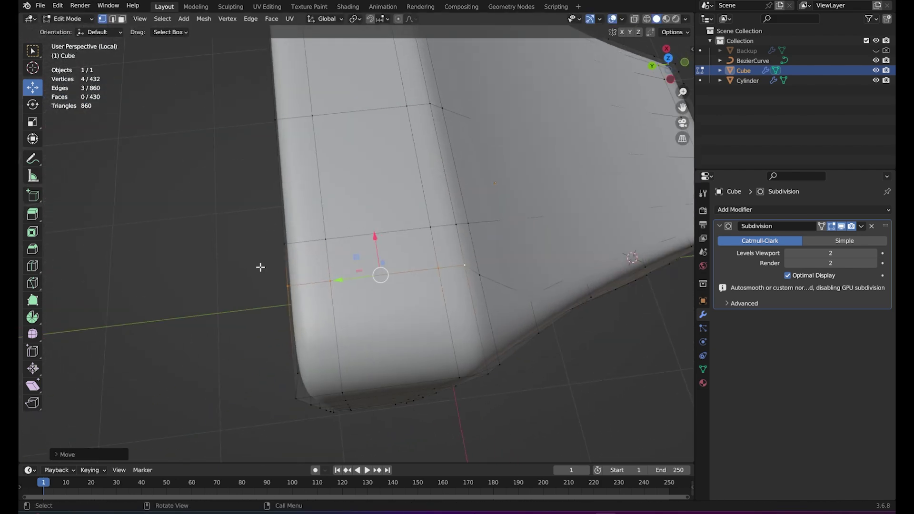
{"action": "mouse_move", "coordinate": [547, 284]}
{"action": "middle_mouse_down"}
{"action": "mouse_move", "coordinate": [492, 326]}
{"action": "mouse_move", "coordinate": [793, 251]}
{"action": "middle_mouse_up"}
{"action": "left_click", "coordinate": [843, 226]}
{"action": "mouse_move", "coordinate": [374, 351]}
{"action": "middle_mouse_down"}
{"action": "mouse_move", "coordinate": [321, 280]}
{"action": "mouse_move", "coordinate": [363, 292]}
{"action": "mouse_move", "coordinate": [325, 269]}
{"action": "middle_mouse_up"}
{"action": "left_click", "coordinate": [303, 243]}
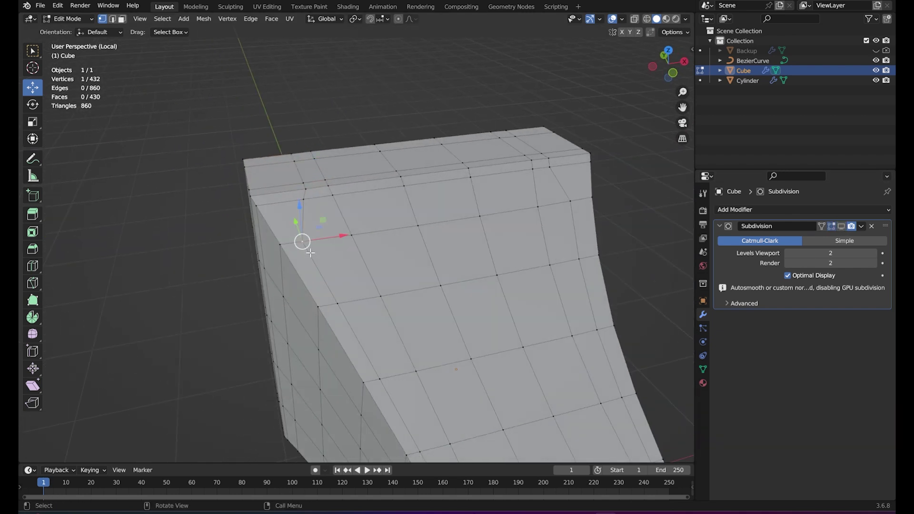
Step: Select a vertex path down the body's side and nudge it along X
{"action": "middle_click_drag", "start_coordinate": [411, 378], "coordinate": [341, 294], "text": "shift"}
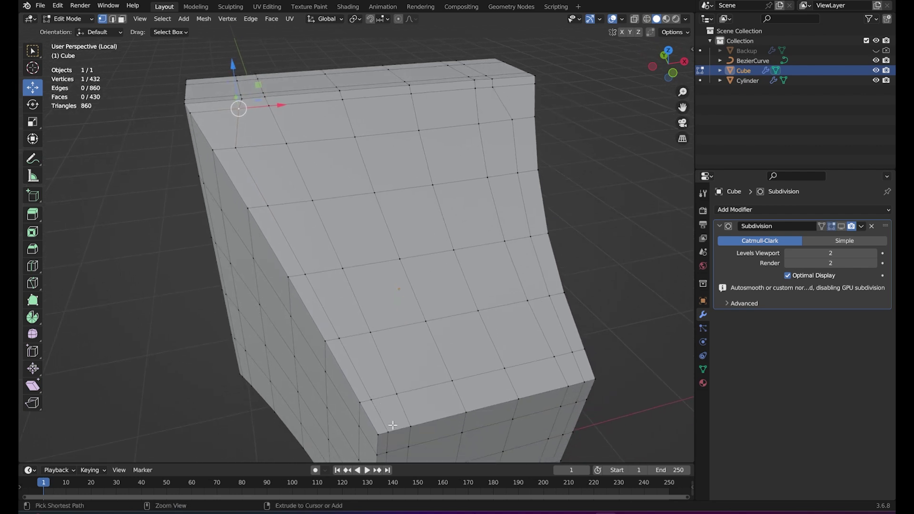
{"action": "middle_click_drag", "start_coordinate": [392, 425], "coordinate": [401, 243]}
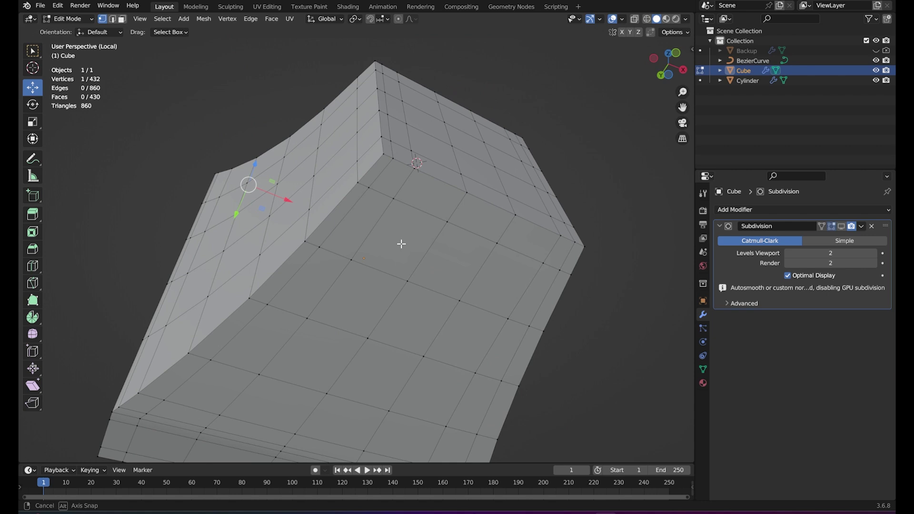
{"action": "middle_click_drag", "start_coordinate": [276, 371], "coordinate": [359, 267]}
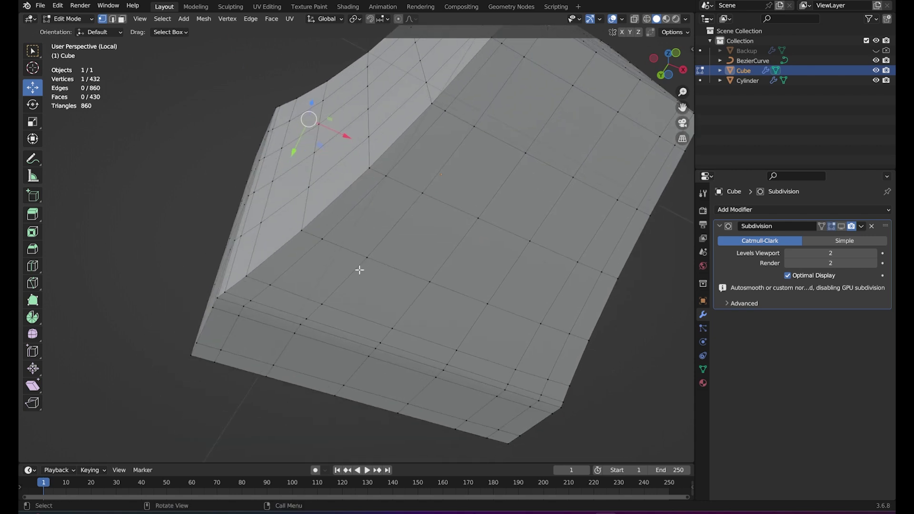
{"action": "left_click", "coordinate": [240, 316], "text": "ctrl"}
{"action": "mouse_move", "coordinate": [240, 317]}
{"action": "middle_mouse_down"}
{"action": "mouse_move", "coordinate": [417, 271]}
{"action": "mouse_move", "coordinate": [405, 214]}
{"action": "middle_mouse_up"}
{"action": "key", "text": "ctrl+z"}
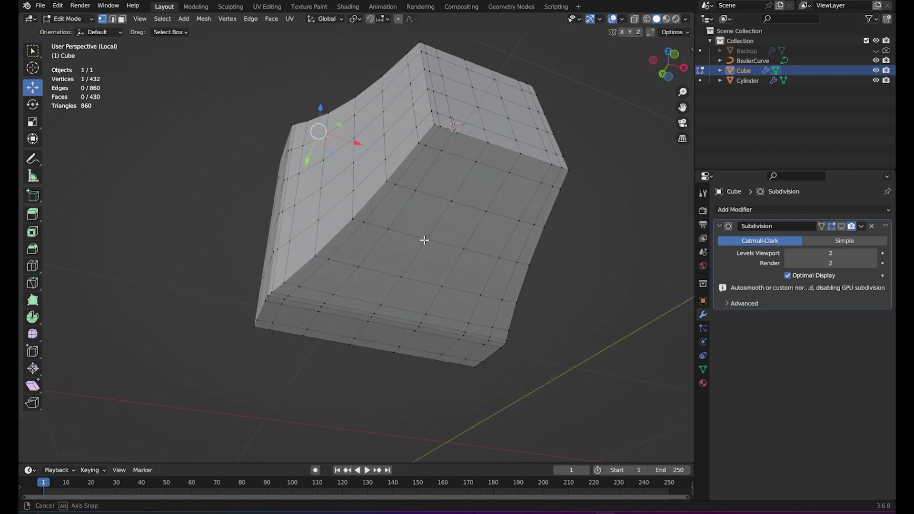
{"action": "left_click", "coordinate": [387, 286], "text": "ctrl"}
{"action": "middle_click_drag", "start_coordinate": [387, 286], "coordinate": [333, 290]}
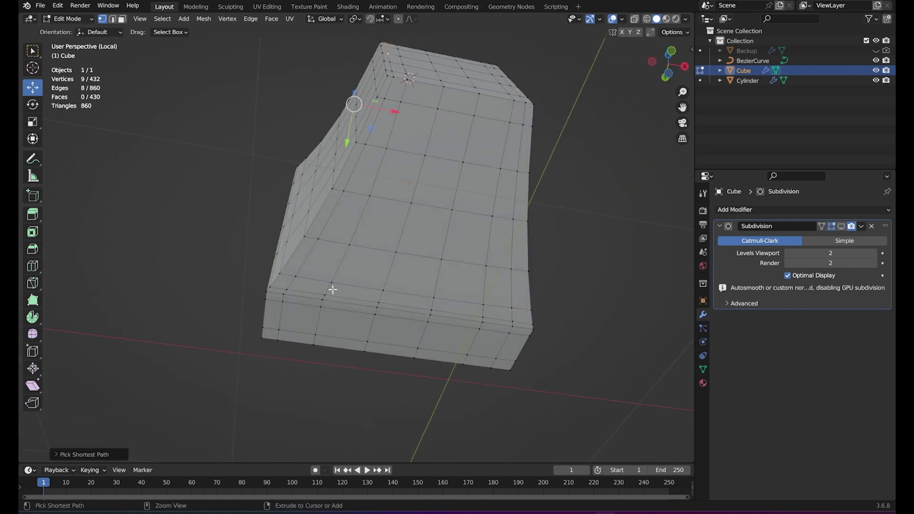
{"action": "left_click", "coordinate": [353, 281], "text": "ctrl"}
{"action": "mouse_move", "coordinate": [353, 281]}
{"action": "middle_mouse_down"}
{"action": "mouse_move", "coordinate": [338, 322]}
{"action": "mouse_move", "coordinate": [349, 361]}
{"action": "mouse_move", "coordinate": [355, 328]}
{"action": "middle_mouse_up"}
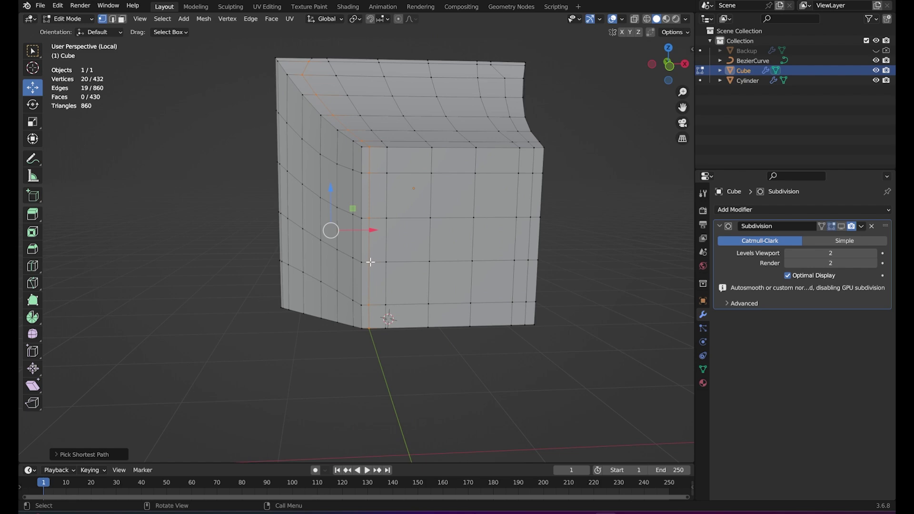
{"action": "middle_click_drag", "start_coordinate": [384, 194], "coordinate": [378, 221]}
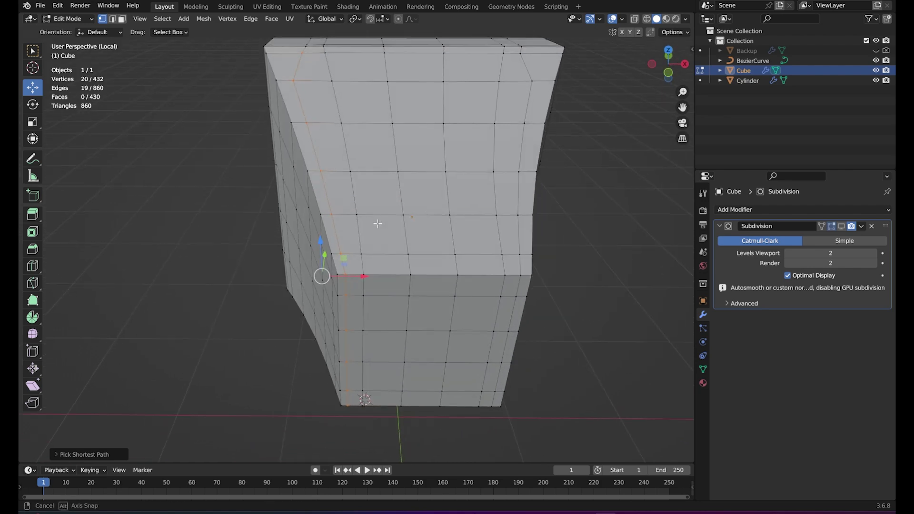
{"action": "left_click", "coordinate": [303, 58], "text": "shift"}
{"action": "middle_click_drag", "start_coordinate": [382, 310], "coordinate": [363, 214]}
{"action": "left_click_drag", "start_coordinate": [348, 194], "coordinate": [353, 194]}
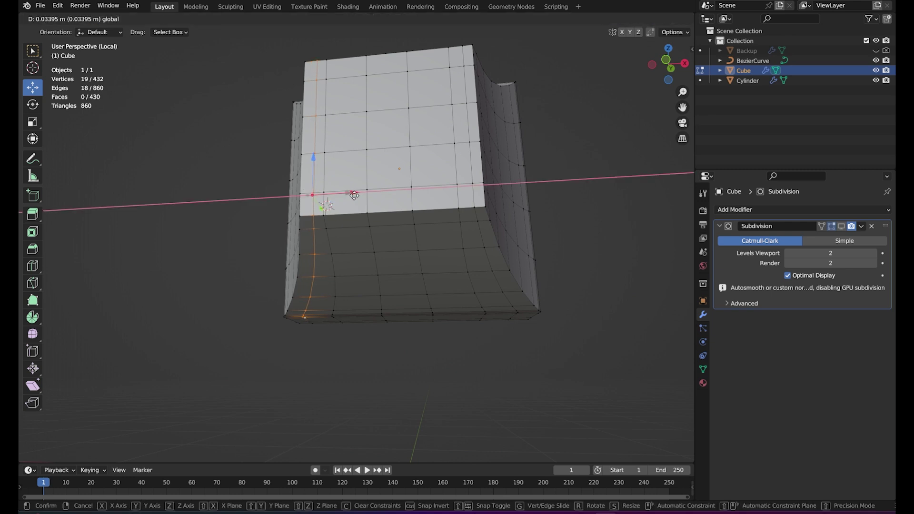
{"action": "mouse_move", "coordinate": [353, 194]}
{"action": "middle_mouse_down"}
{"action": "mouse_move", "coordinate": [367, 230]}
{"action": "mouse_move", "coordinate": [350, 171]}
{"action": "middle_mouse_up"}
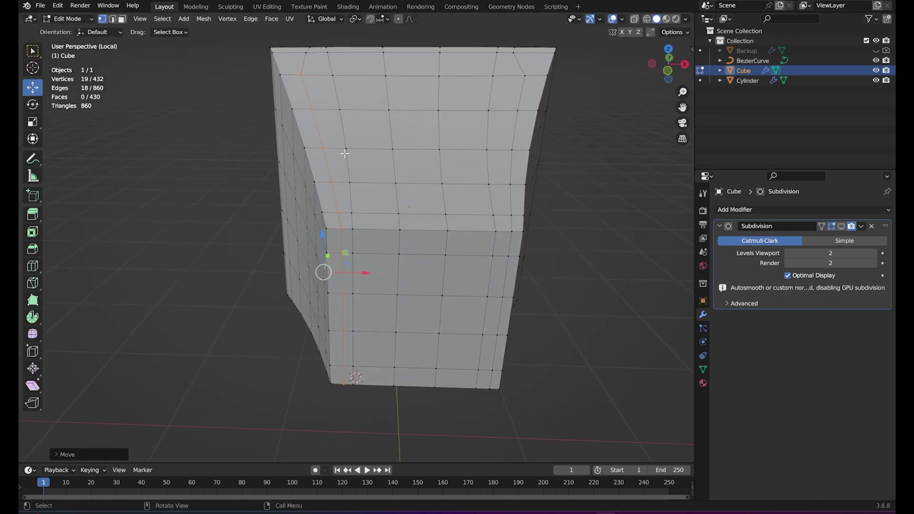
Step: Slide a top-edge vertex along X and save the file as Pc Tutorial 1.blend
{"action": "left_click", "coordinate": [301, 77]}
{"action": "left_click_drag", "start_coordinate": [323, 75], "coordinate": [326, 75]}
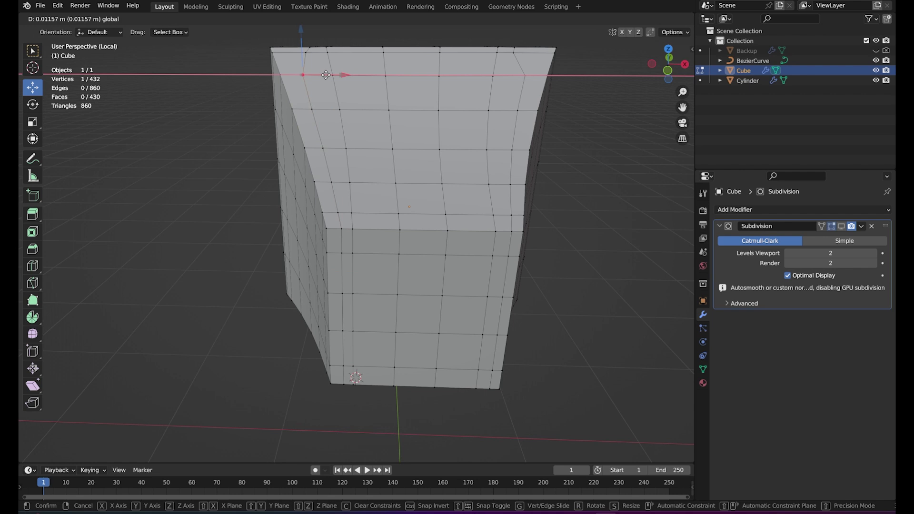
{"action": "key", "text": "Escape"}
{"action": "key", "text": "Tab"}
{"action": "key", "text": "ctrl+s"}
{"action": "key", "text": "Tab"}
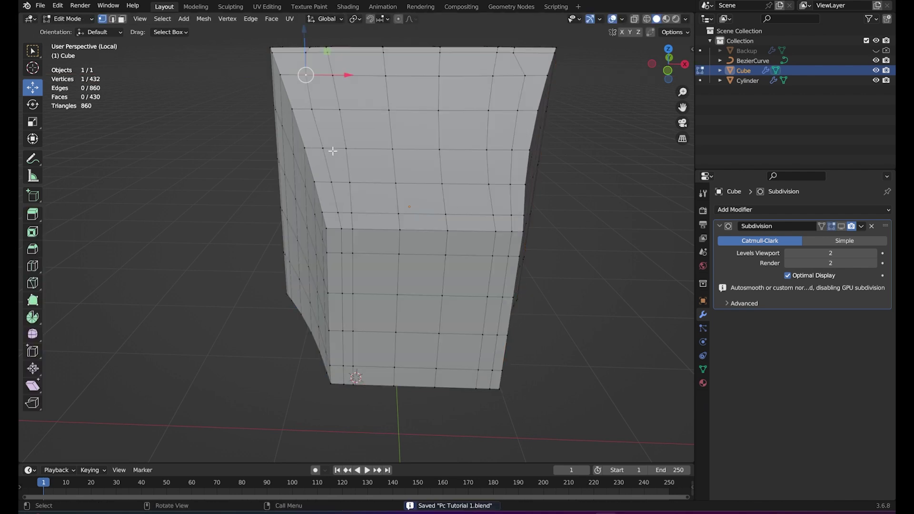
{"action": "mouse_move", "coordinate": [318, 110]}
{"action": "middle_mouse_down"}
{"action": "mouse_move", "coordinate": [266, 181]}
{"action": "mouse_move", "coordinate": [334, 219]}
{"action": "middle_mouse_up"}
{"action": "scroll", "coordinate": [266, 182], "scroll_direction": "up", "scroll_amount": 5}
{"action": "left_click_drag", "start_coordinate": [405, 198], "coordinate": [398, 202]}
{"action": "key", "text": "ctrl+s"}
{"action": "scroll", "coordinate": [405, 209], "scroll_direction": "down", "scroll_amount": 4}
Step: Select the vertex row along the top and inner edge and shift it along X
{"action": "mouse_move", "coordinate": [414, 221]}
{"action": "middle_mouse_down"}
{"action": "mouse_move", "coordinate": [528, 259]}
{"action": "mouse_move", "coordinate": [521, 241]}
{"action": "mouse_move", "coordinate": [460, 241]}
{"action": "middle_mouse_up"}
{"action": "left_click", "coordinate": [423, 211]}
{"action": "mouse_move", "coordinate": [439, 302]}
{"action": "middle_mouse_down"}
{"action": "mouse_move", "coordinate": [426, 163]}
{"action": "mouse_move", "coordinate": [457, 275]}
{"action": "middle_mouse_up"}
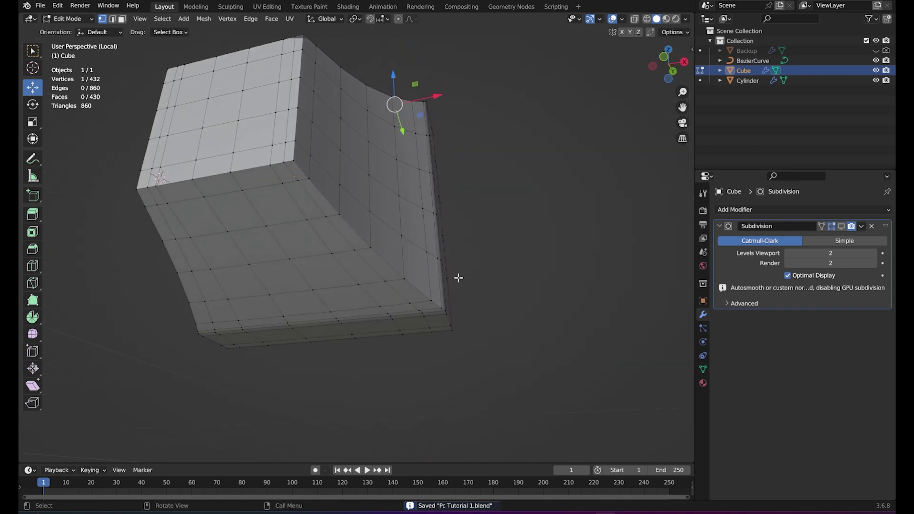
{"action": "left_click", "coordinate": [431, 309], "text": "ctrl"}
{"action": "key", "text": "ctrl+z"}
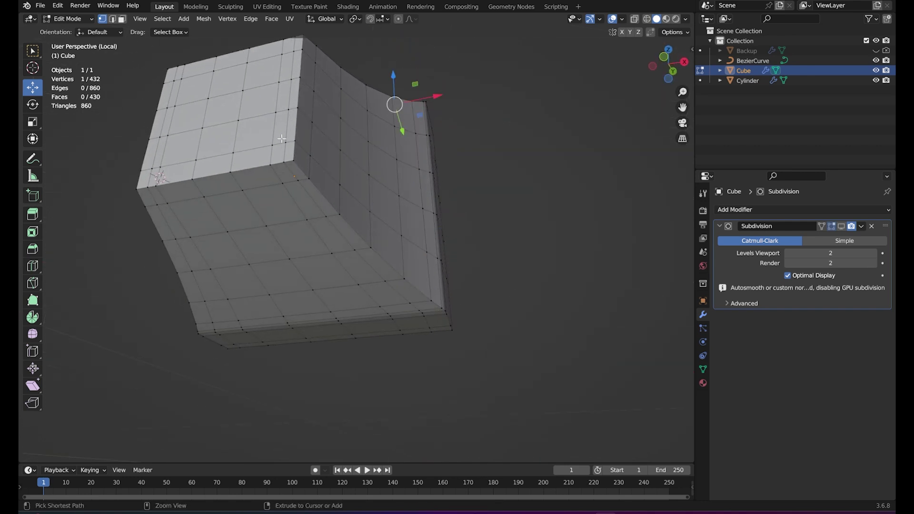
{"action": "left_click", "coordinate": [285, 142], "text": "ctrl"}
{"action": "left_click", "coordinate": [420, 316], "text": "ctrl"}
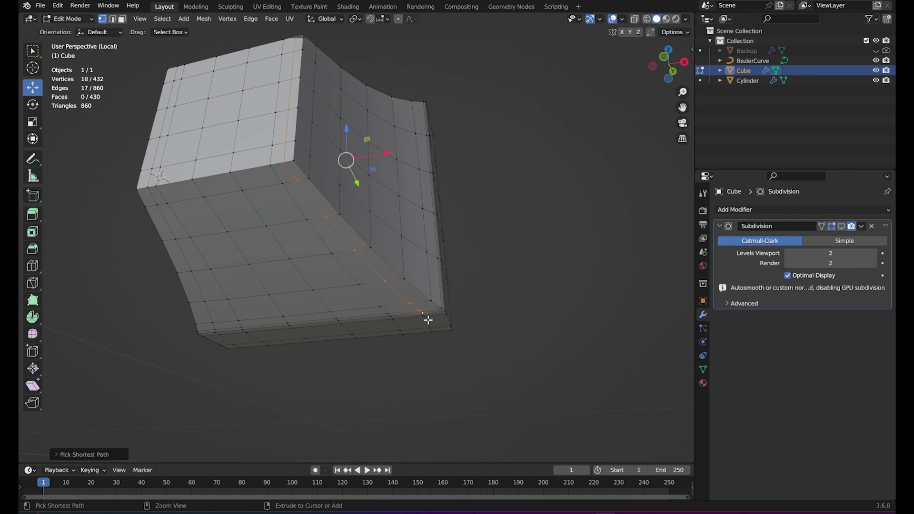
{"action": "left_click", "coordinate": [384, 156]}
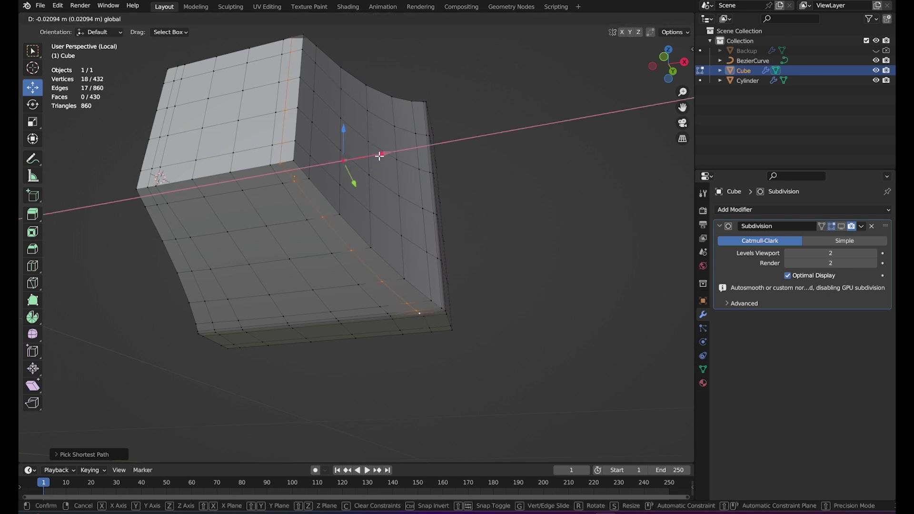
{"action": "left_click", "coordinate": [423, 286], "text": "shift"}
{"action": "left_click_drag", "start_coordinate": [392, 162], "coordinate": [392, 161]}
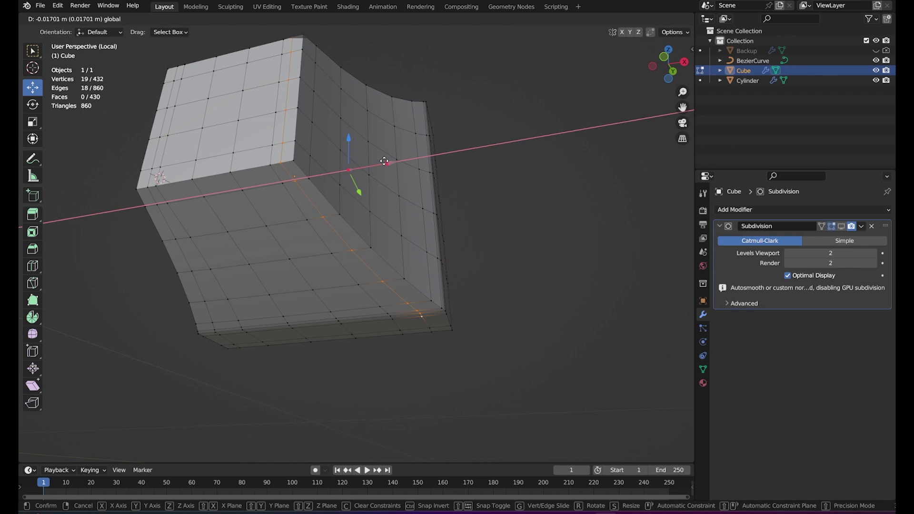
{"action": "middle_click_drag", "start_coordinate": [393, 162], "coordinate": [432, 82]}
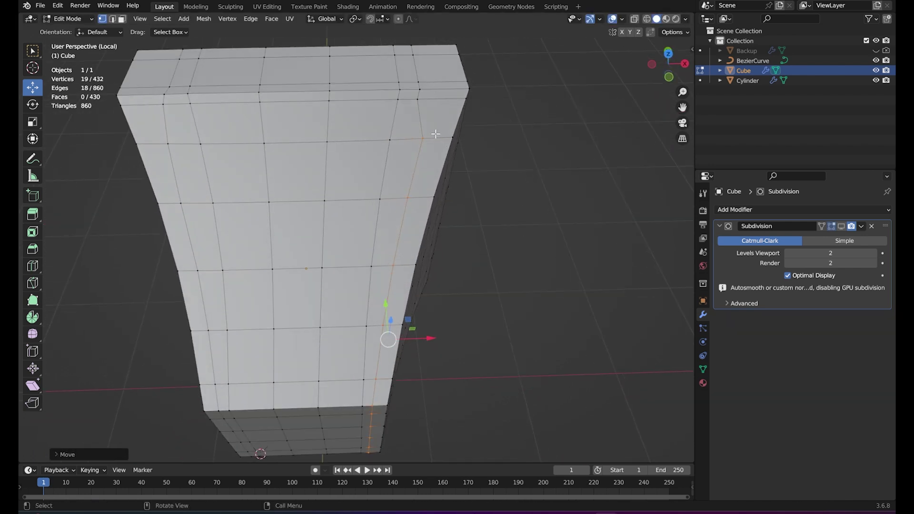
Step: Slide a vertex near the top corner along X and save the file
{"action": "left_click", "coordinate": [424, 139]}
{"action": "left_click_drag", "start_coordinate": [455, 138], "coordinate": [445, 143]}
{"action": "left_click", "coordinate": [420, 90]}
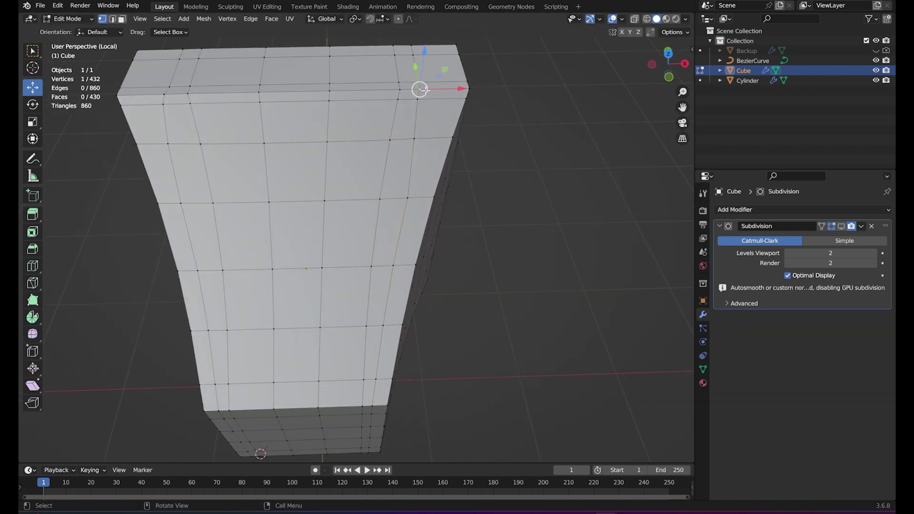
{"action": "left_click_drag", "start_coordinate": [439, 89], "coordinate": [433, 99]}
{"action": "key", "text": "ctrl+s"}
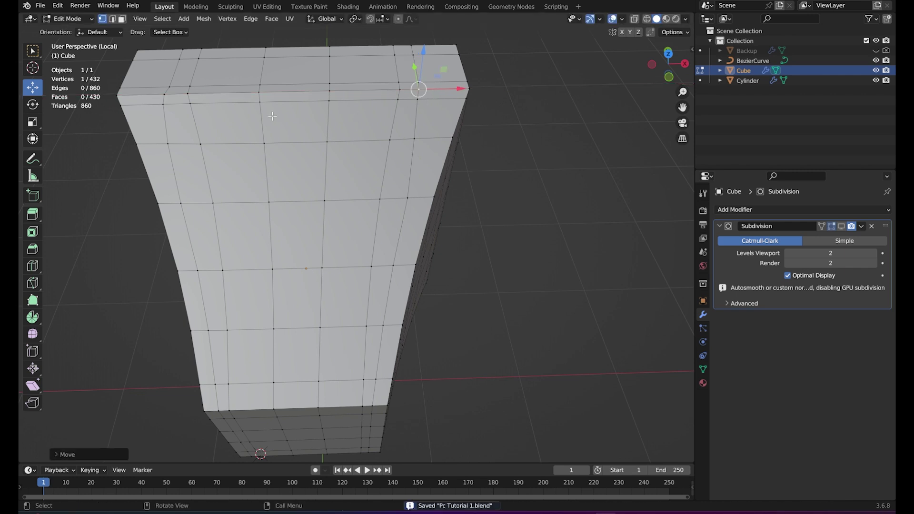
{"action": "mouse_move", "coordinate": [272, 116]}
{"action": "middle_mouse_down"}
{"action": "mouse_move", "coordinate": [318, 148]}
{"action": "mouse_move", "coordinate": [362, 138]}
{"action": "mouse_move", "coordinate": [388, 200]}
{"action": "middle_mouse_up"}
{"action": "scroll", "coordinate": [377, 139], "scroll_direction": "up", "scroll_amount": 4}
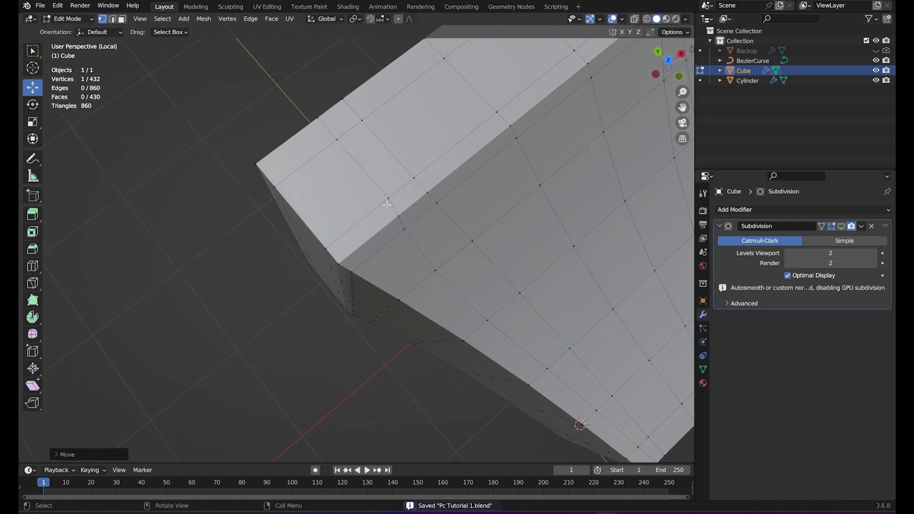
{"action": "mouse_move", "coordinate": [405, 187]}
{"action": "left_mouse_down"}
{"action": "mouse_move", "coordinate": [408, 206]}
{"action": "mouse_move", "coordinate": [396, 214]}
{"action": "left_mouse_up"}
{"action": "key", "text": "ctrl+s"}
{"action": "mouse_move", "coordinate": [397, 214]}
{"action": "middle_mouse_down"}
{"action": "mouse_move", "coordinate": [474, 198]}
{"action": "mouse_move", "coordinate": [399, 167]}
{"action": "mouse_move", "coordinate": [454, 231]}
{"action": "mouse_move", "coordinate": [453, 219]}
{"action": "mouse_move", "coordinate": [447, 263]}
{"action": "mouse_move", "coordinate": [453, 221]}
{"action": "mouse_move", "coordinate": [420, 233]}
{"action": "mouse_move", "coordinate": [452, 252]}
{"action": "middle_mouse_up"}
Step: Enable the Subdivision modifier's viewport display to see the smoothed body, then return to Edit Mode
{"action": "key", "text": "Tab"}
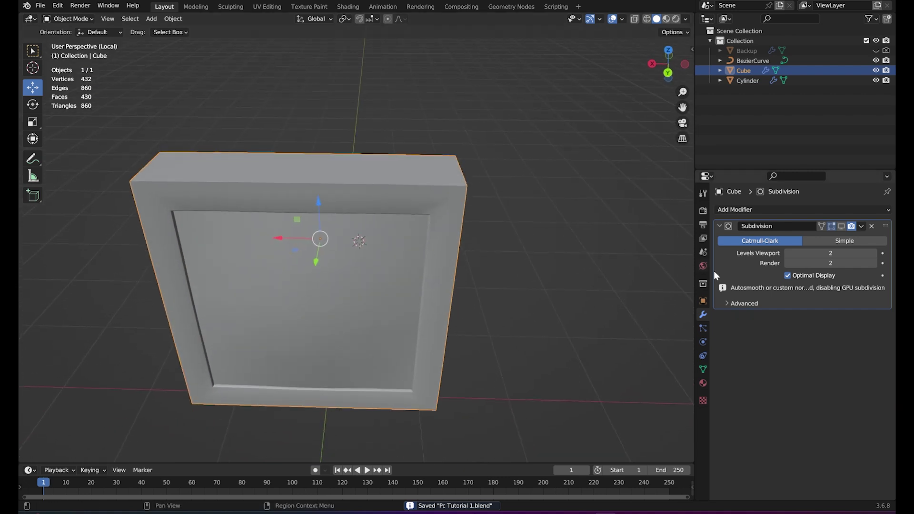
{"action": "left_click", "coordinate": [842, 227]}
{"action": "mouse_move", "coordinate": [619, 248]}
{"action": "middle_mouse_down"}
{"action": "mouse_move", "coordinate": [570, 226]}
{"action": "mouse_move", "coordinate": [590, 232]}
{"action": "middle_mouse_up"}
{"action": "scroll", "coordinate": [570, 228], "scroll_direction": "down", "scroll_amount": 3}
{"action": "middle_click_drag", "start_coordinate": [490, 143], "coordinate": [463, 313], "text": "shift"}
{"action": "key", "text": "Tab"}
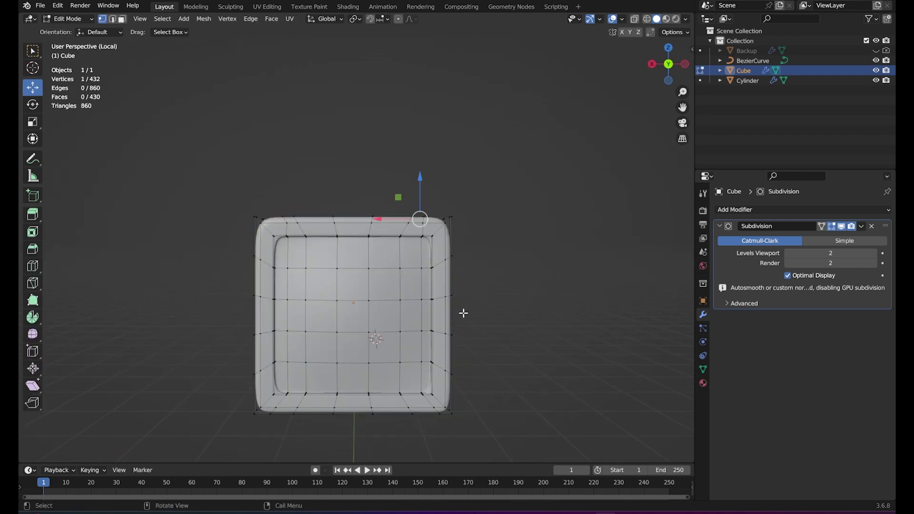
{"action": "scroll", "coordinate": [440, 333], "scroll_direction": "up", "scroll_amount": 2}
{"action": "scroll", "coordinate": [441, 333], "scroll_direction": "up", "scroll_amount": 2}
{"action": "scroll", "coordinate": [443, 347], "scroll_direction": "down", "scroll_amount": 2, "text": "shift"}
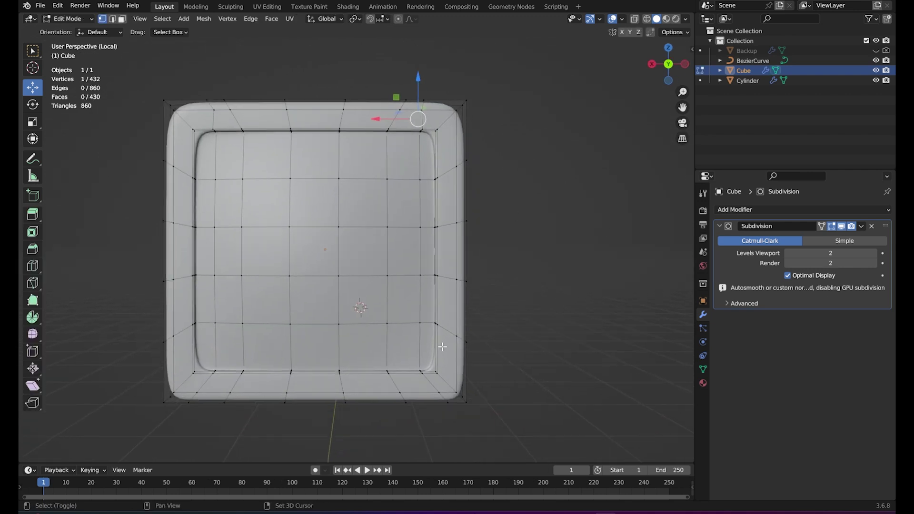
{"action": "scroll", "coordinate": [428, 376], "scroll_direction": "up", "scroll_amount": 3}
{"action": "scroll", "coordinate": [412, 340], "scroll_direction": "up", "scroll_amount": 1, "text": "shift"}
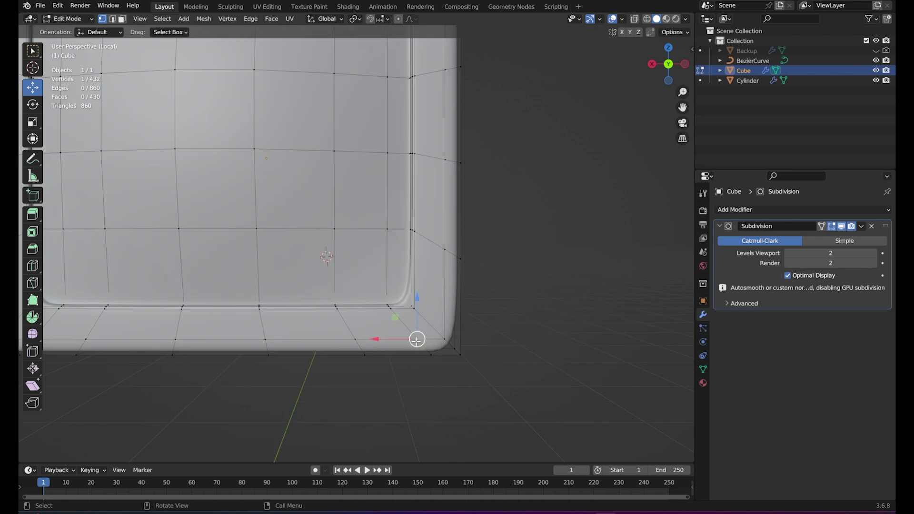
{"action": "scroll", "coordinate": [422, 381], "scroll_direction": "down", "scroll_amount": 1, "text": "shift"}
Step: Select a vertex path along the corner edge and move it along X
{"action": "middle_click_drag", "start_coordinate": [422, 382], "coordinate": [382, 291]}
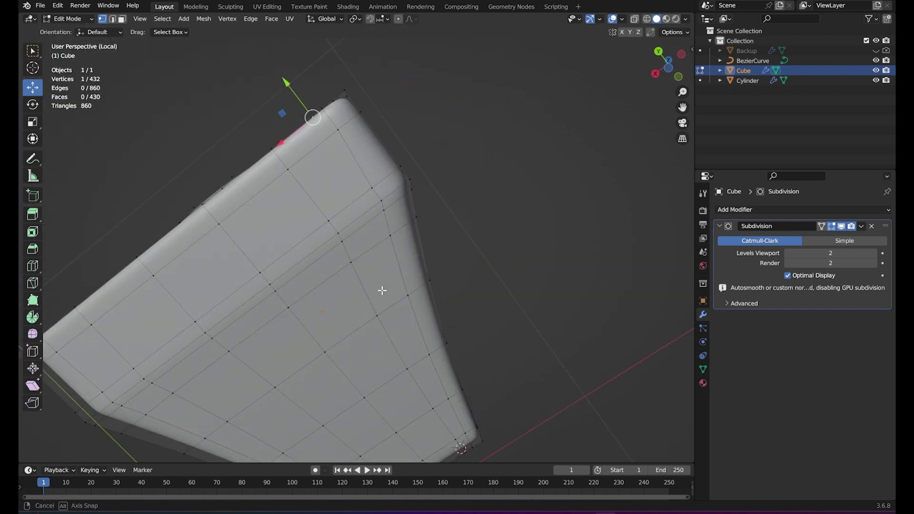
{"action": "left_click", "coordinate": [372, 188], "text": "ctrl"}
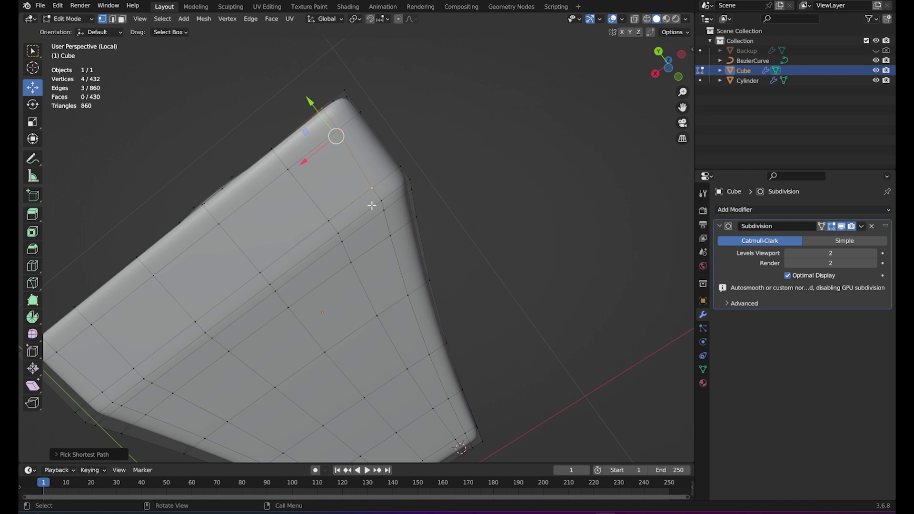
{"action": "middle_click_drag", "start_coordinate": [377, 209], "coordinate": [402, 235], "text": "shift"}
{"action": "left_click", "coordinate": [387, 190], "text": "ctrl"}
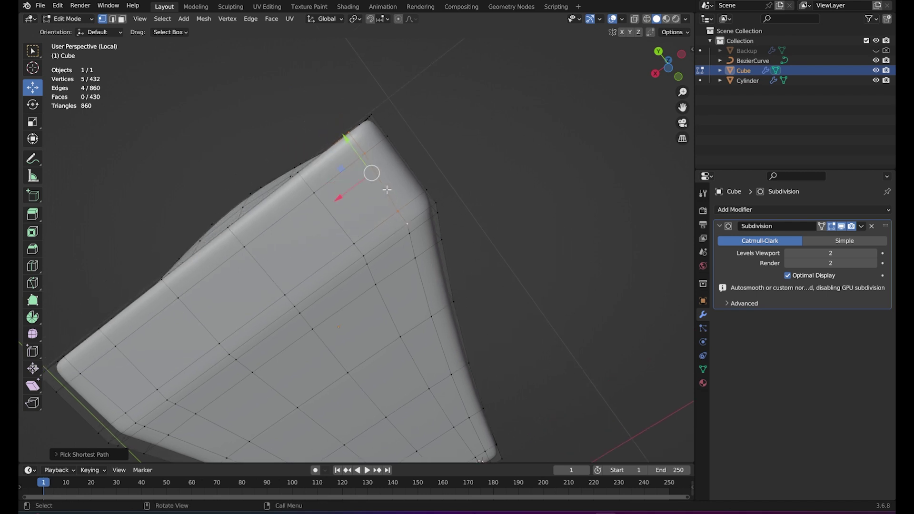
{"action": "left_click_drag", "start_coordinate": [352, 190], "coordinate": [343, 200]}
{"action": "middle_click_drag", "start_coordinate": [343, 200], "coordinate": [367, 232]}
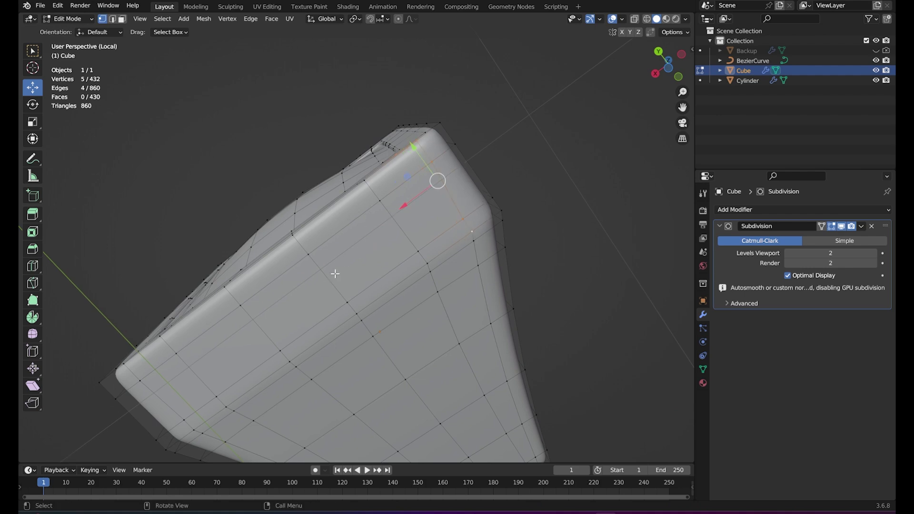
{"action": "middle_click_drag", "start_coordinate": [335, 274], "coordinate": [302, 283]}
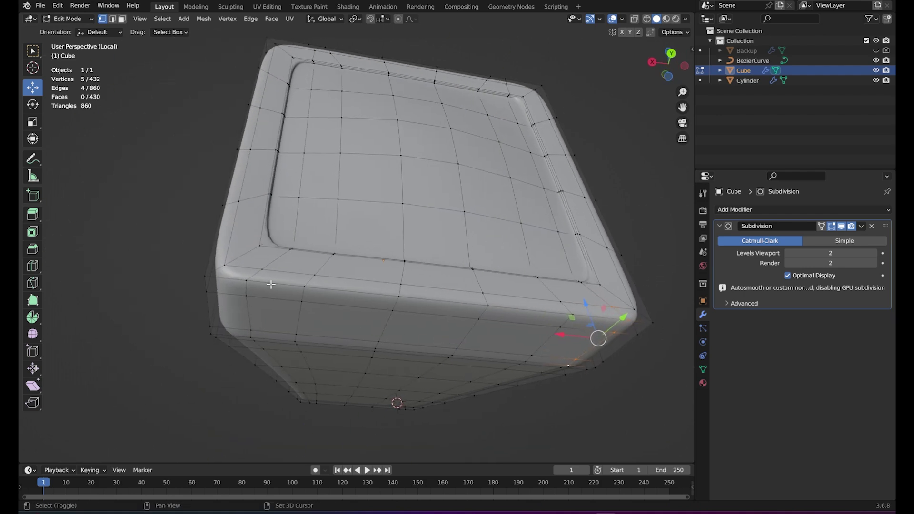
{"action": "middle_click_drag", "start_coordinate": [284, 311], "coordinate": [236, 307]}
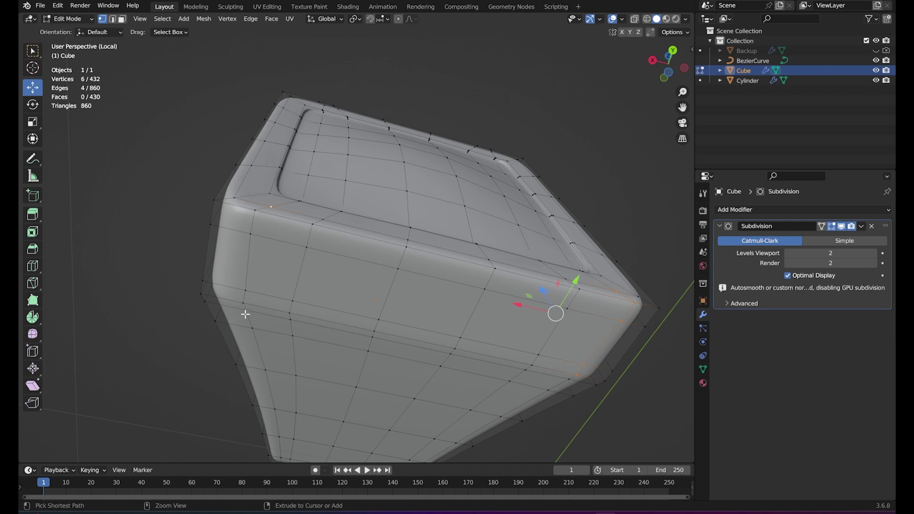
Step: Extend the selection into a ring around the middle and scale it to 0.9341 along X
{"action": "left_click", "coordinate": [245, 311], "text": "ctrl"}
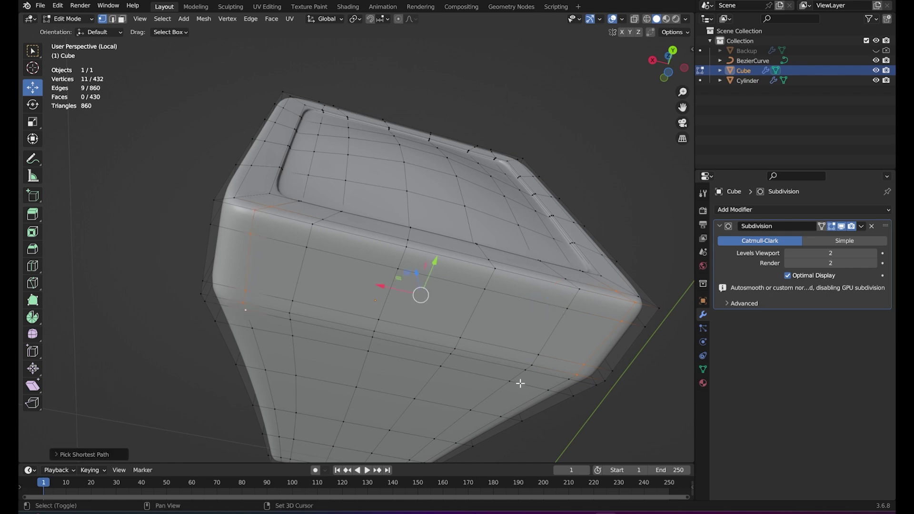
{"action": "left_click", "coordinate": [564, 381], "text": "ctrl"}
{"action": "mouse_move", "coordinate": [547, 351]}
{"action": "middle_mouse_down"}
{"action": "mouse_move", "coordinate": [524, 360]}
{"action": "mouse_move", "coordinate": [548, 351]}
{"action": "mouse_move", "coordinate": [534, 344]}
{"action": "middle_mouse_up"}
{"action": "key", "text": "s"}
{"action": "key", "text": "x"}
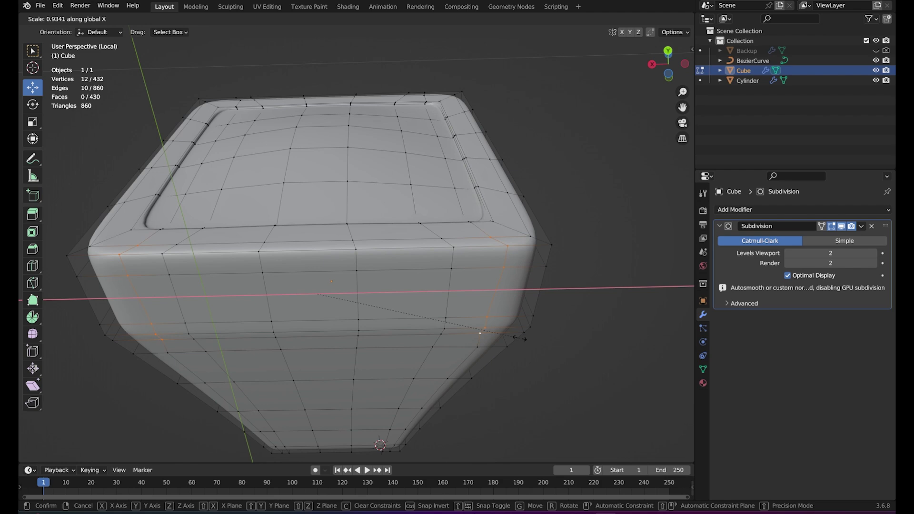
{"action": "left_click", "coordinate": [513, 337]}
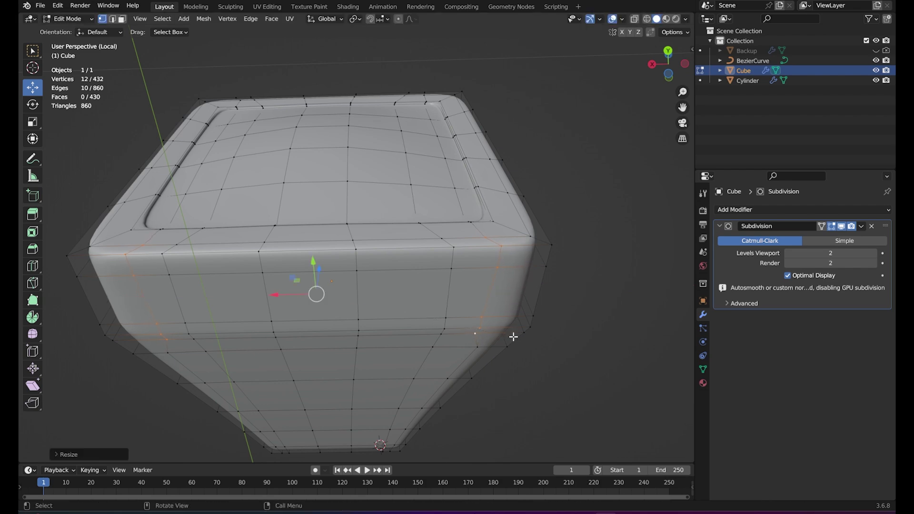
{"action": "middle_click_drag", "start_coordinate": [513, 337], "coordinate": [477, 325]}
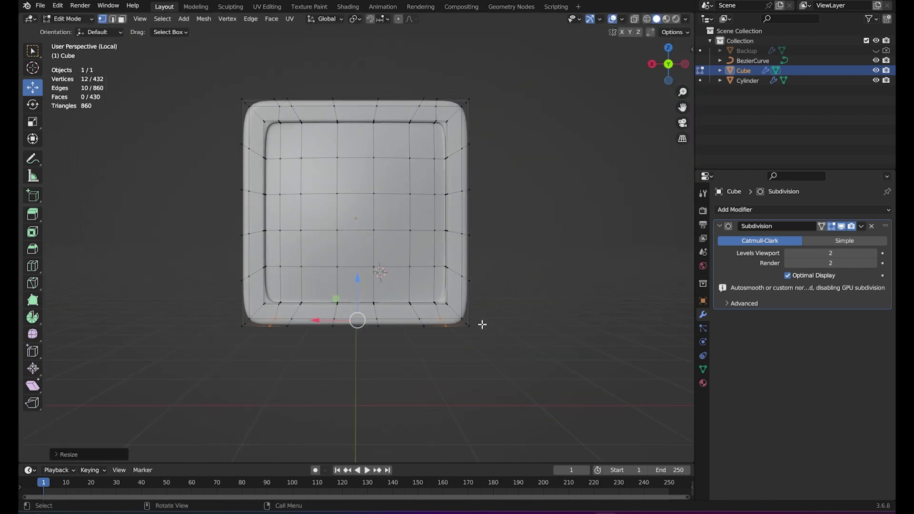
Step: Finish the X scale and slide the first back corner vertex path along X, then save
{"action": "key", "text": "s"}
{"action": "key", "text": "x"}
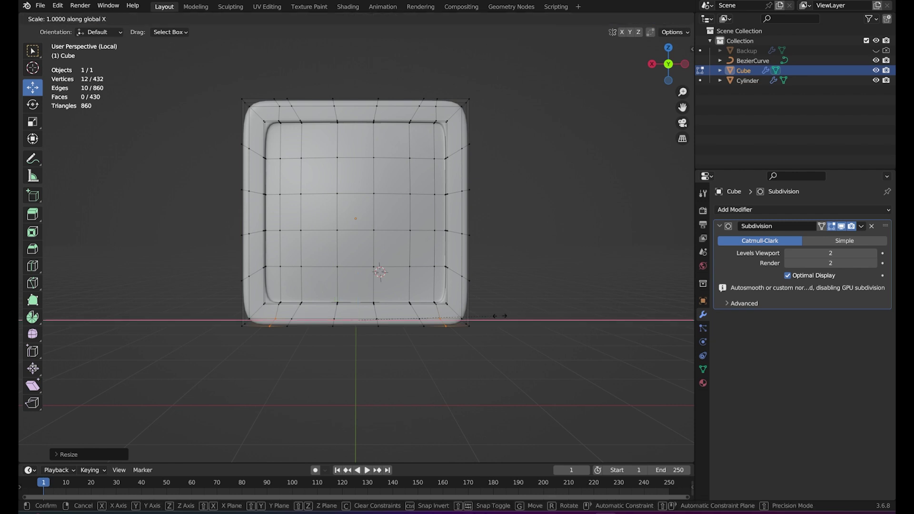
{"action": "left_click", "coordinate": [498, 315]}
{"action": "mouse_move", "coordinate": [455, 321]}
{"action": "middle_mouse_down"}
{"action": "mouse_move", "coordinate": [349, 278]}
{"action": "mouse_move", "coordinate": [251, 378]}
{"action": "mouse_move", "coordinate": [427, 379]}
{"action": "mouse_move", "coordinate": [355, 300]}
{"action": "middle_mouse_up"}
{"action": "left_click", "coordinate": [326, 253]}
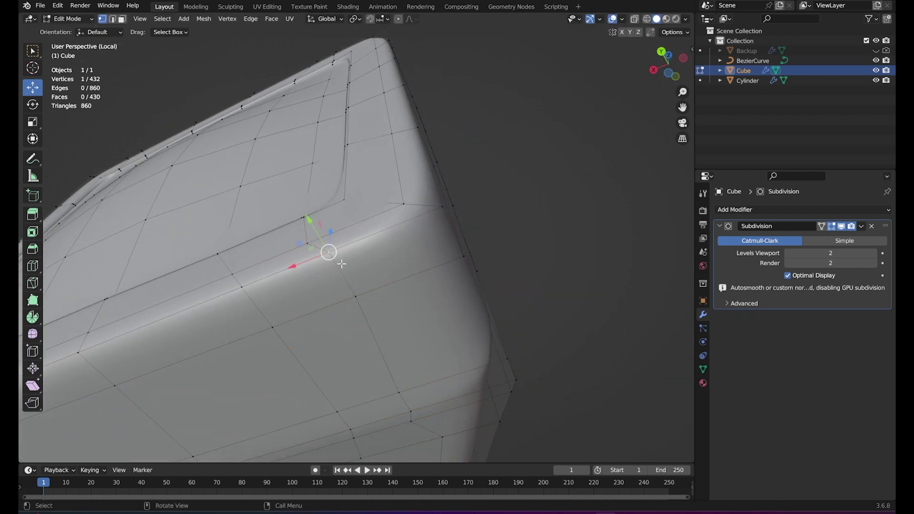
{"action": "middle_click_drag", "start_coordinate": [327, 253], "coordinate": [380, 327]}
{"action": "left_click", "coordinate": [362, 330], "text": "ctrl"}
{"action": "left_click_drag", "start_coordinate": [299, 269], "coordinate": [282, 282]}
{"action": "key", "text": "ctrl+s"}
Step: Move another back vertex path along X with G X and save
{"action": "mouse_move", "coordinate": [286, 281]}
{"action": "middle_mouse_down"}
{"action": "mouse_move", "coordinate": [273, 302]}
{"action": "mouse_move", "coordinate": [473, 262]}
{"action": "mouse_move", "coordinate": [405, 301]}
{"action": "middle_mouse_up"}
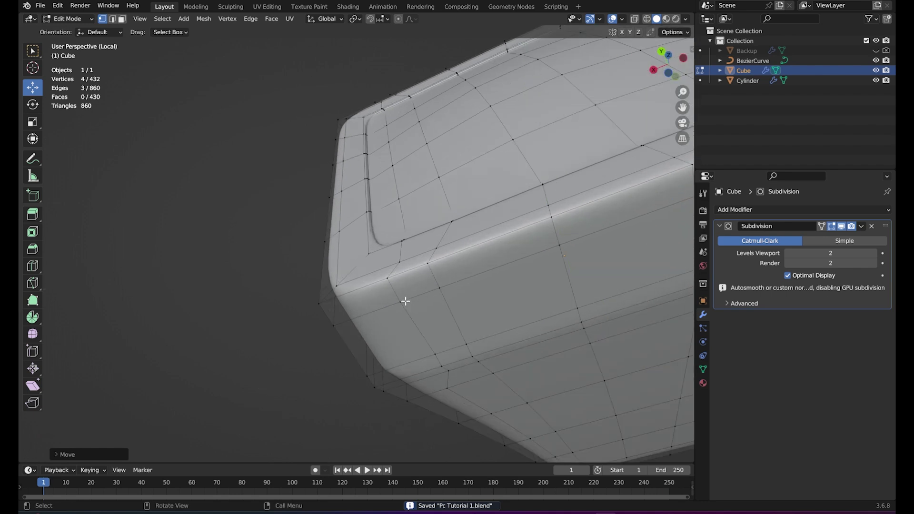
{"action": "left_click", "coordinate": [388, 282], "text": "ctrl"}
{"action": "middle_click_drag", "start_coordinate": [439, 357], "coordinate": [422, 343]}
{"action": "left_click", "coordinate": [379, 316], "text": "ctrl"}
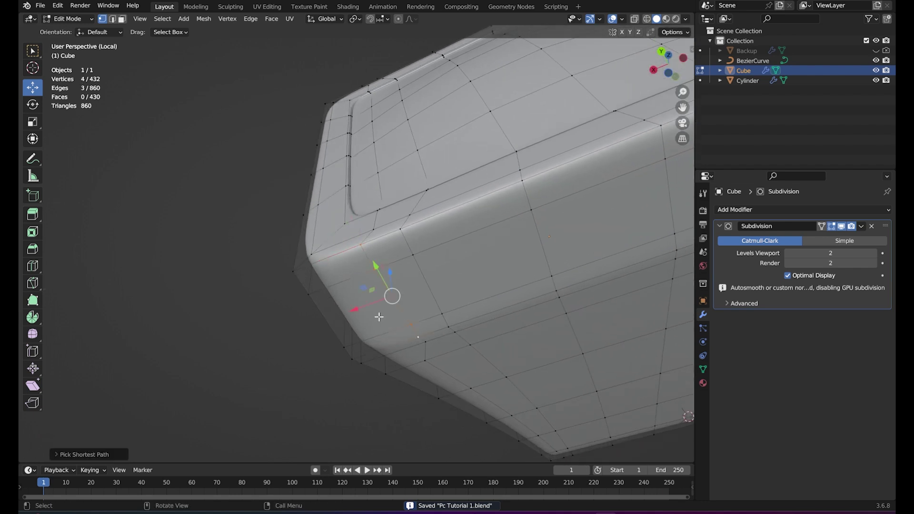
{"action": "key", "text": "g"}
{"action": "key", "text": "x"}
{"action": "left_click", "coordinate": [376, 305]}
{"action": "key", "text": "ctrl+s"}
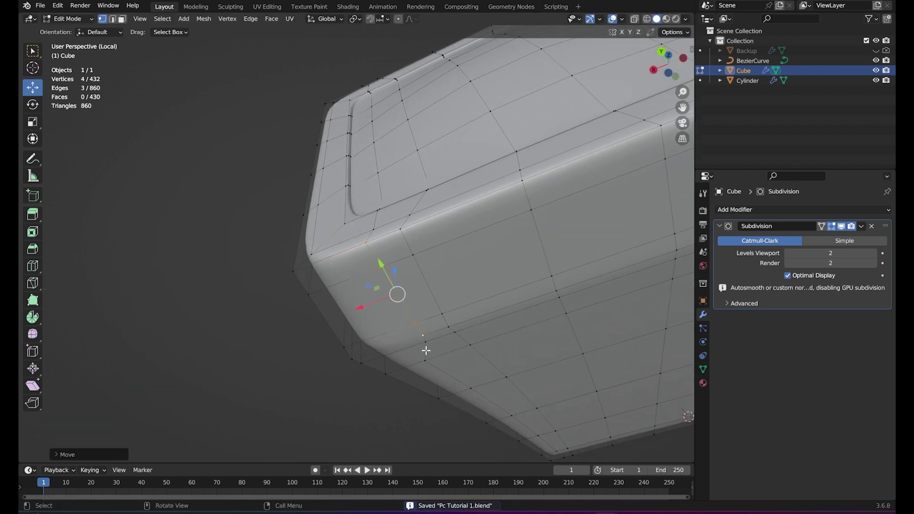
Step: Nudge a single side vertex along X and save the file
{"action": "left_click", "coordinate": [426, 342]}
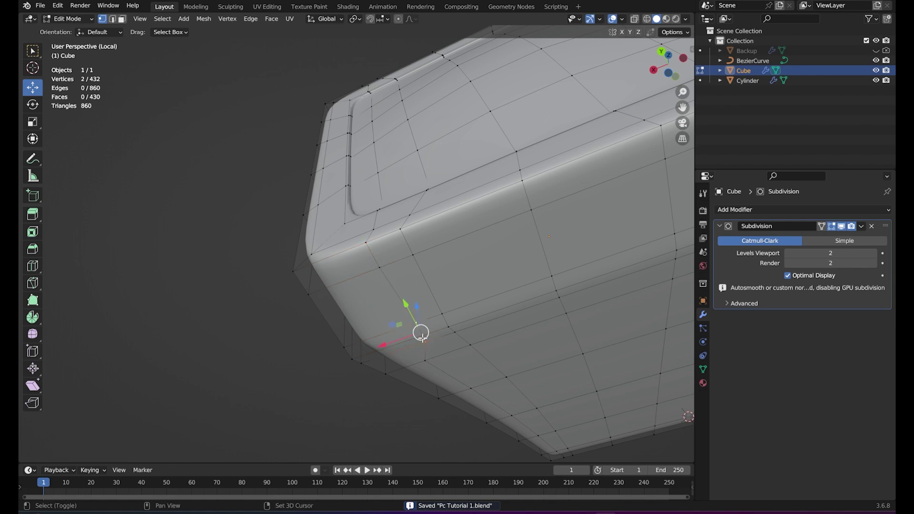
{"action": "key", "text": "b"}
{"action": "left_click_drag", "start_coordinate": [404, 343], "coordinate": [397, 342]}
{"action": "left_click", "coordinate": [391, 345]}
{"action": "left_click", "coordinate": [421, 366]}
{"action": "key", "text": "ctrl+s"}
Step: Slide the remaining back corner vertices along X, save, and return to Object Mode
{"action": "key", "text": "KP_Decimal"}
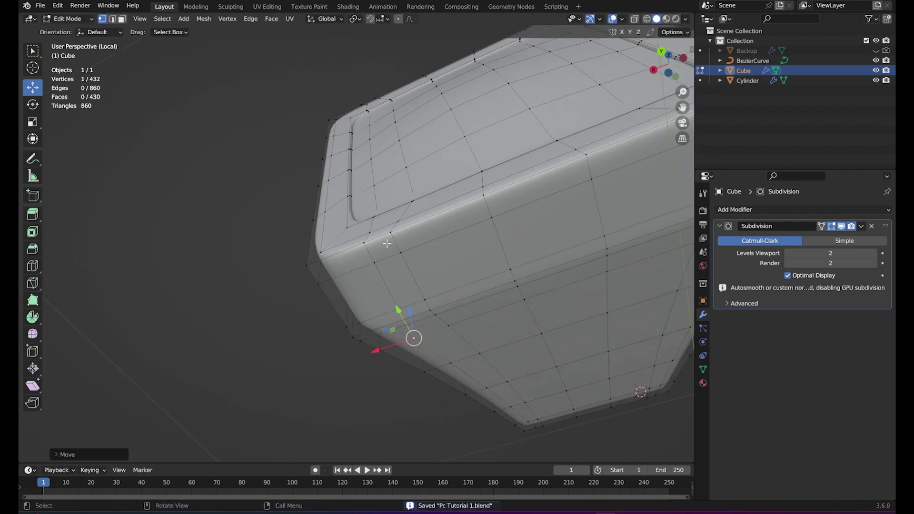
{"action": "left_click_drag", "start_coordinate": [355, 236], "coordinate": [481, 263]}
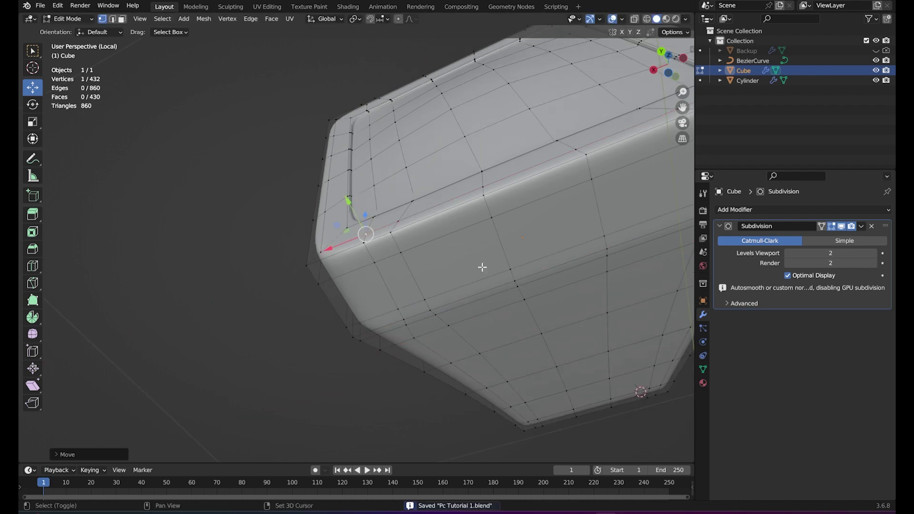
{"action": "middle_click_drag", "start_coordinate": [481, 263], "coordinate": [315, 306], "text": "shift"}
{"action": "left_click", "coordinate": [461, 285], "text": "ctrl"}
{"action": "mouse_move", "coordinate": [448, 292]}
{"action": "left_mouse_down"}
{"action": "mouse_move", "coordinate": [472, 300]}
{"action": "mouse_move", "coordinate": [469, 289]}
{"action": "mouse_move", "coordinate": [452, 300]}
{"action": "left_mouse_up"}
{"action": "key", "text": "ctrl+s"}
{"action": "key", "text": "alt+a"}
{"action": "key", "text": "Tab"}
{"action": "middle_click_drag", "start_coordinate": [560, 234], "coordinate": [586, 281]}
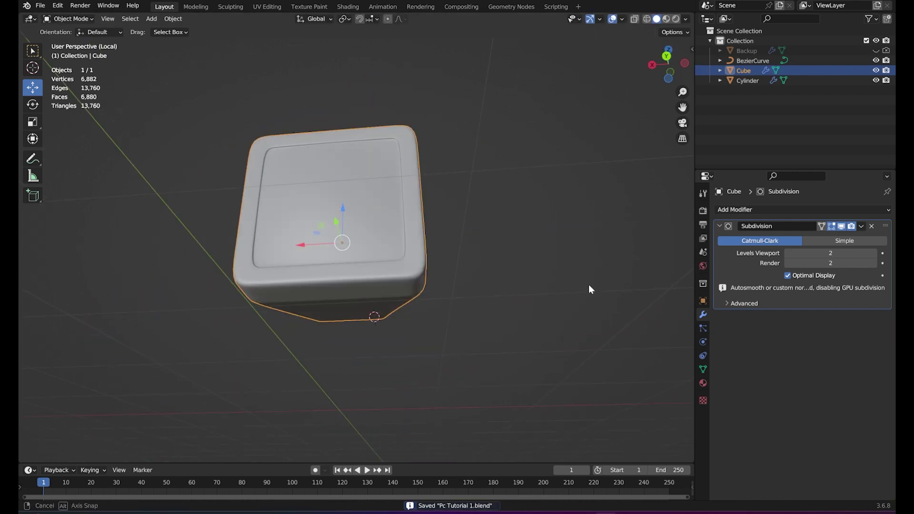
Step: Inspect the monitor body from the front orthographic view
{"action": "key", "text": "KP_1"}
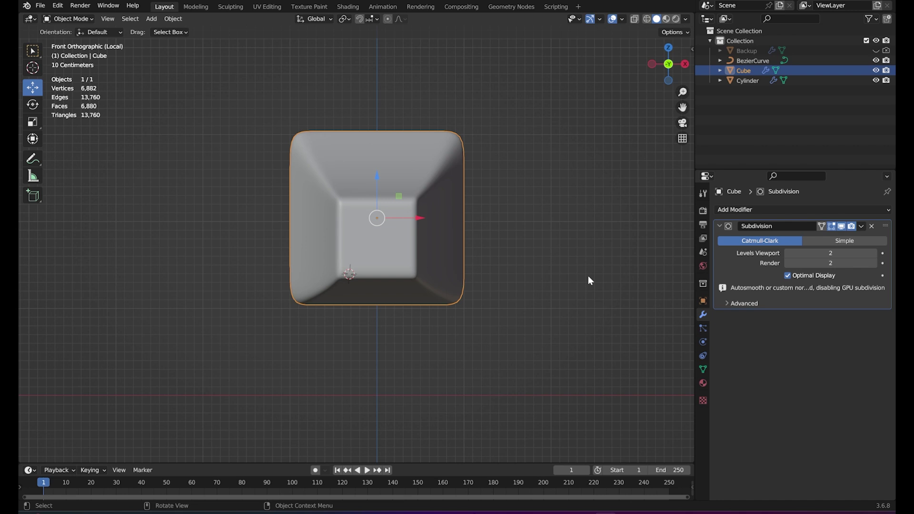
{"action": "scroll", "coordinate": [588, 280], "scroll_direction": "down", "scroll_amount": 5}
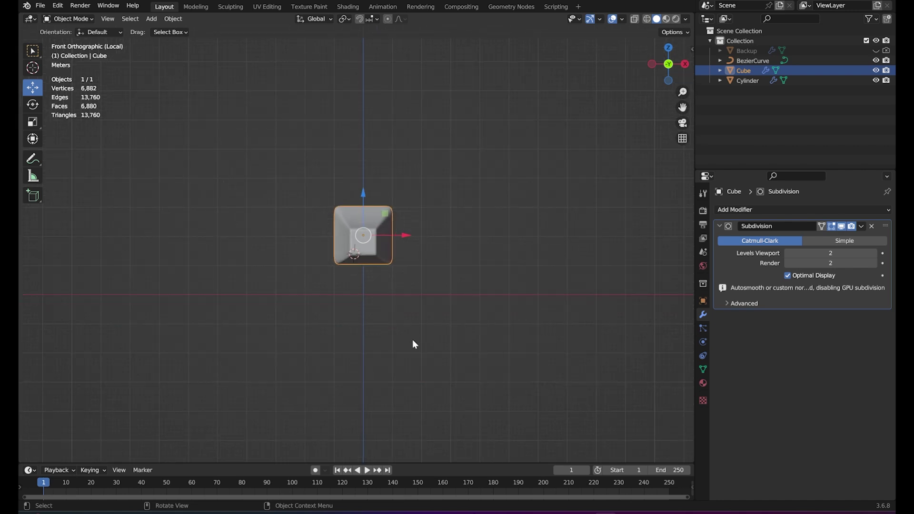
{"action": "middle_click_drag", "start_coordinate": [413, 341], "coordinate": [478, 384]}
{"action": "left_click", "coordinate": [479, 382]}
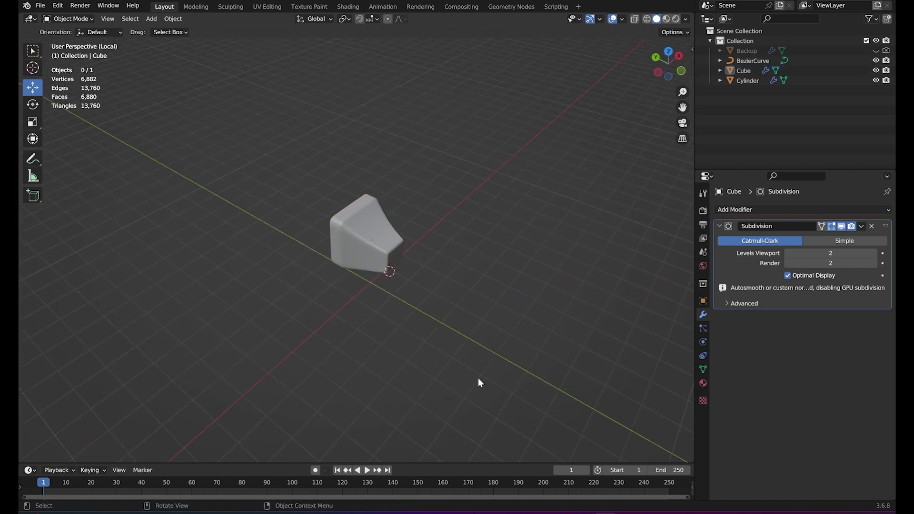
{"action": "key", "text": "KP_1"}
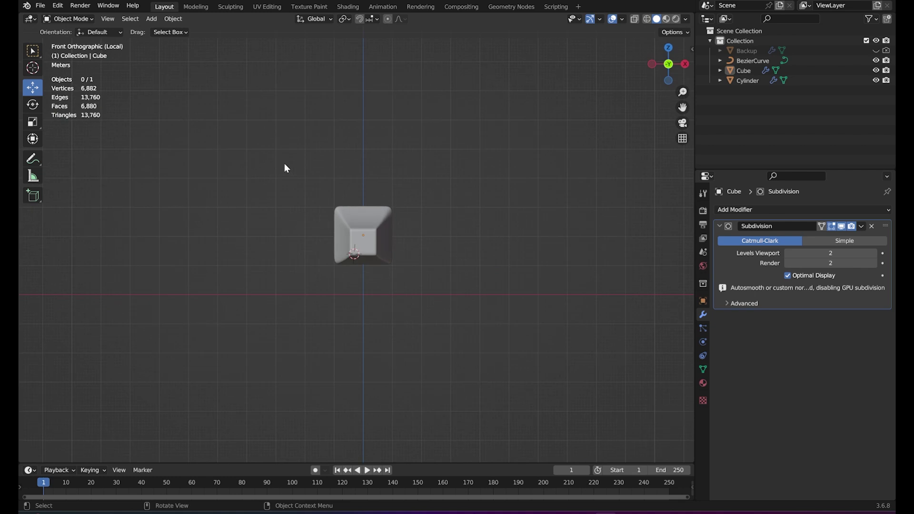
{"action": "middle_click_drag", "start_coordinate": [370, 241], "coordinate": [463, 287]}
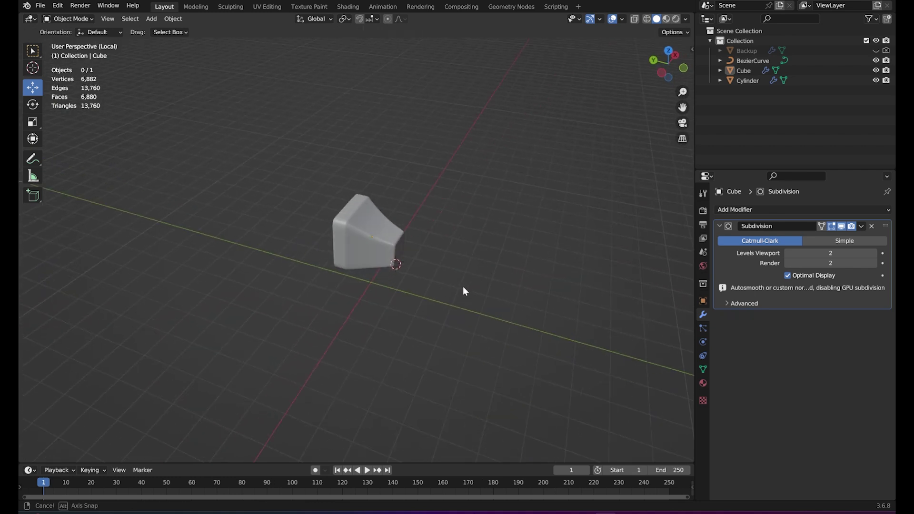
Step: Rotate the monitor body 180° around the Z axis
{"action": "left_click", "coordinate": [387, 249]}
{"action": "key", "text": "r"}
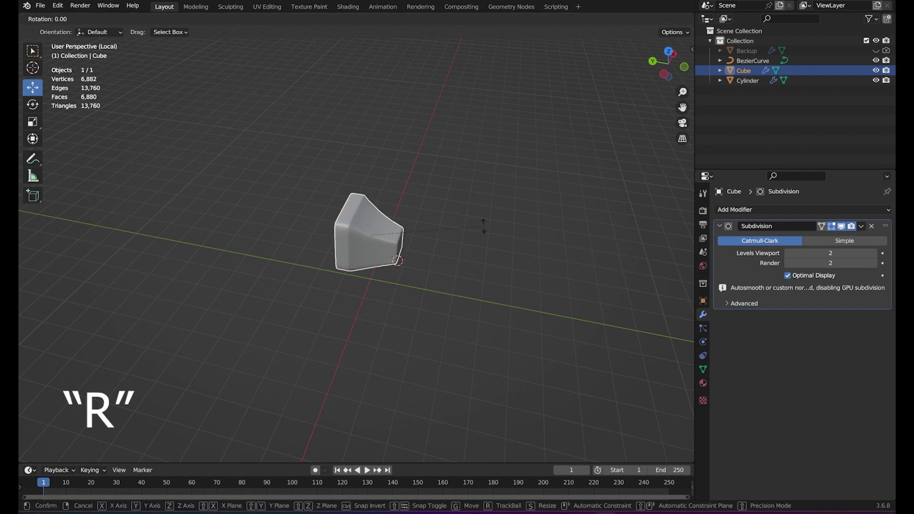
{"action": "type", "text": "z"}
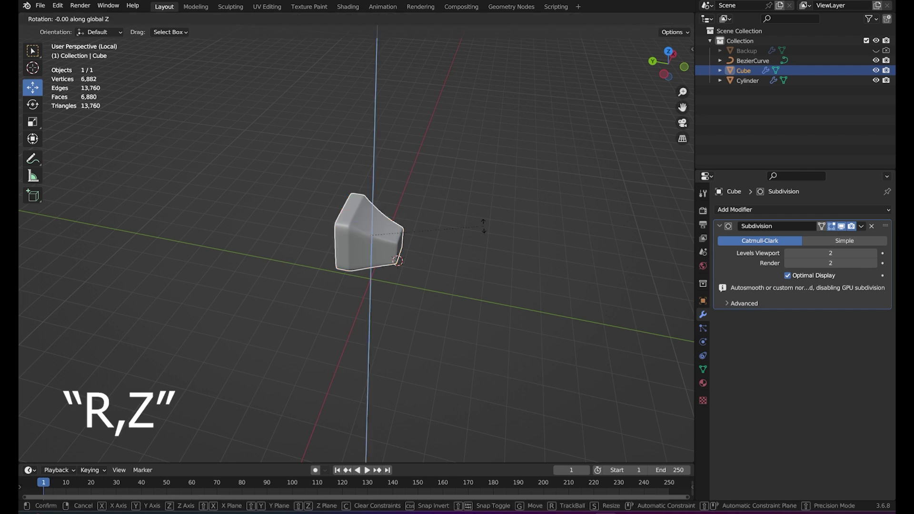
{"action": "type", "text": "180"}
{"action": "key", "text": "Return"}
Step: Verify the screen faces front from front and side views, save, and reselect the body
{"action": "mouse_move", "coordinate": [508, 219]}
{"action": "middle_mouse_down"}
{"action": "mouse_move", "coordinate": [506, 312]}
{"action": "mouse_move", "coordinate": [515, 316]}
{"action": "mouse_move", "coordinate": [455, 284]}
{"action": "middle_mouse_up"}
{"action": "left_click", "coordinate": [512, 332]}
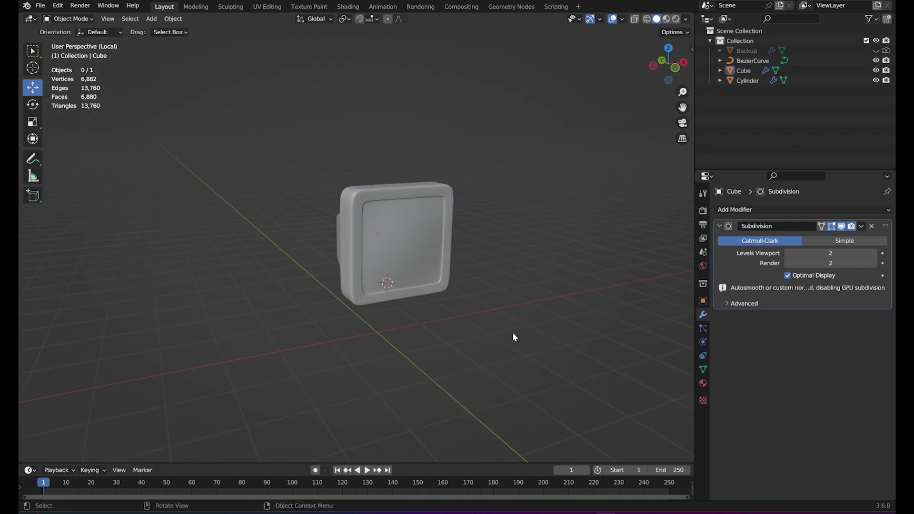
{"action": "middle_click_drag", "start_coordinate": [513, 332], "coordinate": [539, 327]}
{"action": "key", "text": "KP_1"}
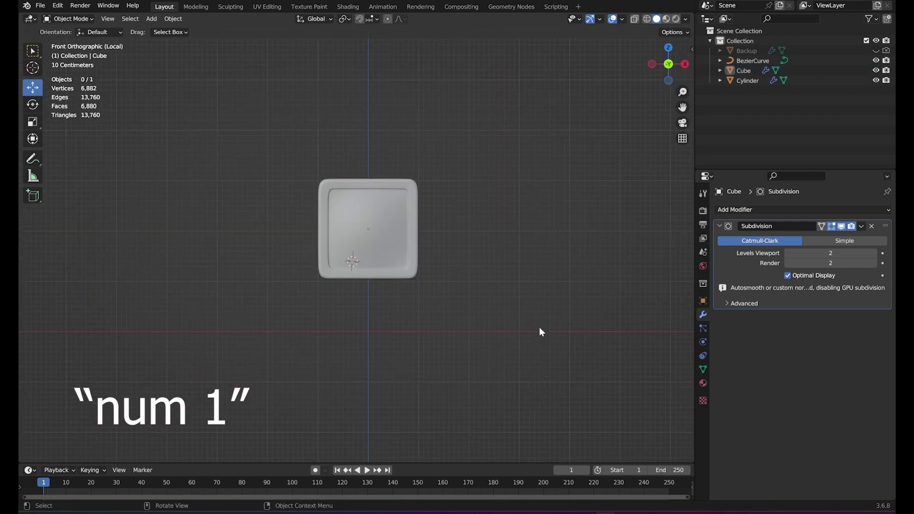
{"action": "mouse_move", "coordinate": [539, 327]}
{"action": "middle_mouse_down"}
{"action": "mouse_move", "coordinate": [468, 331]}
{"action": "mouse_move", "coordinate": [535, 351]}
{"action": "middle_mouse_up"}
{"action": "key", "text": "KP_1"}
{"action": "key", "text": "KP_6"}
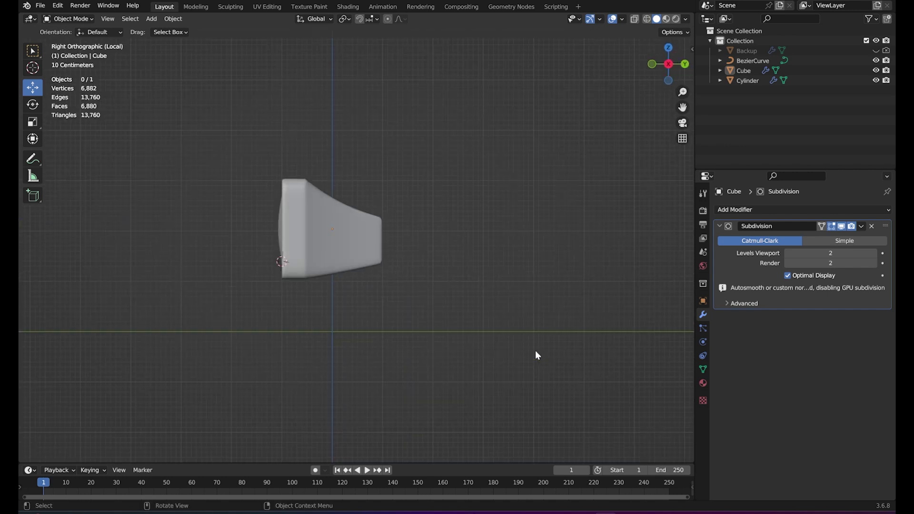
{"action": "key", "text": "KP_1"}
{"action": "mouse_move", "coordinate": [461, 339]}
{"action": "middle_mouse_down"}
{"action": "mouse_move", "coordinate": [504, 333]}
{"action": "mouse_move", "coordinate": [496, 324]}
{"action": "mouse_move", "coordinate": [486, 380]}
{"action": "mouse_move", "coordinate": [475, 372]}
{"action": "mouse_move", "coordinate": [504, 387]}
{"action": "mouse_move", "coordinate": [444, 370]}
{"action": "mouse_move", "coordinate": [300, 299]}
{"action": "mouse_move", "coordinate": [445, 313]}
{"action": "mouse_move", "coordinate": [415, 265]}
{"action": "mouse_move", "coordinate": [476, 325]}
{"action": "mouse_move", "coordinate": [598, 377]}
{"action": "mouse_move", "coordinate": [528, 347]}
{"action": "mouse_move", "coordinate": [255, 290]}
{"action": "mouse_move", "coordinate": [388, 325]}
{"action": "mouse_move", "coordinate": [370, 331]}
{"action": "mouse_move", "coordinate": [479, 365]}
{"action": "mouse_move", "coordinate": [385, 308]}
{"action": "mouse_move", "coordinate": [454, 357]}
{"action": "mouse_move", "coordinate": [390, 359]}
{"action": "mouse_move", "coordinate": [335, 322]}
{"action": "middle_mouse_up"}
{"action": "key", "text": "ctrl+s"}
{"action": "left_click", "coordinate": [384, 270]}
Step: Toggle Edit Mode and orbit around the monitor body
{"action": "key", "text": "Tab"}
{"action": "key", "text": "Tab"}
{"action": "mouse_move", "coordinate": [445, 295]}
{"action": "middle_mouse_down"}
{"action": "mouse_move", "coordinate": [370, 277]}
{"action": "mouse_move", "coordinate": [388, 286]}
{"action": "middle_mouse_up"}
{"action": "key", "text": "Tab"}
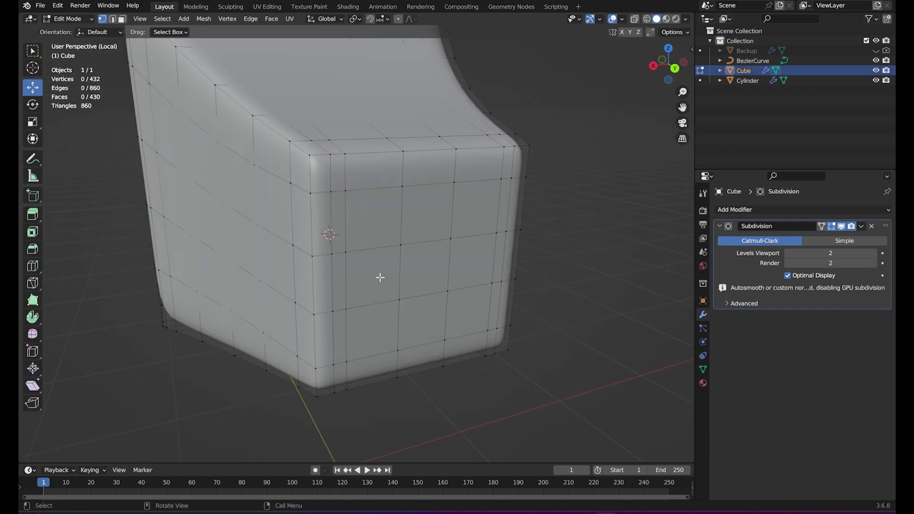
{"action": "scroll", "coordinate": [355, 242], "scroll_direction": "up", "scroll_amount": 3}
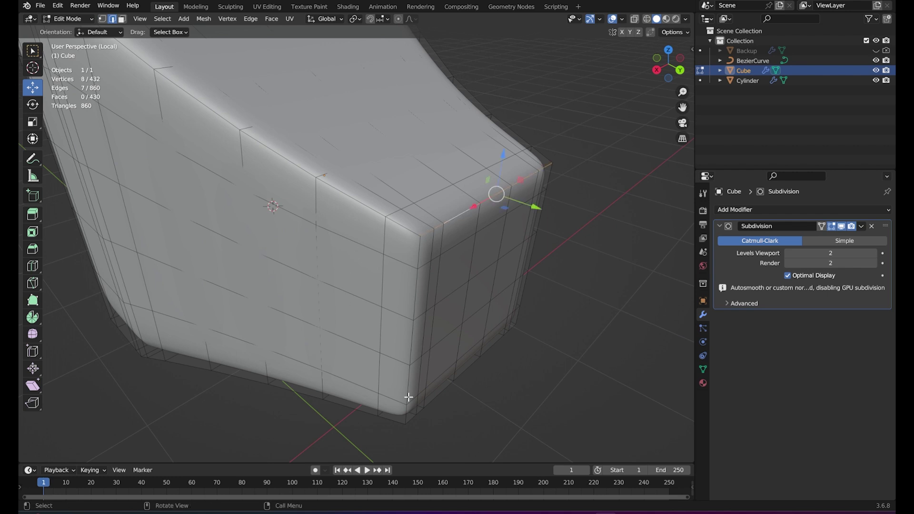
{"action": "key", "text": "Tab"}
{"action": "middle_click_drag", "start_coordinate": [544, 270], "coordinate": [469, 256]}
{"action": "middle_click_drag", "start_coordinate": [462, 251], "coordinate": [465, 274]}
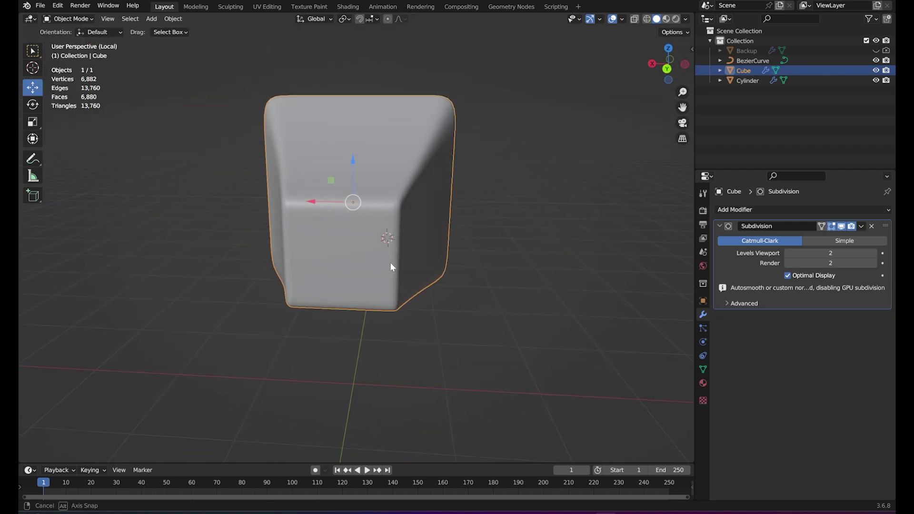
Step: In Edit Mode, select two horizontal edge loops on the monitor body
{"action": "key", "text": "Tab"}
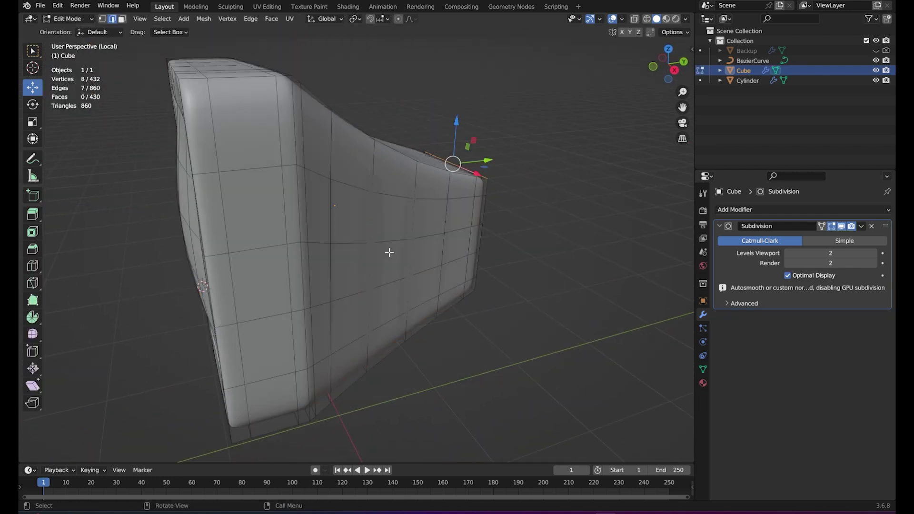
{"action": "mouse_move", "coordinate": [388, 251]}
{"action": "middle_mouse_down"}
{"action": "mouse_move", "coordinate": [387, 281]}
{"action": "mouse_move", "coordinate": [326, 275]}
{"action": "middle_mouse_up"}
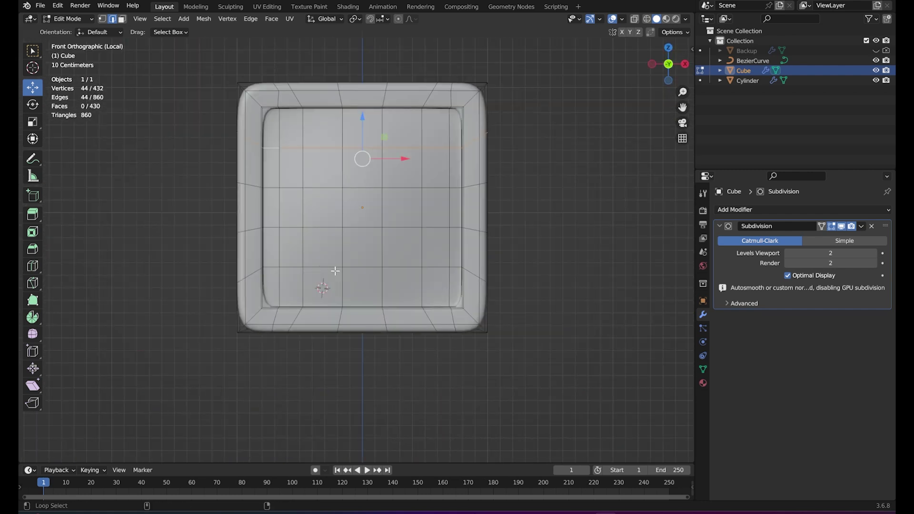
{"action": "left_click", "coordinate": [330, 268], "text": "alt+shift"}
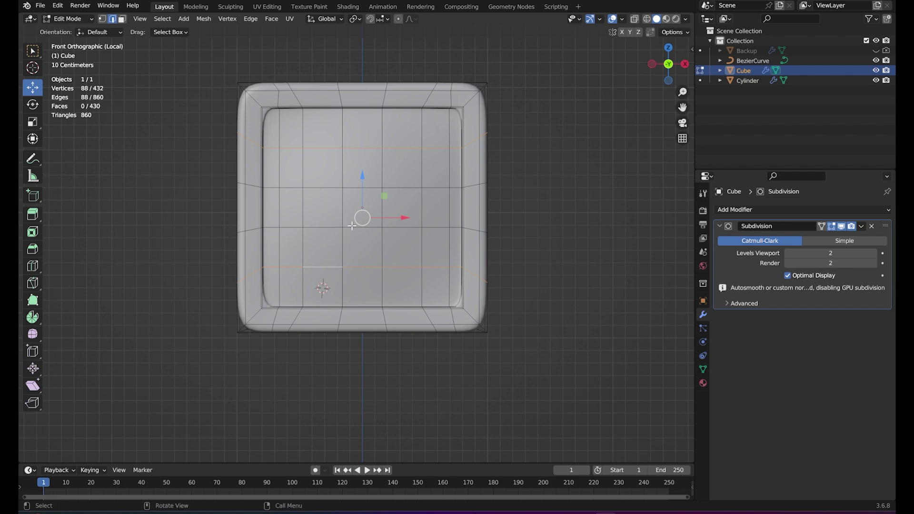
{"action": "middle_click_drag", "start_coordinate": [355, 161], "coordinate": [449, 209]}
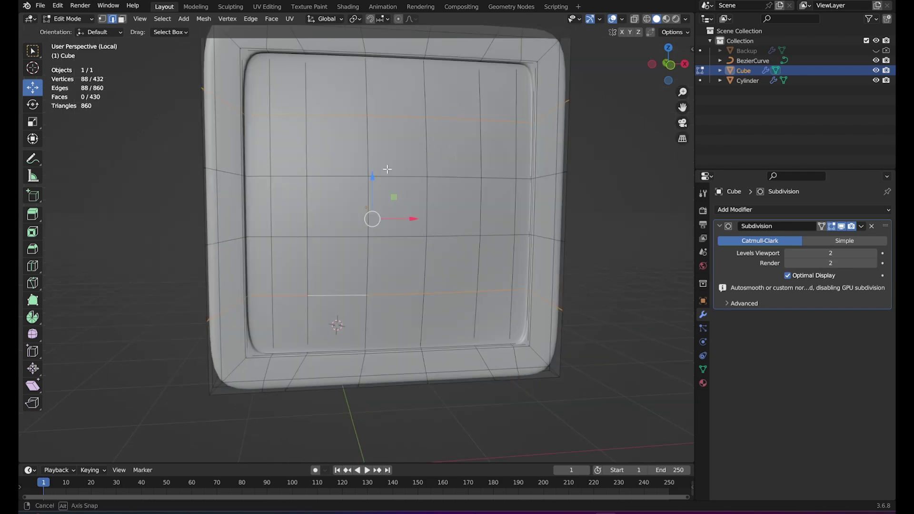
{"action": "key", "text": "KP_1"}
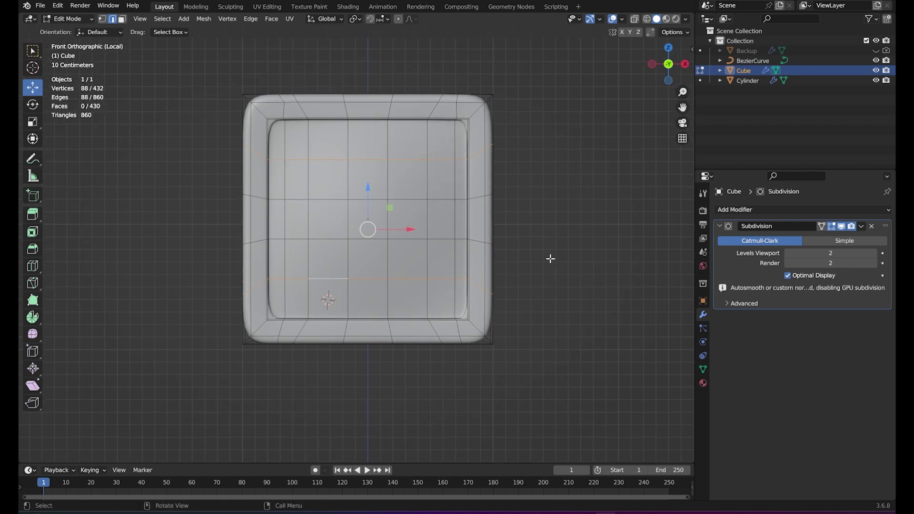
Step: Stretch the two edge loops apart along Z and save the file
{"action": "key", "text": "s"}
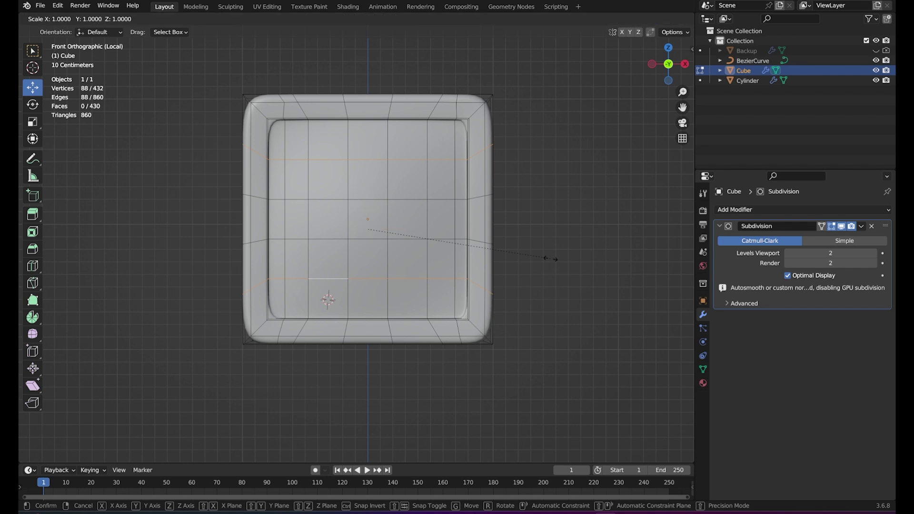
{"action": "key", "text": "z"}
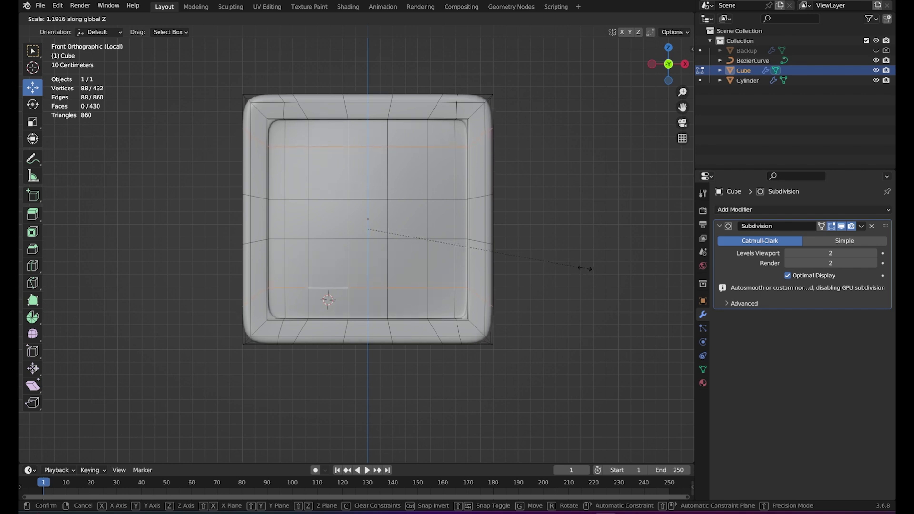
{"action": "left_click", "coordinate": [586, 266]}
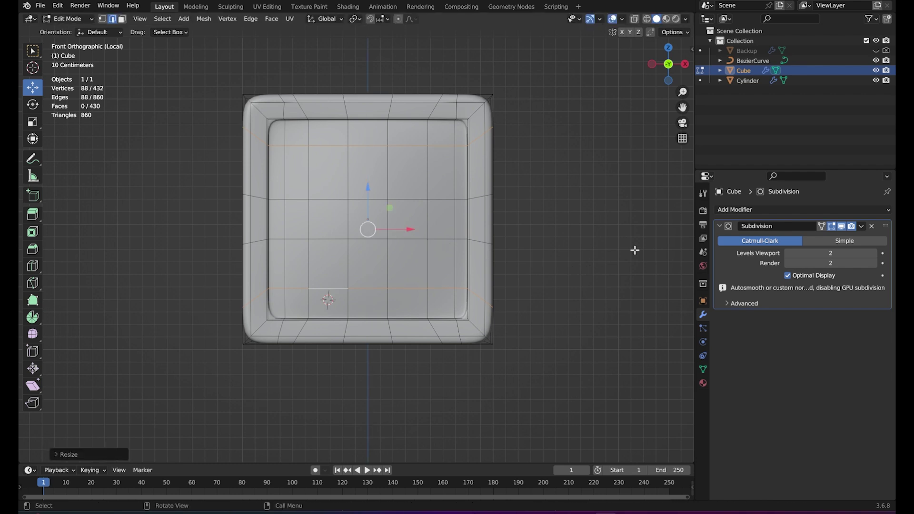
{"action": "key", "text": "alt+a"}
{"action": "key", "text": "Tab"}
{"action": "key", "text": "Tab"}
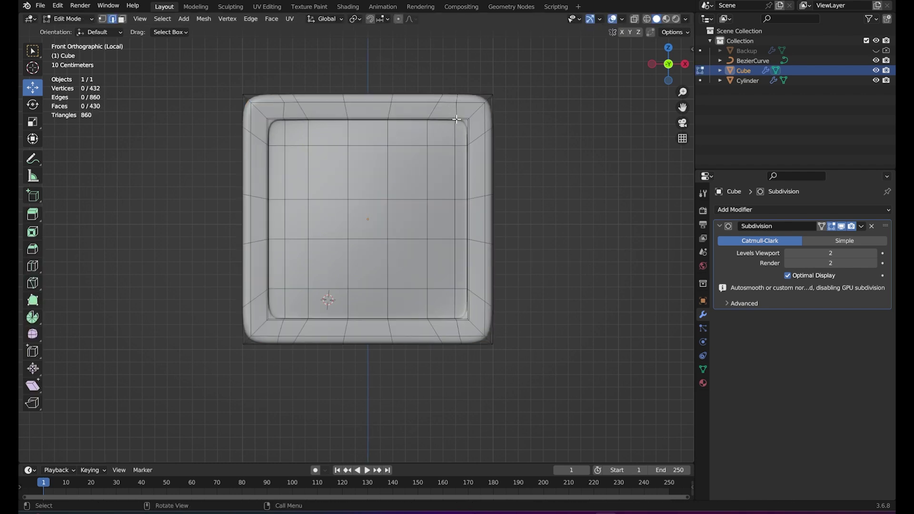
{"action": "key", "text": "ctrl+s"}
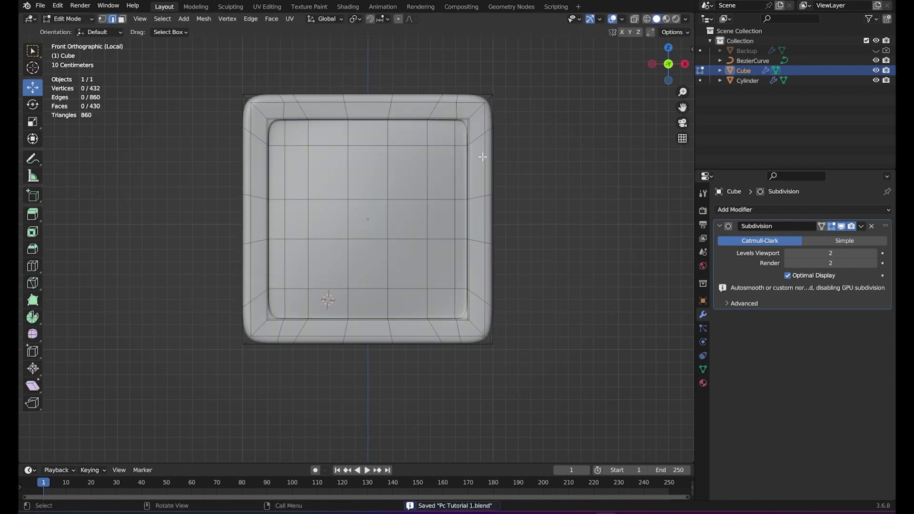
Step: Compare the reshaped monitor in Object Mode against the reference render
{"action": "mouse_move", "coordinate": [334, 237]}
{"action": "middle_mouse_down"}
{"action": "mouse_move", "coordinate": [375, 261]}
{"action": "mouse_move", "coordinate": [336, 237]}
{"action": "mouse_move", "coordinate": [387, 252]}
{"action": "mouse_move", "coordinate": [300, 244]}
{"action": "mouse_move", "coordinate": [351, 253]}
{"action": "mouse_move", "coordinate": [305, 260]}
{"action": "mouse_move", "coordinate": [390, 252]}
{"action": "mouse_move", "coordinate": [465, 225]}
{"action": "mouse_move", "coordinate": [533, 430]}
{"action": "middle_mouse_up"}
{"action": "key", "text": "Tab"}
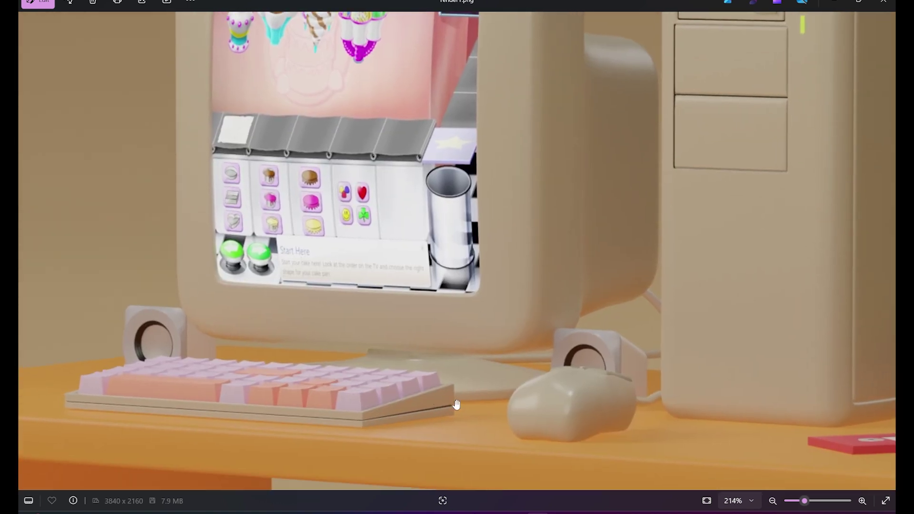
{"action": "left_click", "coordinate": [834, 2]}
{"action": "middle_click_drag", "start_coordinate": [510, 307], "coordinate": [481, 384]}
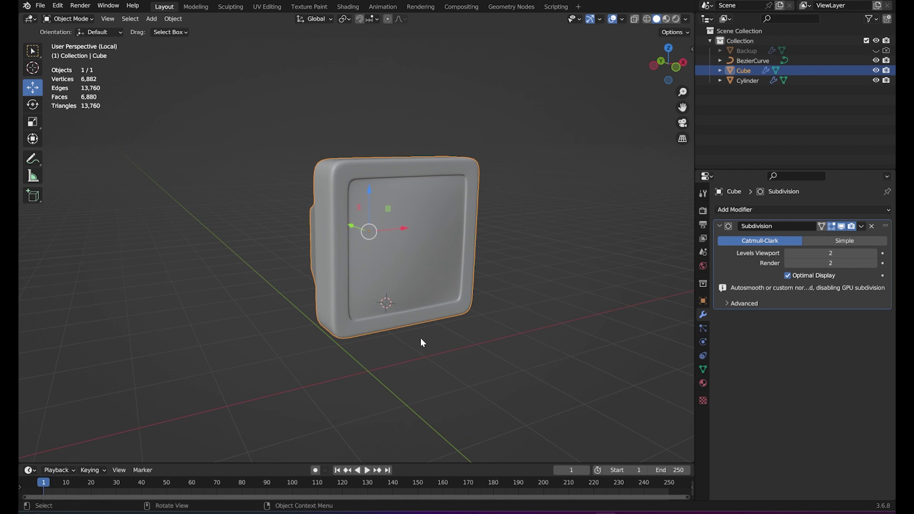
Step: Orbit around the reshaped monitor, then bring up the Shift+S Snap pie menu
{"action": "mouse_move", "coordinate": [400, 327]}
{"action": "middle_mouse_down"}
{"action": "mouse_move", "coordinate": [459, 339]}
{"action": "mouse_move", "coordinate": [425, 332]}
{"action": "middle_mouse_up"}
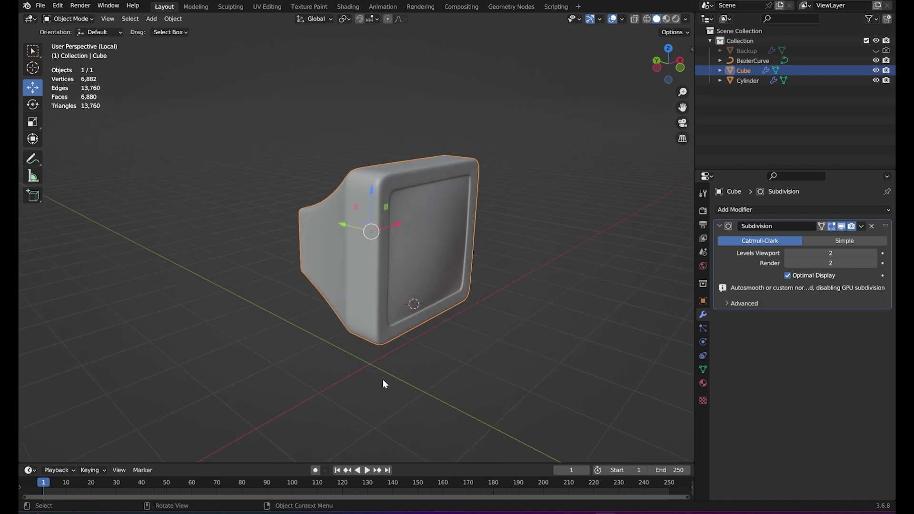
{"action": "mouse_move", "coordinate": [372, 307]}
{"action": "middle_mouse_down"}
{"action": "mouse_move", "coordinate": [572, 297]}
{"action": "mouse_move", "coordinate": [465, 249]}
{"action": "mouse_move", "coordinate": [441, 307]}
{"action": "mouse_move", "coordinate": [438, 177]}
{"action": "middle_mouse_up"}
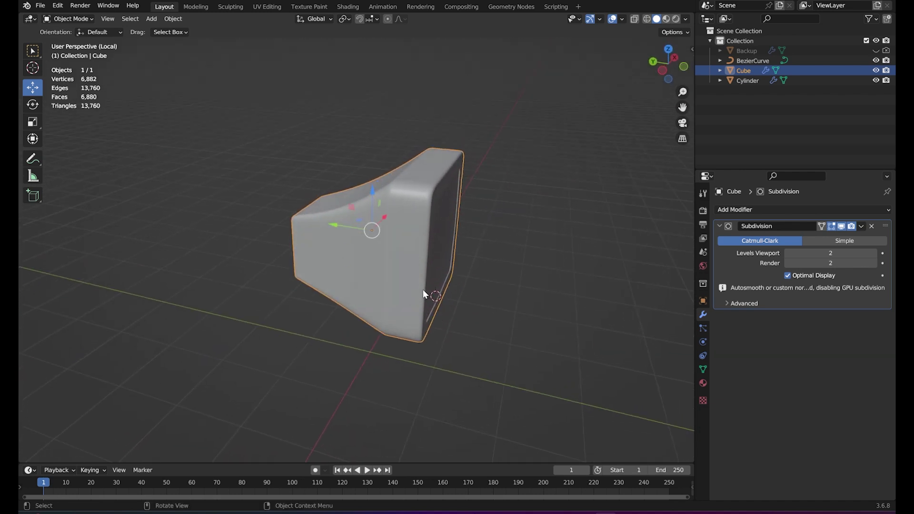
{"action": "middle_click_drag", "start_coordinate": [407, 248], "coordinate": [404, 228]}
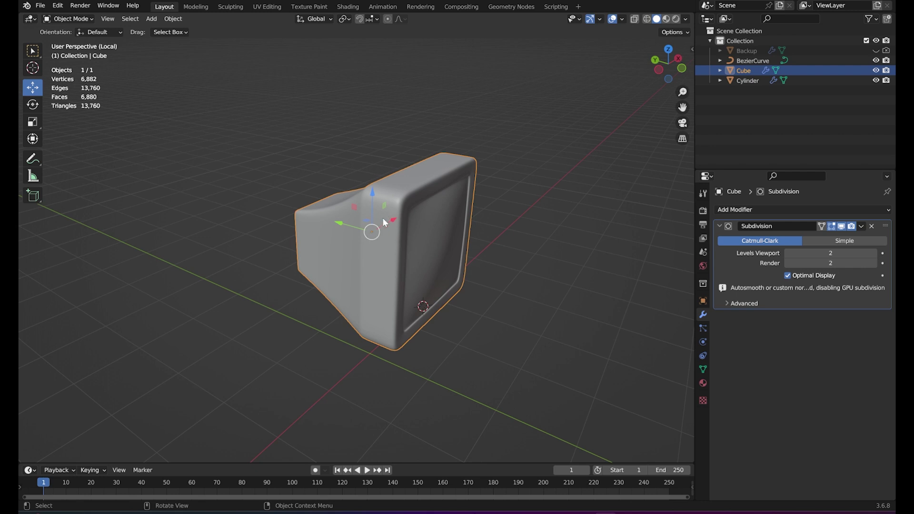
{"action": "key", "text": "shift+s"}
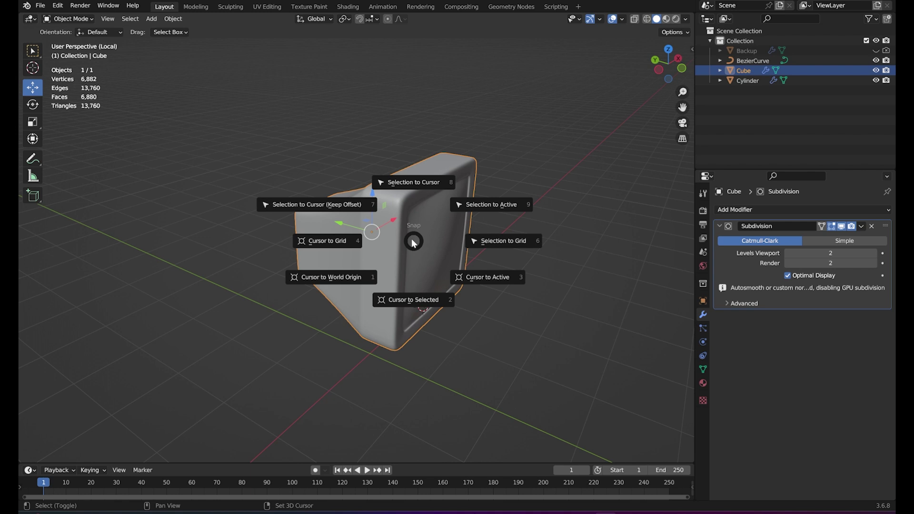
Step: Snap the cursor to the monitor, add a cylinder, and check the reference render
{"action": "left_click", "coordinate": [403, 300]}
{"action": "mouse_move", "coordinate": [448, 212]}
{"action": "middle_mouse_down"}
{"action": "mouse_move", "coordinate": [376, 229]}
{"action": "mouse_move", "coordinate": [215, 227]}
{"action": "mouse_move", "coordinate": [370, 270]}
{"action": "mouse_move", "coordinate": [444, 233]}
{"action": "mouse_move", "coordinate": [430, 247]}
{"action": "middle_mouse_up"}
{"action": "key", "text": "shift+a"}
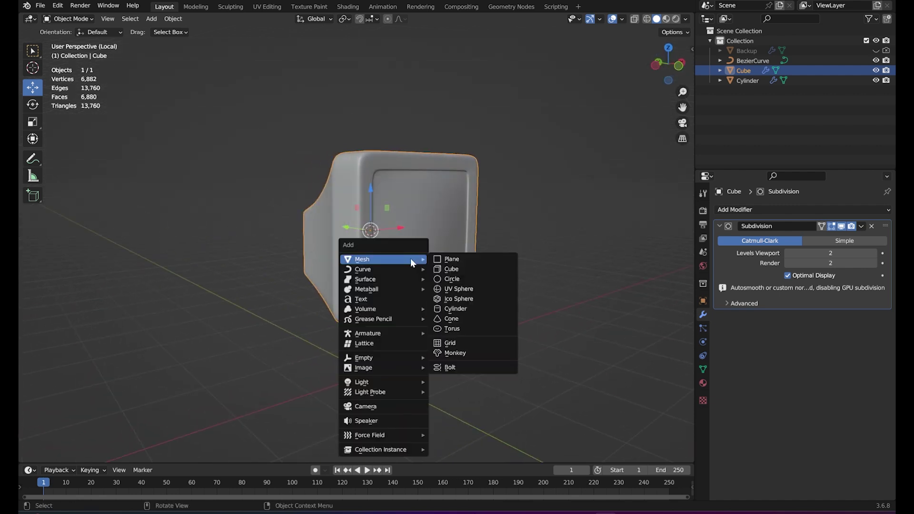
{"action": "left_click", "coordinate": [473, 308]}
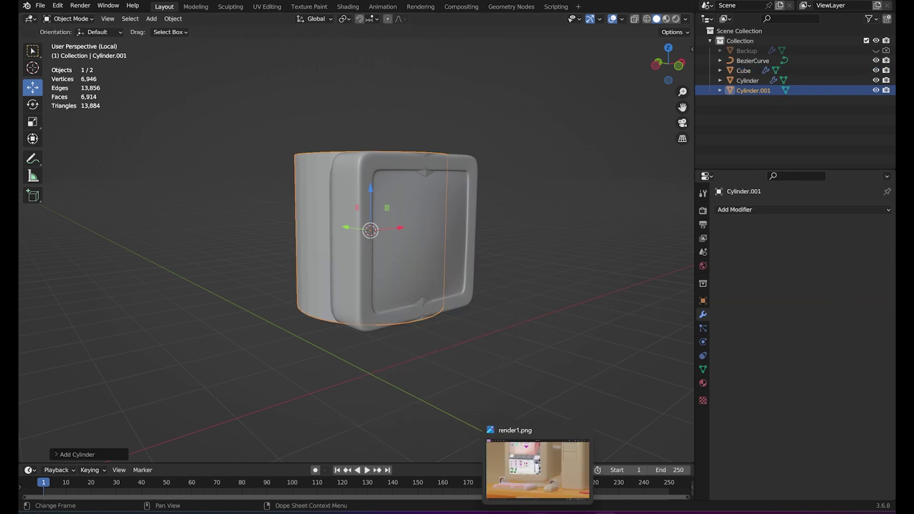
{"action": "left_click", "coordinate": [529, 487]}
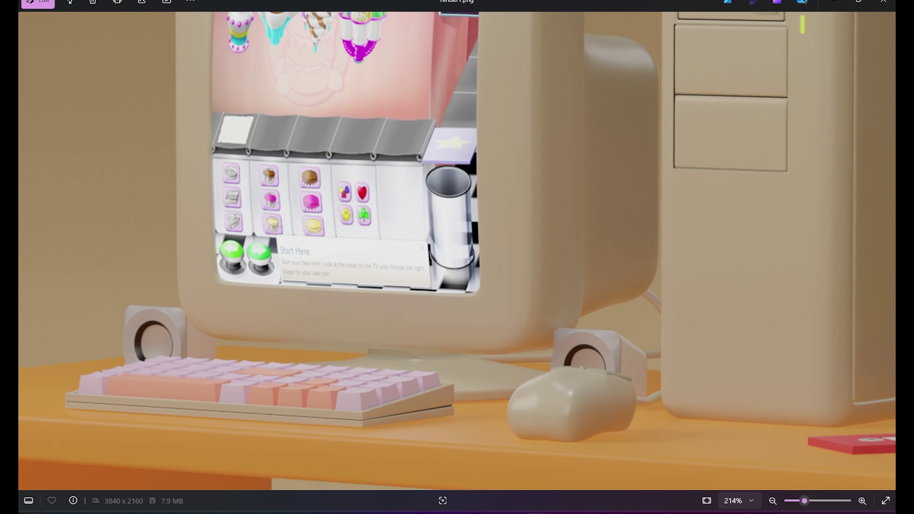
{"action": "key", "text": "alt+Tab"}
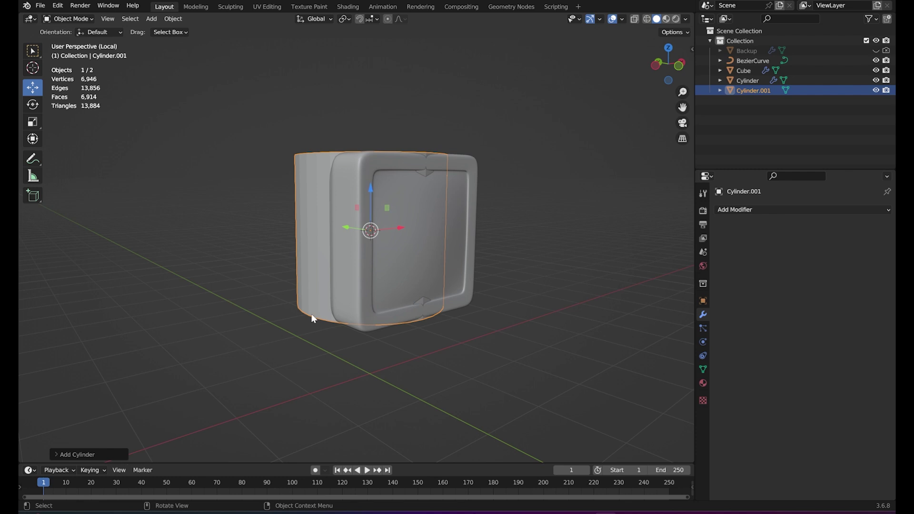
Step: Undo that cylinder and add a new one at the world origin
{"action": "key", "text": "ctrl+z"}
{"action": "key", "text": "shift+a"}
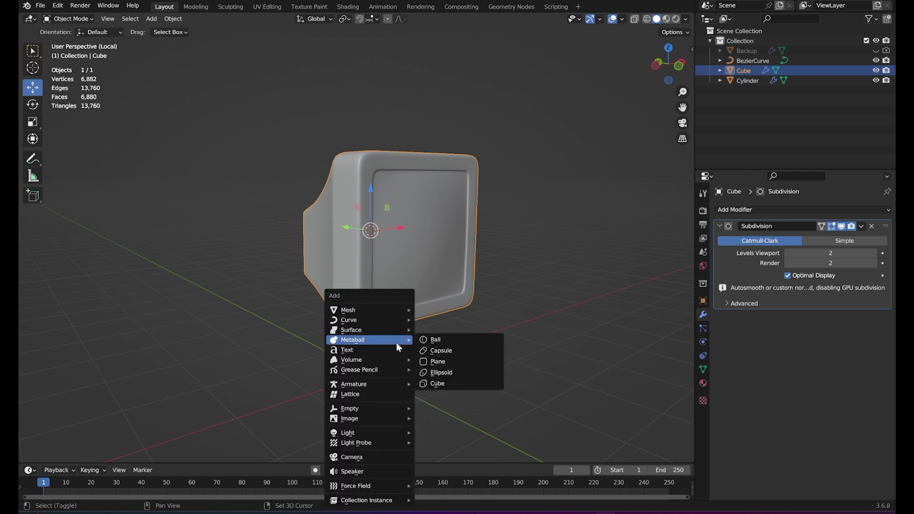
{"action": "key", "text": "shift+s"}
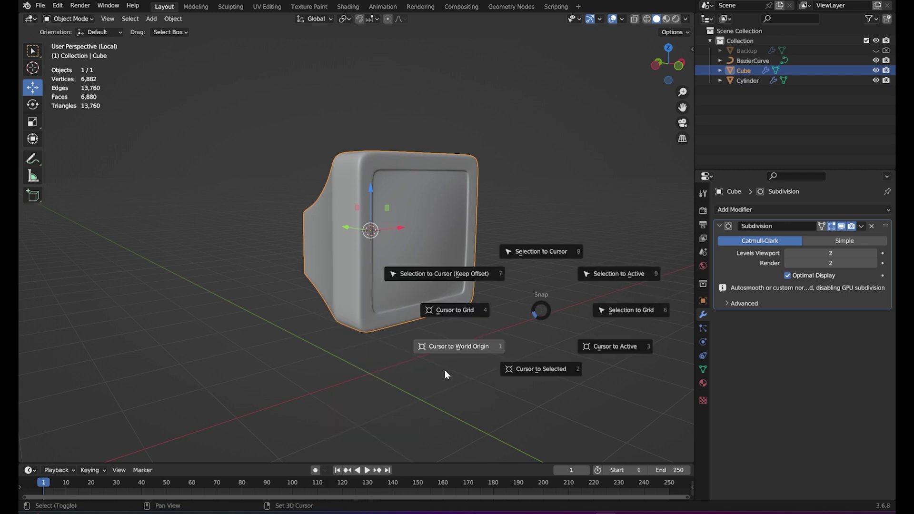
{"action": "left_click", "coordinate": [445, 370]}
{"action": "key", "text": "shift+a"}
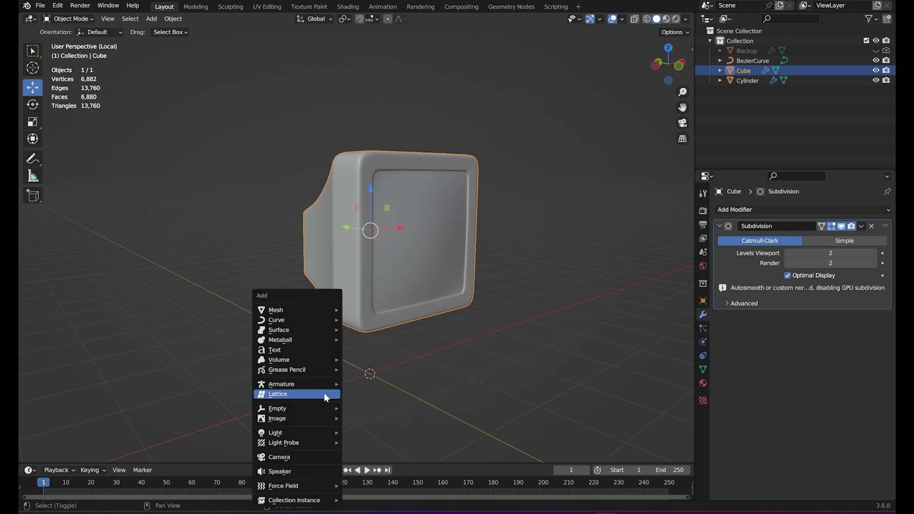
{"action": "mouse_move", "coordinate": [295, 310]}
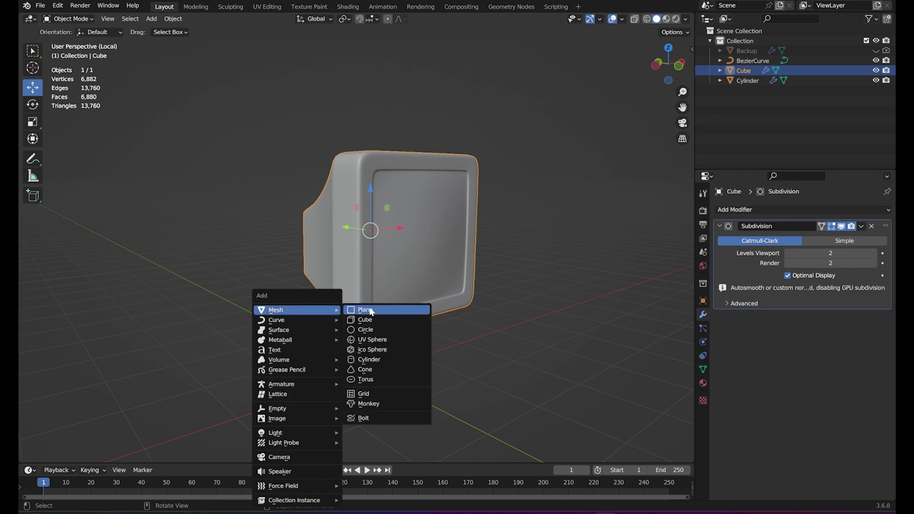
{"action": "left_click", "coordinate": [393, 361]}
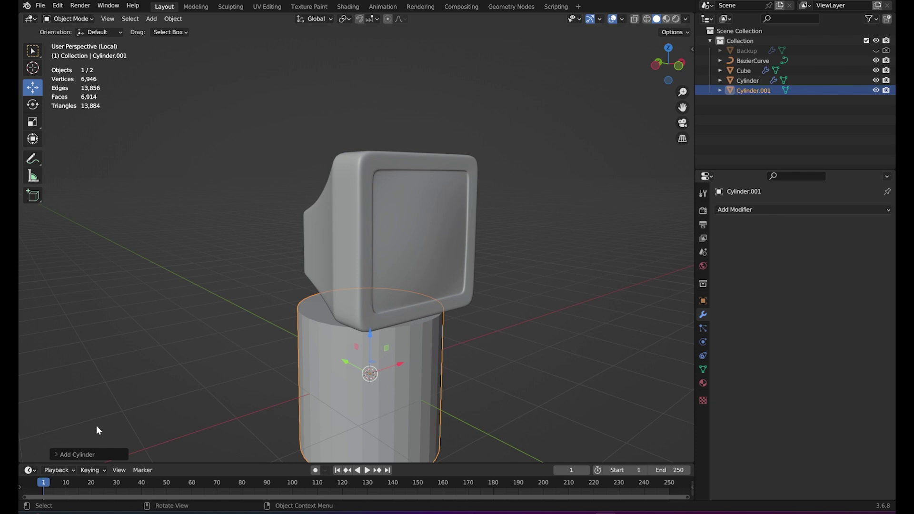
Step: In the Add Cylinder panel, set the cylinder to 32 vertices
{"action": "left_click", "coordinate": [60, 455]}
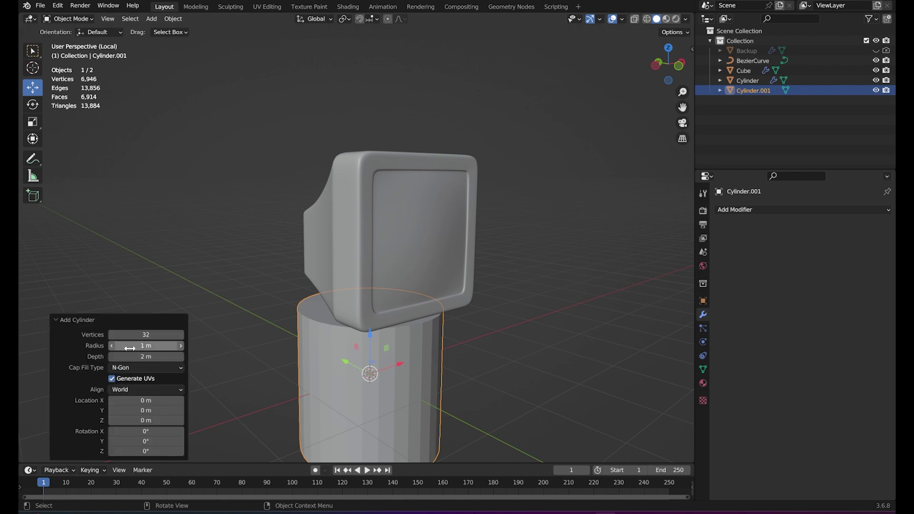
{"action": "left_click_drag", "start_coordinate": [149, 336], "coordinate": [358, 215]}
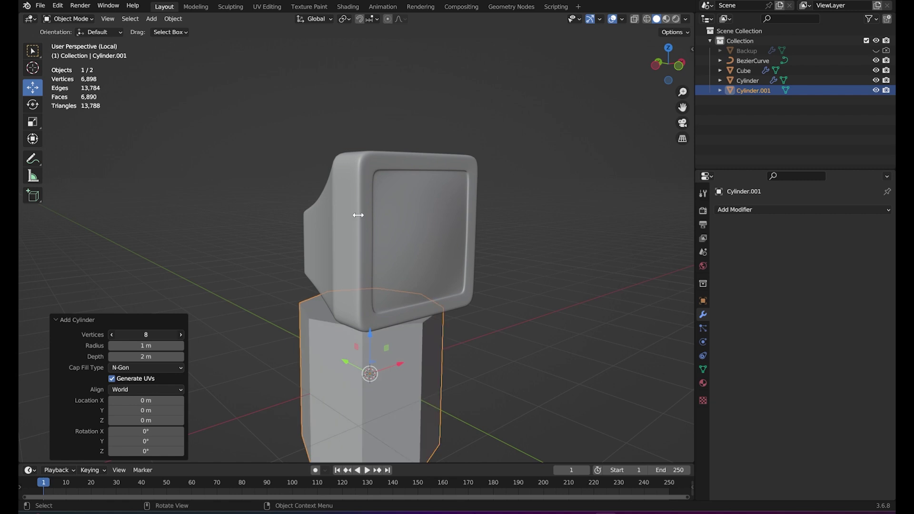
{"action": "left_click_drag", "start_coordinate": [360, 215], "coordinate": [365, 210]}
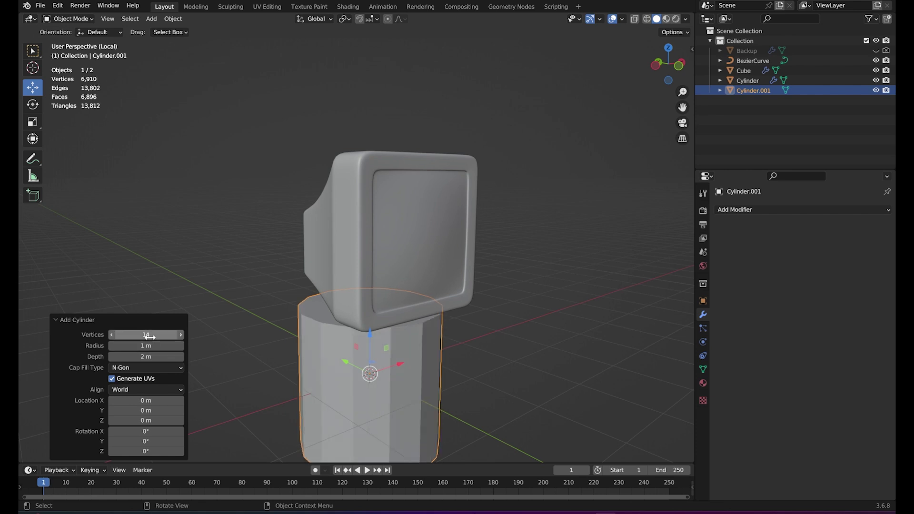
{"action": "left_click_drag", "start_coordinate": [152, 337], "coordinate": [150, 337]}
{"action": "left_click", "coordinate": [150, 337]}
{"action": "type", "text": "32"}
{"action": "key", "text": "Return"}
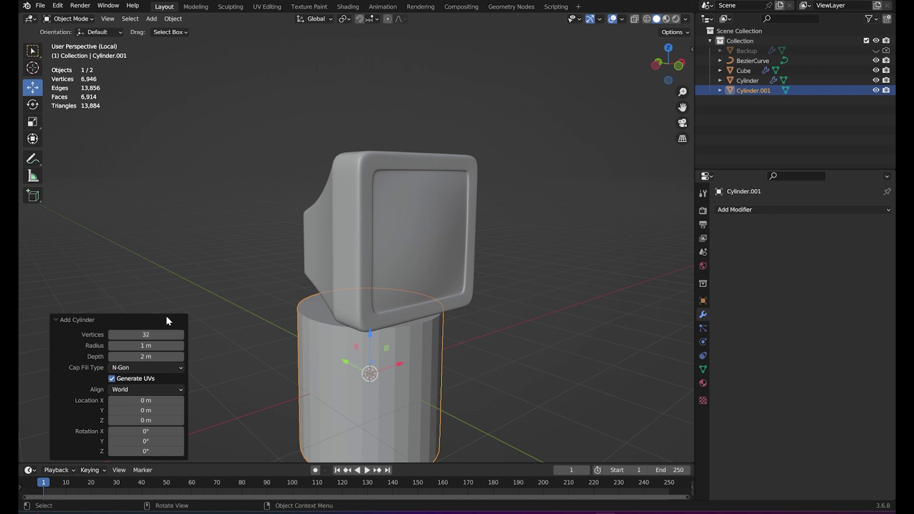
Step: Set the cylinder radius to 0.89 m and depth to 1.25 m, then inspect it
{"action": "left_click_drag", "start_coordinate": [146, 345], "coordinate": [376, 212]}
{"action": "mouse_move", "coordinate": [146, 357]}
{"action": "left_mouse_down"}
{"action": "mouse_move", "coordinate": [381, 232]}
{"action": "mouse_move", "coordinate": [565, 235]}
{"action": "mouse_move", "coordinate": [353, 259]}
{"action": "mouse_move", "coordinate": [24, 347]}
{"action": "left_mouse_up"}
{"action": "left_click", "coordinate": [238, 329]}
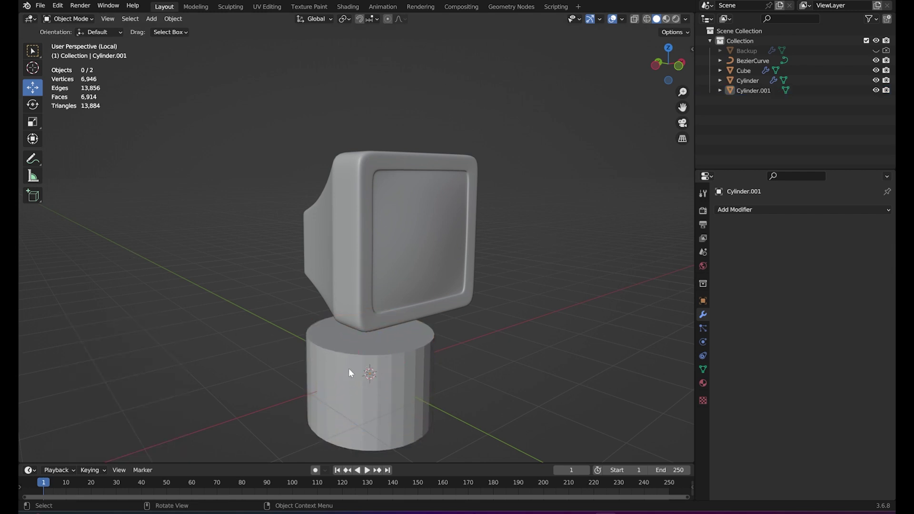
{"action": "left_click", "coordinate": [333, 370]}
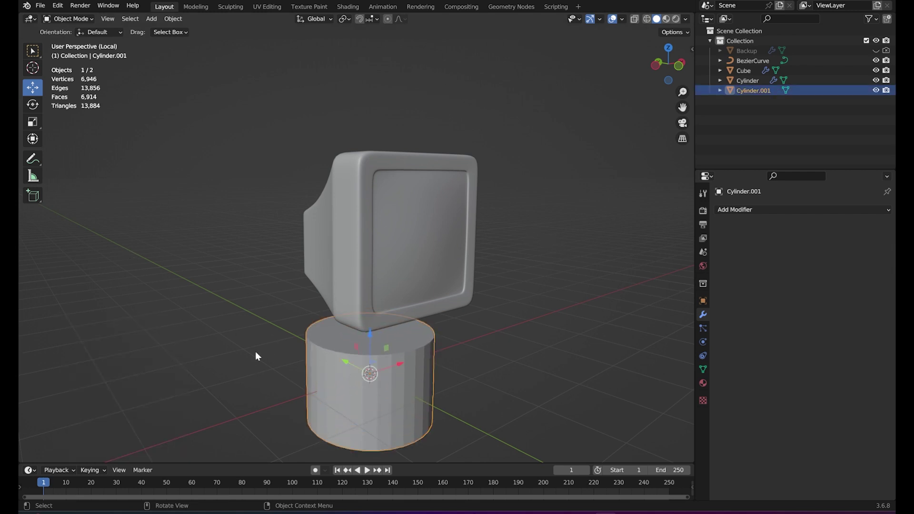
{"action": "key", "text": "F9"}
{"action": "left_click", "coordinate": [247, 370]}
{"action": "left_click", "coordinate": [321, 376]}
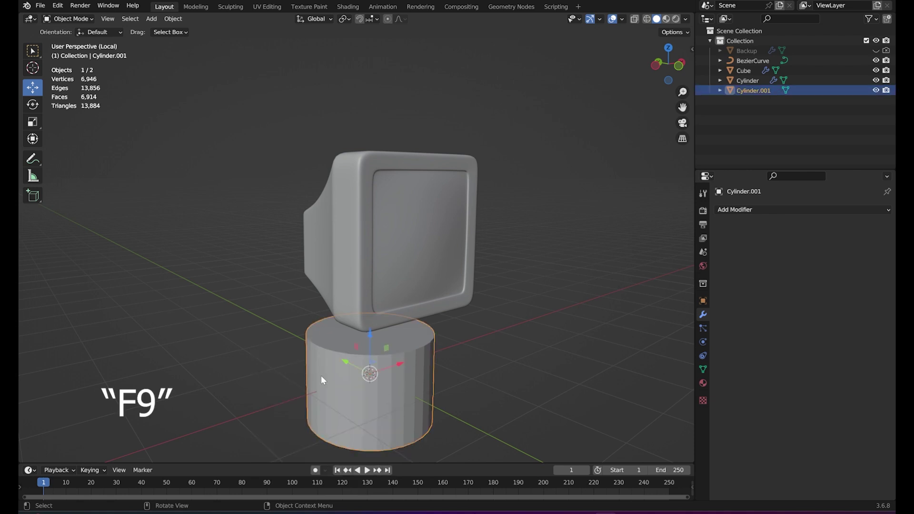
{"action": "key", "text": "F9"}
Step: Delete the cylinder base and add a fresh cylinder under the monitor
{"action": "left_click_drag", "start_coordinate": [402, 383], "coordinate": [438, 382]}
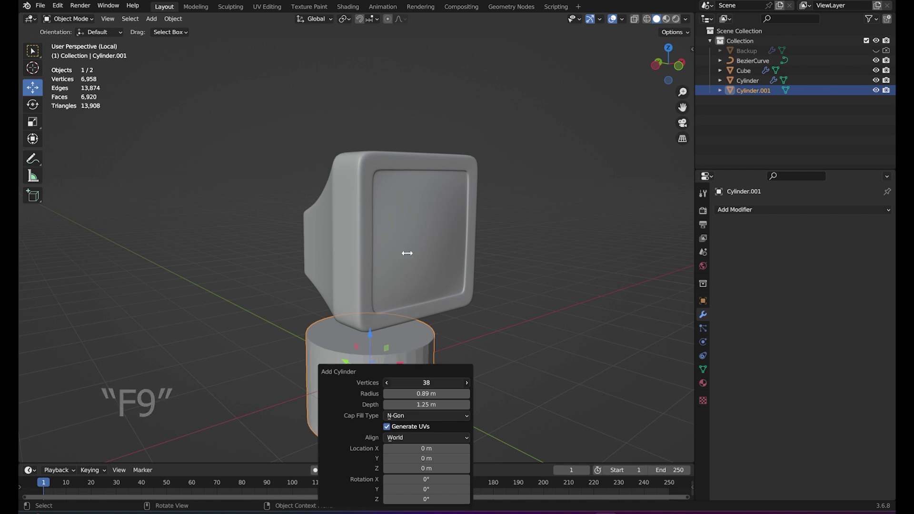
{"action": "left_click", "coordinate": [320, 357]}
{"action": "left_click", "coordinate": [367, 384]}
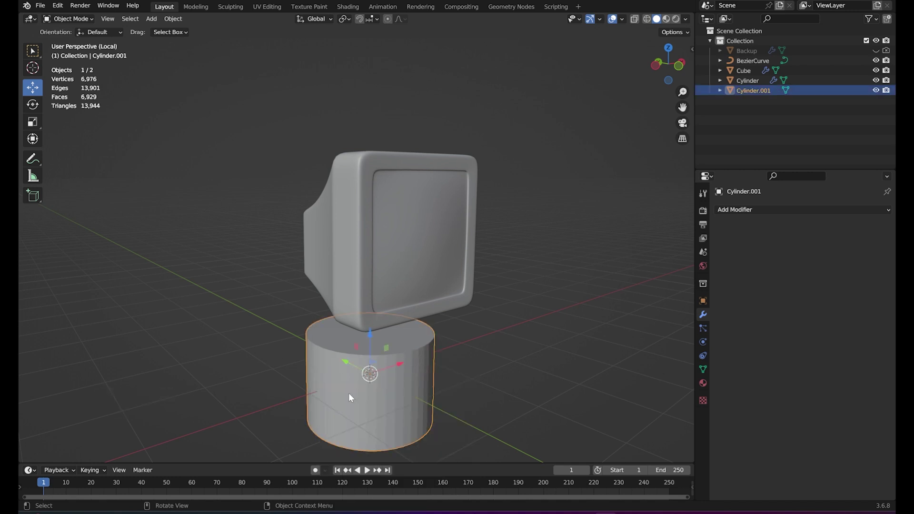
{"action": "key", "text": "Delete"}
{"action": "key", "text": "shift+a"}
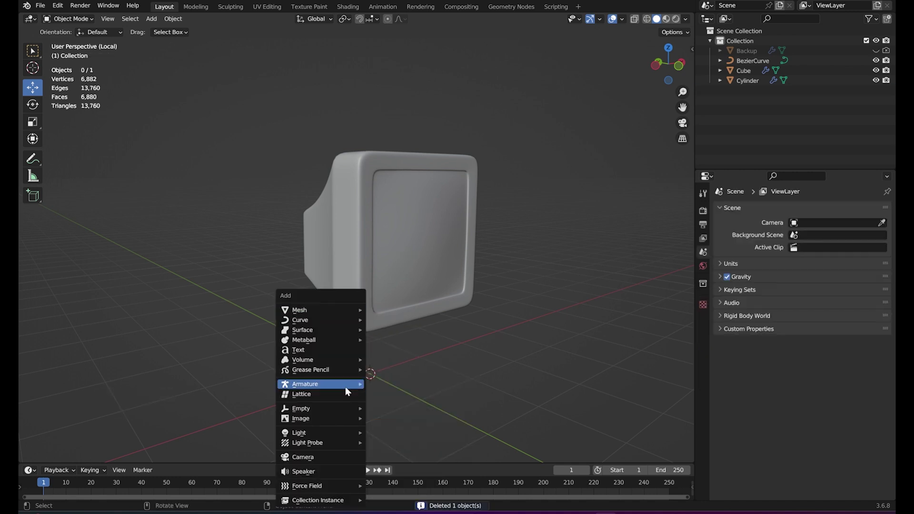
{"action": "mouse_move", "coordinate": [315, 310]}
{"action": "left_click", "coordinate": [407, 360]}
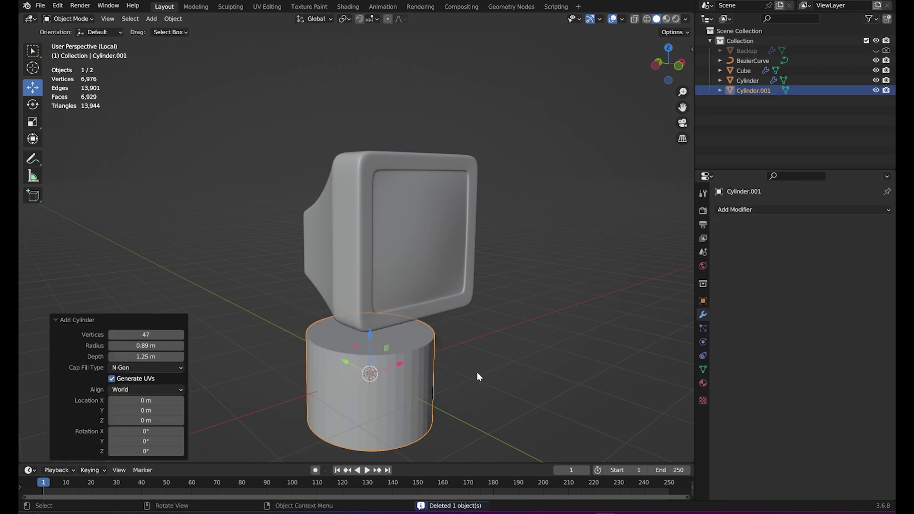
Step: Give the fresh cylinder 32 vertices and begin scaling it along Z
{"action": "left_click", "coordinate": [157, 335]}
{"action": "type", "text": "32"}
{"action": "key", "text": "Return"}
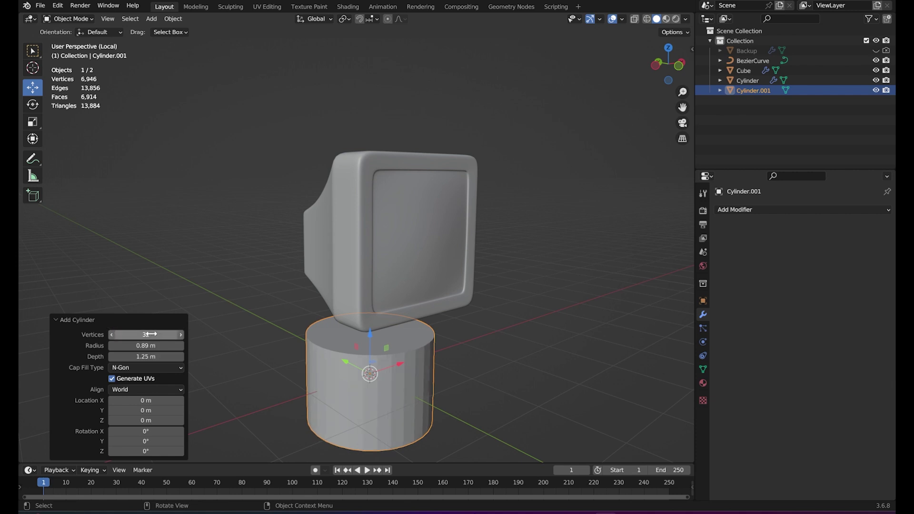
{"action": "left_click", "coordinate": [130, 416]}
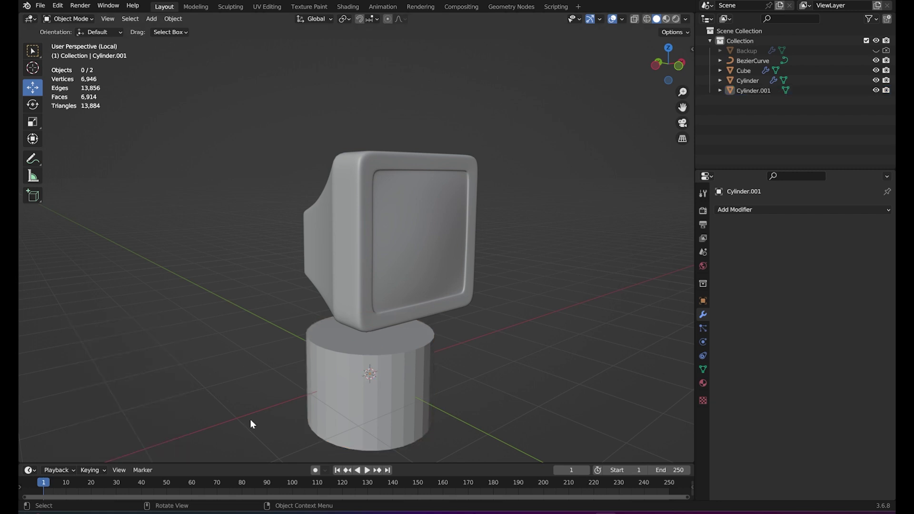
{"action": "left_click", "coordinate": [425, 365]}
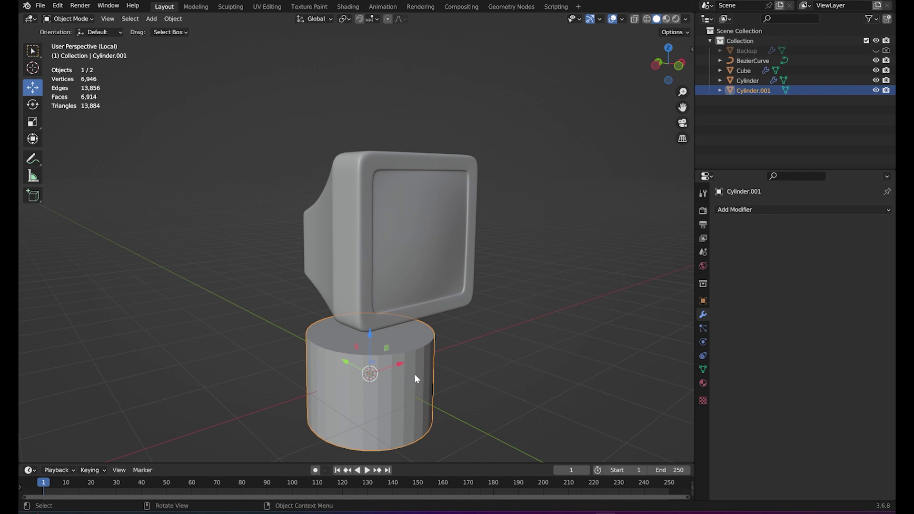
{"action": "key", "text": "s"}
{"action": "key", "text": "z"}
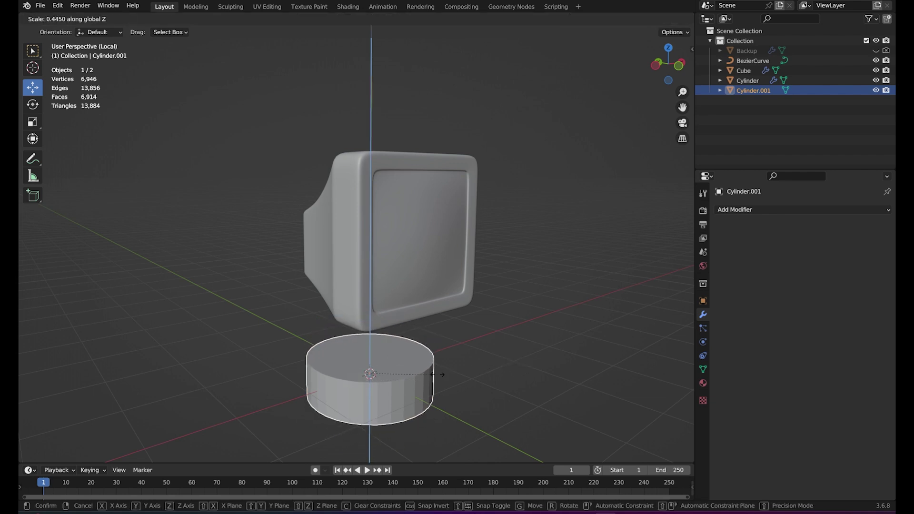
Step: Flatten the cylinder to a 0.066 Z-scale disc and raise it about 0.12 m
{"action": "left_click", "coordinate": [380, 379]}
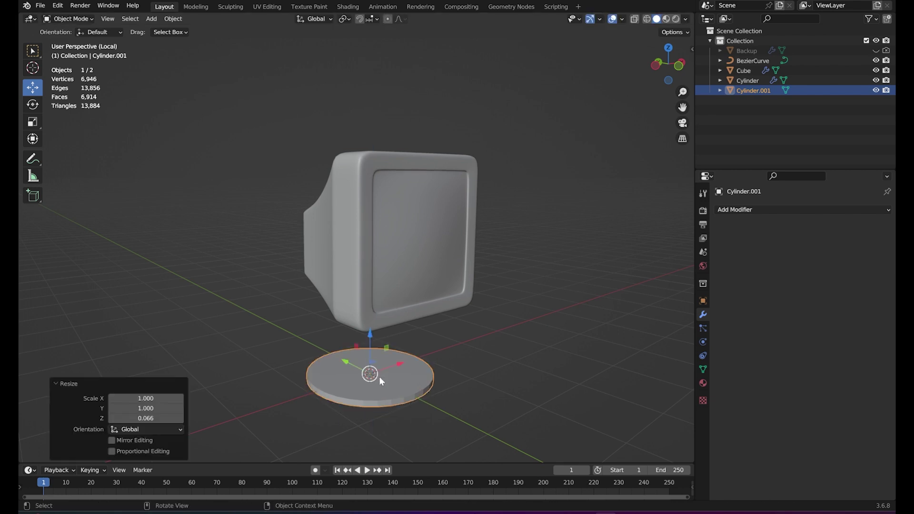
{"action": "mouse_move", "coordinate": [382, 384]}
{"action": "middle_mouse_down"}
{"action": "mouse_move", "coordinate": [398, 361]}
{"action": "mouse_move", "coordinate": [460, 347]}
{"action": "middle_mouse_up"}
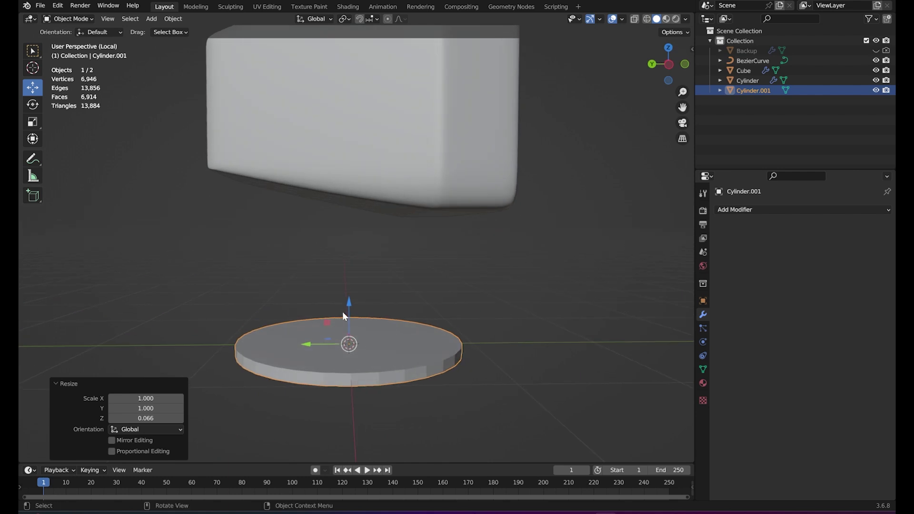
{"action": "left_click_drag", "start_coordinate": [352, 316], "coordinate": [349, 301]}
{"action": "mouse_move", "coordinate": [398, 318]}
{"action": "middle_mouse_down"}
{"action": "mouse_move", "coordinate": [426, 312]}
{"action": "mouse_move", "coordinate": [401, 337]}
{"action": "middle_mouse_up"}
{"action": "mouse_move", "coordinate": [467, 353]}
{"action": "middle_mouse_down"}
{"action": "mouse_move", "coordinate": [438, 366]}
{"action": "mouse_move", "coordinate": [417, 355]}
{"action": "middle_mouse_up"}
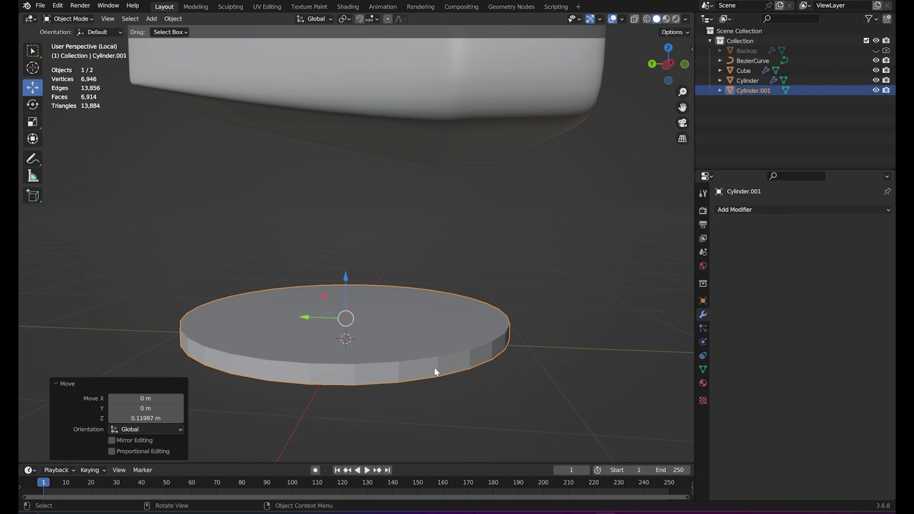
{"action": "left_click", "coordinate": [456, 308]}
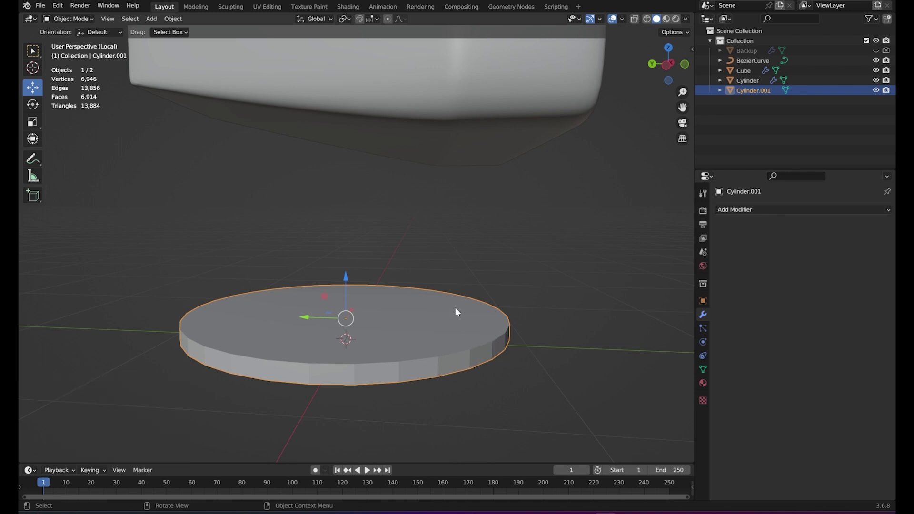
Step: Apply Shade Auto Smooth to the disc and enter Edit Mode on it
{"action": "right_click", "coordinate": [468, 350]}
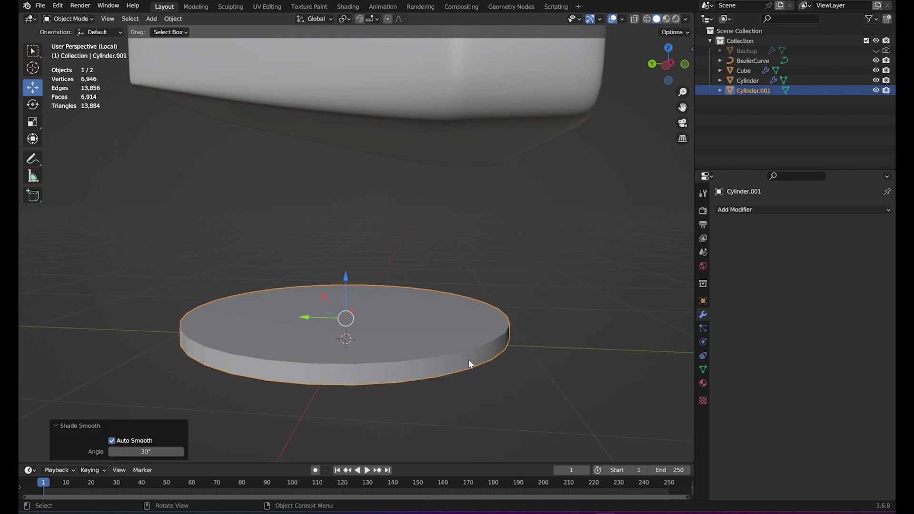
{"action": "middle_click_drag", "start_coordinate": [469, 361], "coordinate": [463, 361]}
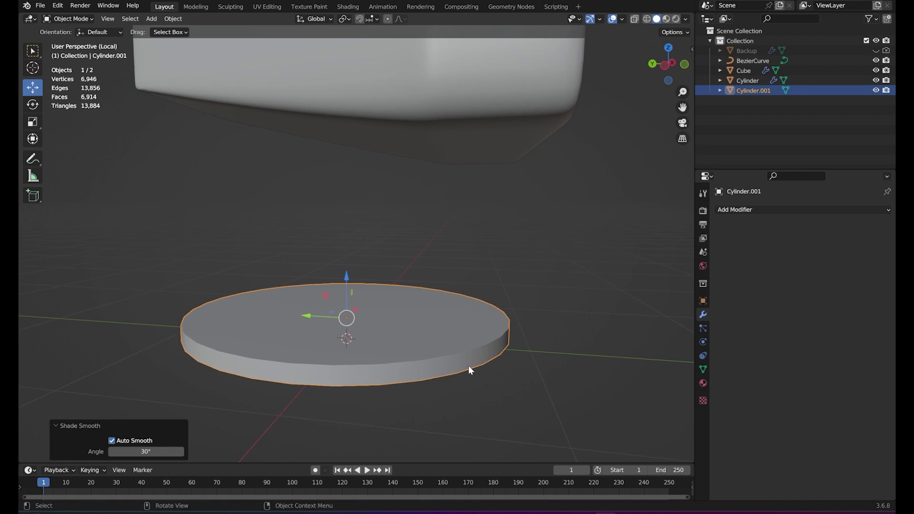
{"action": "left_click", "coordinate": [506, 189]}
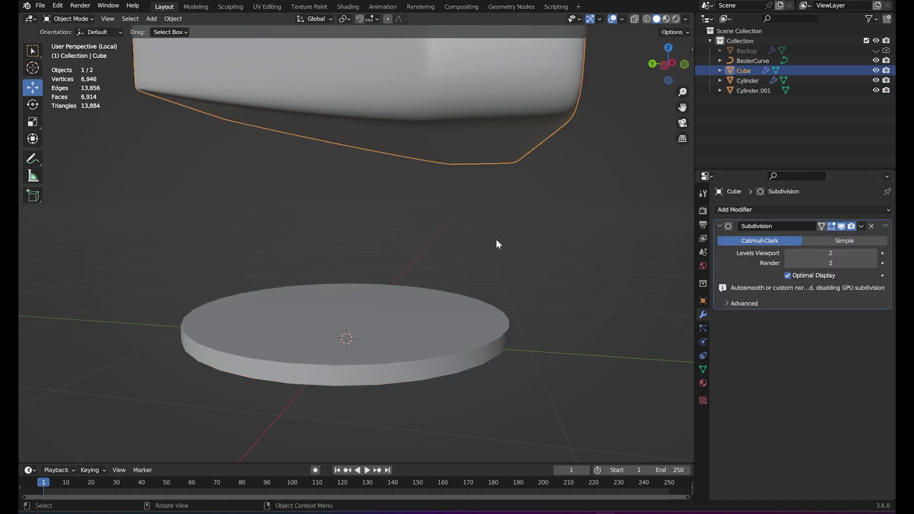
{"action": "left_click", "coordinate": [428, 332]}
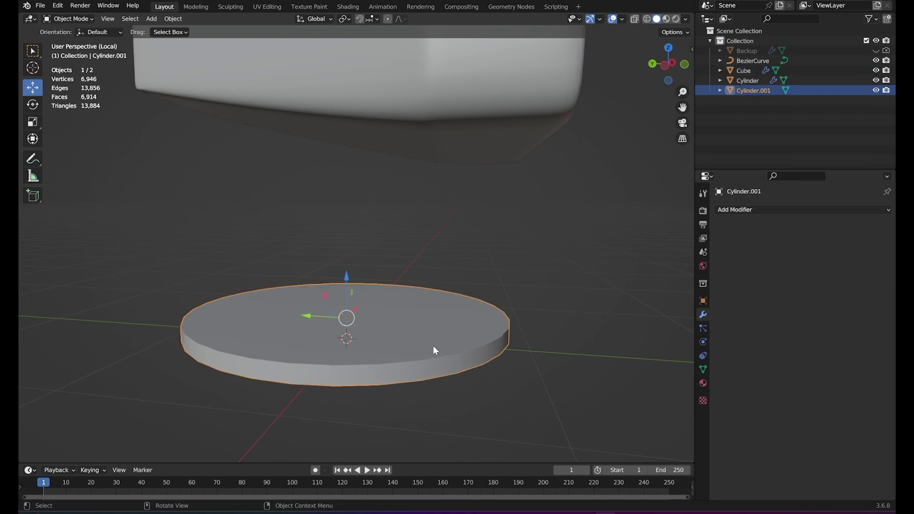
{"action": "middle_click_drag", "start_coordinate": [430, 341], "coordinate": [442, 355]}
{"action": "key", "text": "Tab"}
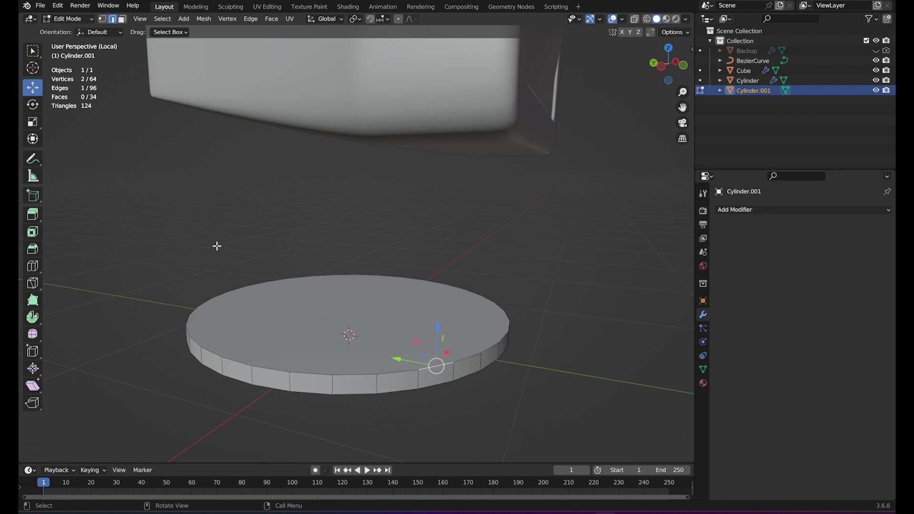
Step: Inset the disc's top face in face select mode and raise the small centre face upward
{"action": "left_click", "coordinate": [122, 19]}
{"action": "key", "text": "3"}
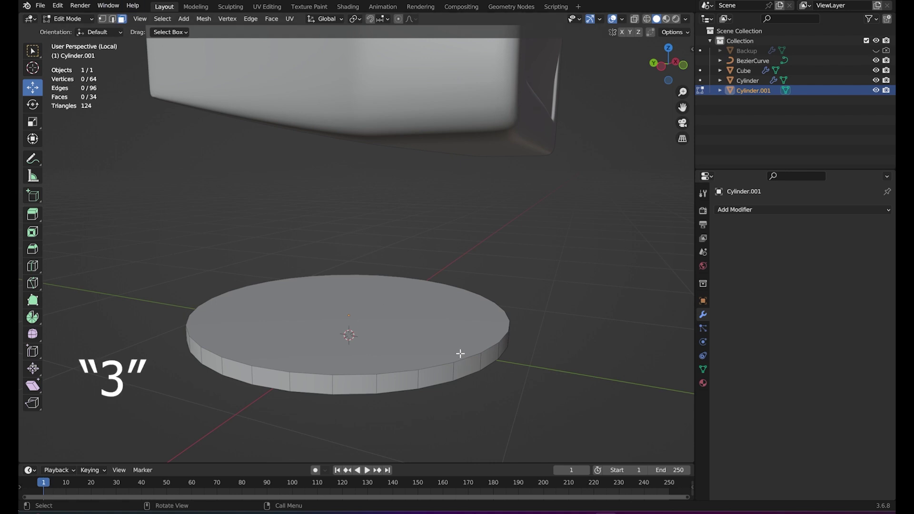
{"action": "left_click", "coordinate": [430, 331]}
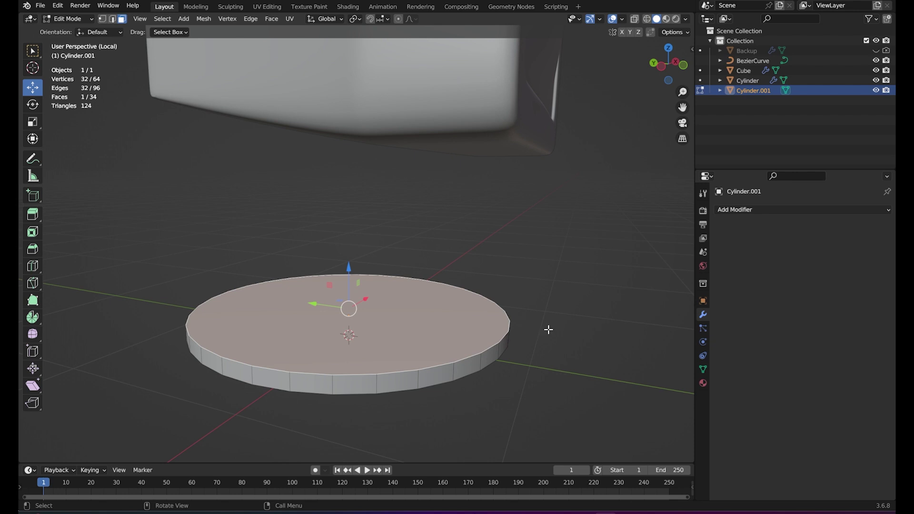
{"action": "key", "text": "i"}
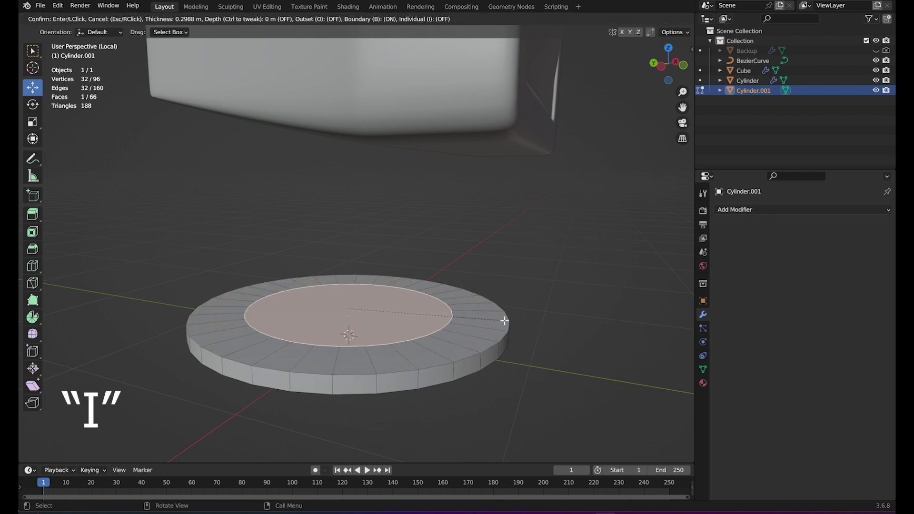
{"action": "left_click", "coordinate": [453, 317]}
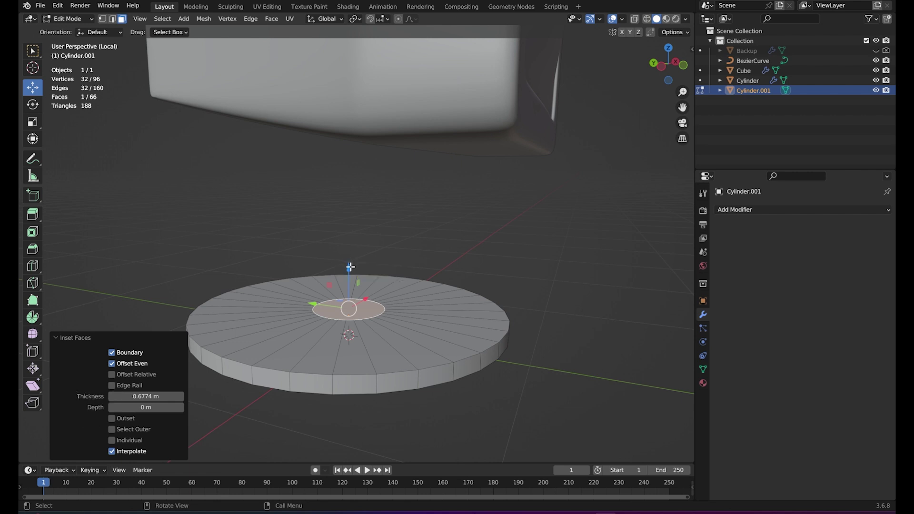
{"action": "left_click_drag", "start_coordinate": [349, 267], "coordinate": [347, 237]}
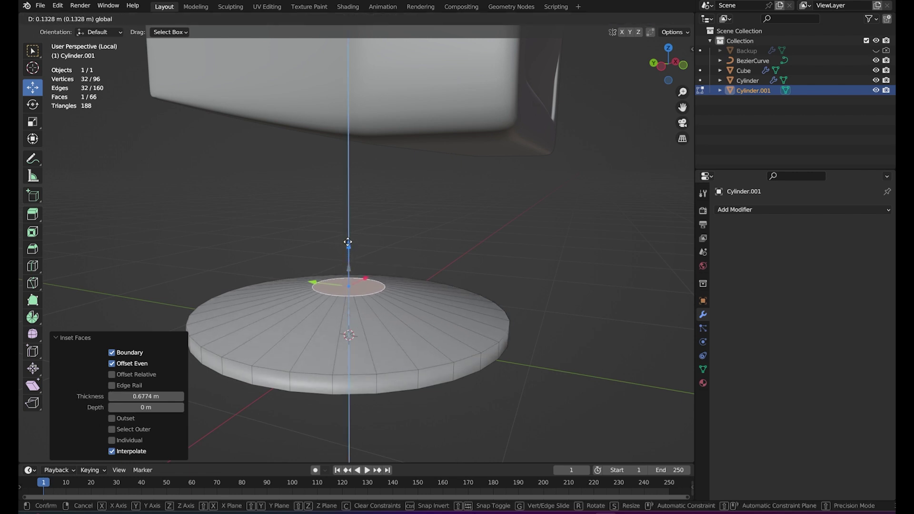
{"action": "scroll", "coordinate": [347, 237], "scroll_direction": "down", "scroll_amount": 3}
{"action": "middle_click_drag", "start_coordinate": [347, 238], "coordinate": [393, 272]}
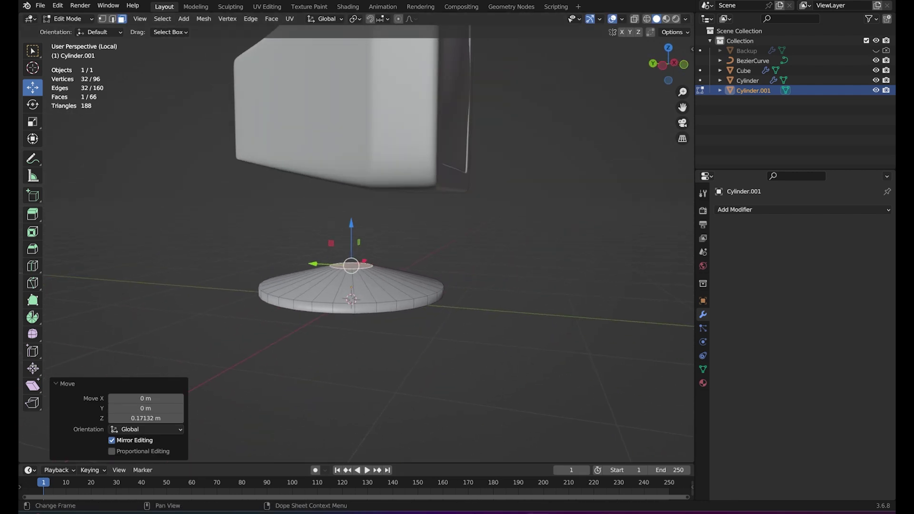
{"action": "scroll", "coordinate": [417, 291], "scroll_direction": "up", "scroll_amount": 3}
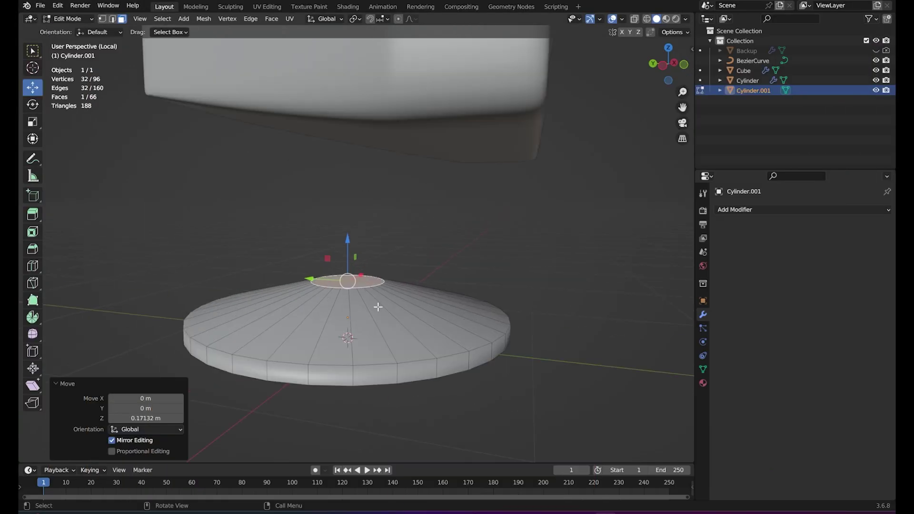
{"action": "scroll", "coordinate": [475, 311], "scroll_direction": "up", "scroll_amount": 1}
{"action": "middle_click_drag", "start_coordinate": [475, 311], "coordinate": [390, 254], "text": "shift"}
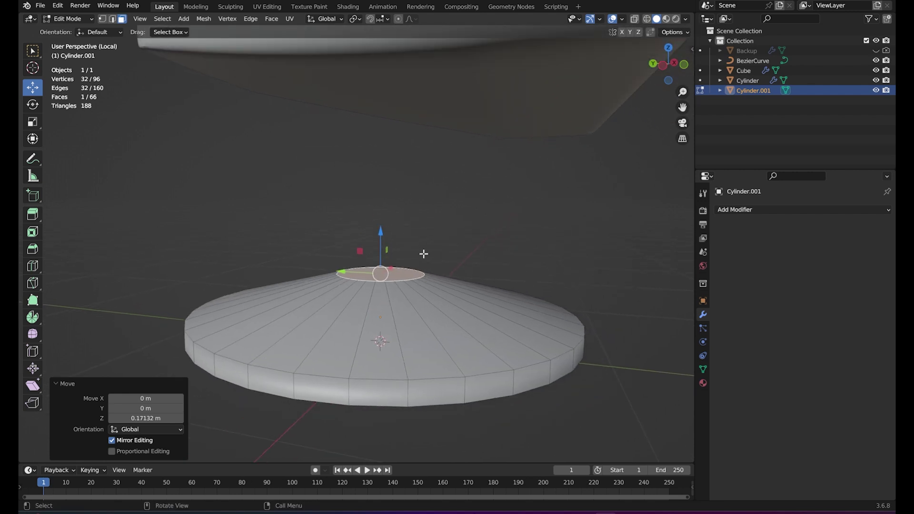
Step: Extrude the centre face upward into a 0.3574 m column
{"action": "key", "text": "e"}
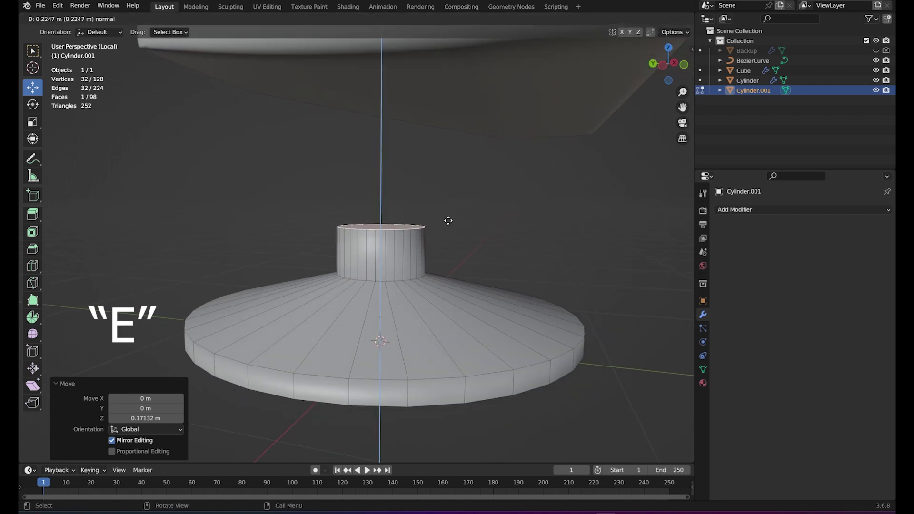
{"action": "left_click", "coordinate": [444, 196]}
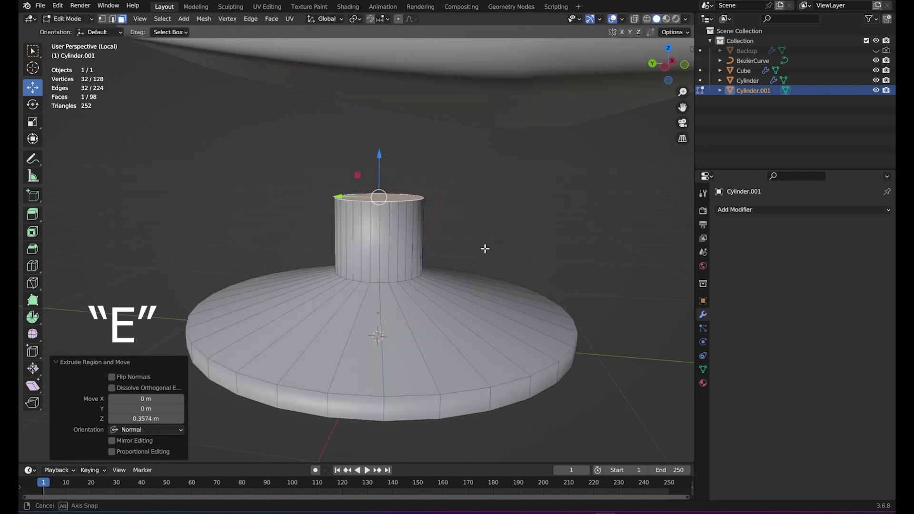
{"action": "mouse_move", "coordinate": [475, 243]}
{"action": "middle_mouse_down"}
{"action": "mouse_move", "coordinate": [453, 236]}
{"action": "mouse_move", "coordinate": [435, 260]}
{"action": "mouse_move", "coordinate": [459, 247]}
{"action": "mouse_move", "coordinate": [463, 256]}
{"action": "middle_mouse_up"}
{"action": "scroll", "coordinate": [451, 240], "scroll_direction": "down", "scroll_amount": 3}
{"action": "scroll", "coordinate": [451, 240], "scroll_direction": "up", "scroll_amount": 2}
{"action": "scroll", "coordinate": [455, 238], "scroll_direction": "down", "scroll_amount": 3}
{"action": "scroll", "coordinate": [435, 259], "scroll_direction": "up", "scroll_amount": 3}
{"action": "scroll", "coordinate": [460, 255], "scroll_direction": "up", "scroll_amount": 2}
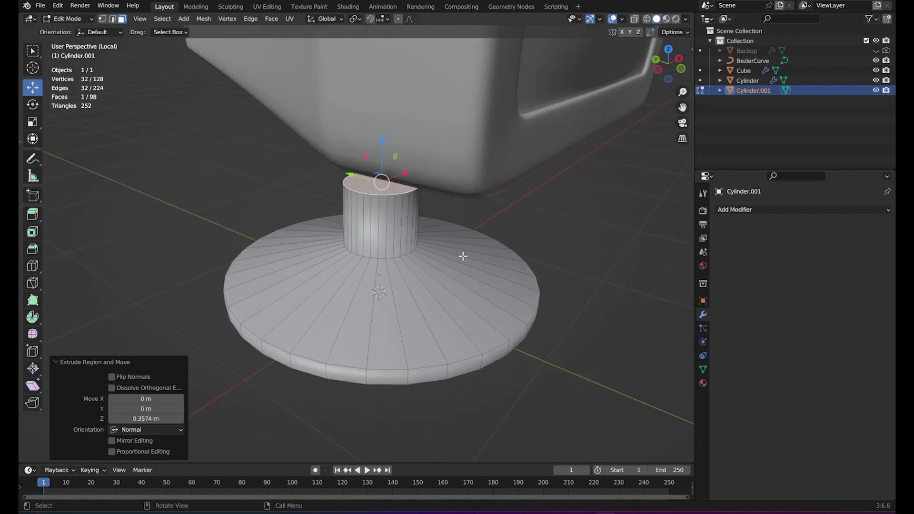
{"action": "scroll", "coordinate": [463, 256], "scroll_direction": "down", "scroll_amount": 3}
{"action": "scroll", "coordinate": [464, 256], "scroll_direction": "down", "scroll_amount": 3}
{"action": "scroll", "coordinate": [464, 255], "scroll_direction": "down", "scroll_amount": 2}
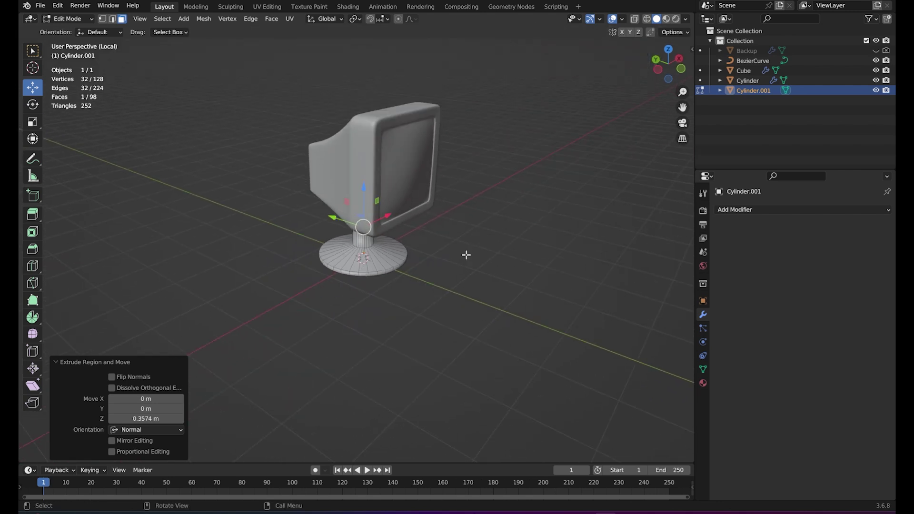
Step: Switch to top orthographic view and compare the stand against the render1.png reference
{"action": "key", "text": "KP_7"}
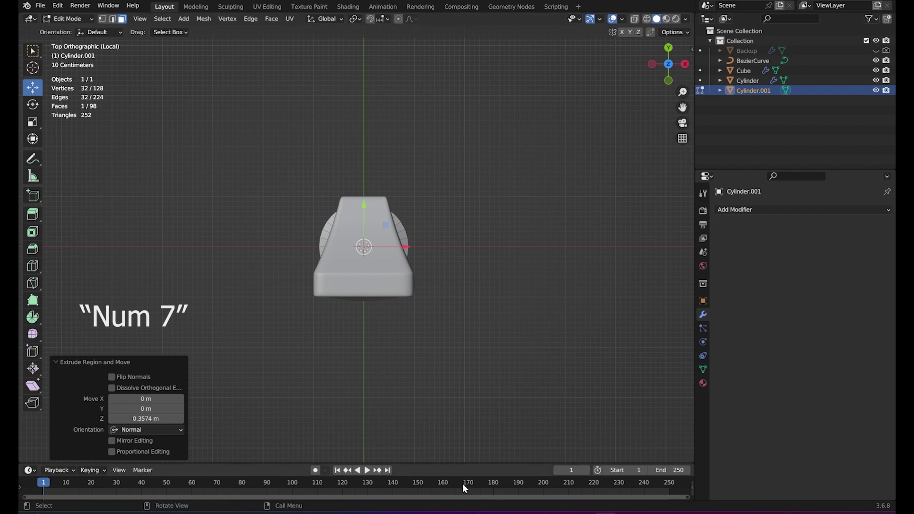
{"action": "left_click", "coordinate": [538, 469]}
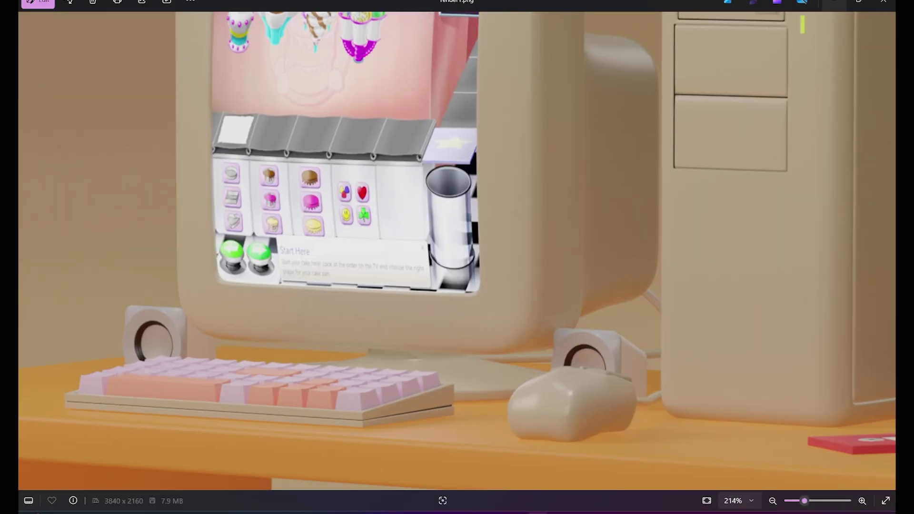
{"action": "key", "text": "alt+Tab"}
{"action": "scroll", "coordinate": [362, 234], "scroll_direction": "up", "scroll_amount": 2}
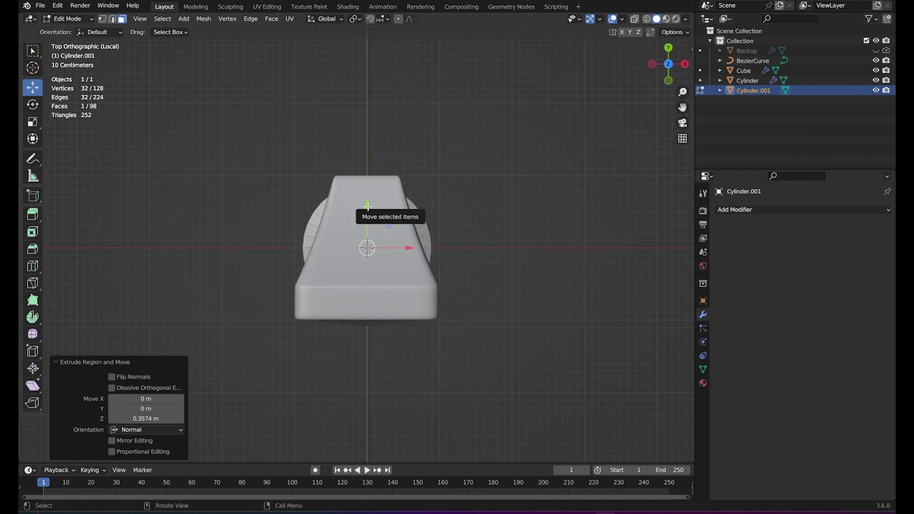
Step: Nudge the column's top face, then slide Cylinder.001 -0.47758 m along Y under the monitor
{"action": "left_click_drag", "start_coordinate": [366, 206], "coordinate": [364, 214]}
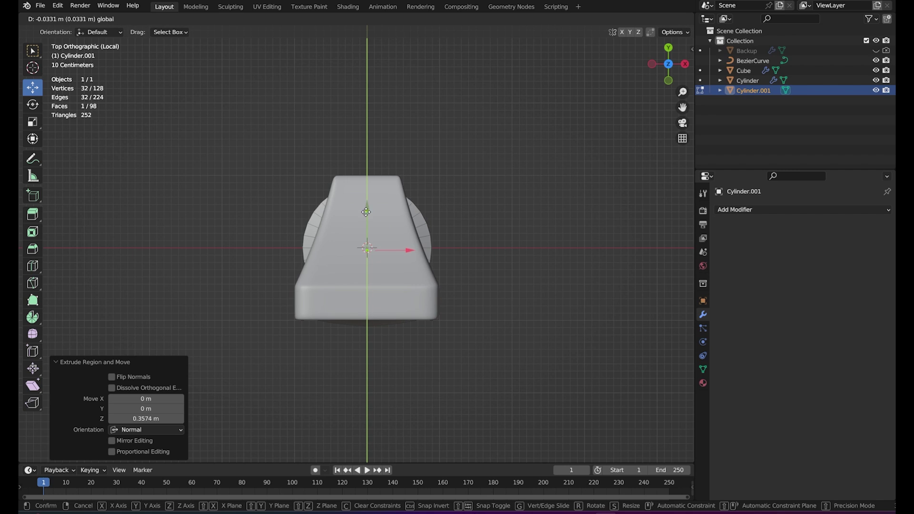
{"action": "key", "text": "Tab"}
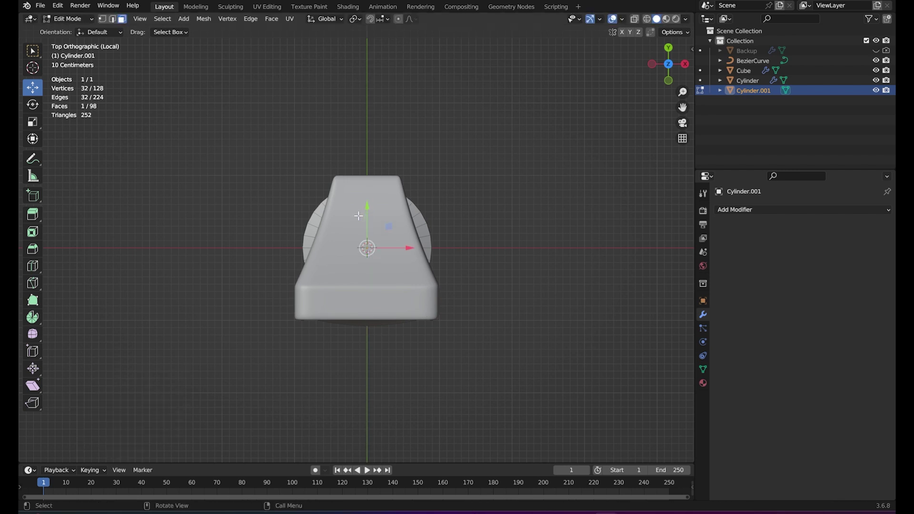
{"action": "left_click_drag", "start_coordinate": [366, 202], "coordinate": [375, 239]}
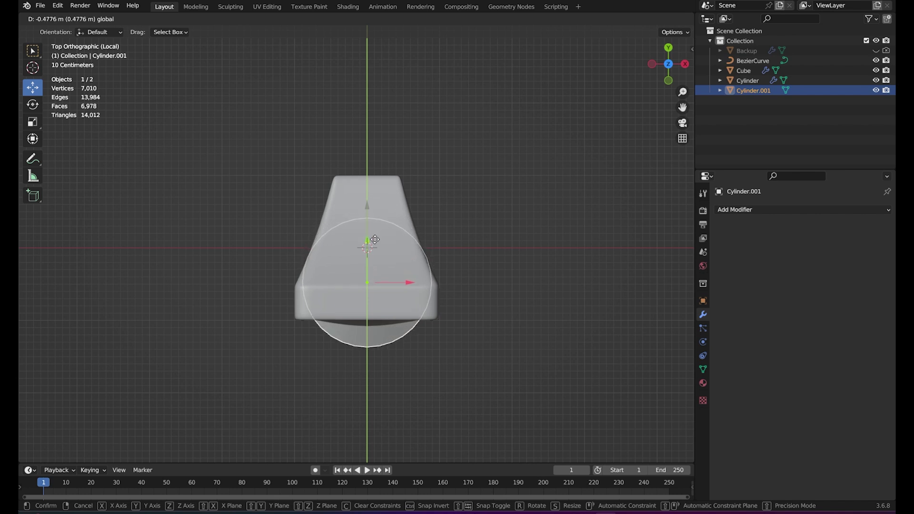
{"action": "left_click_drag", "start_coordinate": [376, 240], "coordinate": [376, 243]}
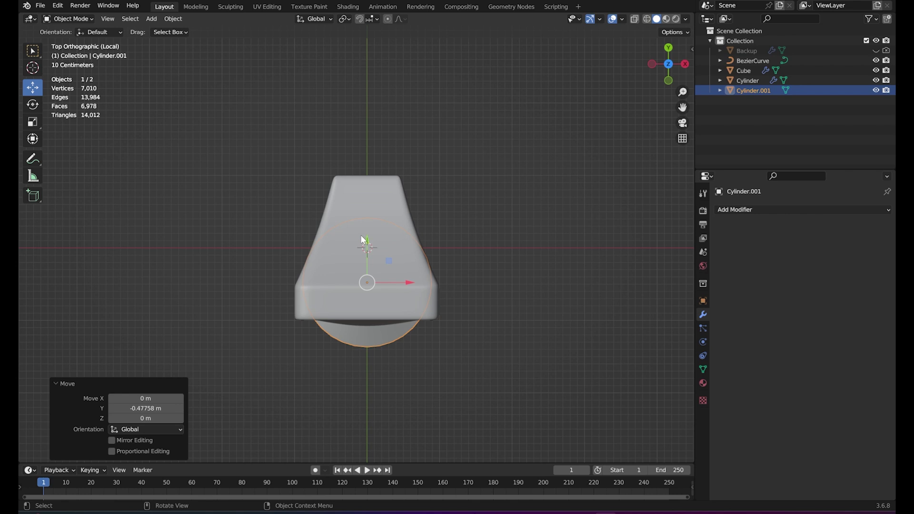
{"action": "mouse_move", "coordinate": [421, 361]}
{"action": "middle_mouse_down"}
{"action": "mouse_move", "coordinate": [459, 265]}
{"action": "mouse_move", "coordinate": [486, 265]}
{"action": "middle_mouse_up"}
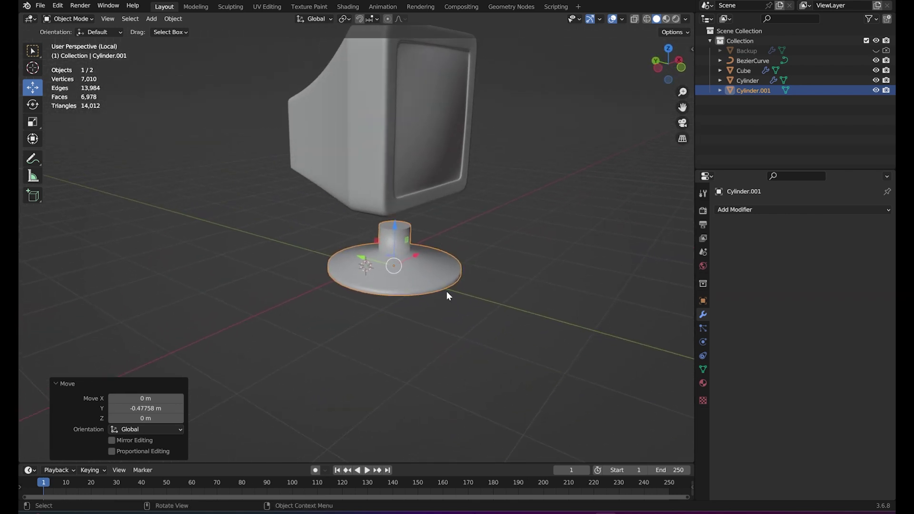
Step: Zoom in on the stand and preview its shape from a few angles
{"action": "scroll", "coordinate": [429, 257], "scroll_direction": "up", "scroll_amount": 3}
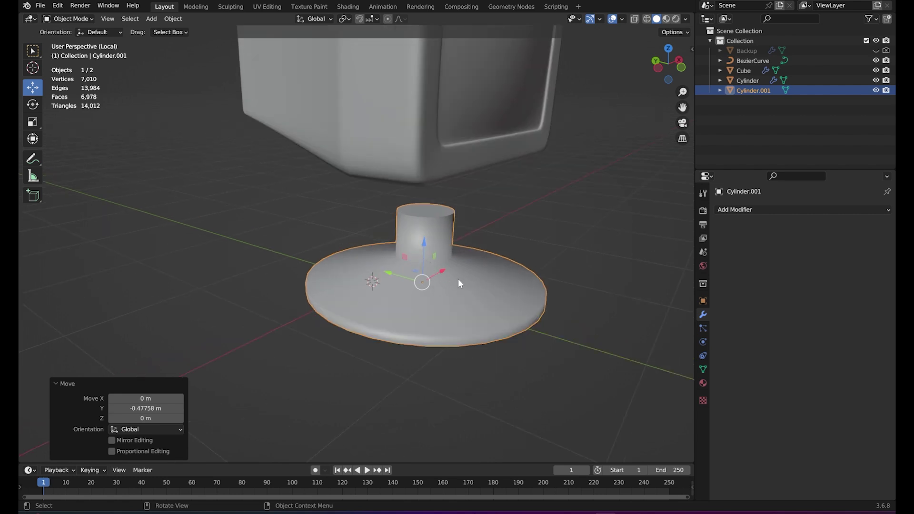
{"action": "middle_click_drag", "start_coordinate": [464, 276], "coordinate": [393, 289], "text": "shift"}
{"action": "scroll", "coordinate": [393, 289], "scroll_direction": "up", "scroll_amount": 2}
{"action": "scroll", "coordinate": [412, 296], "scroll_direction": "up", "scroll_amount": 2}
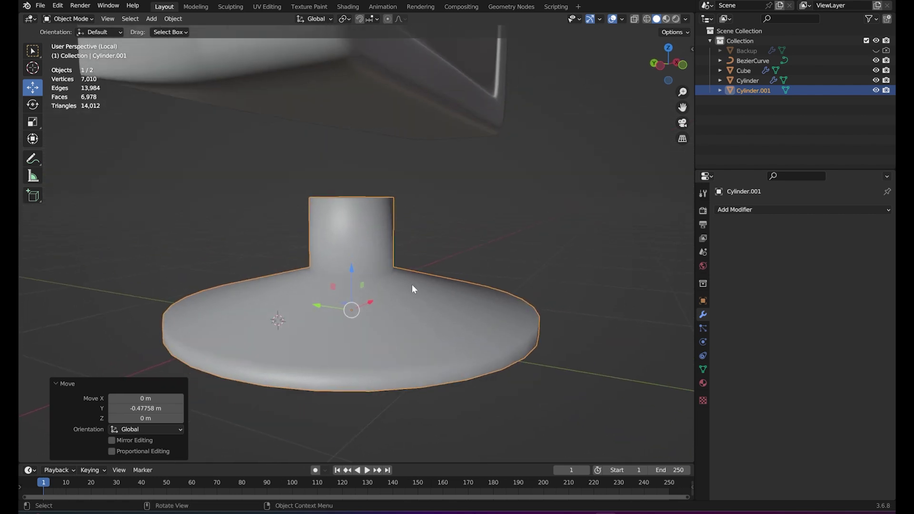
{"action": "key", "text": "Tab"}
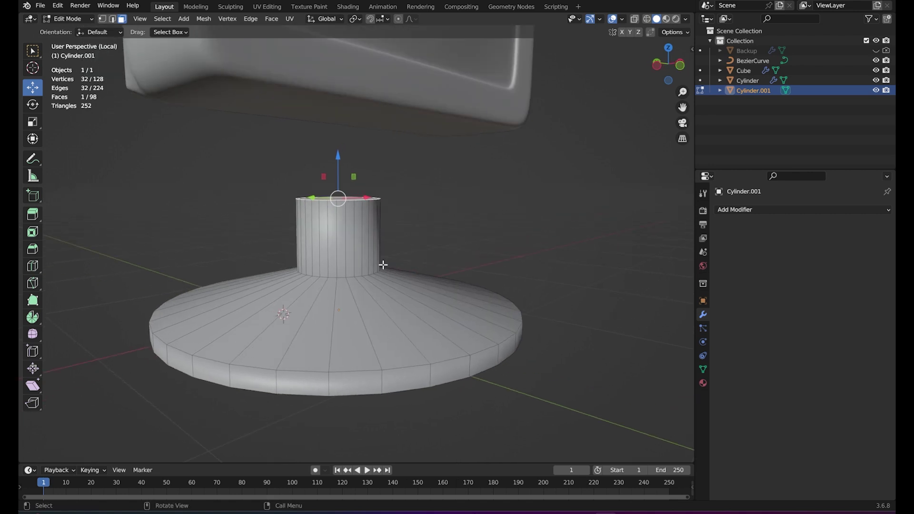
{"action": "key", "text": "Tab"}
{"action": "scroll", "coordinate": [382, 262], "scroll_direction": "down", "scroll_amount": 3}
{"action": "mouse_move", "coordinate": [322, 285]}
{"action": "middle_mouse_down"}
{"action": "mouse_move", "coordinate": [401, 298]}
{"action": "mouse_move", "coordinate": [346, 249]}
{"action": "middle_mouse_up"}
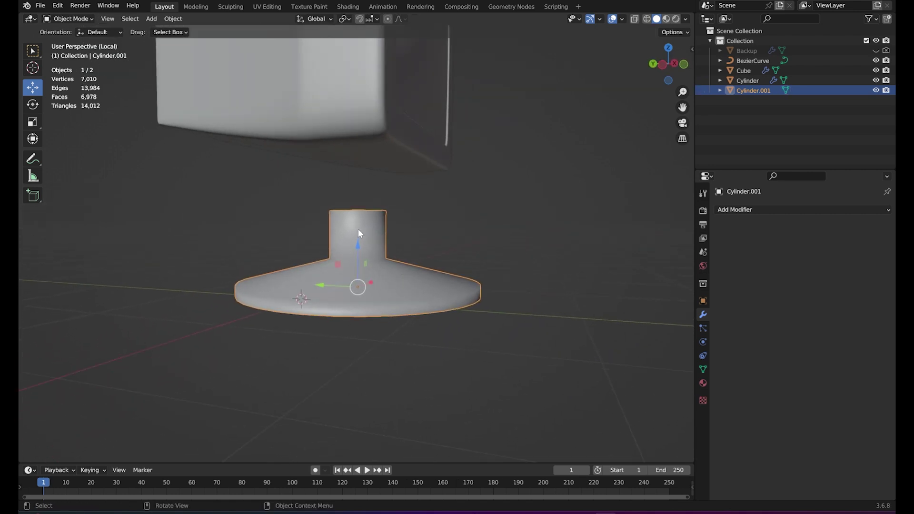
{"action": "middle_click_drag", "start_coordinate": [362, 236], "coordinate": [350, 237]}
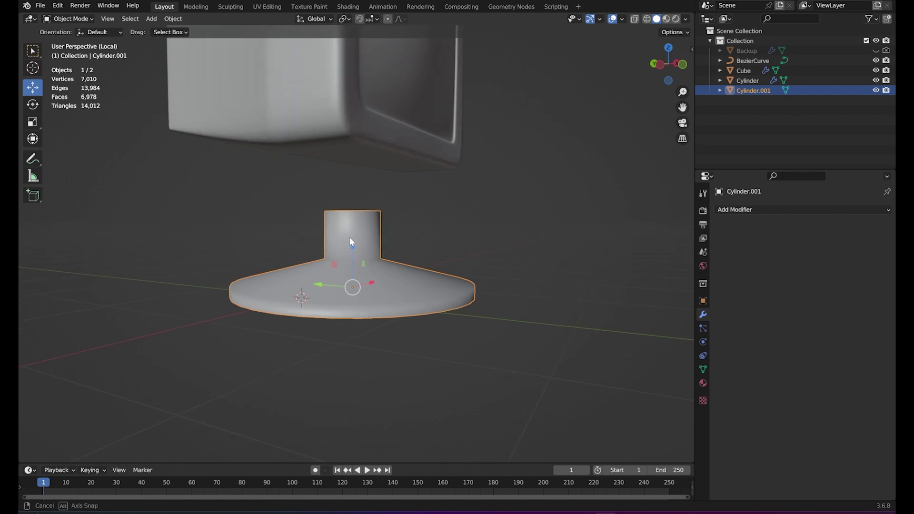
{"action": "scroll", "coordinate": [347, 247], "scroll_direction": "up", "scroll_amount": 1}
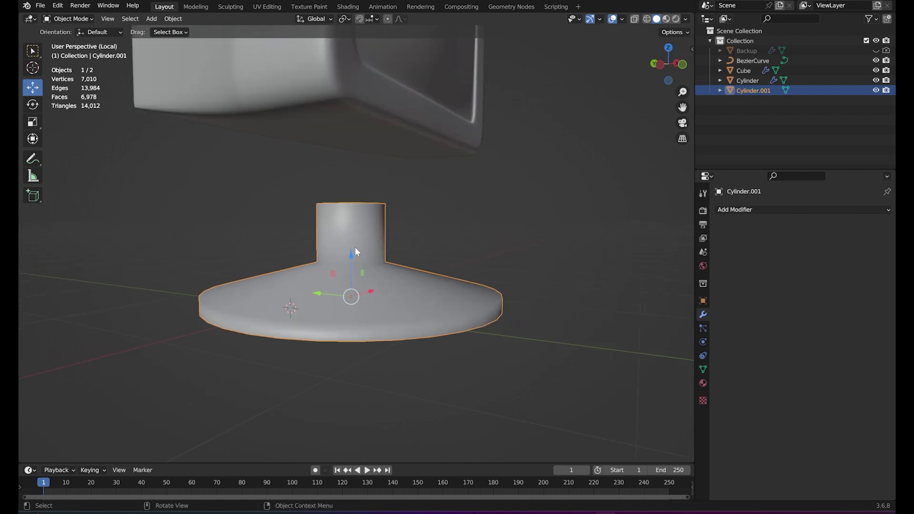
Step: Add loop cuts near the column's base and on the flared base in Edit Mode
{"action": "key", "text": "Tab"}
{"action": "key", "text": "ctrl+r"}
{"action": "left_click", "coordinate": [361, 243]}
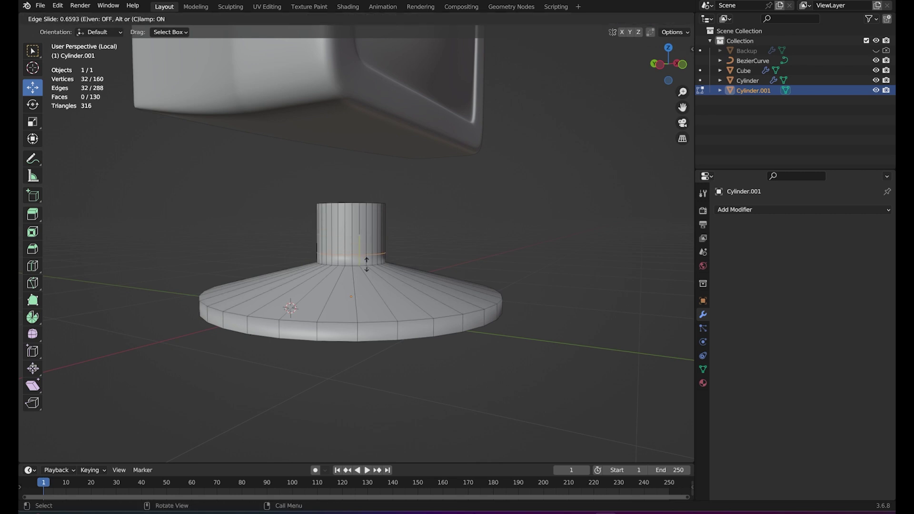
{"action": "left_click", "coordinate": [366, 265]}
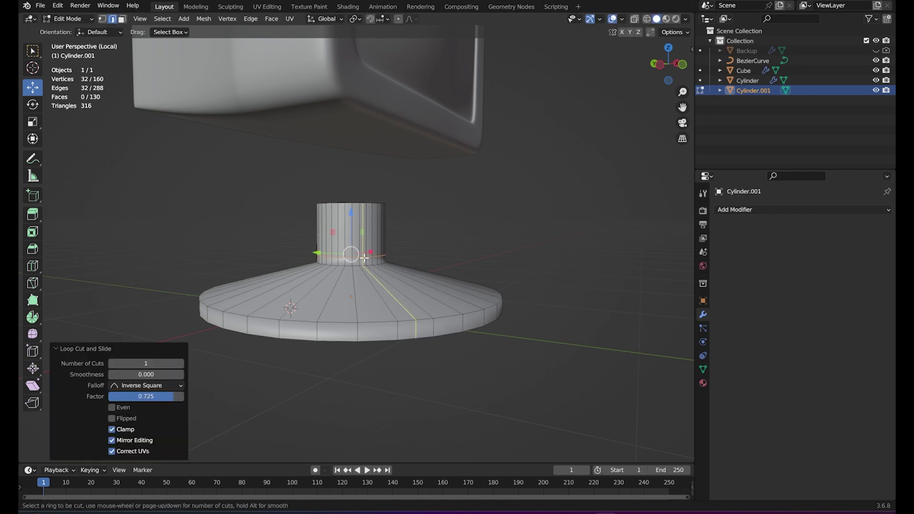
{"action": "key", "text": "ctrl+r"}
{"action": "left_click", "coordinate": [361, 246]}
{"action": "left_click", "coordinate": [359, 227]}
{"action": "key", "text": "ctrl+r"}
{"action": "left_click", "coordinate": [356, 278]}
{"action": "left_click", "coordinate": [350, 262]}
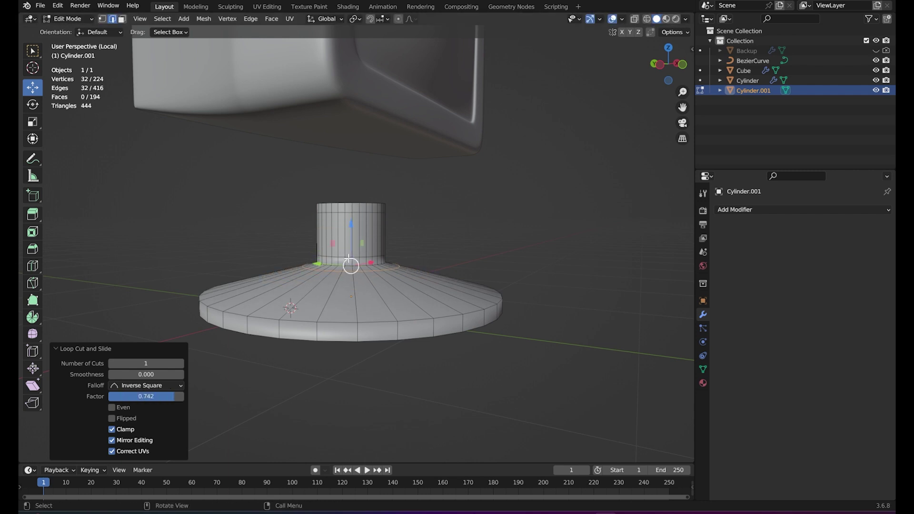
Step: Add further loop cuts on the flared base and around the base rim, then exit Edit Mode
{"action": "key", "text": "ctrl+r"}
{"action": "left_click", "coordinate": [356, 305]}
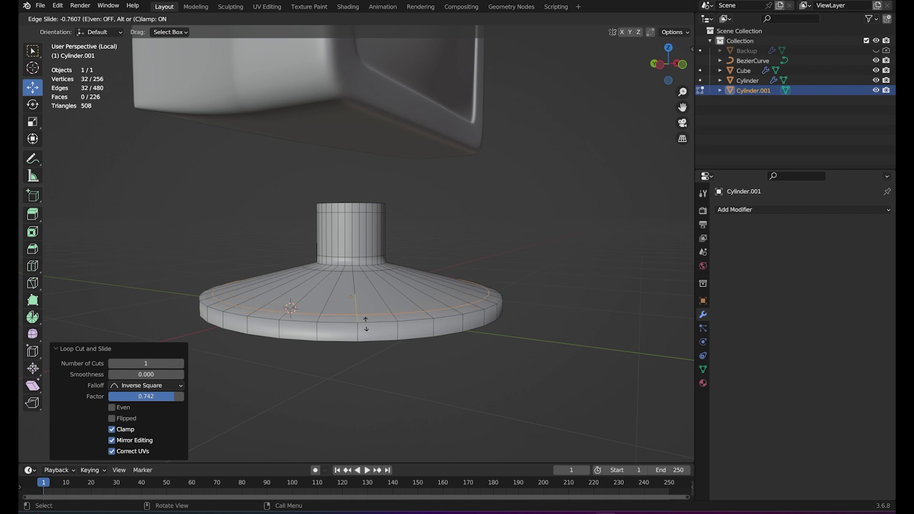
{"action": "left_click", "coordinate": [365, 337]}
{"action": "key", "text": "ctrl+r"}
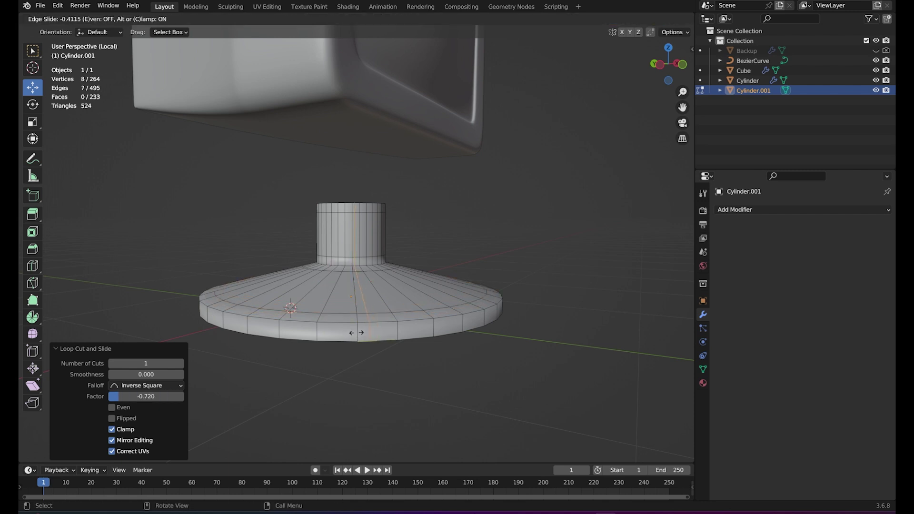
{"action": "right_click", "coordinate": [358, 331]}
{"action": "key", "text": "ctrl+r"}
{"action": "left_click", "coordinate": [357, 331]}
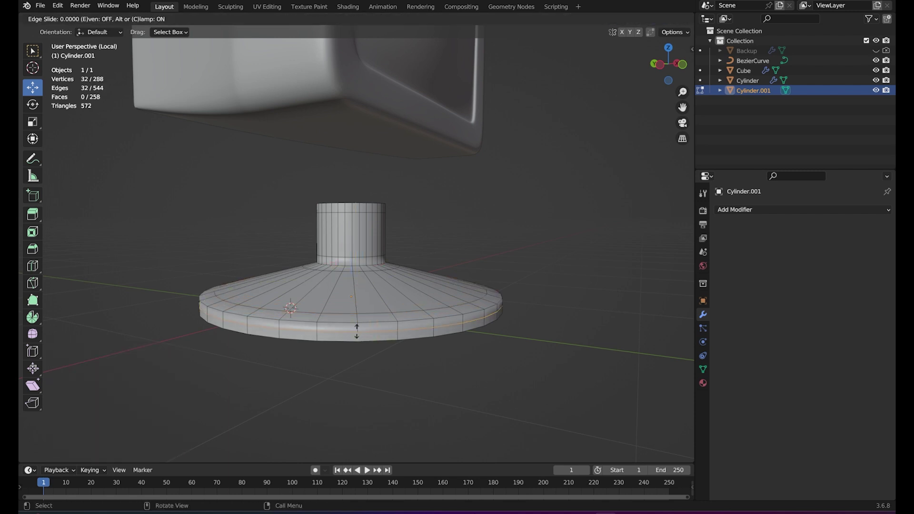
{"action": "left_click", "coordinate": [357, 331]}
{"action": "key", "text": "ctrl+r"}
{"action": "left_click", "coordinate": [356, 337]}
{"action": "key", "text": "Tab"}
{"action": "scroll", "coordinate": [407, 324], "scroll_direction": "up", "scroll_amount": 2}
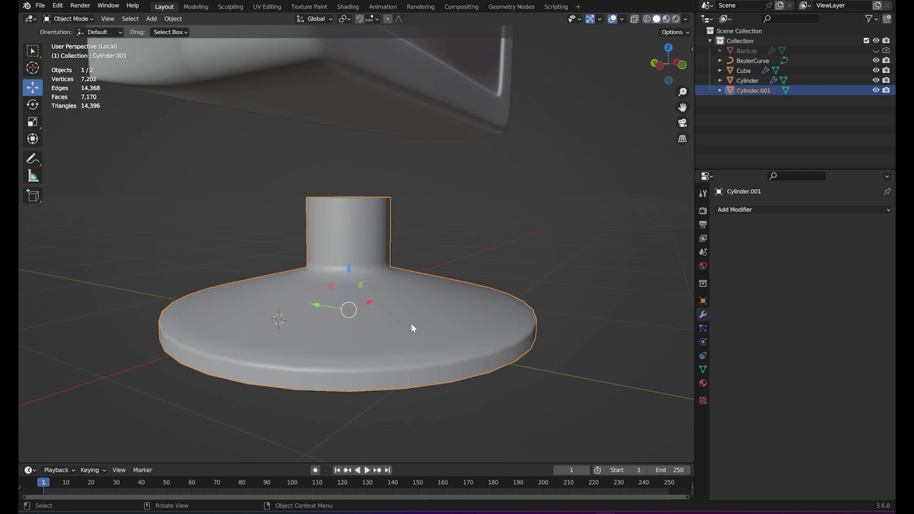
Step: Add a Subdivision Surface modifier to the stand with viewport and render levels 2
{"action": "left_click", "coordinate": [735, 212]}
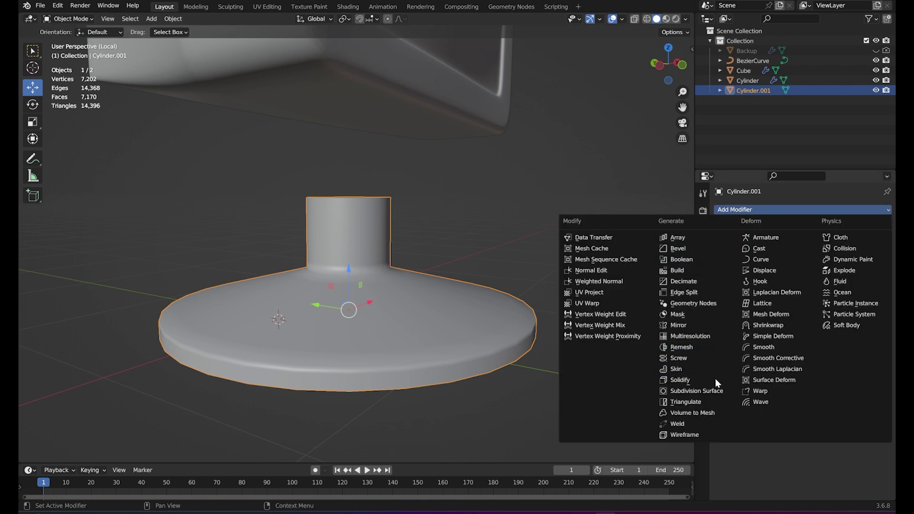
{"action": "left_click", "coordinate": [695, 391]}
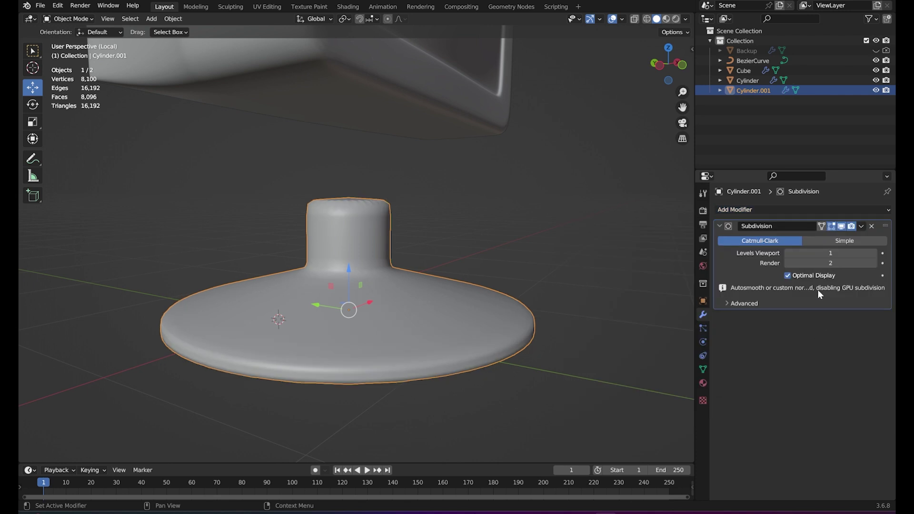
{"action": "left_click", "coordinate": [789, 264]}
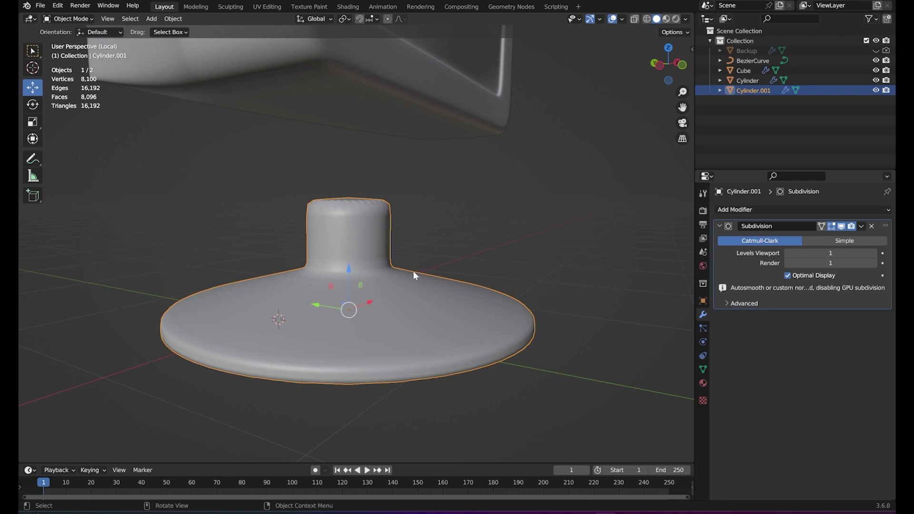
{"action": "key", "text": "Tab"}
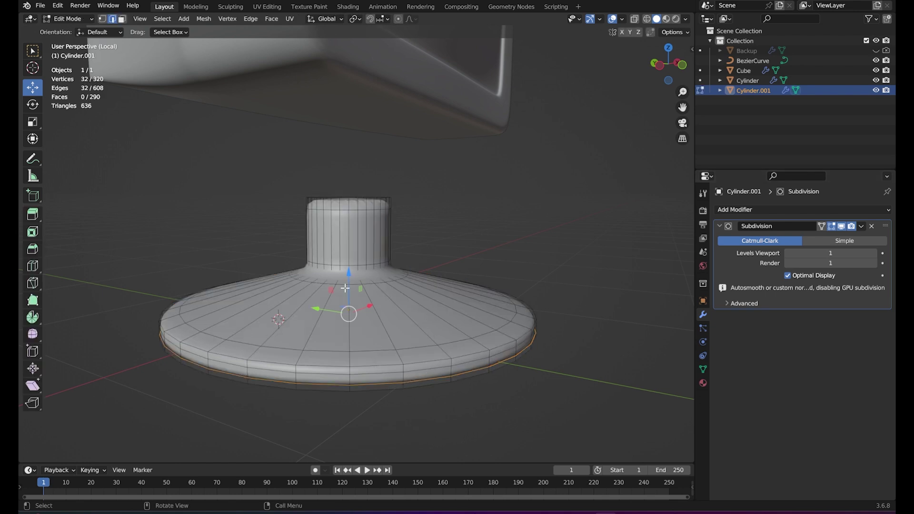
{"action": "key", "text": "Tab"}
{"action": "middle_click_drag", "start_coordinate": [367, 311], "coordinate": [365, 317]}
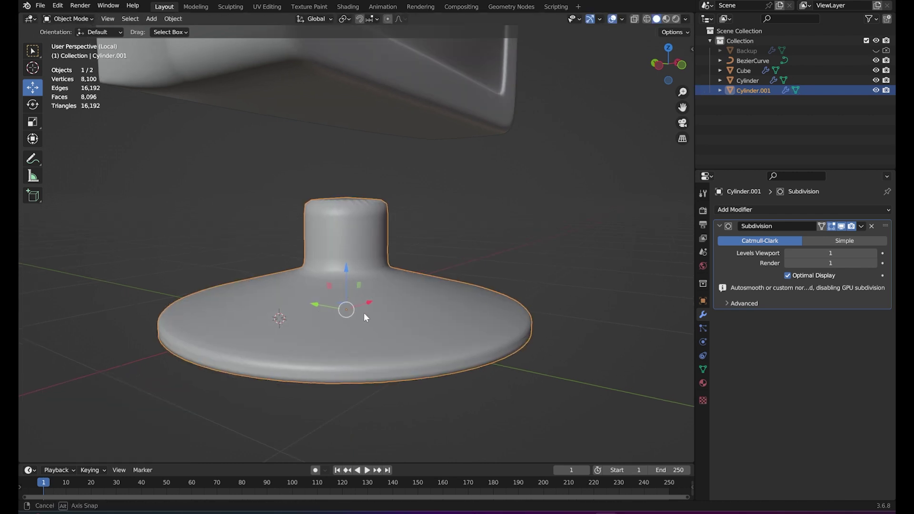
{"action": "key", "text": "Tab"}
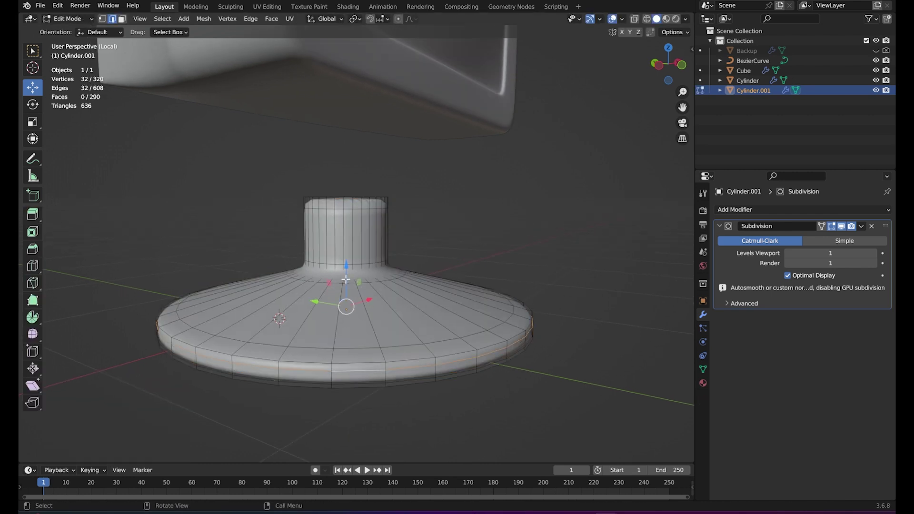
{"action": "key", "text": "Tab"}
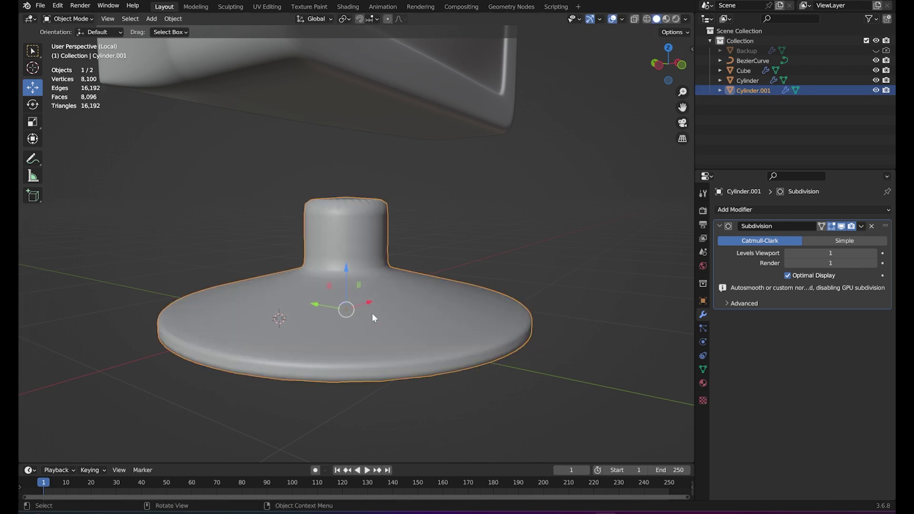
{"action": "mouse_move", "coordinate": [373, 315]}
{"action": "middle_mouse_down"}
{"action": "mouse_move", "coordinate": [352, 303]}
{"action": "mouse_move", "coordinate": [423, 317]}
{"action": "middle_mouse_up"}
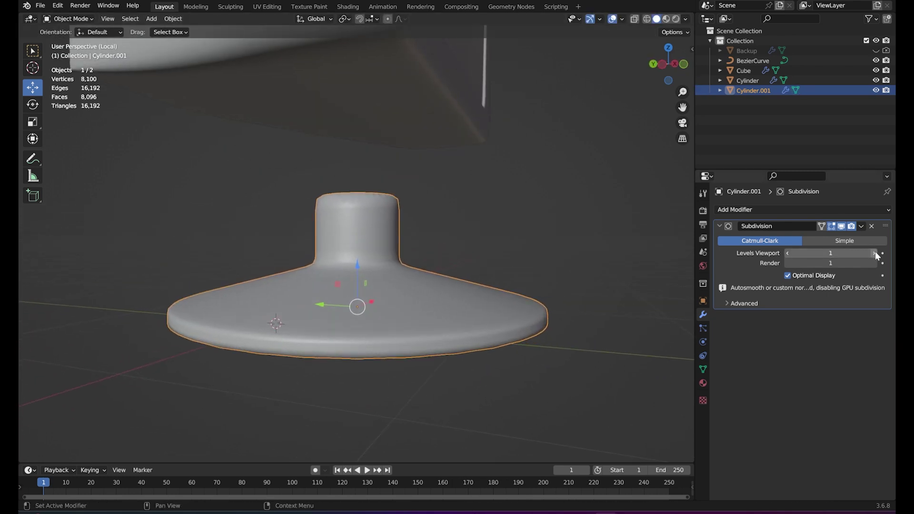
{"action": "left_click", "coordinate": [875, 253]}
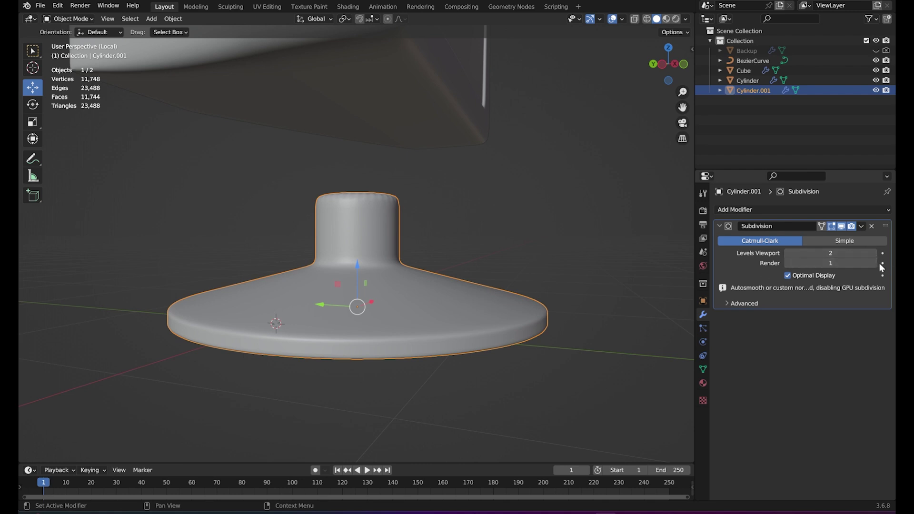
{"action": "left_click", "coordinate": [875, 263]}
{"action": "middle_click_drag", "start_coordinate": [633, 310], "coordinate": [606, 319]}
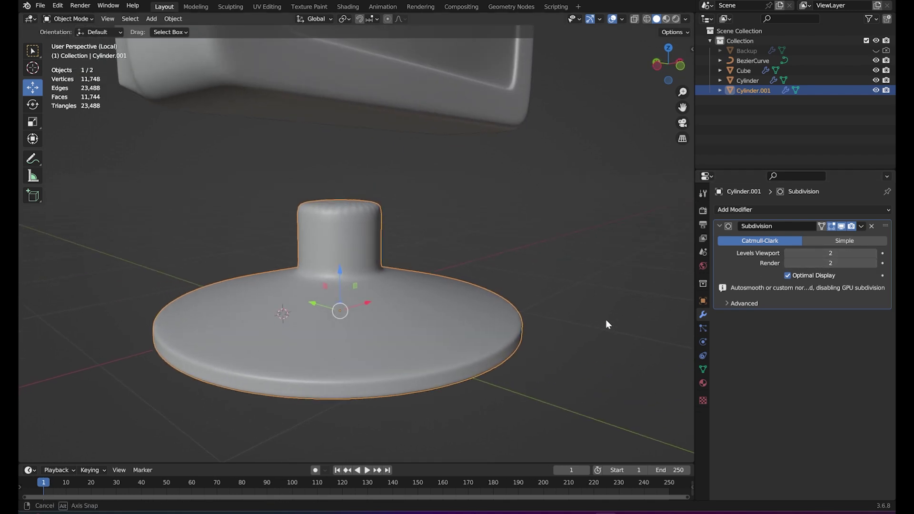
Step: Raise the neck's top edge loop slightly, leaving the neck base loop unchanged
{"action": "key", "text": "Tab"}
{"action": "left_click", "coordinate": [333, 211], "text": "alt"}
{"action": "left_click_drag", "start_coordinate": [338, 191], "coordinate": [338, 184]}
{"action": "key", "text": "Tab"}
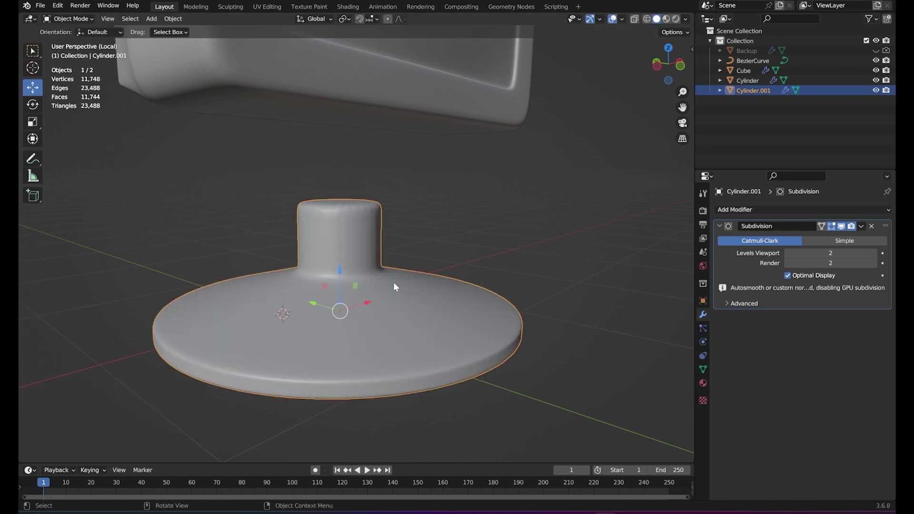
{"action": "key", "text": "Tab"}
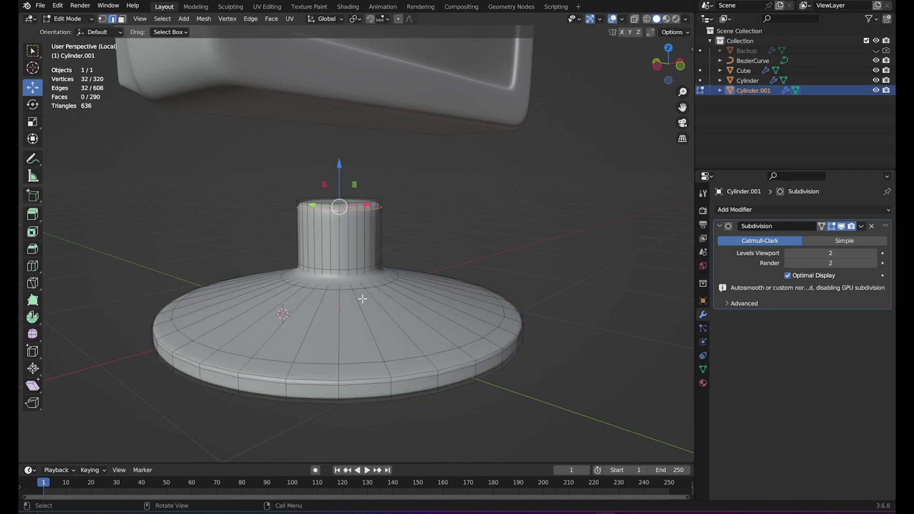
{"action": "left_click", "coordinate": [381, 285], "text": "alt"}
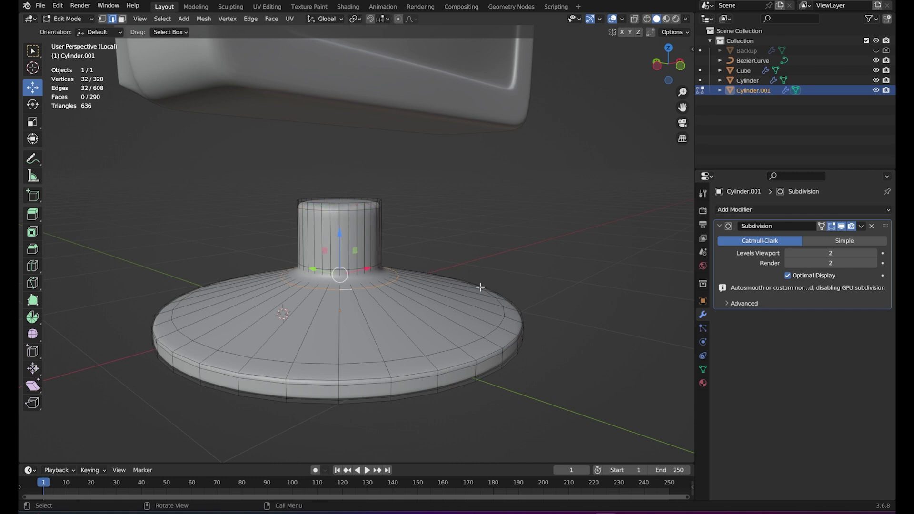
{"action": "key", "text": "g"}
{"action": "key", "text": "Escape"}
Step: Exit Edit Mode and save the file as Pc Tutorial 1.blend
{"action": "scroll", "coordinate": [449, 286], "scroll_direction": "down", "scroll_amount": 2}
{"action": "scroll", "coordinate": [449, 287], "scroll_direction": "down", "scroll_amount": 2}
{"action": "mouse_move", "coordinate": [449, 286]}
{"action": "middle_mouse_down"}
{"action": "mouse_move", "coordinate": [431, 286]}
{"action": "mouse_move", "coordinate": [486, 284]}
{"action": "mouse_move", "coordinate": [454, 316]}
{"action": "mouse_move", "coordinate": [402, 308]}
{"action": "middle_mouse_up"}
{"action": "key", "text": "Tab"}
{"action": "key", "text": "ctrl+s"}
{"action": "key", "text": "KP_1"}
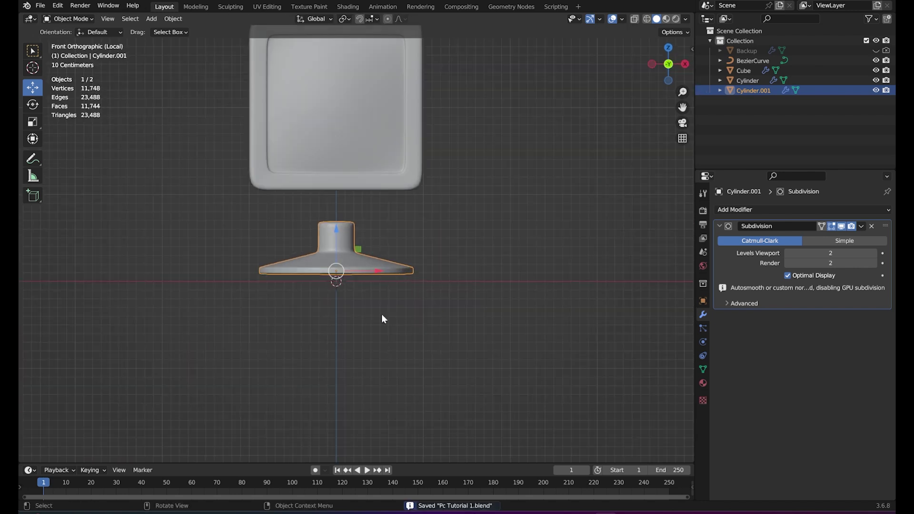
Step: Raise Cylinder.001 0.61865 m on Z so it sits beneath the monitor
{"action": "left_click_drag", "start_coordinate": [336, 231], "coordinate": [337, 188]}
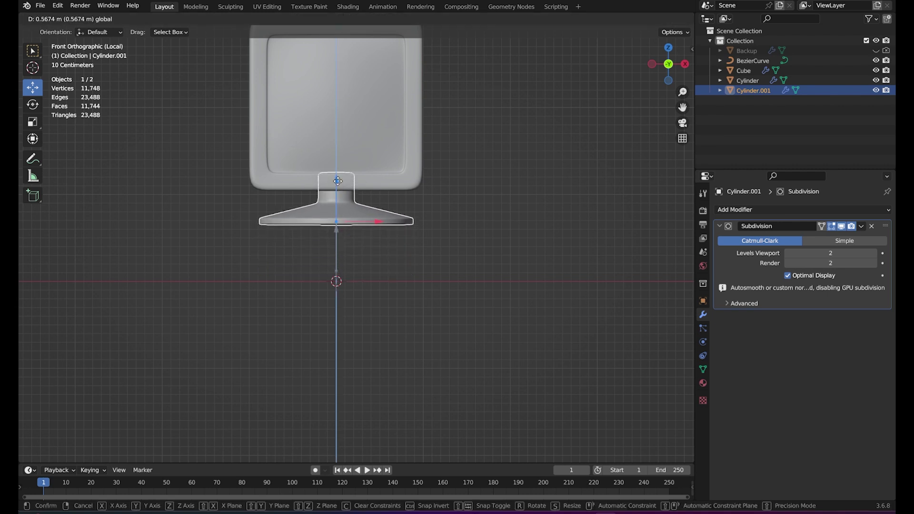
{"action": "left_click_drag", "start_coordinate": [337, 188], "coordinate": [340, 182]}
{"action": "mouse_move", "coordinate": [340, 181]}
{"action": "middle_mouse_down"}
{"action": "mouse_move", "coordinate": [370, 255]}
{"action": "mouse_move", "coordinate": [422, 252]}
{"action": "mouse_move", "coordinate": [324, 267]}
{"action": "mouse_move", "coordinate": [254, 263]}
{"action": "mouse_move", "coordinate": [374, 249]}
{"action": "mouse_move", "coordinate": [423, 291]}
{"action": "mouse_move", "coordinate": [370, 299]}
{"action": "mouse_move", "coordinate": [353, 281]}
{"action": "middle_mouse_up"}
{"action": "key", "text": "Tab"}
{"action": "key", "text": "Tab"}
{"action": "scroll", "coordinate": [349, 264], "scroll_direction": "down", "scroll_amount": 3}
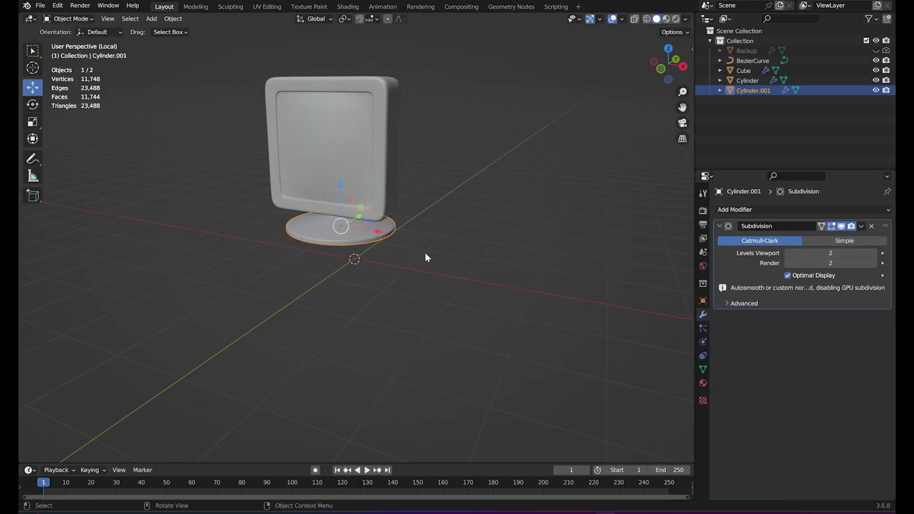
{"action": "mouse_move", "coordinate": [425, 252]}
{"action": "middle_mouse_down"}
{"action": "mouse_move", "coordinate": [487, 294]}
{"action": "mouse_move", "coordinate": [469, 309]}
{"action": "middle_mouse_up"}
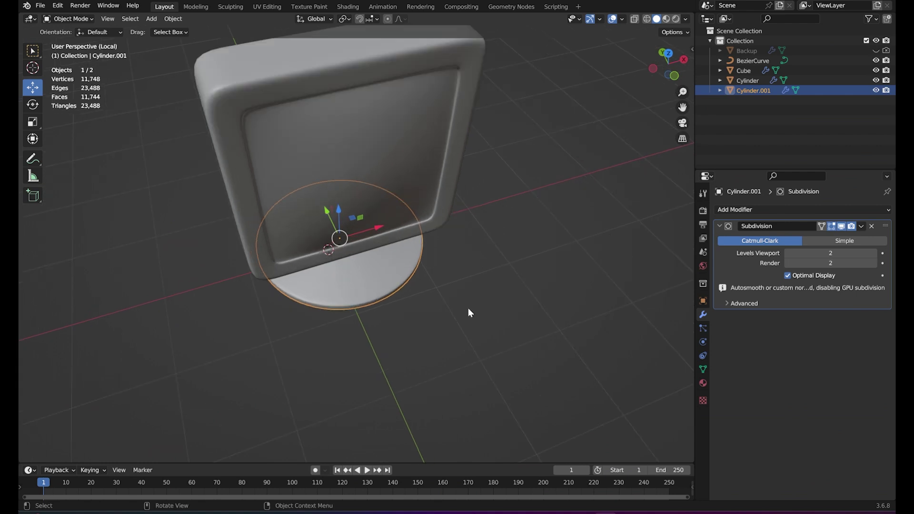
Step: Scale the stand down to about 0.8721 and check it from several angles
{"action": "key", "text": "s"}
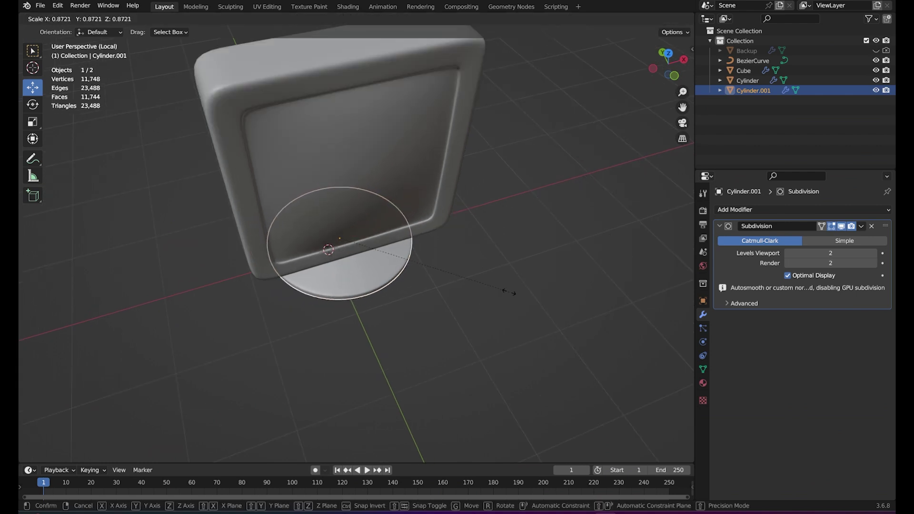
{"action": "left_click", "coordinate": [514, 317]}
{"action": "left_click", "coordinate": [513, 319]}
{"action": "mouse_move", "coordinate": [513, 319]}
{"action": "middle_mouse_down"}
{"action": "mouse_move", "coordinate": [519, 299]}
{"action": "mouse_move", "coordinate": [426, 289]}
{"action": "middle_mouse_up"}
{"action": "left_click", "coordinate": [427, 269]}
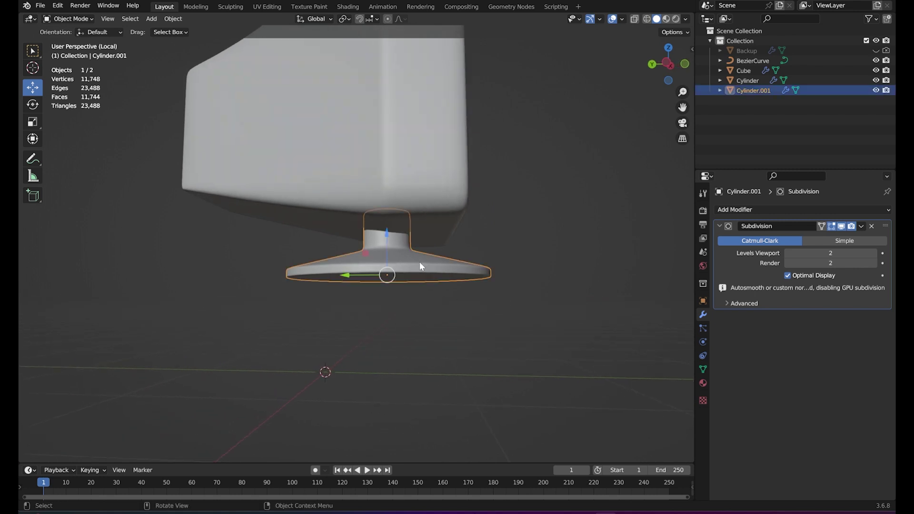
{"action": "left_click", "coordinate": [482, 241]}
{"action": "mouse_move", "coordinate": [514, 269]}
{"action": "middle_mouse_down"}
{"action": "mouse_move", "coordinate": [541, 279]}
{"action": "mouse_move", "coordinate": [415, 316]}
{"action": "mouse_move", "coordinate": [378, 278]}
{"action": "mouse_move", "coordinate": [413, 288]}
{"action": "middle_mouse_up"}
{"action": "scroll", "coordinate": [414, 318], "scroll_direction": "down", "scroll_amount": 3}
{"action": "scroll", "coordinate": [413, 288], "scroll_direction": "up", "scroll_amount": 2}
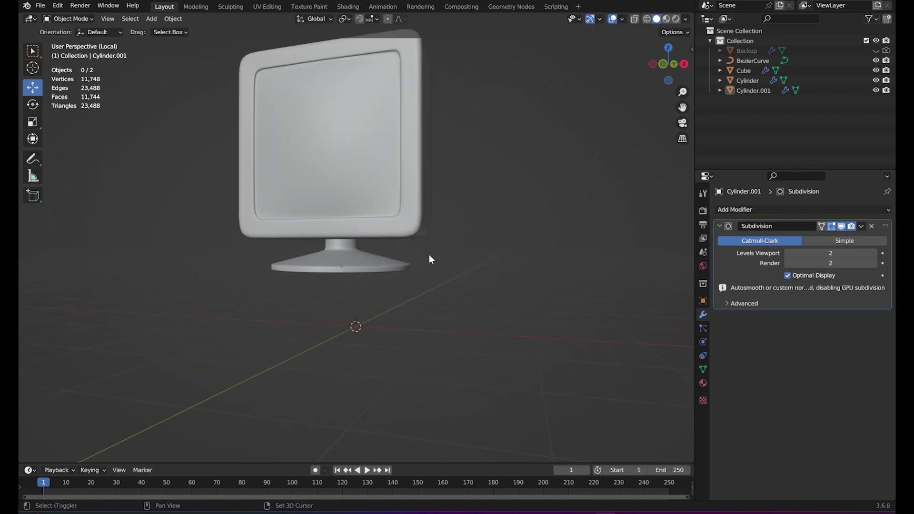
{"action": "scroll", "coordinate": [429, 254], "scroll_direction": "up", "scroll_amount": 2}
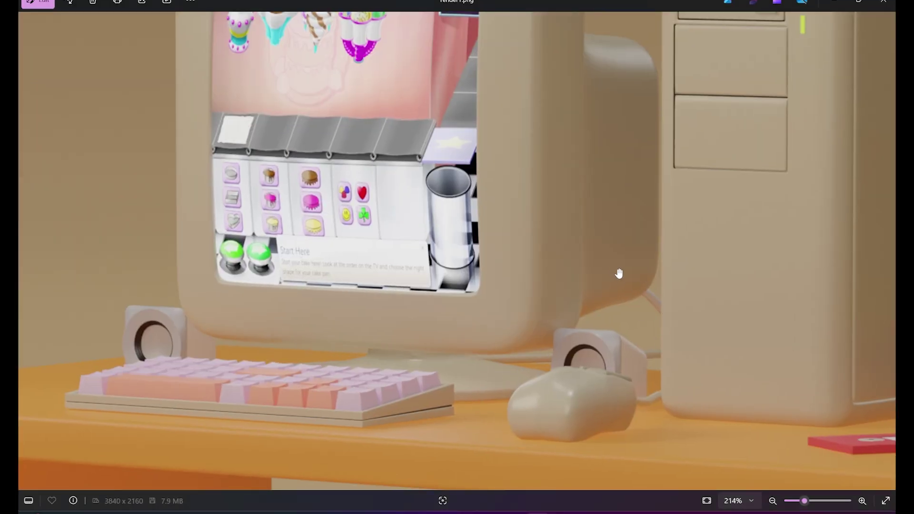
Step: Orbit to the monitor's back and place the 3D cursor there
{"action": "scroll", "coordinate": [652, 195], "scroll_direction": "down", "scroll_amount": 3}
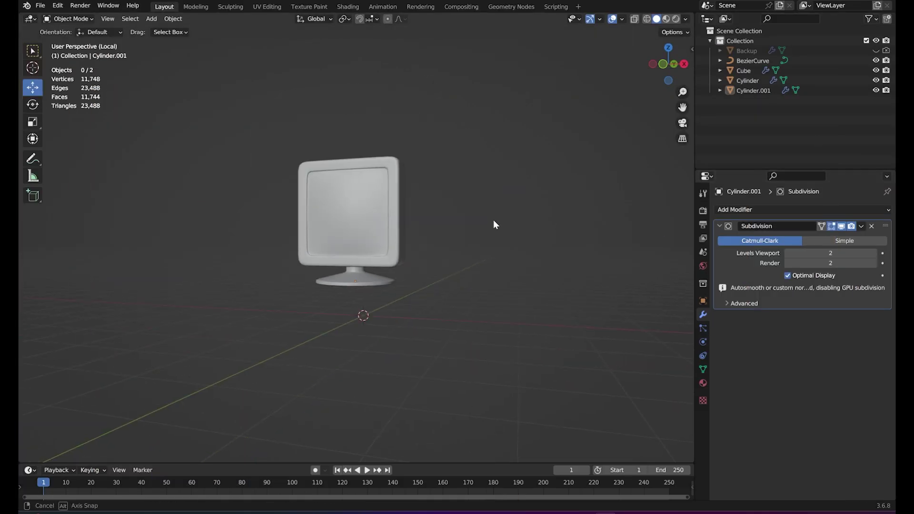
{"action": "mouse_move", "coordinate": [493, 225]}
{"action": "middle_mouse_down"}
{"action": "mouse_move", "coordinate": [327, 259]}
{"action": "mouse_move", "coordinate": [427, 271]}
{"action": "mouse_move", "coordinate": [494, 333]}
{"action": "mouse_move", "coordinate": [480, 316]}
{"action": "middle_mouse_up"}
{"action": "mouse_move", "coordinate": [472, 326]}
{"action": "middle_mouse_down"}
{"action": "mouse_move", "coordinate": [423, 270]}
{"action": "mouse_move", "coordinate": [373, 253]}
{"action": "middle_mouse_up"}
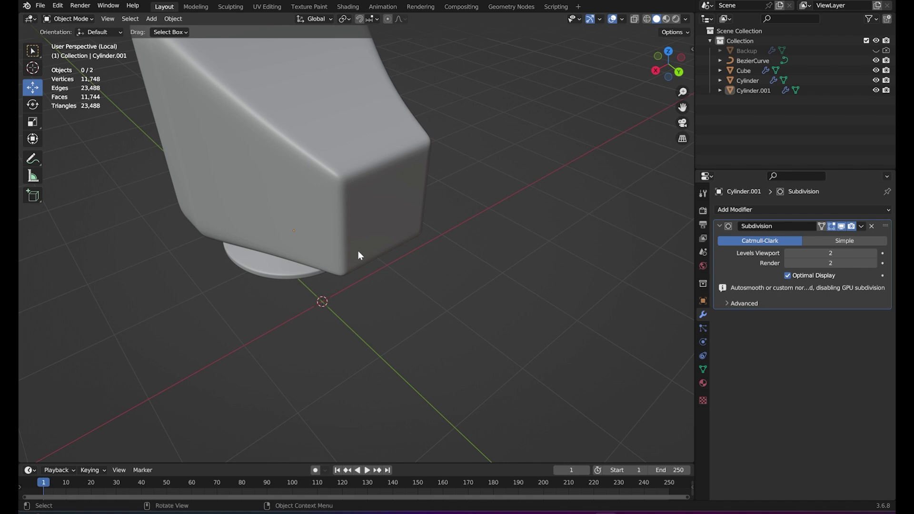
{"action": "right_click", "coordinate": [358, 251], "text": "shift"}
Step: Add a Bezier curve at the 3D cursor and rotate it 90° around Z
{"action": "mouse_move", "coordinate": [448, 299]}
{"action": "middle_mouse_down"}
{"action": "mouse_move", "coordinate": [381, 262]}
{"action": "mouse_move", "coordinate": [431, 264]}
{"action": "mouse_move", "coordinate": [408, 279]}
{"action": "middle_mouse_up"}
{"action": "scroll", "coordinate": [405, 241], "scroll_direction": "up", "scroll_amount": 3}
{"action": "key", "text": "shift+a"}
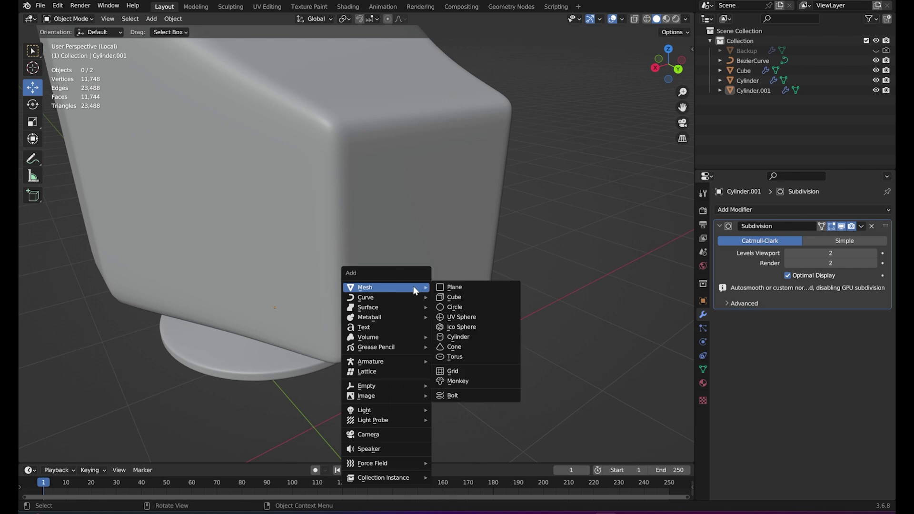
{"action": "mouse_move", "coordinate": [366, 297]}
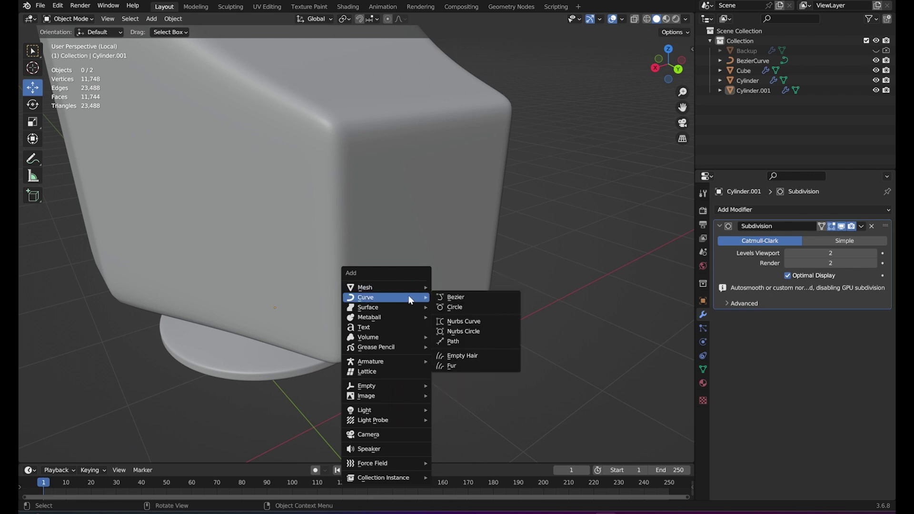
{"action": "left_click", "coordinate": [476, 297]}
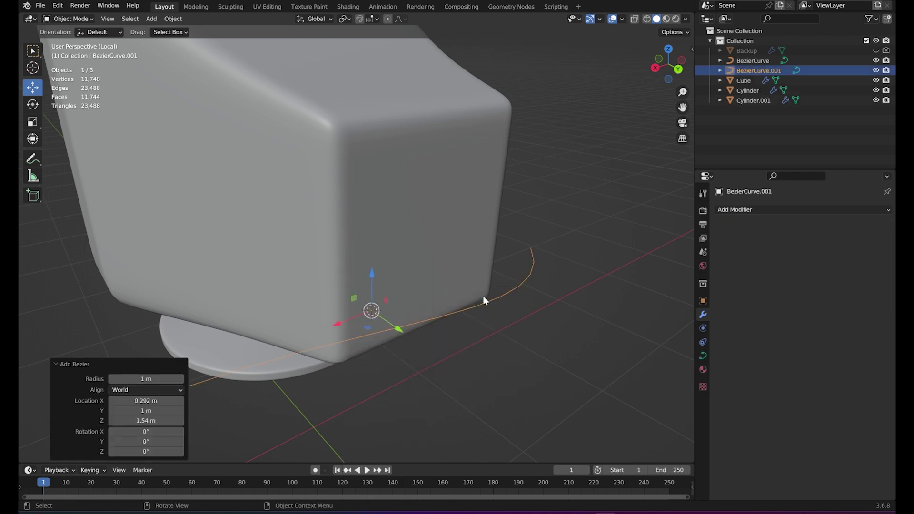
{"action": "scroll", "coordinate": [478, 284], "scroll_direction": "down", "scroll_amount": 2}
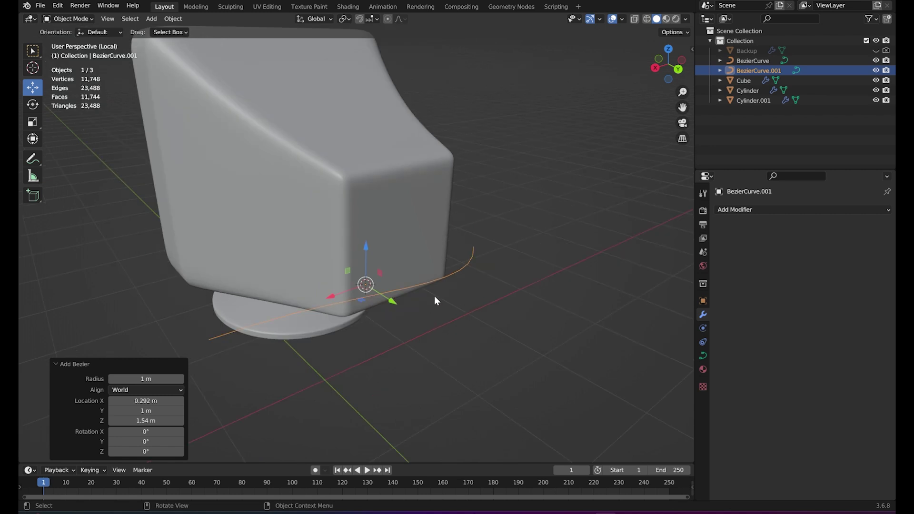
{"action": "key", "text": "r"}
{"action": "key", "text": "z"}
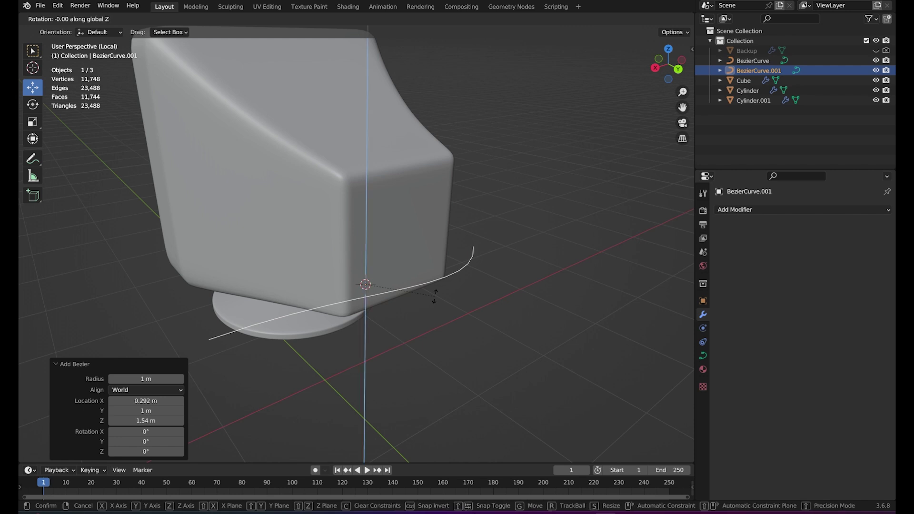
{"action": "type", "text": "90"}
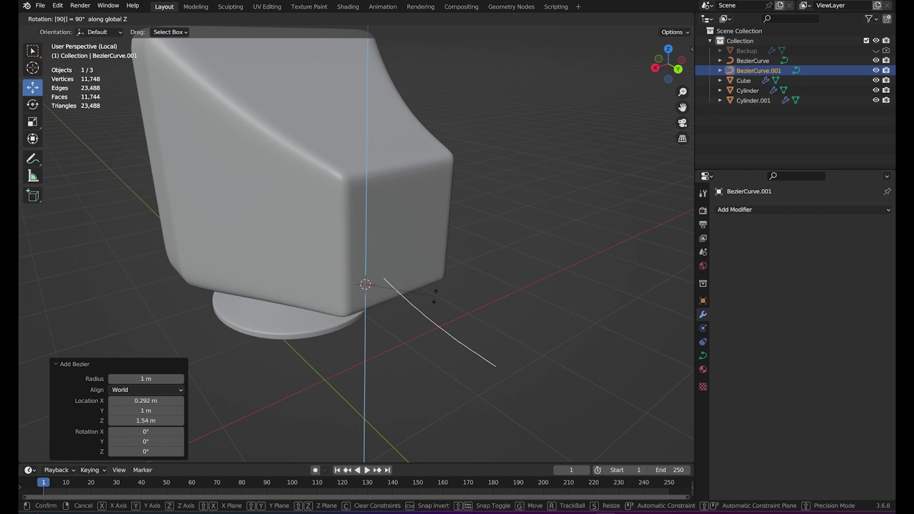
{"action": "key", "text": "Return"}
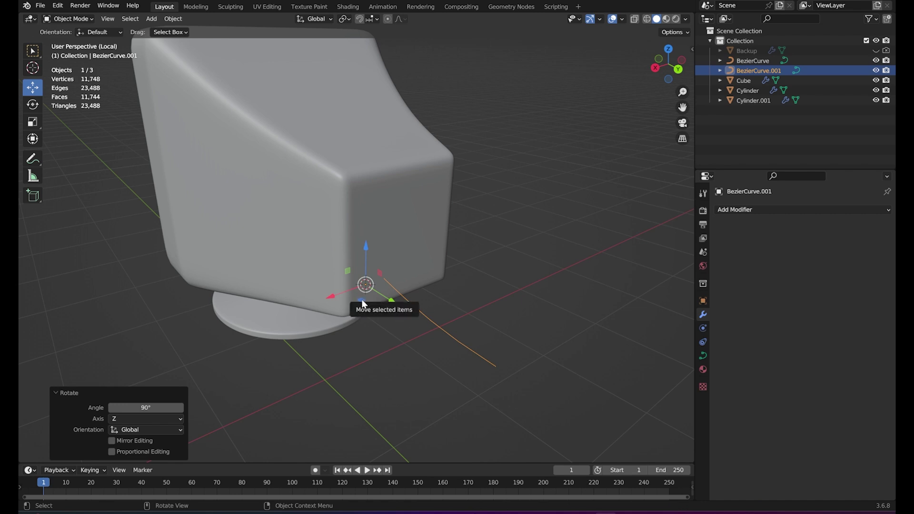
Step: Position the curve to trail from the monitor's back, nudging it along X in top view
{"action": "left_click_drag", "start_coordinate": [363, 301], "coordinate": [446, 393]}
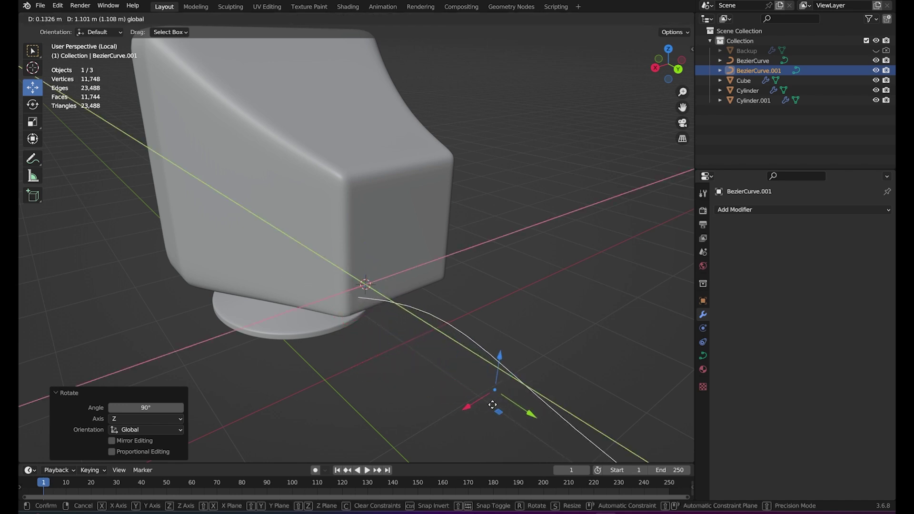
{"action": "left_click_drag", "start_coordinate": [446, 393], "coordinate": [502, 394]}
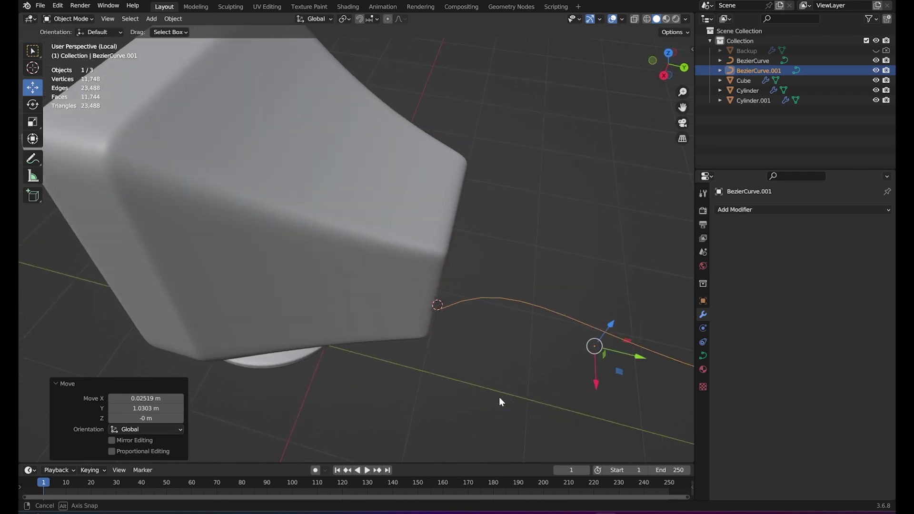
{"action": "middle_click_drag", "start_coordinate": [454, 368], "coordinate": [445, 361]}
{"action": "key", "text": "KP_7"}
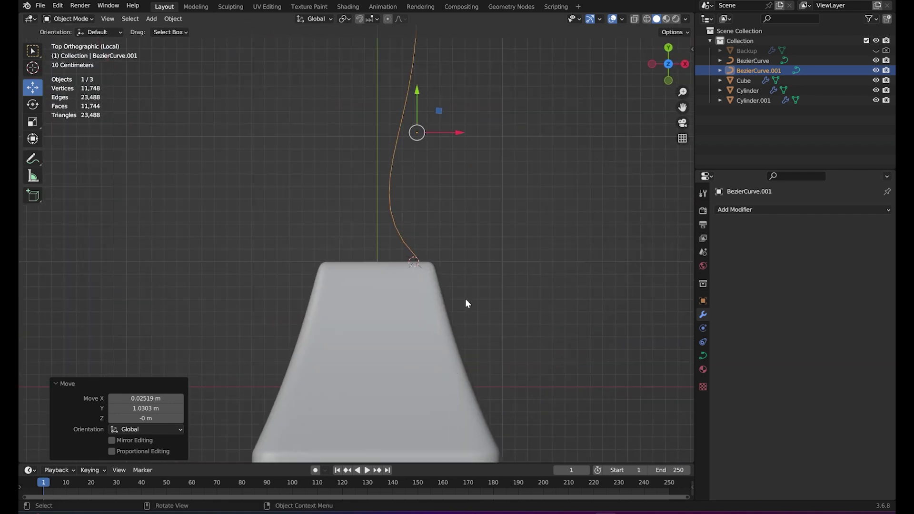
{"action": "key", "text": "g"}
{"action": "key", "text": "x"}
{"action": "left_click", "coordinate": [433, 112]}
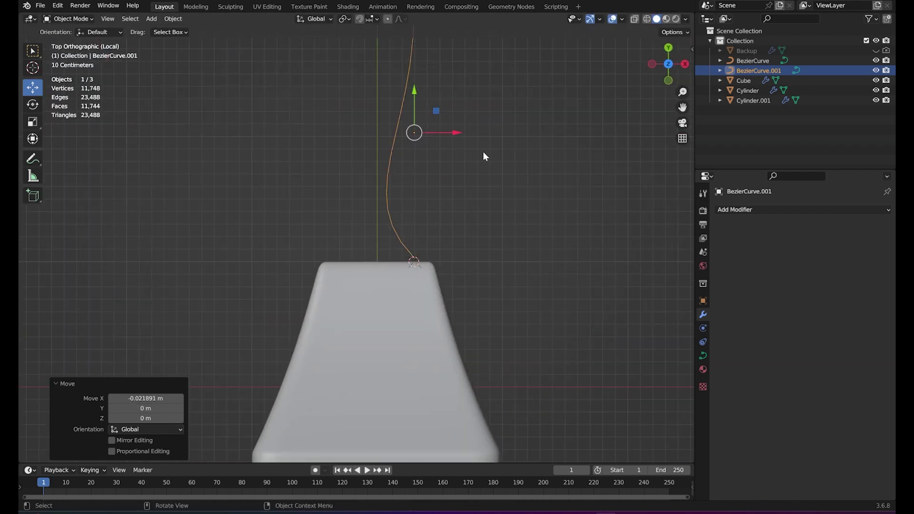
{"action": "middle_click_drag", "start_coordinate": [483, 152], "coordinate": [362, 97]}
{"action": "key", "text": "Tab"}
{"action": "scroll", "coordinate": [370, 281], "scroll_direction": "up", "scroll_amount": 2}
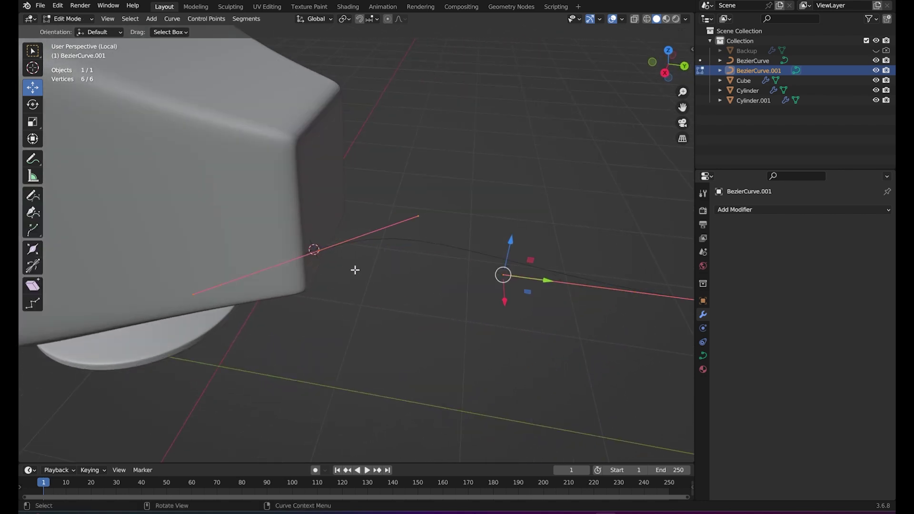
Step: Snap the curve's end point onto the monitor's back and push the far control point outward
{"action": "scroll", "coordinate": [306, 256], "scroll_direction": "up", "scroll_amount": 2}
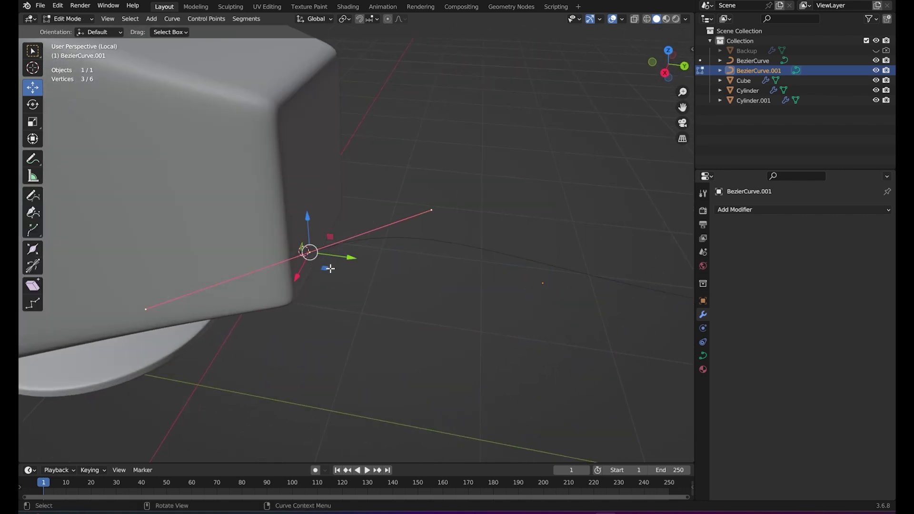
{"action": "left_click_drag", "start_coordinate": [330, 269], "coordinate": [317, 269]}
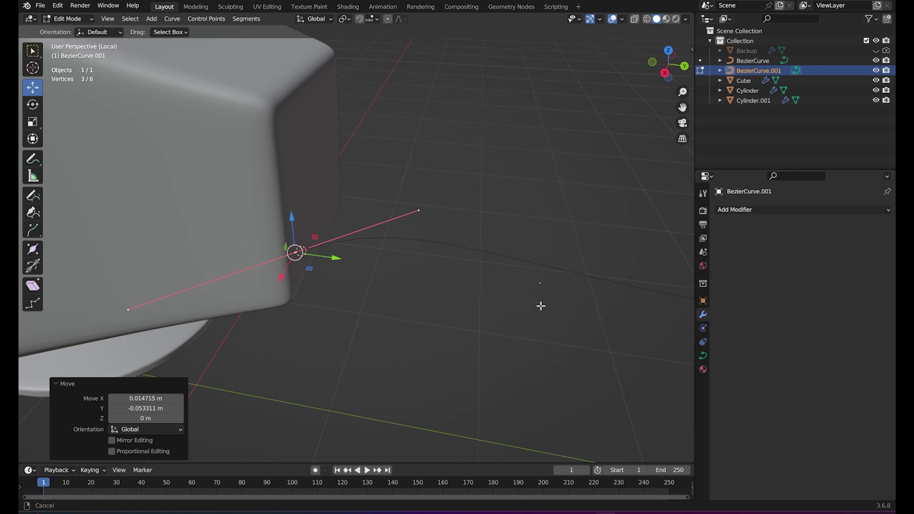
{"action": "scroll", "coordinate": [562, 295], "scroll_direction": "up", "scroll_amount": 3}
{"action": "left_click", "coordinate": [595, 267]}
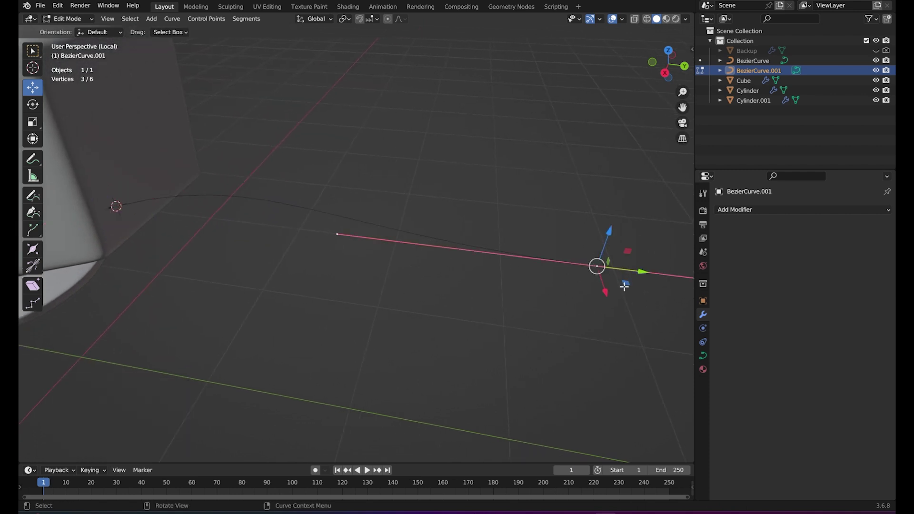
{"action": "middle_click_drag", "start_coordinate": [622, 283], "coordinate": [521, 389]}
{"action": "left_click_drag", "start_coordinate": [521, 389], "coordinate": [486, 388]}
{"action": "middle_click_drag", "start_coordinate": [486, 388], "coordinate": [509, 331]}
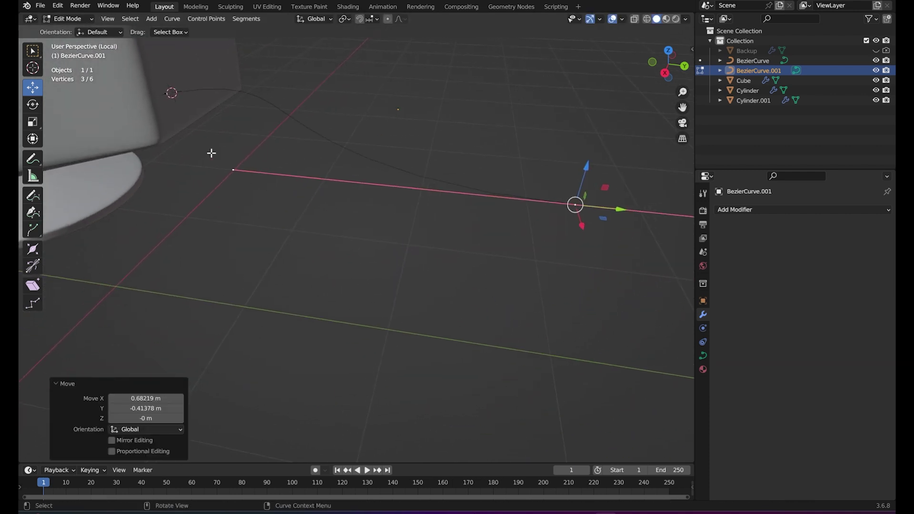
Step: From top view, widen the bend's handle and move the top control point down and left
{"action": "mouse_move", "coordinate": [165, 102]}
{"action": "middle_mouse_down"}
{"action": "mouse_move", "coordinate": [312, 105]}
{"action": "mouse_move", "coordinate": [274, 167]}
{"action": "middle_mouse_up"}
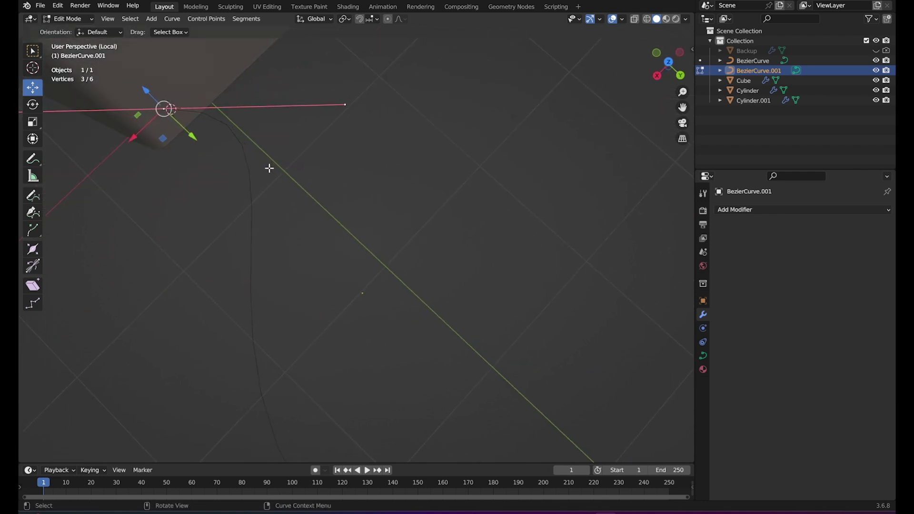
{"action": "key", "text": "KP_7"}
{"action": "left_click", "coordinate": [305, 303]}
{"action": "left_click_drag", "start_coordinate": [345, 308], "coordinate": [436, 304]}
{"action": "left_click", "coordinate": [520, 101]}
{"action": "left_click_drag", "start_coordinate": [509, 107], "coordinate": [458, 152]}
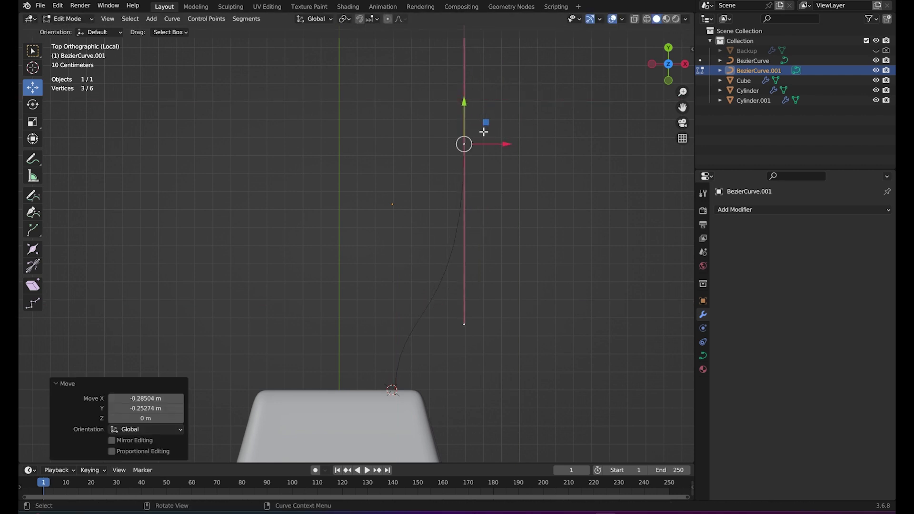
Step: Lower the selected points toward the floor and raise a handle to round the arc
{"action": "middle_click_drag", "start_coordinate": [458, 152], "coordinate": [398, 126]}
{"action": "scroll", "coordinate": [398, 126], "scroll_direction": "down", "scroll_amount": 5}
{"action": "left_click_drag", "start_coordinate": [401, 168], "coordinate": [402, 210]}
{"action": "left_click", "coordinate": [317, 240]}
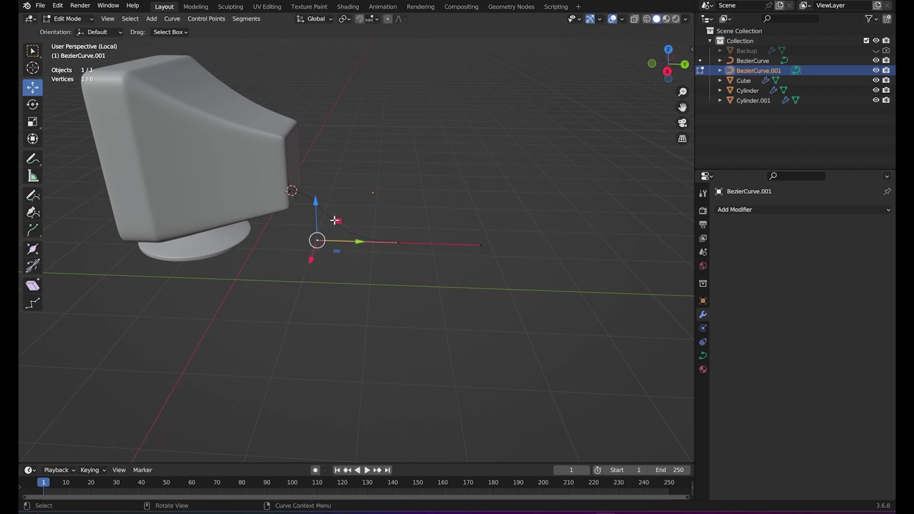
{"action": "left_click_drag", "start_coordinate": [336, 221], "coordinate": [423, 196]}
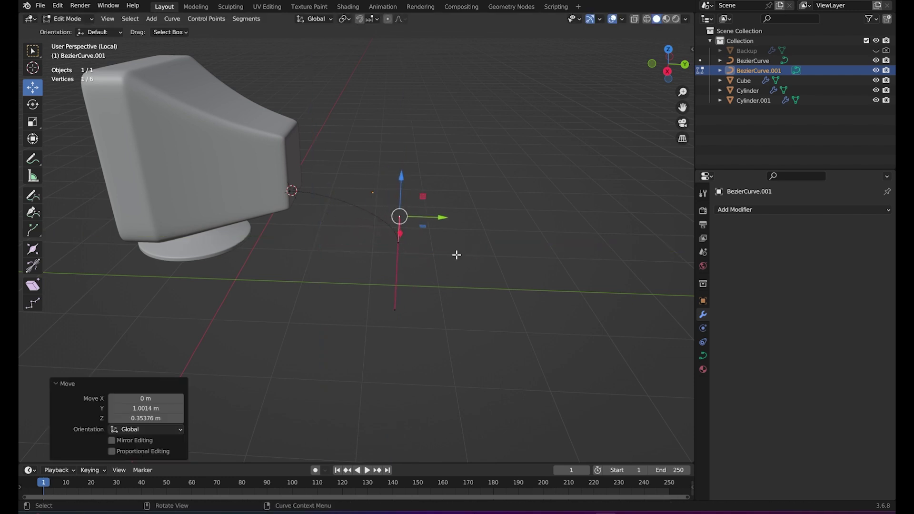
Step: Extrude a new point from the curve's free endpoint down toward the floor
{"action": "left_click", "coordinate": [400, 245]}
{"action": "mouse_move", "coordinate": [479, 302]}
{"action": "middle_mouse_down"}
{"action": "mouse_move", "coordinate": [466, 271]}
{"action": "mouse_move", "coordinate": [481, 282]}
{"action": "middle_mouse_up"}
{"action": "scroll", "coordinate": [462, 263], "scroll_direction": "up", "scroll_amount": 2}
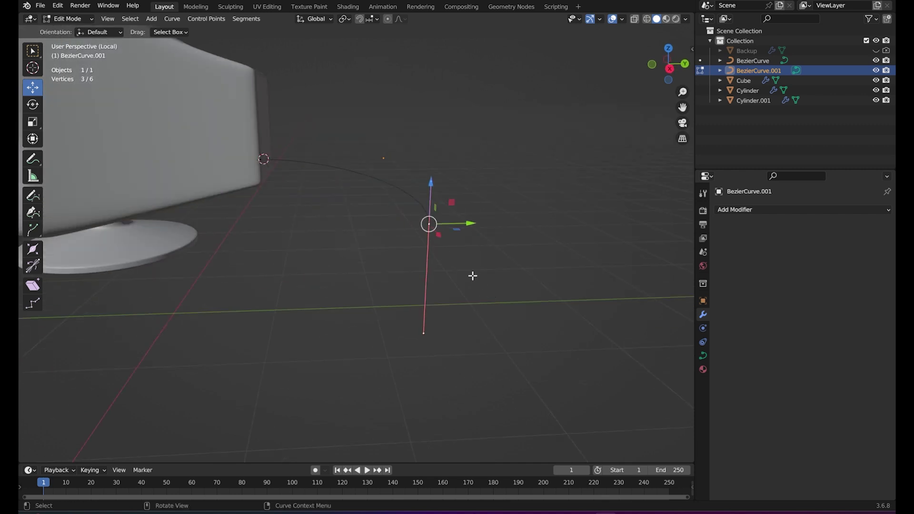
{"action": "left_click", "coordinate": [437, 298]}
{"action": "left_click", "coordinate": [413, 218]}
{"action": "key", "text": "e"}
{"action": "left_click", "coordinate": [451, 360]}
{"action": "mouse_move", "coordinate": [512, 262]}
{"action": "middle_mouse_down"}
{"action": "mouse_move", "coordinate": [449, 276]}
{"action": "mouse_move", "coordinate": [404, 257]}
{"action": "mouse_move", "coordinate": [367, 285]}
{"action": "middle_mouse_up"}
{"action": "left_click_drag", "start_coordinate": [243, 316], "coordinate": [279, 328]}
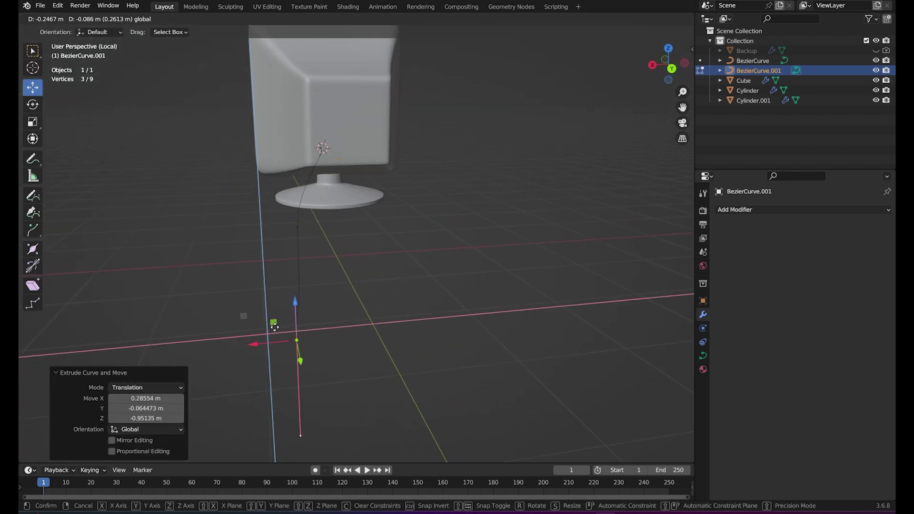
Step: Save the file and return to Object Mode to inspect the cable
{"action": "key", "text": "ctrl+s"}
{"action": "middle_click_drag", "start_coordinate": [333, 286], "coordinate": [390, 280]}
{"action": "mouse_move", "coordinate": [437, 218]}
{"action": "middle_mouse_down"}
{"action": "mouse_move", "coordinate": [475, 250]}
{"action": "mouse_move", "coordinate": [483, 233]}
{"action": "mouse_move", "coordinate": [479, 241]}
{"action": "middle_mouse_up"}
{"action": "key", "text": "Tab"}
{"action": "mouse_move", "coordinate": [509, 285]}
{"action": "middle_mouse_down"}
{"action": "mouse_move", "coordinate": [443, 259]}
{"action": "mouse_move", "coordinate": [443, 271]}
{"action": "mouse_move", "coordinate": [457, 261]}
{"action": "mouse_move", "coordinate": [455, 287]}
{"action": "mouse_move", "coordinate": [445, 294]}
{"action": "middle_mouse_up"}
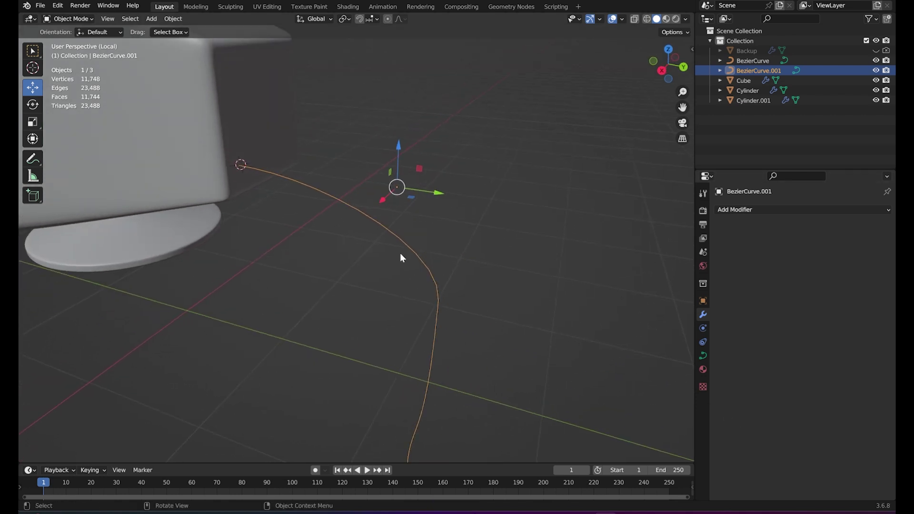
Step: Give the cable a Geometry bevel depth of 0.02 m, after briefly trying thicker
{"action": "left_click", "coordinate": [703, 356]}
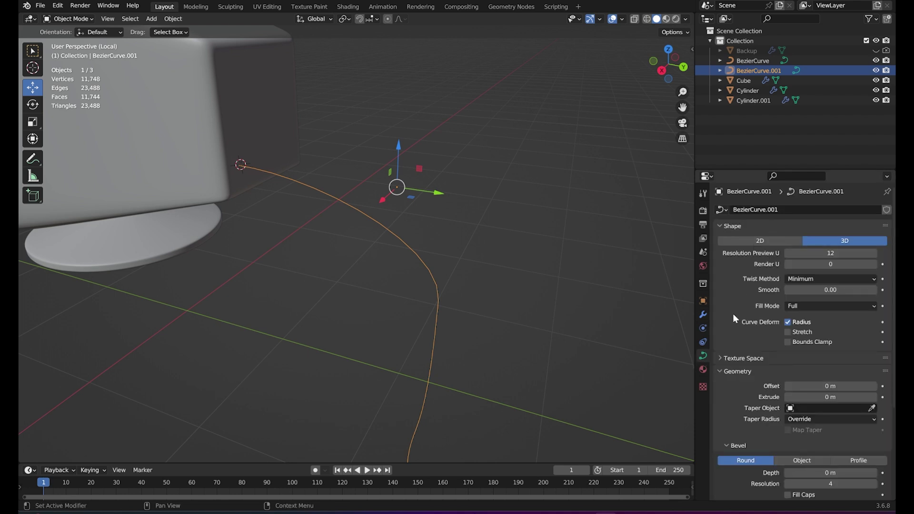
{"action": "scroll", "coordinate": [734, 314], "scroll_direction": "down", "scroll_amount": 3}
{"action": "scroll", "coordinate": [731, 310], "scroll_direction": "down", "scroll_amount": 2}
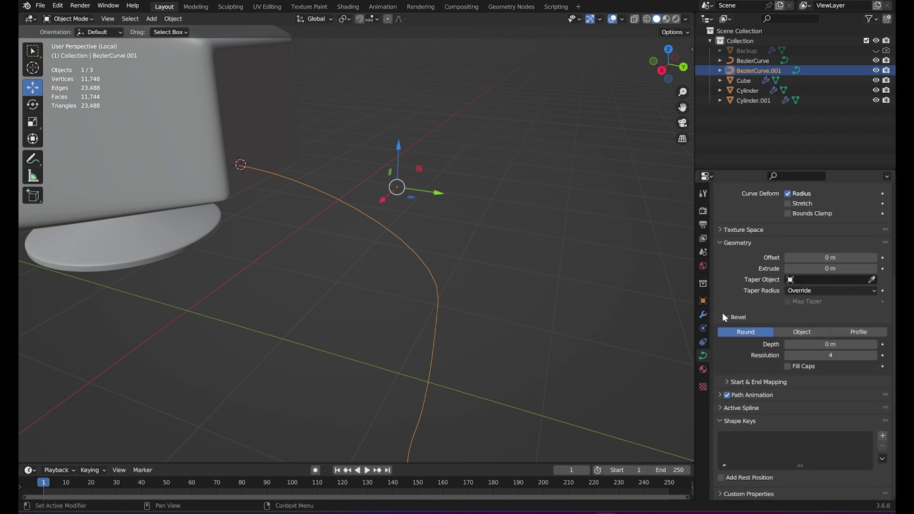
{"action": "left_click", "coordinate": [733, 243]}
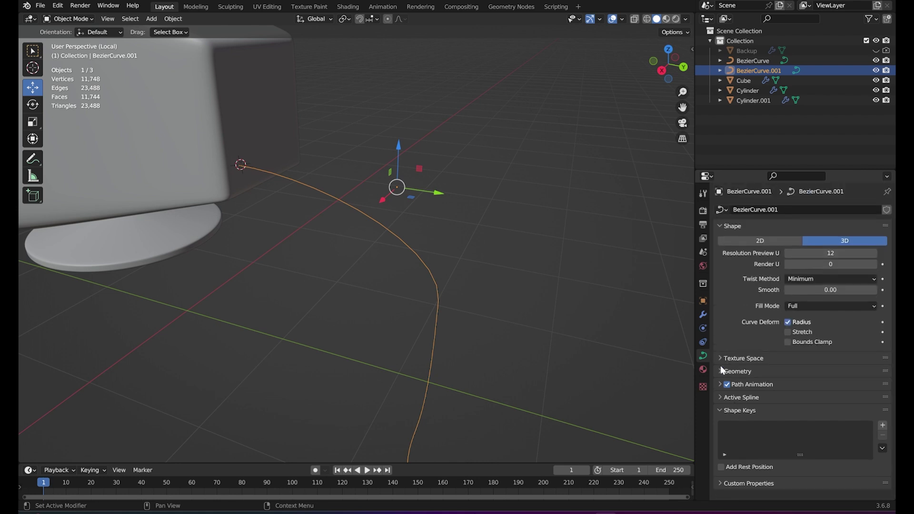
{"action": "left_click", "coordinate": [721, 367]}
{"action": "scroll", "coordinate": [733, 367], "scroll_direction": "down", "scroll_amount": 2}
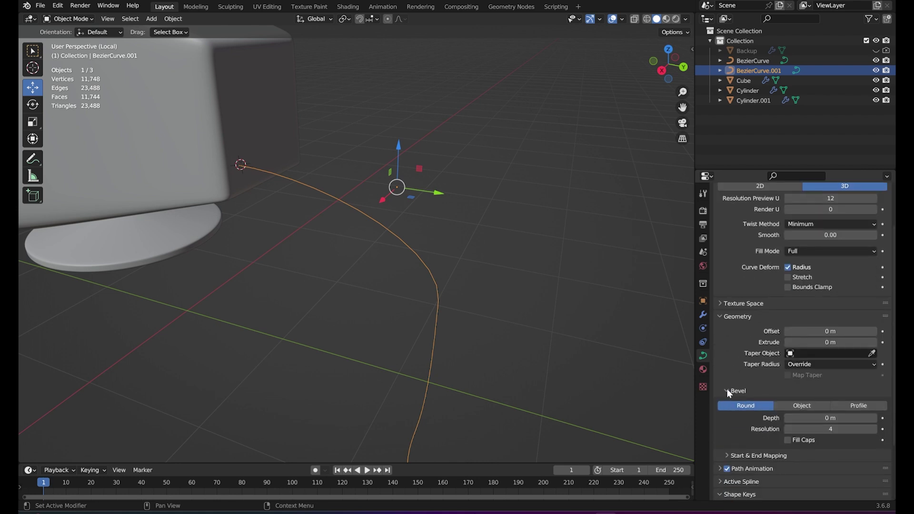
{"action": "scroll", "coordinate": [721, 396], "scroll_direction": "down", "scroll_amount": 1}
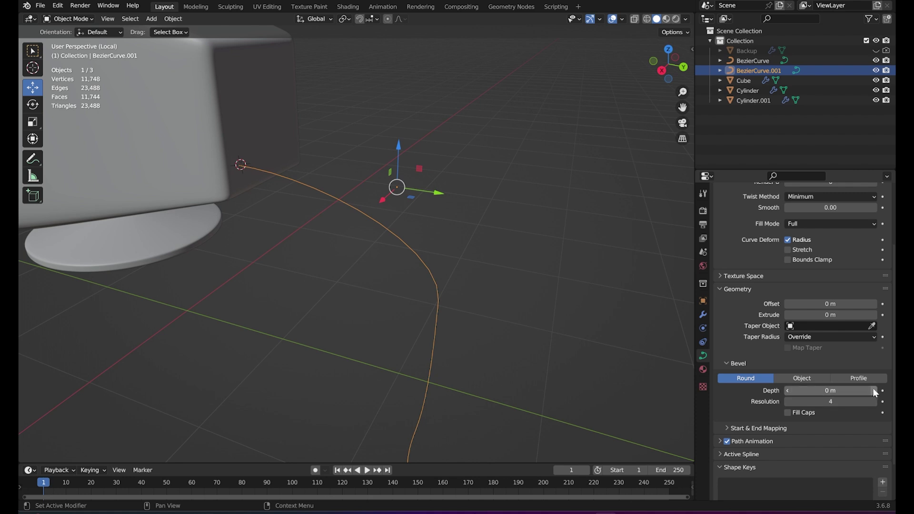
{"action": "left_click_drag", "start_coordinate": [875, 391], "coordinate": [896, 391]}
{"action": "mouse_move", "coordinate": [381, 333]}
{"action": "middle_mouse_down"}
{"action": "mouse_move", "coordinate": [367, 348]}
{"action": "mouse_move", "coordinate": [483, 323]}
{"action": "mouse_move", "coordinate": [467, 322]}
{"action": "middle_mouse_up"}
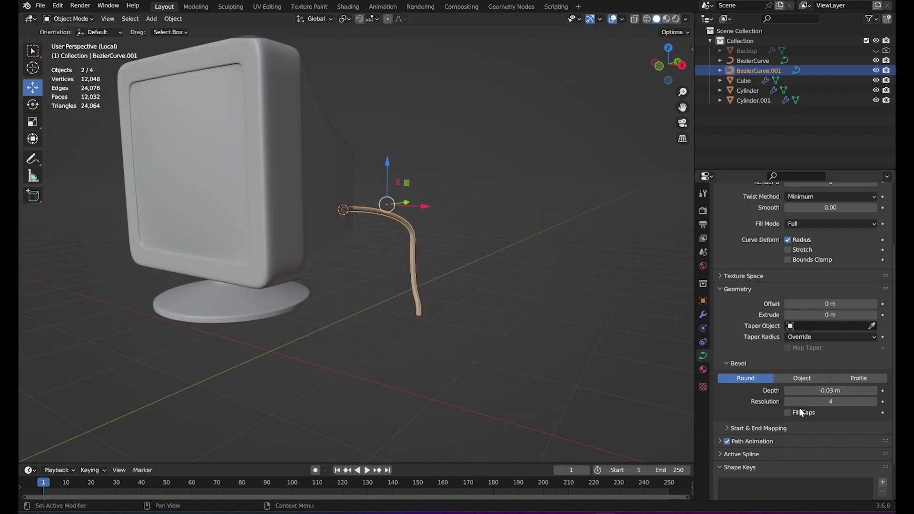
{"action": "left_click", "coordinate": [786, 392]}
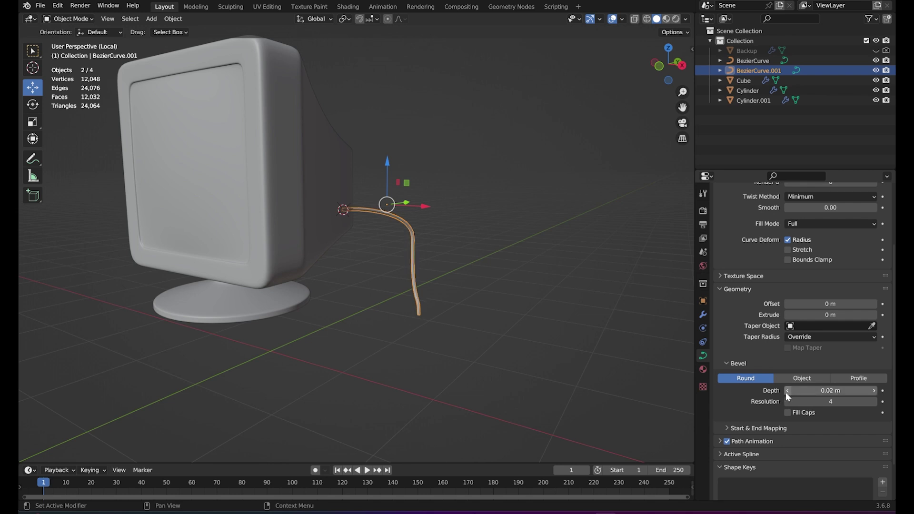
Step: Reselect the cable curve and enter its Edit Mode
{"action": "left_click", "coordinate": [536, 270]}
{"action": "scroll", "coordinate": [524, 274], "scroll_direction": "down", "scroll_amount": 3}
{"action": "middle_click_drag", "start_coordinate": [525, 274], "coordinate": [509, 265]}
{"action": "left_click", "coordinate": [396, 288]}
{"action": "middle_click_drag", "start_coordinate": [396, 295], "coordinate": [373, 298]}
{"action": "scroll", "coordinate": [373, 299], "scroll_direction": "up", "scroll_amount": 3}
{"action": "key", "text": "Tab"}
Step: Raise the middle control point's lower handle to reshape the bend
{"action": "left_click", "coordinate": [396, 269]}
{"action": "scroll", "coordinate": [404, 288], "scroll_direction": "up", "scroll_amount": 2}
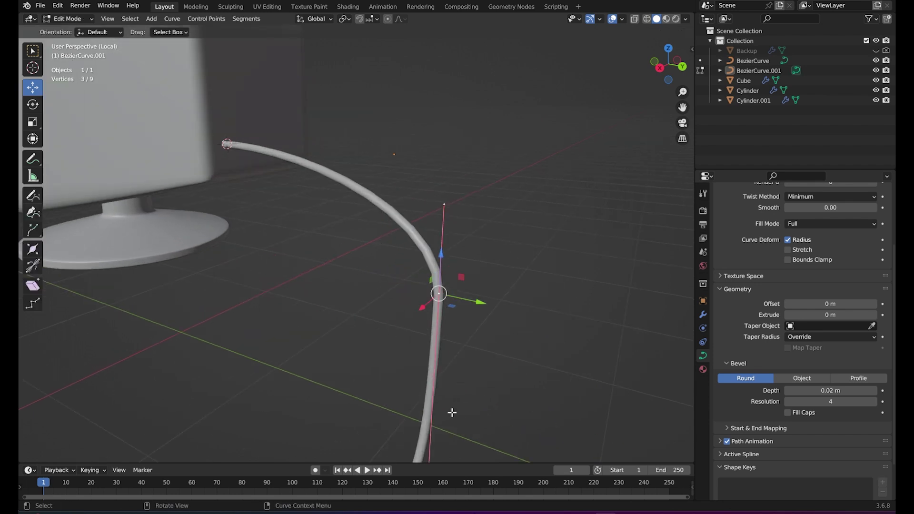
{"action": "scroll", "coordinate": [451, 414], "scroll_direction": "down", "scroll_amount": 2}
{"action": "left_click", "coordinate": [398, 400]}
{"action": "left_click", "coordinate": [391, 272]}
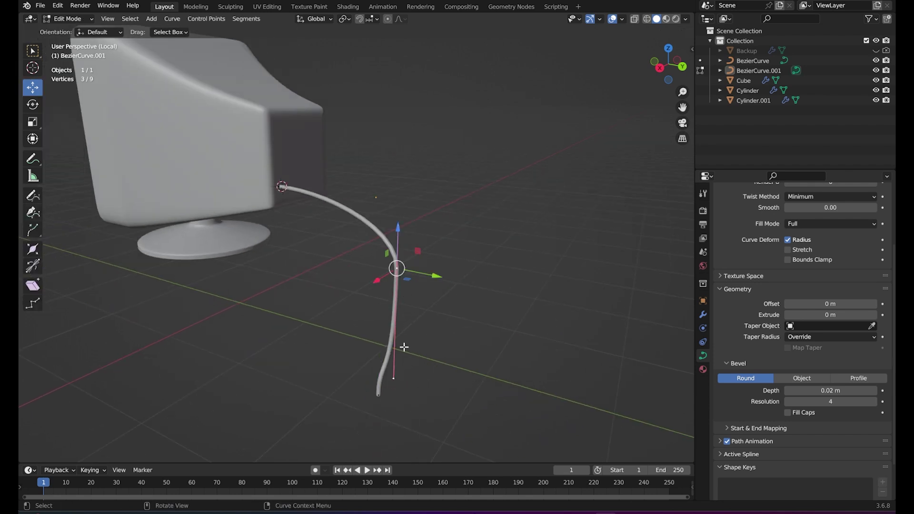
{"action": "left_click", "coordinate": [395, 375]}
{"action": "left_click_drag", "start_coordinate": [416, 360], "coordinate": [419, 304]}
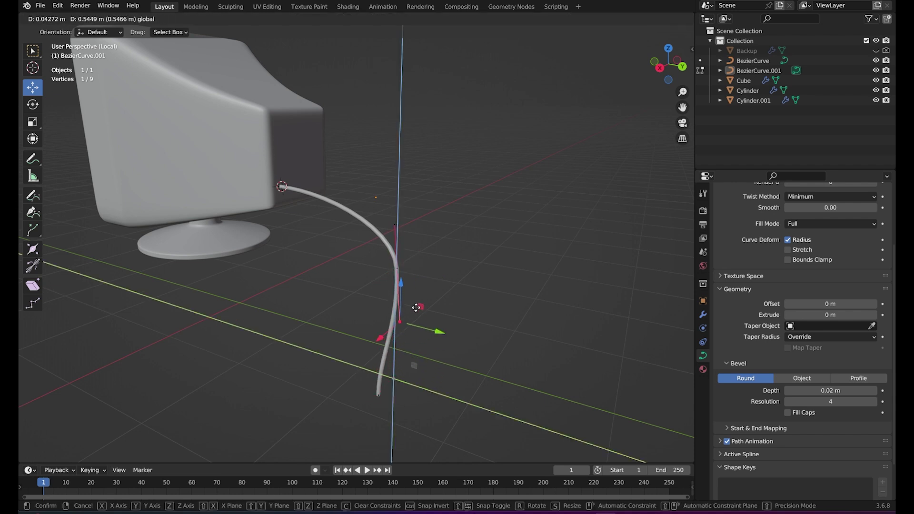
Step: Set the cable's Resolution Preview U to 30
{"action": "scroll", "coordinate": [773, 312], "scroll_direction": "up", "scroll_amount": 3}
{"action": "scroll", "coordinate": [771, 319], "scroll_direction": "up", "scroll_amount": 2}
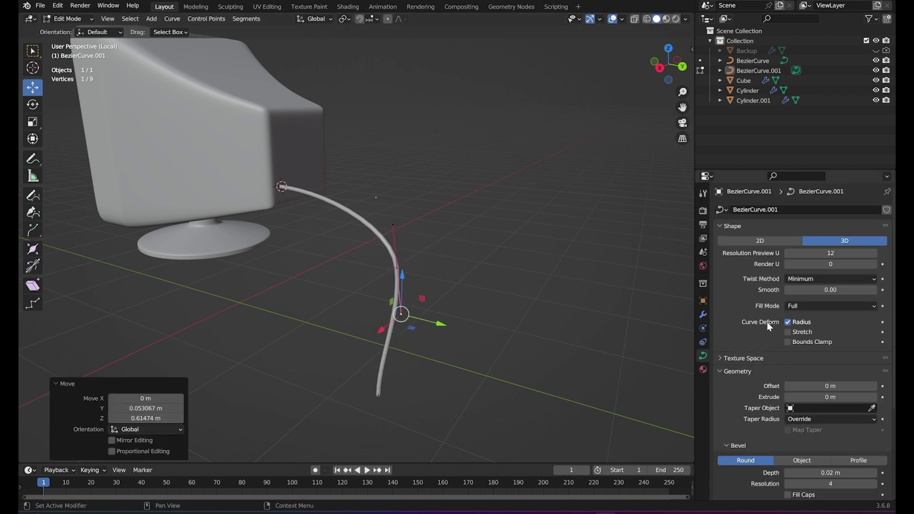
{"action": "left_click", "coordinate": [826, 253]}
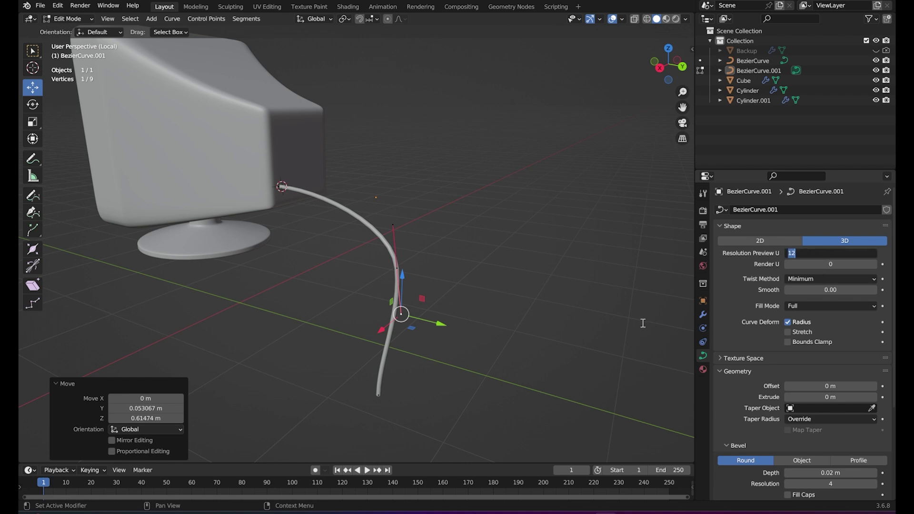
{"action": "type", "text": "30"}
{"action": "key", "text": "Return"}
Step: Compare with Preview U at 1 and Render U at 0, showing an angular cable
{"action": "scroll", "coordinate": [608, 324], "scroll_direction": "up", "scroll_amount": 4}
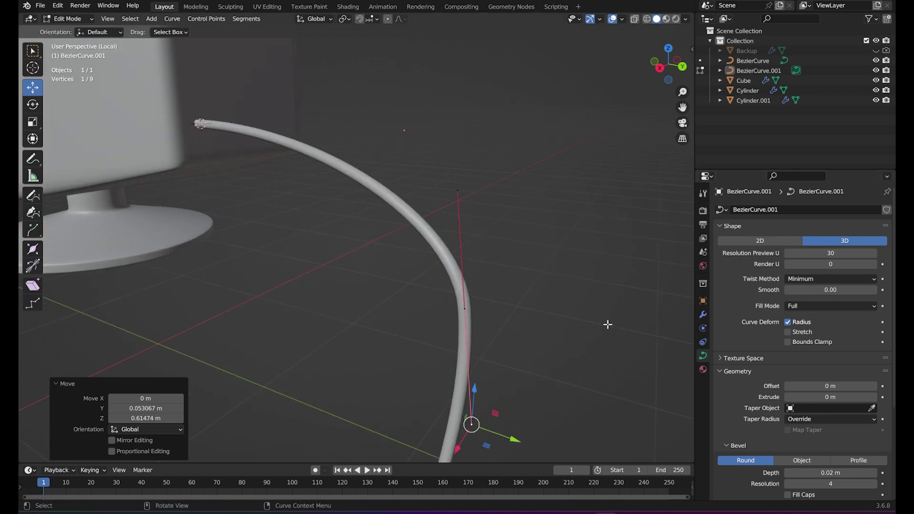
{"action": "left_click", "coordinate": [607, 325]}
{"action": "scroll", "coordinate": [590, 321], "scroll_direction": "down", "scroll_amount": 1}
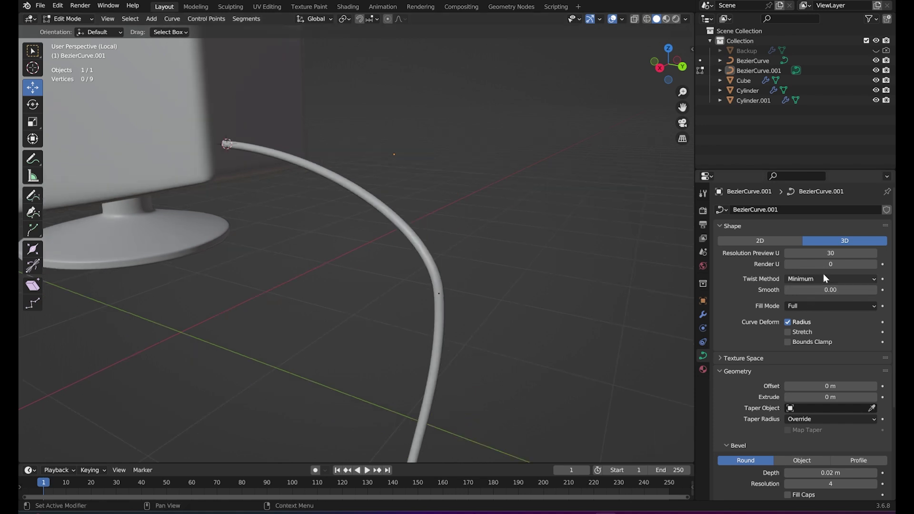
{"action": "type", "text": "1"}
{"action": "key", "text": "Return"}
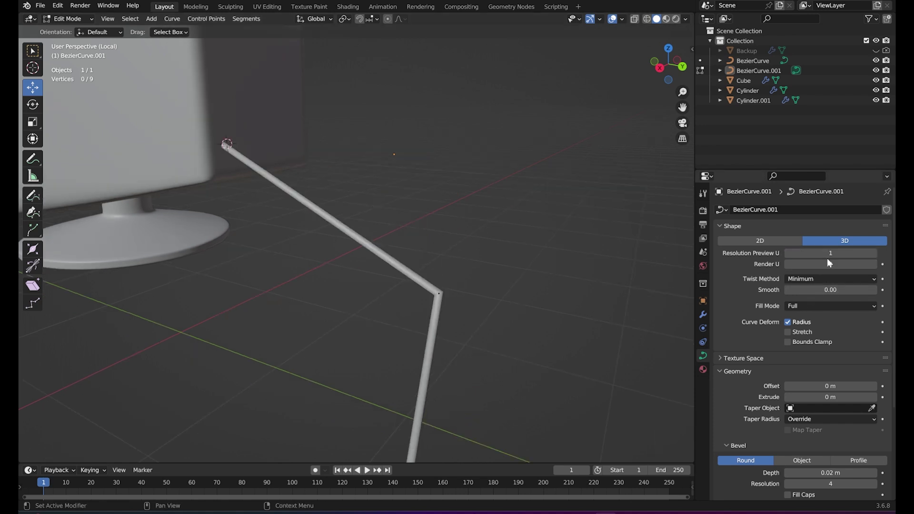
{"action": "type", "text": "0"}
{"action": "key", "text": "Return"}
{"action": "mouse_move", "coordinate": [316, 255]}
{"action": "middle_mouse_down"}
{"action": "mouse_move", "coordinate": [431, 335]}
{"action": "mouse_move", "coordinate": [347, 218]}
{"action": "middle_mouse_up"}
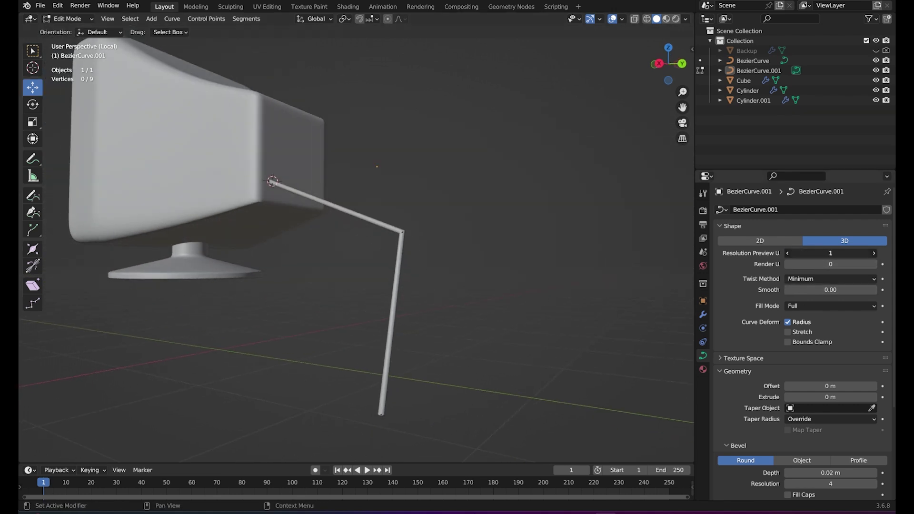
Step: Restore Preview U to 30 for a smooth cable and return to Object Mode
{"action": "key", "text": "Return"}
{"action": "scroll", "coordinate": [516, 267], "scroll_direction": "up", "scroll_amount": 3}
{"action": "mouse_move", "coordinate": [516, 267]}
{"action": "middle_mouse_down"}
{"action": "mouse_move", "coordinate": [518, 327]}
{"action": "mouse_move", "coordinate": [526, 322]}
{"action": "mouse_move", "coordinate": [490, 309]}
{"action": "mouse_move", "coordinate": [482, 267]}
{"action": "mouse_move", "coordinate": [458, 281]}
{"action": "middle_mouse_up"}
{"action": "scroll", "coordinate": [490, 308], "scroll_direction": "down", "scroll_amount": 2}
{"action": "key", "text": "Tab"}
{"action": "scroll", "coordinate": [469, 322], "scroll_direction": "down", "scroll_amount": 2}
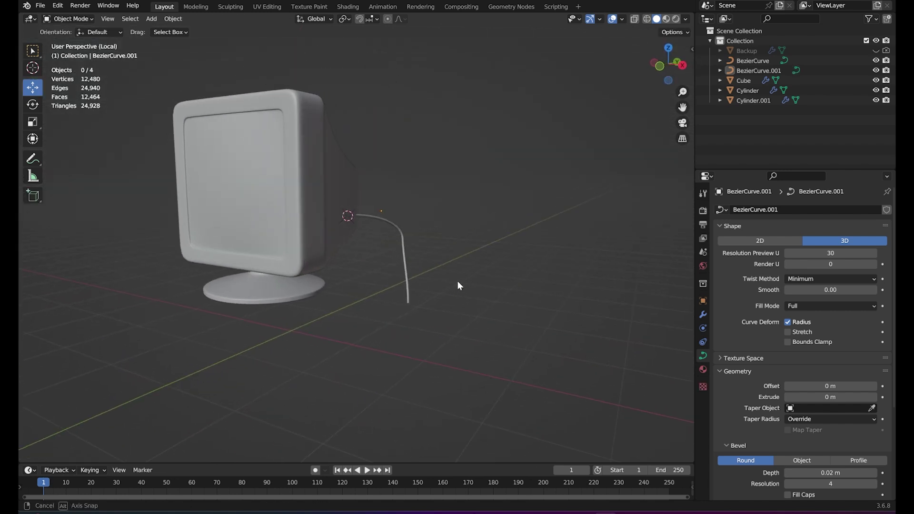
Step: Raise the cable's end point and pull its handle so the cable leaves horizontally
{"action": "left_click", "coordinate": [413, 275]}
{"action": "key", "text": "Tab"}
{"action": "left_click", "coordinate": [412, 295]}
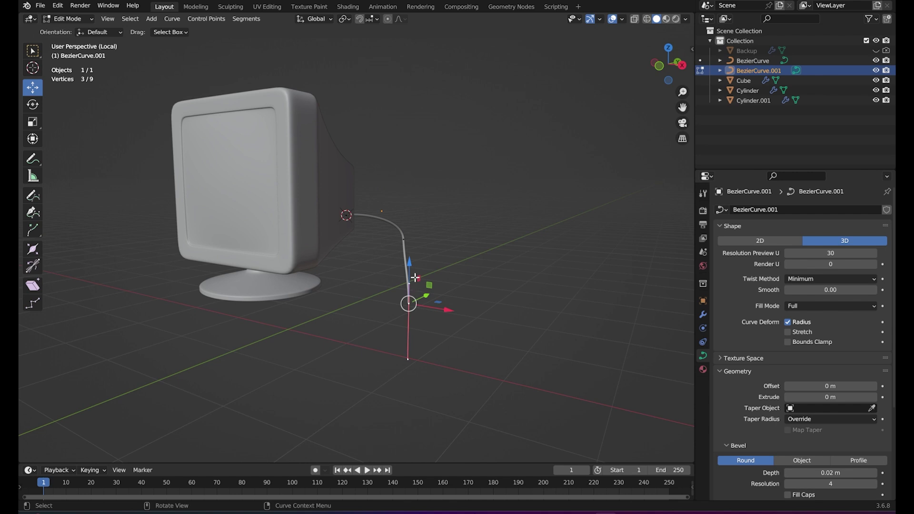
{"action": "left_click_drag", "start_coordinate": [415, 278], "coordinate": [418, 235]}
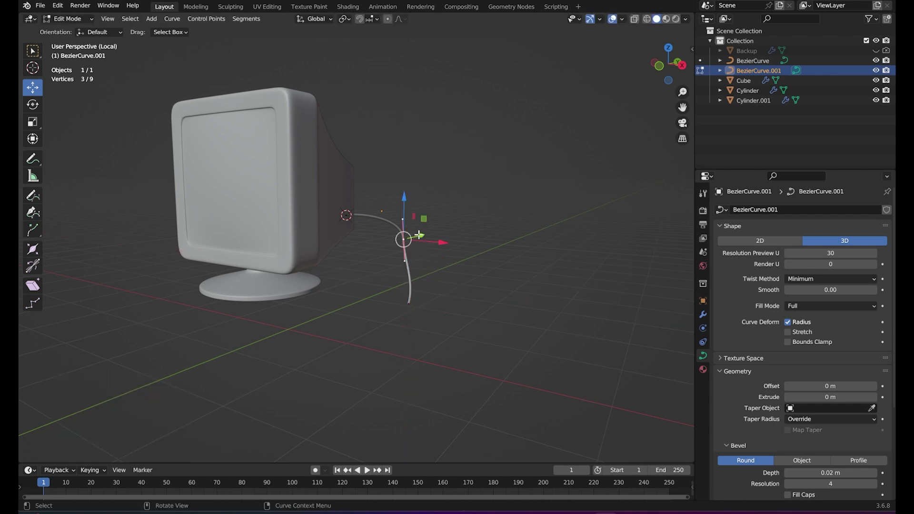
{"action": "left_click", "coordinate": [418, 210]}
{"action": "left_click_drag", "start_coordinate": [418, 210], "coordinate": [419, 274]}
{"action": "key", "text": "Tab"}
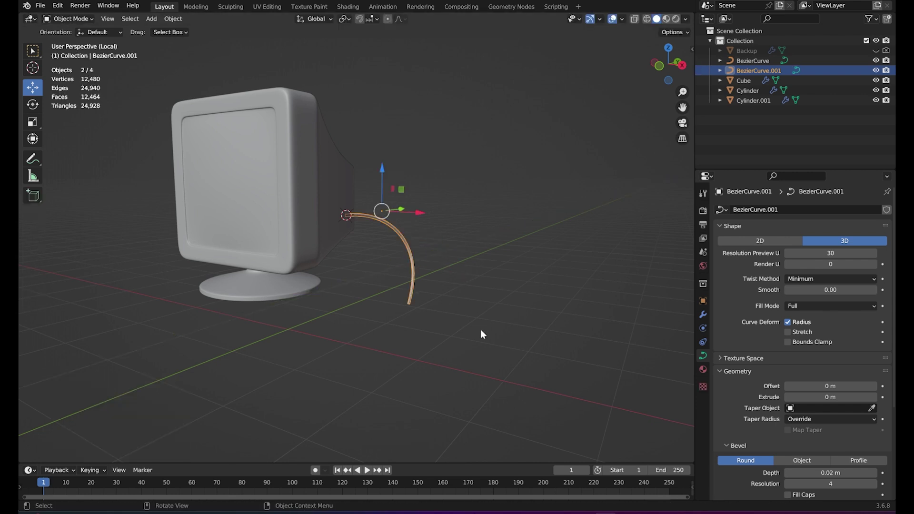
Step: Save the file with the reshaped cable
{"action": "scroll", "coordinate": [476, 333], "scroll_direction": "down", "scroll_amount": 2}
{"action": "left_click", "coordinate": [466, 342]}
{"action": "mouse_move", "coordinate": [466, 342]}
{"action": "middle_mouse_down"}
{"action": "mouse_move", "coordinate": [403, 332]}
{"action": "mouse_move", "coordinate": [586, 338]}
{"action": "mouse_move", "coordinate": [459, 332]}
{"action": "mouse_move", "coordinate": [471, 330]}
{"action": "mouse_move", "coordinate": [465, 302]}
{"action": "middle_mouse_up"}
{"action": "key", "text": "ctrl+s"}
Step: Frame the monitor in Right Orthographic side view
{"action": "scroll", "coordinate": [487, 351], "scroll_direction": "up", "scroll_amount": 2}
{"action": "mouse_move", "coordinate": [487, 351]}
{"action": "middle_mouse_down"}
{"action": "mouse_move", "coordinate": [488, 329]}
{"action": "mouse_move", "coordinate": [448, 346]}
{"action": "mouse_move", "coordinate": [467, 336]}
{"action": "mouse_move", "coordinate": [461, 341]}
{"action": "mouse_move", "coordinate": [367, 253]}
{"action": "middle_mouse_up"}
{"action": "left_click", "coordinate": [367, 253]}
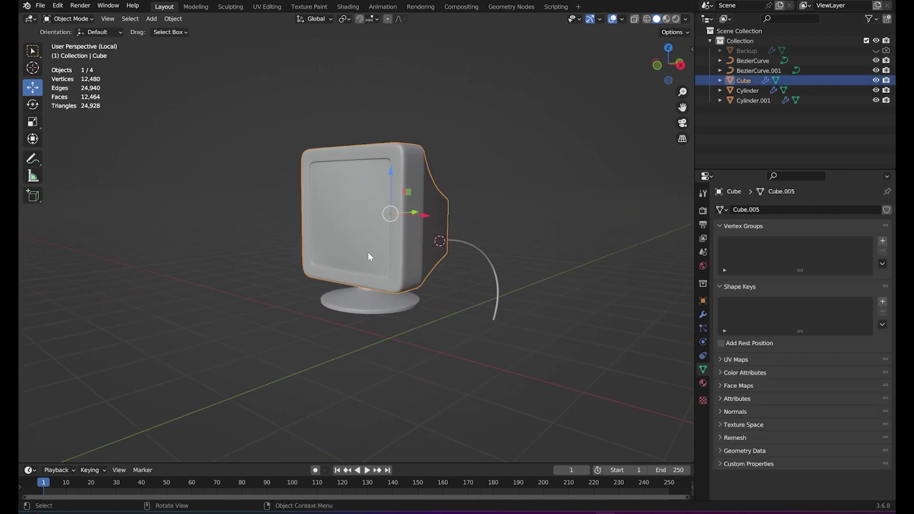
{"action": "key", "text": "KP_3"}
{"action": "left_click", "coordinate": [285, 320]}
{"action": "scroll", "coordinate": [274, 343], "scroll_direction": "up", "scroll_amount": 2}
{"action": "middle_click_drag", "start_coordinate": [274, 343], "coordinate": [345, 361], "text": "shift"}
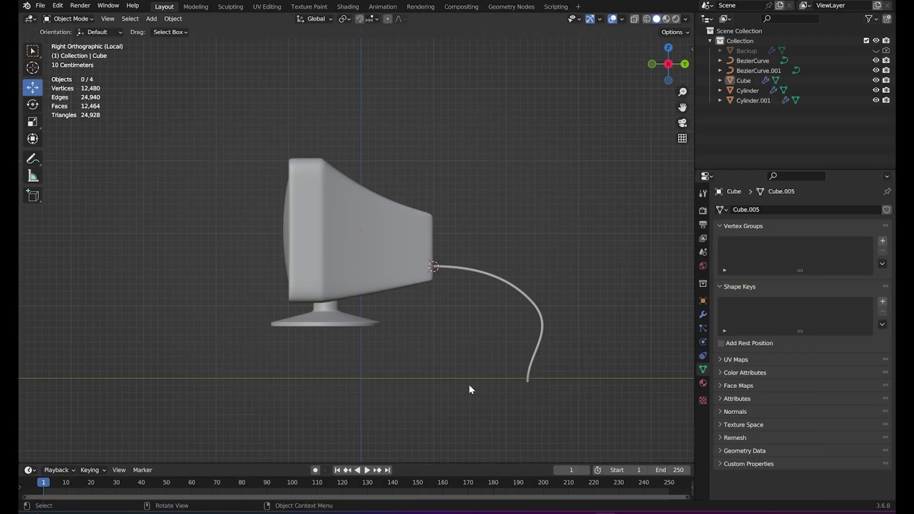
{"action": "mouse_move", "coordinate": [469, 387]}
{"action": "middle_mouse_down"}
{"action": "mouse_move", "coordinate": [363, 306]}
{"action": "mouse_move", "coordinate": [453, 333]}
{"action": "mouse_move", "coordinate": [573, 310]}
{"action": "mouse_move", "coordinate": [478, 301]}
{"action": "mouse_move", "coordinate": [379, 327]}
{"action": "mouse_move", "coordinate": [419, 343]}
{"action": "mouse_move", "coordinate": [459, 327]}
{"action": "mouse_move", "coordinate": [382, 306]}
{"action": "mouse_move", "coordinate": [398, 257]}
{"action": "mouse_move", "coordinate": [319, 325]}
{"action": "mouse_move", "coordinate": [455, 302]}
{"action": "mouse_move", "coordinate": [447, 317]}
{"action": "mouse_move", "coordinate": [351, 306]}
{"action": "mouse_move", "coordinate": [325, 225]}
{"action": "mouse_move", "coordinate": [204, 284]}
{"action": "mouse_move", "coordinate": [492, 263]}
{"action": "mouse_move", "coordinate": [285, 270]}
{"action": "middle_mouse_up"}
Step: Select the monitor housing and orbit around to view its back
{"action": "left_click", "coordinate": [325, 226]}
{"action": "key", "text": "Tab"}
{"action": "mouse_move", "coordinate": [397, 311]}
{"action": "middle_mouse_down"}
{"action": "mouse_move", "coordinate": [378, 273]}
{"action": "mouse_move", "coordinate": [388, 292]}
{"action": "mouse_move", "coordinate": [297, 307]}
{"action": "mouse_move", "coordinate": [271, 302]}
{"action": "mouse_move", "coordinate": [393, 292]}
{"action": "middle_mouse_up"}
{"action": "key", "text": "Tab"}
{"action": "key", "text": "Tab"}
{"action": "key", "text": "KP_3"}
{"action": "scroll", "coordinate": [427, 302], "scroll_direction": "up", "scroll_amount": 2}
{"action": "middle_click_drag", "start_coordinate": [391, 290], "coordinate": [400, 299]}
{"action": "key", "text": "KP_3"}
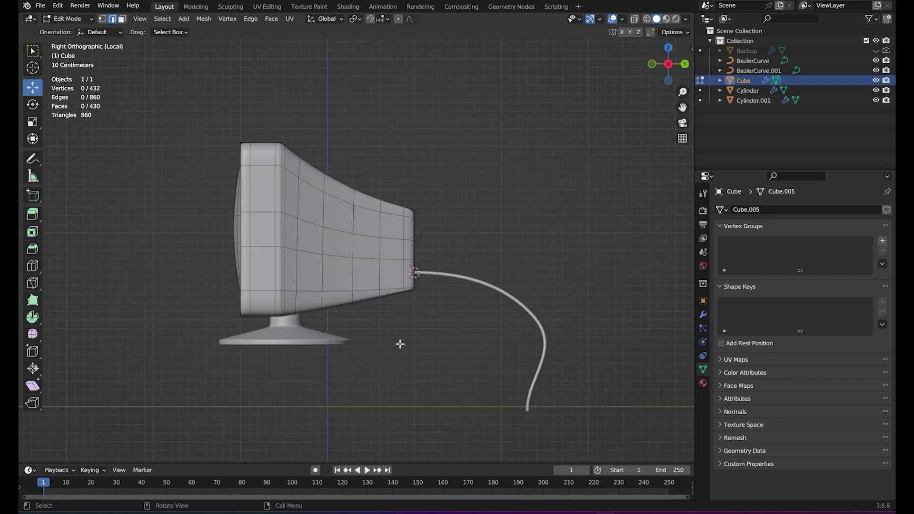
{"action": "middle_click_drag", "start_coordinate": [419, 324], "coordinate": [583, 316]}
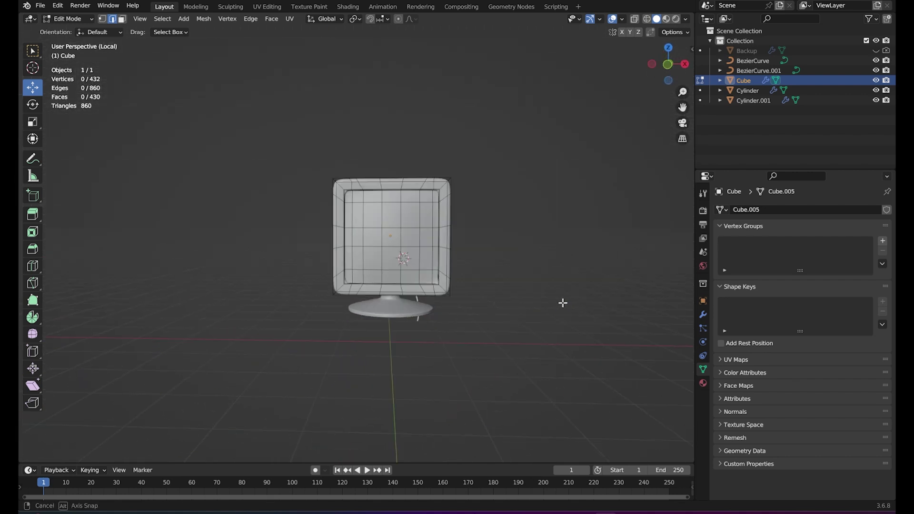
{"action": "mouse_move", "coordinate": [583, 316]}
{"action": "middle_mouse_down"}
{"action": "mouse_move", "coordinate": [359, 316]}
{"action": "mouse_move", "coordinate": [376, 302]}
{"action": "mouse_move", "coordinate": [328, 327]}
{"action": "middle_mouse_up"}
{"action": "scroll", "coordinate": [359, 319], "scroll_direction": "up", "scroll_amount": 4}
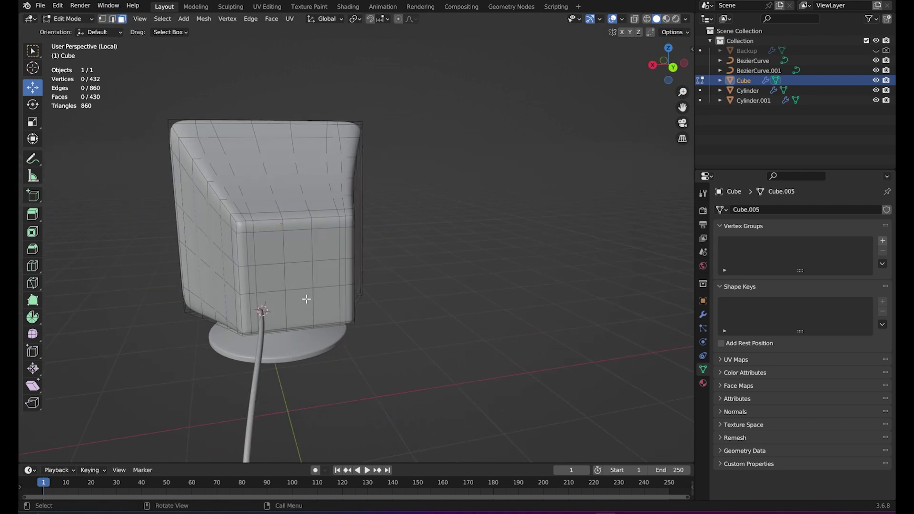
Step: Paint-select the 35 rear faces of the housing around the cable
{"action": "key", "text": "c"}
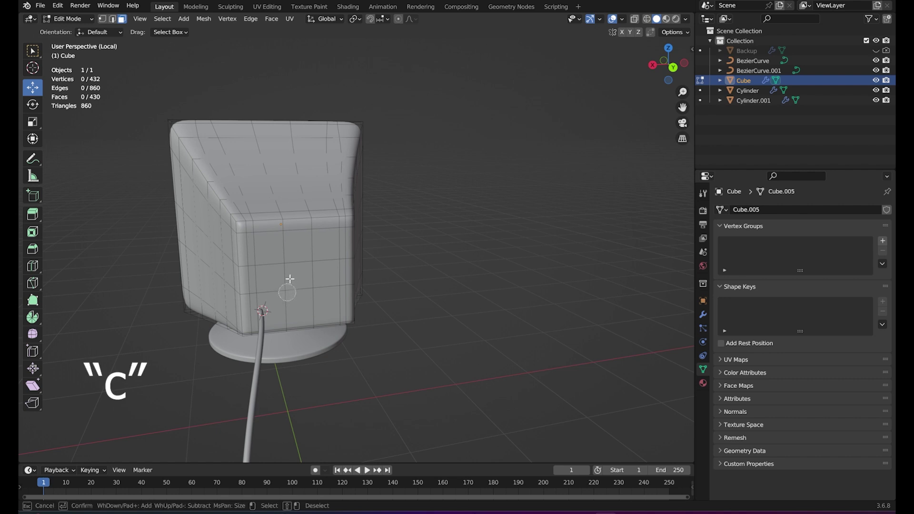
{"action": "mouse_move", "coordinate": [271, 257]}
{"action": "left_mouse_down"}
{"action": "mouse_move", "coordinate": [262, 261]}
{"action": "mouse_move", "coordinate": [253, 239]}
{"action": "mouse_move", "coordinate": [340, 232]}
{"action": "mouse_move", "coordinate": [339, 300]}
{"action": "mouse_move", "coordinate": [324, 310]}
{"action": "mouse_move", "coordinate": [342, 315]}
{"action": "mouse_move", "coordinate": [257, 322]}
{"action": "left_mouse_up"}
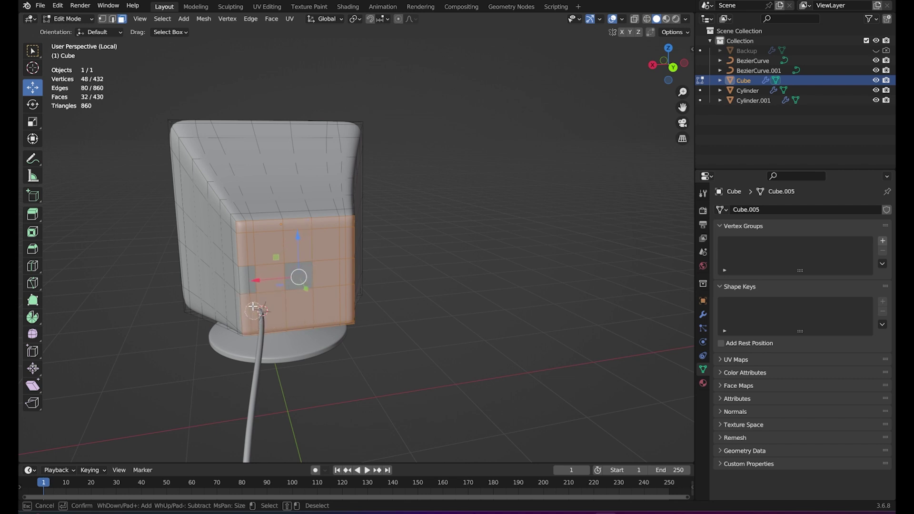
{"action": "left_click_drag", "start_coordinate": [275, 281], "coordinate": [295, 275]}
{"action": "key", "text": "Escape"}
{"action": "mouse_move", "coordinate": [295, 275]}
{"action": "middle_mouse_down"}
{"action": "mouse_move", "coordinate": [328, 268]}
{"action": "mouse_move", "coordinate": [326, 246]}
{"action": "middle_mouse_up"}
Step: Try a proportional scale of the rear faces, then undo it
{"action": "scroll", "coordinate": [353, 298], "scroll_direction": "up", "scroll_amount": 2}
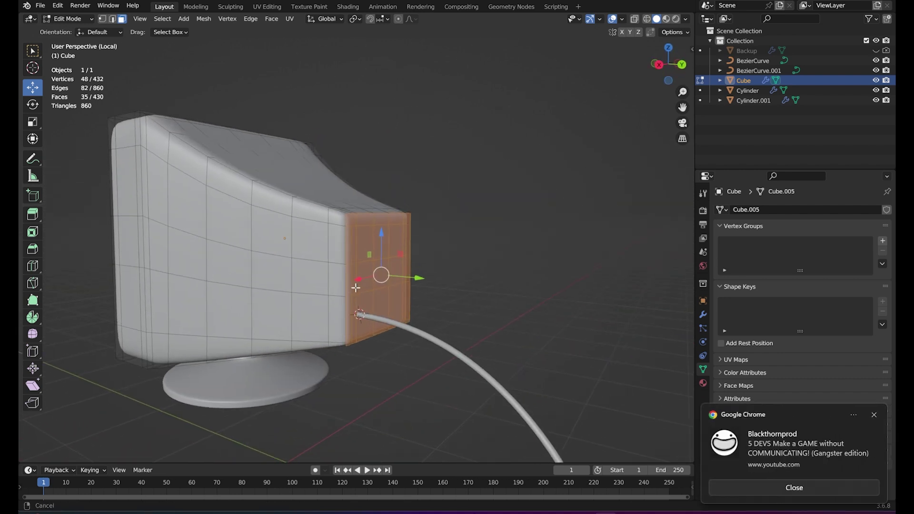
{"action": "left_click", "coordinate": [793, 491]}
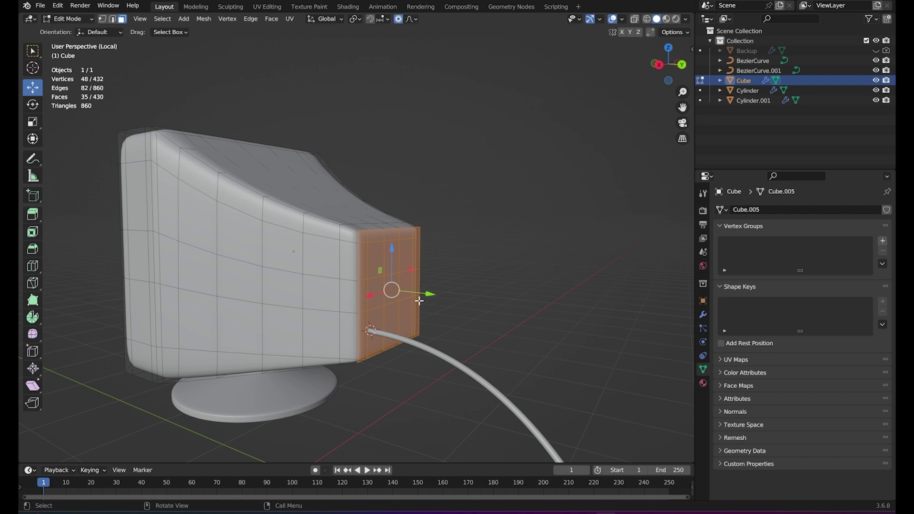
{"action": "key", "text": "s"}
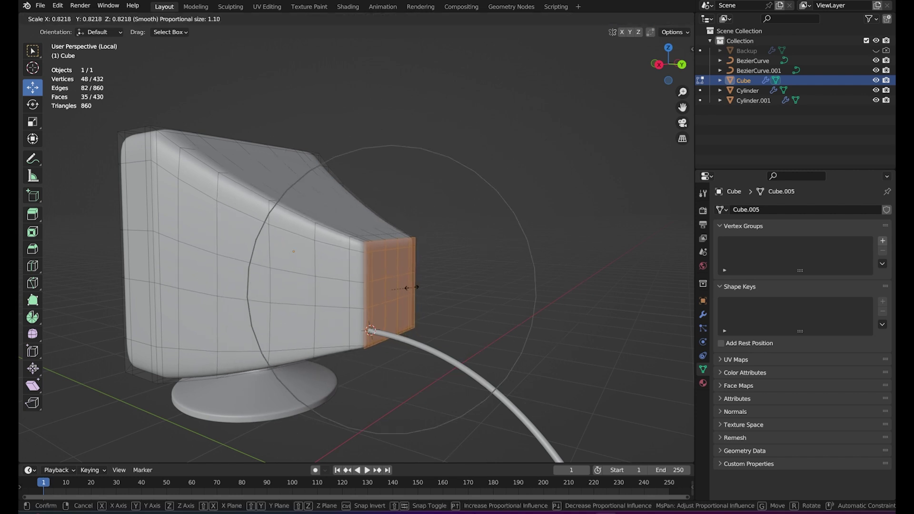
{"action": "left_click", "coordinate": [409, 290]}
{"action": "key", "text": "ctrl+z"}
{"action": "key", "text": "s"}
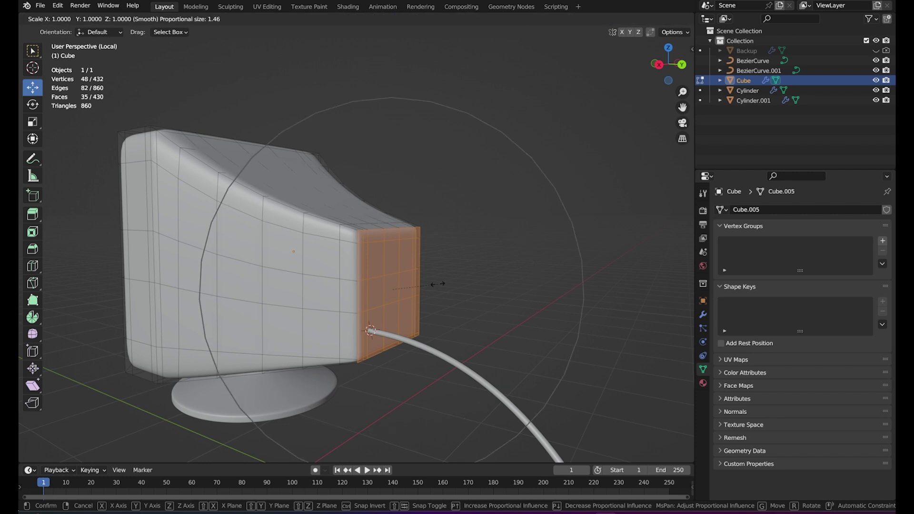
{"action": "left_click", "coordinate": [435, 285]}
Step: In Right Ortho view, proportionally pull the rear forward along Y and lower it along Z
{"action": "key", "text": "KP_3"}
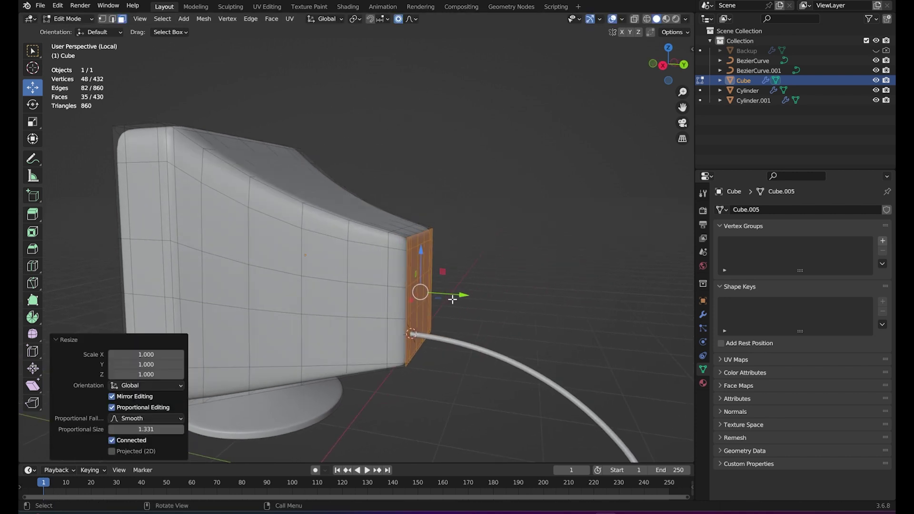
{"action": "key", "text": "KP_5"}
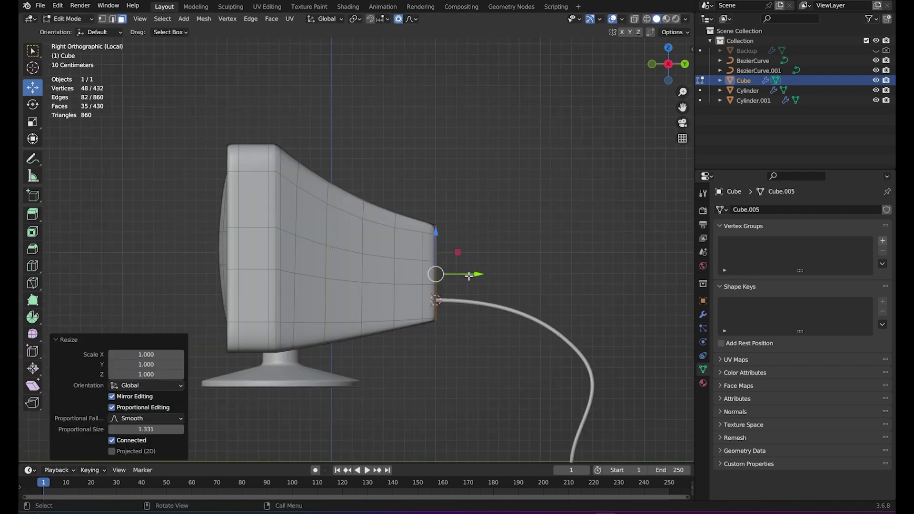
{"action": "key", "text": "g"}
{"action": "key", "text": "y"}
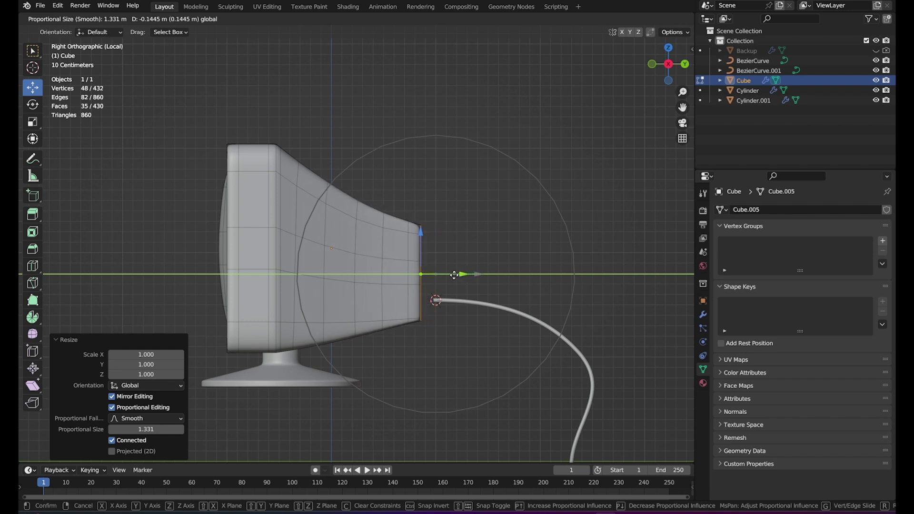
{"action": "left_click", "coordinate": [457, 275]}
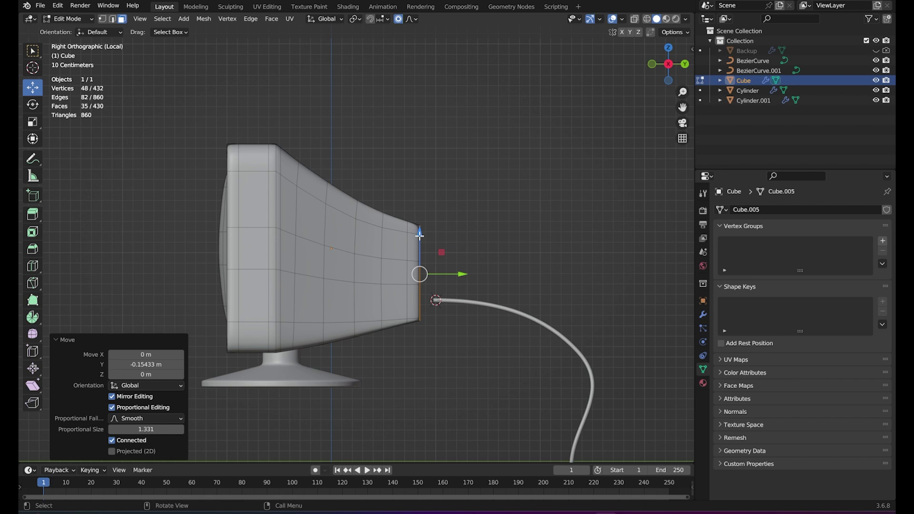
{"action": "key", "text": "g"}
{"action": "key", "text": "z"}
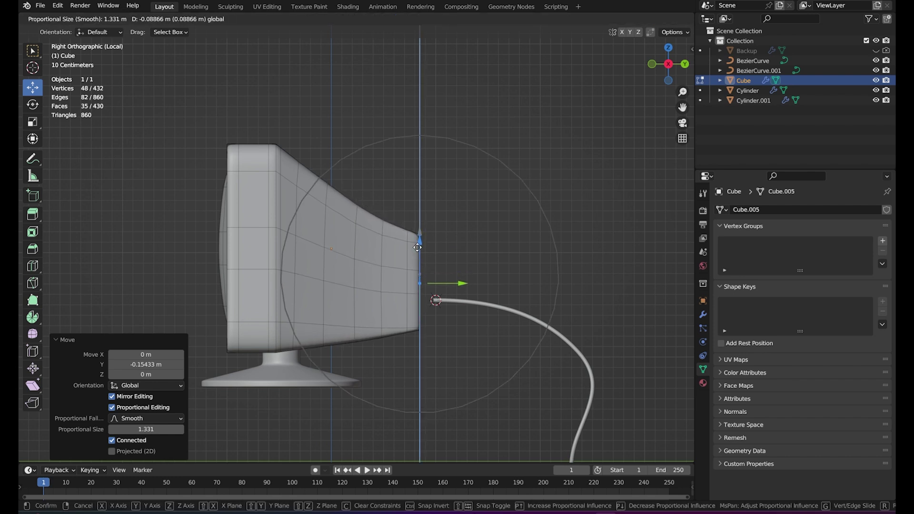
{"action": "left_click", "coordinate": [419, 255]}
Step: Fine-tune the rear twice along Y, then return to Object Mode and save
{"action": "key", "text": "g"}
{"action": "key", "text": "y"}
{"action": "left_click", "coordinate": [440, 285]}
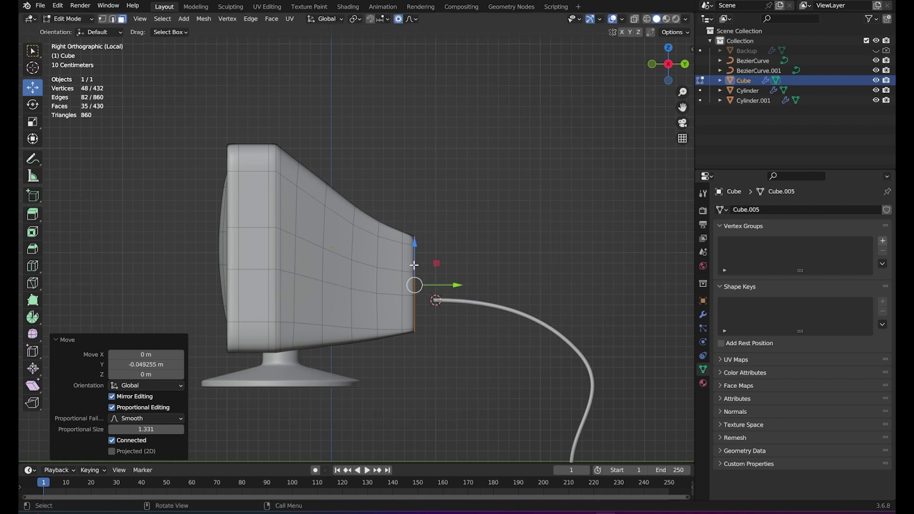
{"action": "key", "text": "g"}
{"action": "key", "text": "y"}
{"action": "left_click", "coordinate": [435, 288]}
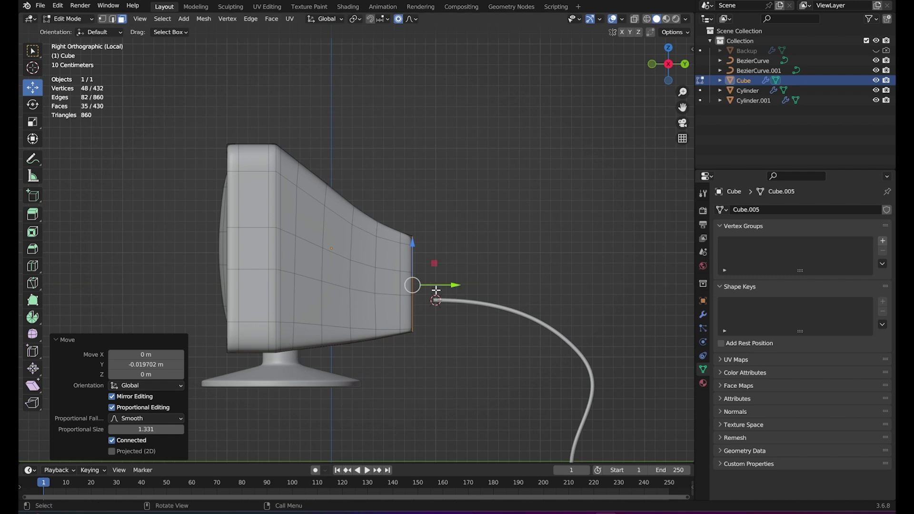
{"action": "key", "text": "Tab"}
{"action": "key", "text": "ctrl+s"}
{"action": "mouse_move", "coordinate": [433, 300]}
{"action": "middle_mouse_down"}
{"action": "mouse_move", "coordinate": [421, 312]}
{"action": "mouse_move", "coordinate": [311, 312]}
{"action": "mouse_move", "coordinate": [242, 292]}
{"action": "mouse_move", "coordinate": [369, 308]}
{"action": "mouse_move", "coordinate": [214, 307]}
{"action": "mouse_move", "coordinate": [224, 310]}
{"action": "middle_mouse_up"}
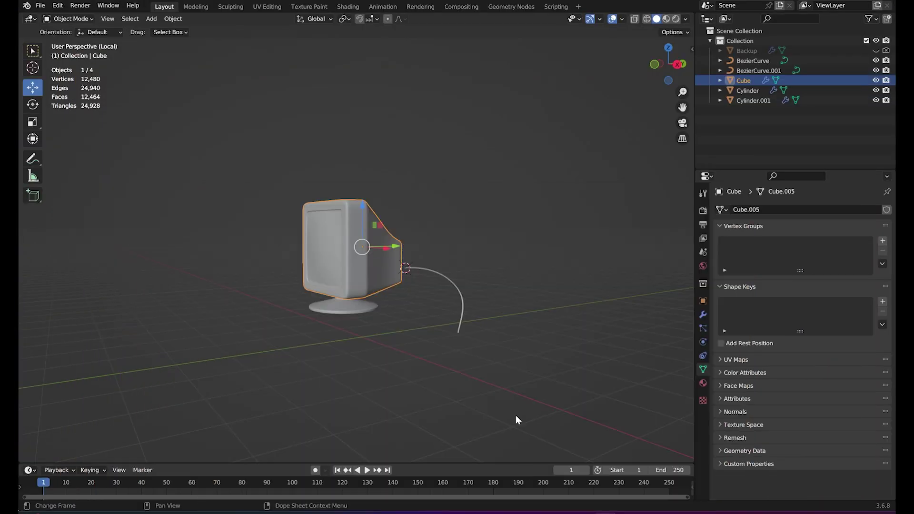
{"action": "mouse_move", "coordinate": [516, 417]}
{"action": "middle_mouse_down"}
{"action": "mouse_move", "coordinate": [465, 352]}
{"action": "mouse_move", "coordinate": [479, 358]}
{"action": "mouse_move", "coordinate": [445, 341]}
{"action": "mouse_move", "coordinate": [437, 324]}
{"action": "middle_mouse_up"}
{"action": "key", "text": "Tab"}
{"action": "scroll", "coordinate": [457, 350], "scroll_direction": "up", "scroll_amount": 3}
{"action": "left_click_drag", "start_coordinate": [445, 291], "coordinate": [453, 295]}
Step: Slide the cable curve along Y until its end meets the monitor's rear panel, and save
{"action": "key", "text": "Tab"}
{"action": "middle_click_drag", "start_coordinate": [453, 295], "coordinate": [475, 373]}
{"action": "key", "text": "Tab"}
{"action": "key", "text": "Tab"}
{"action": "left_click", "coordinate": [465, 358]}
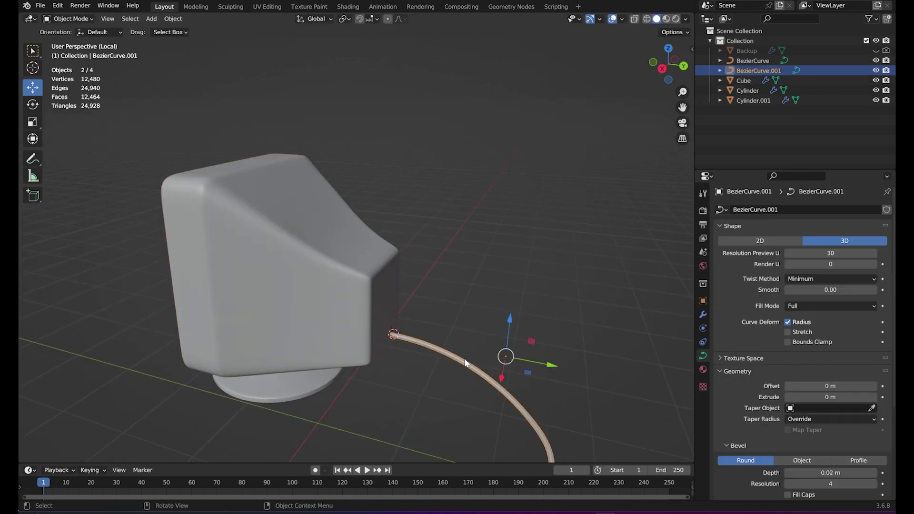
{"action": "left_click_drag", "start_coordinate": [516, 366], "coordinate": [507, 358]}
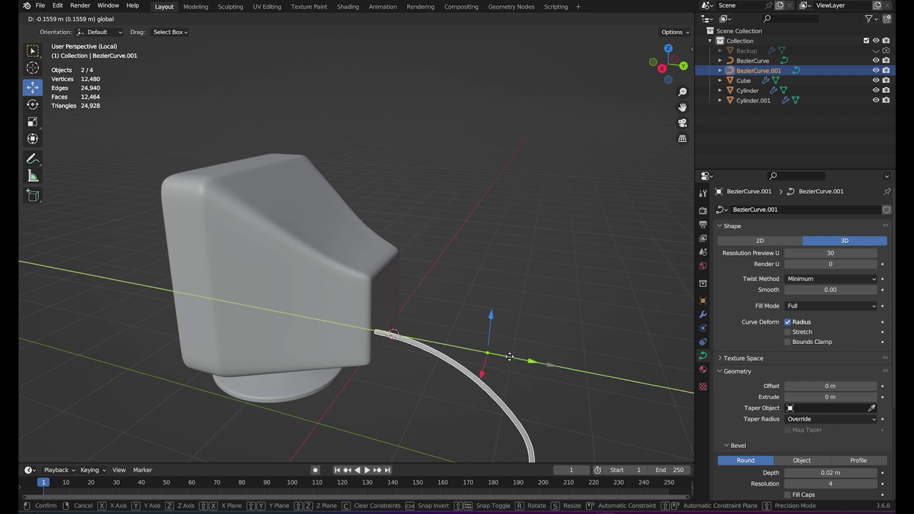
{"action": "key", "text": "ctrl+s"}
Step: Check the monitor from front and rear three-quarter views, save, and compare with the reference render
{"action": "key", "text": "alt+a"}
{"action": "scroll", "coordinate": [443, 191], "scroll_direction": "down", "scroll_amount": 5}
{"action": "mouse_move", "coordinate": [447, 246]}
{"action": "middle_mouse_down"}
{"action": "mouse_move", "coordinate": [510, 326]}
{"action": "mouse_move", "coordinate": [240, 407]}
{"action": "mouse_move", "coordinate": [416, 384]}
{"action": "mouse_move", "coordinate": [433, 397]}
{"action": "mouse_move", "coordinate": [419, 366]}
{"action": "middle_mouse_up"}
{"action": "key", "text": "ctrl+s"}
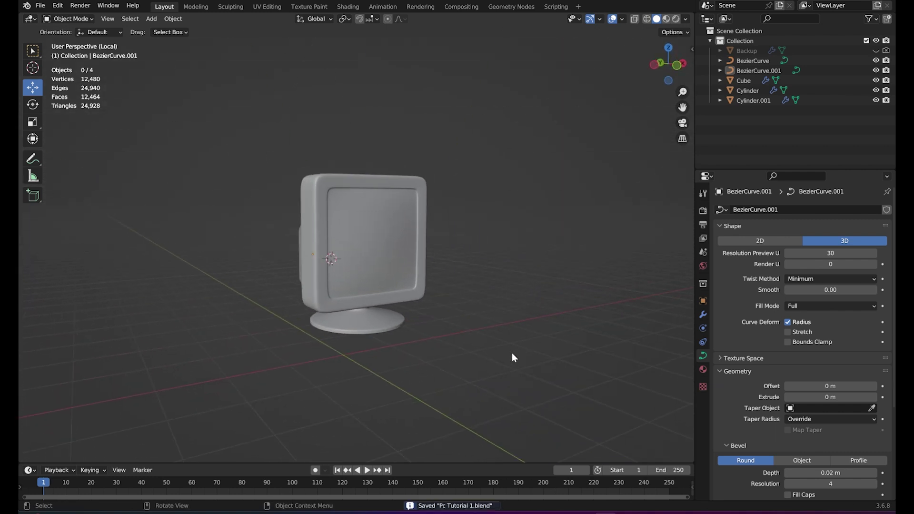
{"action": "mouse_move", "coordinate": [508, 353]}
{"action": "middle_mouse_down"}
{"action": "mouse_move", "coordinate": [440, 365]}
{"action": "mouse_move", "coordinate": [394, 358]}
{"action": "mouse_move", "coordinate": [407, 381]}
{"action": "middle_mouse_up"}
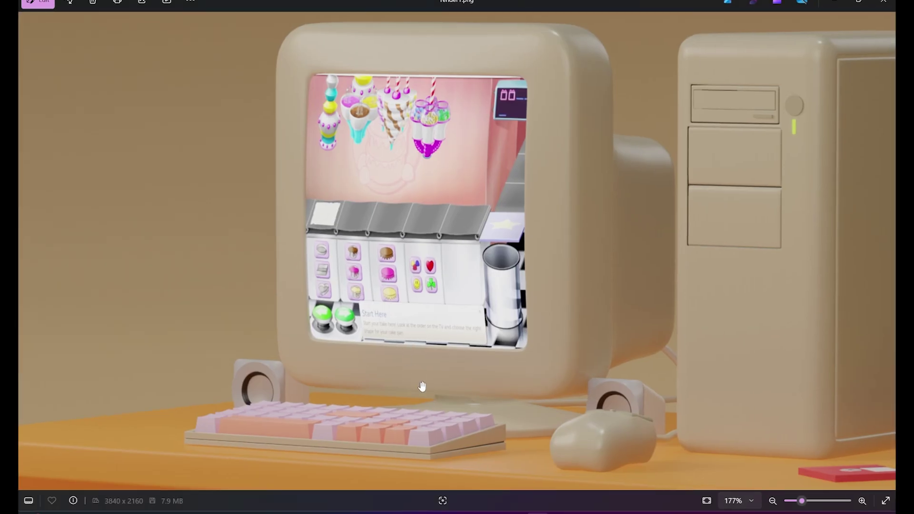
{"action": "left_click_drag", "start_coordinate": [422, 387], "coordinate": [443, 363]}
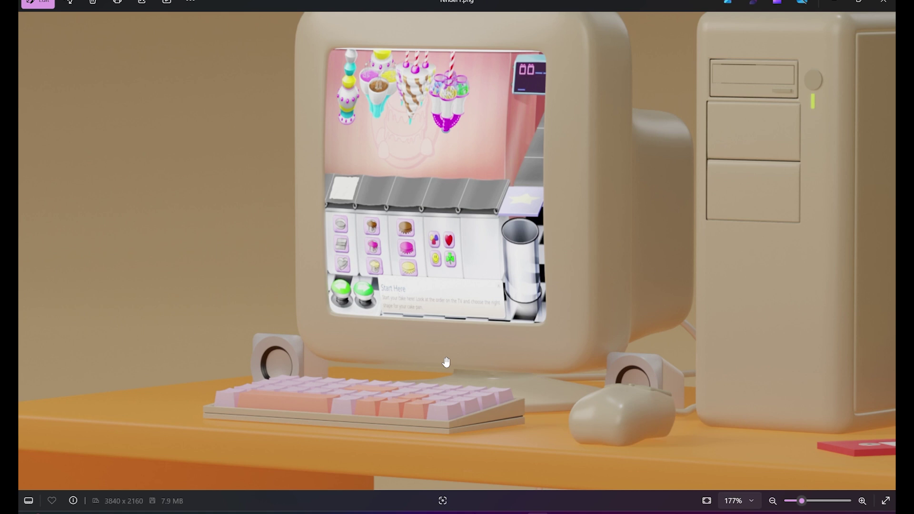
Step: Minimize the reference render and orbit around the monitor model in Blender
{"action": "left_click", "coordinate": [833, 2]}
{"action": "mouse_move", "coordinate": [540, 278]}
{"action": "middle_mouse_down"}
{"action": "mouse_move", "coordinate": [575, 301]}
{"action": "mouse_move", "coordinate": [472, 286]}
{"action": "middle_mouse_up"}
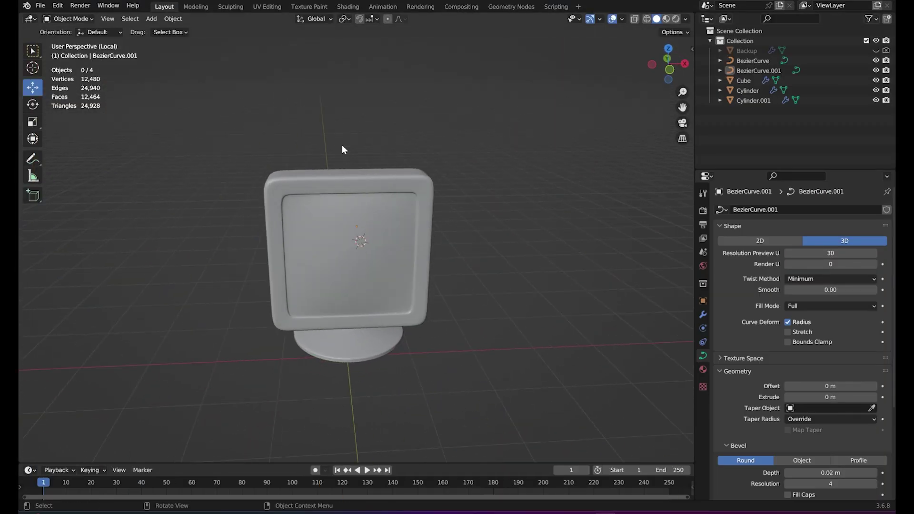
{"action": "mouse_move", "coordinate": [357, 217]}
{"action": "middle_mouse_down"}
{"action": "mouse_move", "coordinate": [381, 201]}
{"action": "mouse_move", "coordinate": [378, 292]}
{"action": "middle_mouse_up"}
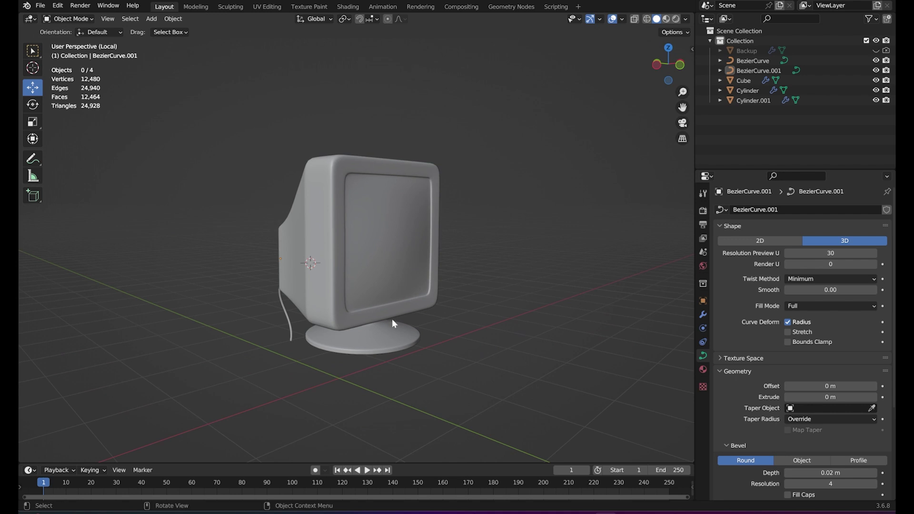
{"action": "left_click", "coordinate": [379, 292]}
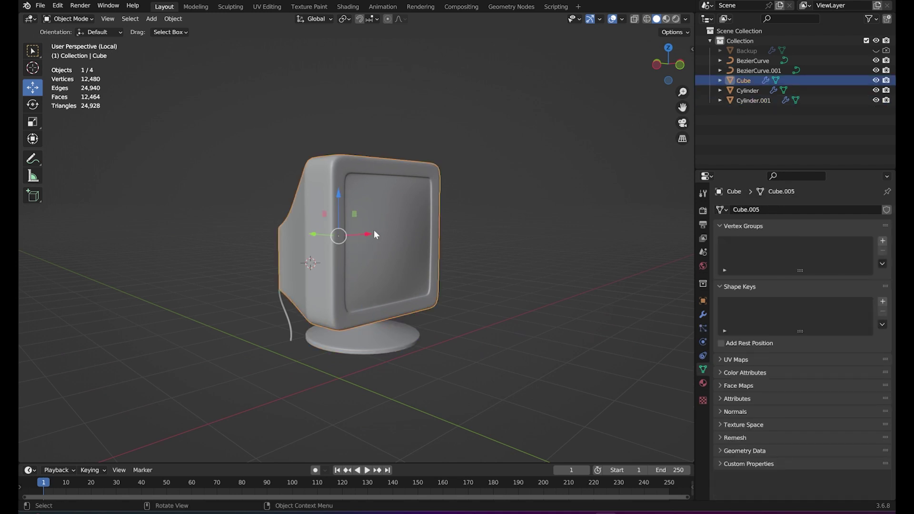
{"action": "mouse_move", "coordinate": [407, 213]}
{"action": "middle_mouse_down"}
{"action": "mouse_move", "coordinate": [409, 270]}
{"action": "mouse_move", "coordinate": [395, 230]}
{"action": "mouse_move", "coordinate": [445, 258]}
{"action": "middle_mouse_up"}
{"action": "left_click", "coordinate": [532, 295]}
{"action": "left_click", "coordinate": [242, 246]}
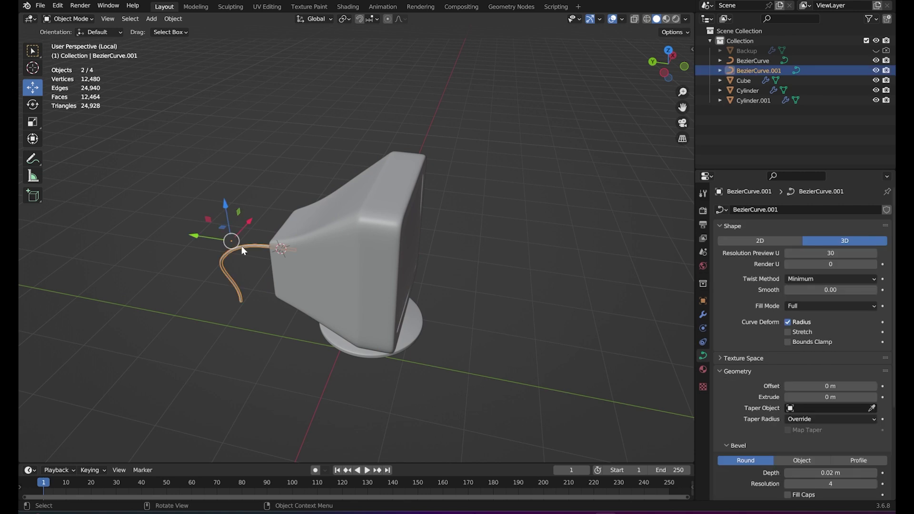
{"action": "middle_click_drag", "start_coordinate": [462, 347], "coordinate": [414, 341]}
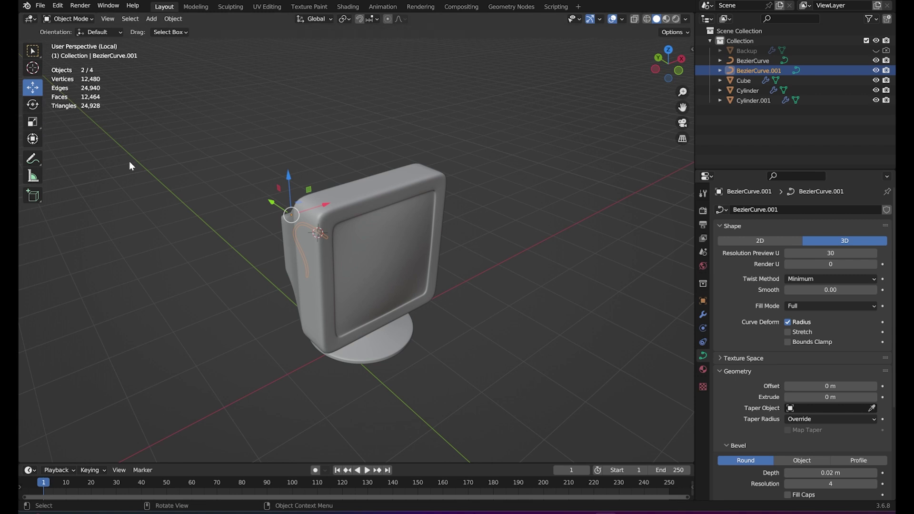
{"action": "mouse_move", "coordinate": [356, 295]}
{"action": "middle_mouse_down"}
{"action": "mouse_move", "coordinate": [501, 350]}
{"action": "mouse_move", "coordinate": [370, 367]}
{"action": "mouse_move", "coordinate": [445, 397]}
{"action": "mouse_move", "coordinate": [551, 358]}
{"action": "mouse_move", "coordinate": [487, 373]}
{"action": "mouse_move", "coordinate": [453, 367]}
{"action": "mouse_move", "coordinate": [449, 239]}
{"action": "middle_mouse_up"}
{"action": "left_click", "coordinate": [501, 351]}
{"action": "middle_click_drag", "start_coordinate": [401, 303], "coordinate": [425, 306]}
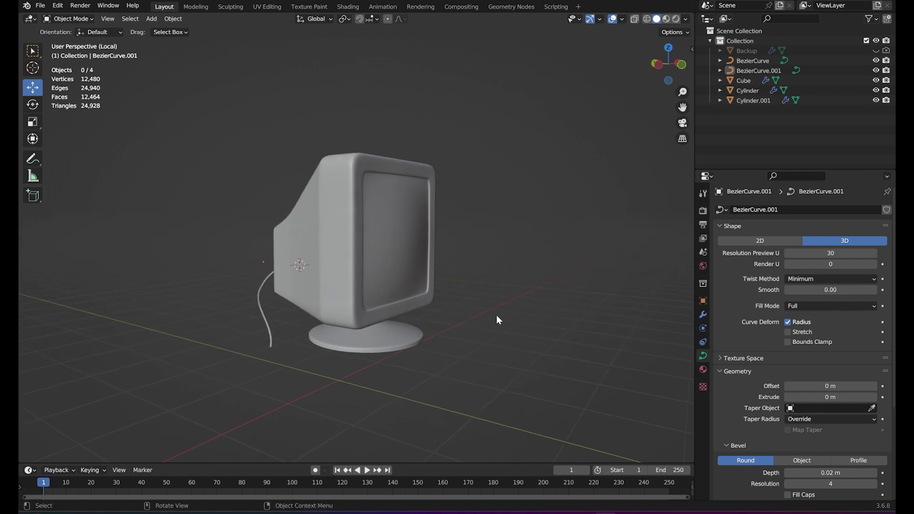